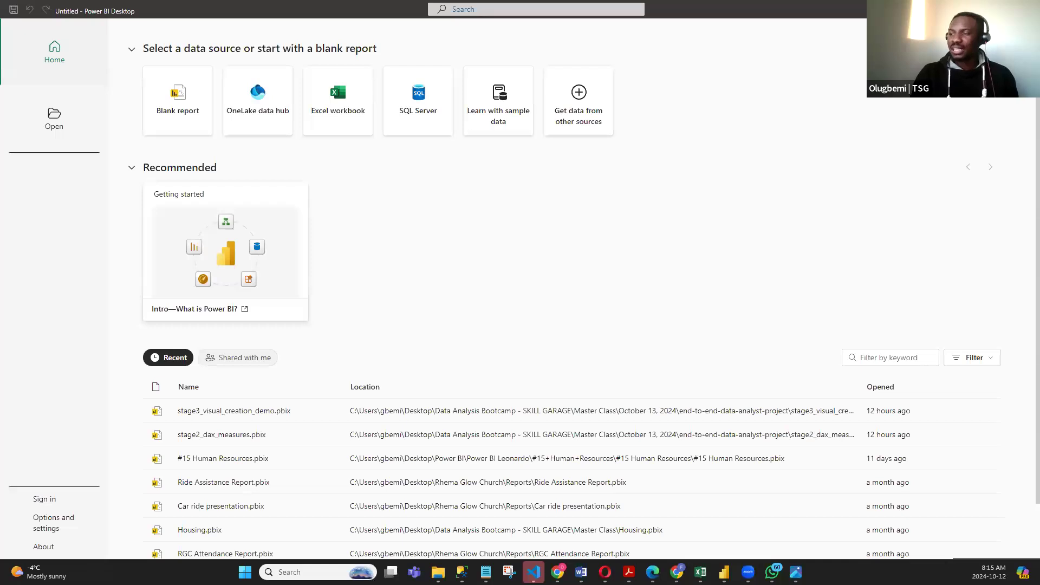
- Close Power BI Desktop, launch it again from a system search for "powe", and create a blank report
left_click(1027, 9)
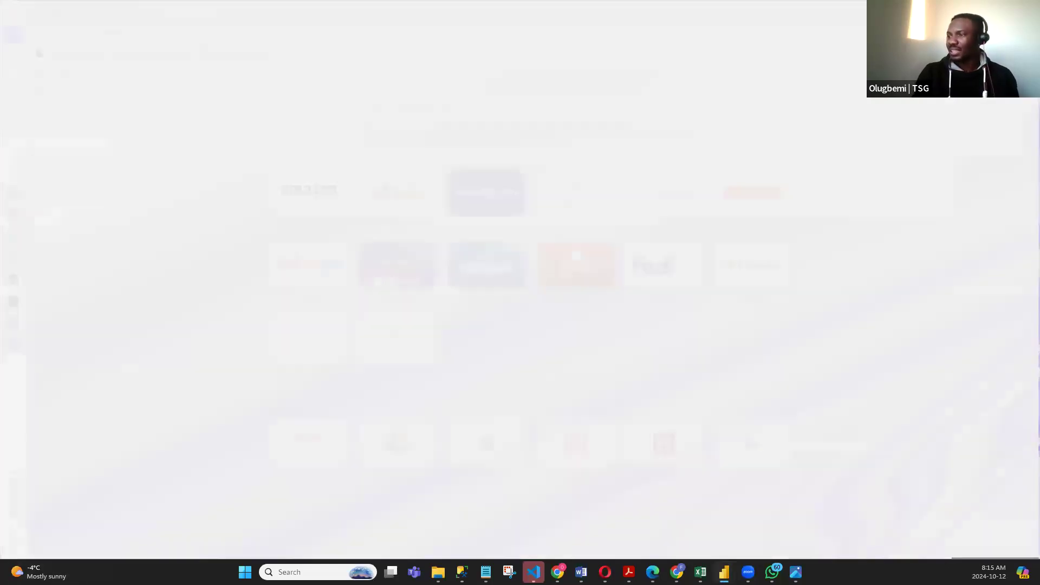
left_click(245, 572)
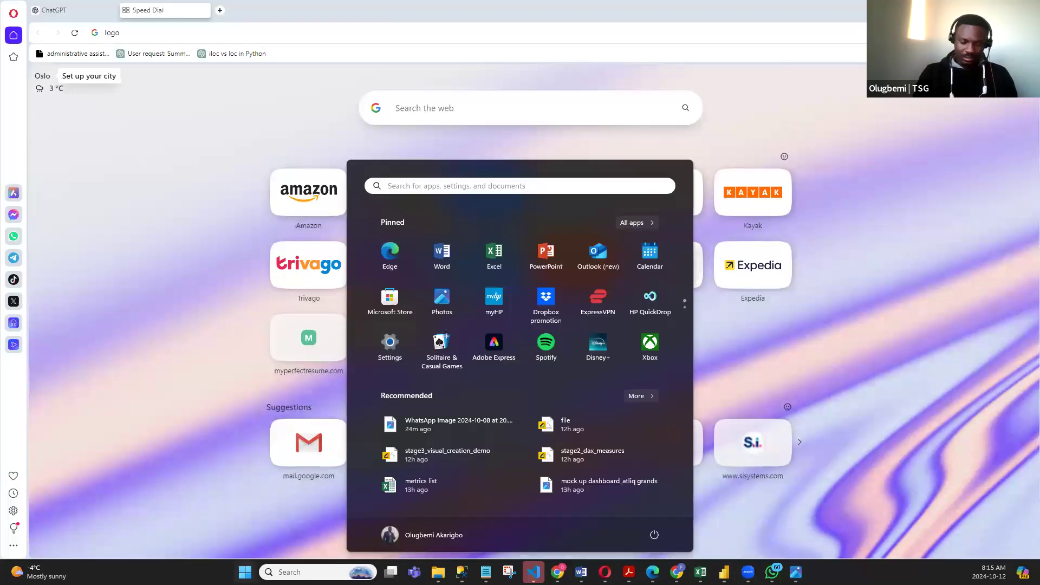
type("powe")
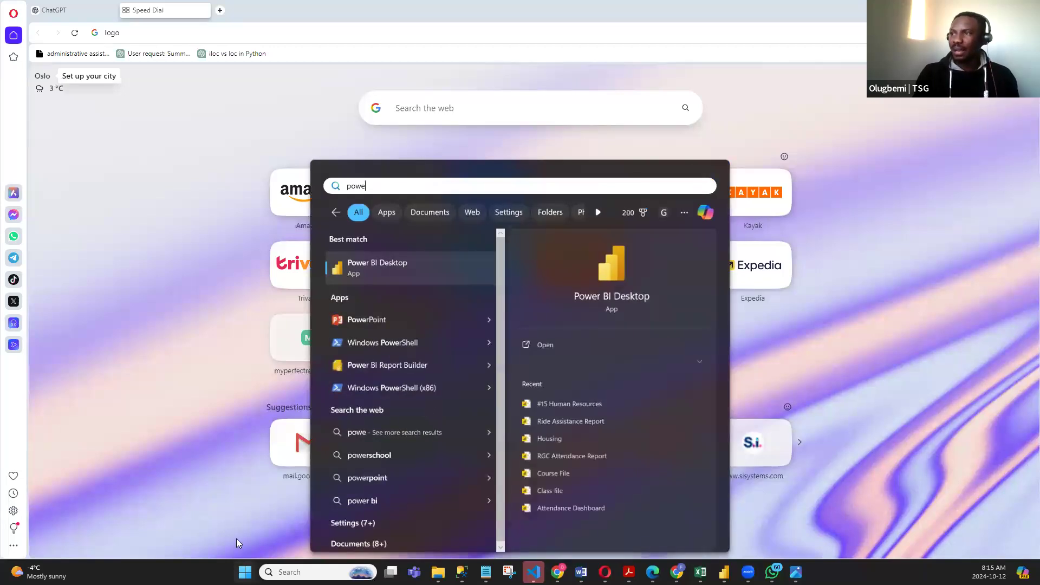
left_click(385, 257)
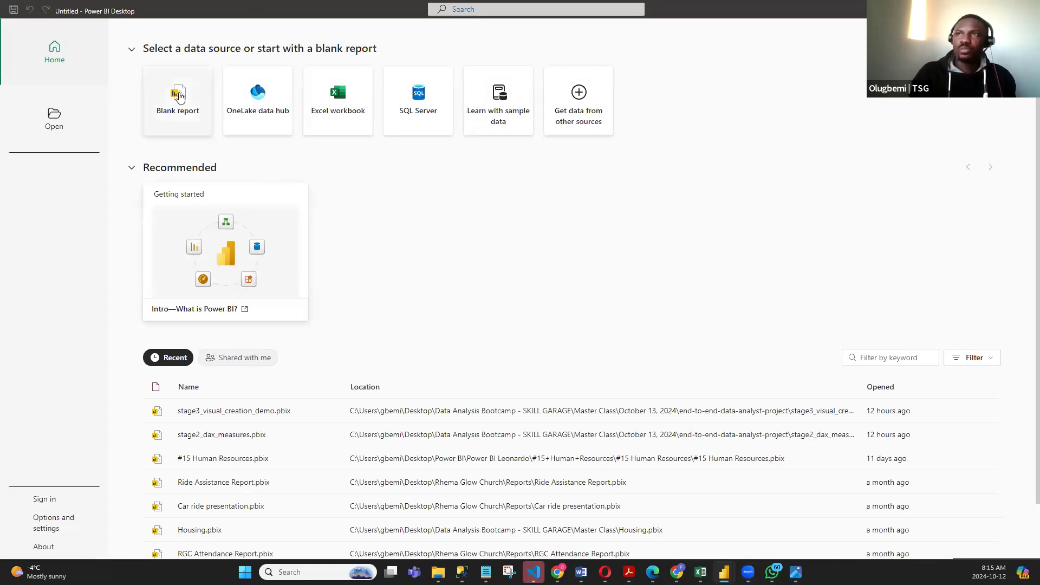
left_click(179, 95)
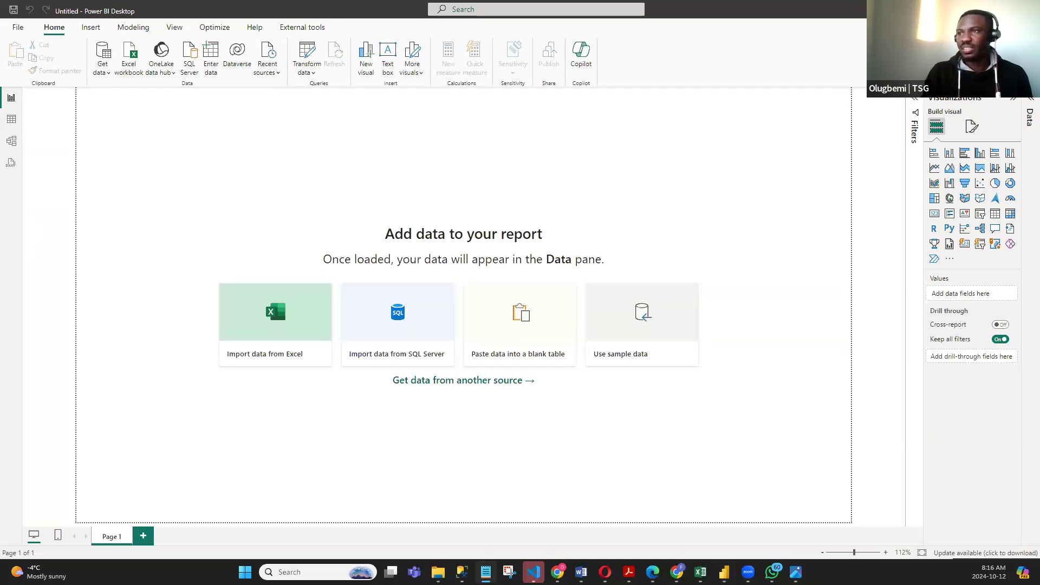
- Switch to the Notepad brief and review the report requirements, the requested slicers and the dataset link
left_click(717, 138)
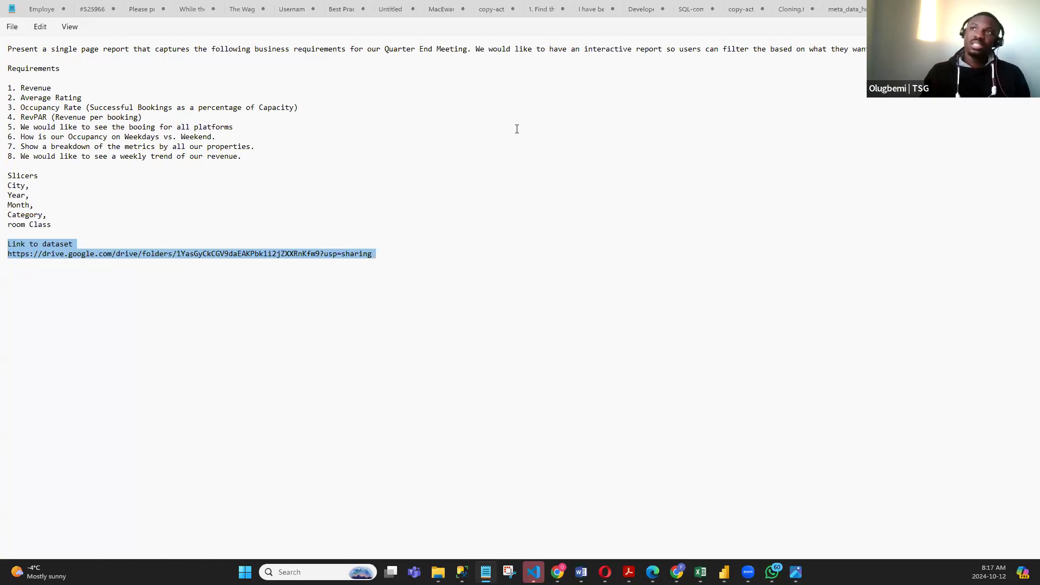
left_click(99, 119)
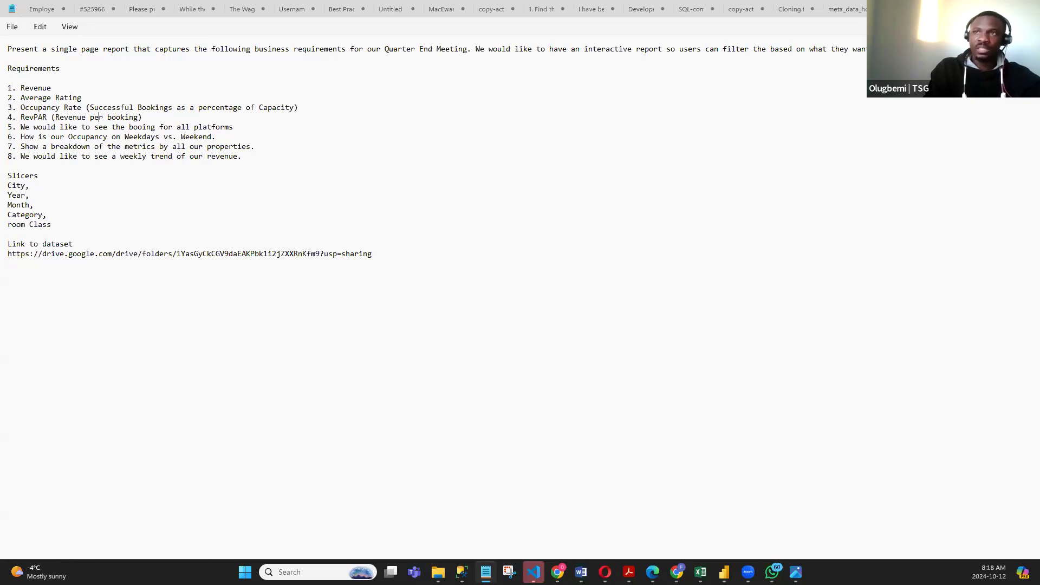
left_click_drag(52, 225, 7, 174)
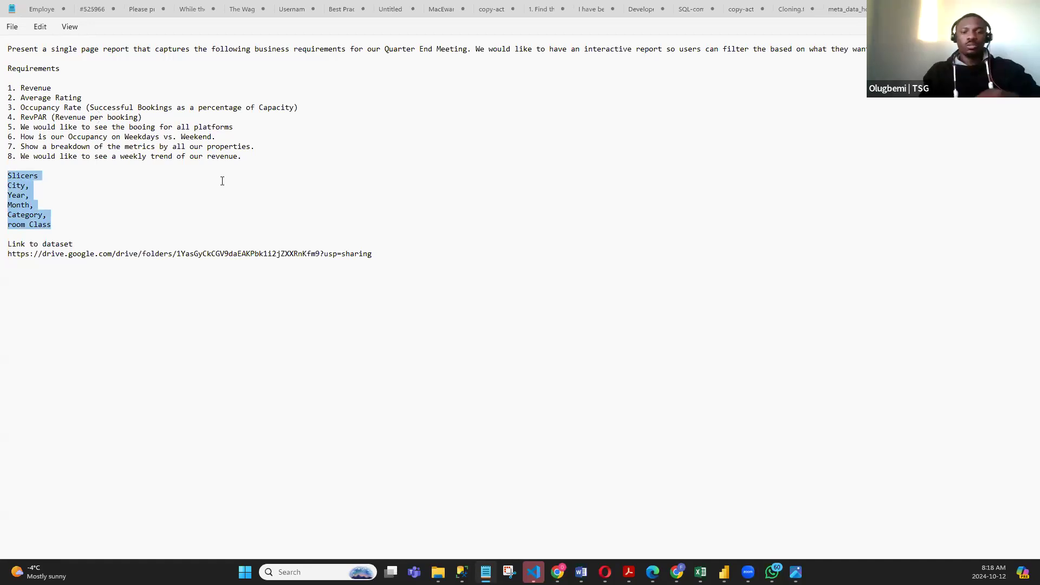
left_click(190, 147)
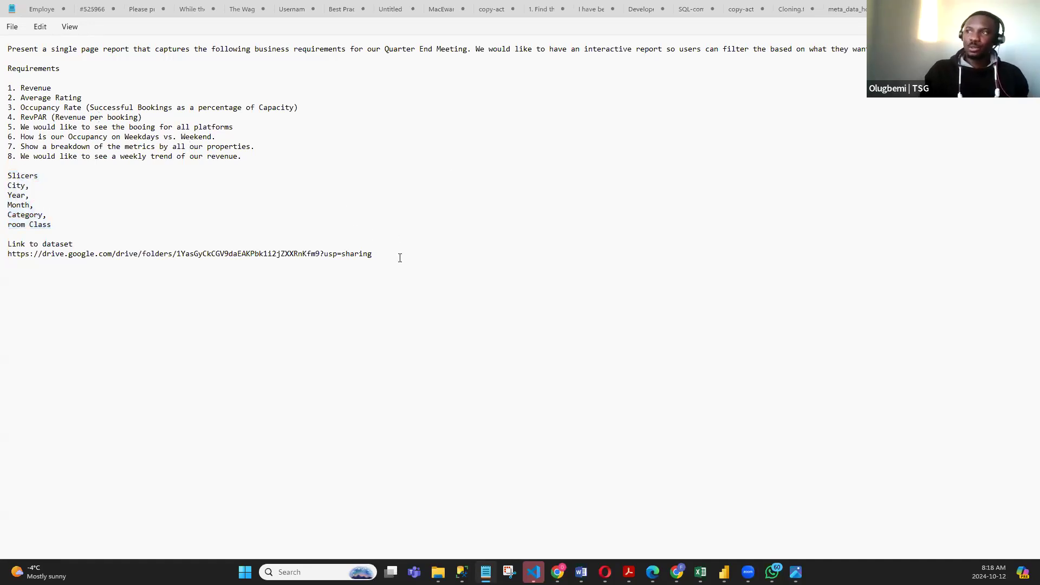
left_click_drag(8, 263, 7, 57)
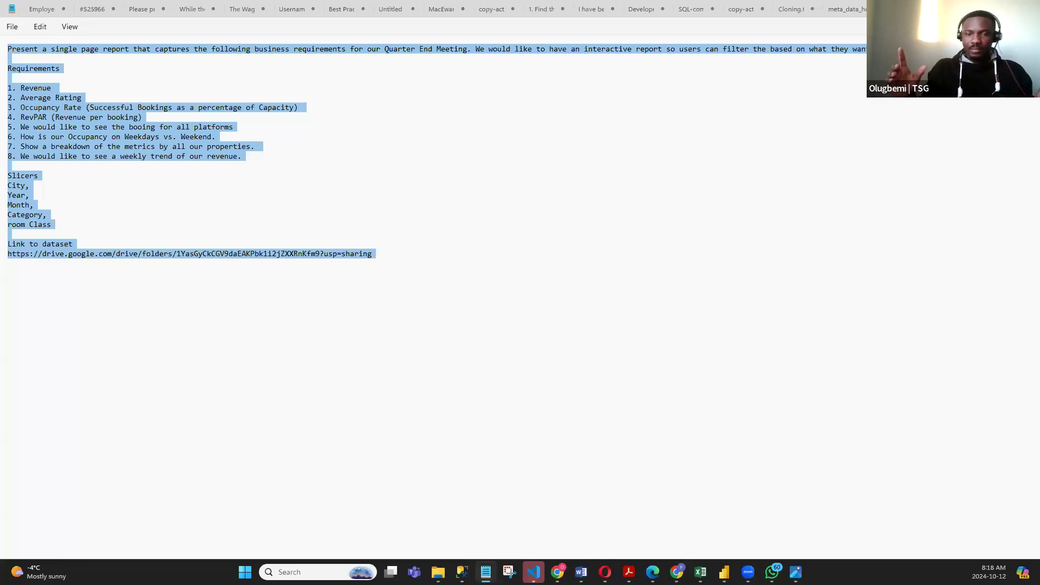
- Open the metadata notes and examine the list of five CSV files and the column descriptions for dim_date and dim_hotels
left_click(842, 9)
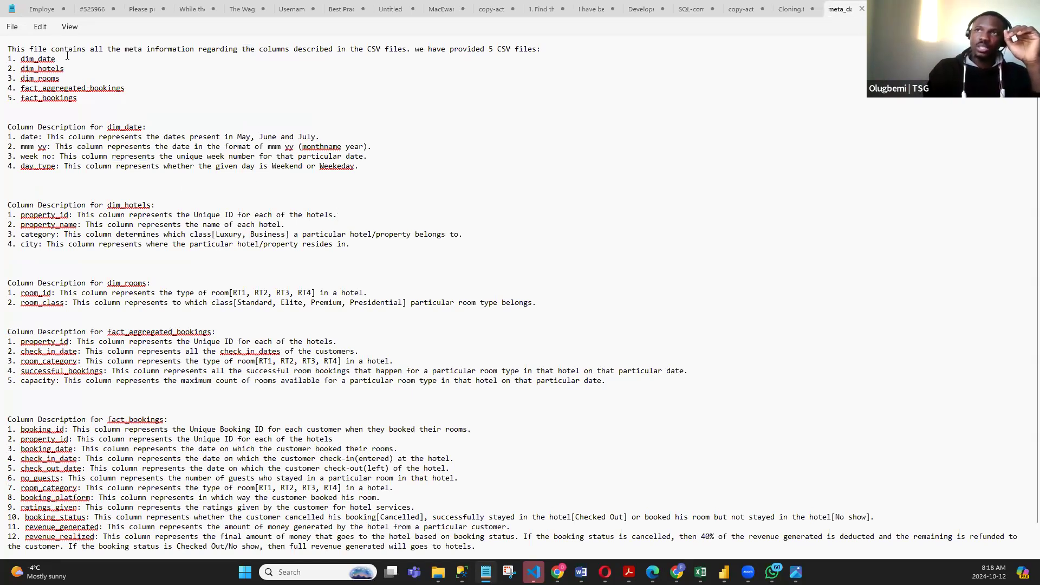
double_click(26, 59)
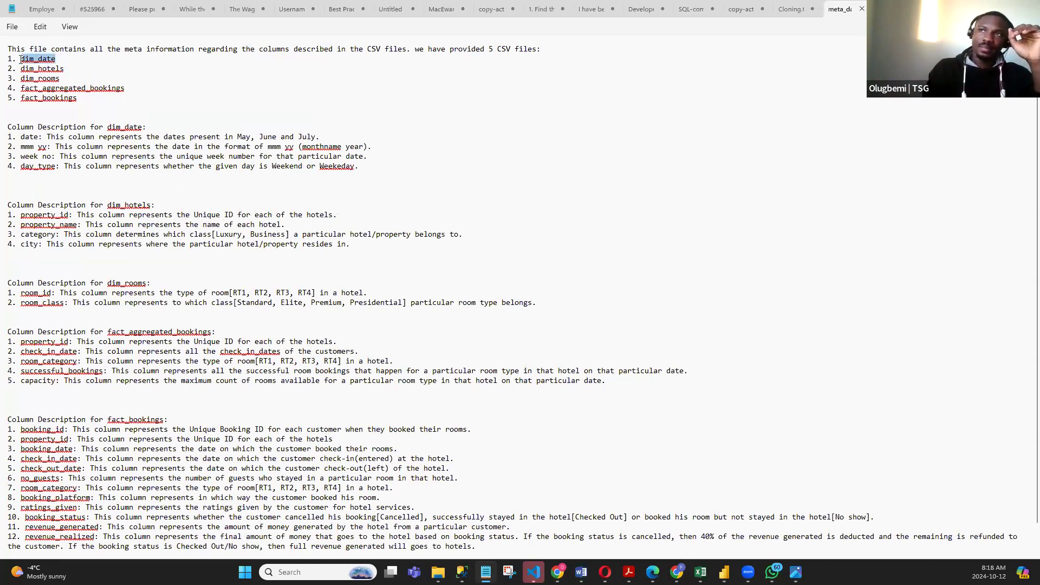
left_click(82, 60)
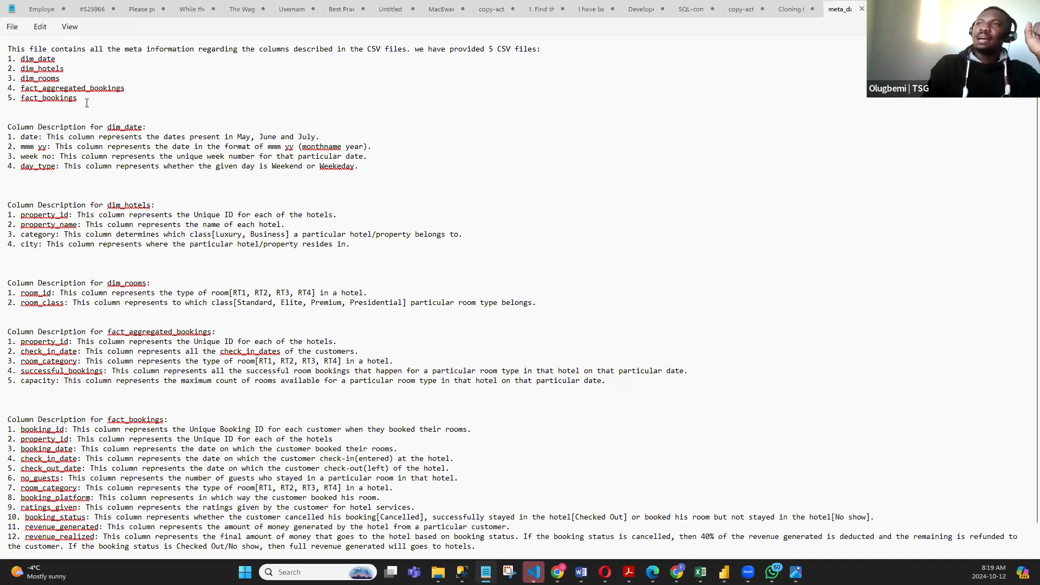
left_click_drag(79, 98, 7, 68)
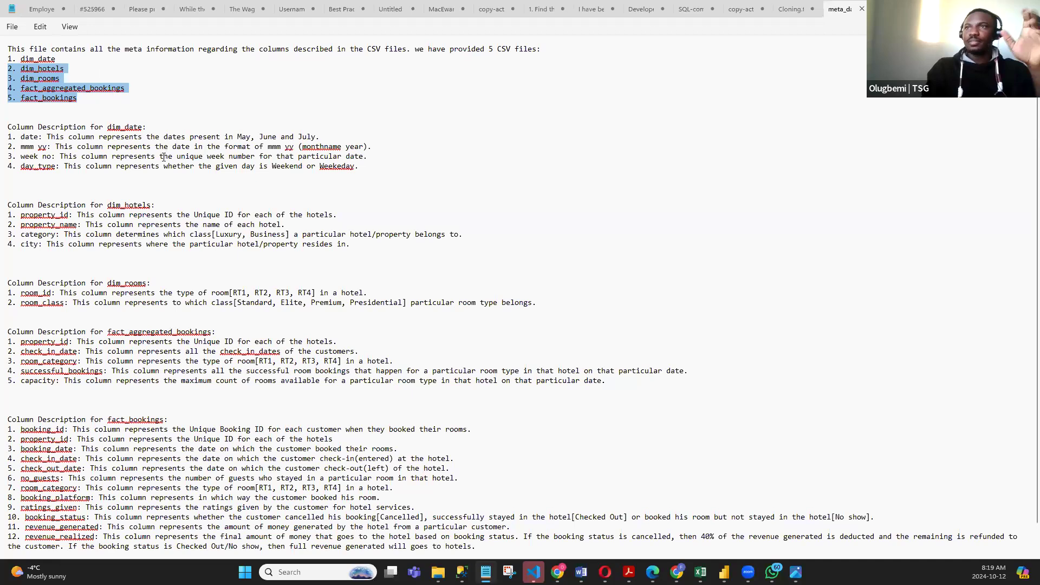
left_click(137, 137)
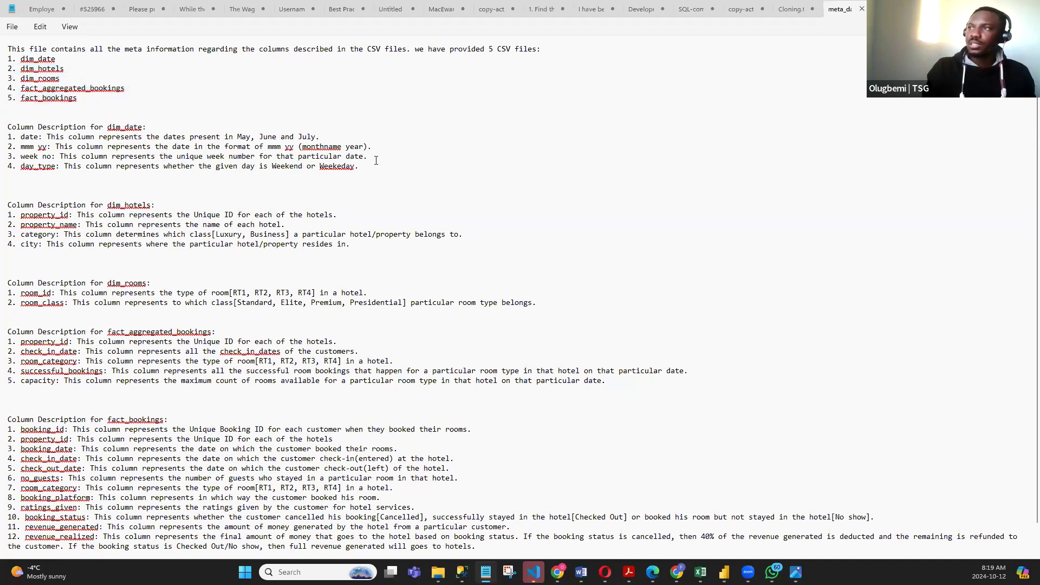
left_click_drag(359, 166, 8, 136)
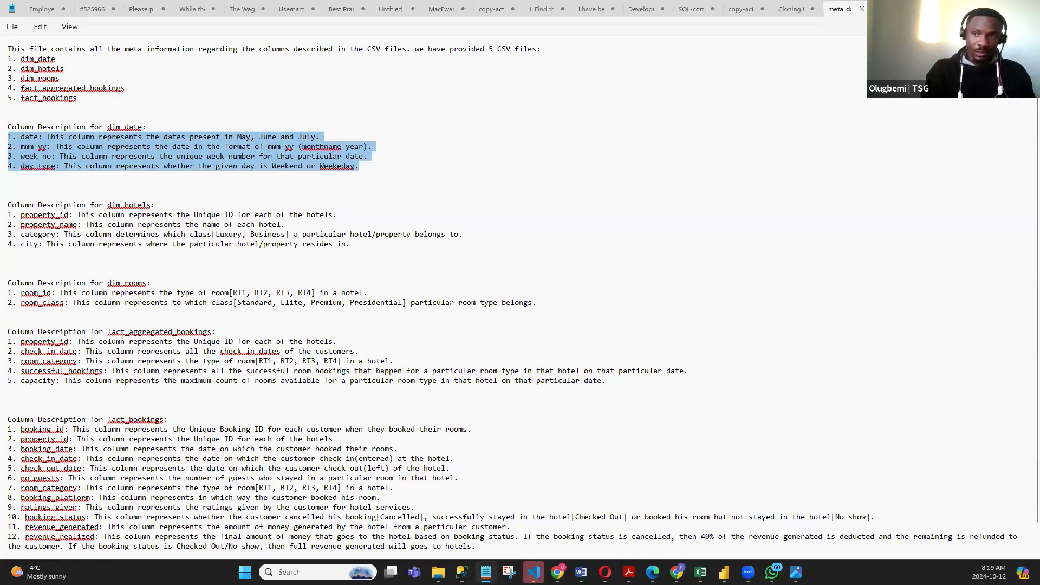
scroll(256, 211, "down", 1)
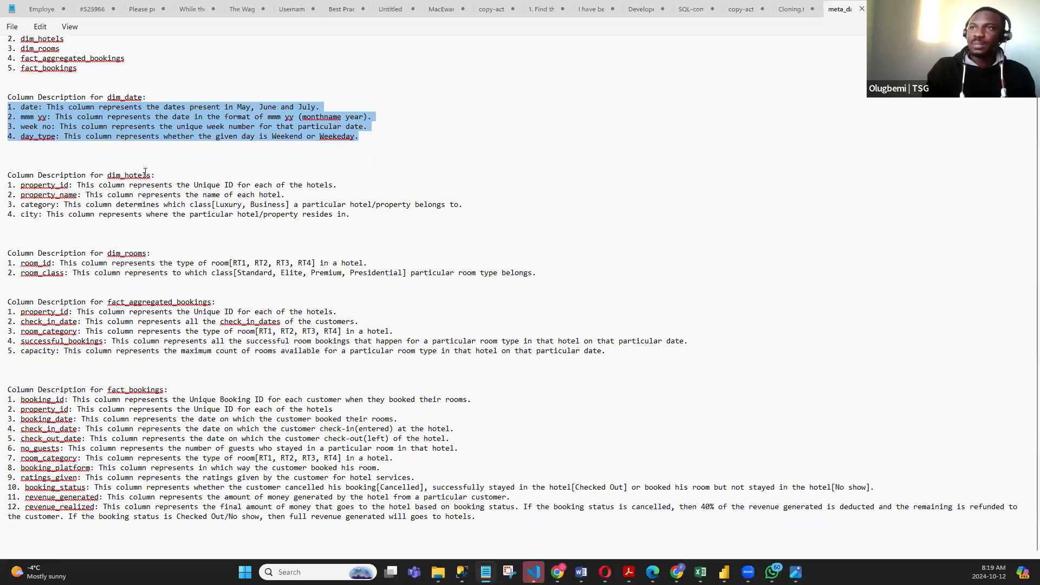
left_click(147, 175)
left_click(306, 184)
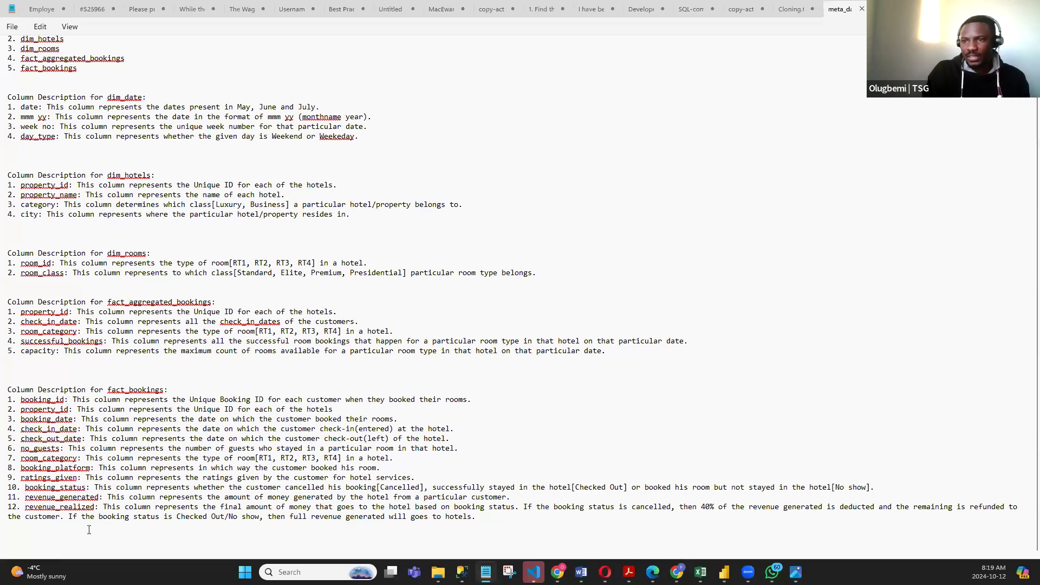
- Enlarge the metadata text and examine the fact_bookings descriptions of booking_status, revenue_generated and revenue_realized
left_click(89, 498)
left_click(259, 488)
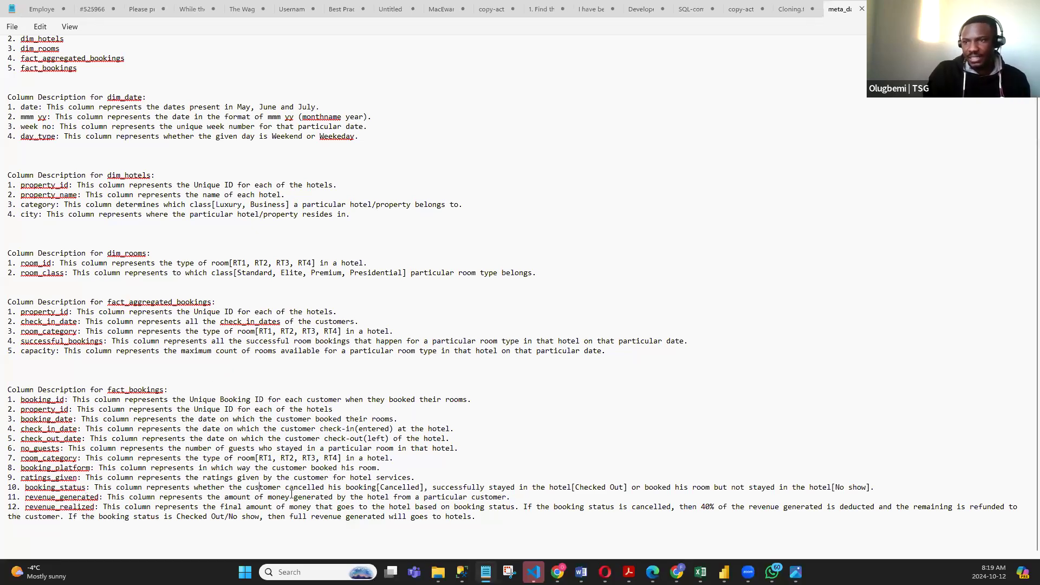
scroll(460, 493, "up", 2)
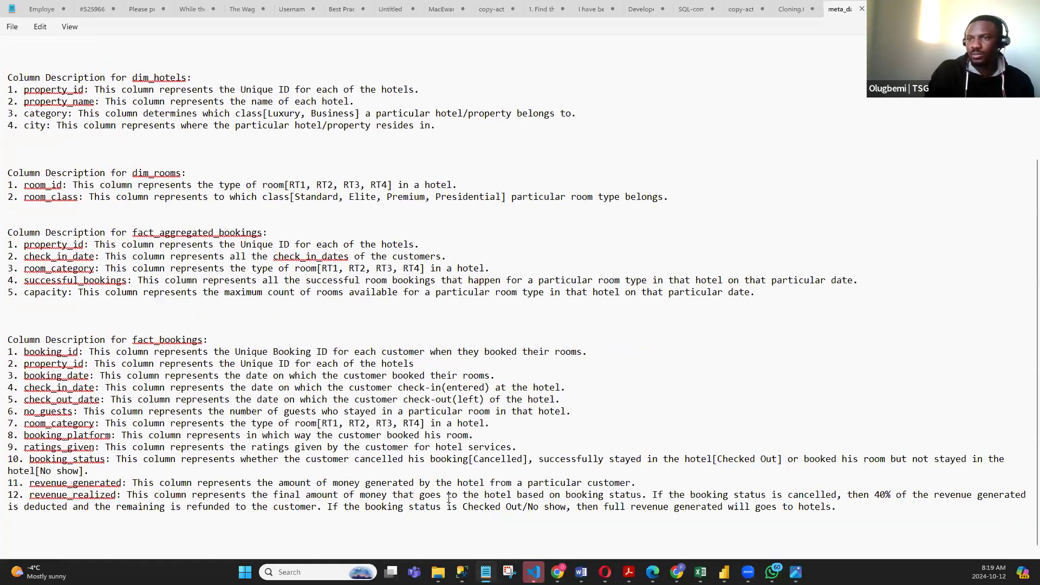
scroll(307, 484, "up", 2)
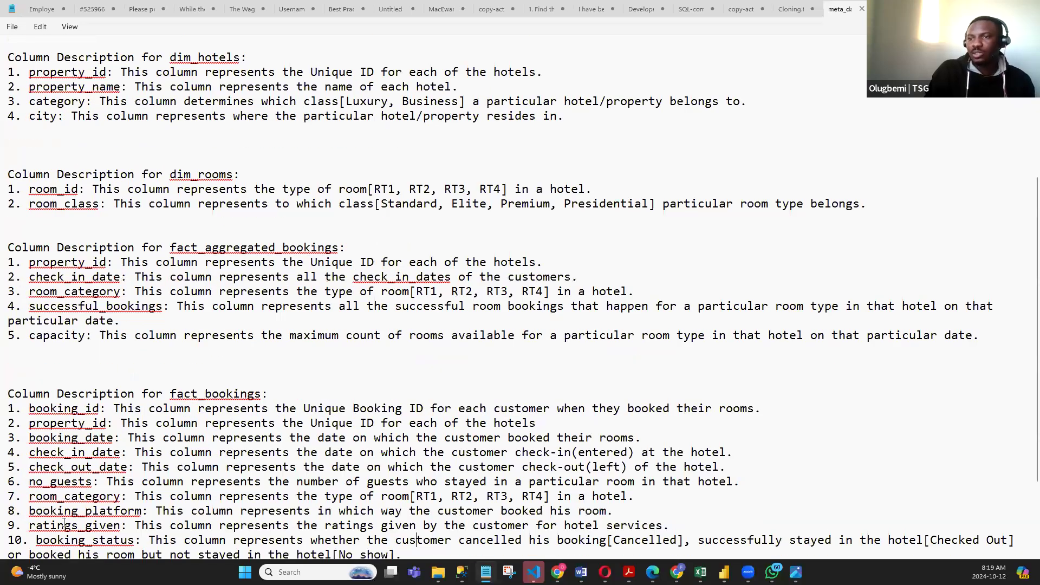
scroll(64, 521, "down", 3)
left_click(151, 465)
left_click(150, 465)
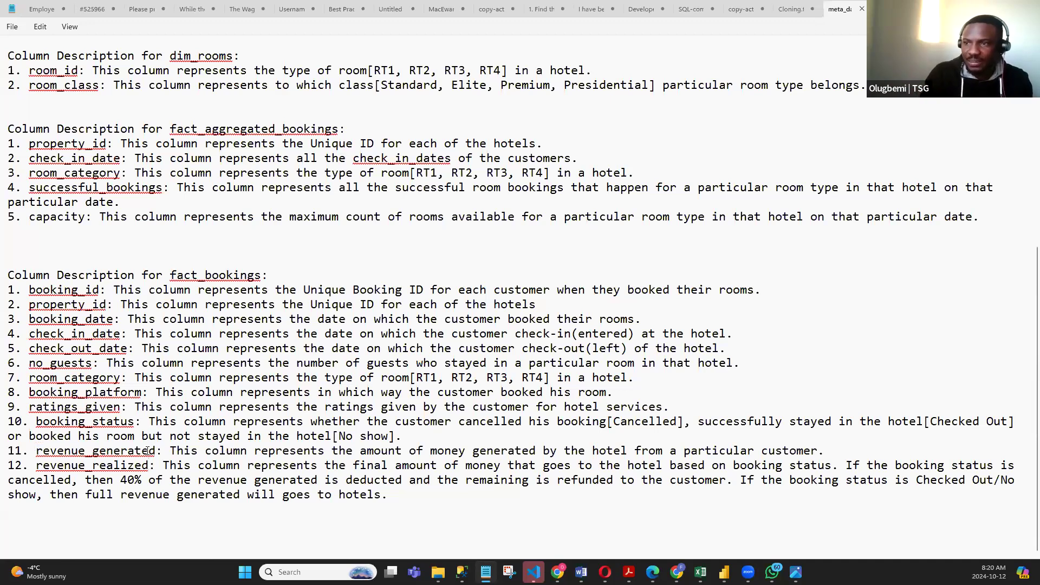
left_click_drag(37, 451, 182, 451)
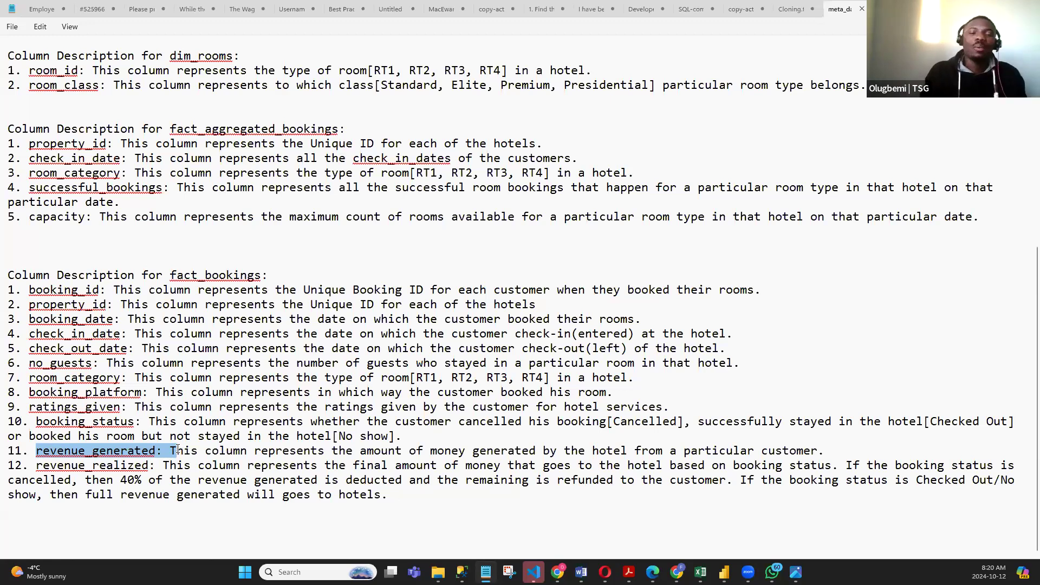
left_click(178, 450)
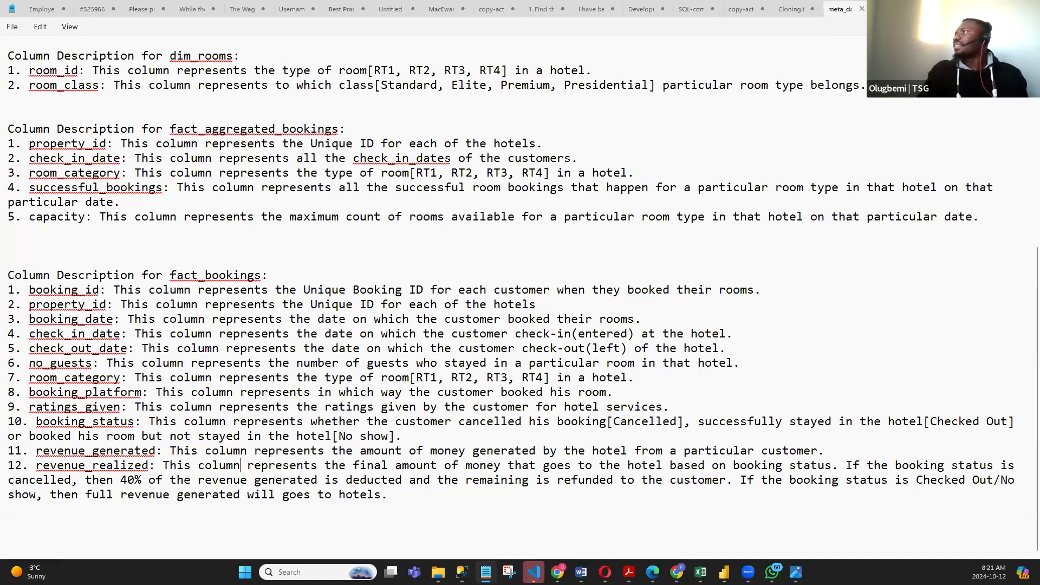
- Switch back to Power BI Desktop and look through its file, modeling and view commands
key("alt+Tab")
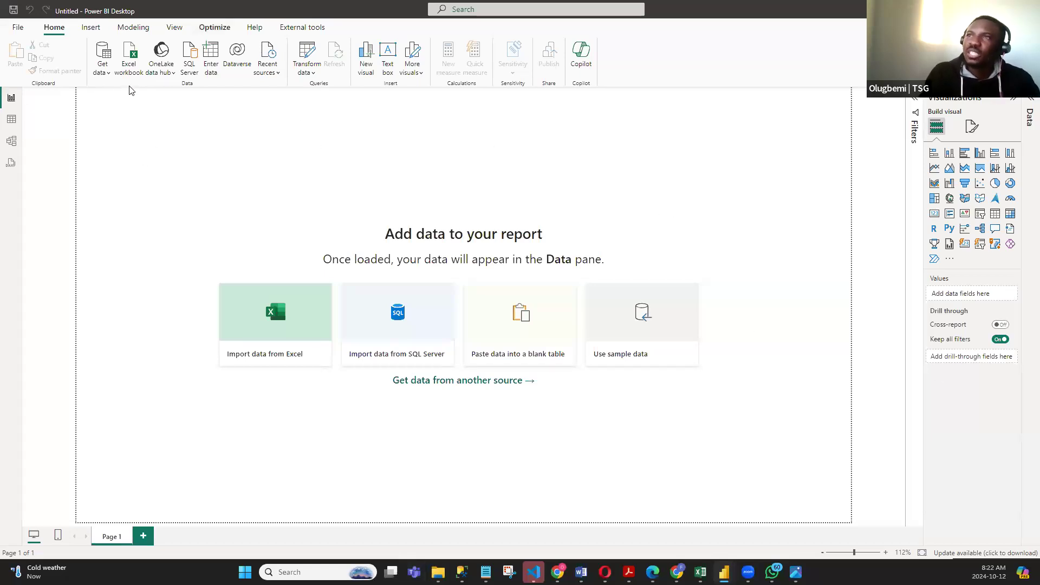
left_click(18, 27)
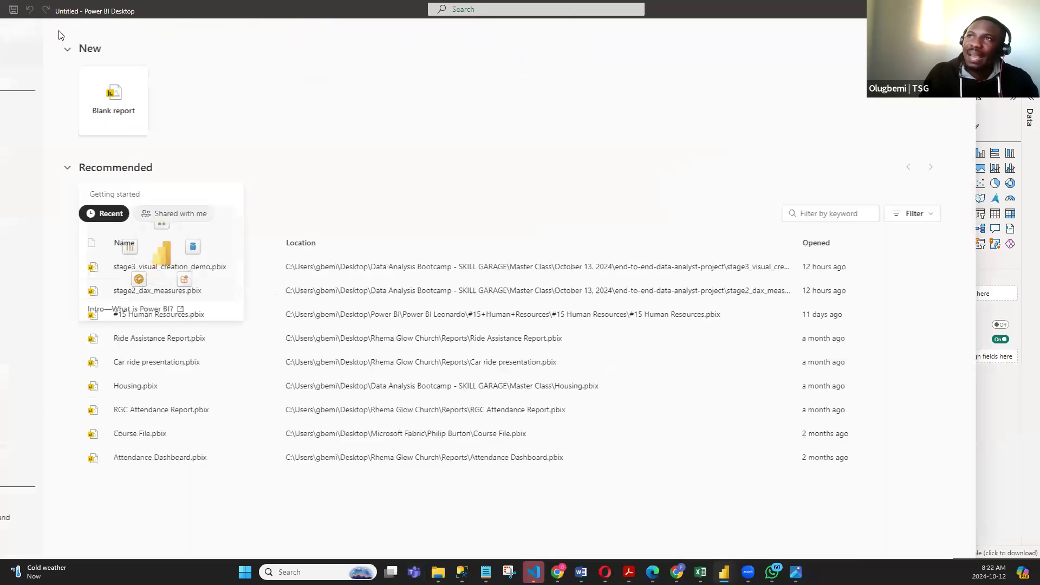
left_click(202, 102)
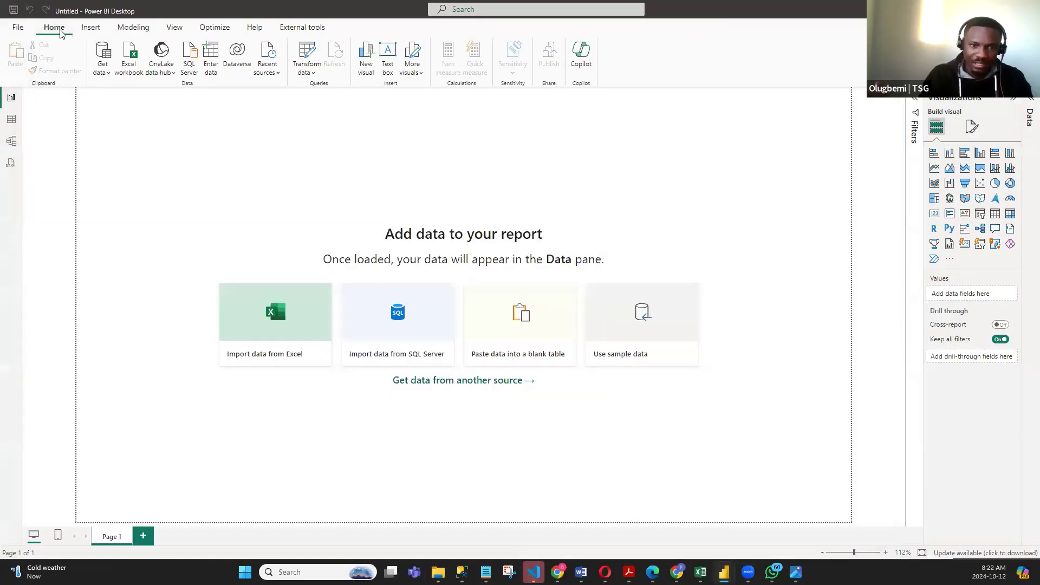
left_click(142, 28)
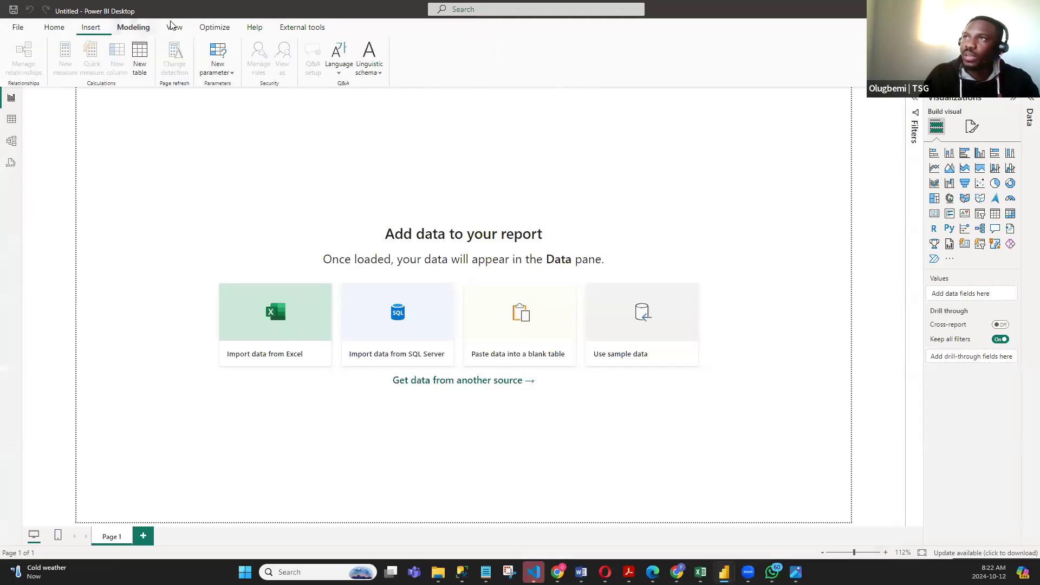
left_click(174, 27)
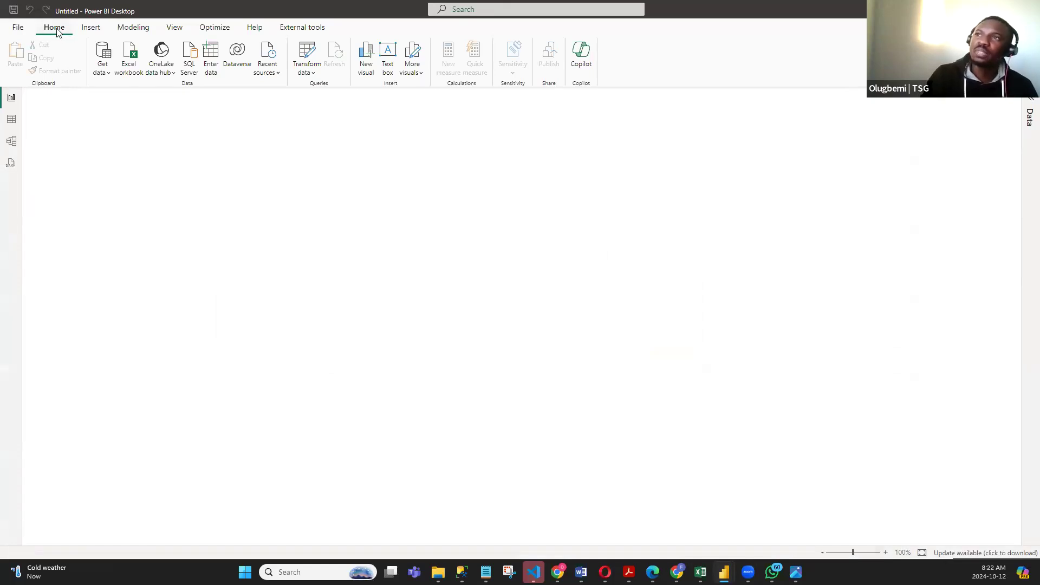
- Browse the complete list of available data connectors from start to end, and close it without connecting
left_click(107, 75)
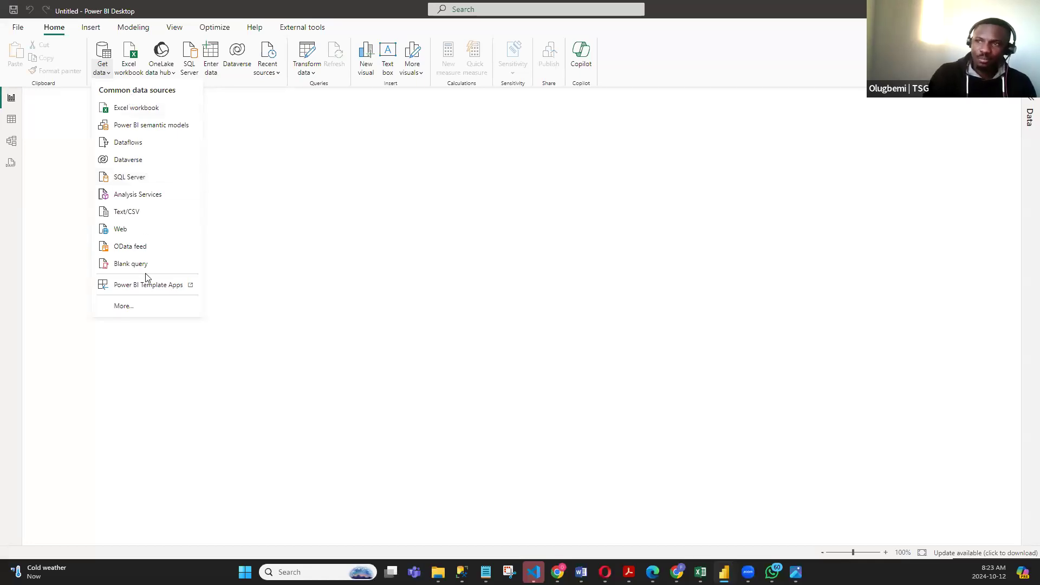
left_click(125, 307)
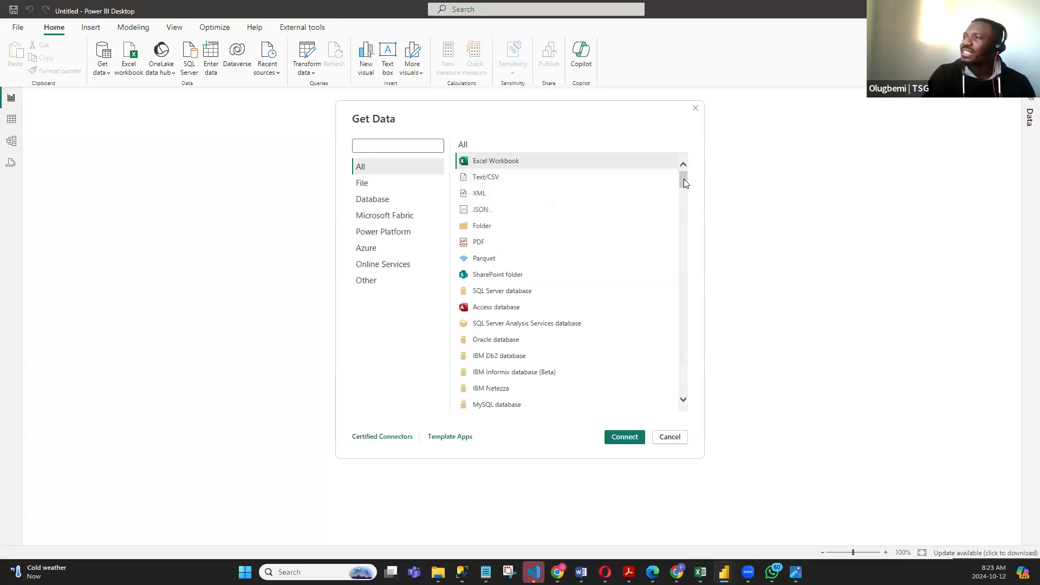
left_click_drag(680, 176, 671, 391)
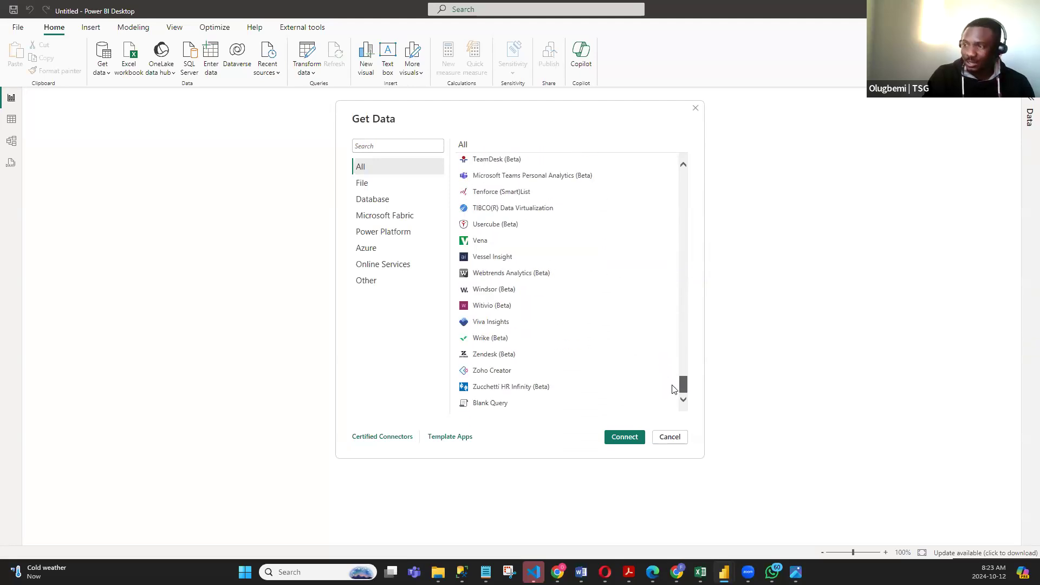
left_click_drag(672, 388, 688, 143)
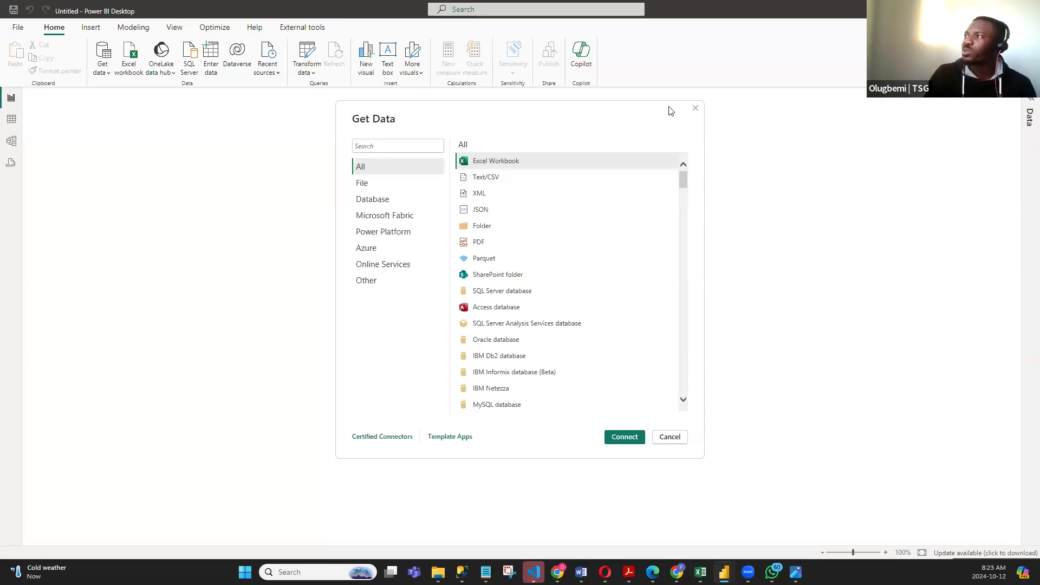
left_click(696, 109)
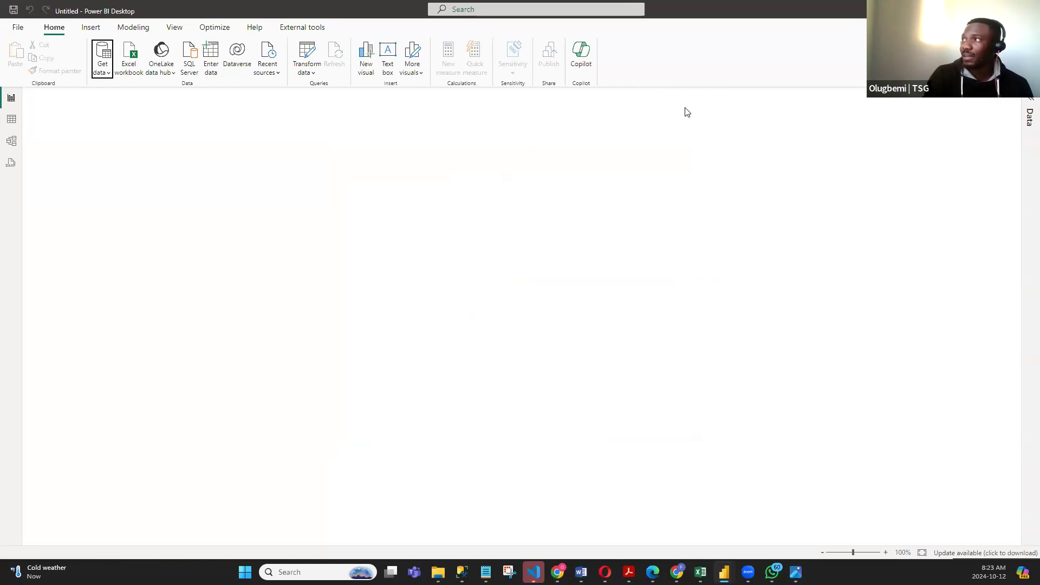
- Try to load the dim_hotels CSV file from the end-to-end-data-analyst-project folder into the report
left_click(106, 74)
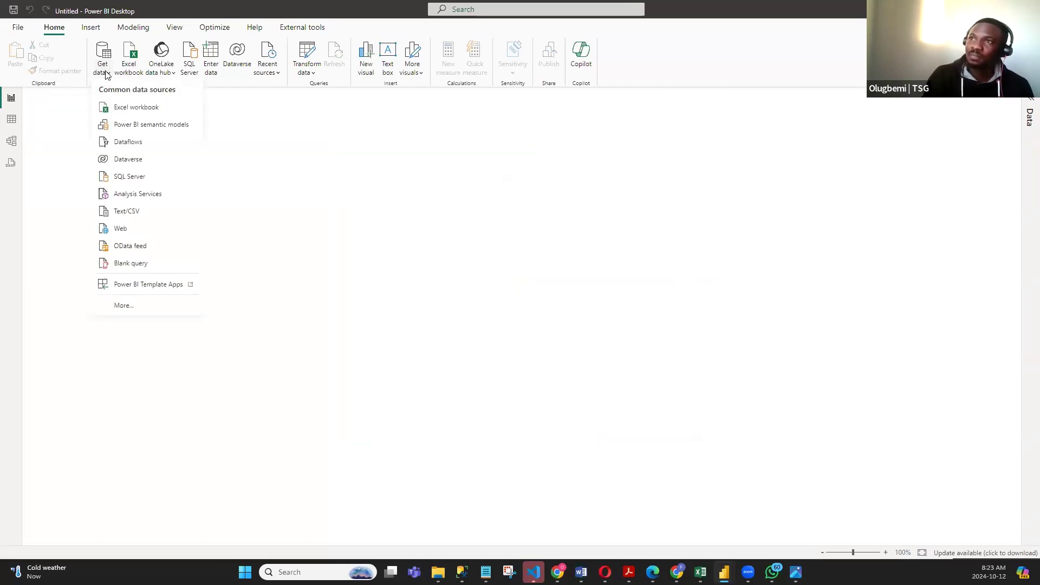
left_click(132, 212)
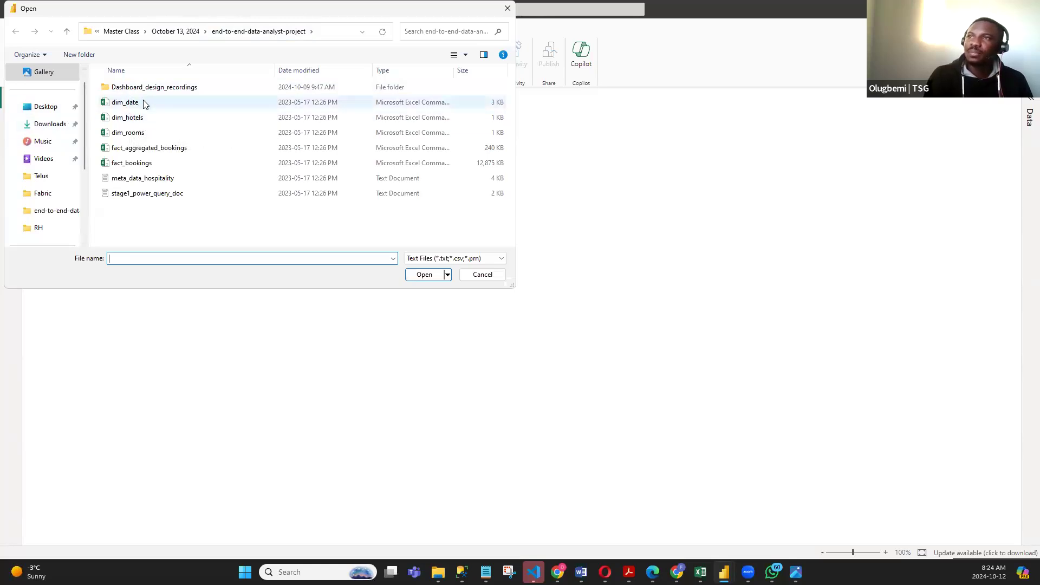
left_click(144, 120)
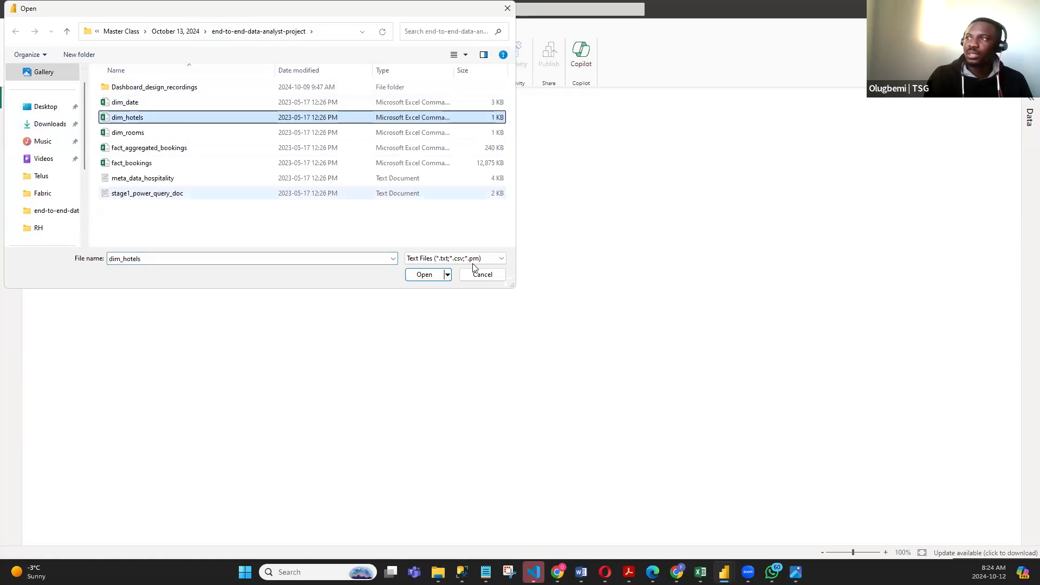
left_click(425, 275)
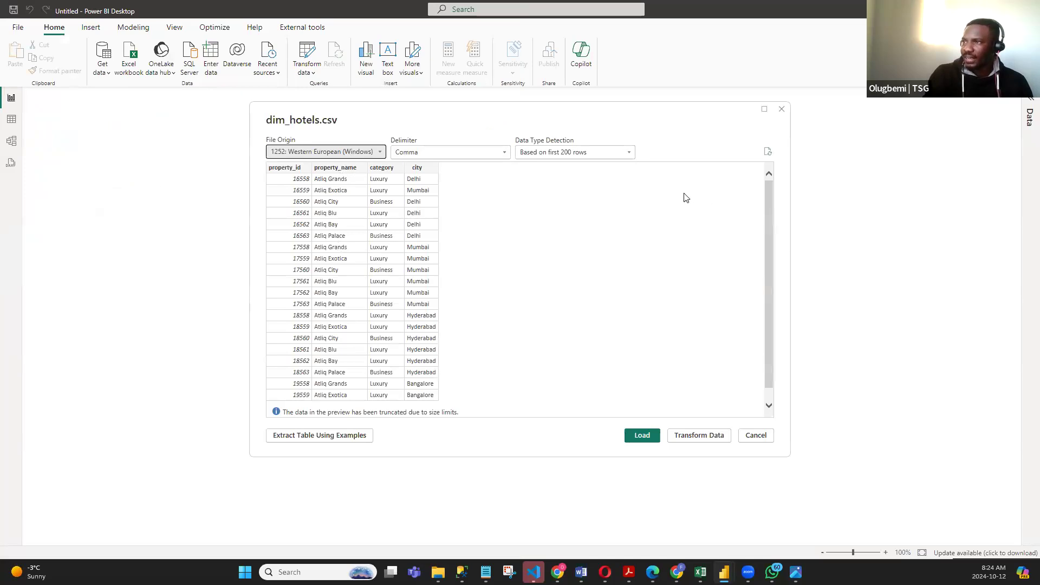
left_click(642, 436)
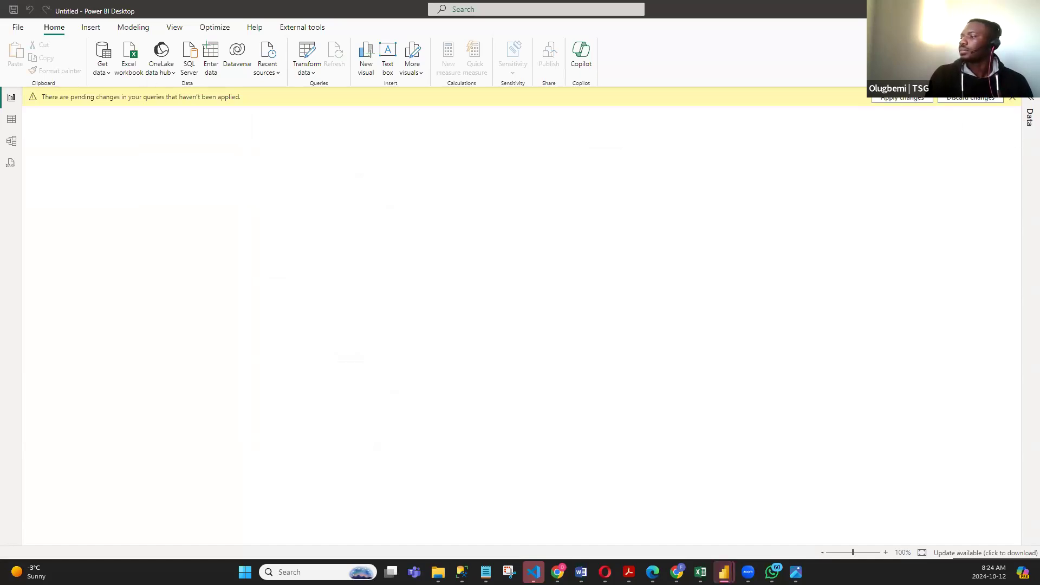
- Try to close the stuck Power BI Desktop window with pending query changes, and switch to another open blank report
left_click(724, 572)
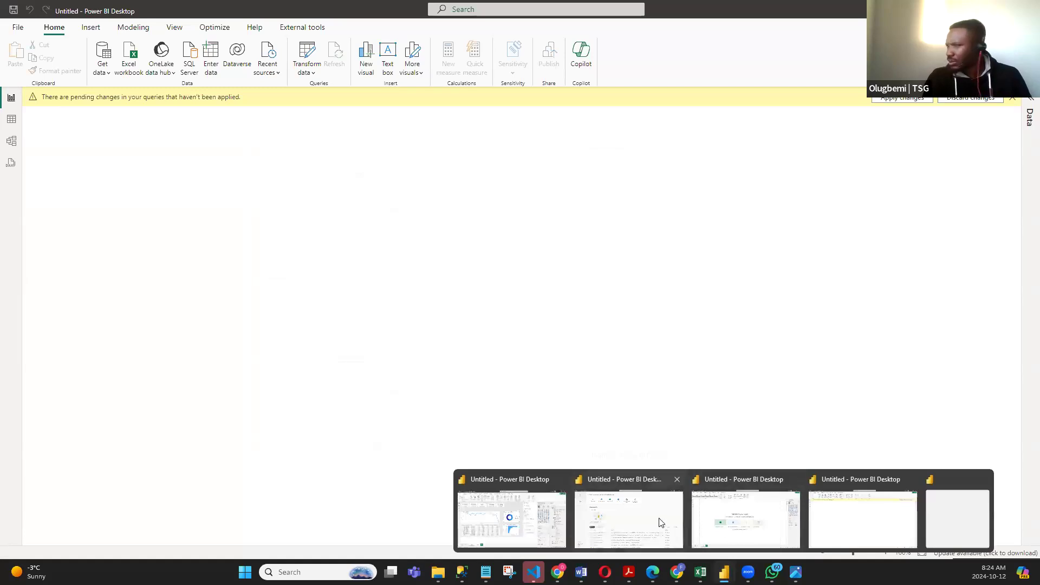
left_click(766, 532)
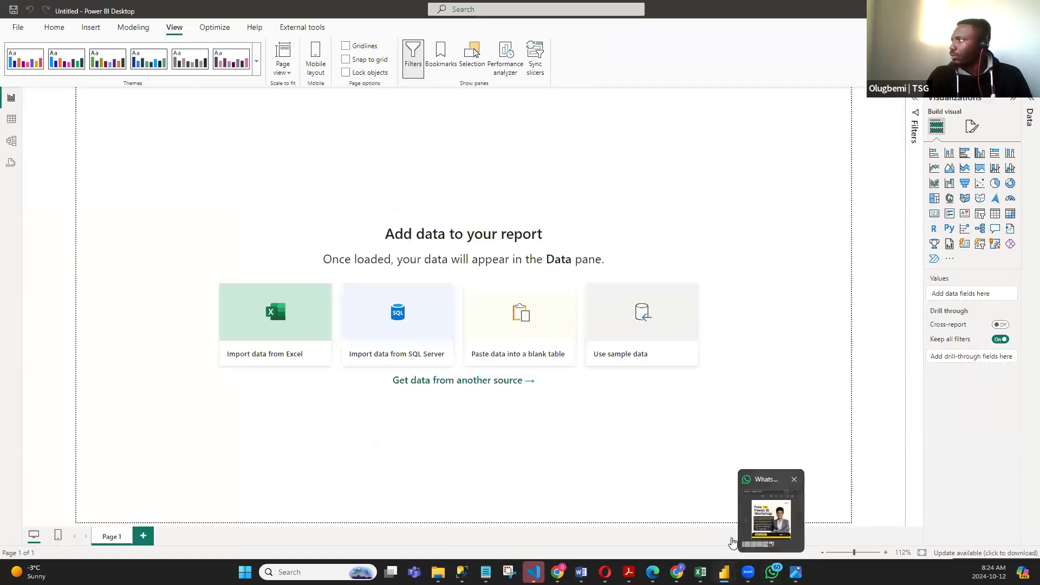
mouse_move(724, 571)
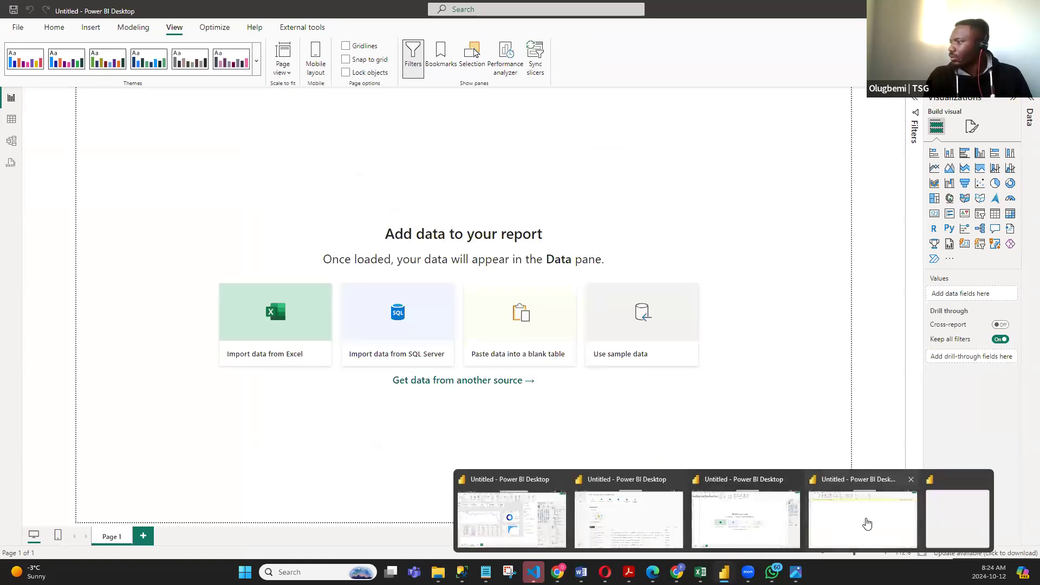
left_click(911, 481)
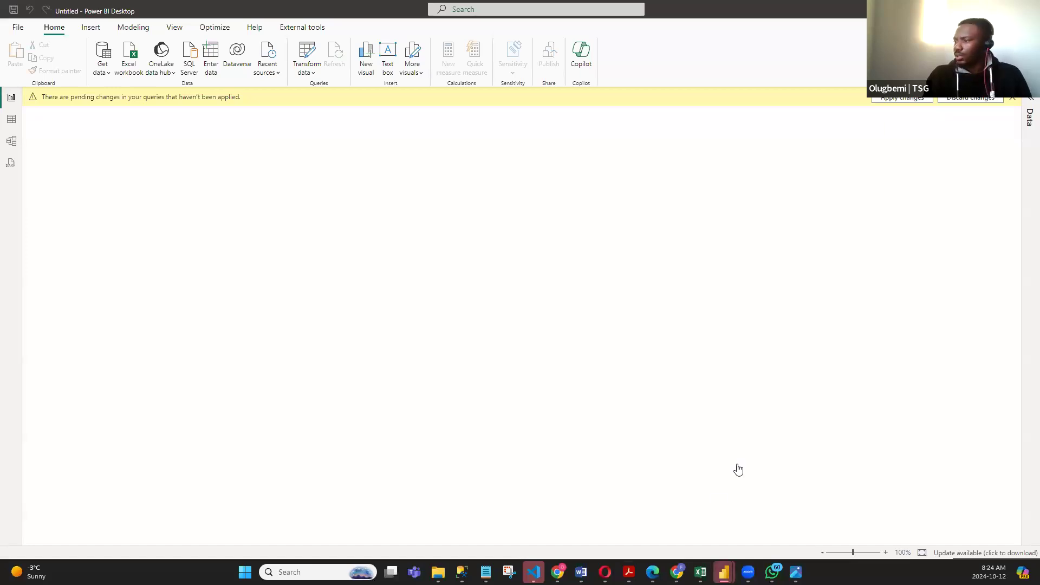
mouse_move(724, 568)
mouse_move(729, 515)
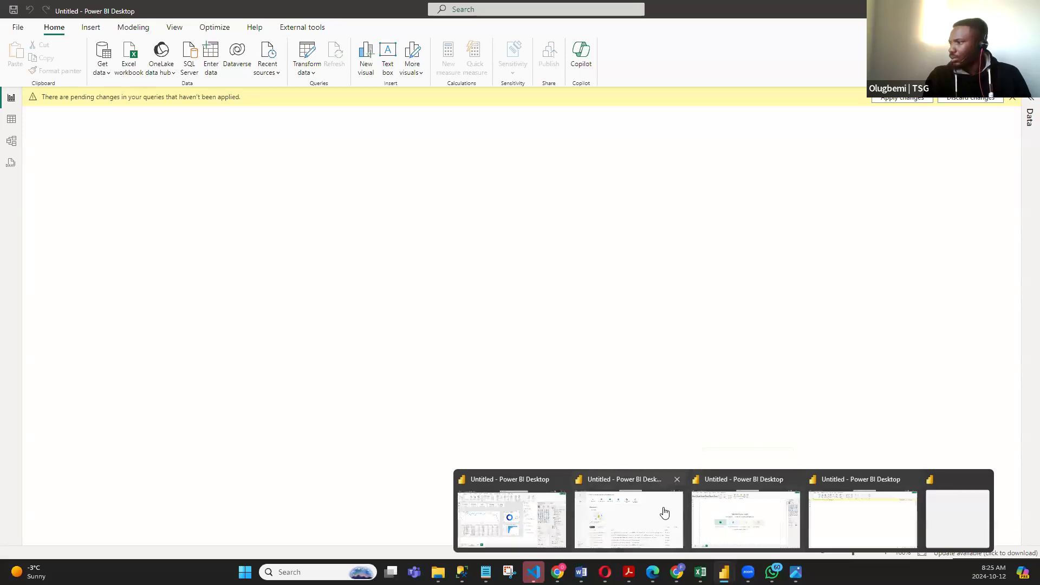
left_click(624, 513)
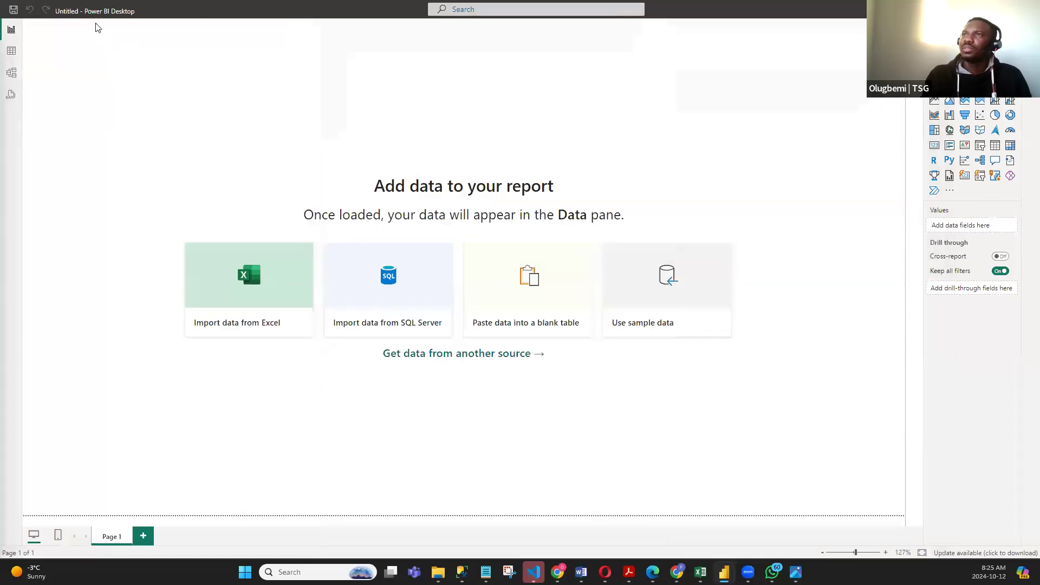
- Load the dim_hotels CSV file from the end-to-end-data-analyst-project folder into this blank report
left_click(106, 73)
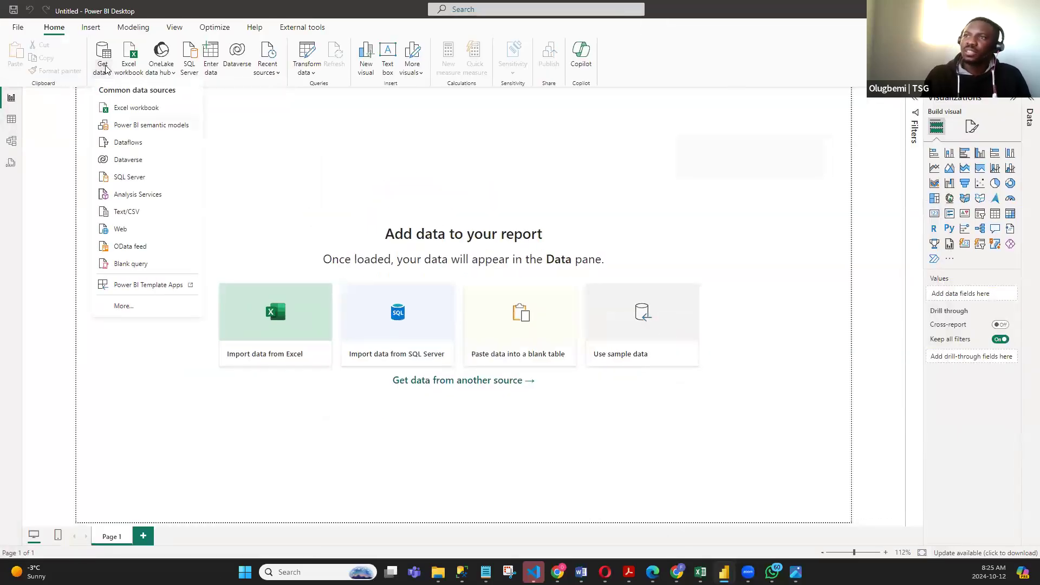
left_click(134, 214)
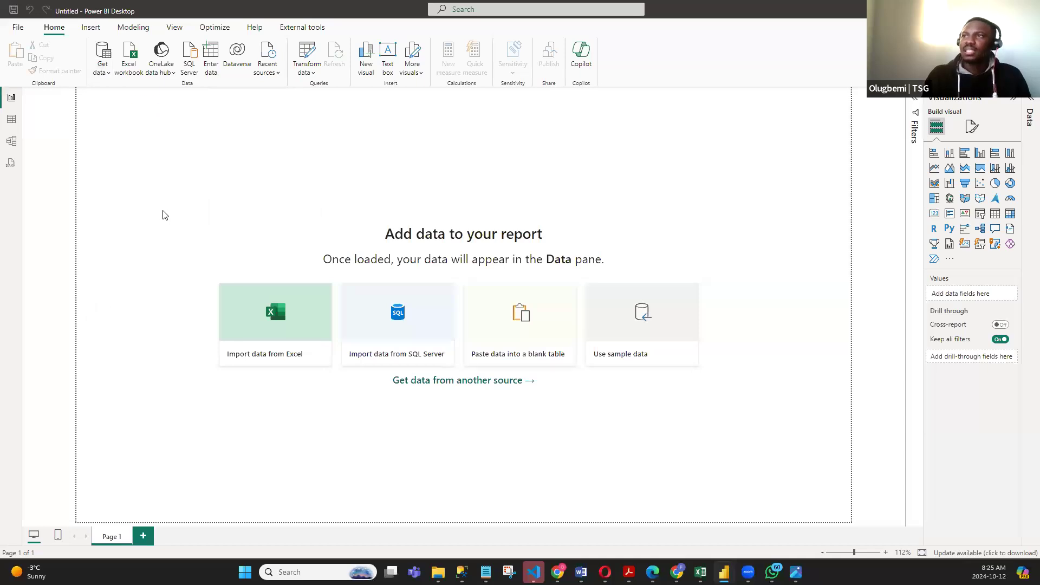
left_click(135, 118)
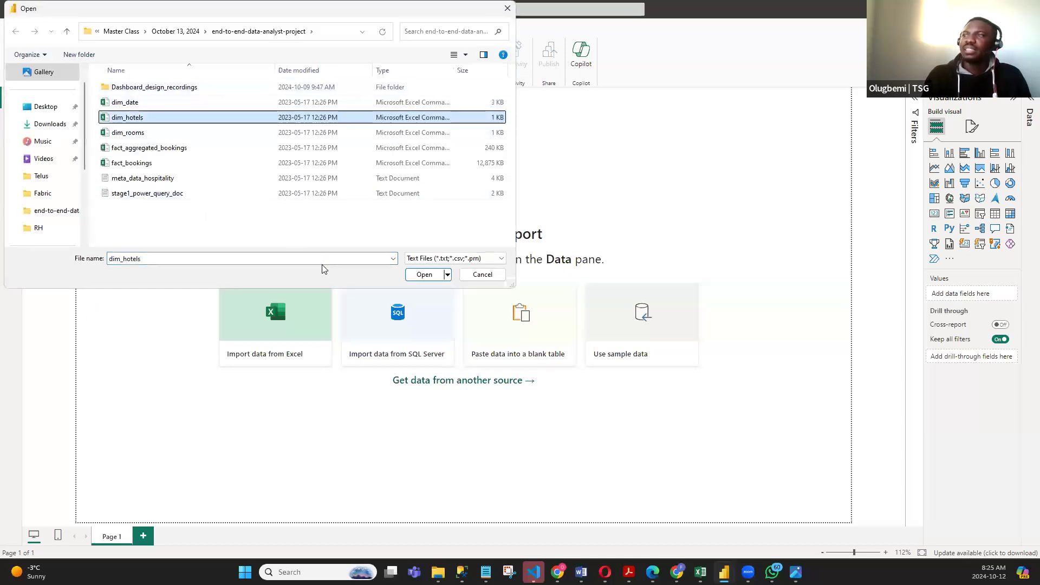
left_click(424, 274)
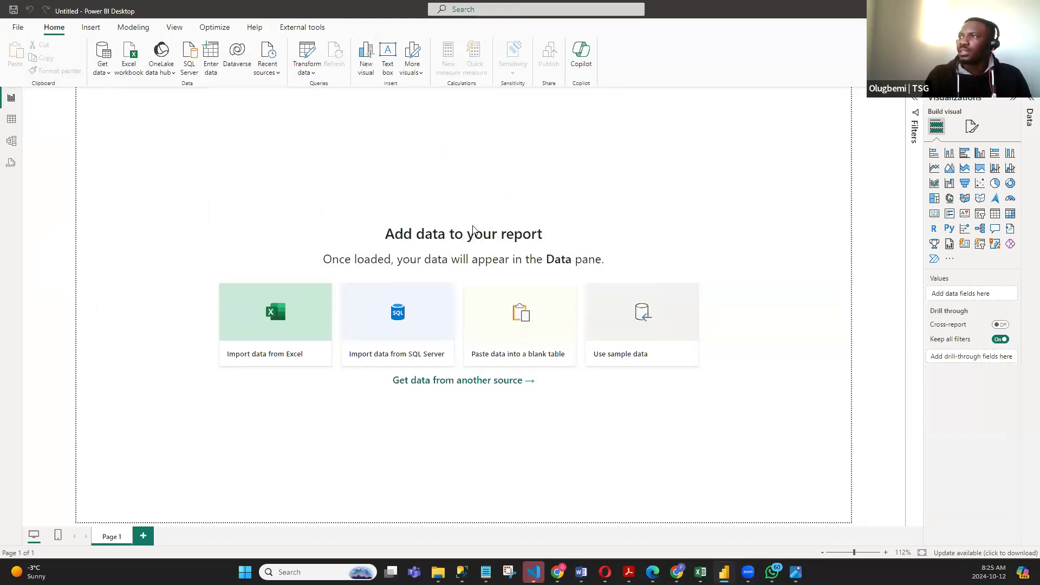
left_click(632, 437)
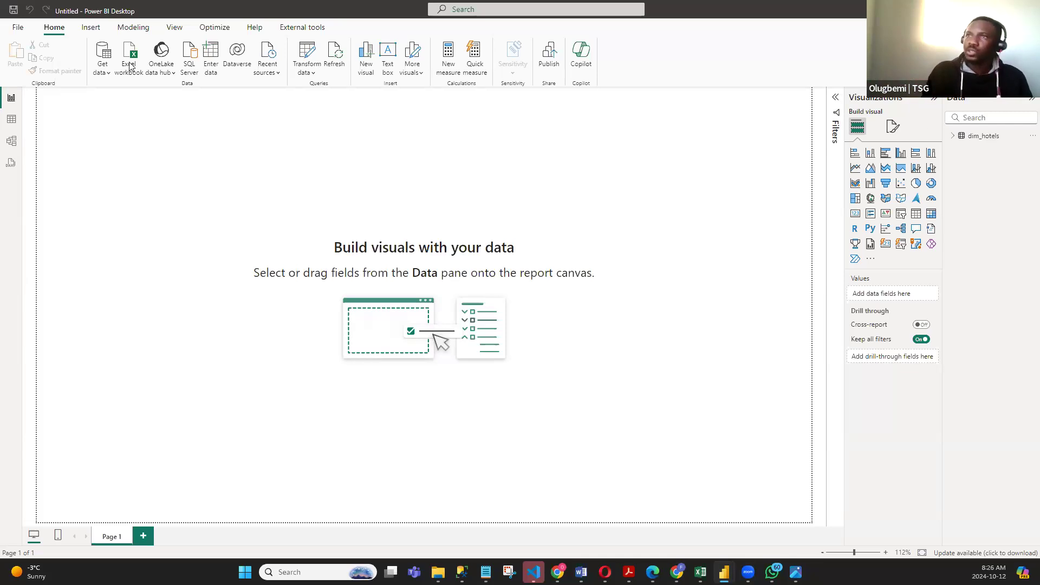
- Load the dim_rooms CSV file from the end-to-end-data-analyst-project folder into the report
left_click(99, 76)
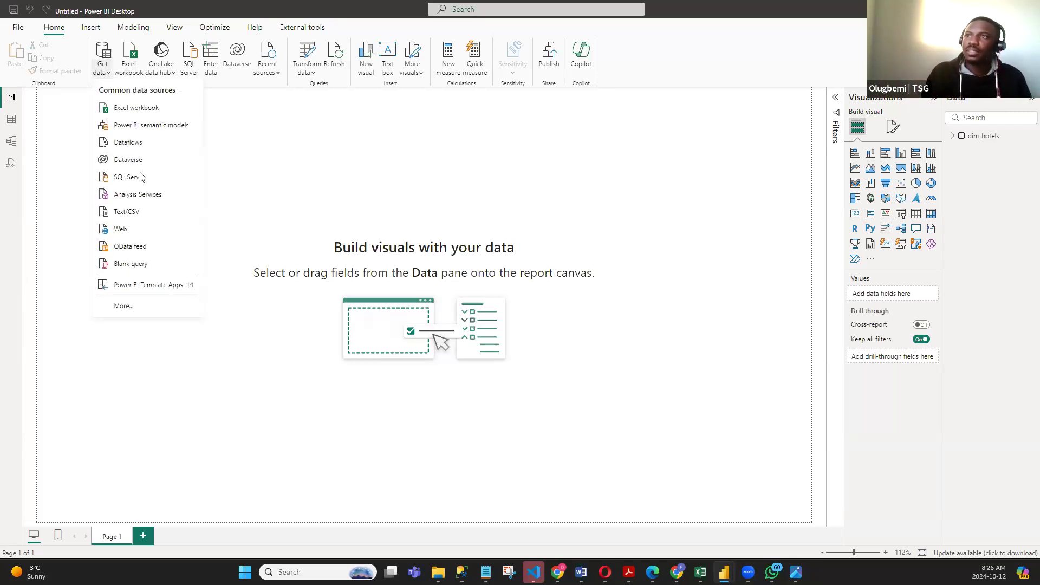
left_click(139, 213)
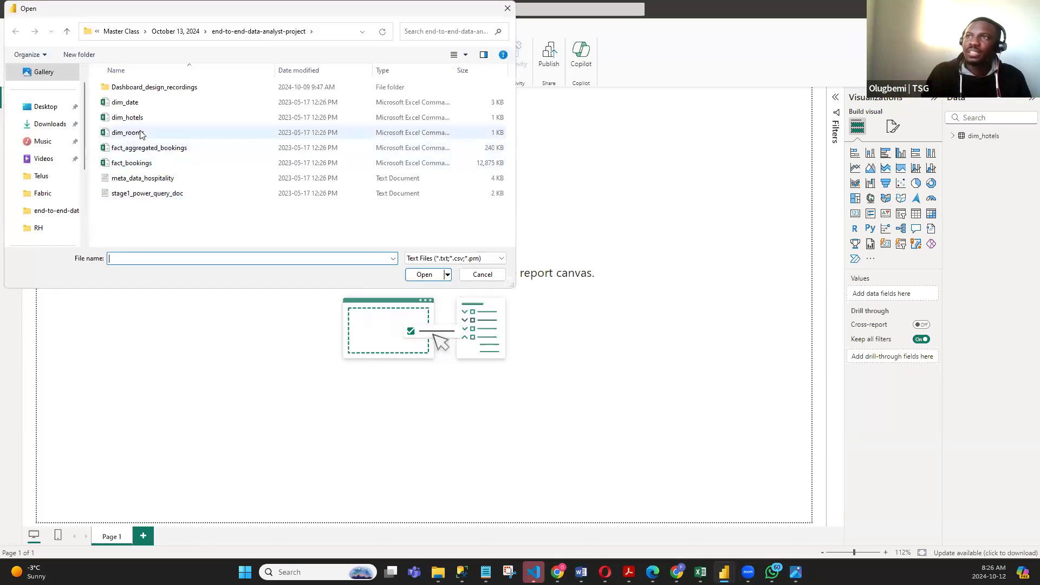
left_click(139, 133)
left_click(424, 274)
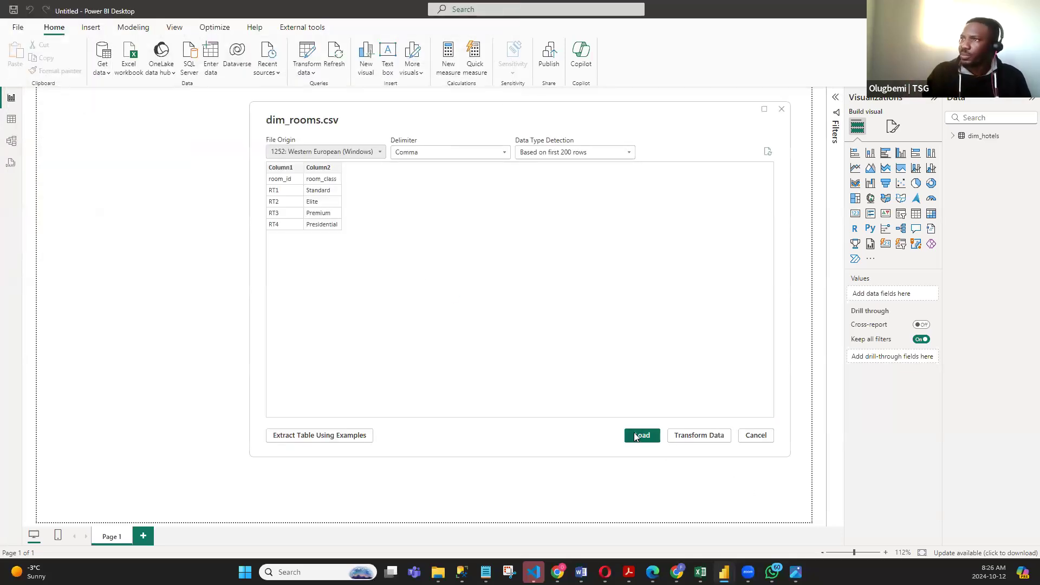
left_click(638, 435)
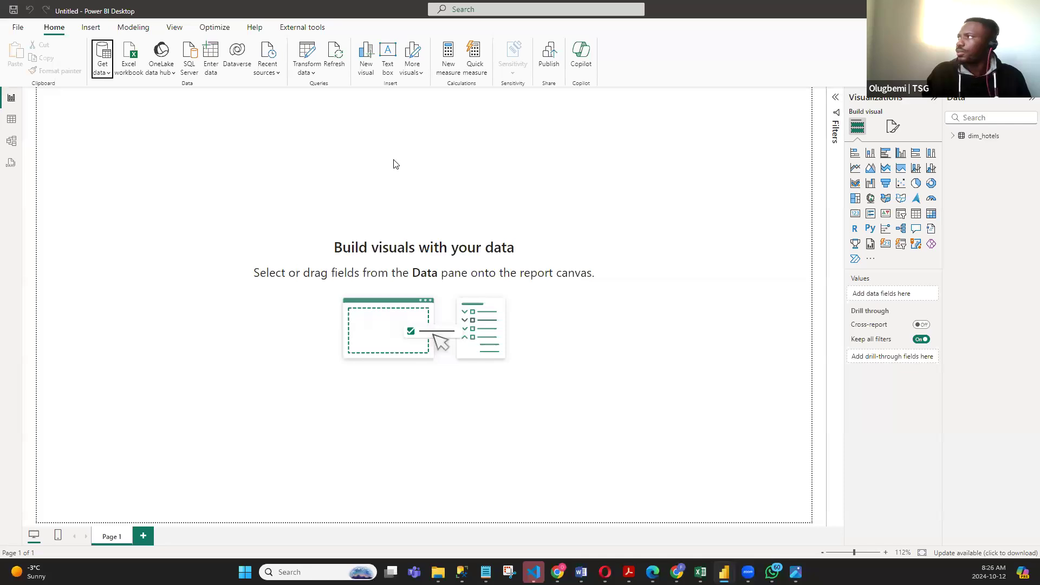
- Load the fact_aggregated_bookings CSV file from the same project folder into the report
left_click(108, 76)
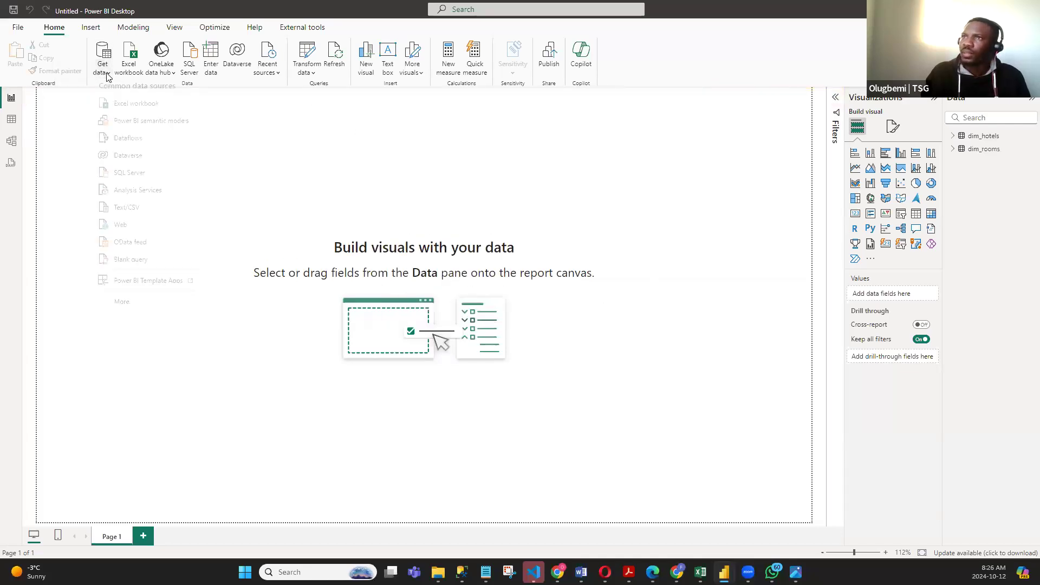
left_click(133, 212)
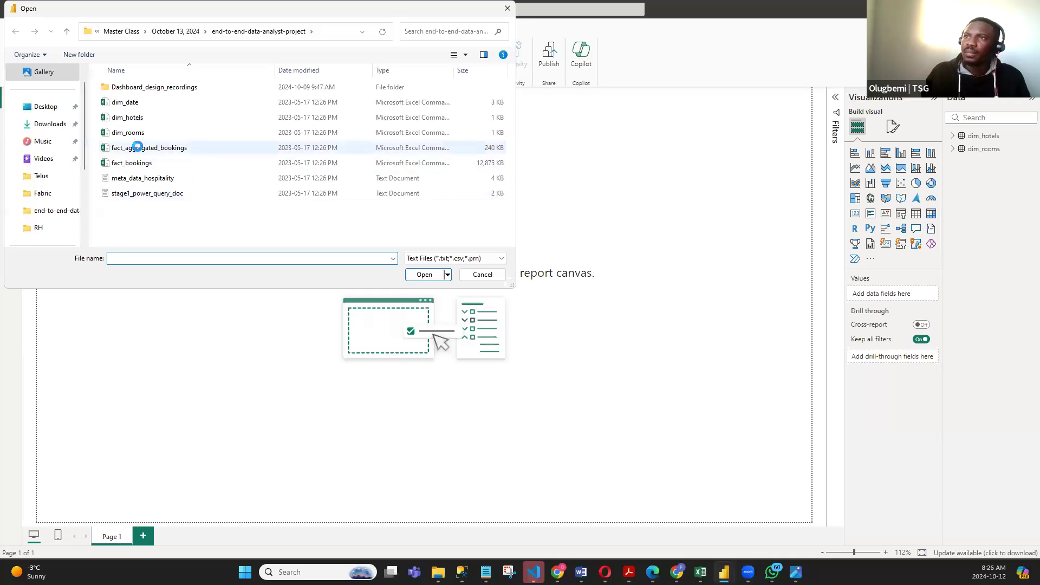
left_click(137, 147)
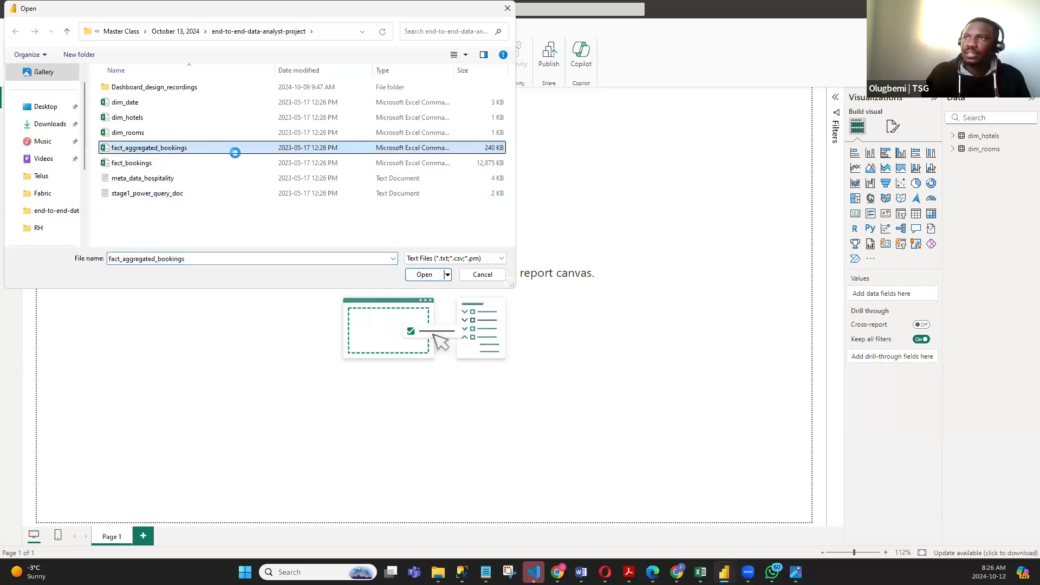
left_click(424, 275)
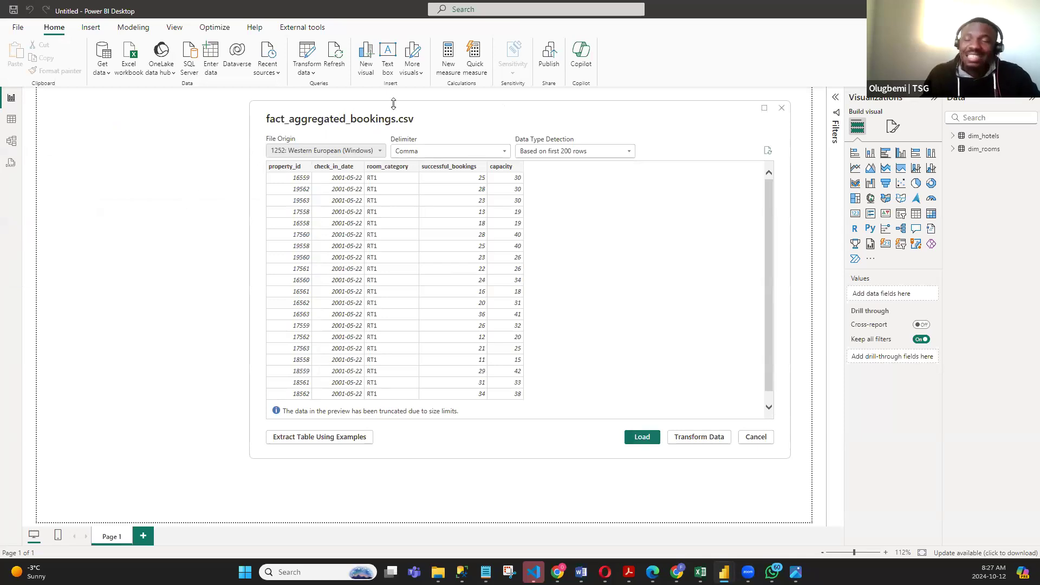
left_click(640, 436)
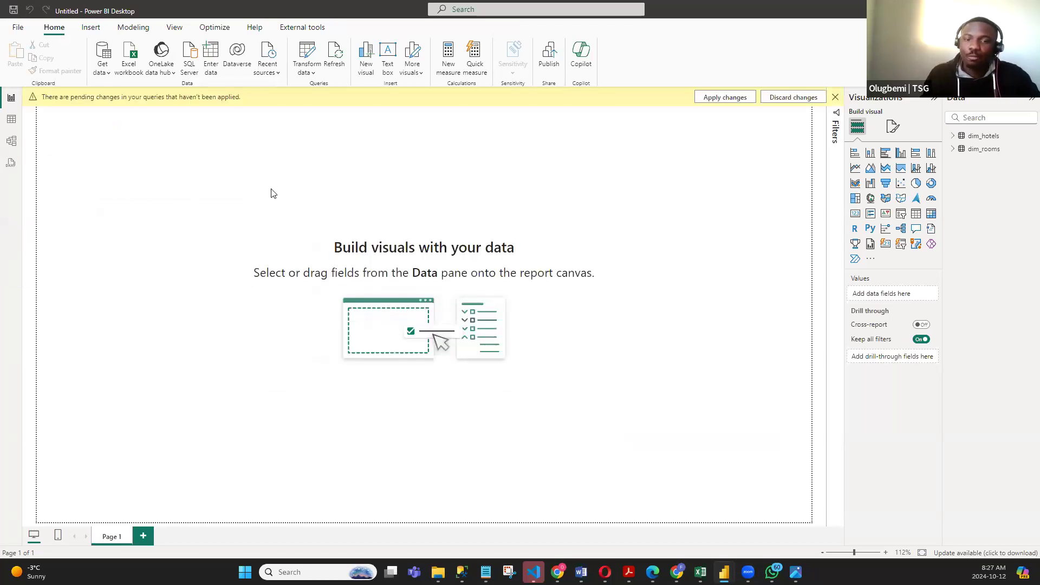
- Load the fact_bookings CSV file from the same project folder into the report
left_click(100, 73)
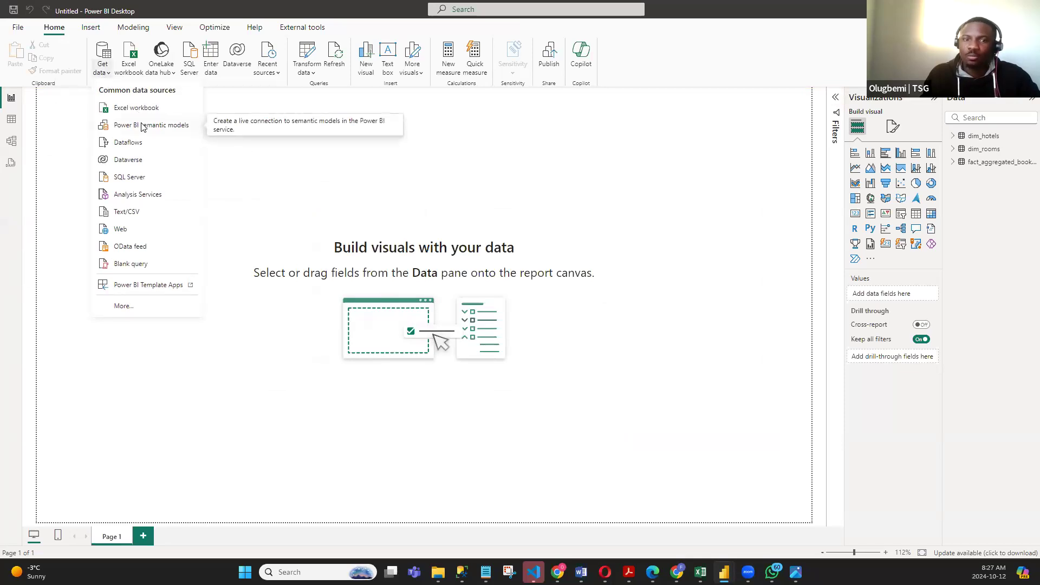
left_click(140, 212)
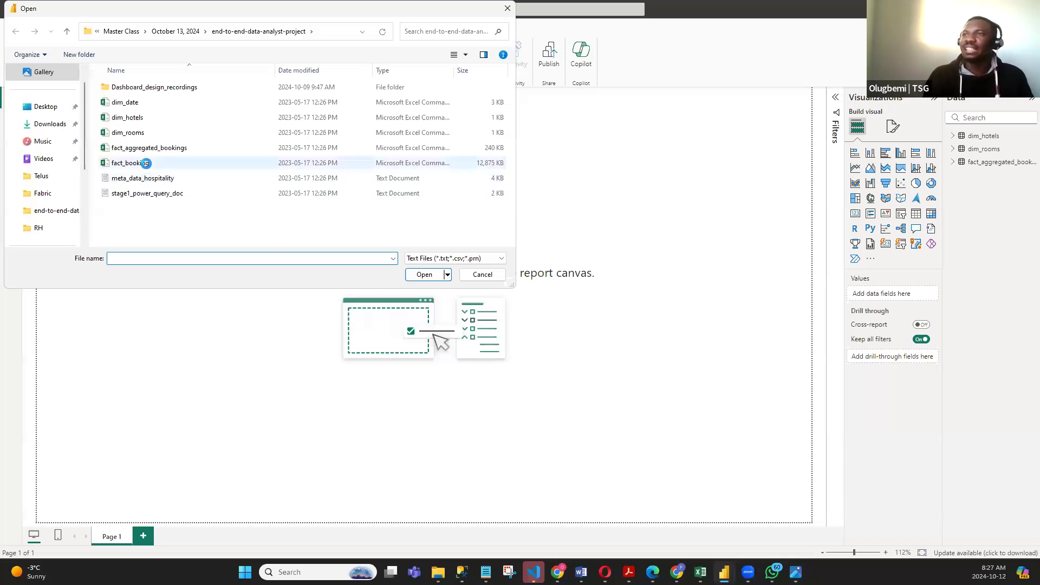
left_click(135, 162)
left_click(424, 275)
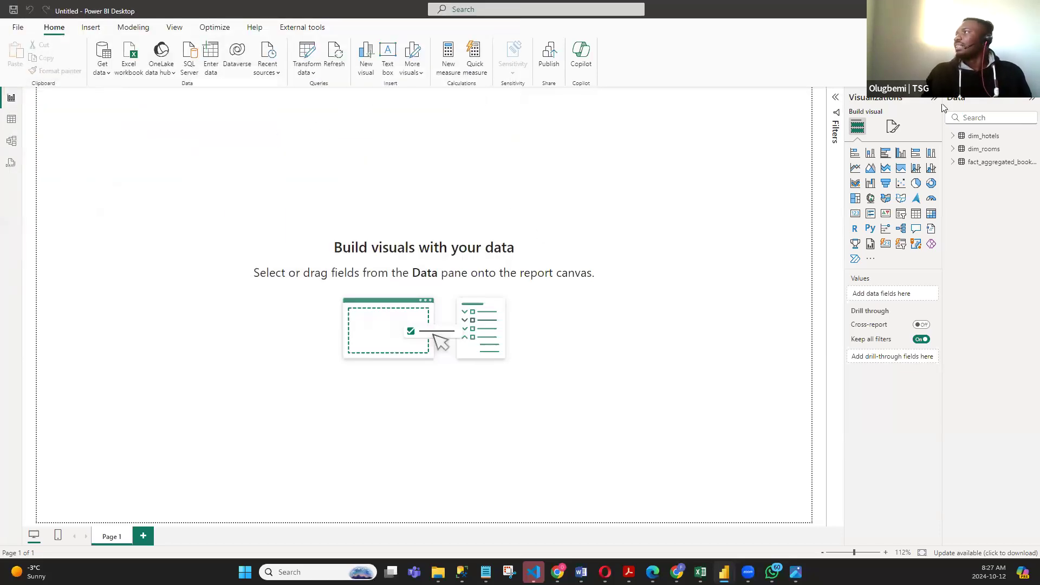
left_click(632, 436)
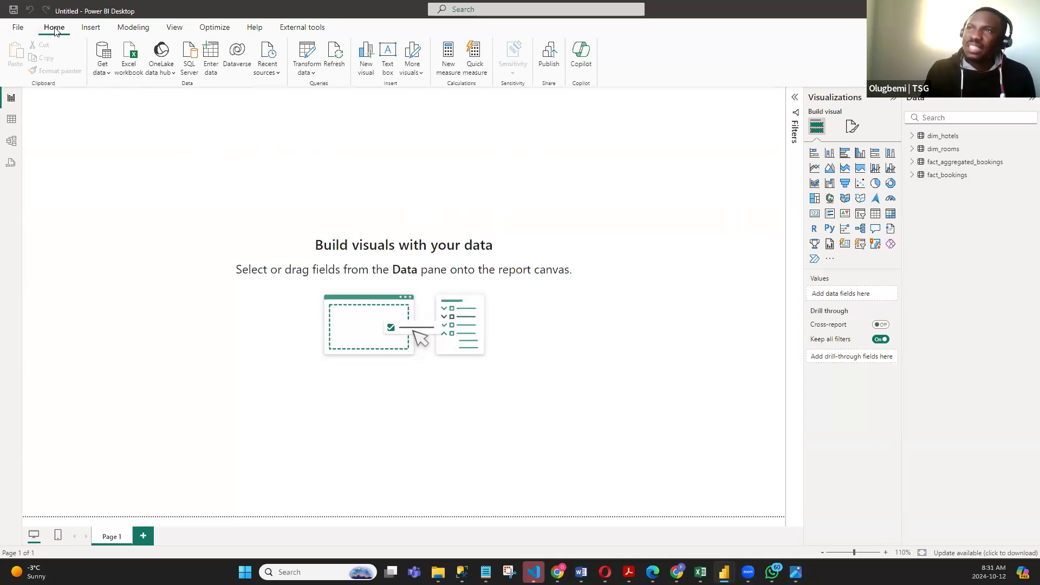
- Open the loaded hotel and booking queries for transformation in Power Query Editor
left_click(312, 75)
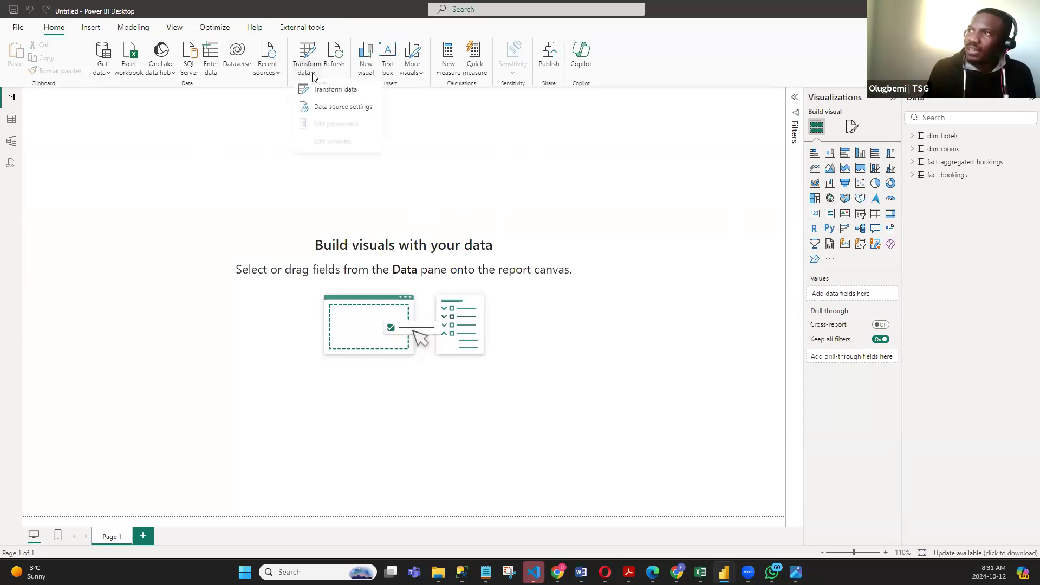
left_click(336, 90)
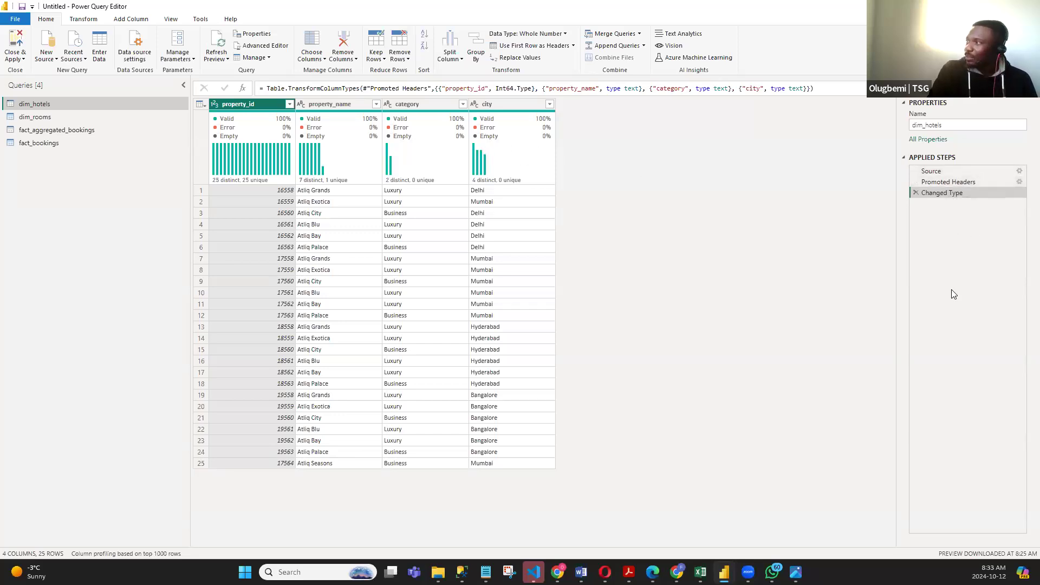
- Remove the Changed Type and Promoted Headers steps from the dim_hotels query, and promote its first row to headers again
left_click(916, 192)
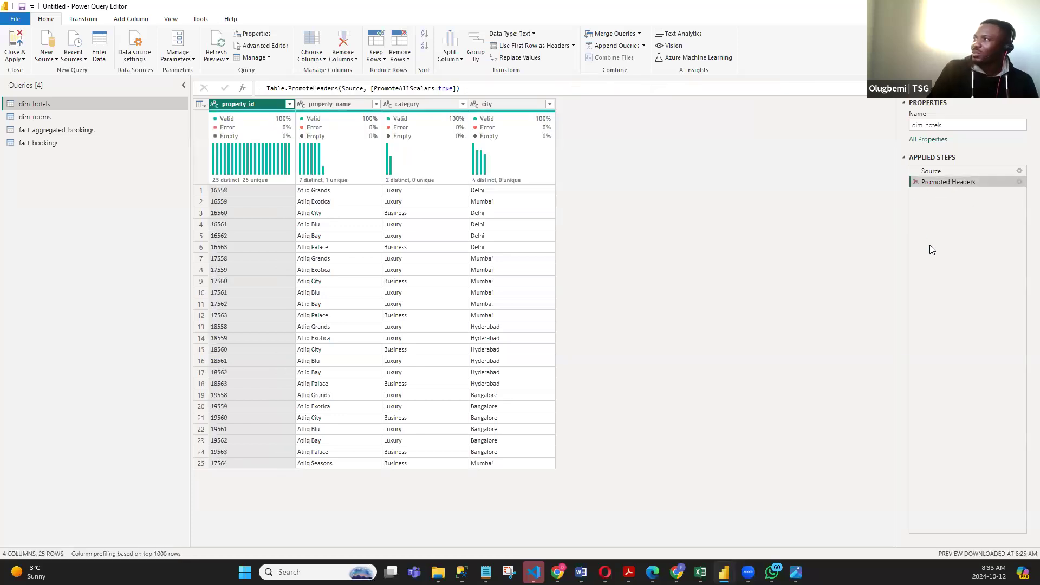
left_click(915, 182)
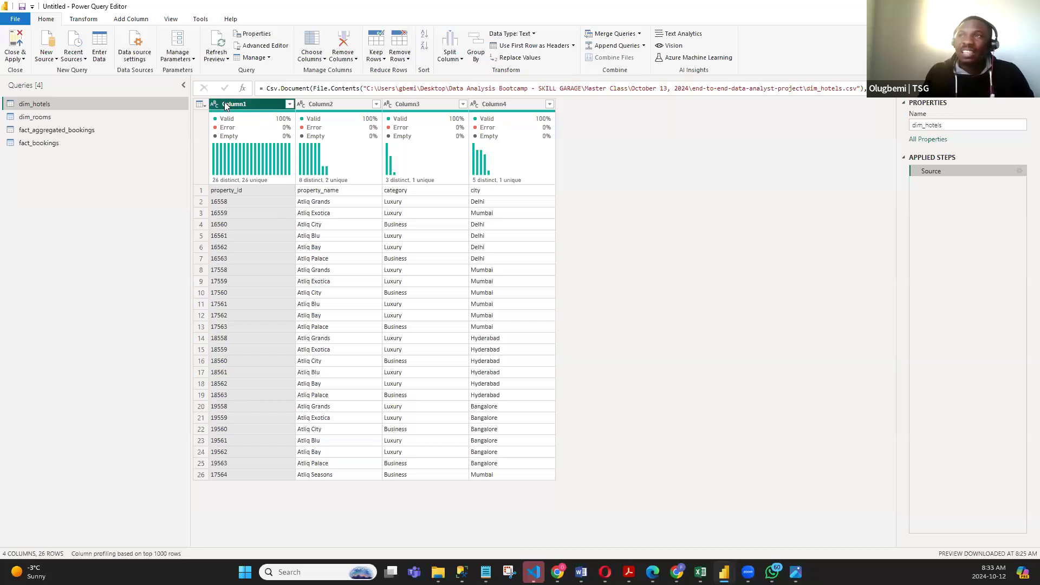
mouse_move(251, 126)
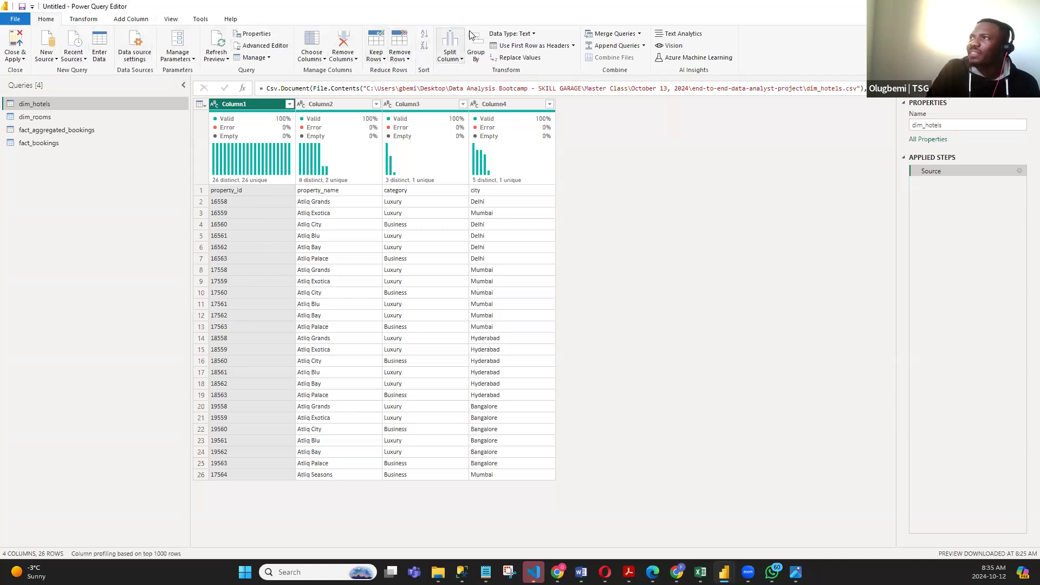
left_click(543, 46)
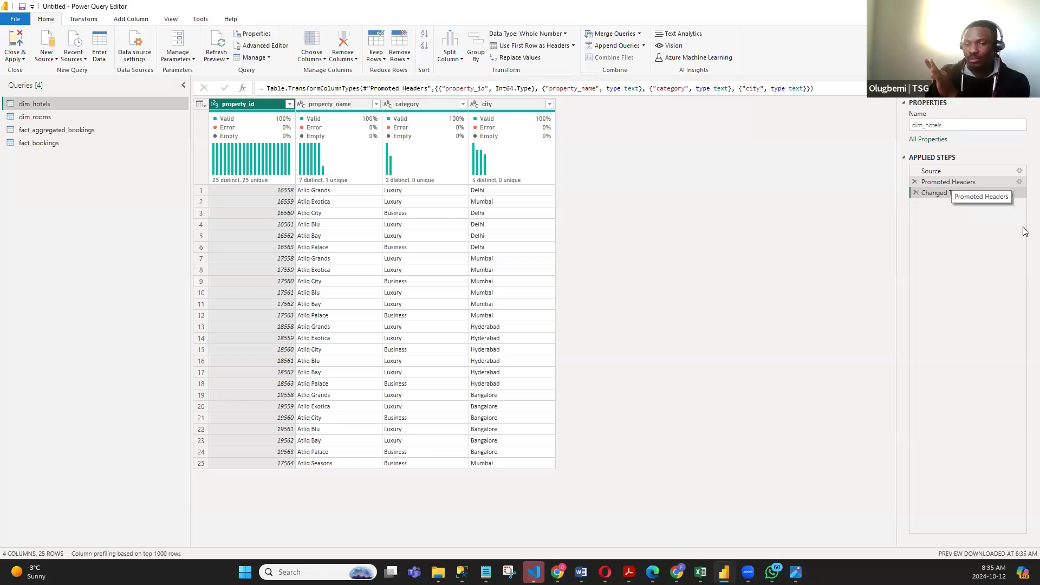
- Redo the header setup in dim_hotels by deleting the Changed Type and Promoted Headers steps and using the first row as headers
left_click(917, 192)
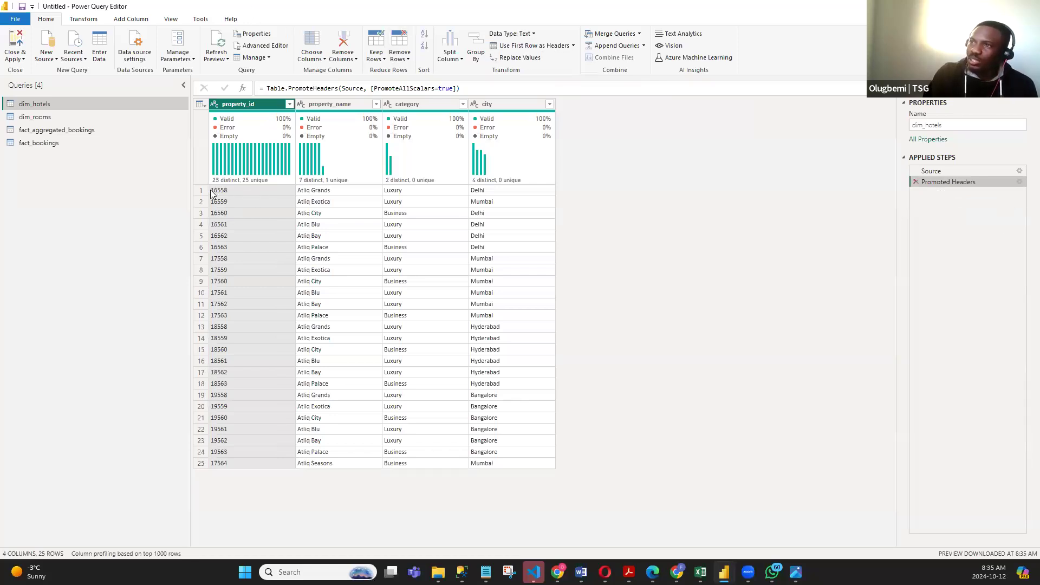
left_click(918, 181)
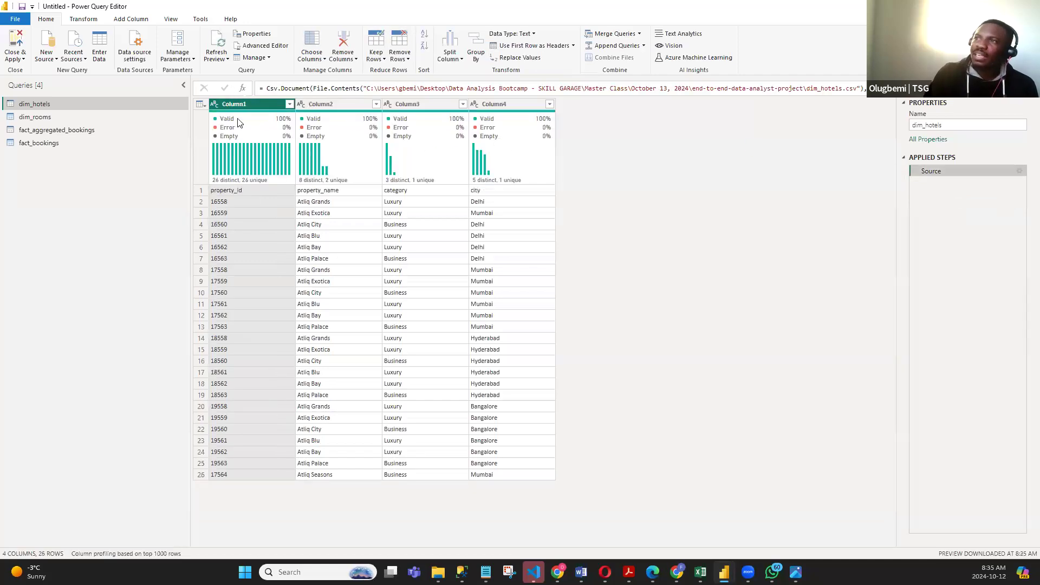
left_click(203, 104)
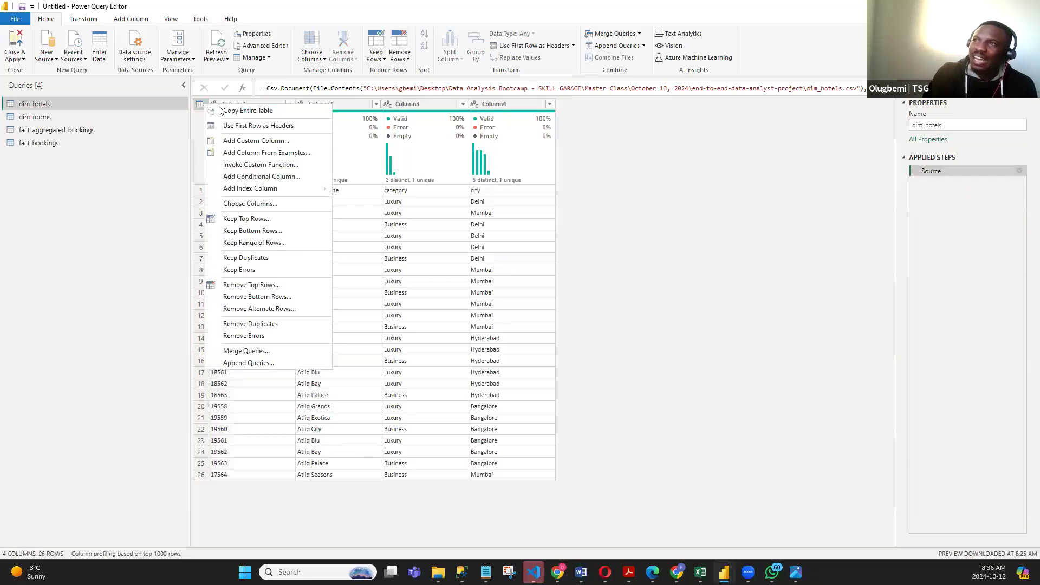
left_click(279, 130)
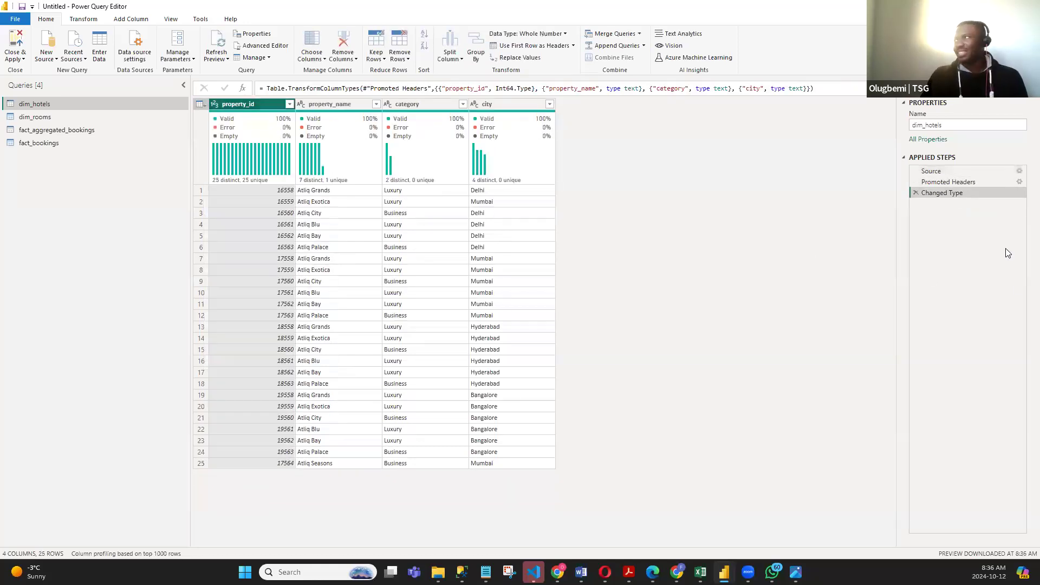
- Delete the automatic Changed Type step from dim_hotels and set the property_id column's data type to Text
left_click(915, 193)
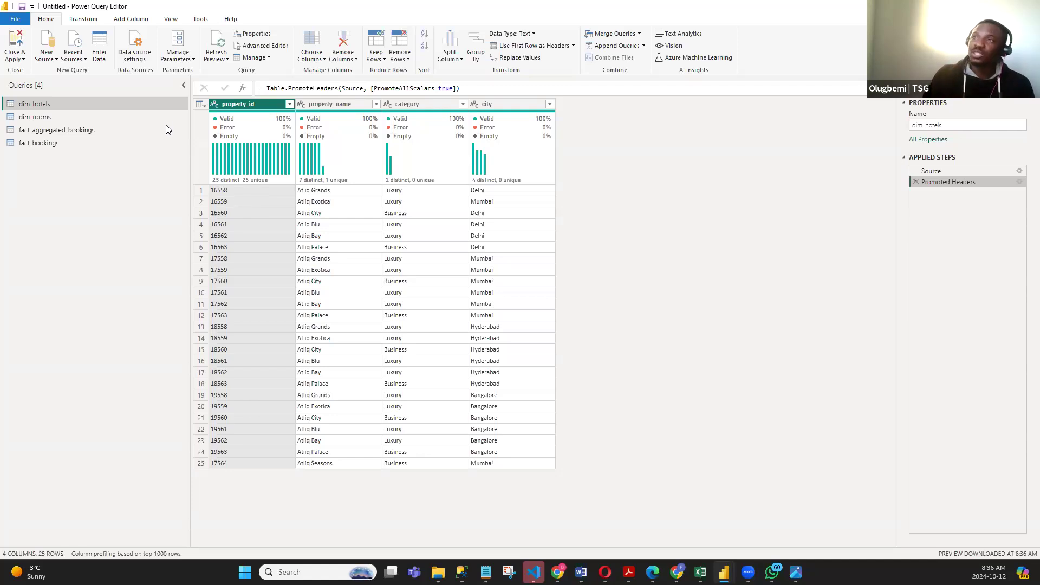
left_click(215, 105)
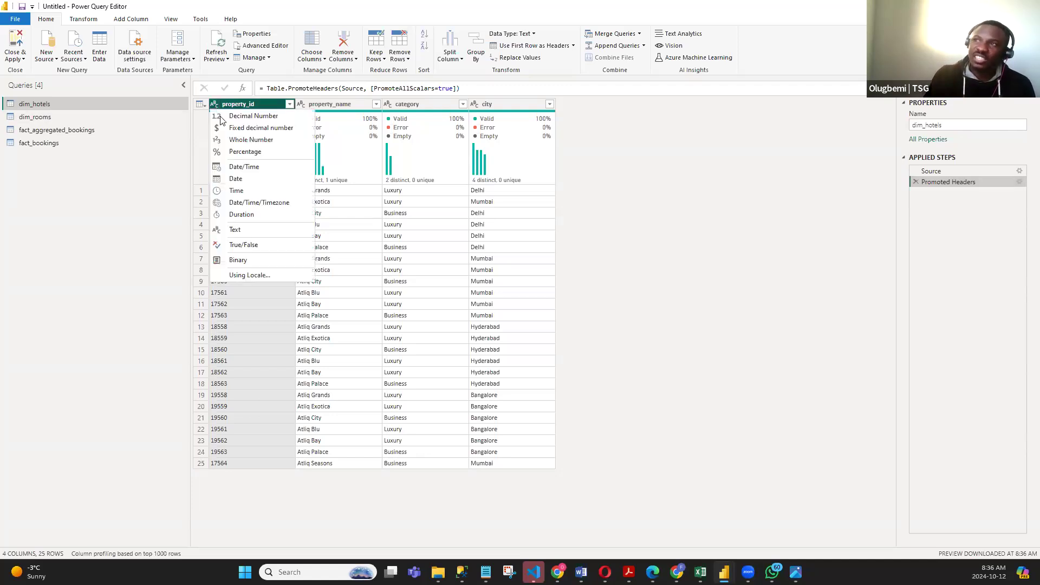
left_click(167, 161)
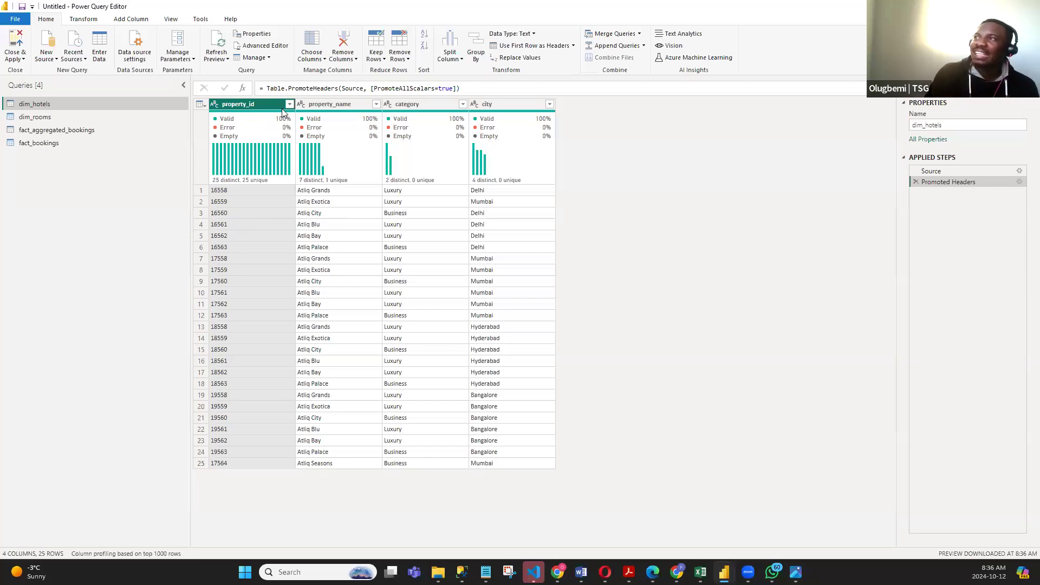
left_click(214, 106)
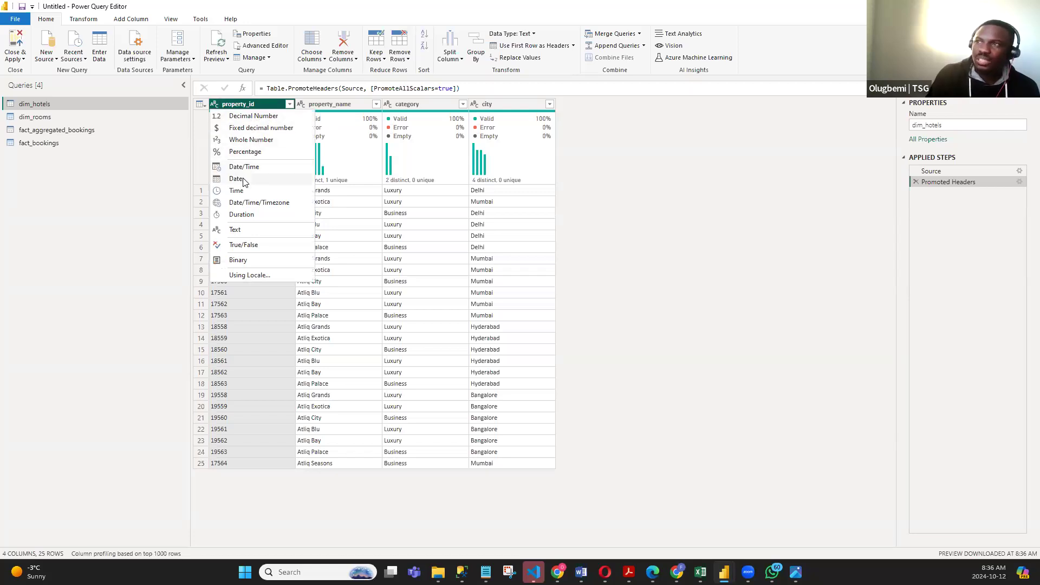
left_click(232, 231)
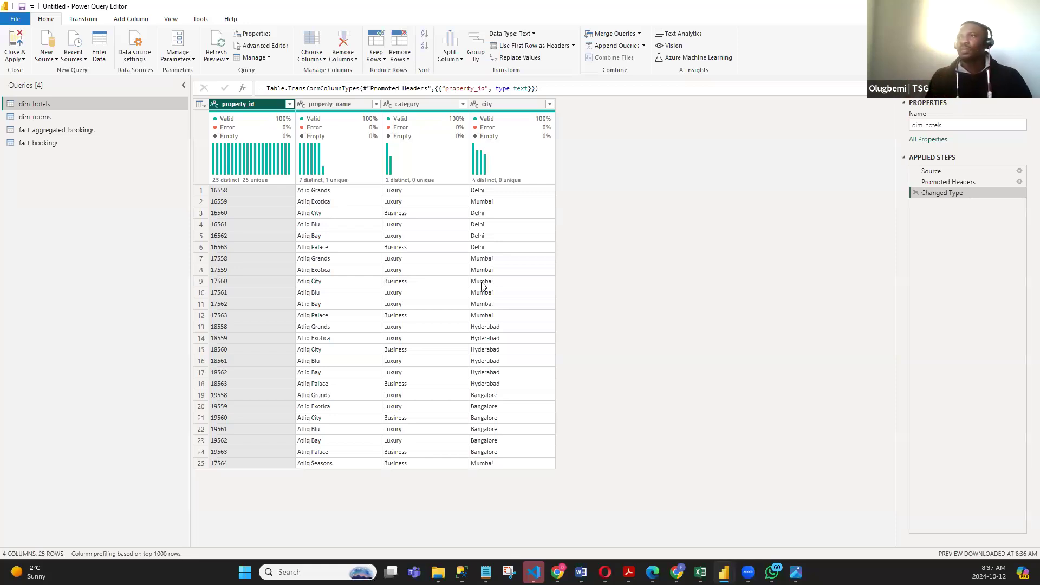
- Remove the Changed Type step from the dim_rooms query and use its first row as headers
left_click_drag(52, 118, 47, 124)
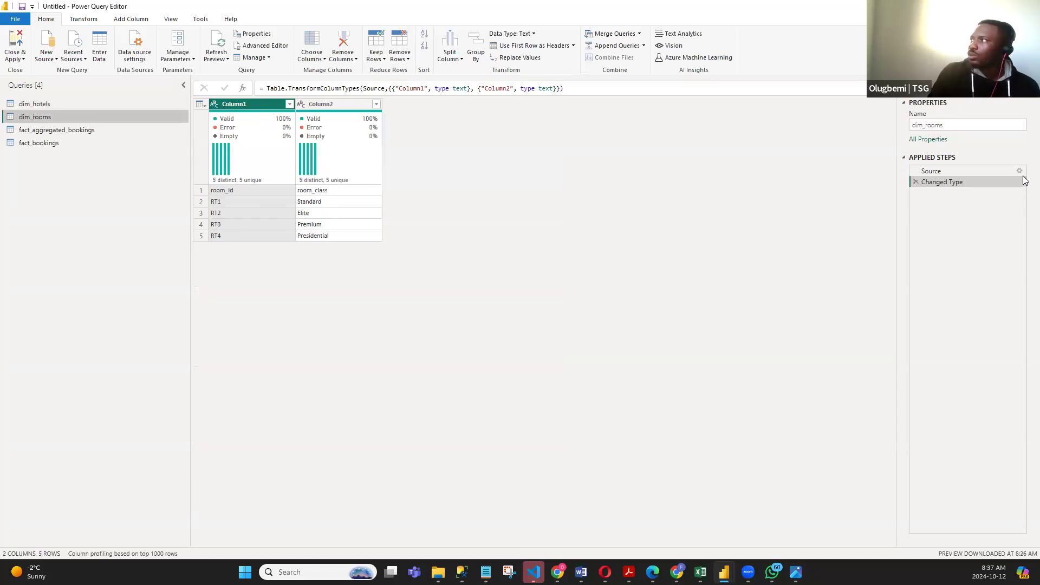
left_click(915, 181)
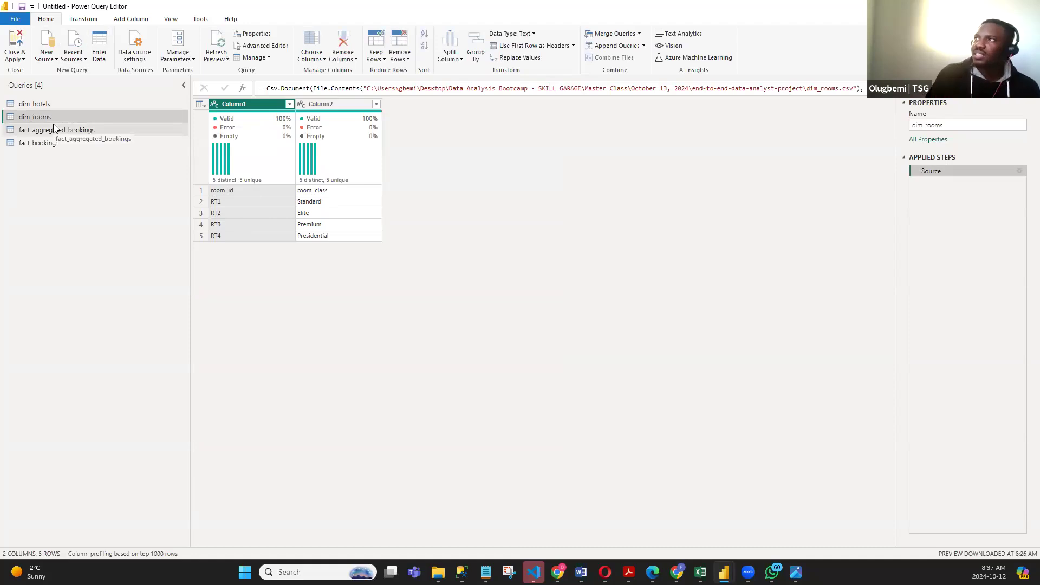
left_click(200, 105)
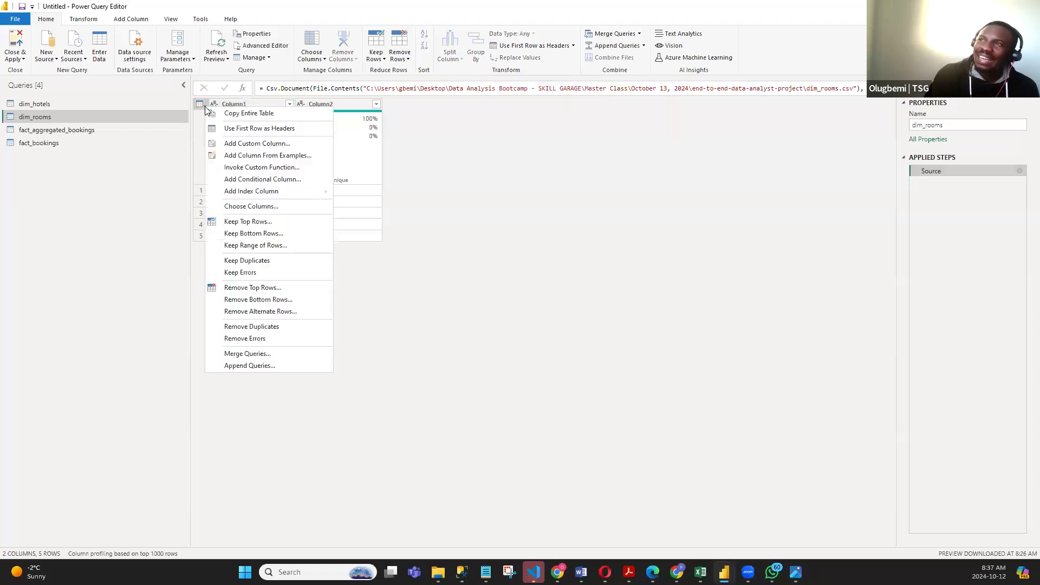
left_click(258, 130)
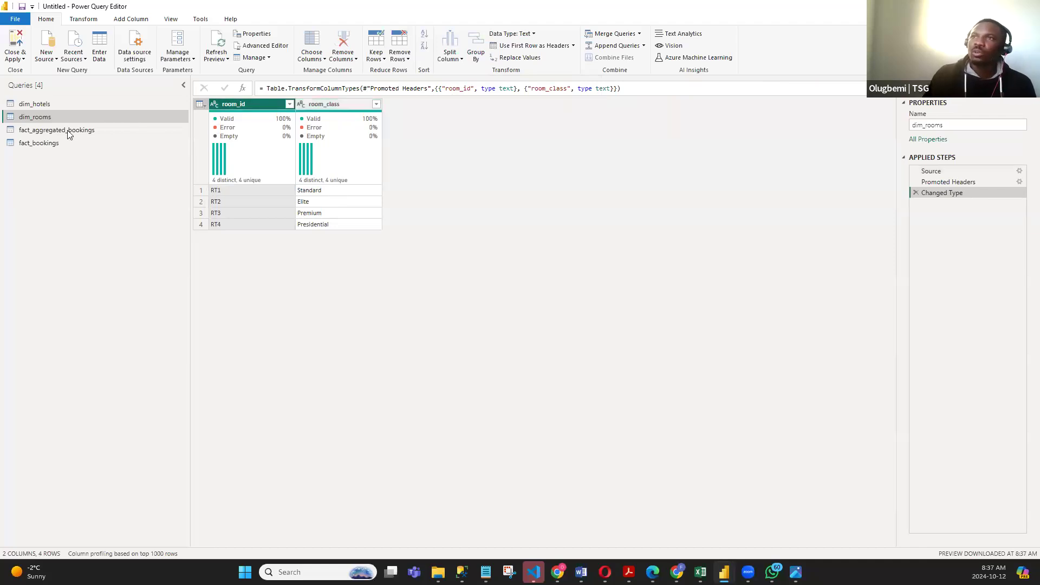
- Redo the header promotion in fact_aggregated_bookings and delete the automatic Changed Type step, leaving only Source and Promoted Headers
left_click(125, 130)
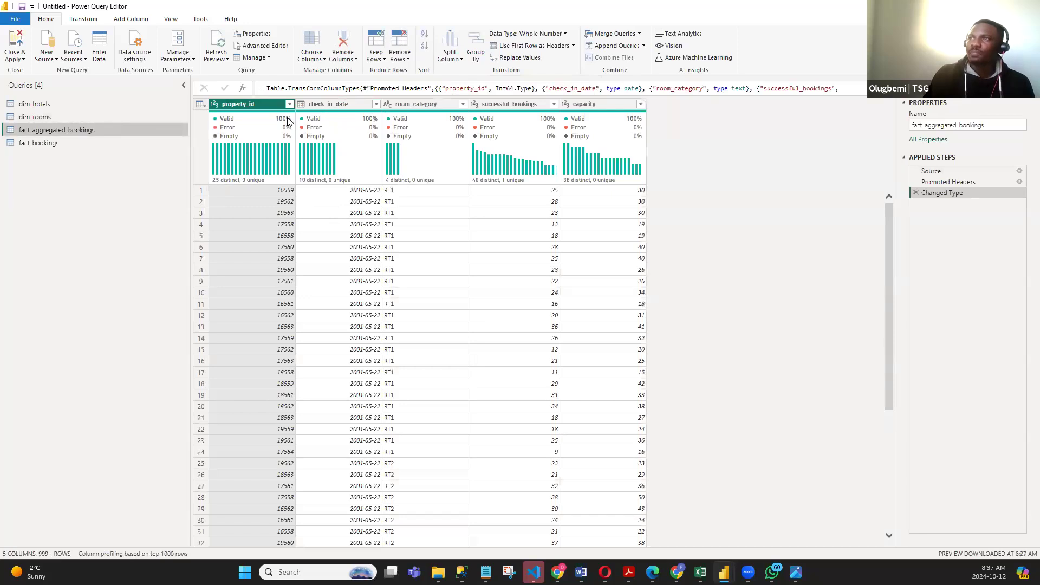
left_click(915, 193)
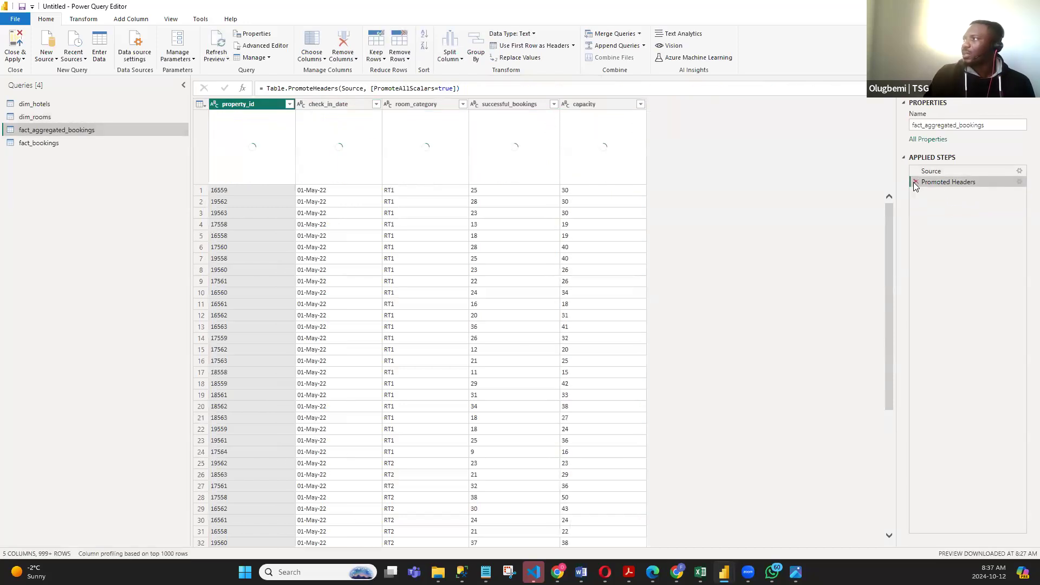
left_click(915, 182)
left_click(535, 47)
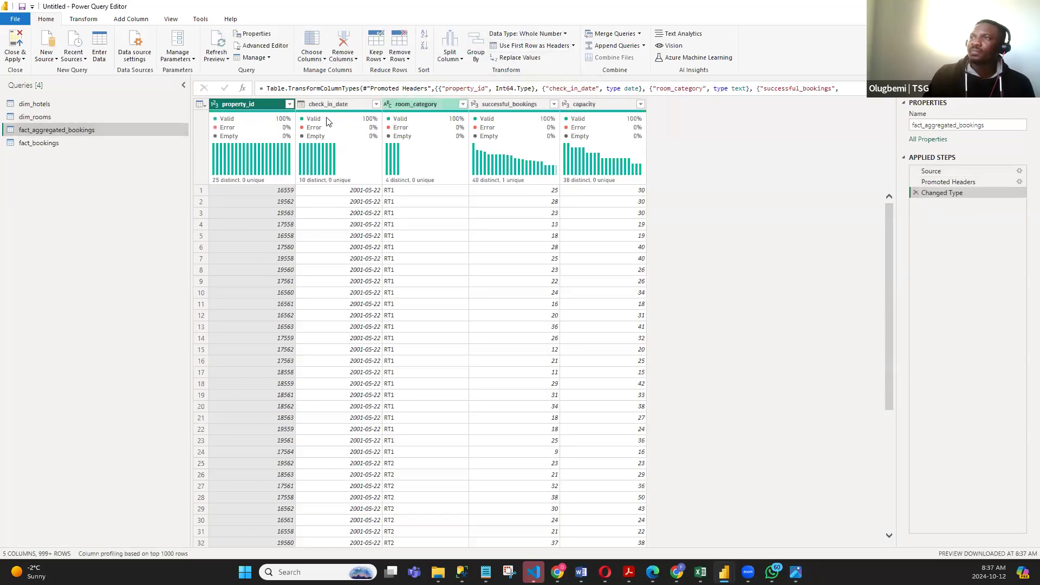
left_click(915, 193)
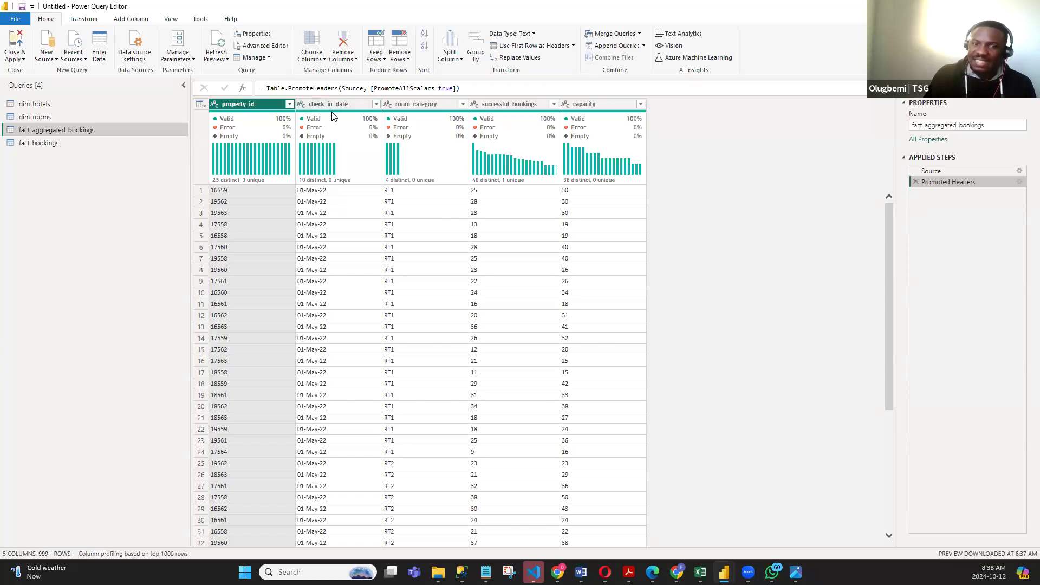
mouse_move(333, 115)
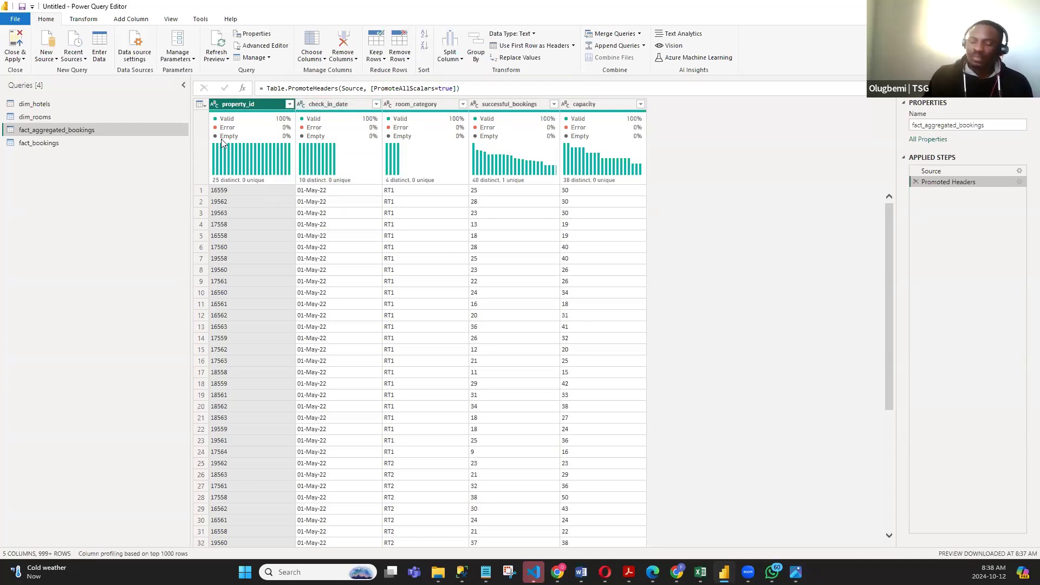
mouse_move(222, 142)
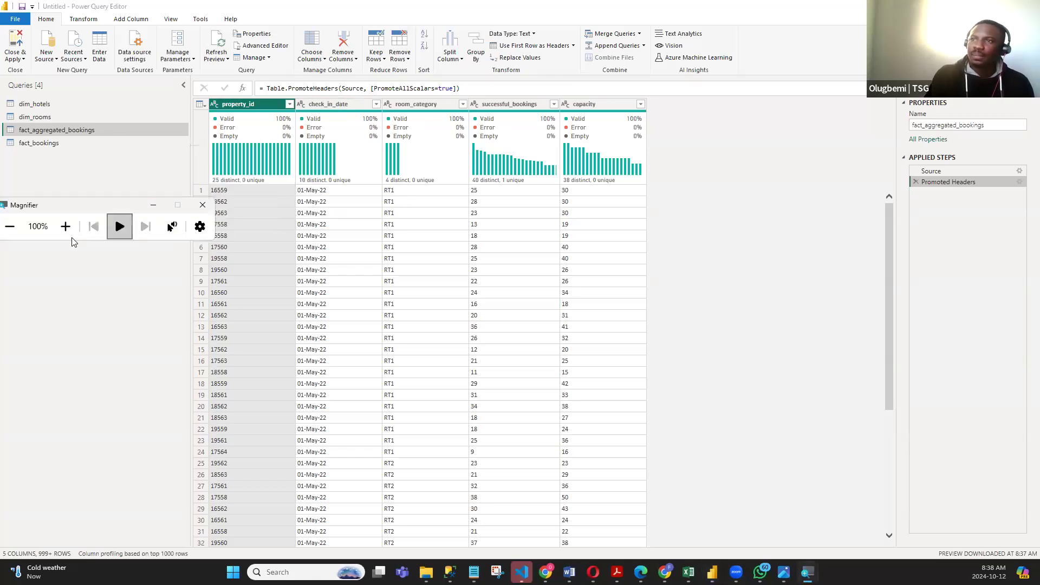
left_click(65, 226)
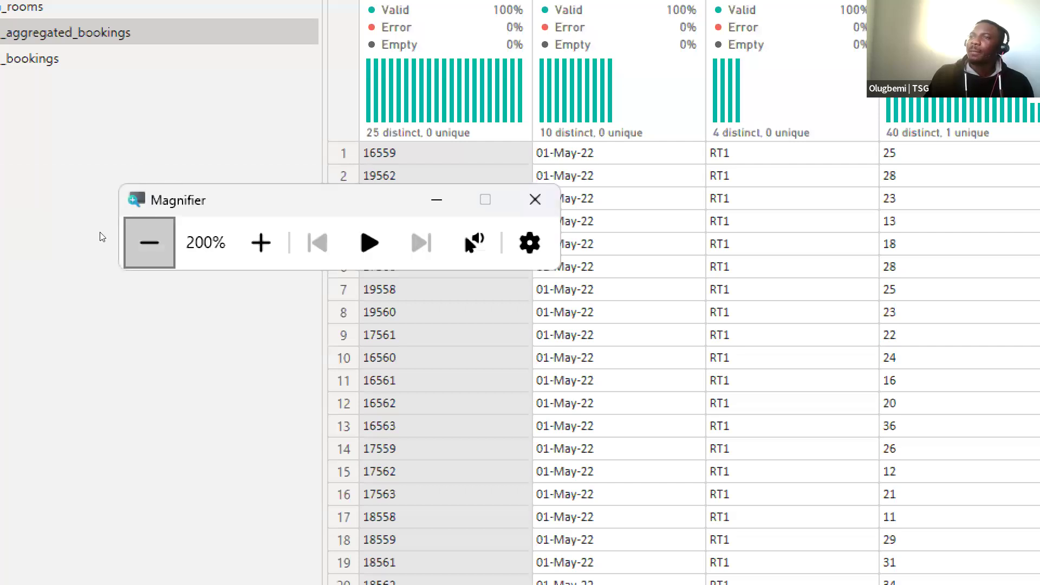
left_click(149, 242)
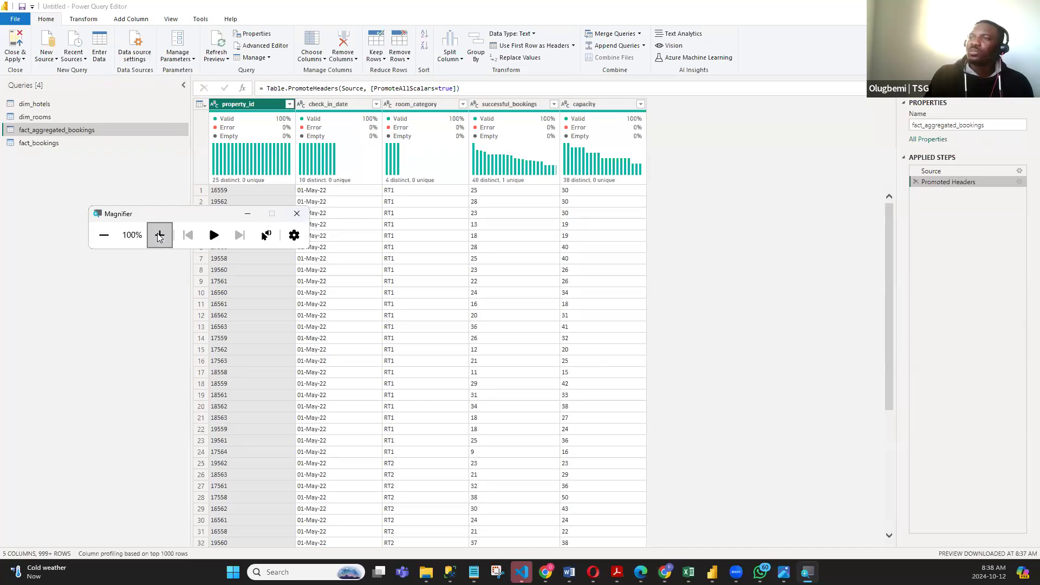
left_click(160, 235)
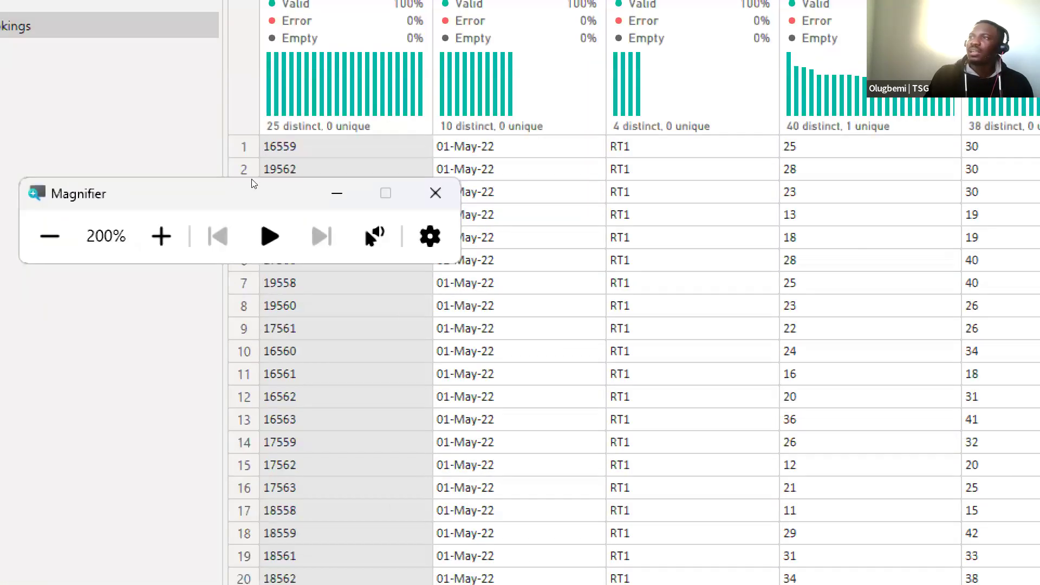
left_click(50, 236)
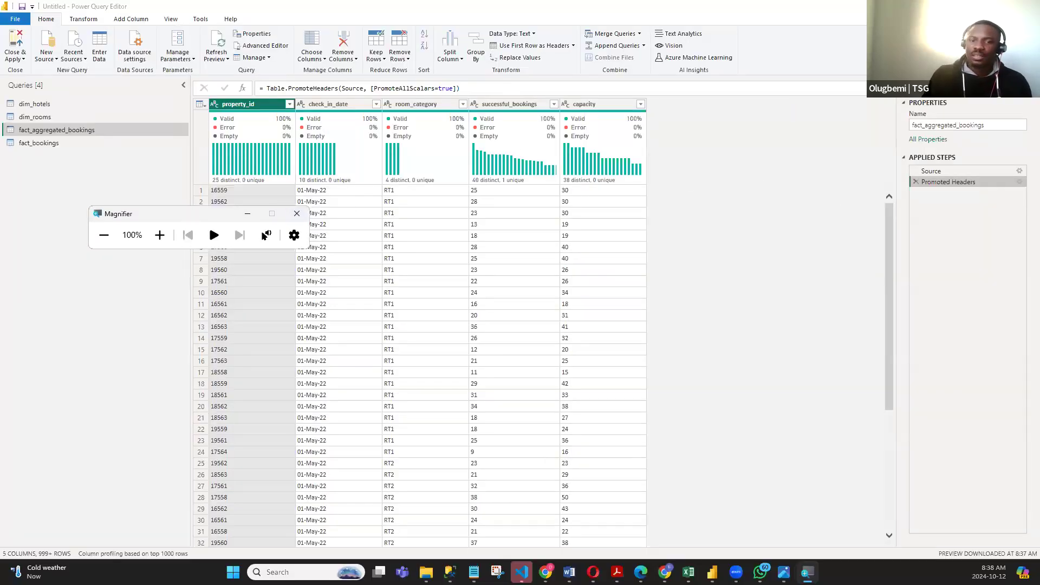
left_click(248, 214)
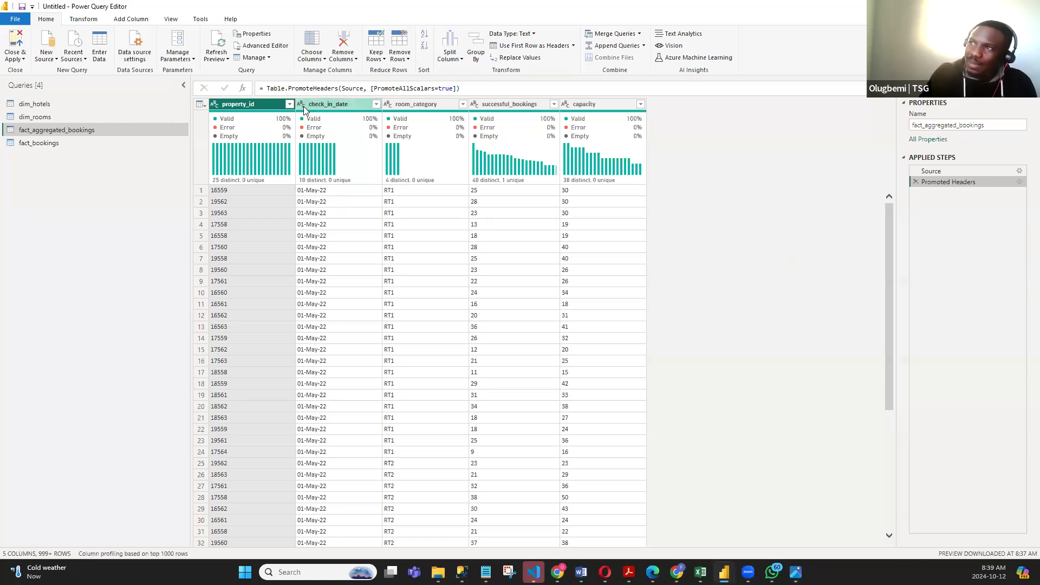
- Set the data type of the check_in_date column in fact_aggregated_bookings to Date and check the converted rows
left_click(332, 103)
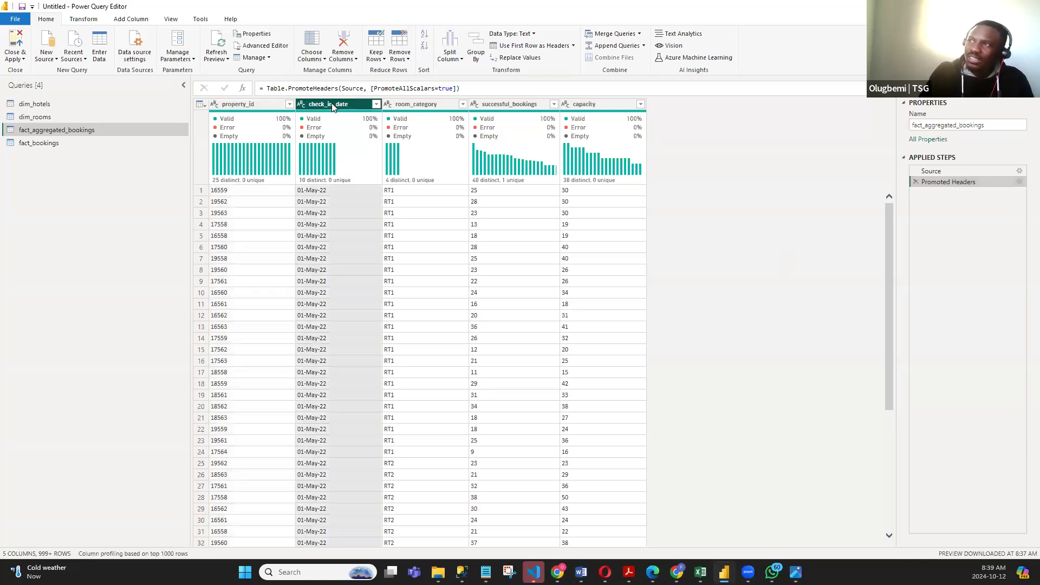
right_click(332, 106)
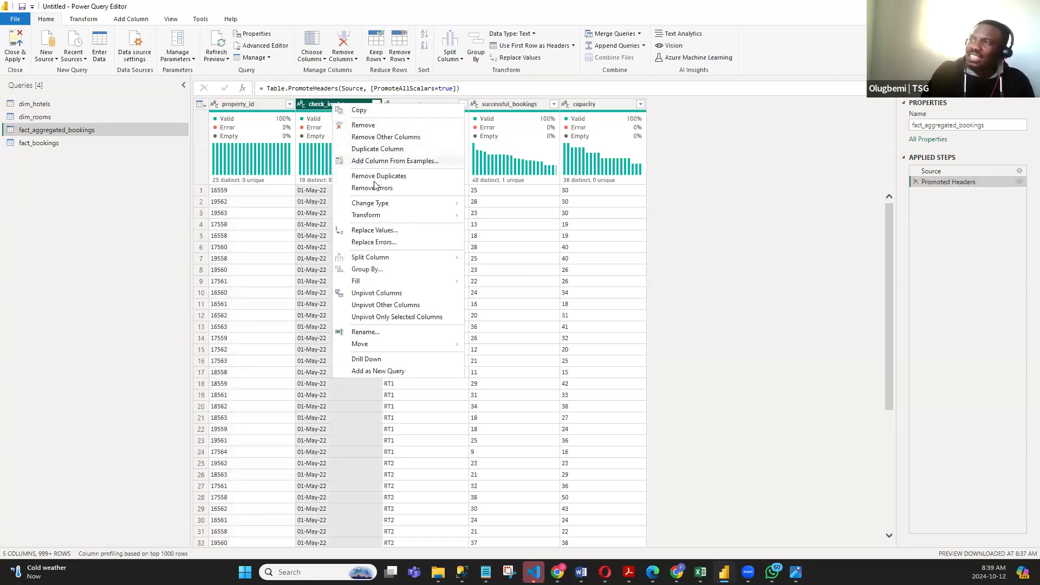
mouse_move(371, 205)
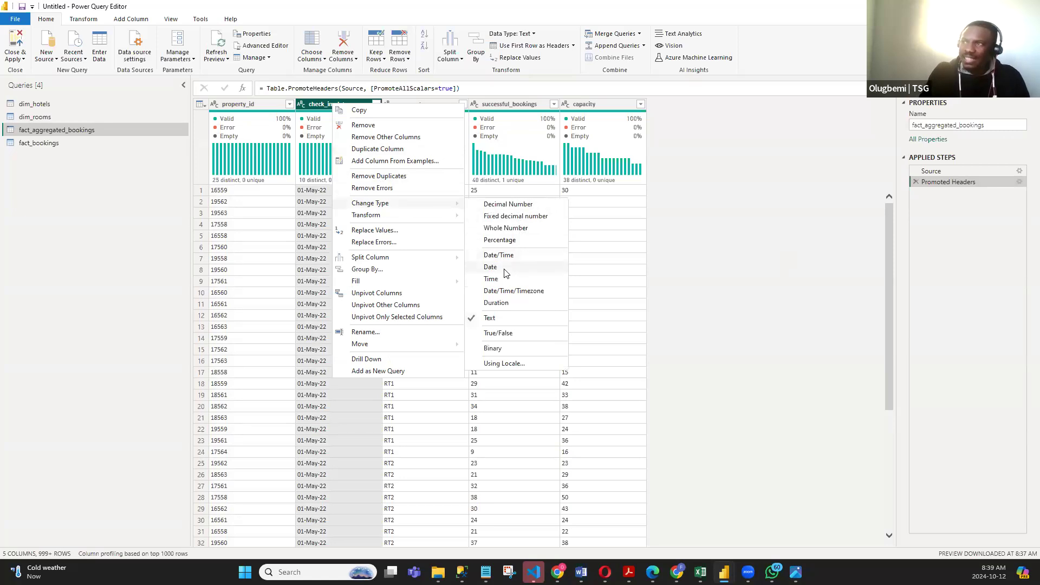
right_click(318, 106)
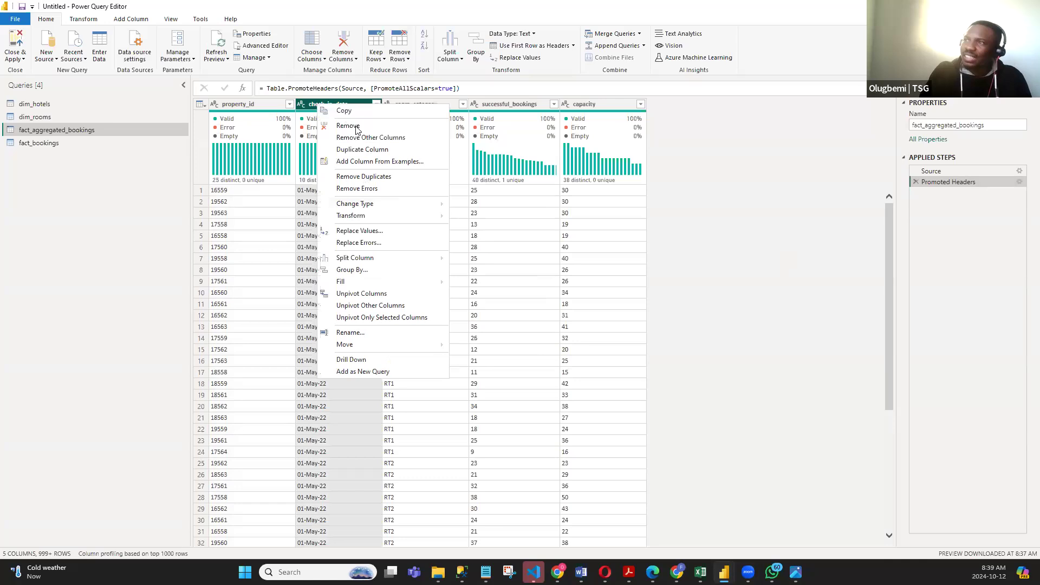
left_click(704, 176)
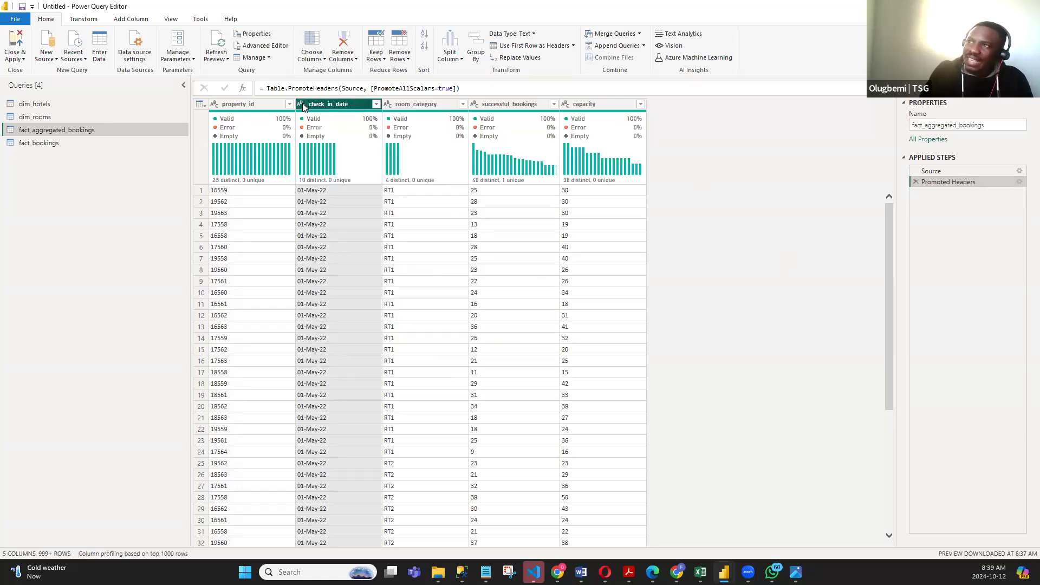
left_click(302, 104)
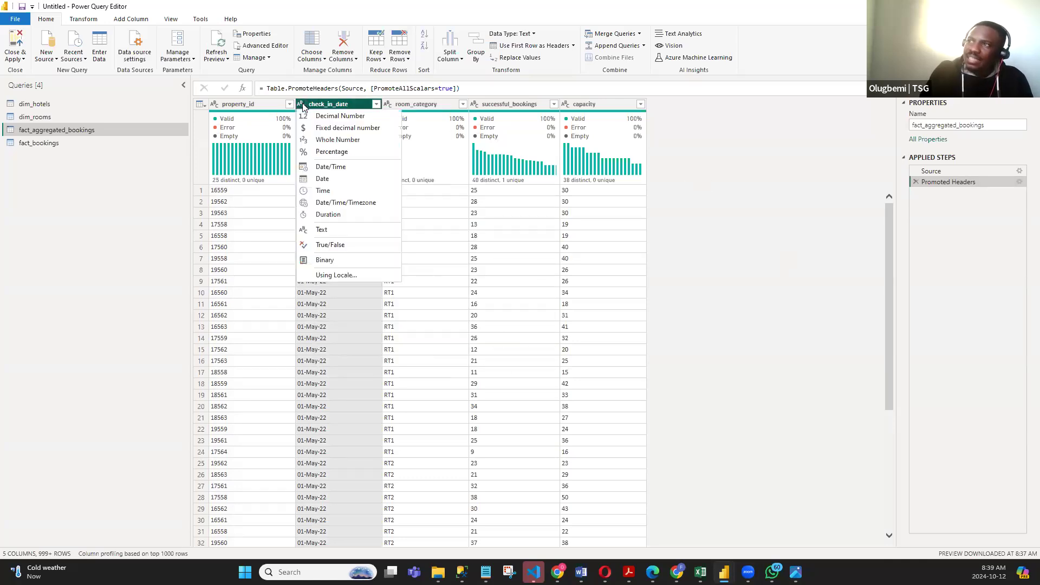
left_click(318, 179)
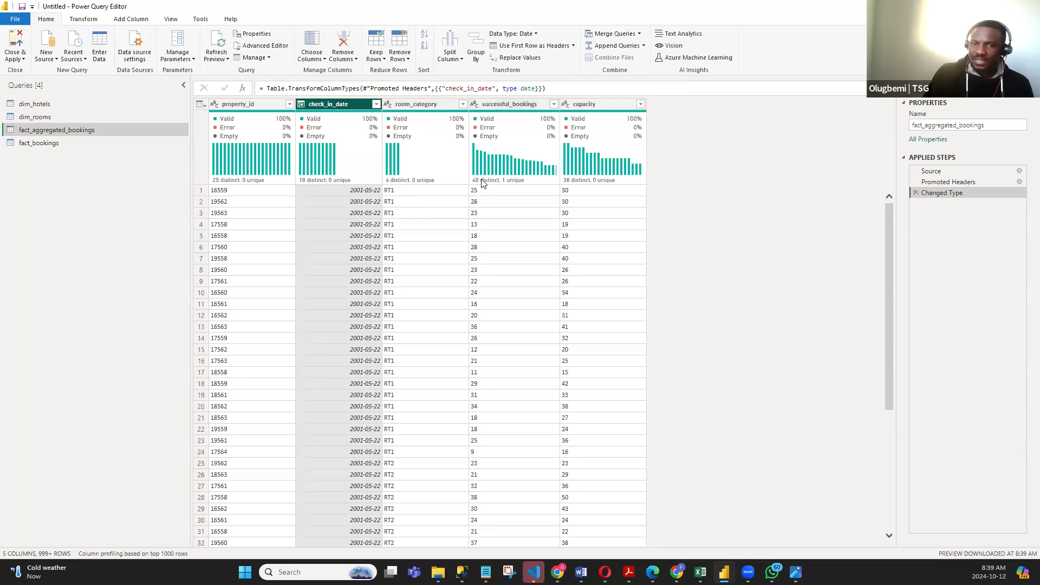
scroll(493, 192, "down", 3)
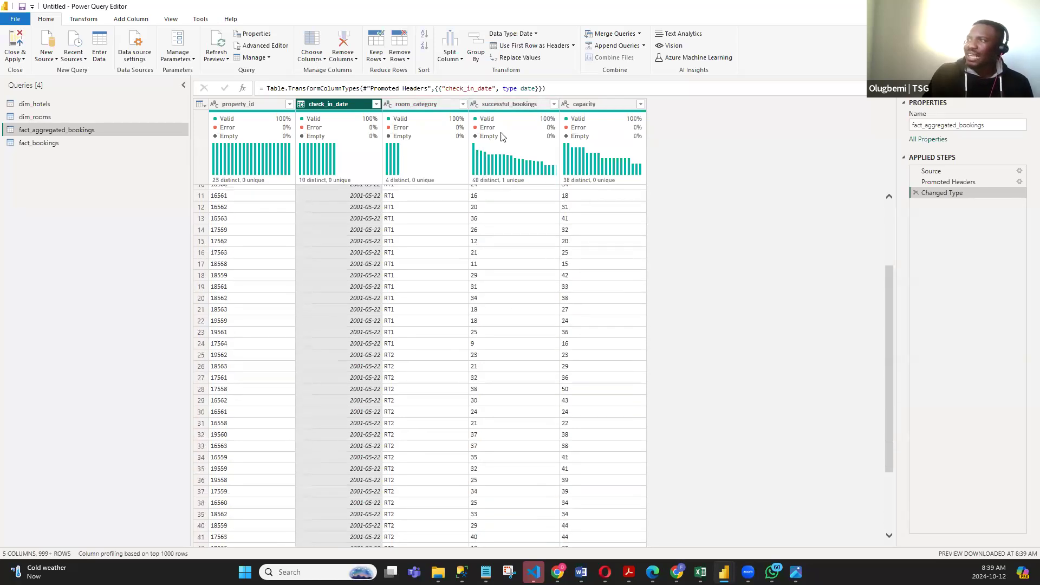
scroll(515, 205, "up", 3)
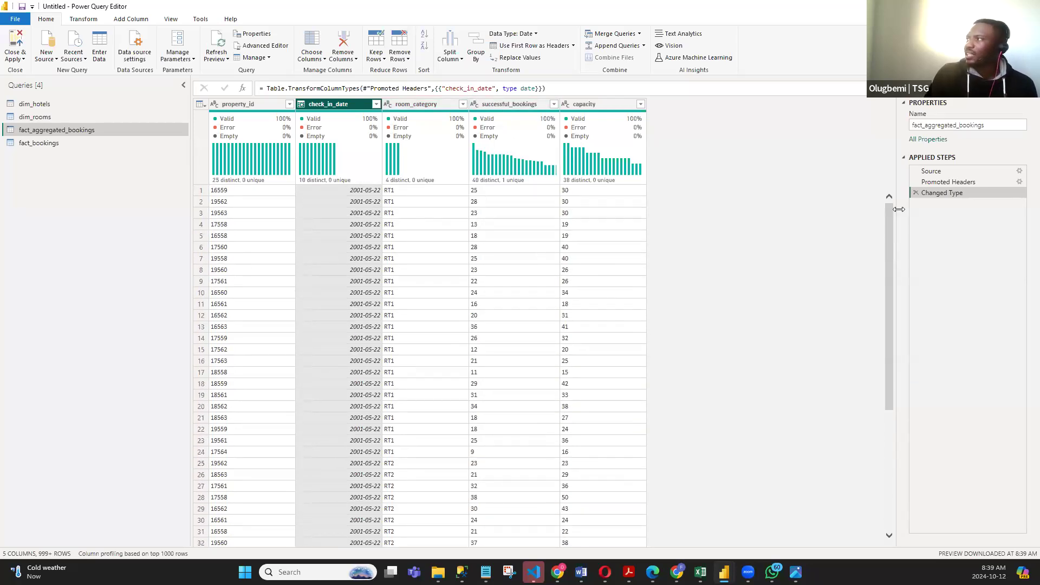
- Set the data types of the successful_bookings and capacity columns in fact_aggregated_bookings to Whole Number
left_click(475, 103)
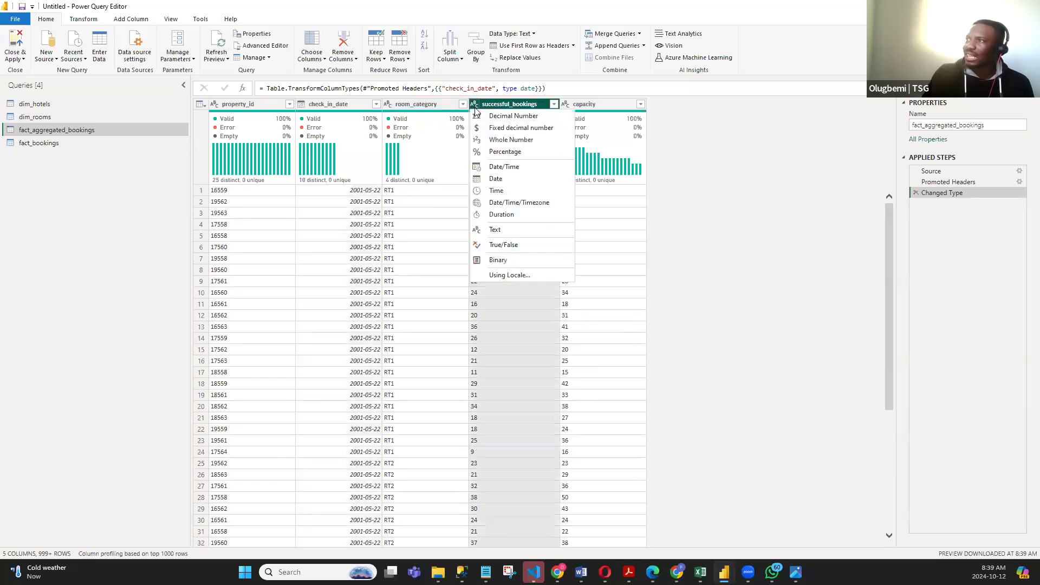
left_click(697, 125)
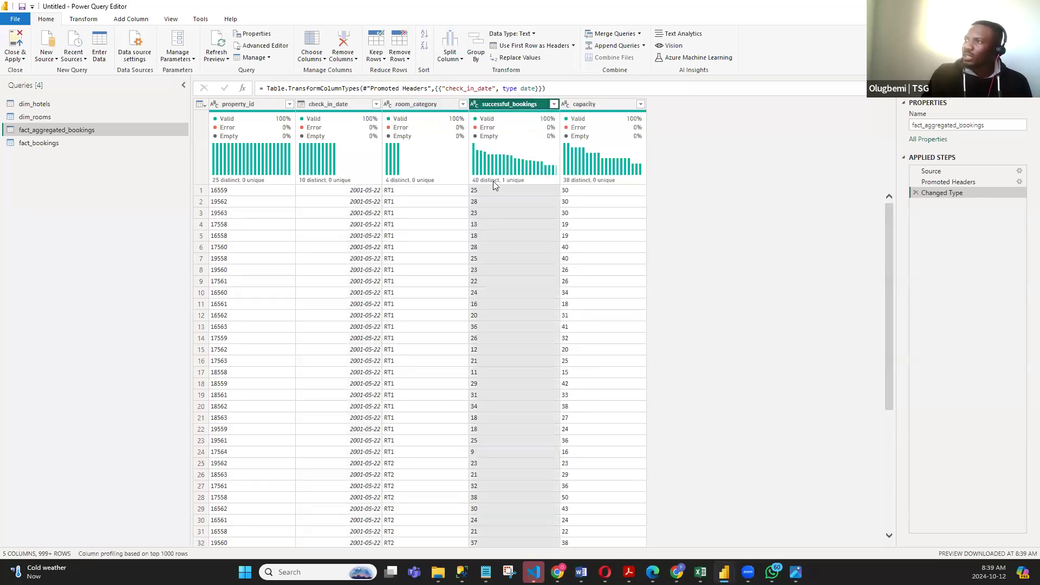
left_click(475, 104)
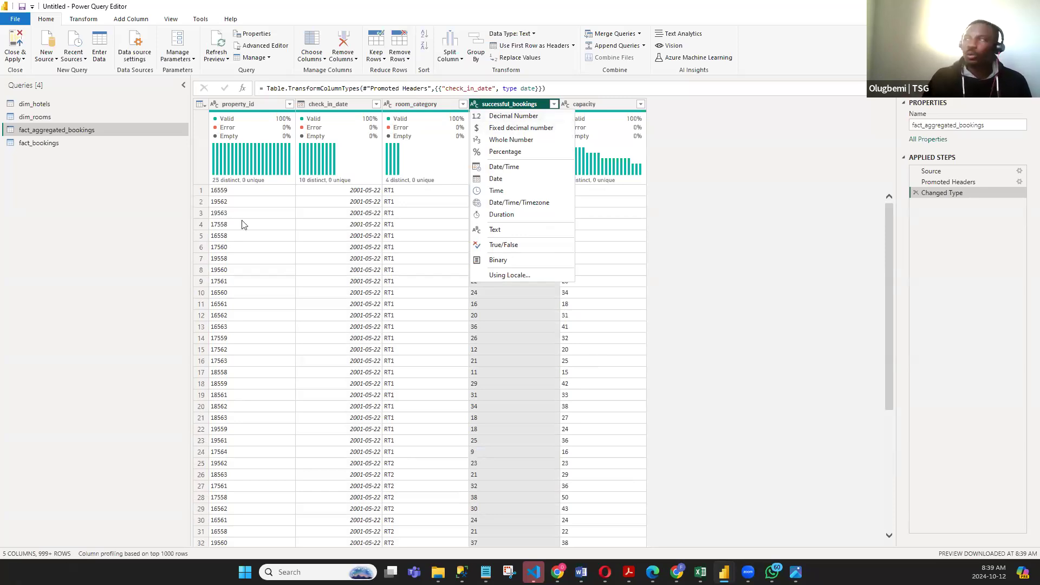
left_click(511, 140)
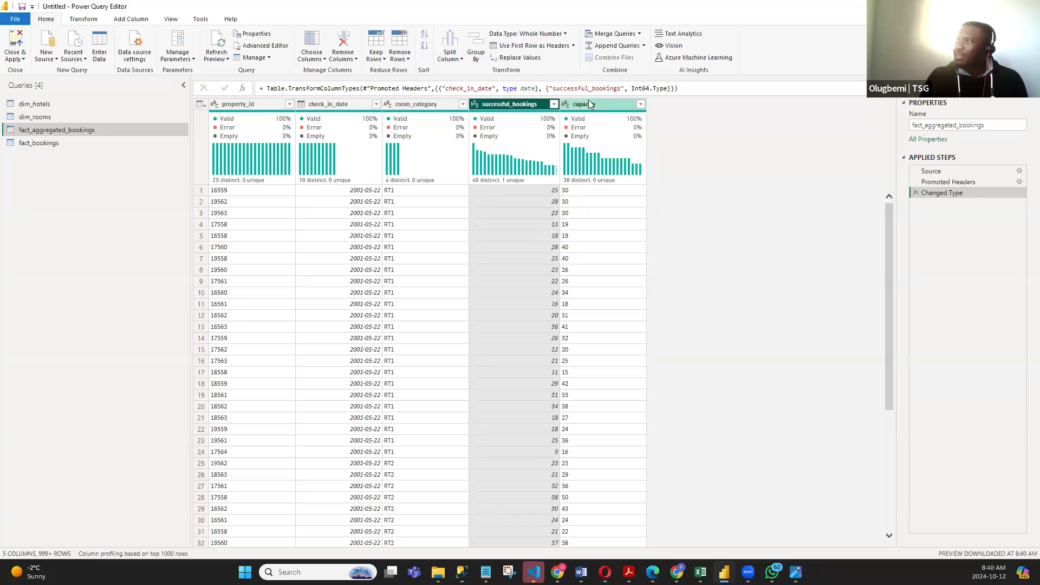
left_click(589, 103)
left_click(565, 105)
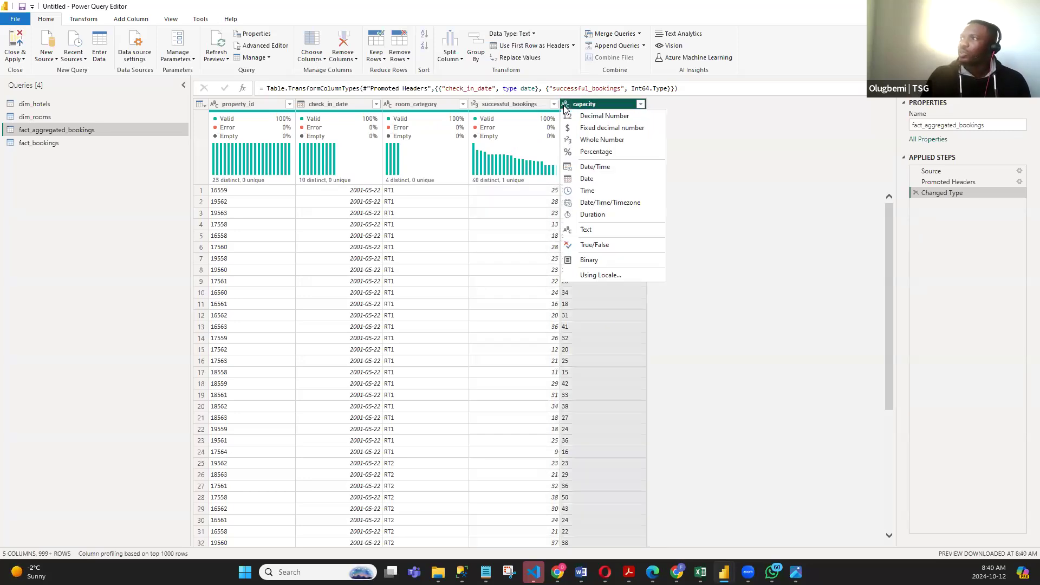
left_click(596, 140)
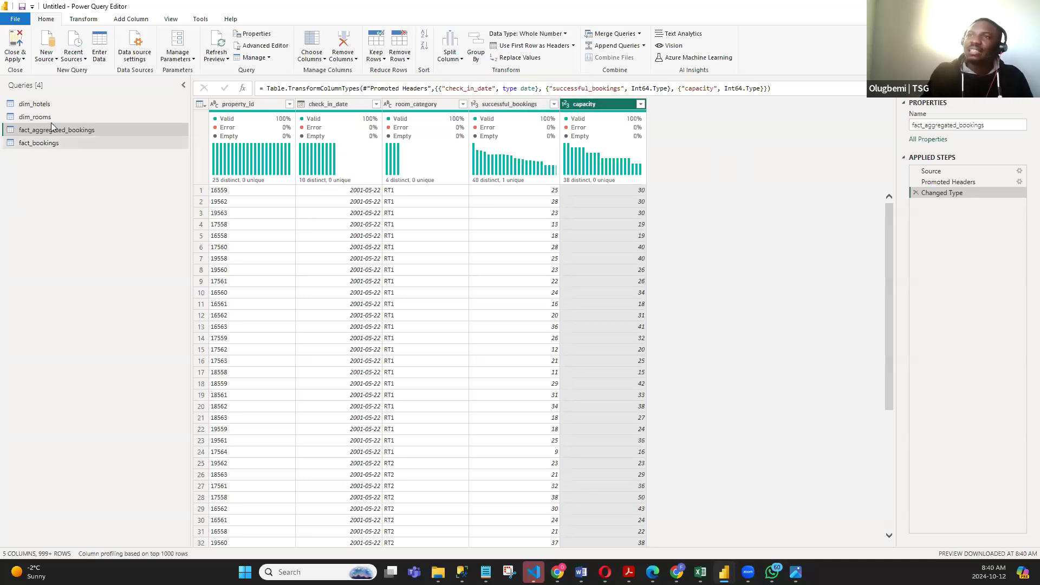
- Delete the automatic Changed Type step from the fact_bookings query and check its ID and date columns
left_click(58, 144)
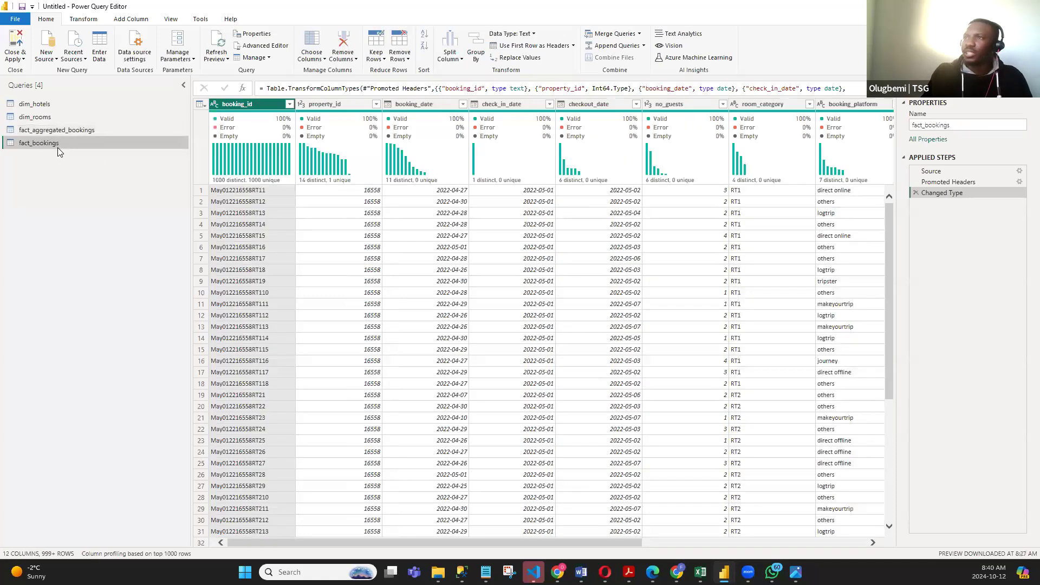
left_click(916, 192)
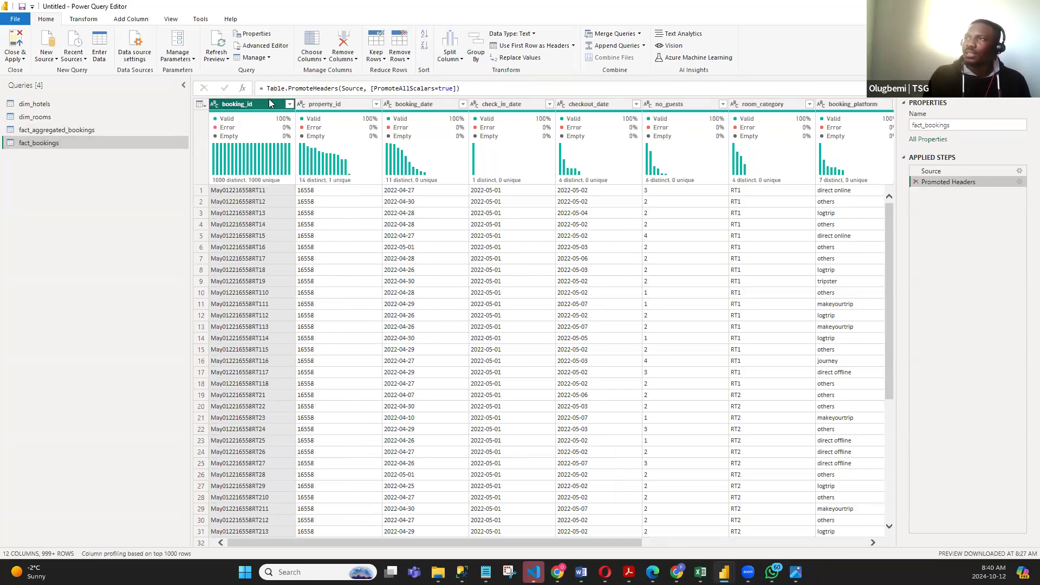
left_click(353, 103)
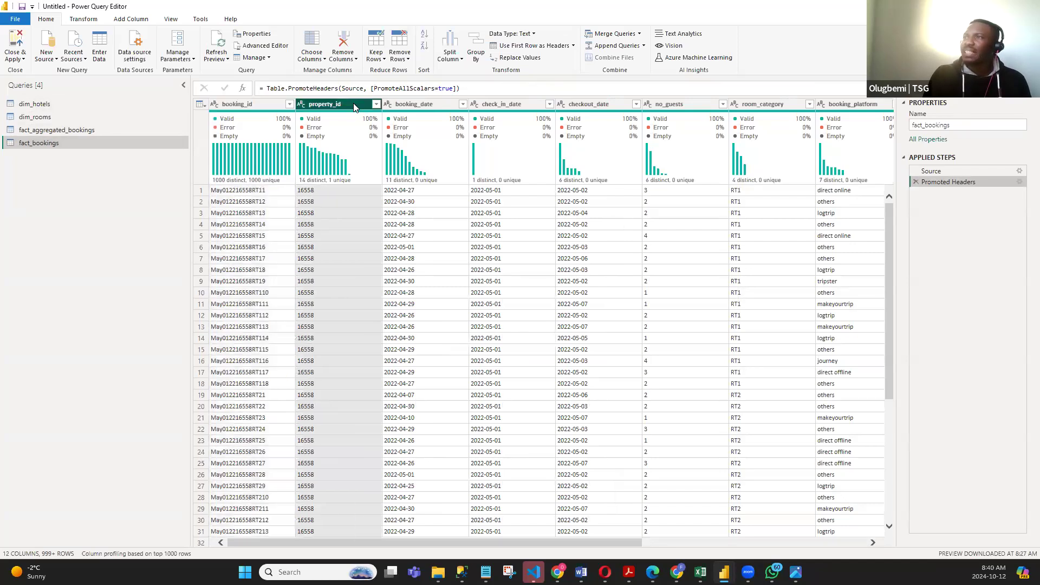
left_click(407, 104)
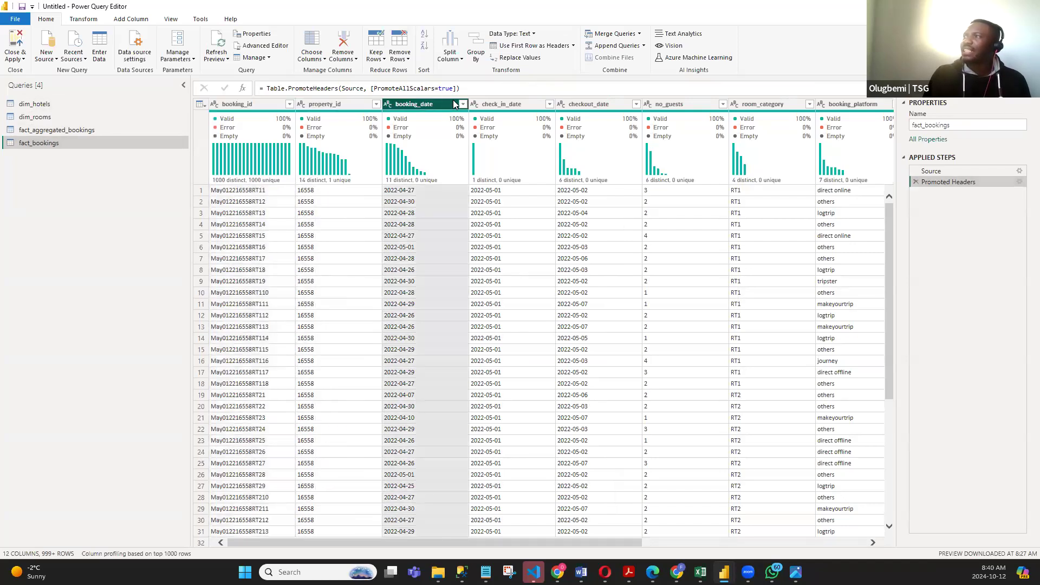
left_click(503, 105)
left_click(579, 105)
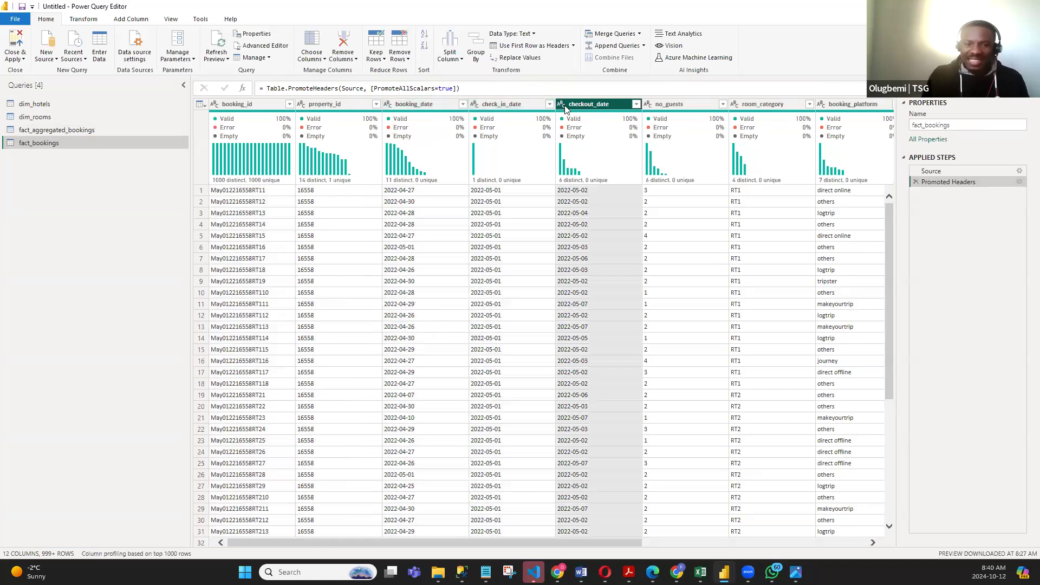
left_click(412, 104)
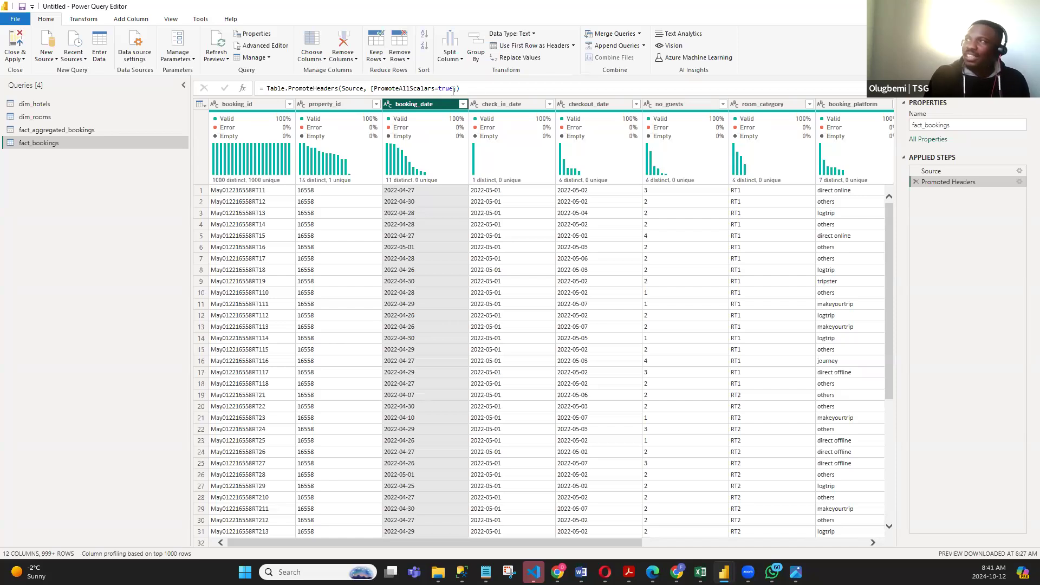
left_click(492, 105, "ctrl")
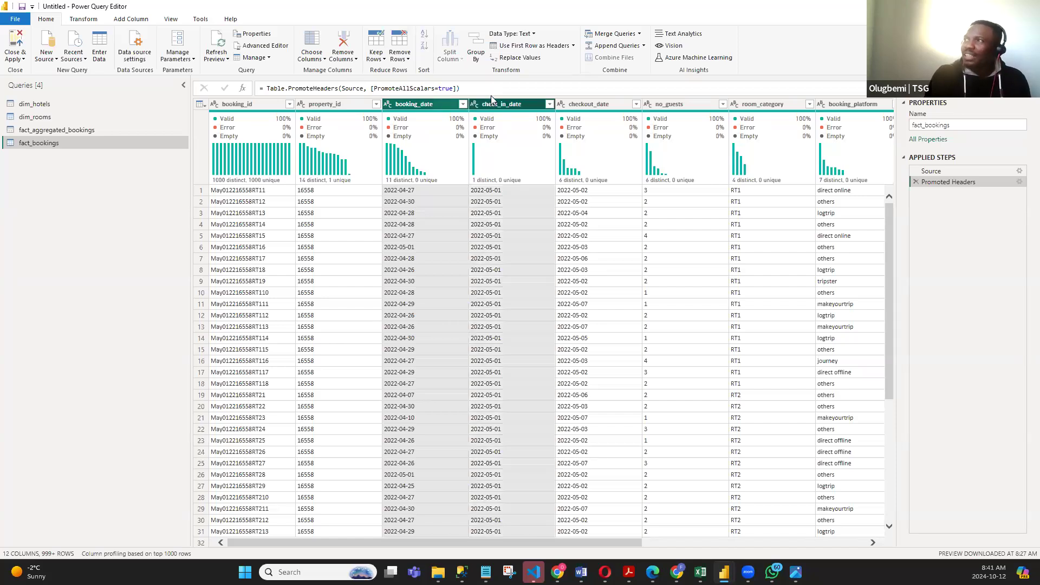
left_click(579, 103, "ctrl")
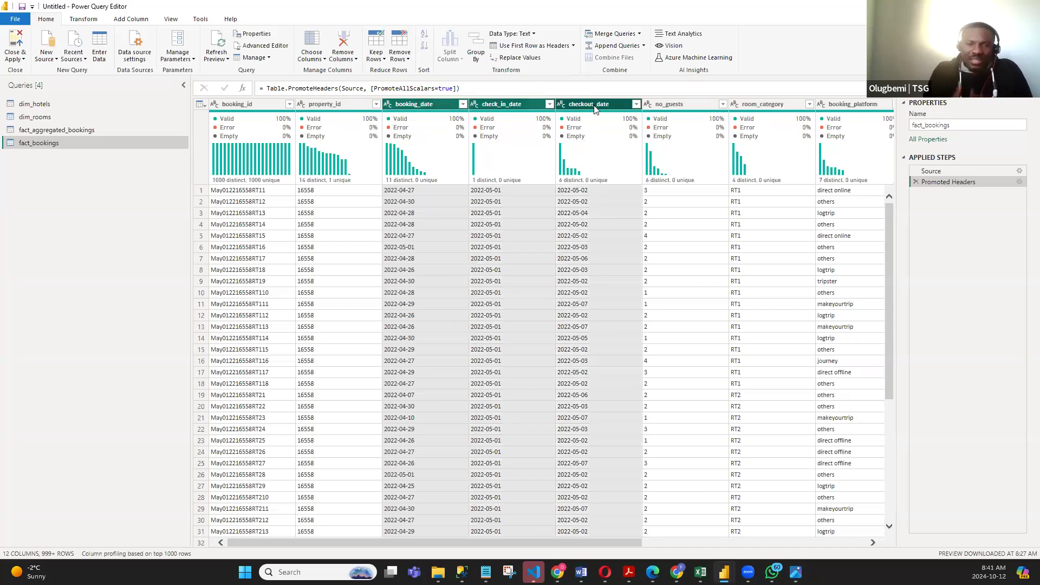
left_click(392, 107)
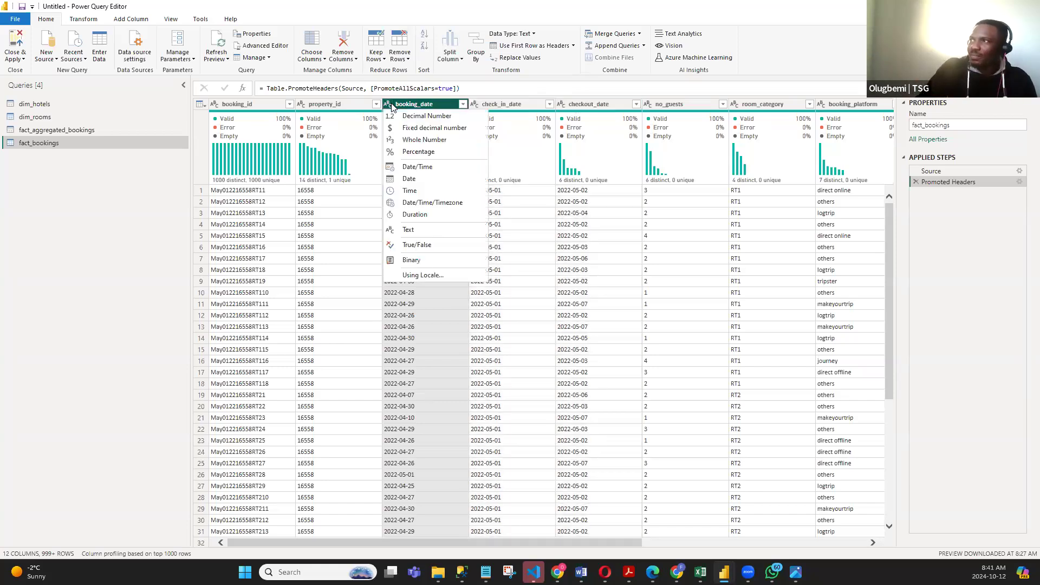
left_click(544, 112)
- Change the booking_date, check_in_date and checkout_date columns of fact_bookings together to the Date data type
left_click(418, 105)
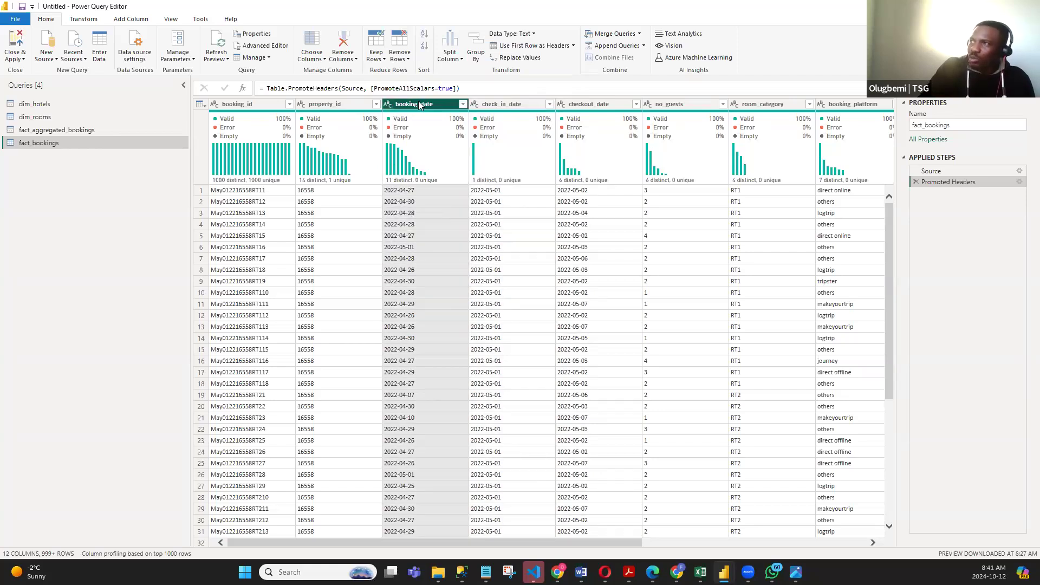
left_click(500, 106, "ctrl")
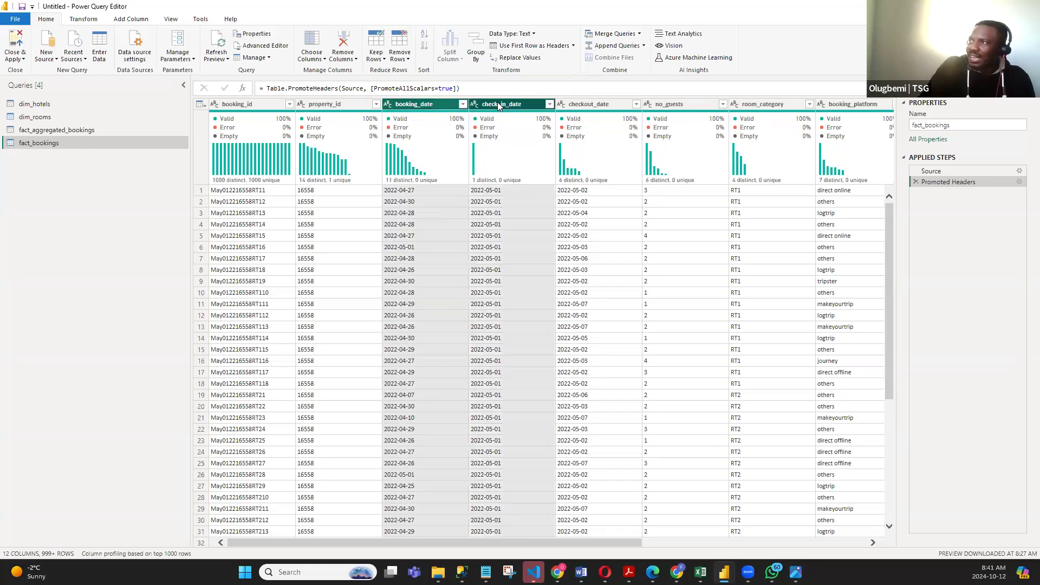
left_click(597, 105, "ctrl")
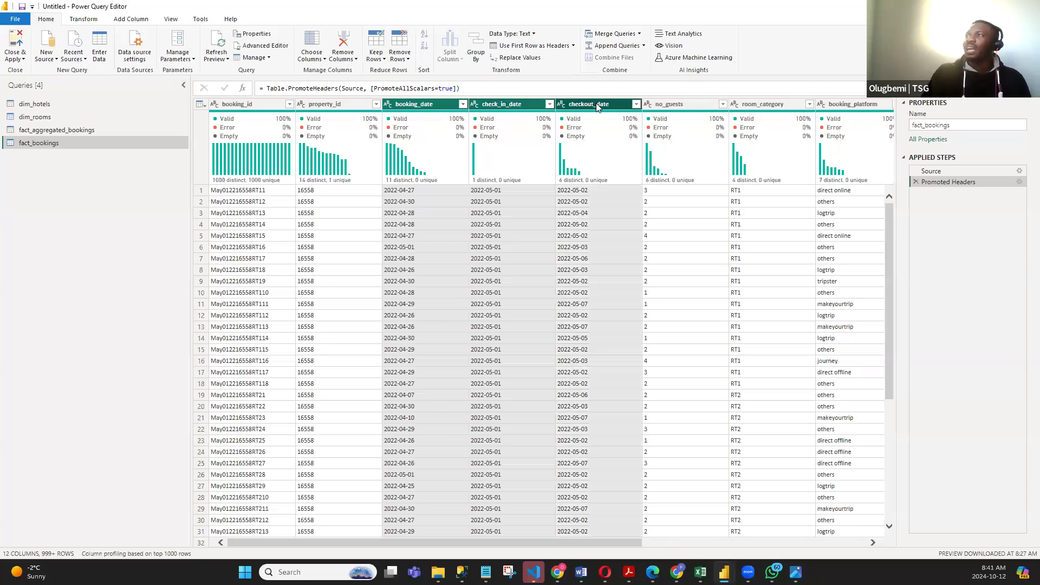
right_click(495, 104)
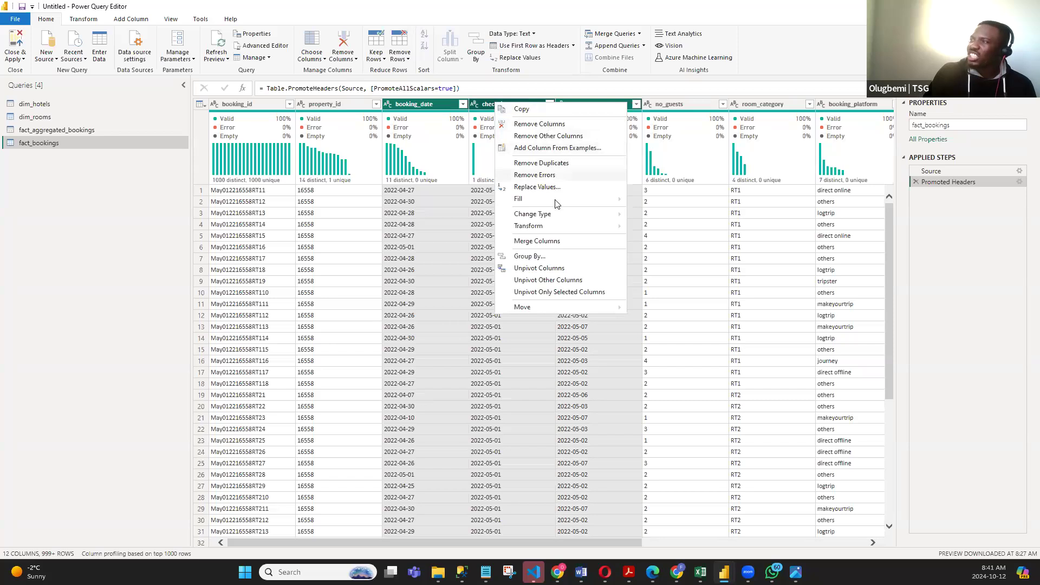
mouse_move(593, 215)
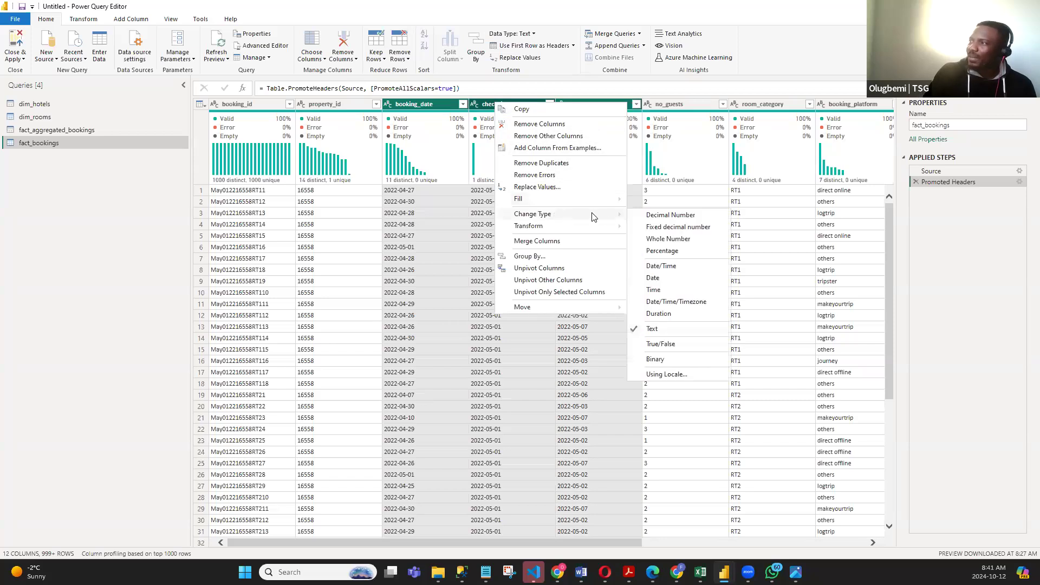
left_click(651, 277)
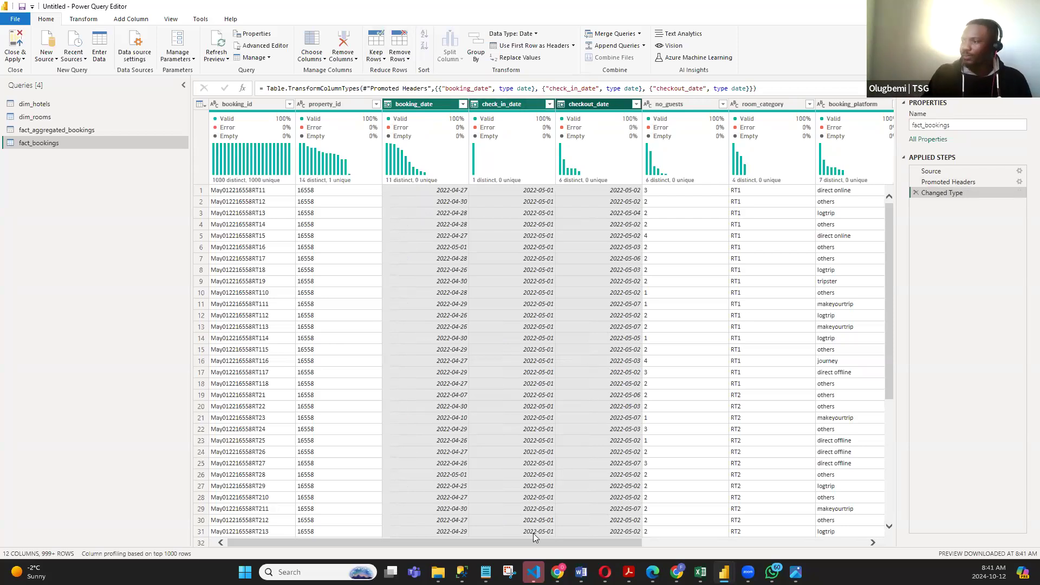
- Look through the columns of fact_bookings and inspect its first few records row by row
left_click_drag(563, 545, 664, 543)
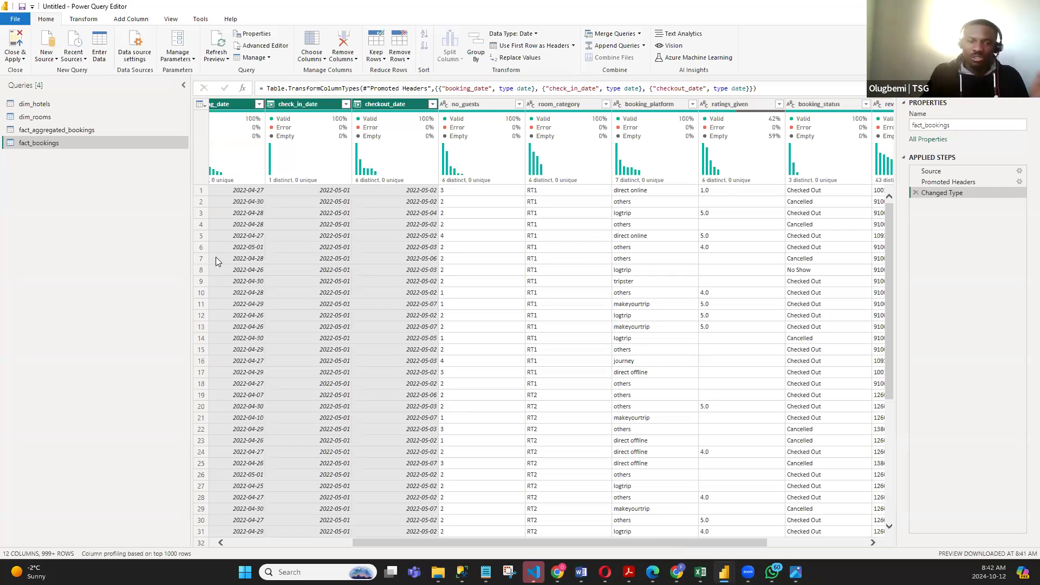
left_click_drag(439, 542, 313, 541)
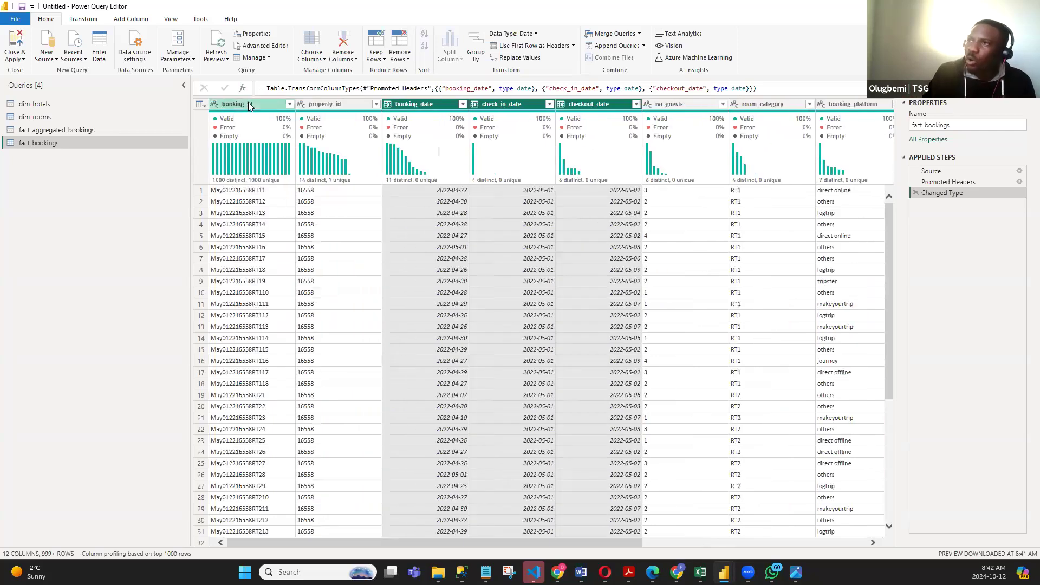
left_click(248, 103)
left_click(333, 104)
left_click(432, 107)
left_click(496, 105)
left_click(589, 104)
left_click(672, 104)
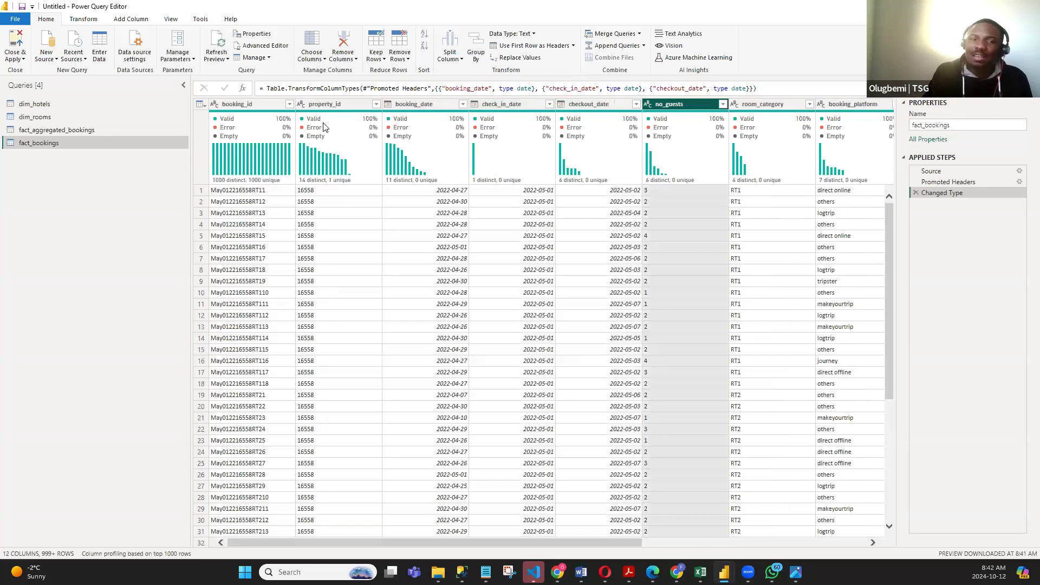
left_click(249, 105)
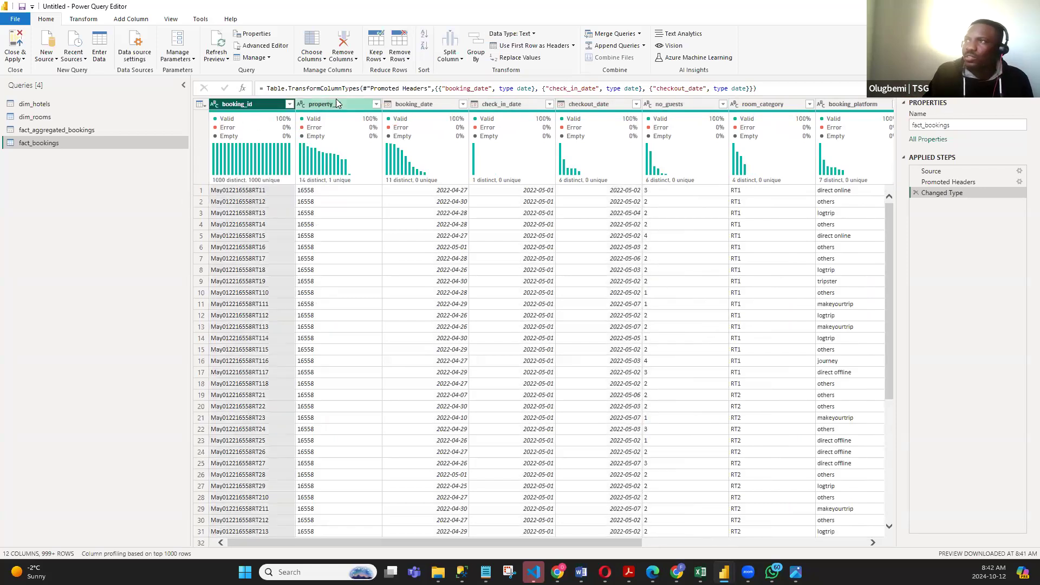
left_click(336, 103)
left_click(416, 103)
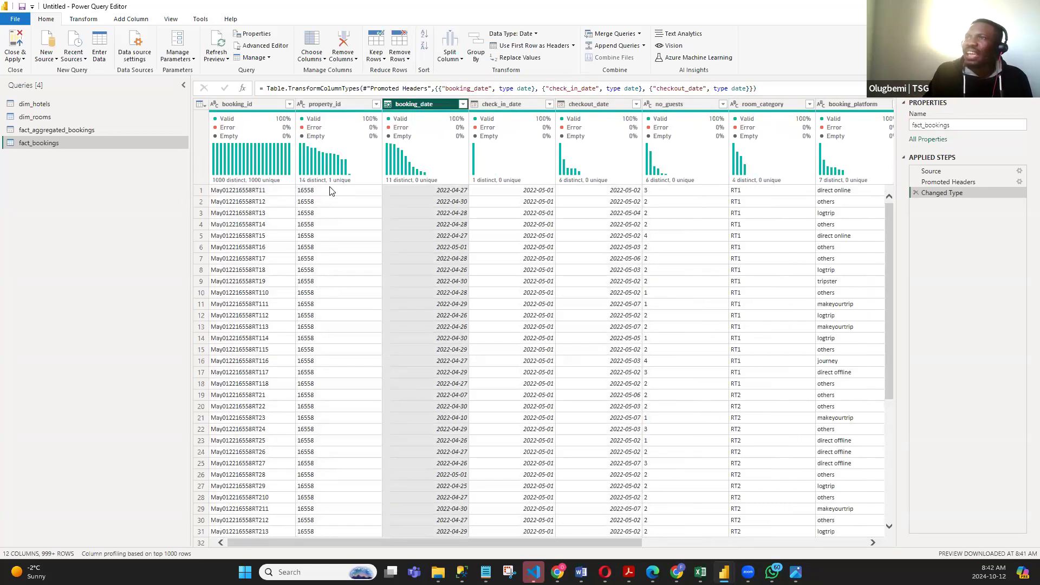
left_click(205, 191)
left_click(202, 202)
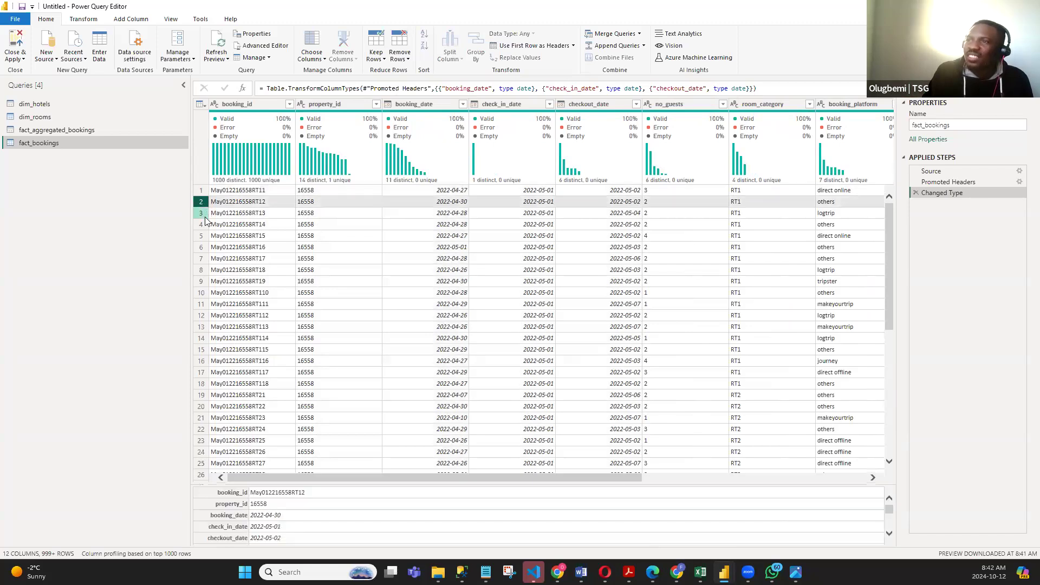
left_click(201, 213)
left_click(201, 234)
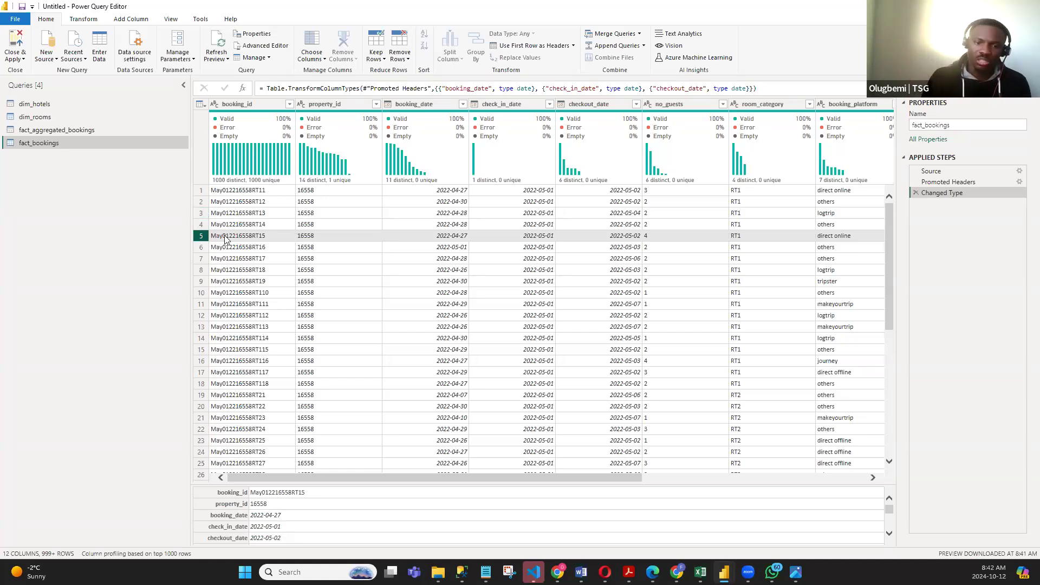
- Set the data type of the no_guests column in fact_bookings to Whole Number
scroll(402, 476, "right", 5)
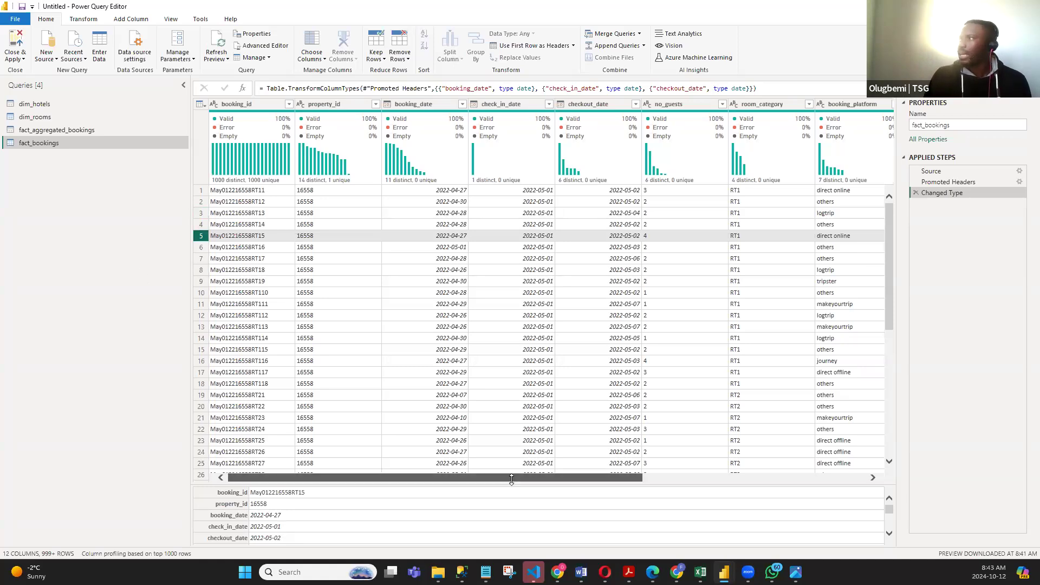
left_click(305, 224)
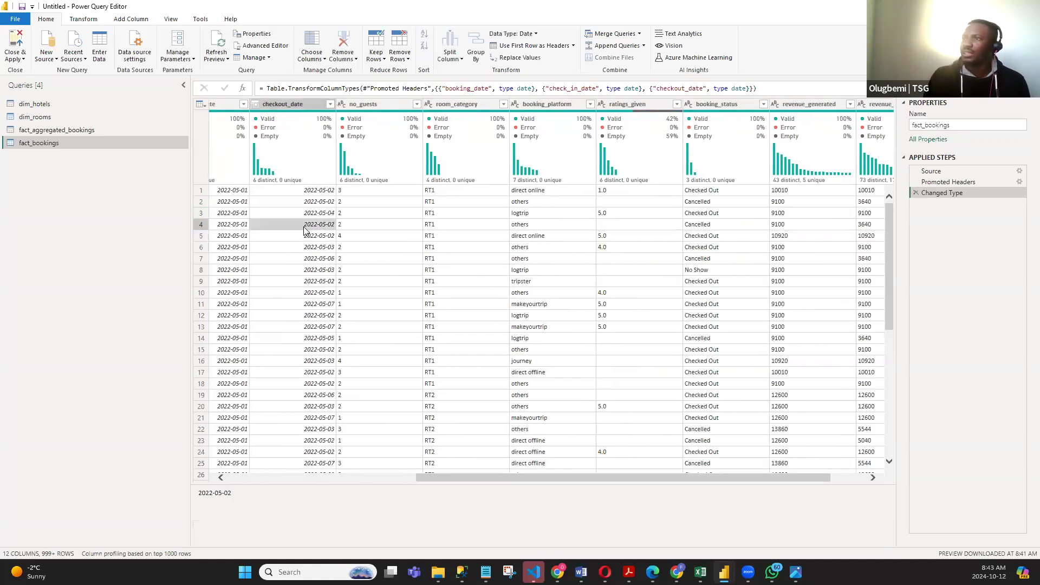
left_click(297, 107)
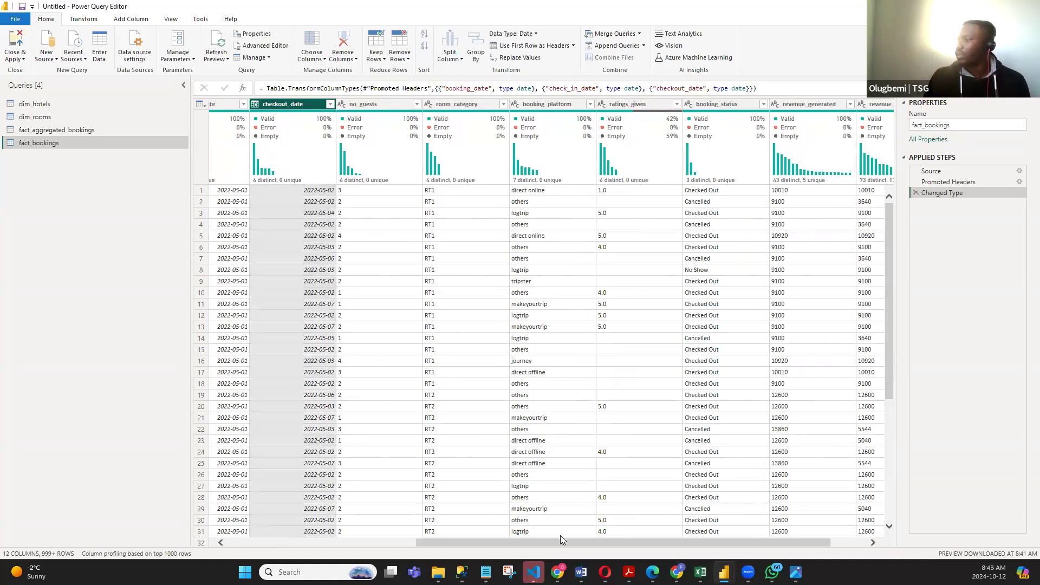
left_click_drag(566, 544, 602, 544)
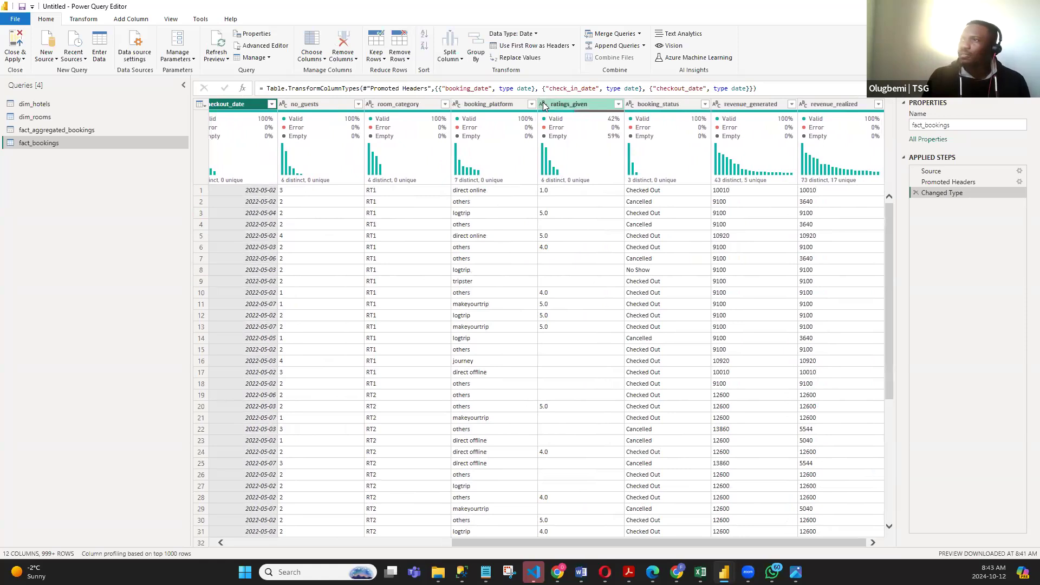
left_click_drag(464, 543, 423, 544)
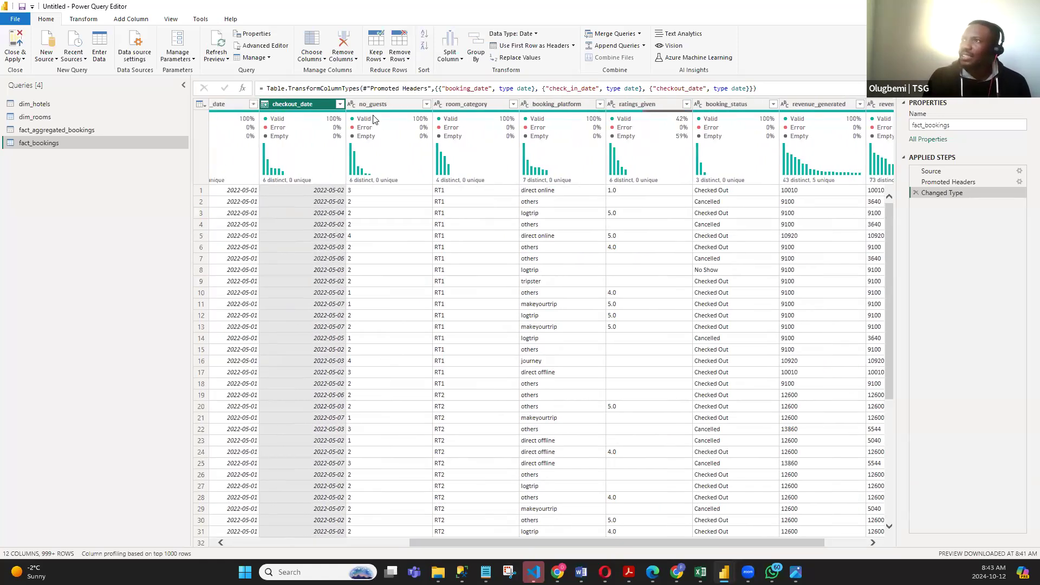
left_click(371, 104)
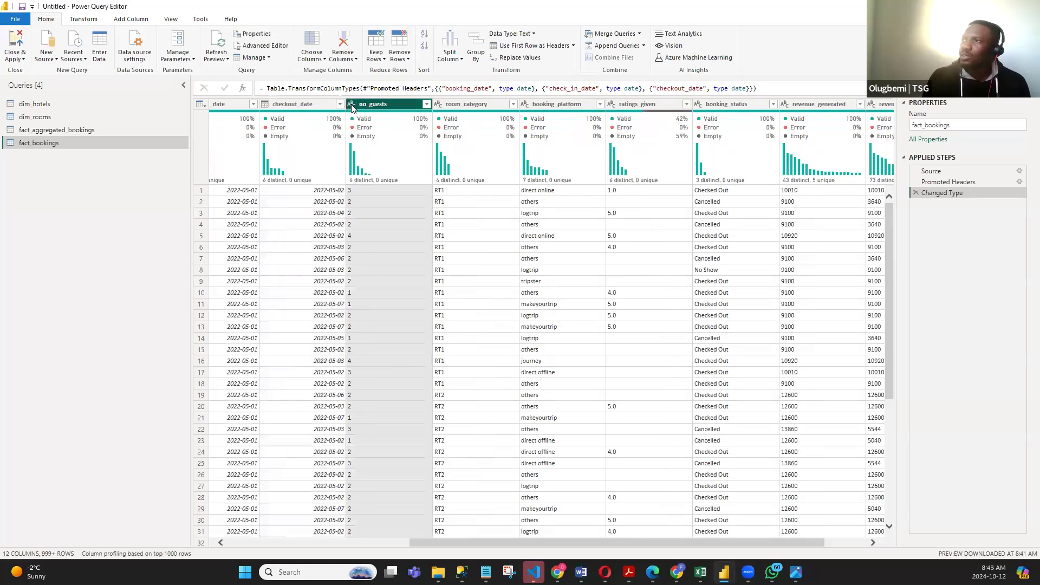
left_click(350, 105)
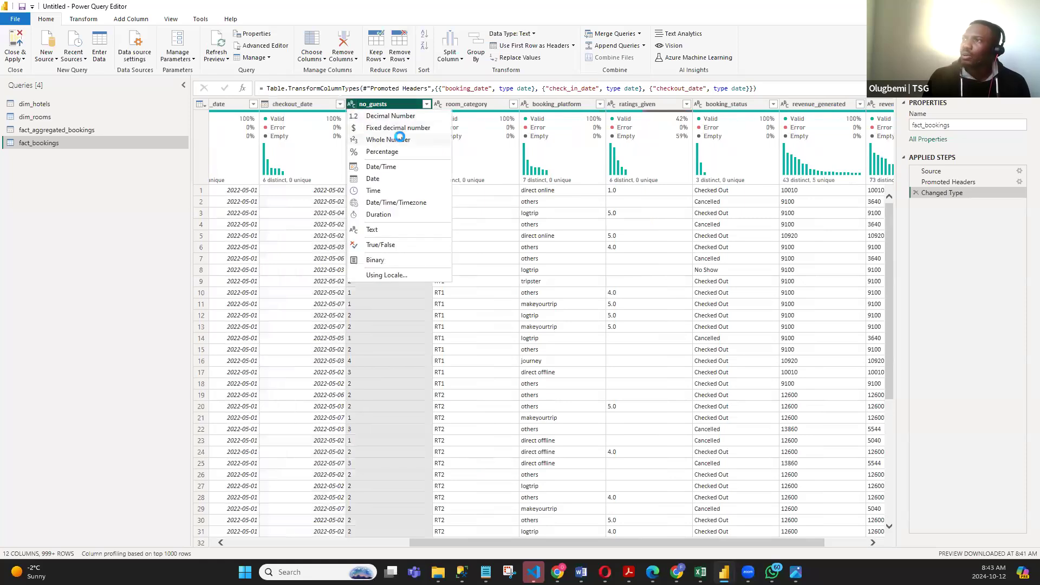
left_click(401, 140)
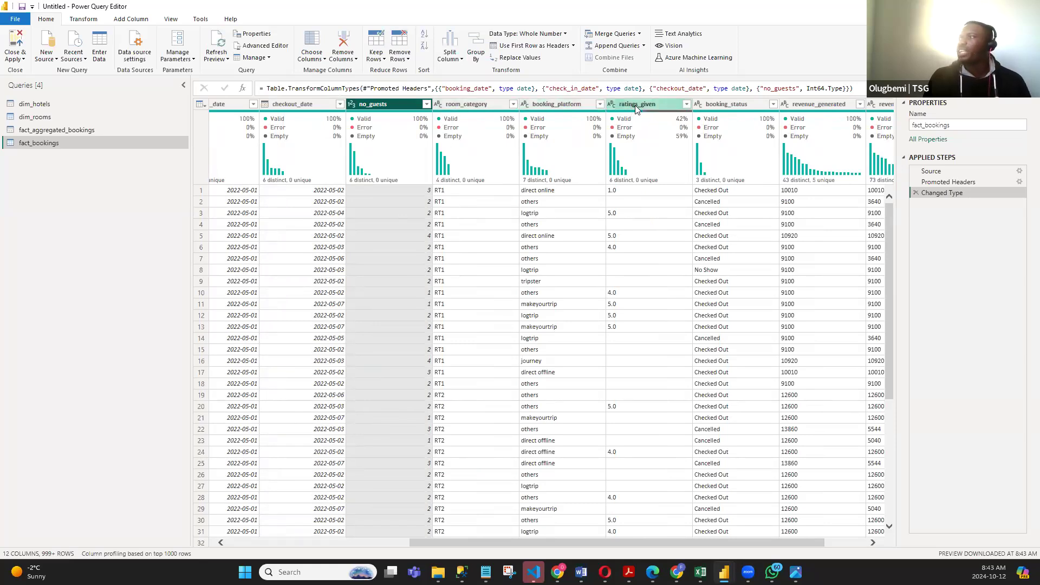
- Change the ratings_given column to the Decimal Number data type and check its list of distinct values
left_click(611, 104)
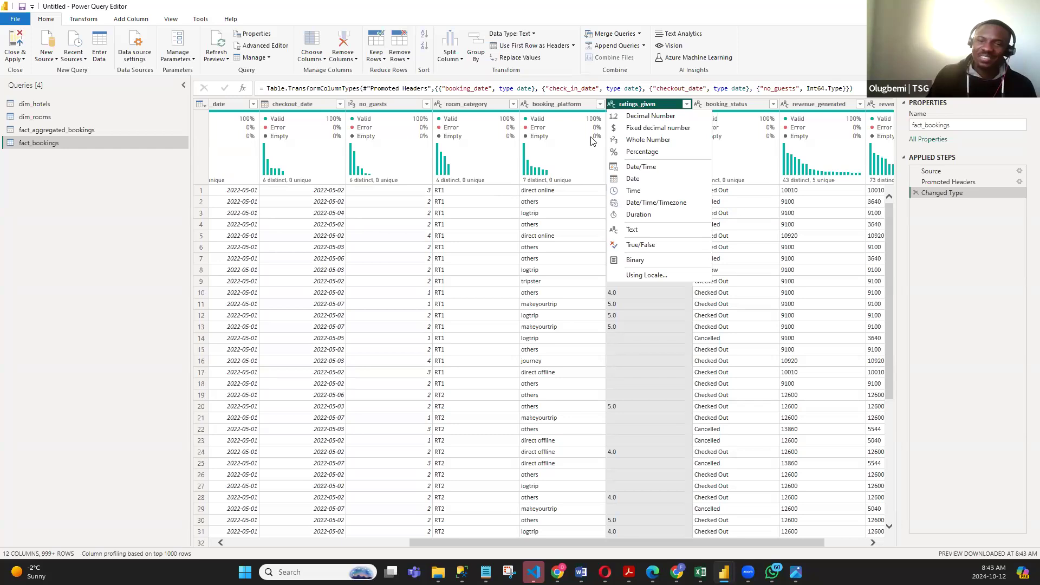
left_click(653, 118)
left_click(687, 104)
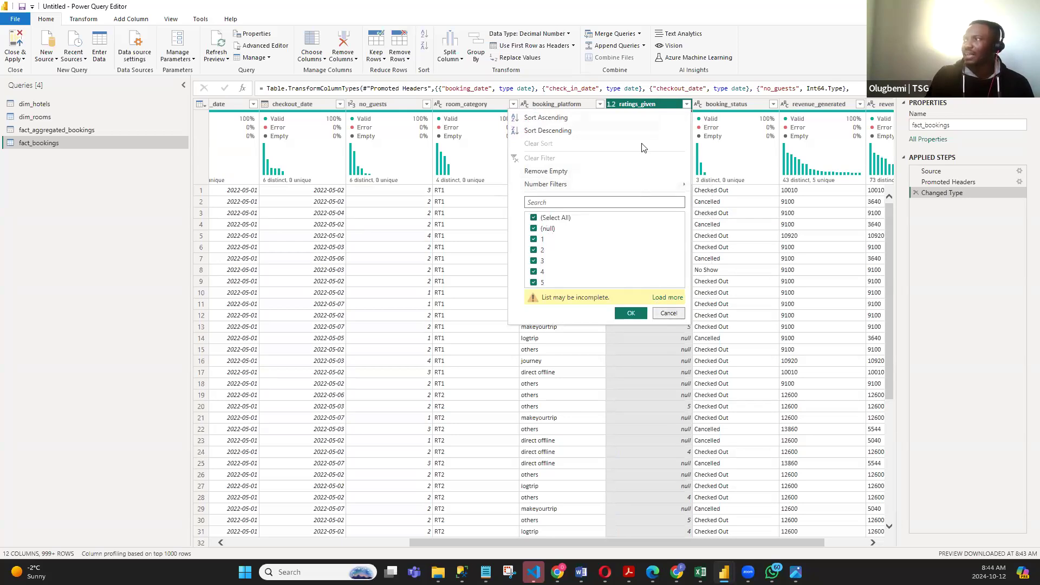
left_click(648, 85)
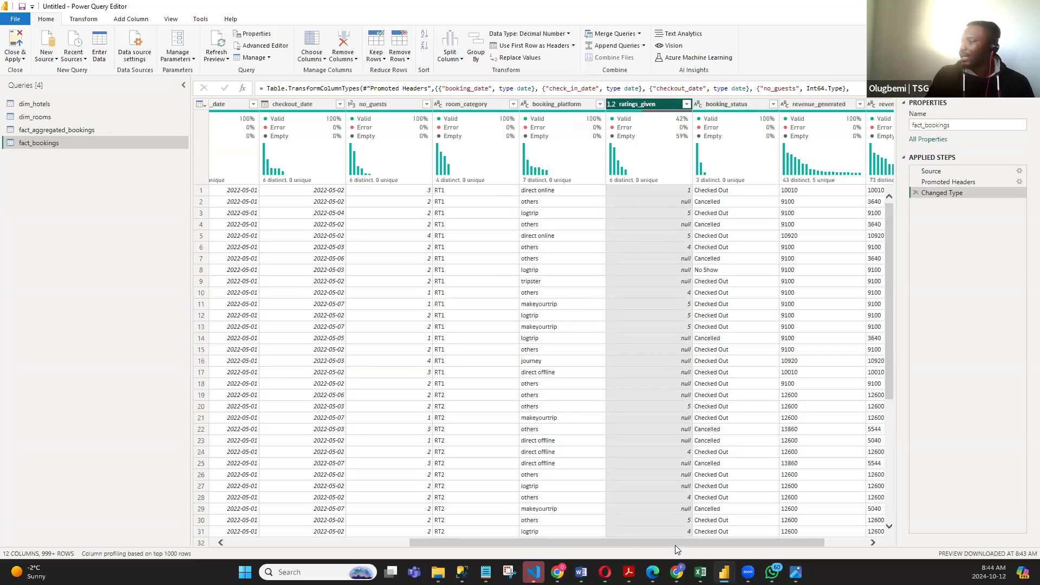
- Change the revenue_generated and revenue_realized columns of fact_bookings together to the Fixed decimal number data type
left_click_drag(675, 545, 718, 544)
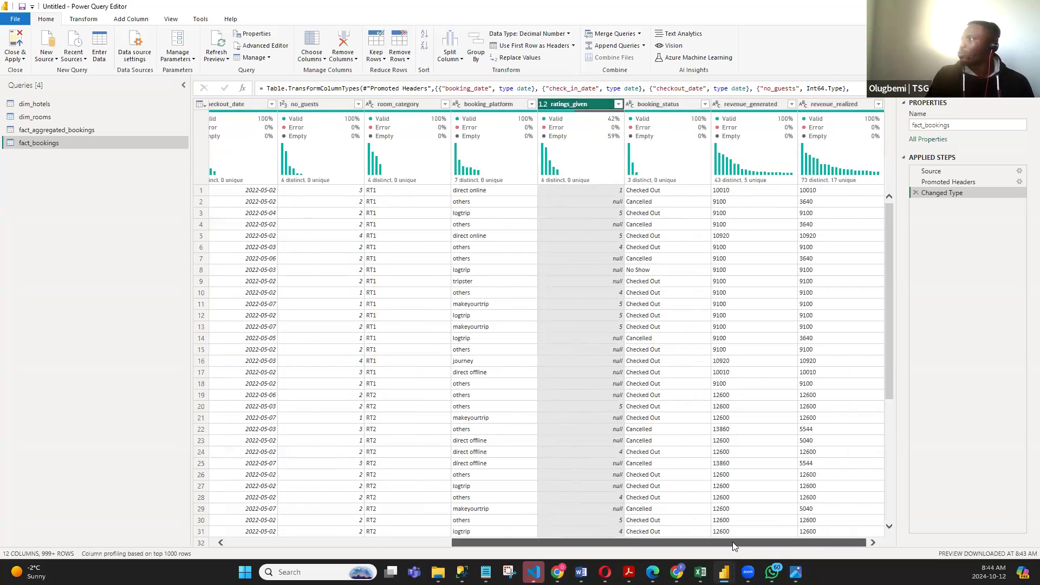
left_click(759, 103)
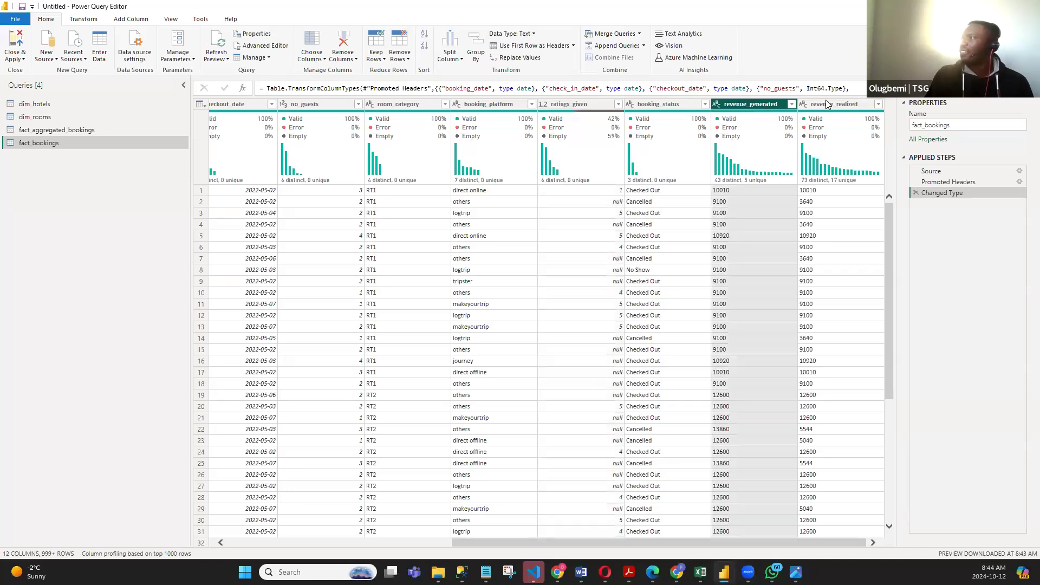
left_click(827, 103)
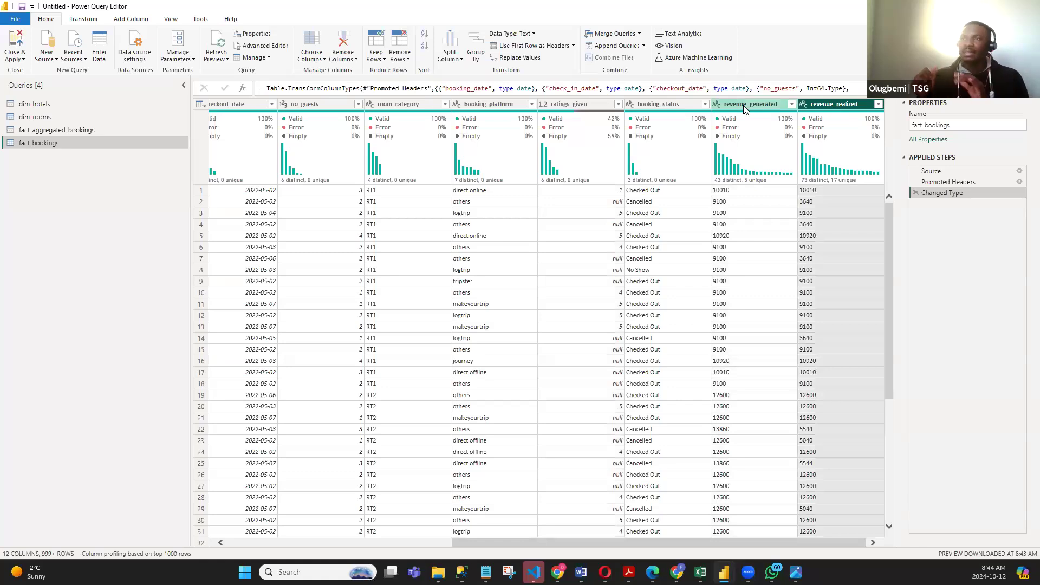
left_click(716, 107)
left_click(717, 106)
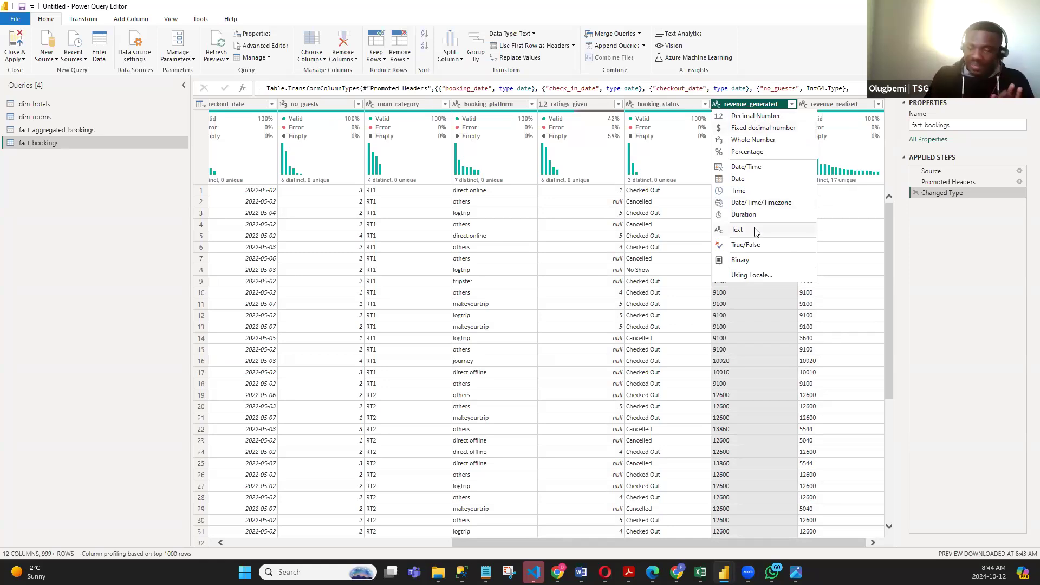
left_click(749, 103)
left_click(828, 104, "ctrl")
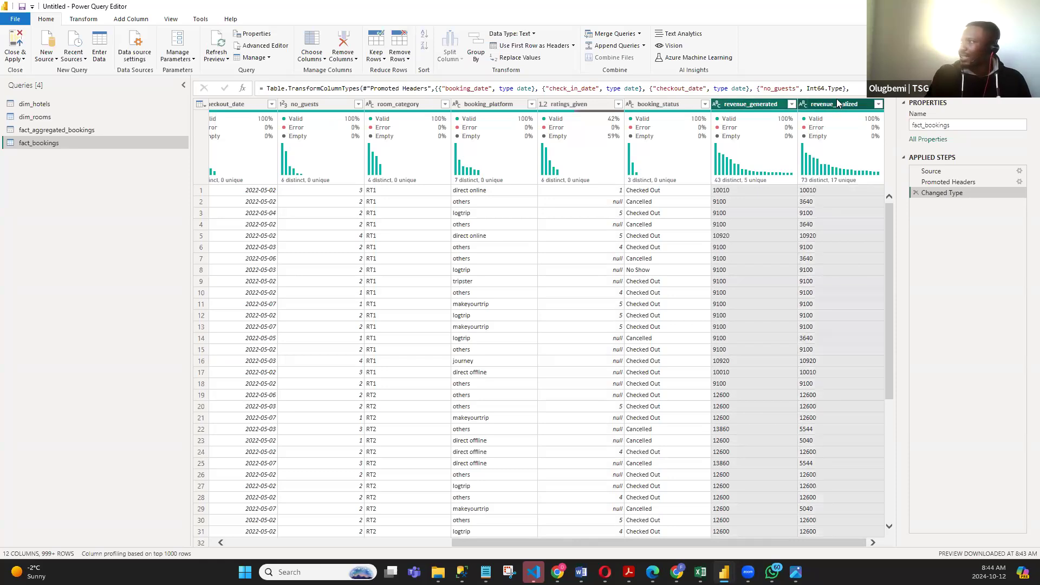
right_click(757, 107)
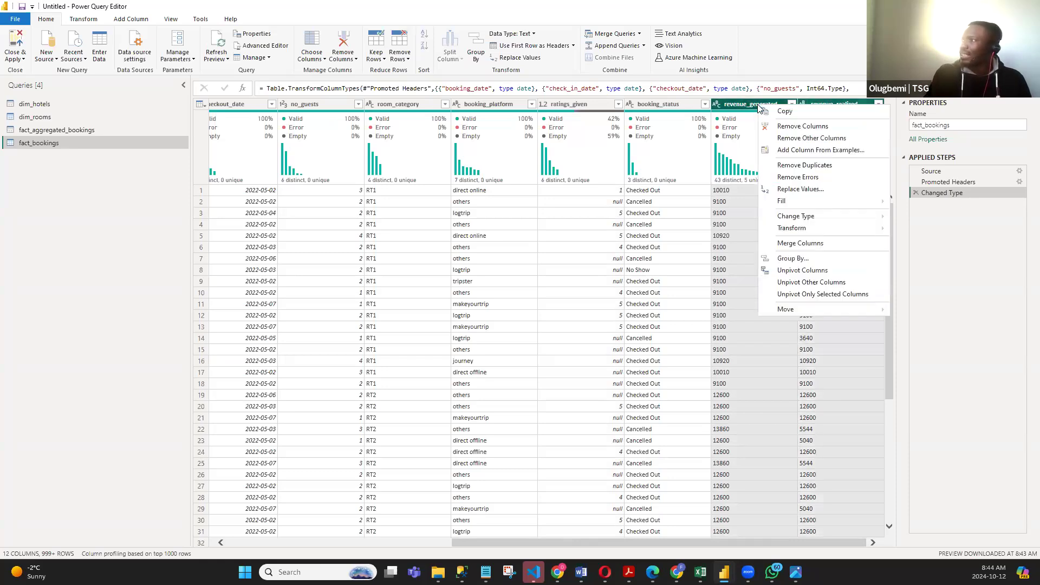
mouse_move(834, 218)
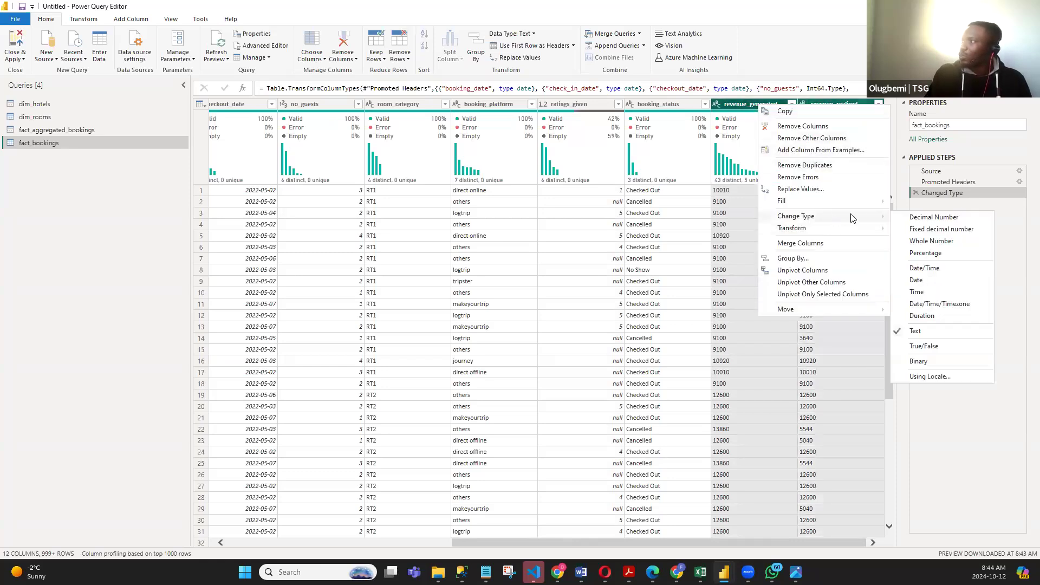
left_click(928, 230)
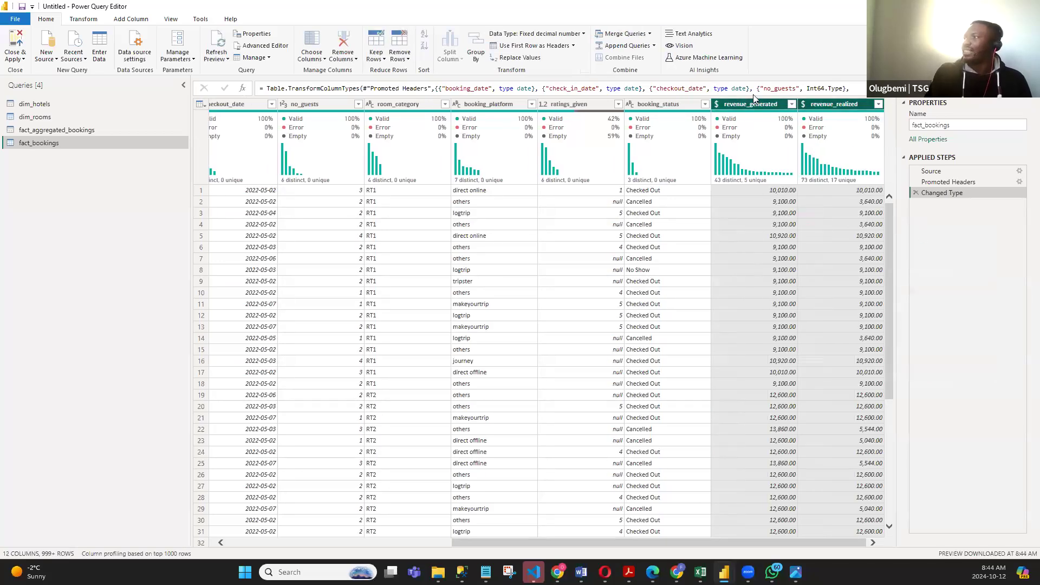
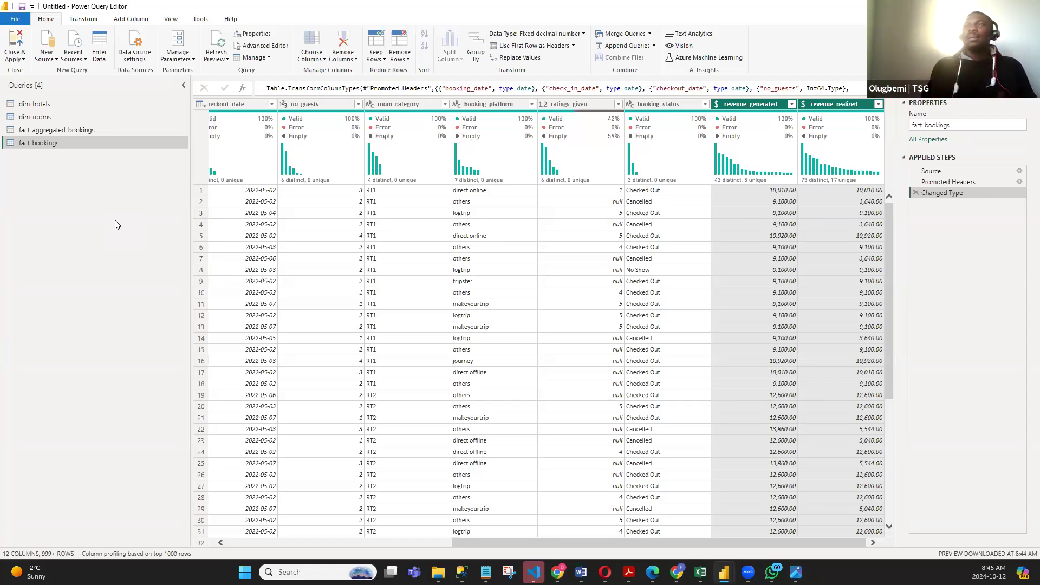
- Close the query editor and apply all pending changes to the data model
left_click(23, 59)
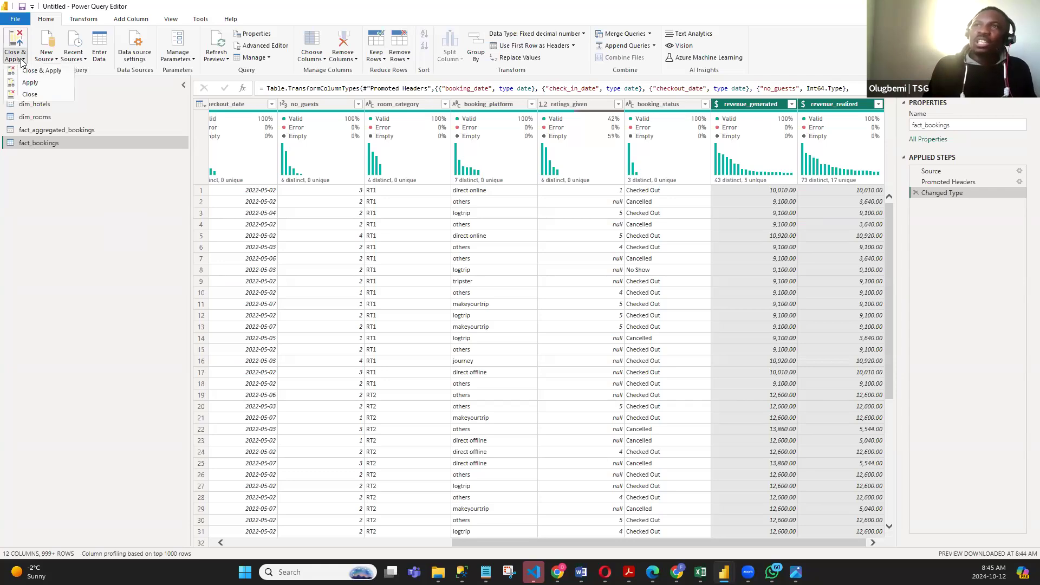
left_click(42, 317)
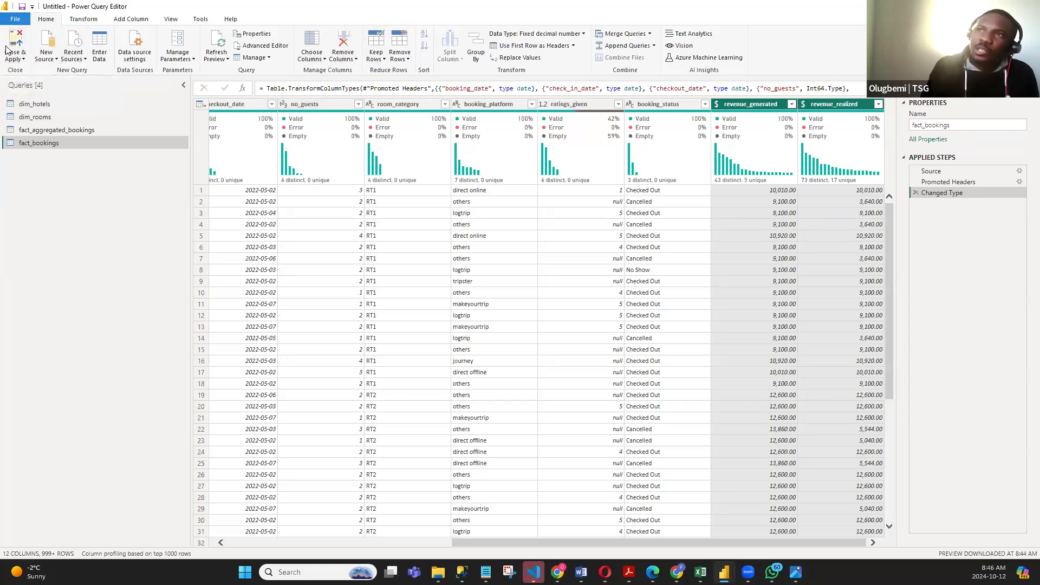
left_click(24, 60)
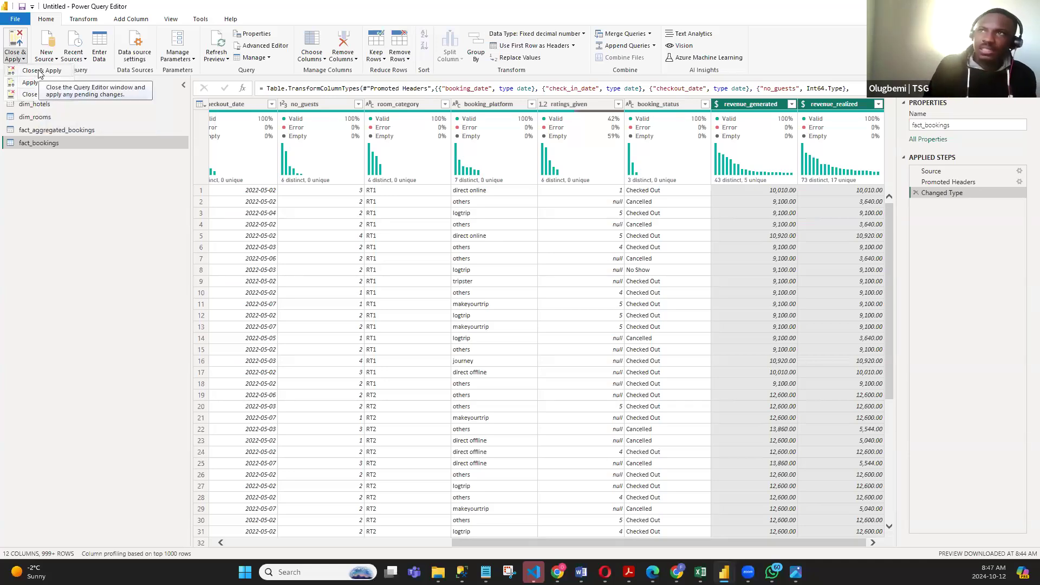
left_click(22, 59)
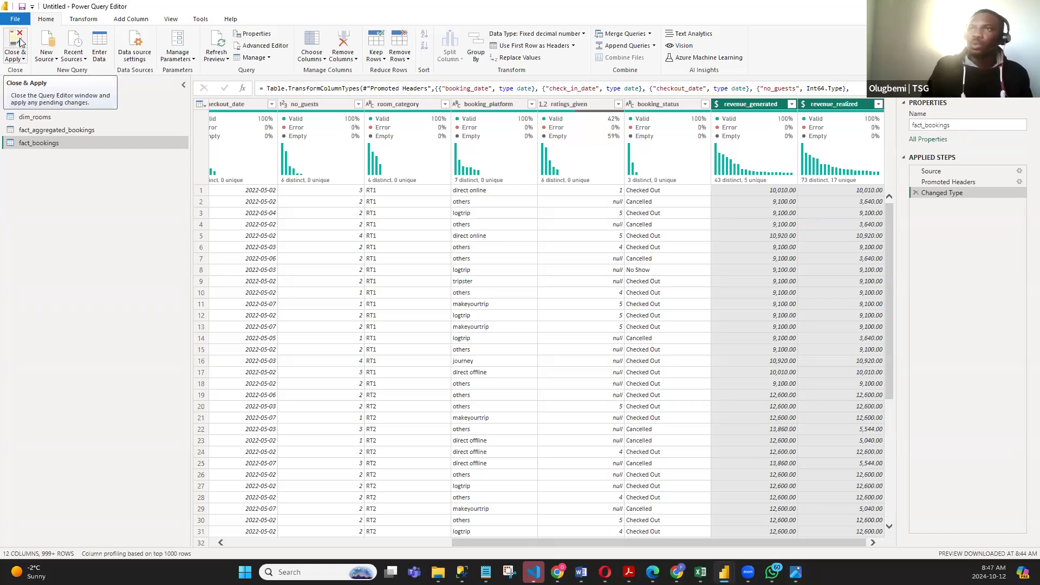
left_click(22, 59)
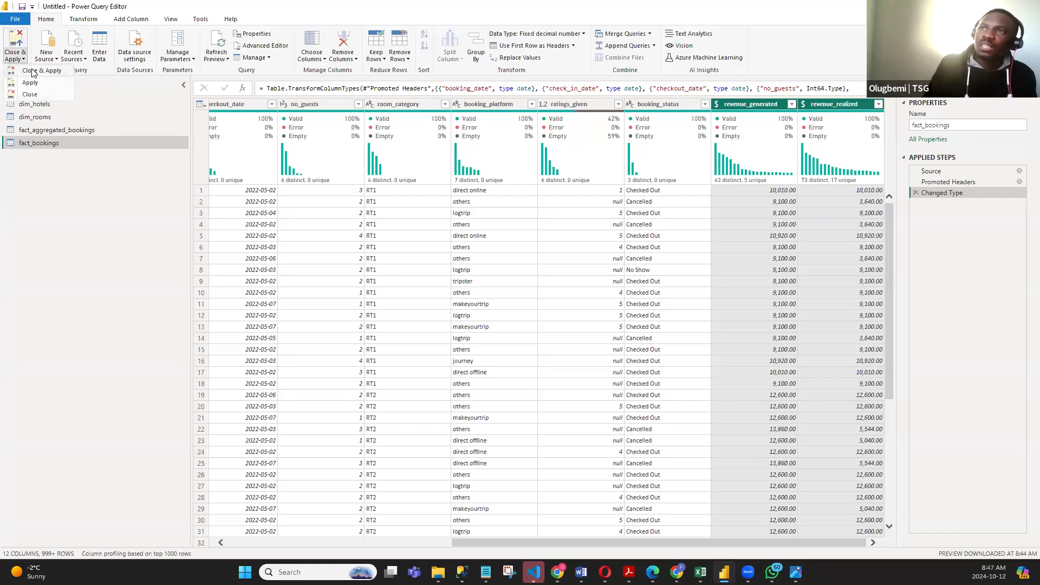
left_click(17, 40)
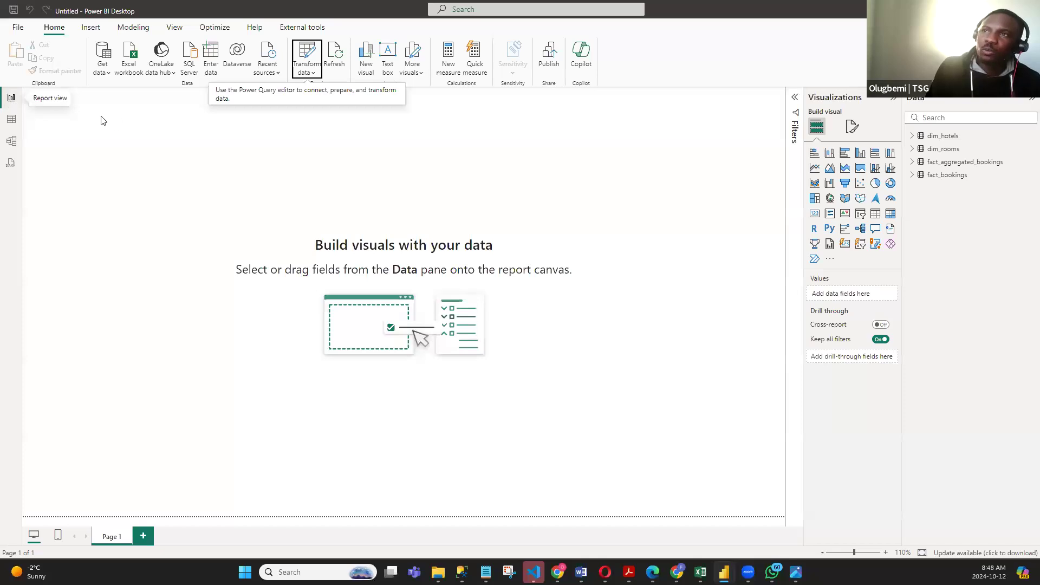
- Review the loaded data of dim_hotels, dim_rooms and fact_aggregated_bookings in Table view
left_click(12, 120)
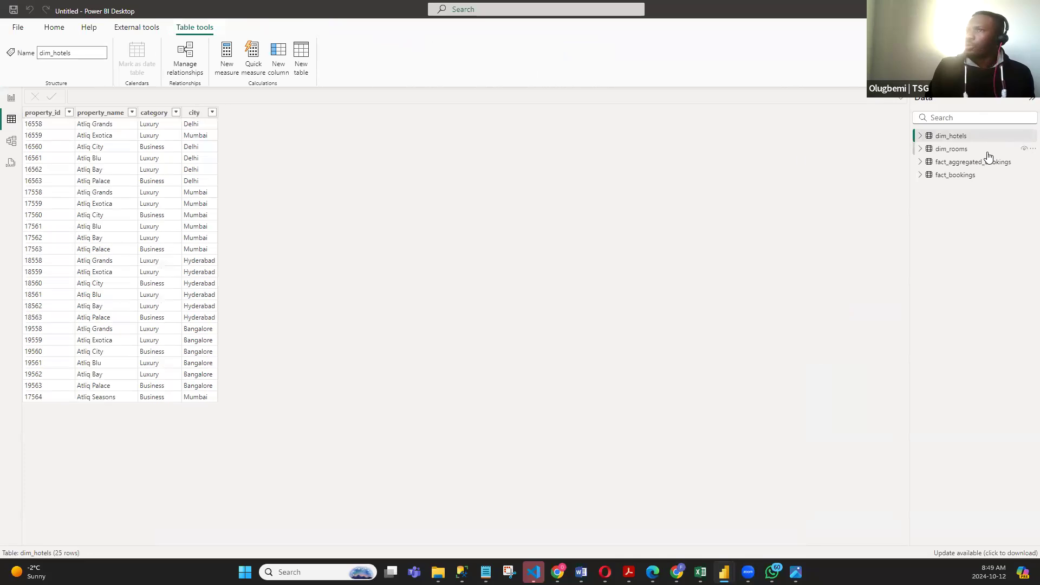
left_click(100, 143)
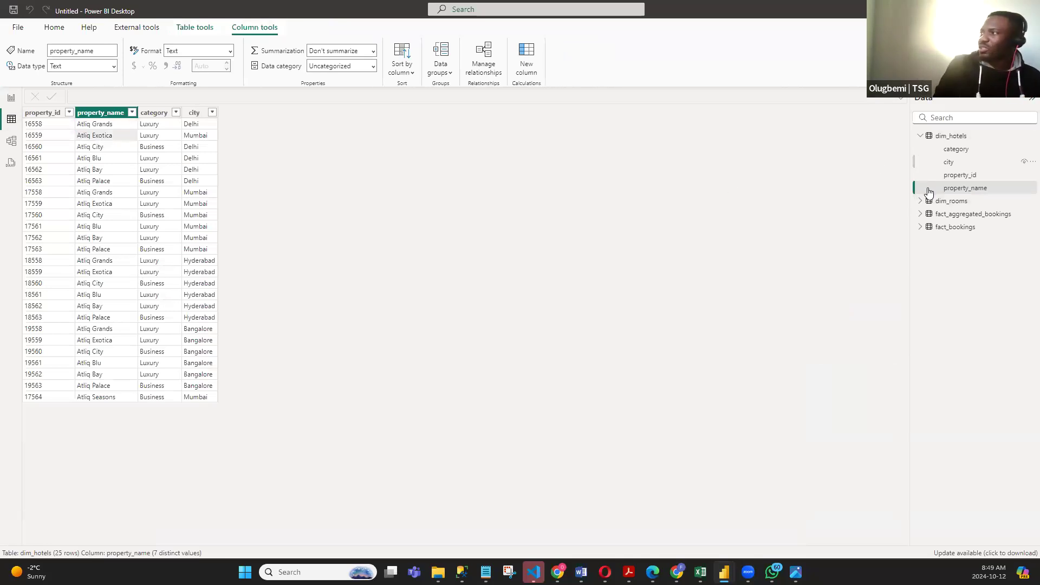
left_click(920, 135)
left_click(942, 149)
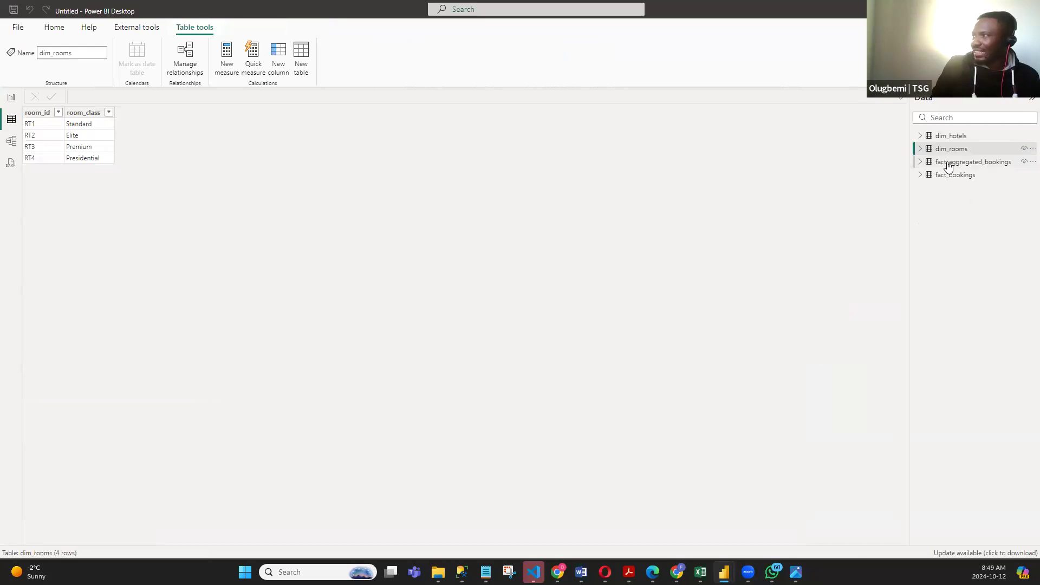
left_click(948, 162)
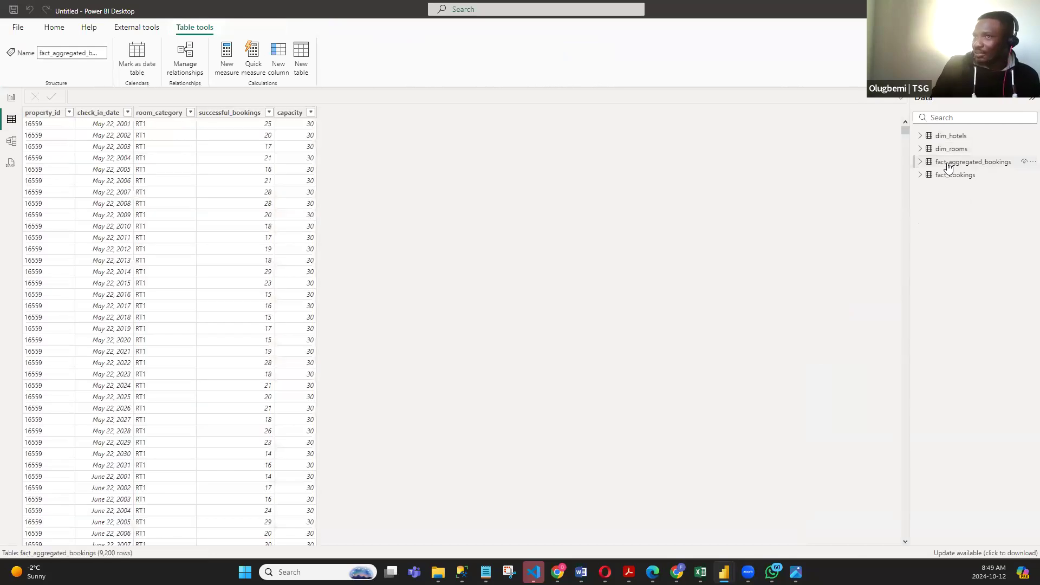
- Arrange the cards in Model view with dim_hotels and dim_rooms above fact_aggregated_bookings and fact_bookings
left_click(13, 142)
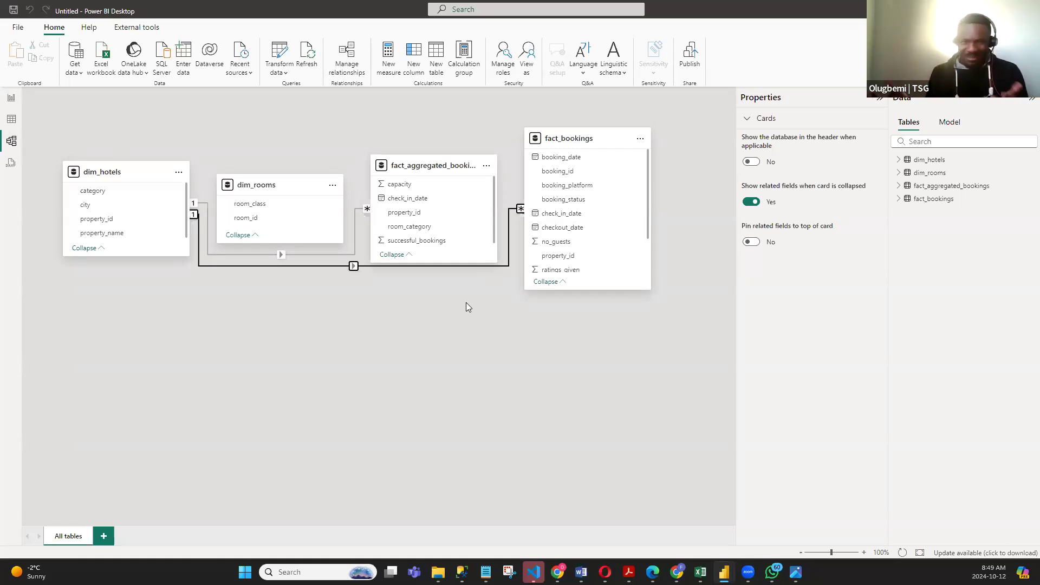
left_click_drag(584, 139, 587, 209)
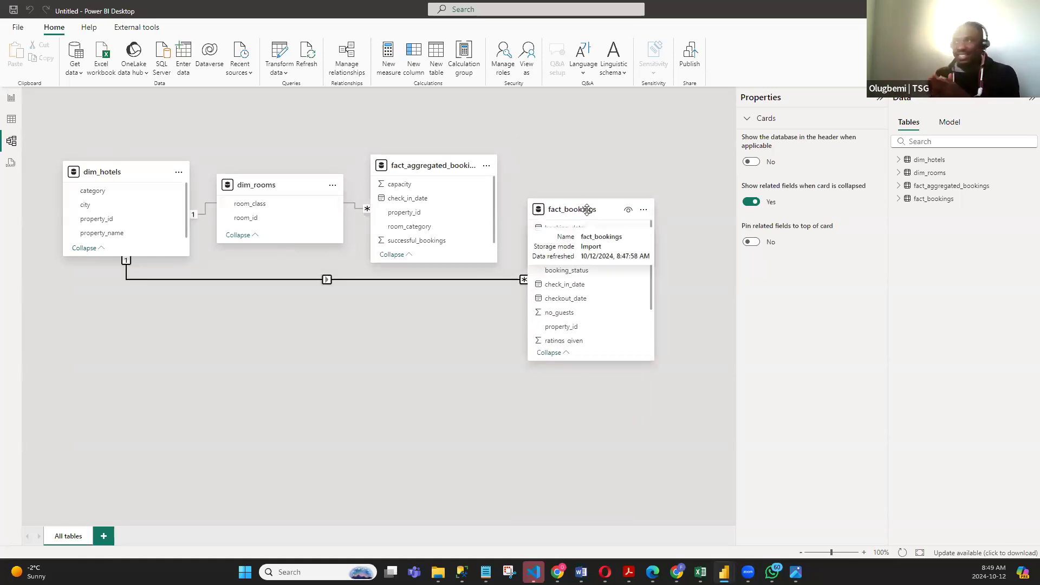
left_click_drag(419, 165, 273, 327)
left_click_drag(585, 212, 445, 356)
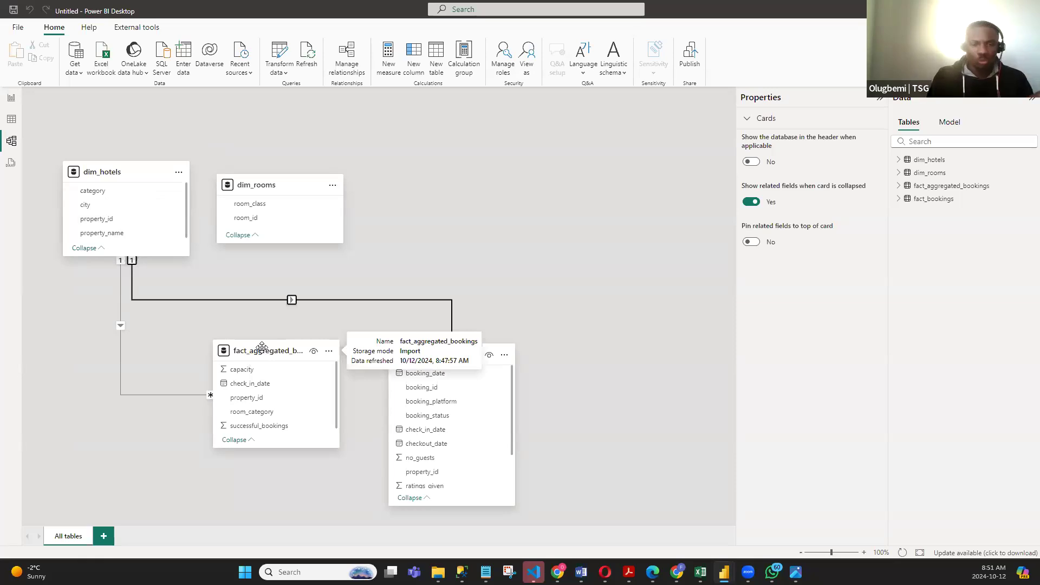
left_click_drag(271, 185, 455, 140)
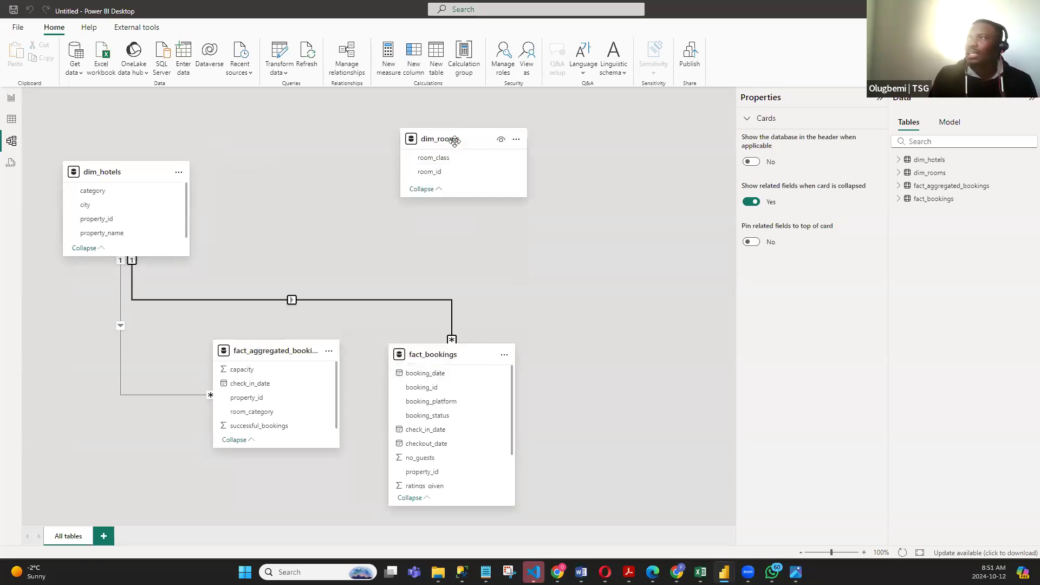
left_click_drag(141, 172, 218, 138)
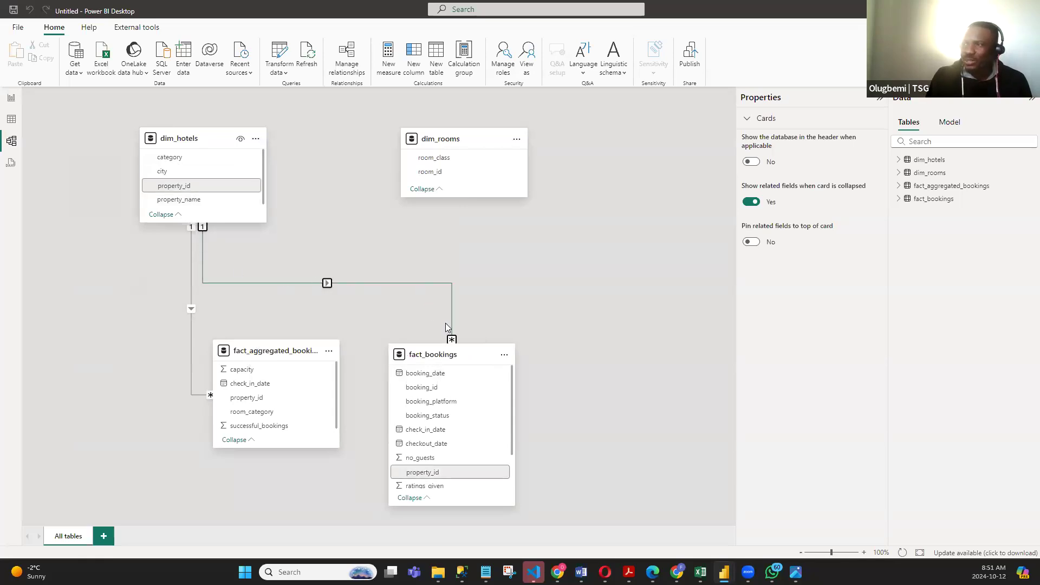
- Delete the two relationships linking dim_hotels to fact_bookings and to fact_aggregated_bookings
left_click(363, 282)
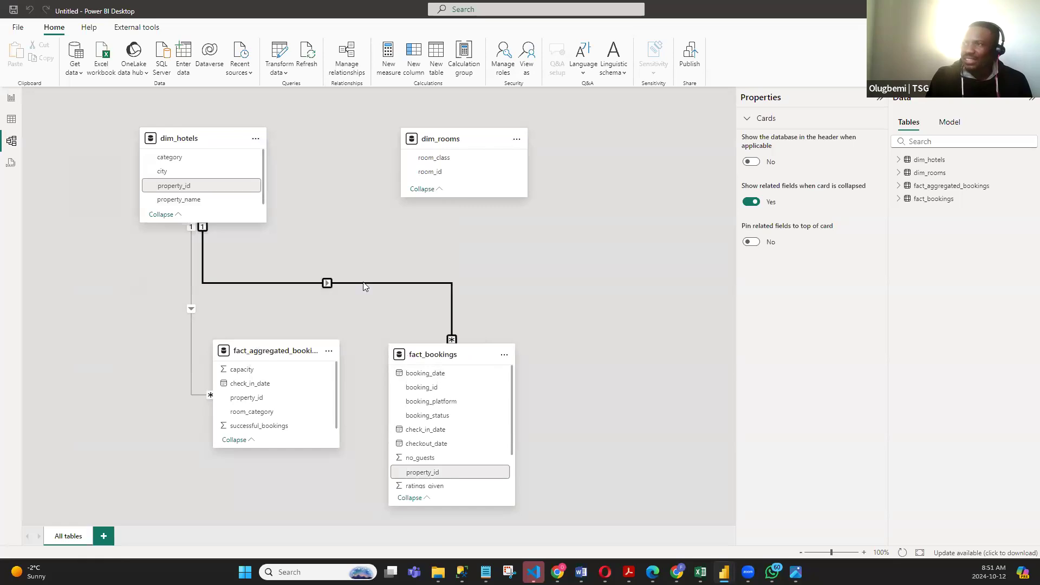
key("Delete")
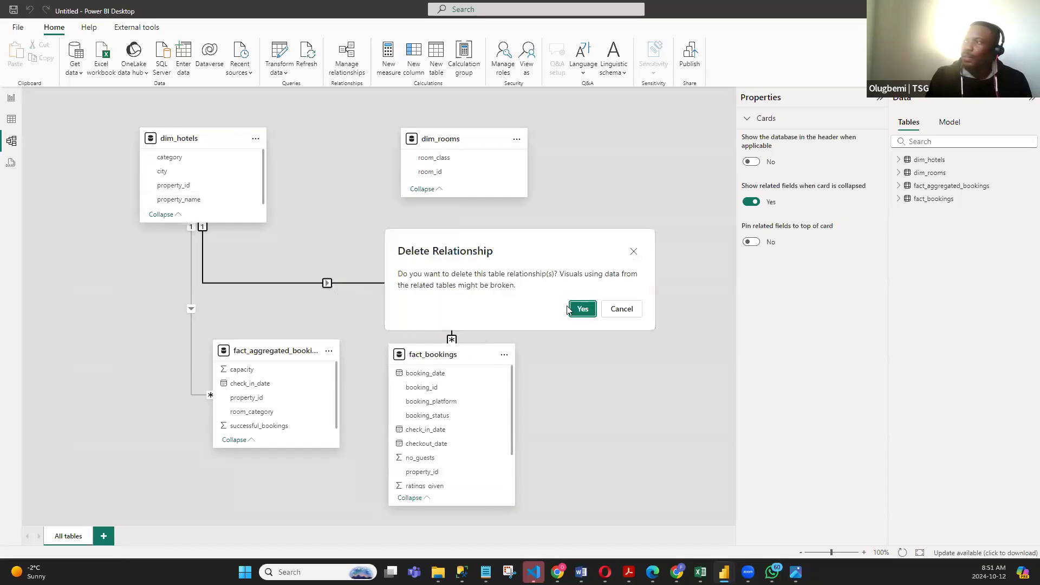
left_click(582, 306)
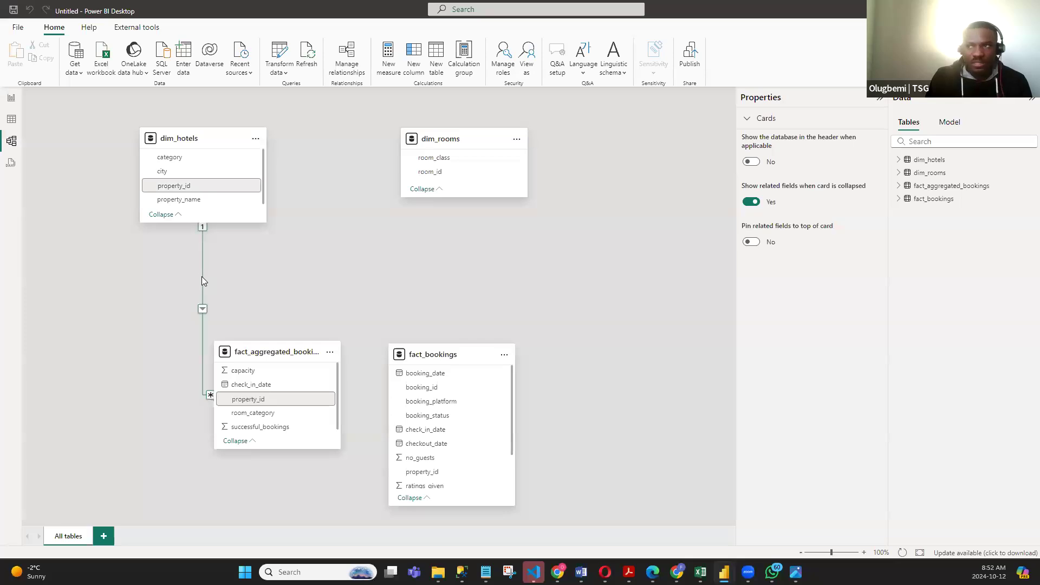
right_click(202, 277)
left_click(233, 285)
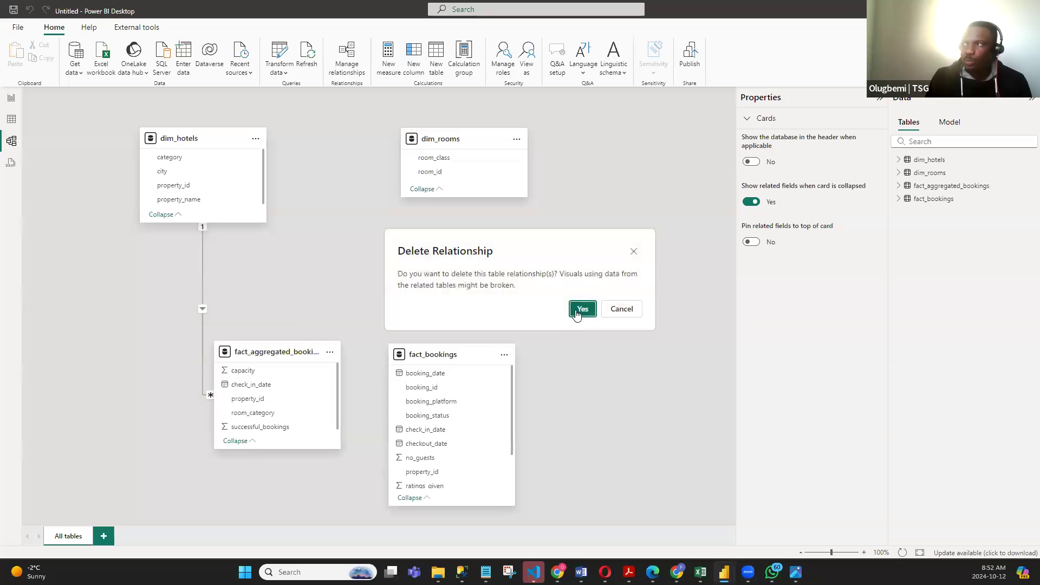
left_click(582, 309)
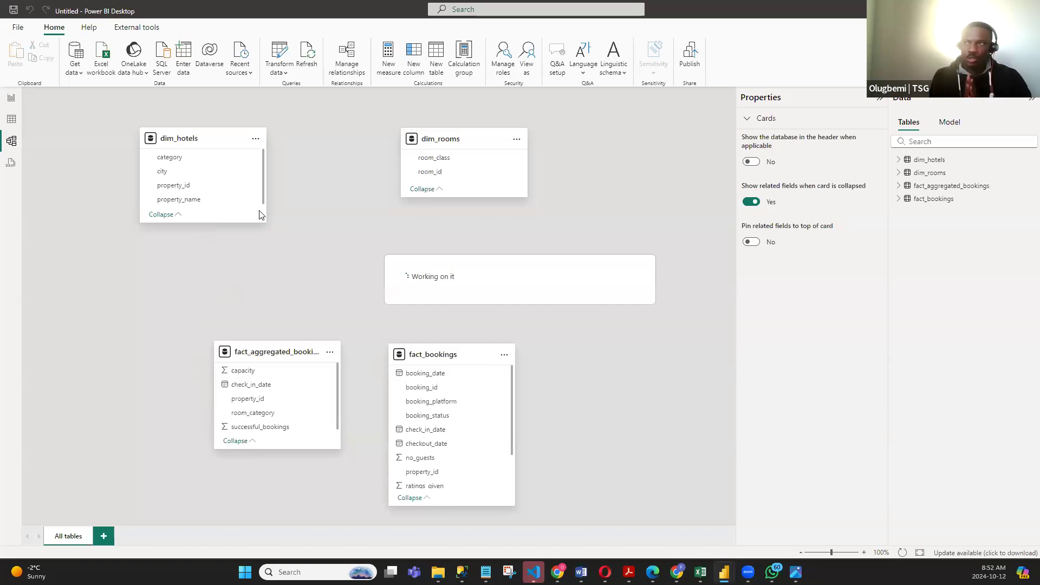
- Lengthen the dim_hotels, fact_aggregated_bookings and fact_bookings cards to fit all their fields, moving fact_bookings up for room
left_click_drag(228, 221, 220, 236)
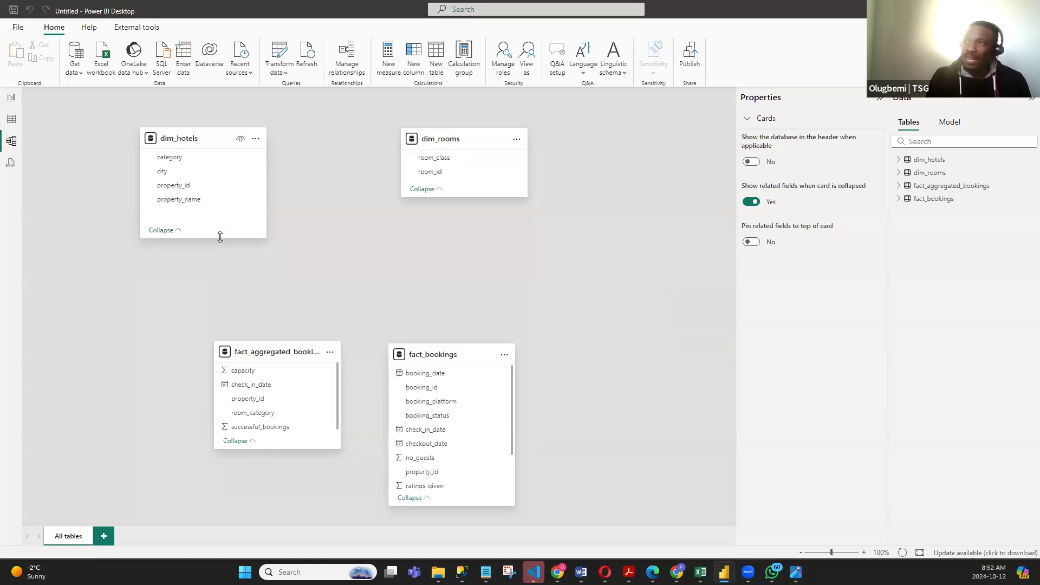
left_click_drag(297, 448, 293, 468)
left_click_drag(454, 349, 443, 281)
left_click_drag(440, 434, 441, 495)
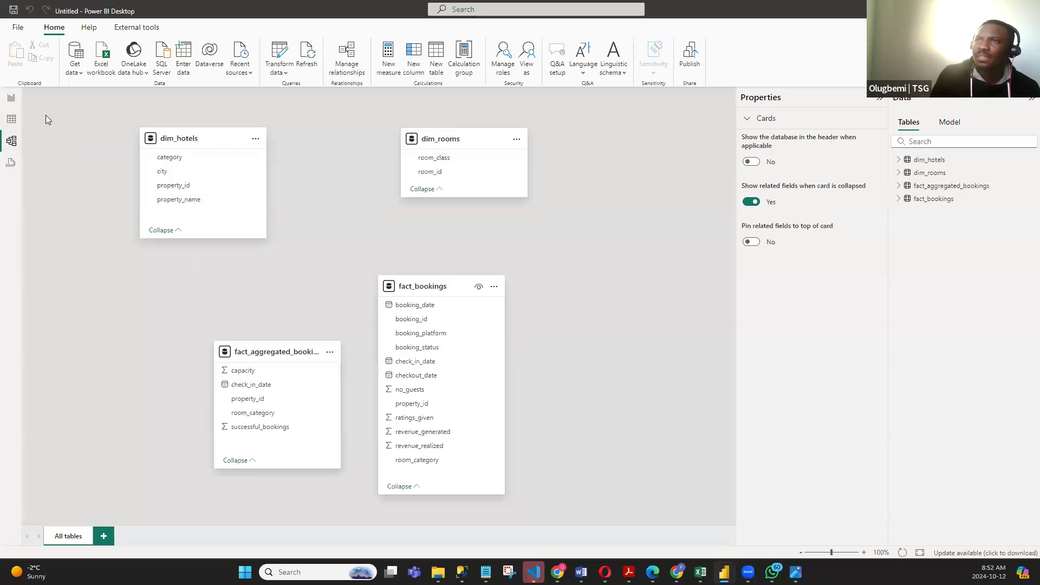
- Reposition the two fact table cards closer to dim_hotels and widen fact_aggregated_bookings to fit its full name
mouse_move(183, 139)
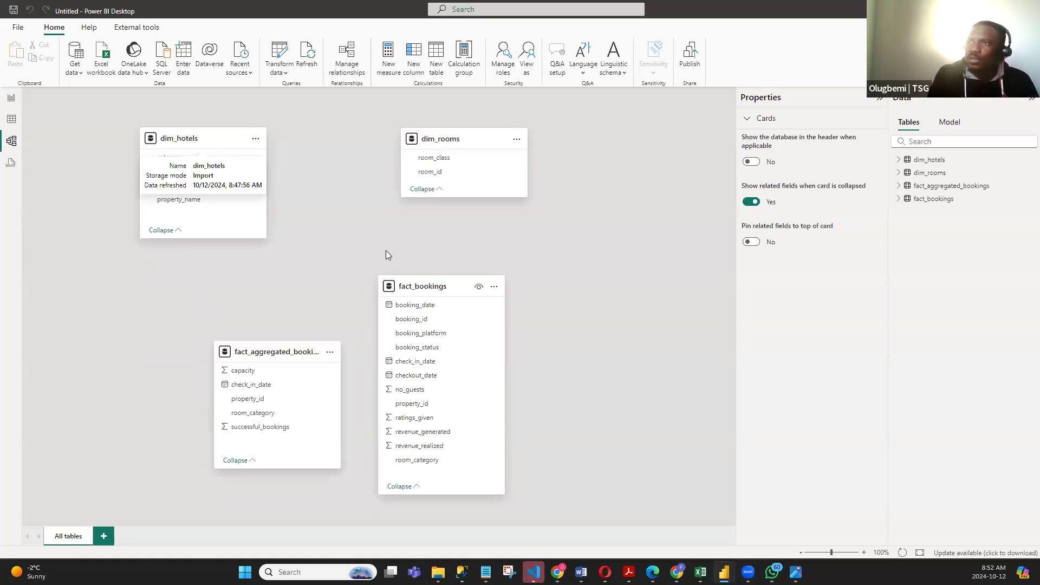
left_click_drag(277, 352, 191, 279)
left_click_drag(453, 288, 354, 263)
scroll(307, 209, "up", 3)
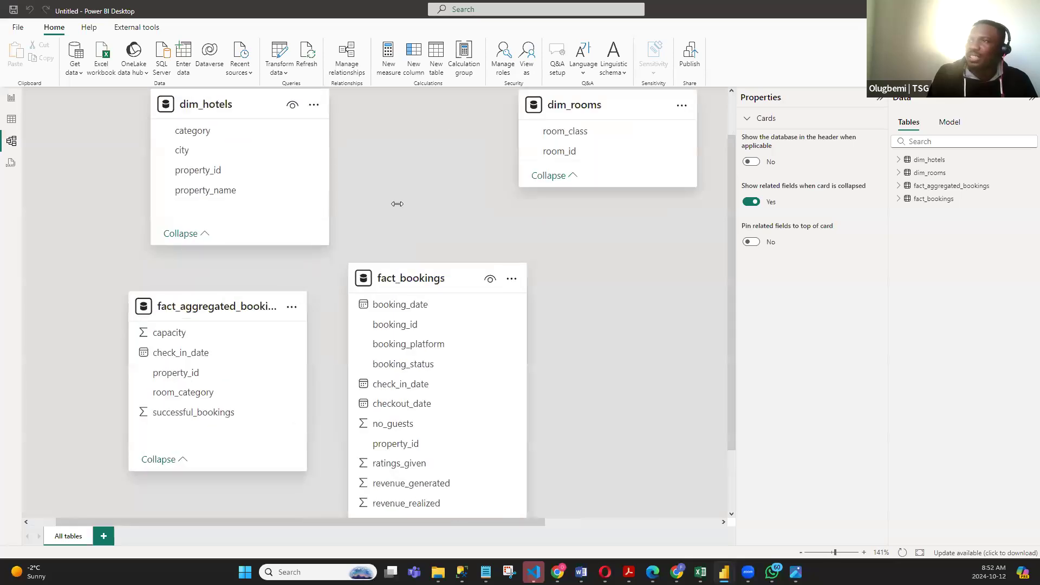
scroll(319, 212, "up", 1)
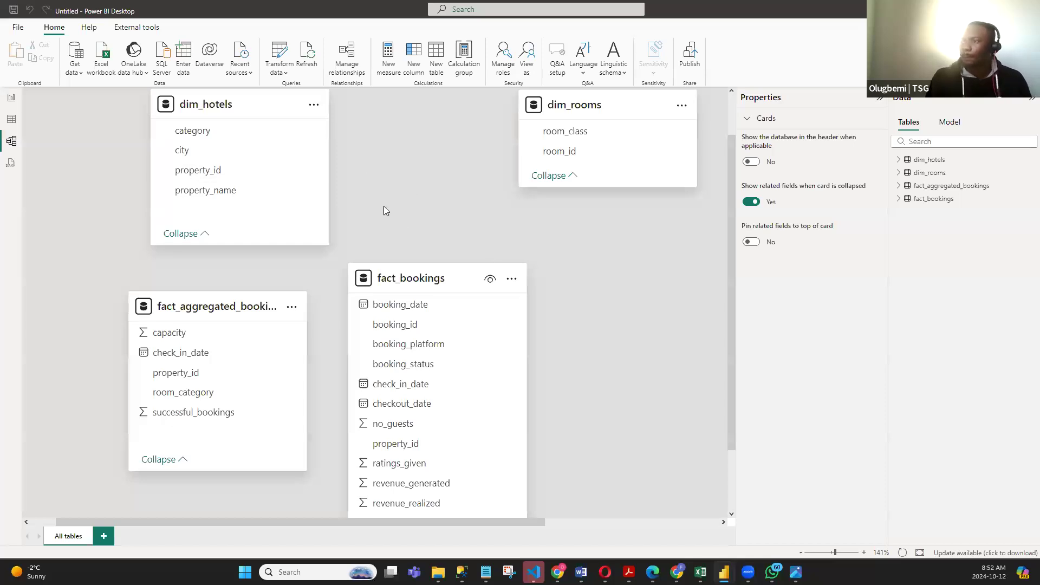
left_click_drag(224, 108, 228, 115)
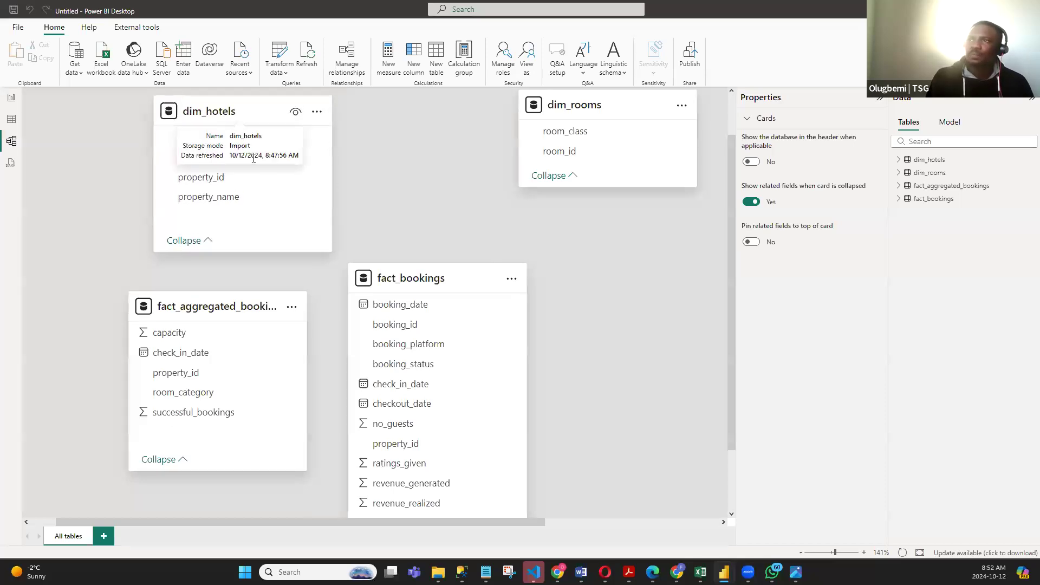
left_click_drag(446, 279, 485, 276)
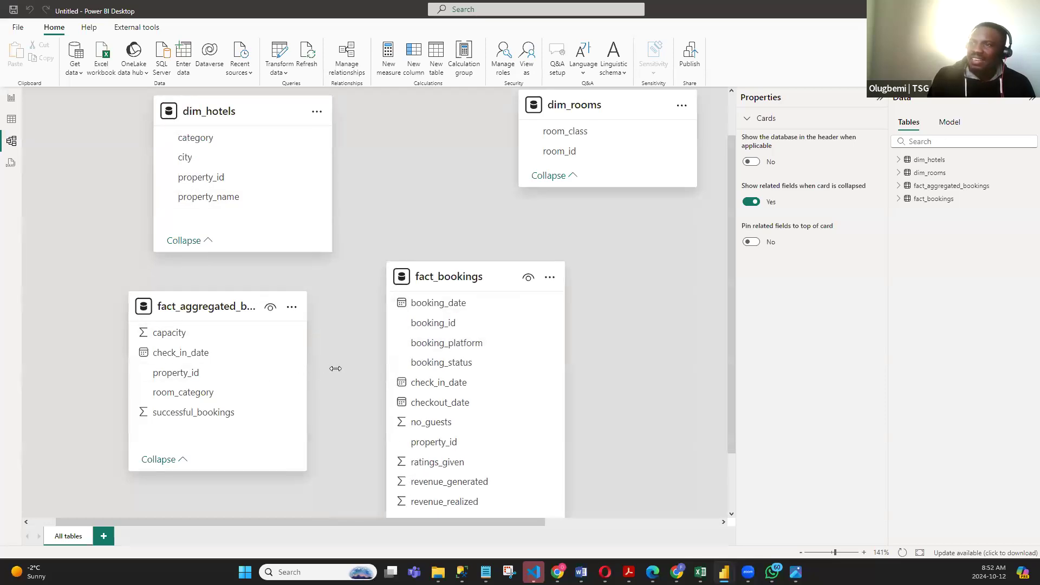
left_click_drag(335, 368, 338, 368)
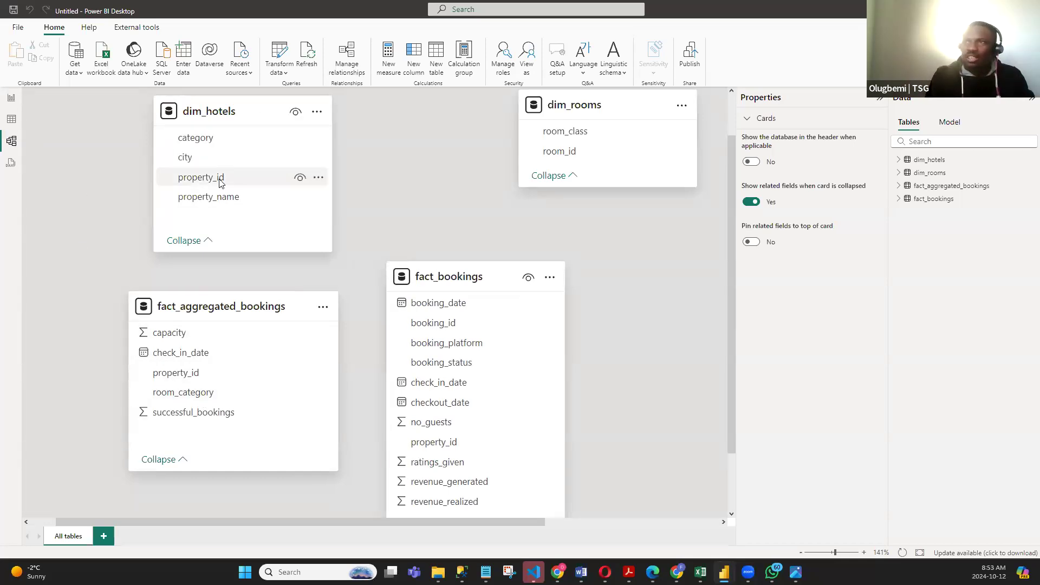
- Create an active one-to-many relationship on property_id from dim_hotels to fact_aggregated_bookings with Single cross-filter direction
left_click(194, 180)
left_click_drag(194, 180, 212, 381)
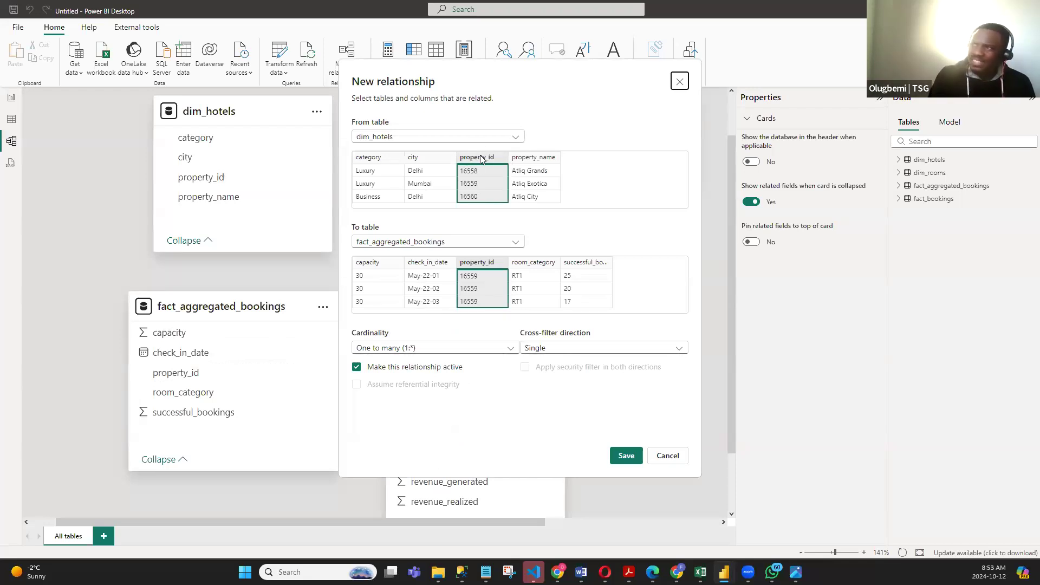
left_click(409, 139)
left_click(409, 139)
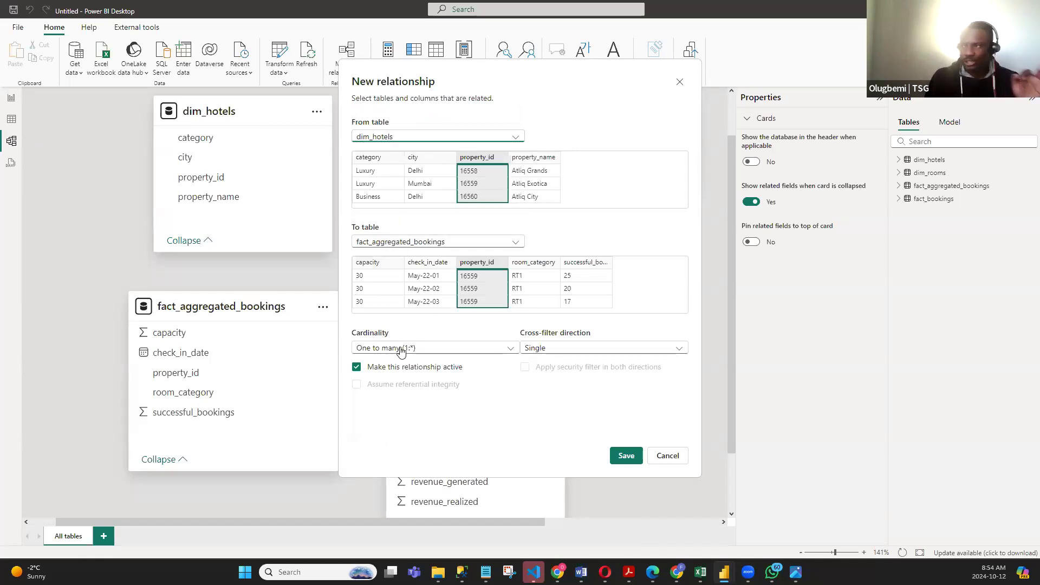
left_click(622, 459)
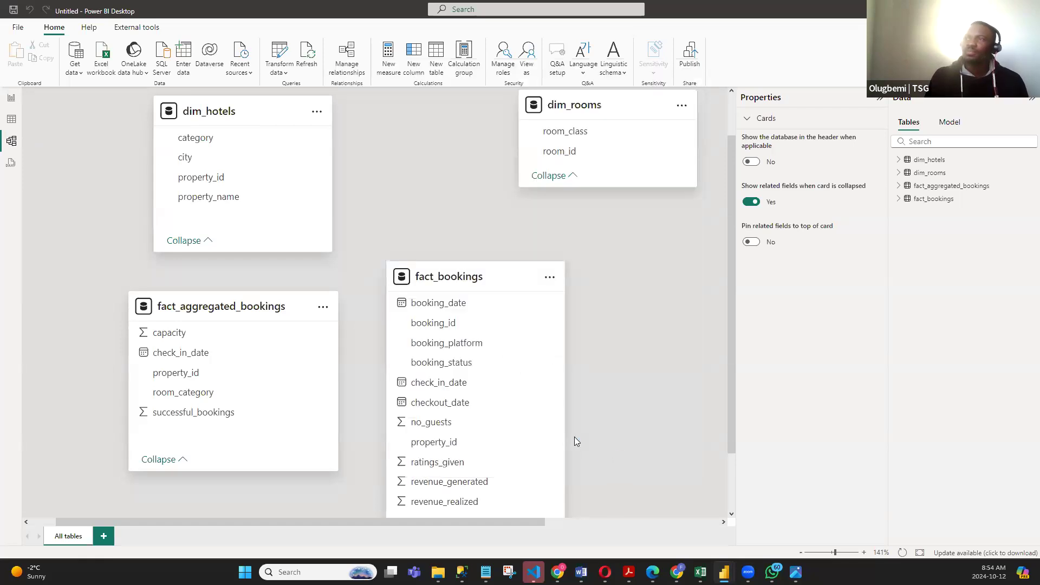
- Move fact_aggregated_bookings further below dim_hotels, shift fact_bookings up beside it, and collapse the Properties pane to widen the diagram
left_click_drag(239, 296, 221, 340)
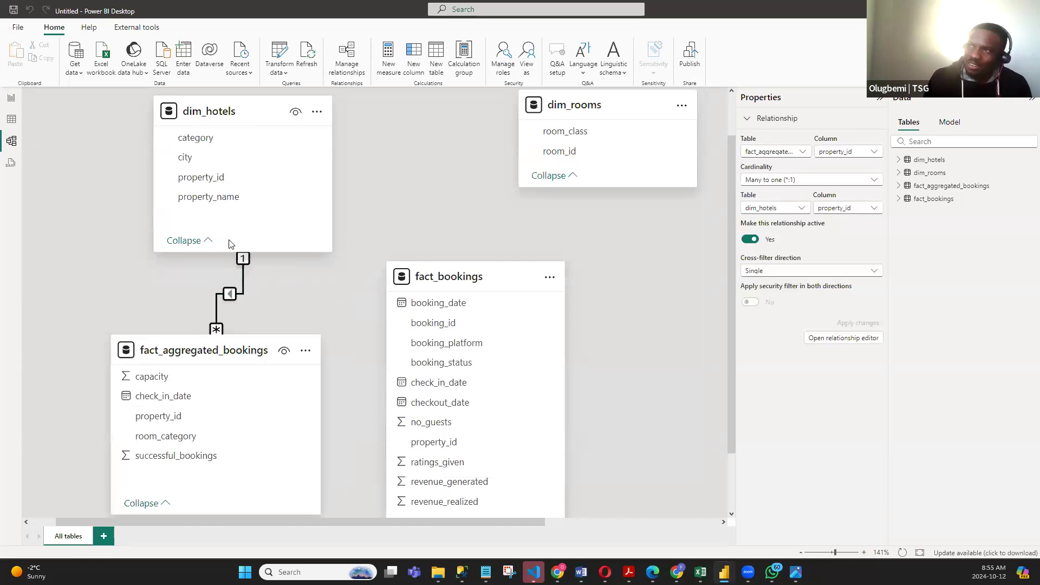
left_click(247, 266)
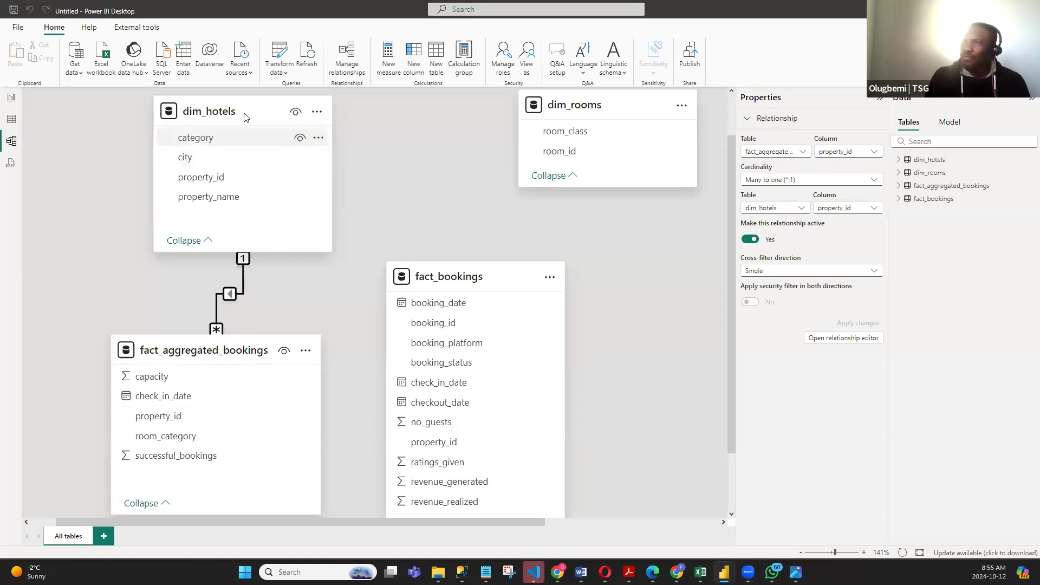
left_click_drag(503, 280, 473, 231)
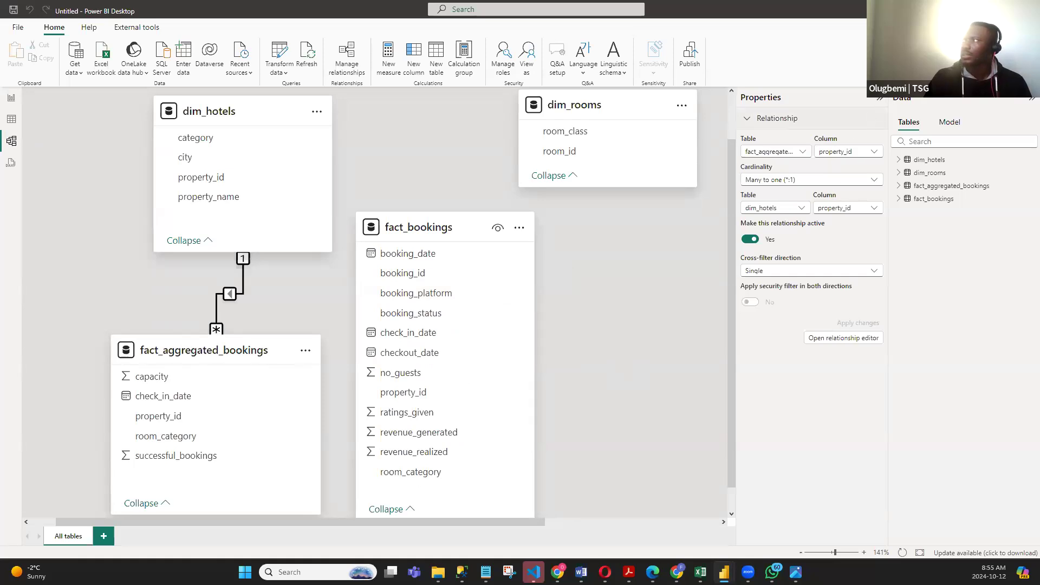
left_click(880, 99)
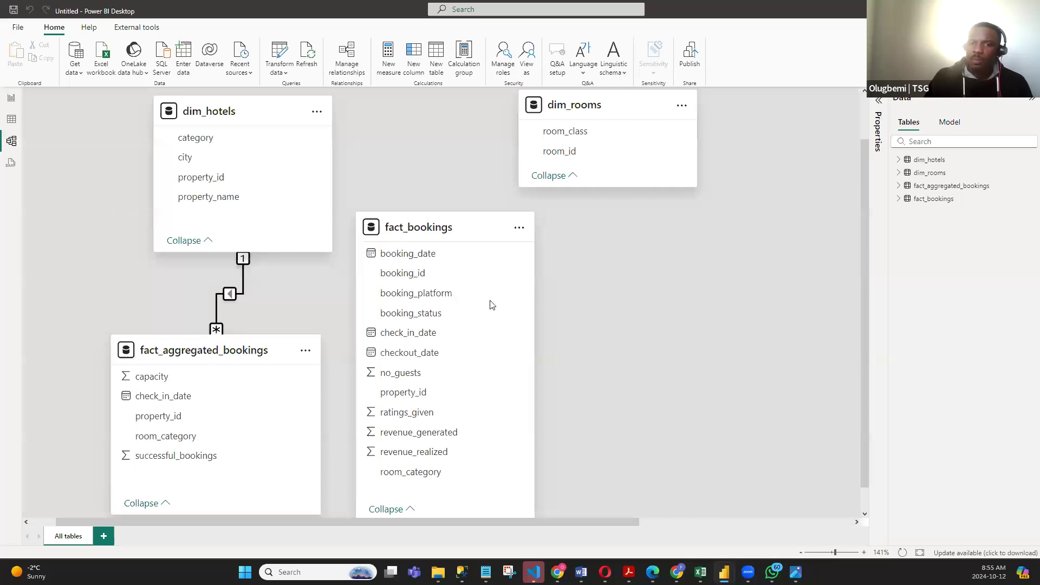
- Create an active one-to-many relationship from dim_hotels to fact_bookings with Single cross-filter direction, choosing property_id as the matching column in both tables
left_click_drag(210, 181, 474, 370)
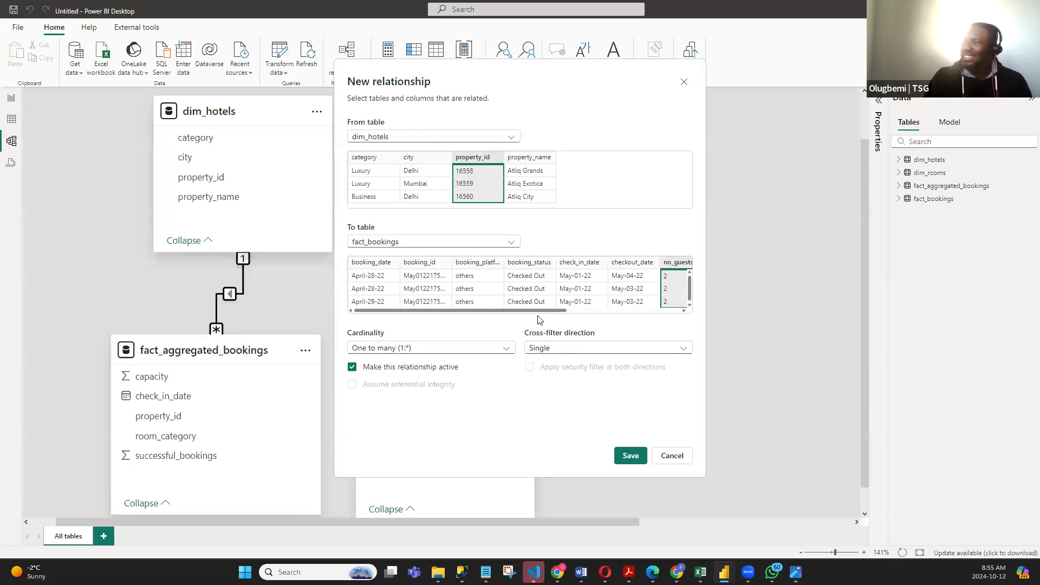
left_click_drag(535, 311, 561, 312)
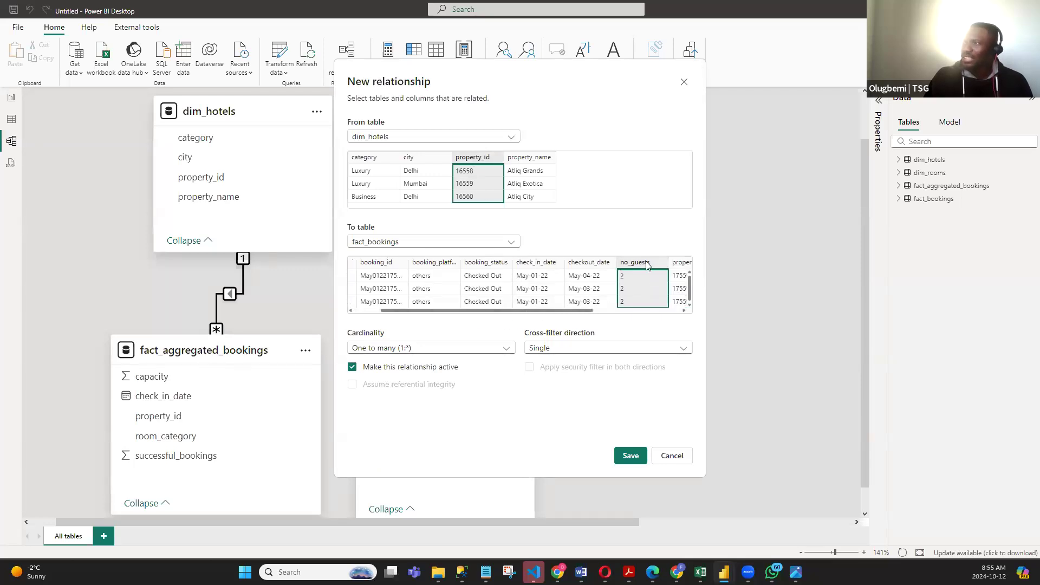
left_click_drag(548, 312, 595, 312)
left_click(531, 267)
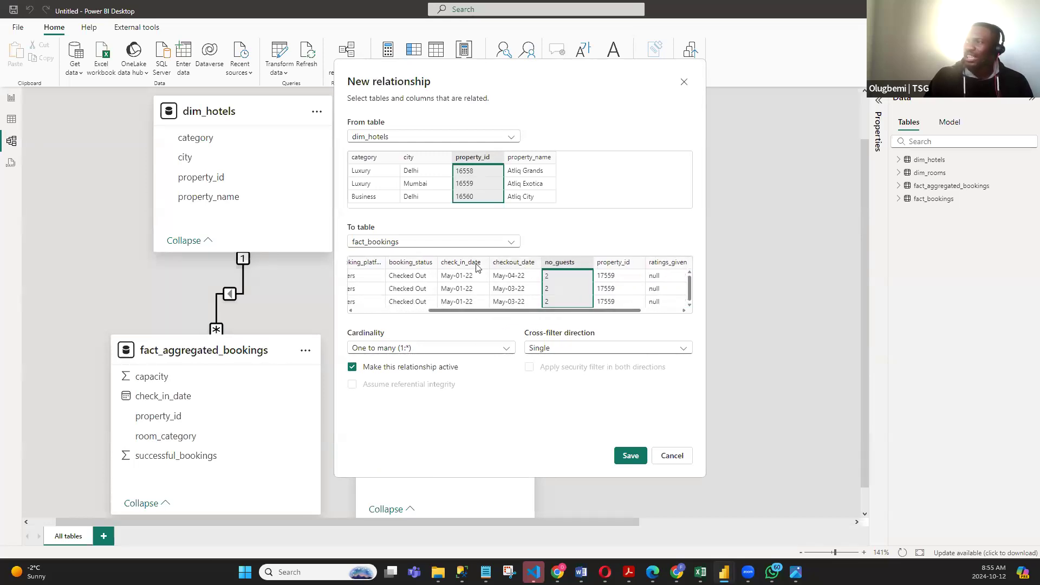
left_click(455, 266)
left_click(424, 265)
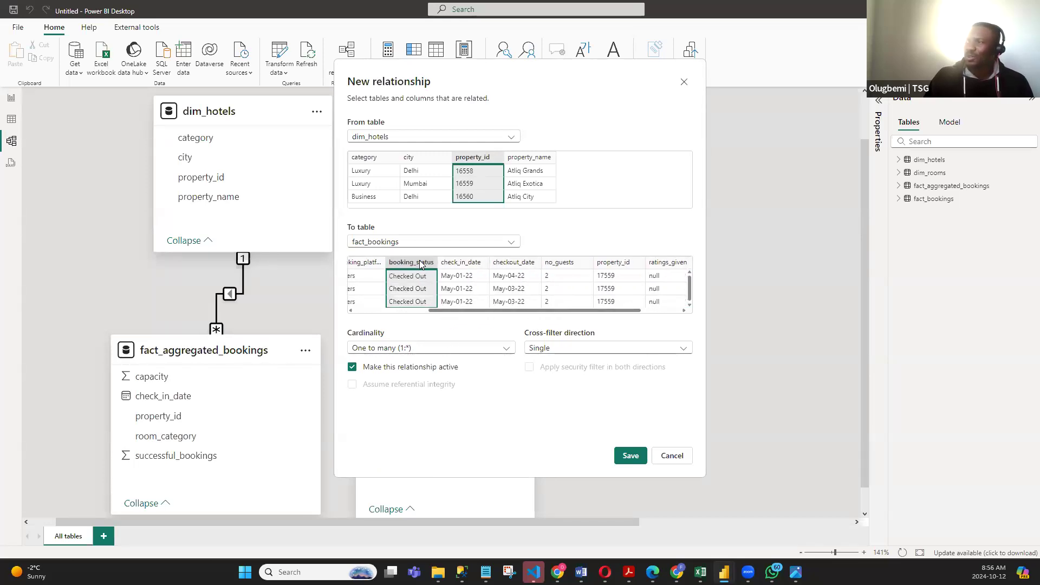
left_click(460, 267)
left_click(557, 264)
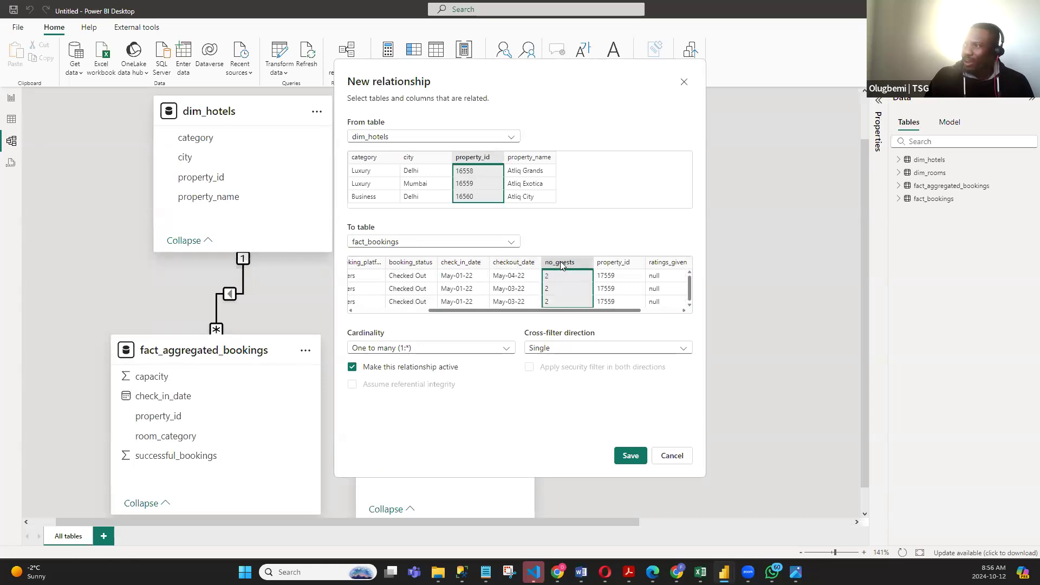
left_click(621, 264)
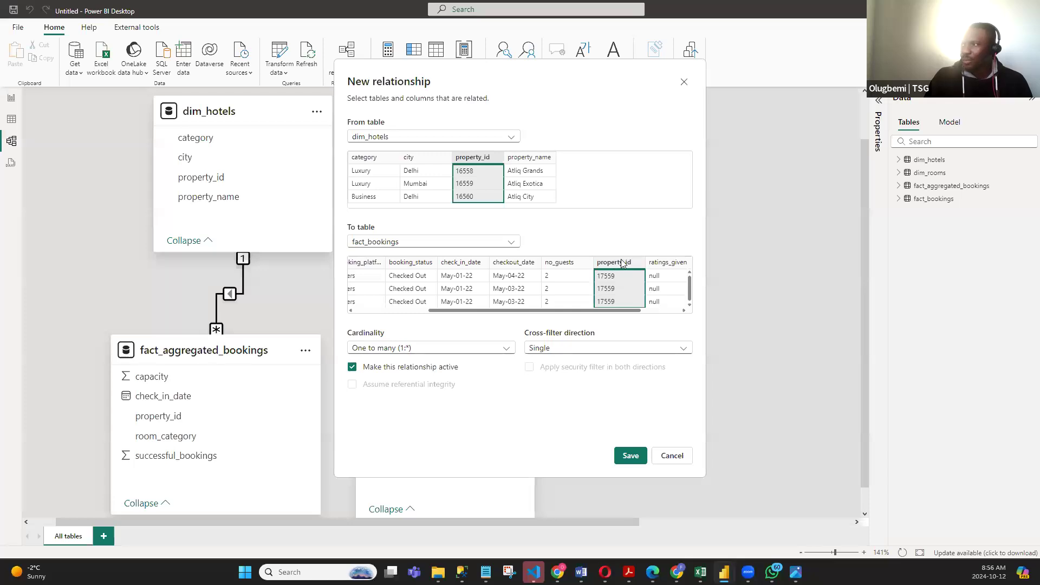
left_click(629, 456)
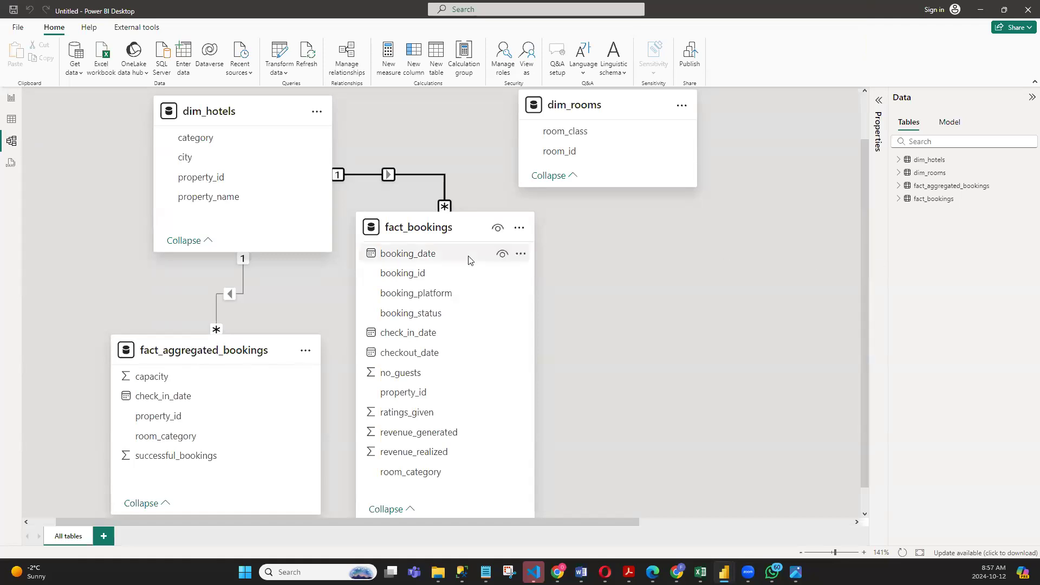
- Delete the relationship between dim_hotels and fact_bookings
right_click(422, 173)
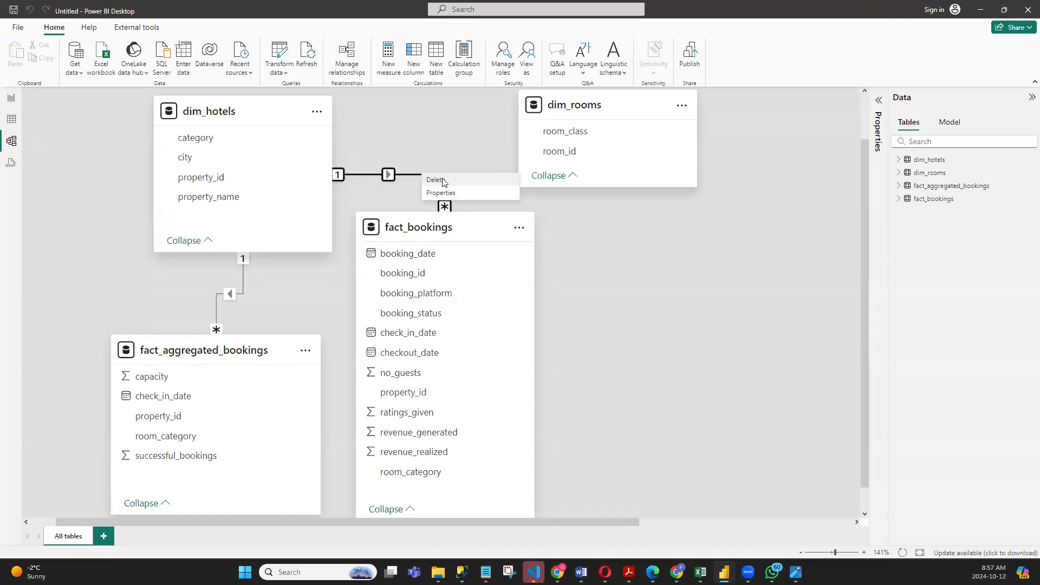
left_click(436, 177)
left_click(582, 309)
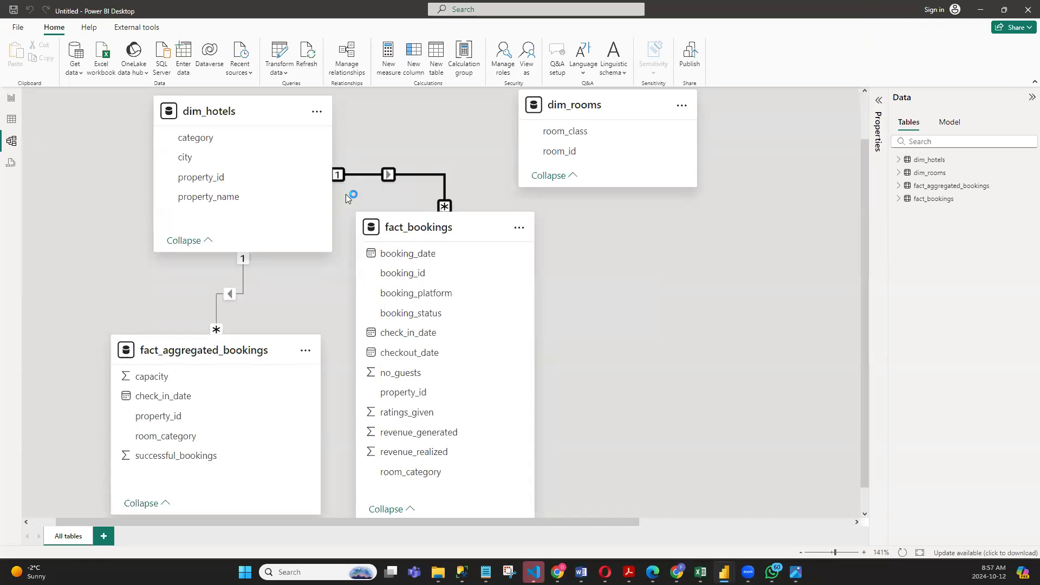
- Recreate the active one-to-many relationship with Single cross-filter direction by linking dim_hotels property_id directly to fact_bookings property_id
left_click_drag(212, 177, 448, 378)
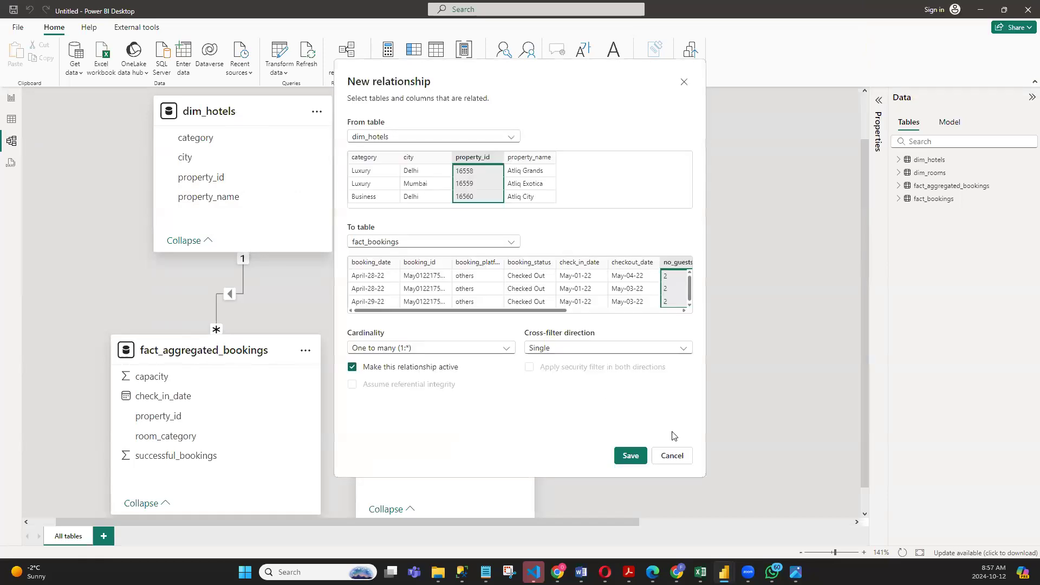
left_click(672, 456)
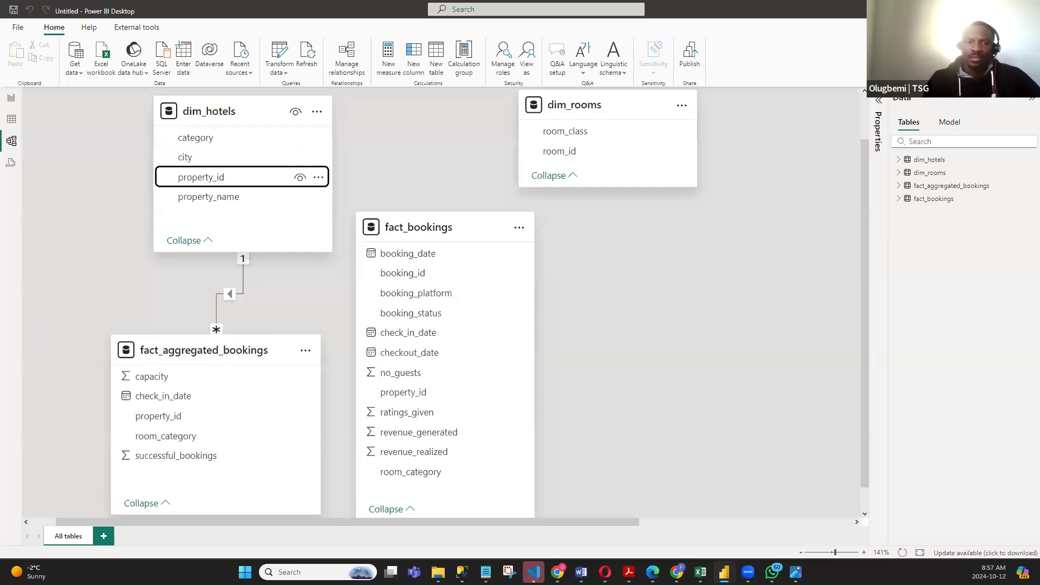
left_click_drag(236, 181, 436, 392)
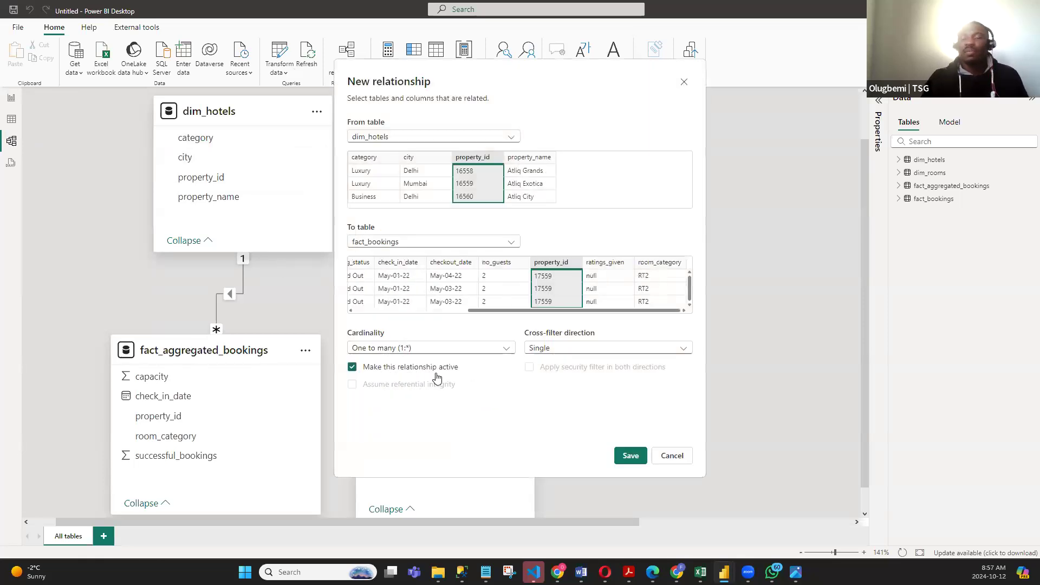
left_click(629, 455)
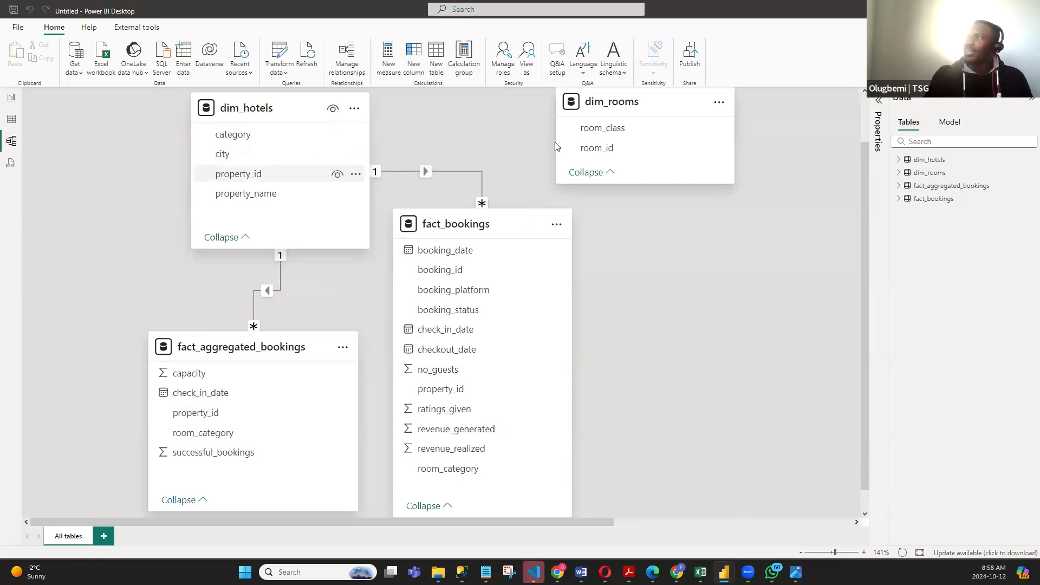
- Move the fact_bookings card down level with fact_aggregated_bookings and shift dim_hotels and dim_rooms leftward to spread out the diagram
left_click_drag(628, 105, 615, 115)
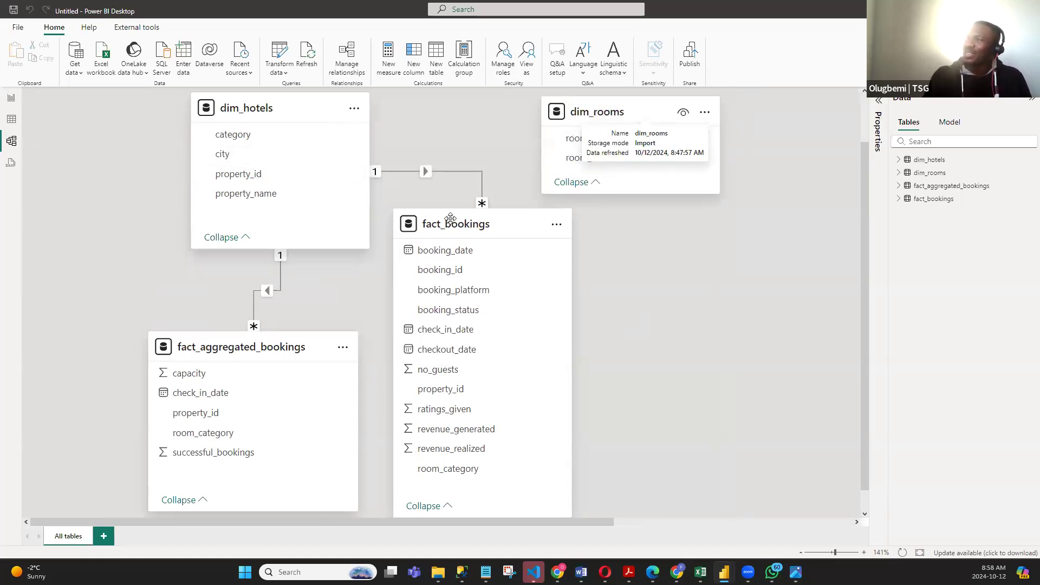
left_click_drag(479, 219, 491, 342)
left_click_drag(283, 108, 193, 102)
mouse_move(622, 108)
left_mouse_down()
mouse_move(415, 116)
mouse_move(490, 102)
mouse_move(602, 108)
left_mouse_up()
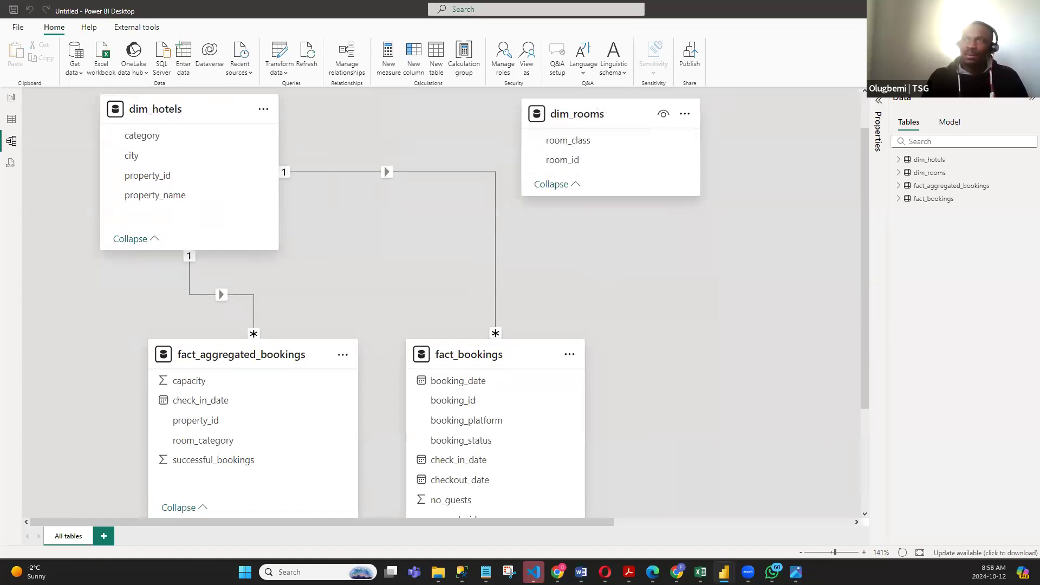
- Compare the room_id values in dim_rooms with the room_category values in fact_aggregated_bookings in the table data
left_click(12, 119)
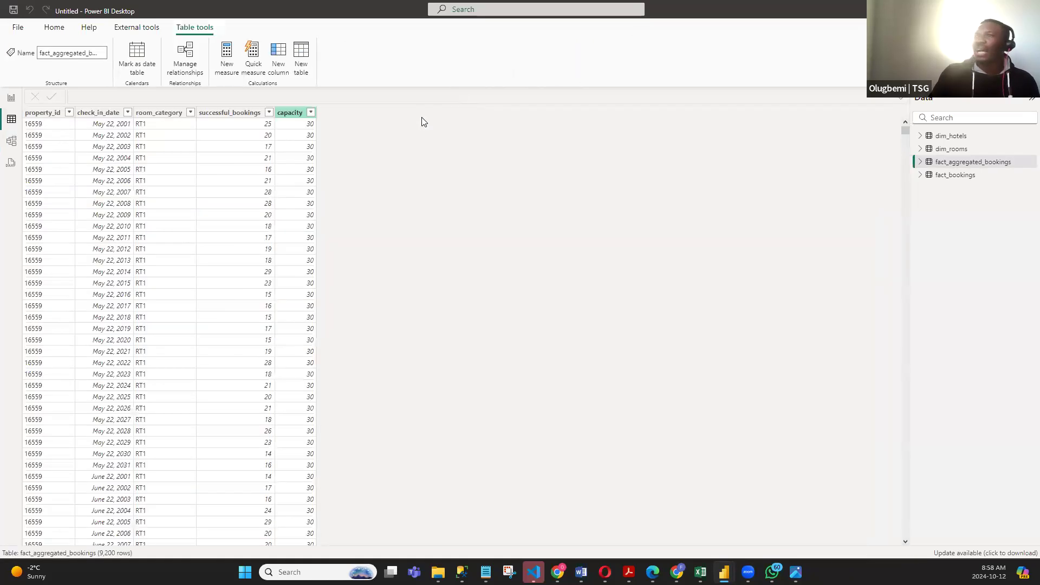
left_click(926, 151)
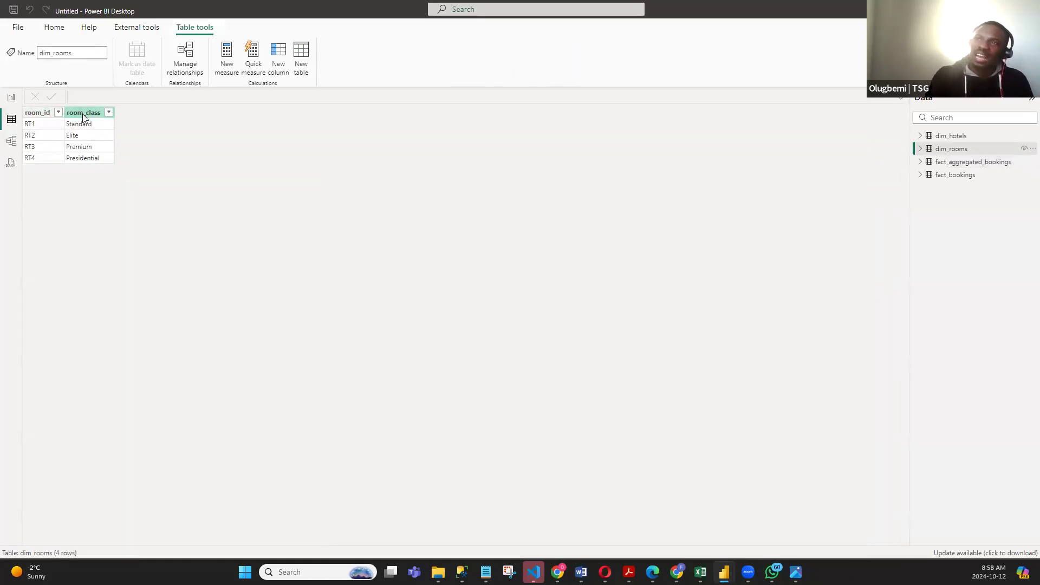
left_click(968, 164)
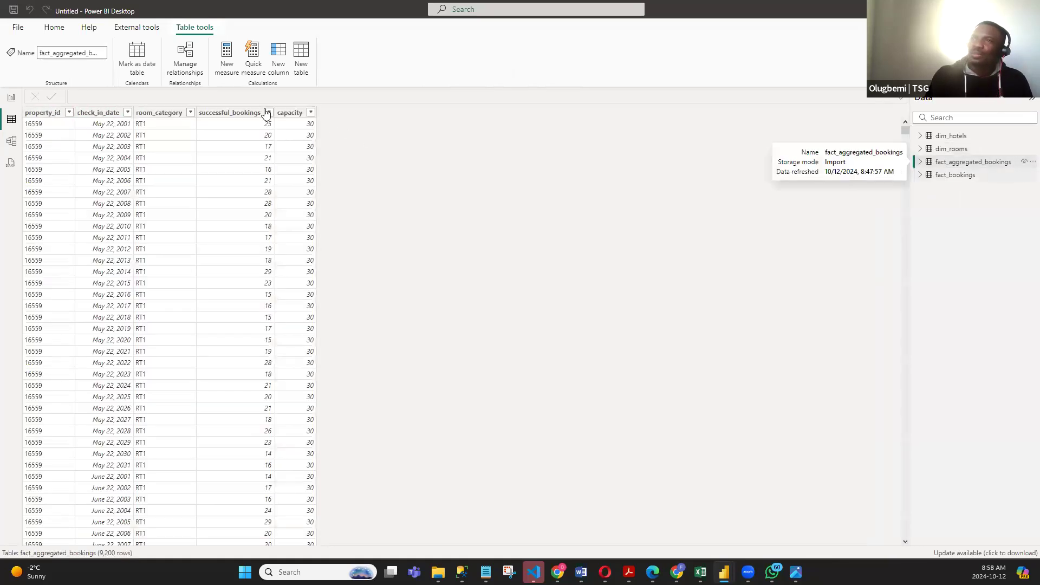
left_click(958, 151)
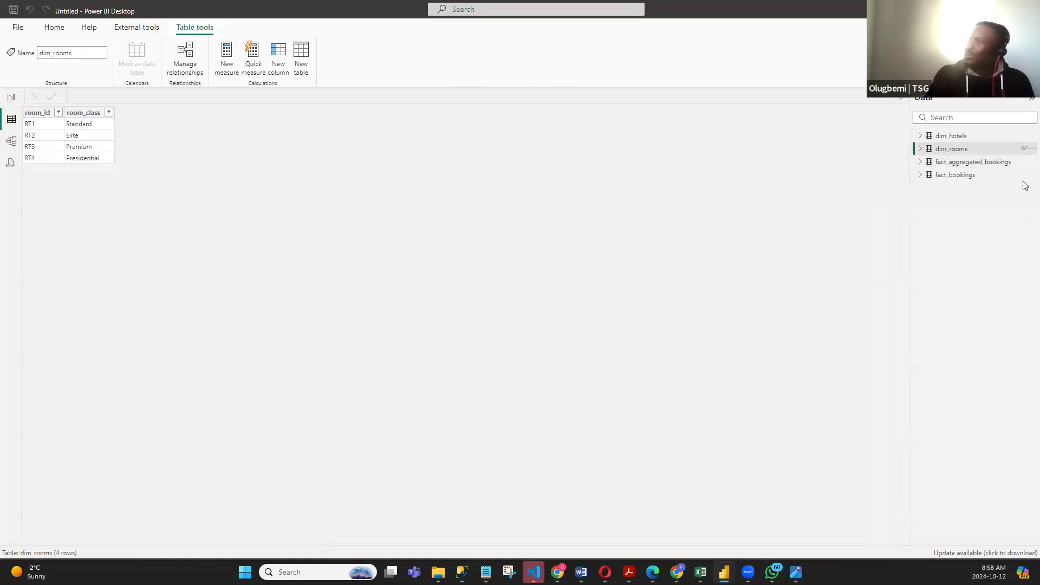
left_click(970, 163)
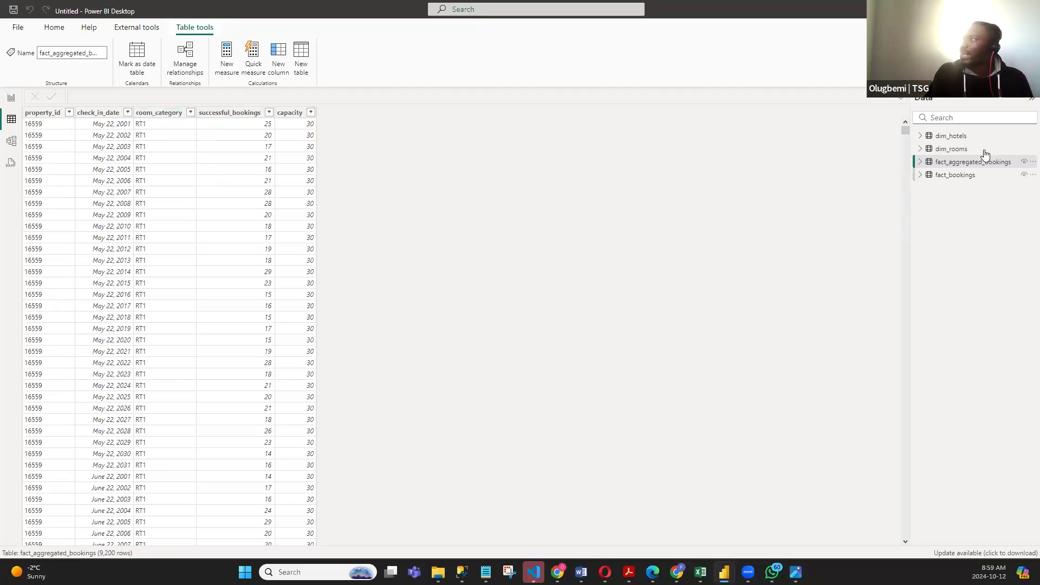
left_click(954, 151)
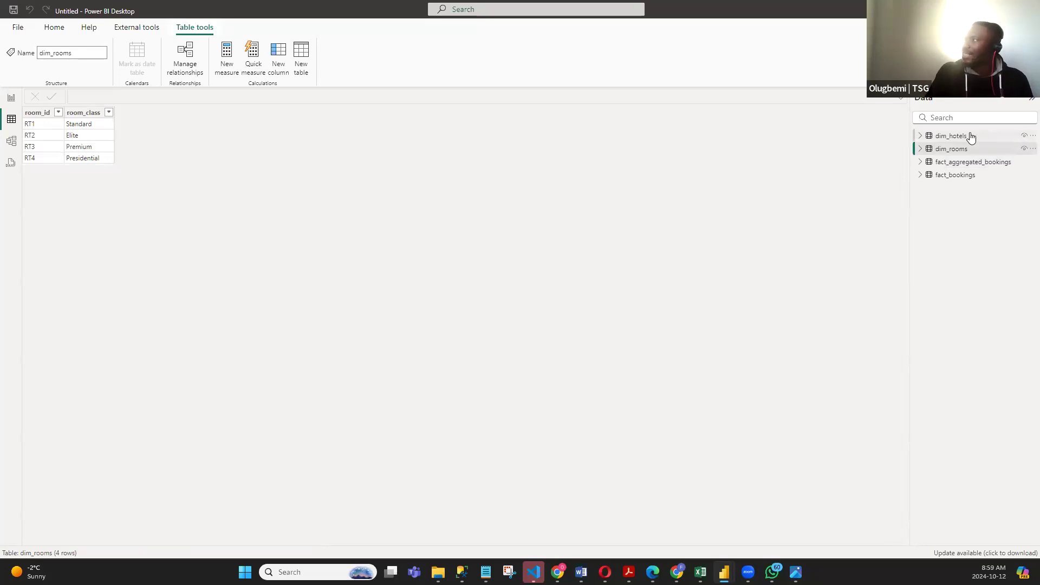
left_click(969, 164)
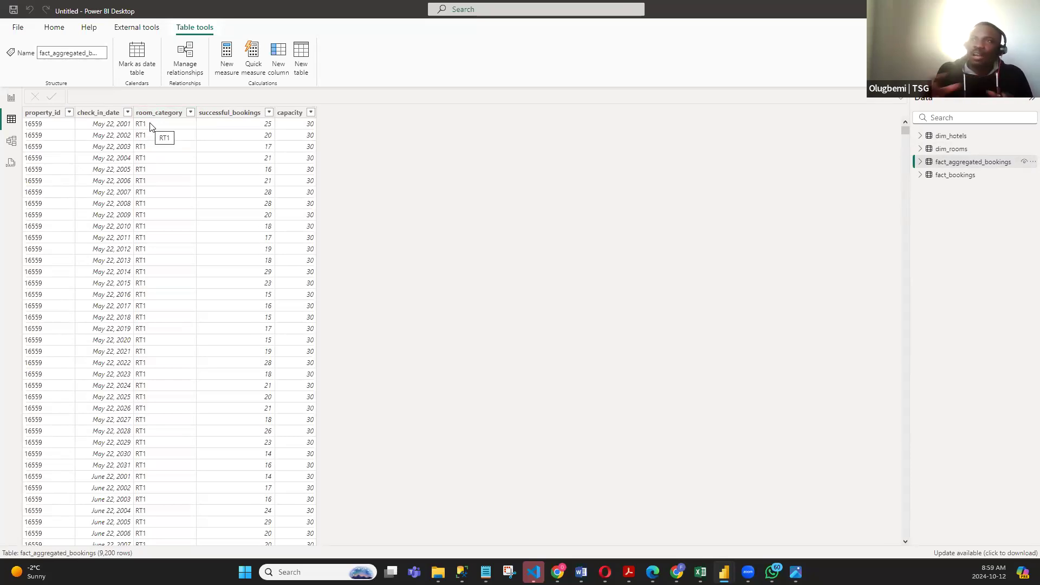
left_click(957, 150)
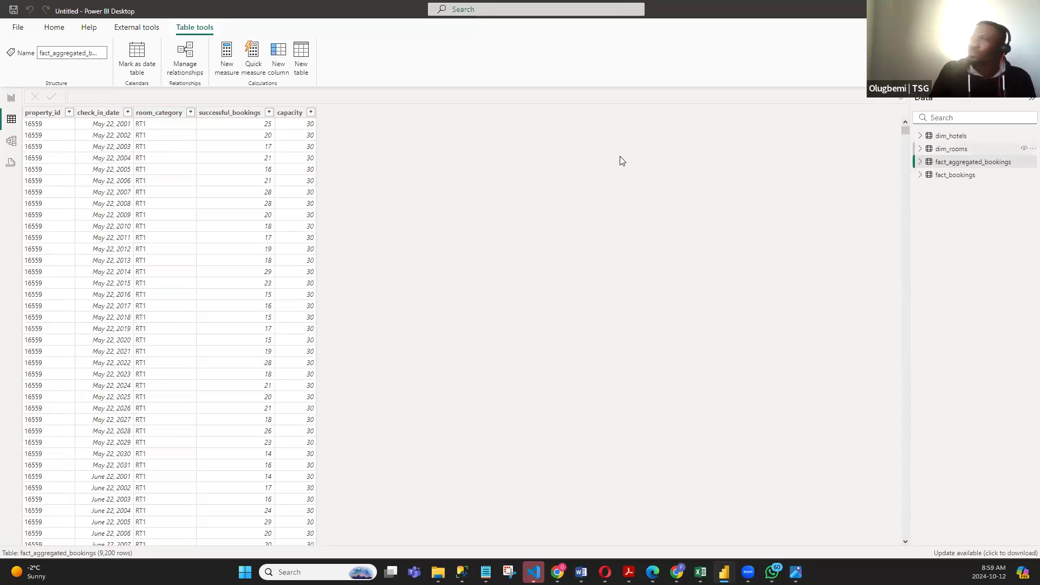
left_click(962, 162)
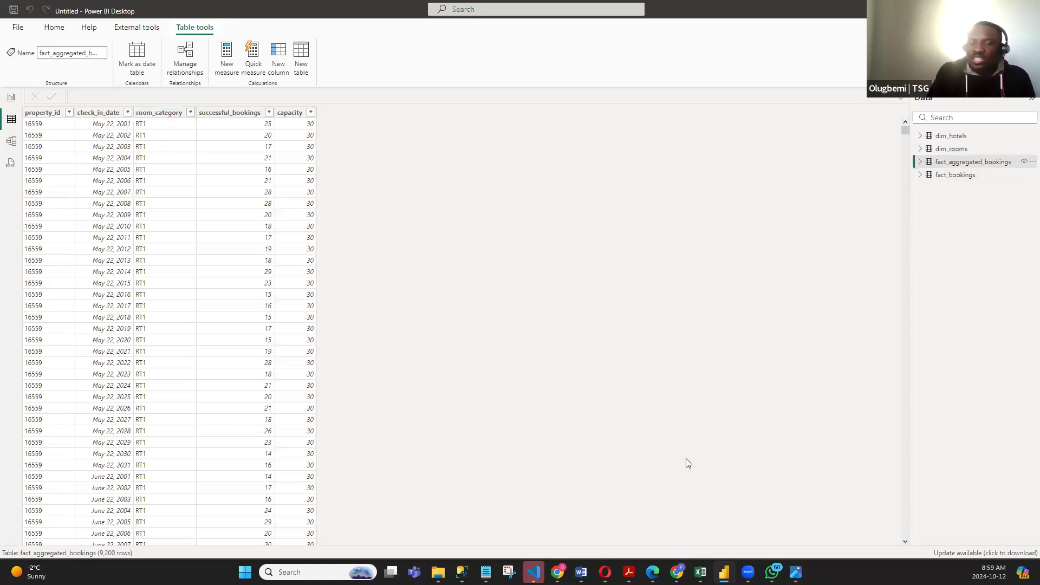
- Switch to the metadata notes in Notepad and read the column descriptions of the hotel, room and booking tables, especially room_id and room_category
left_click(485, 572)
scroll(205, 124, "up", 6)
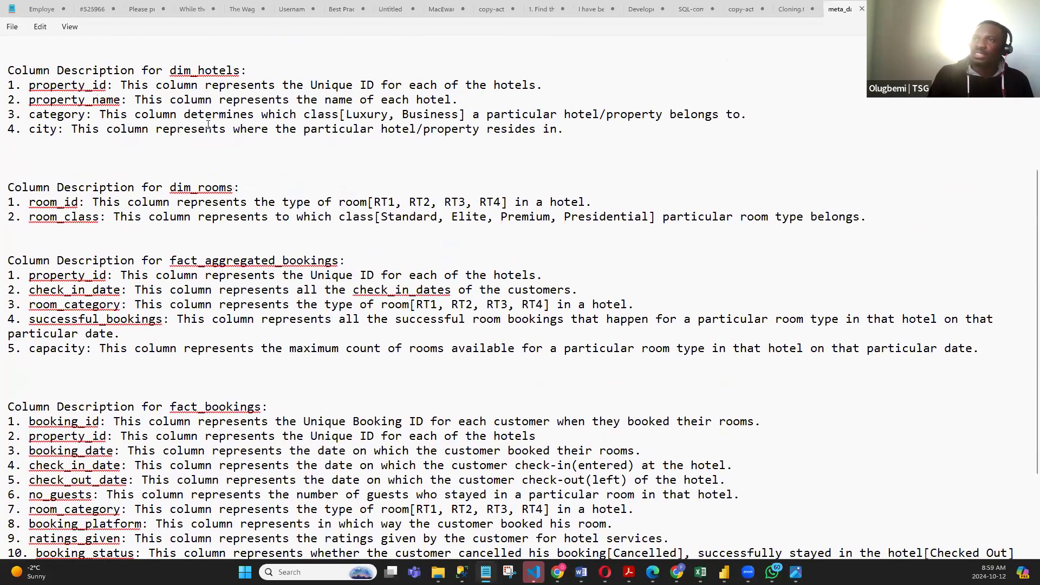
scroll(184, 122, "down", 3)
scroll(184, 122, "up", 2)
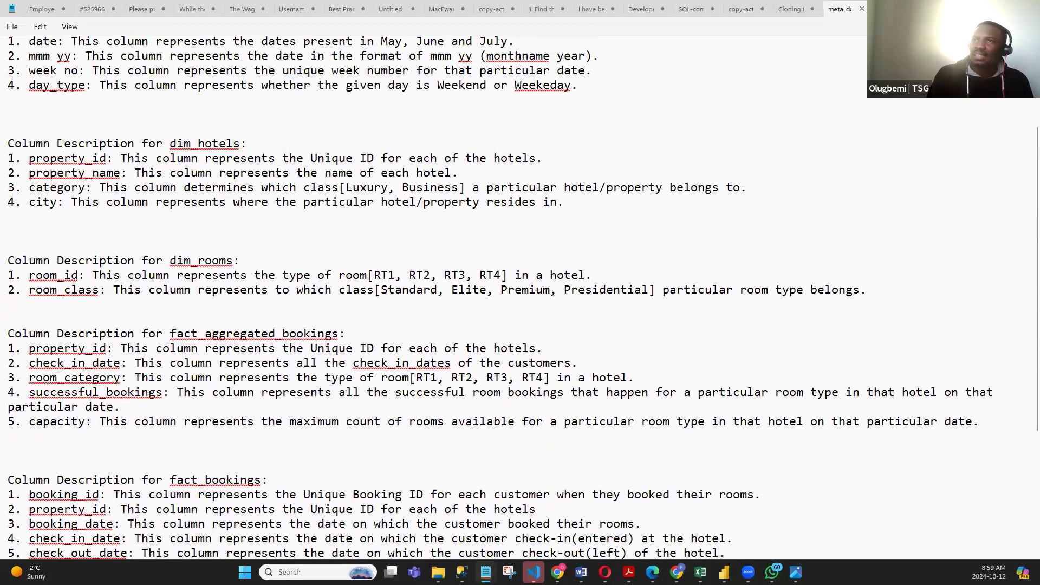
key("shift+Home")
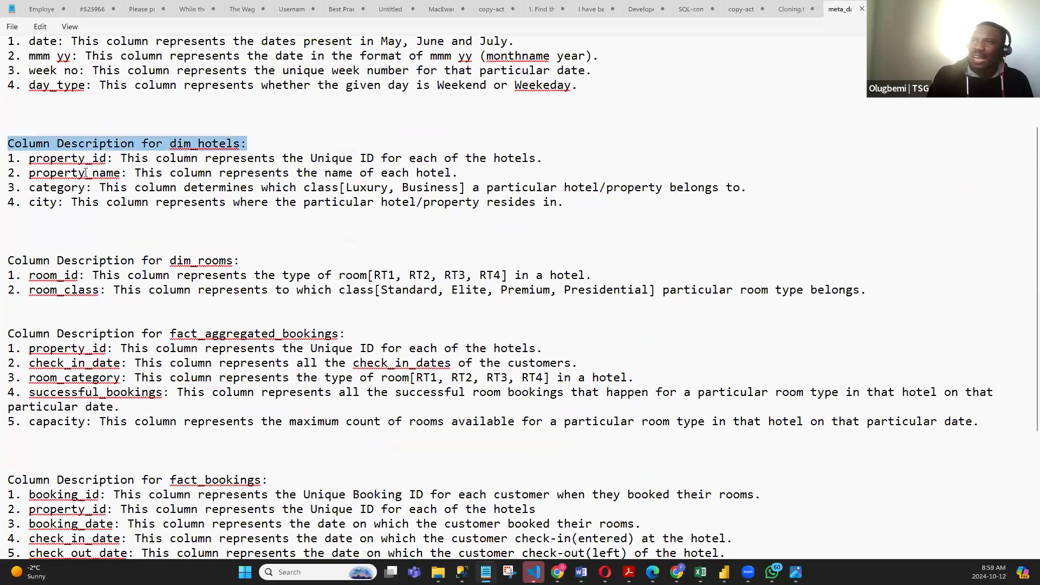
left_click(108, 158)
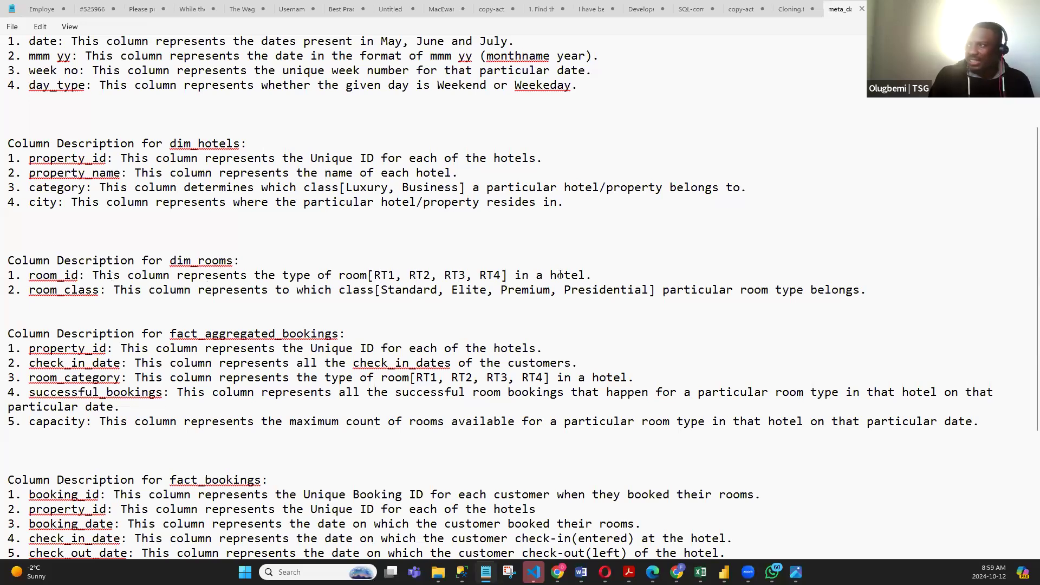
scroll(109, 260, "down", 2)
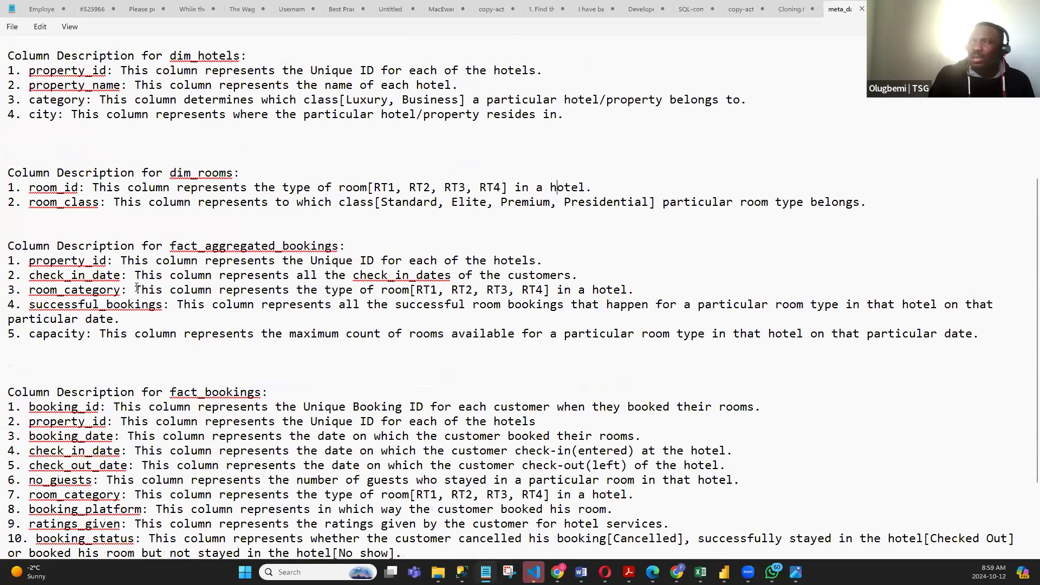
left_click(149, 291)
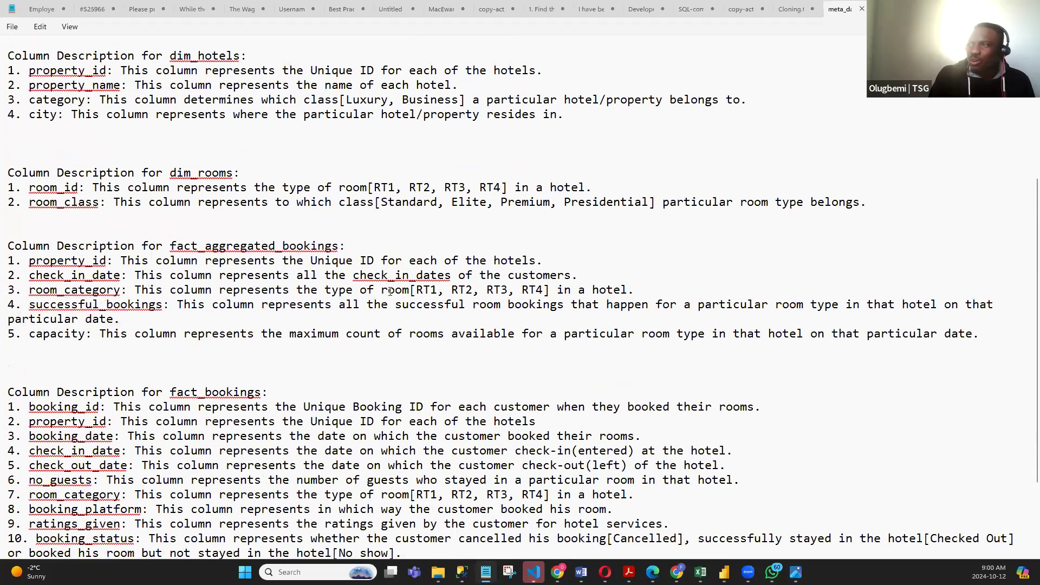
left_click(459, 289)
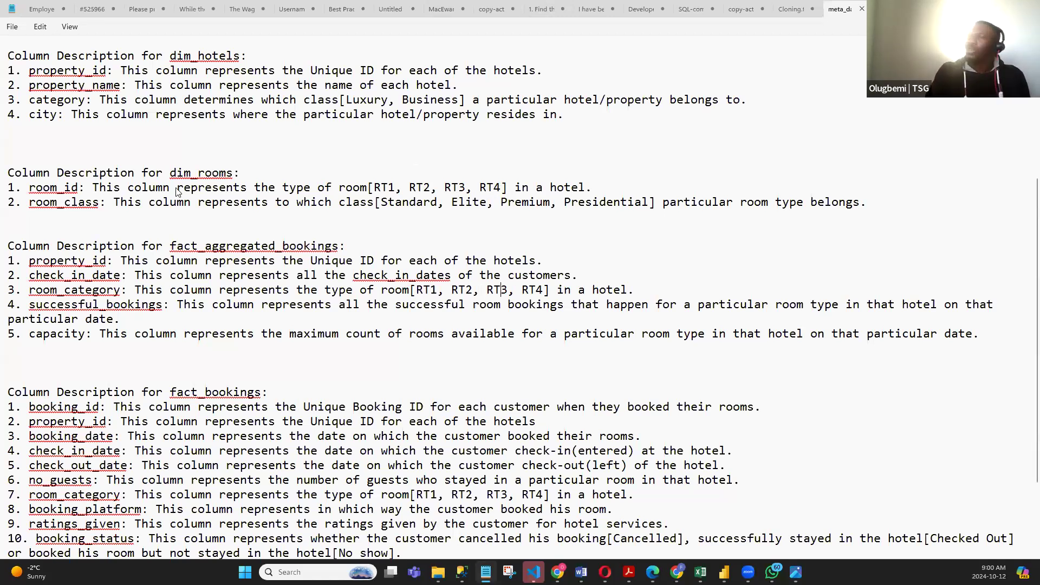
- Return to Power BI Desktop and check the room columns in dim_rooms, fact_aggregated_bookings and fact_bookings
key("alt+Tab")
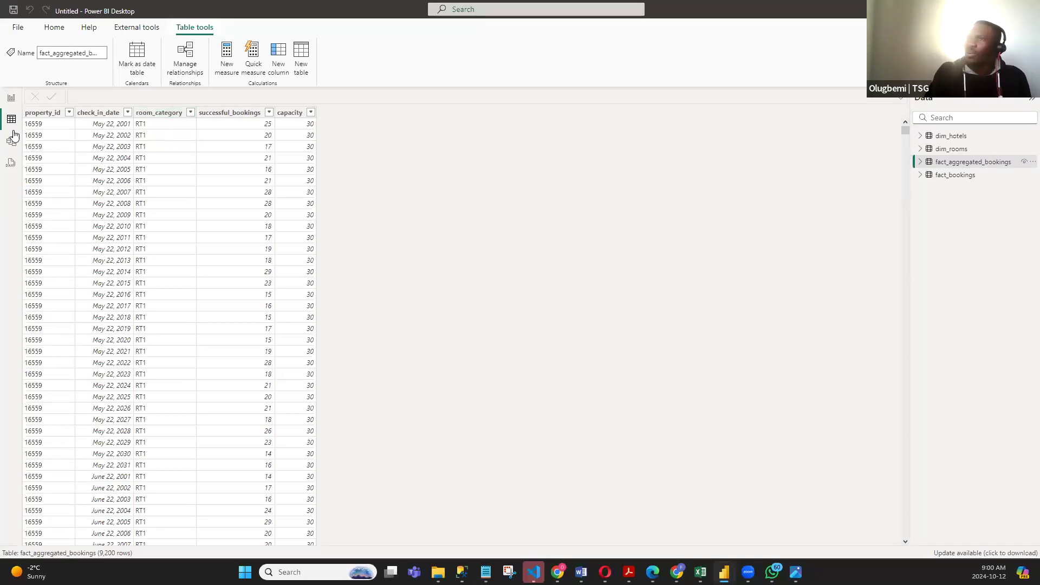
left_click(957, 150)
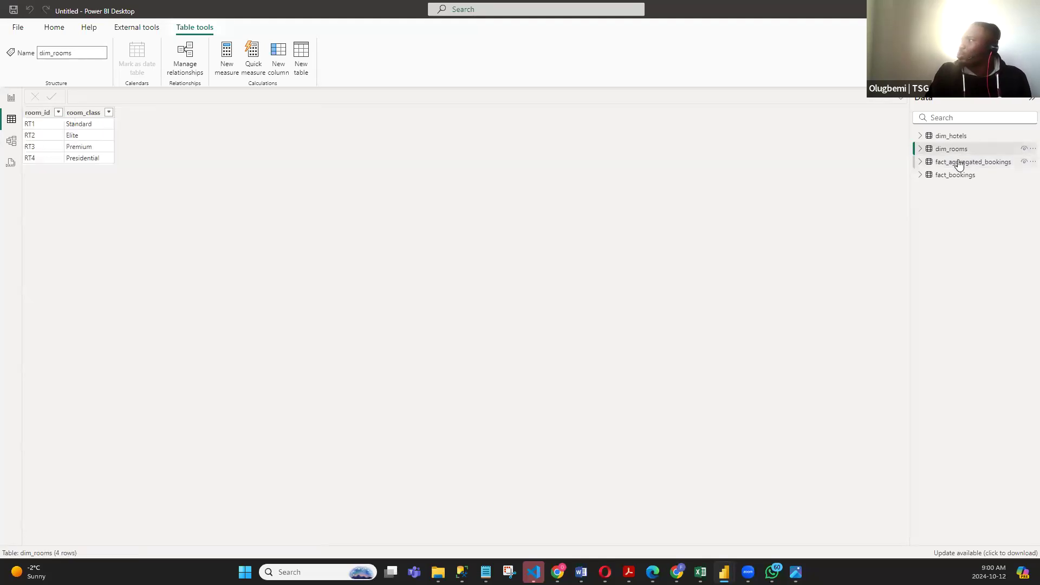
left_click(956, 162)
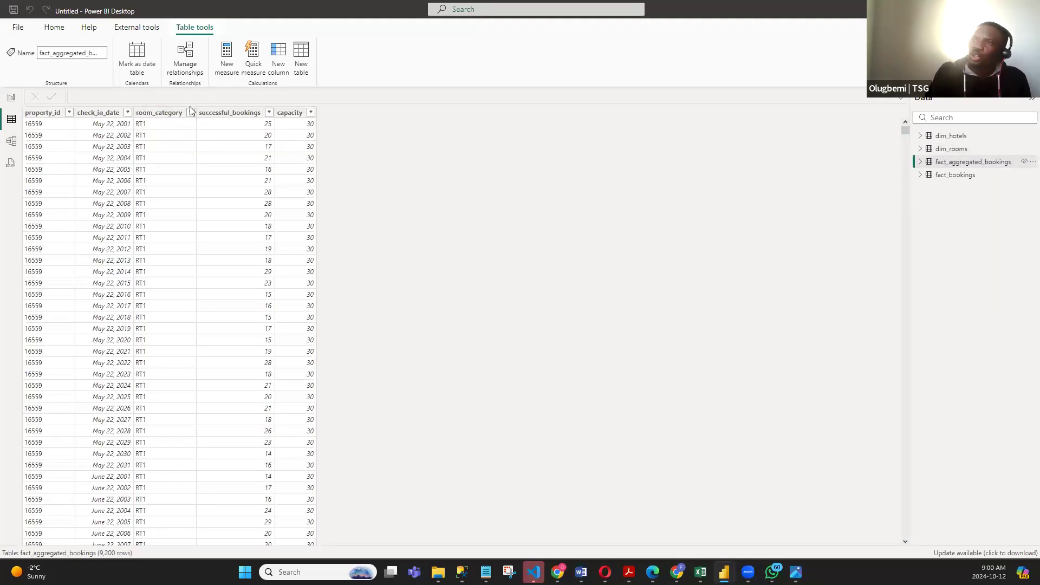
left_click(956, 175)
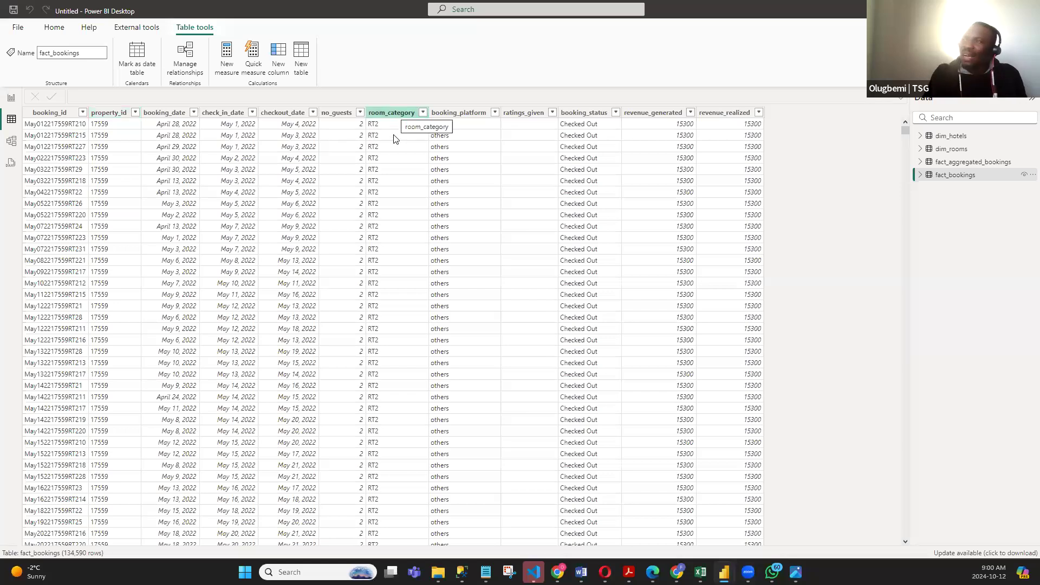
- In the data model, relate room_id in dim_rooms to room_category in fact_aggregated_bookings as an active one-to-many relationship with single cross-filter direction
left_click(12, 141)
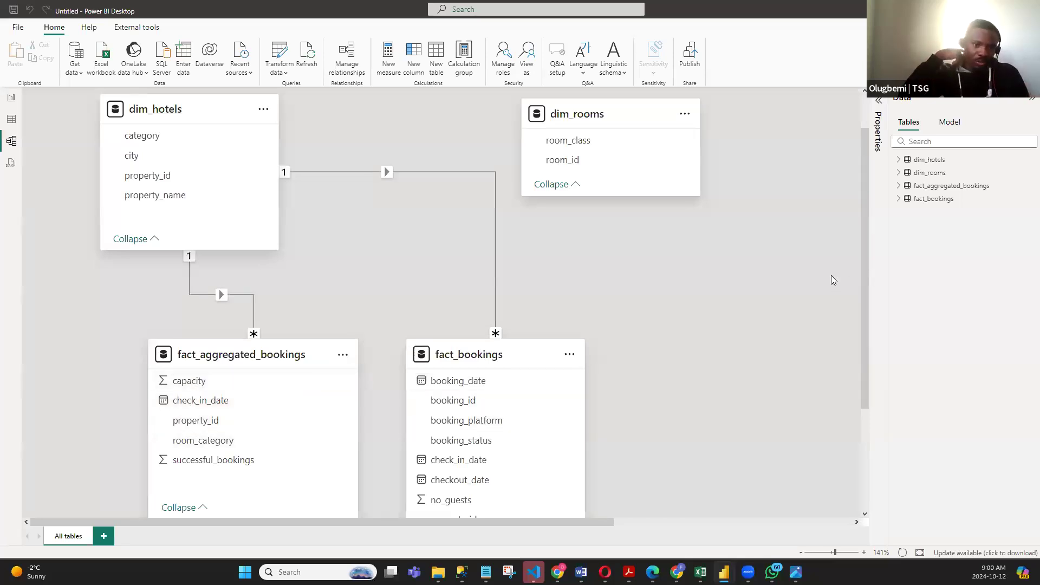
left_click_drag(655, 161, 258, 448)
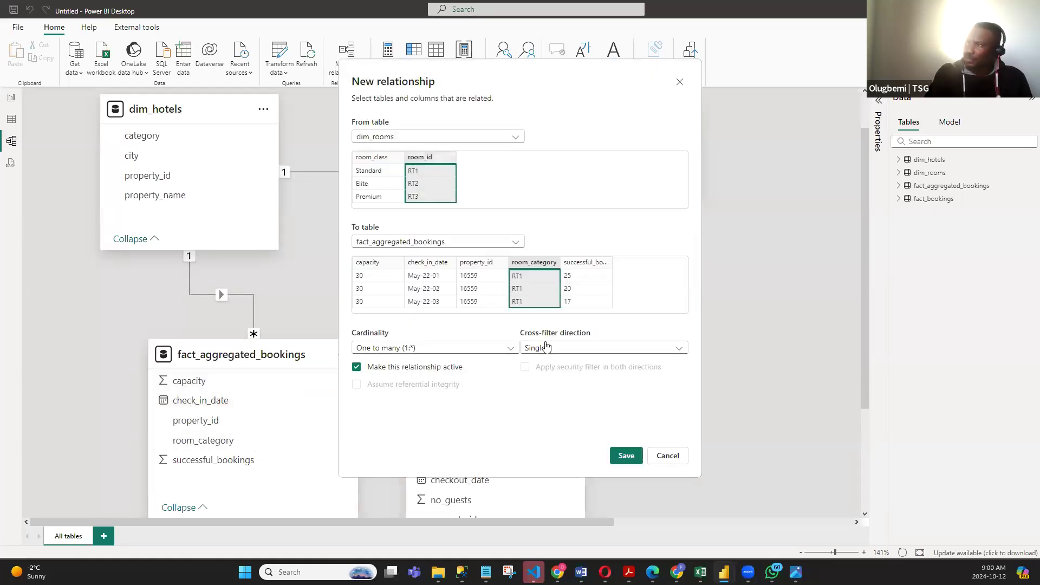
left_click(626, 455)
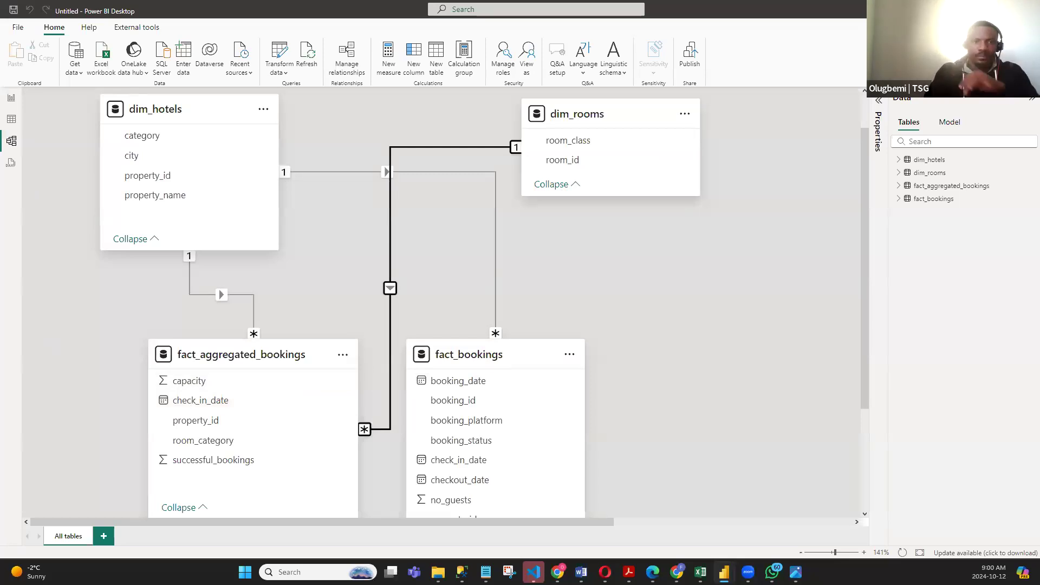
- Relate room_id in dim_rooms to room_category in fact_bookings as an active one-to-many relationship with single cross-filter direction
left_click_drag(570, 164, 572, 277)
scroll(565, 349, "down", 3)
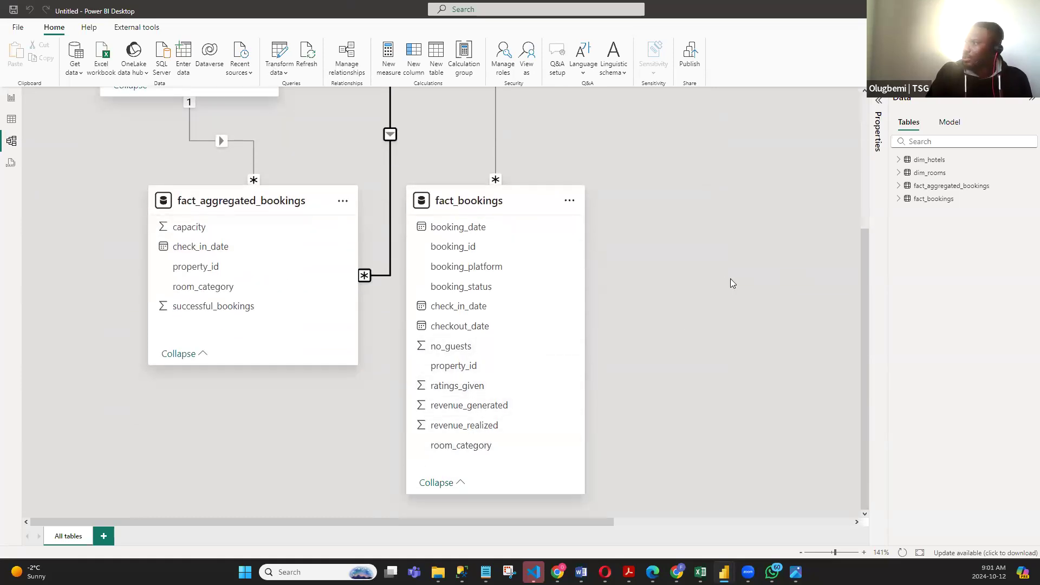
left_click(919, 552)
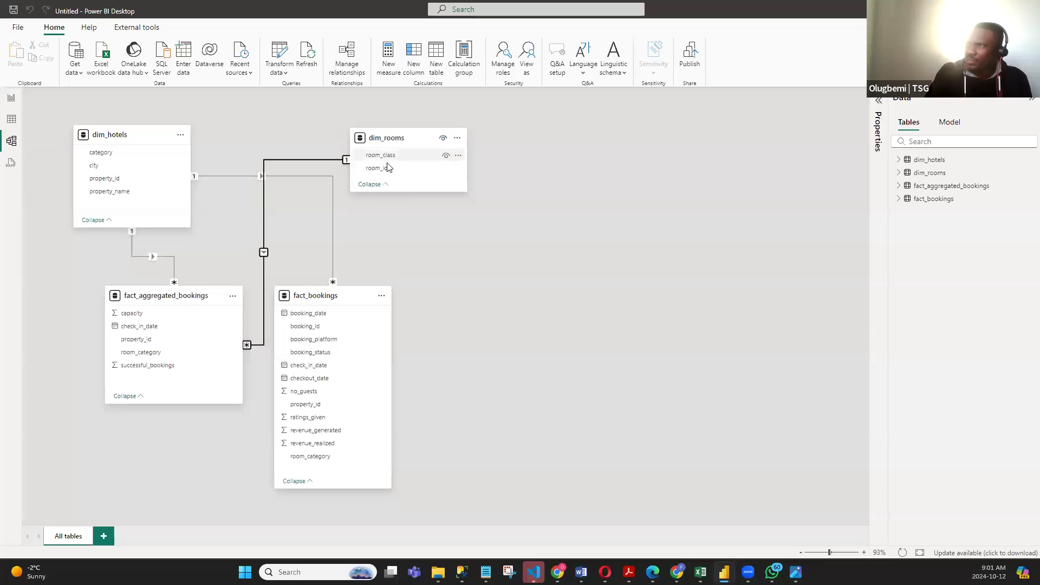
left_click_drag(388, 171, 356, 463)
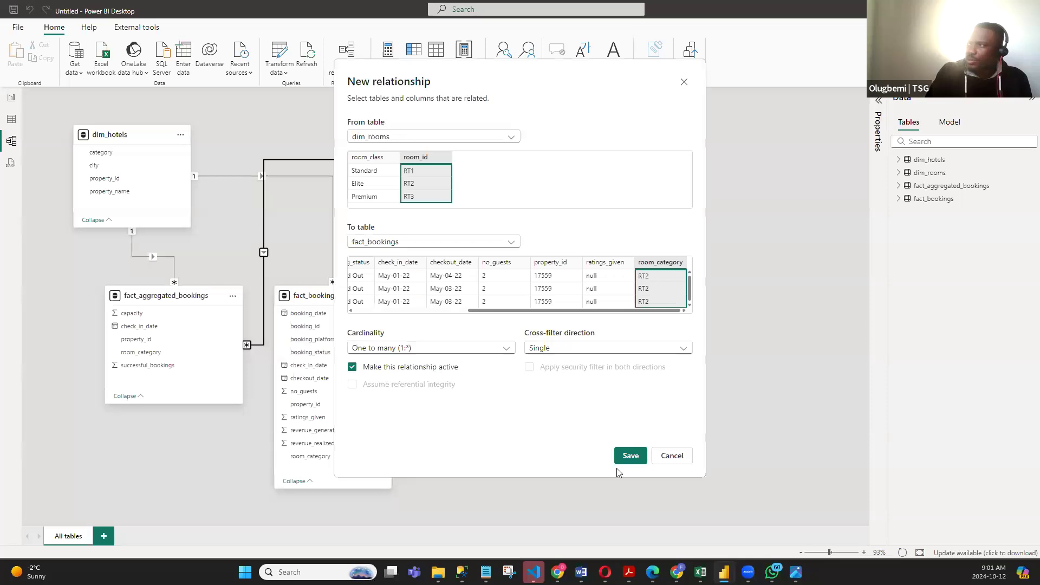
left_click(628, 456)
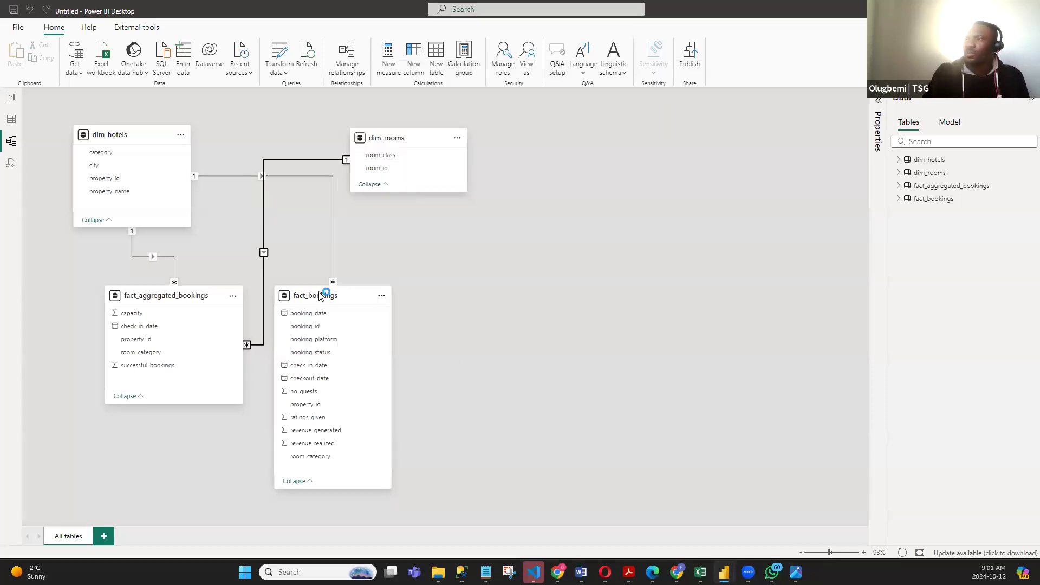
- Rearrange the fact_aggregated_bookings and fact_bookings cards side by side beneath the dimension tables so the relationship lines are easy to follow
left_click_drag(324, 299, 504, 297)
left_click_drag(186, 297, 162, 373)
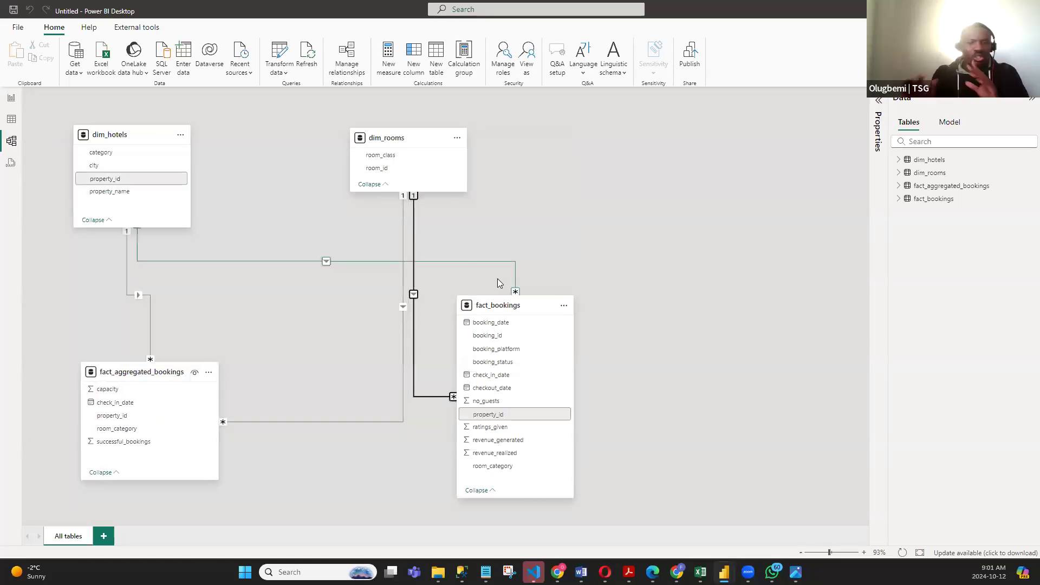
scroll(604, 217, "up", 3)
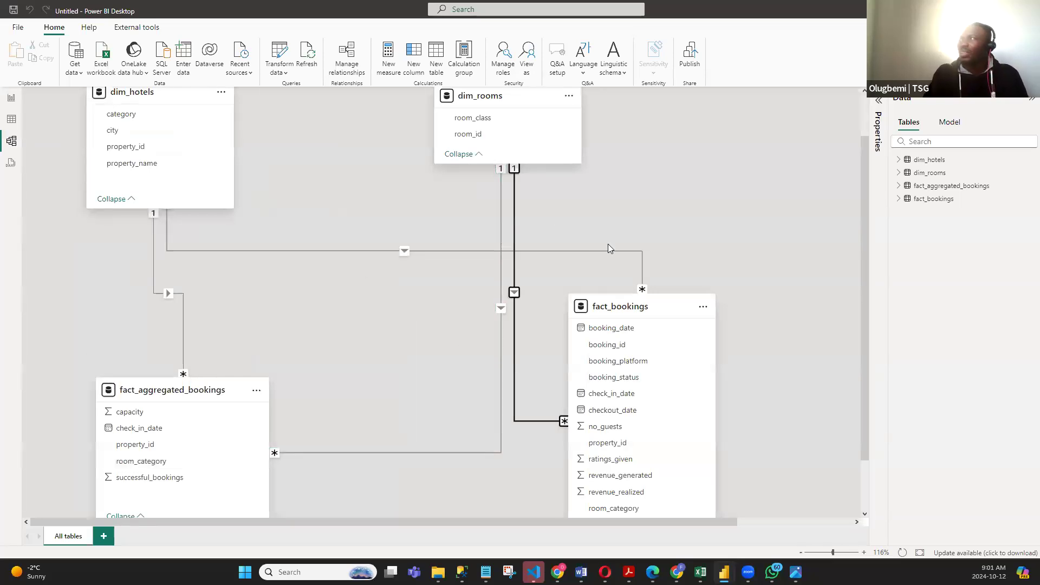
scroll(240, 326, "up", 1)
left_click_drag(211, 445, 231, 351)
left_click_drag(332, 312, 363, 280)
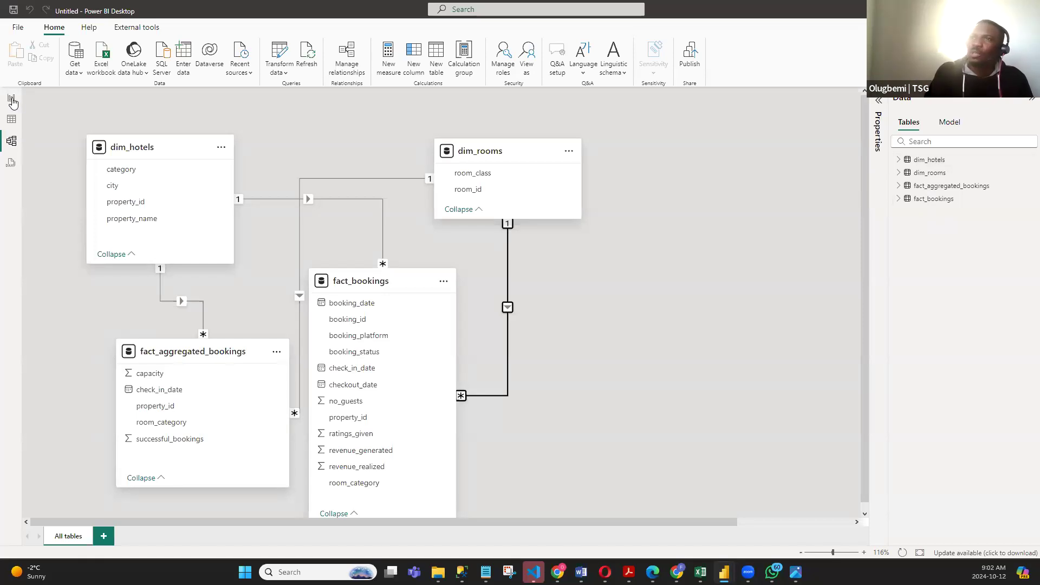
left_click(12, 120)
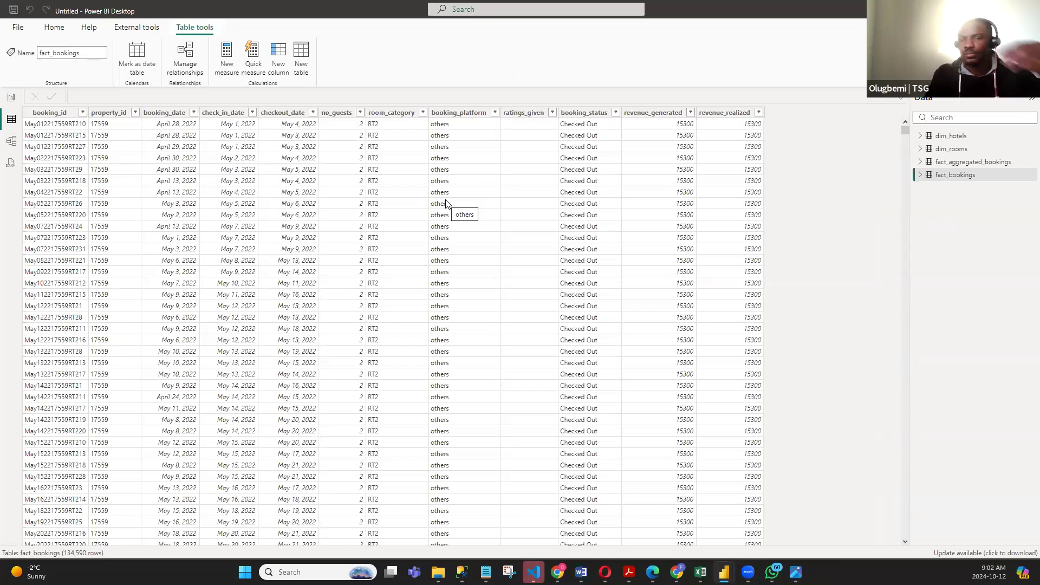
left_click(9, 100)
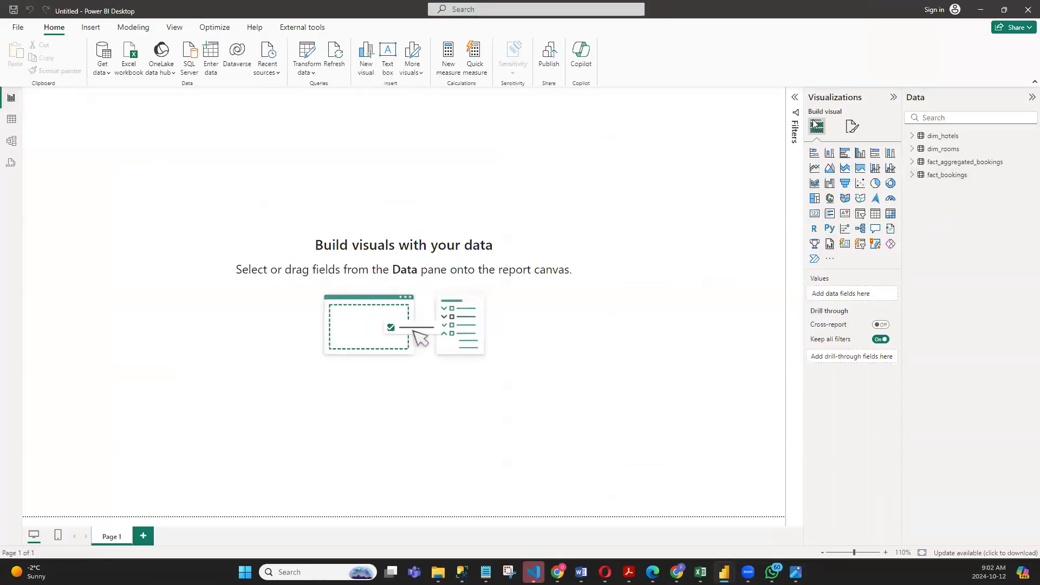
left_click(12, 119)
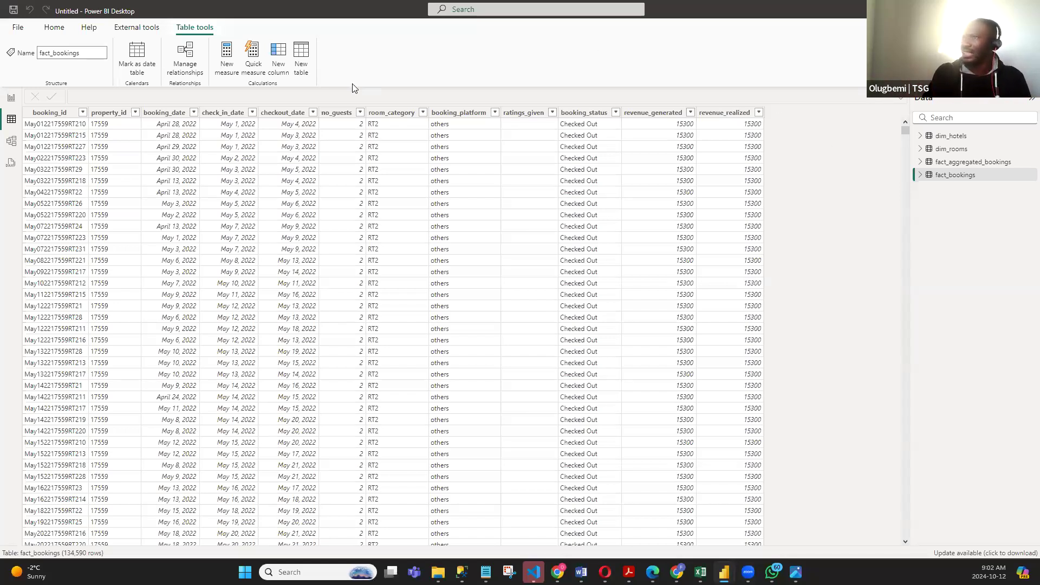
left_click(10, 99)
left_click(12, 121)
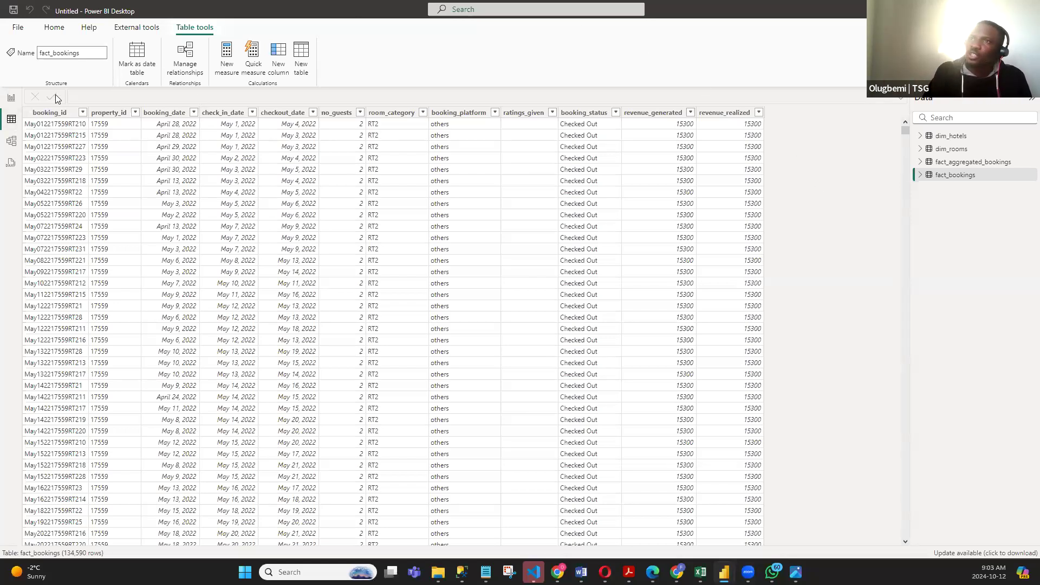
left_click(12, 98)
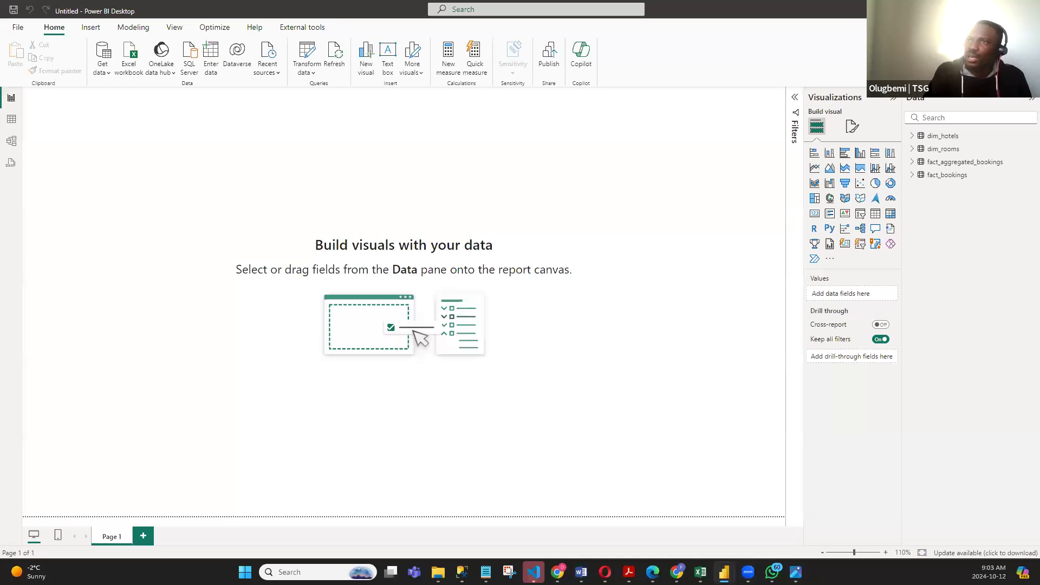
- Start a new calculated table from the table data and replace its default formula with the copied dim_date ADDCOLUMNS expression
left_click(11, 120)
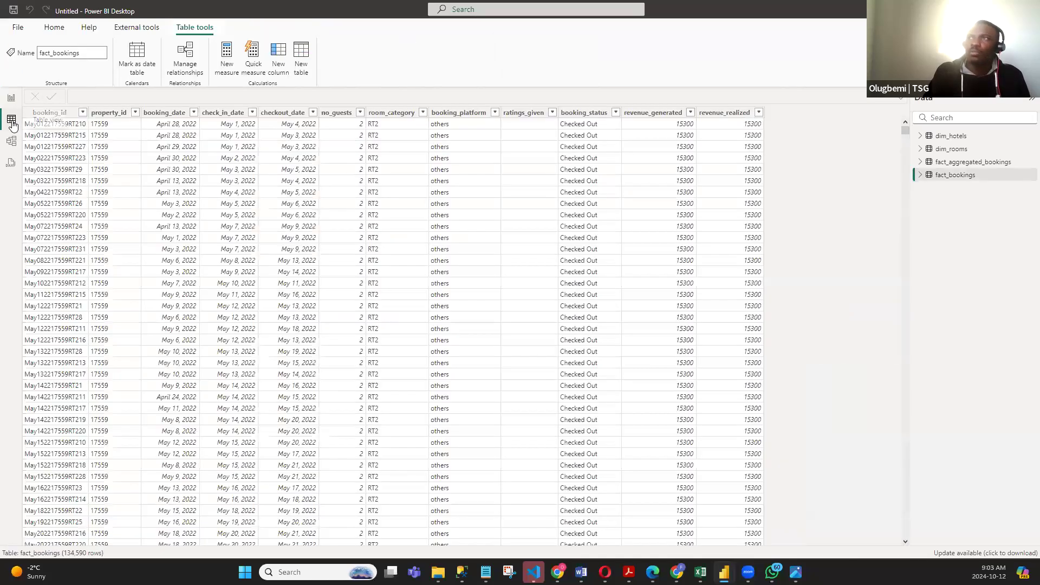
left_click(299, 56)
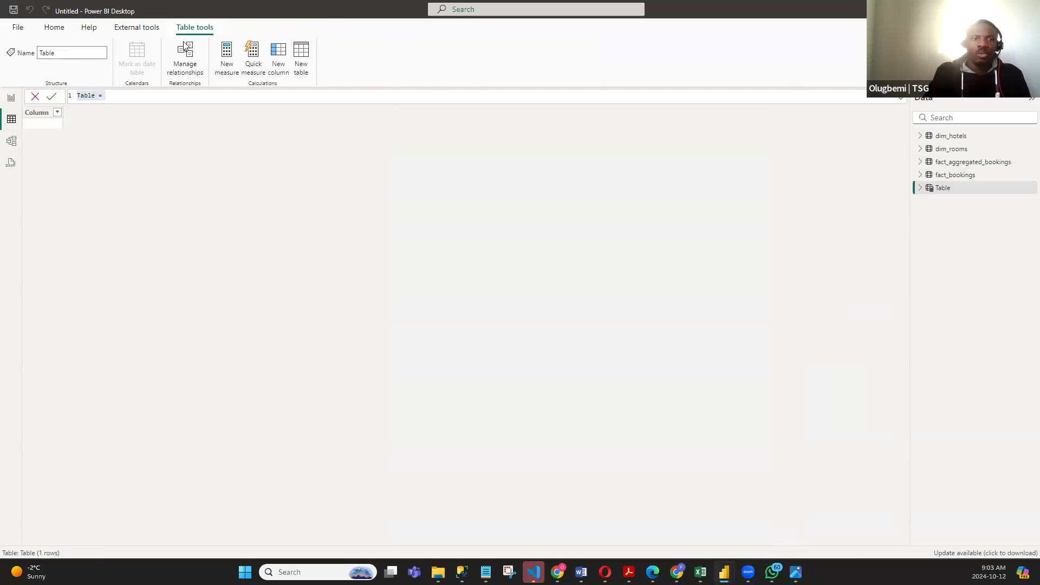
left_click(125, 96)
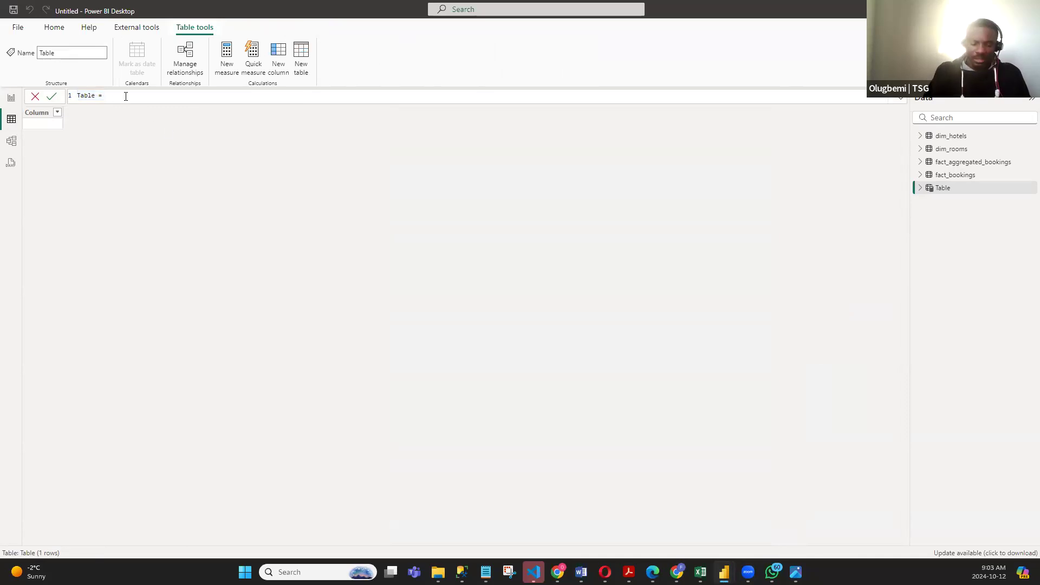
left_click_drag(107, 96, 52, 101)
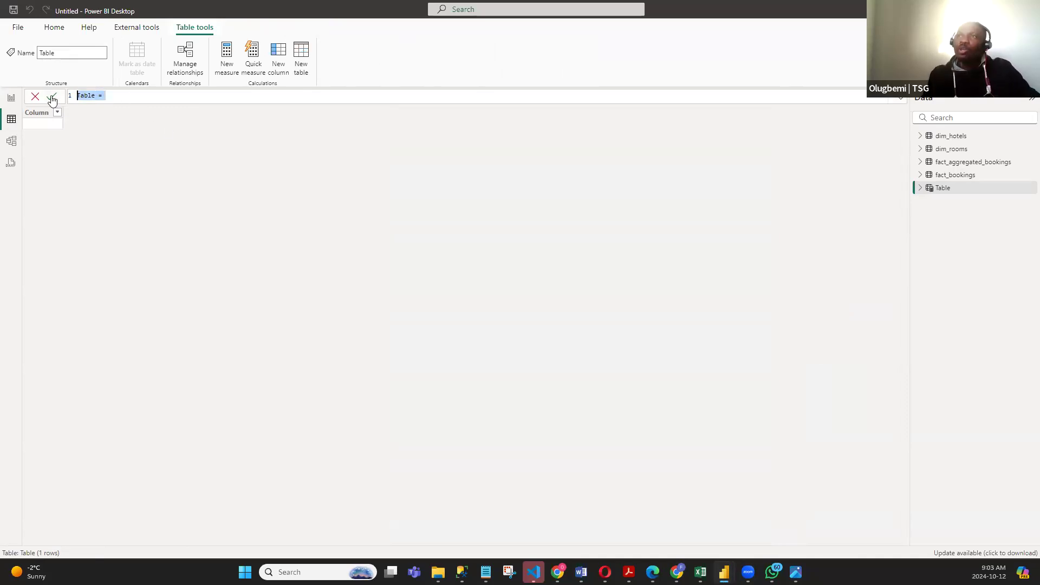
type("dim_date = ADDCOLUMNS(     CALENDARAUTO(),     \"Year\", YEAR([Date]),     \"WeekNum\", \"W \" & WEEKNUM([Date]),     \"WNo\", WEEKNUM([Date]),     \"DayofWeekNumber\", WEEKDAY([Date], 2),     \"DayType\", IF(WEEKDAY([Date], 2) IN {6, 7}, \"Weekend\", \"Weekday\") )")
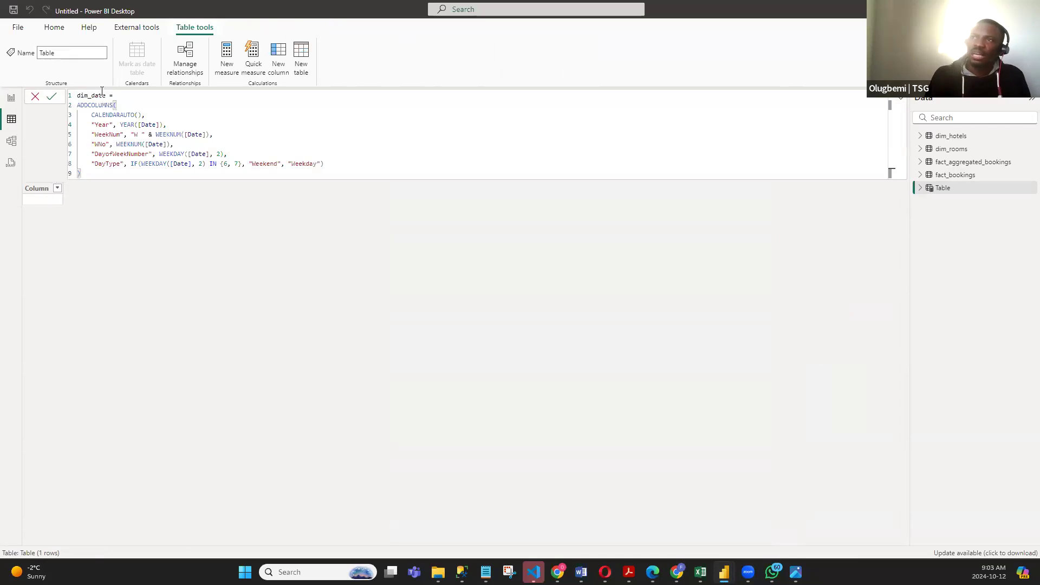
- Examine the dim_date formula line by line: the table name, CALENDARAUTO, and the Year, WeekNum and WNo column definitions
left_click_drag(110, 95, 63, 98)
left_click(178, 105)
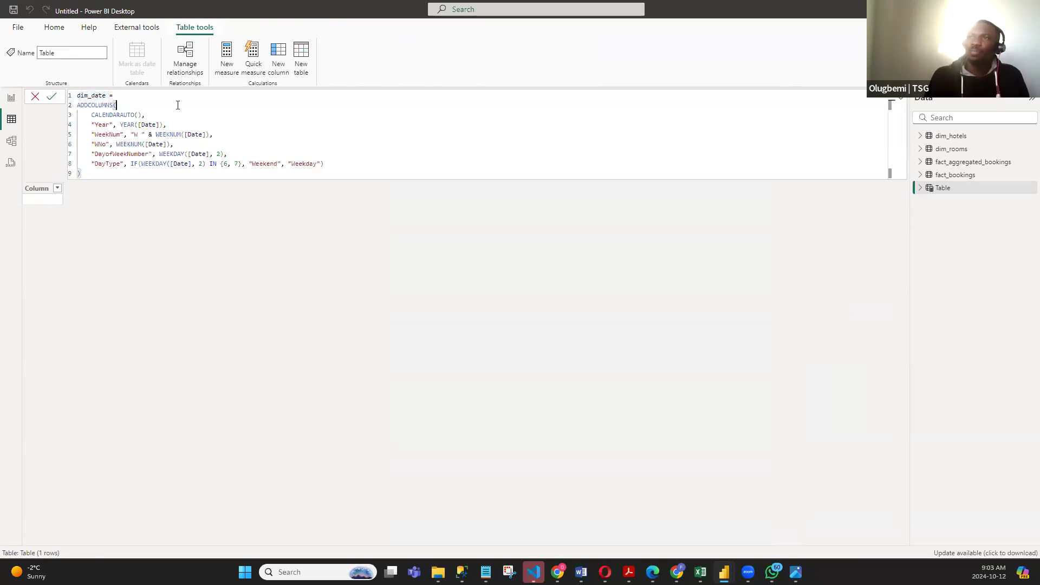
double_click(104, 114)
left_click(145, 114)
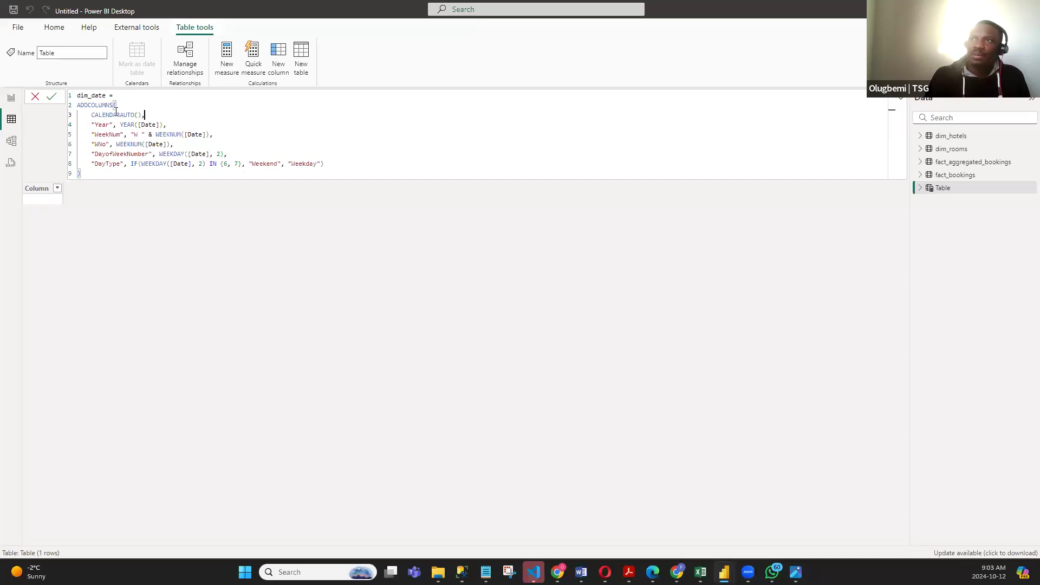
left_click(102, 125)
left_click(112, 135)
left_click(99, 144)
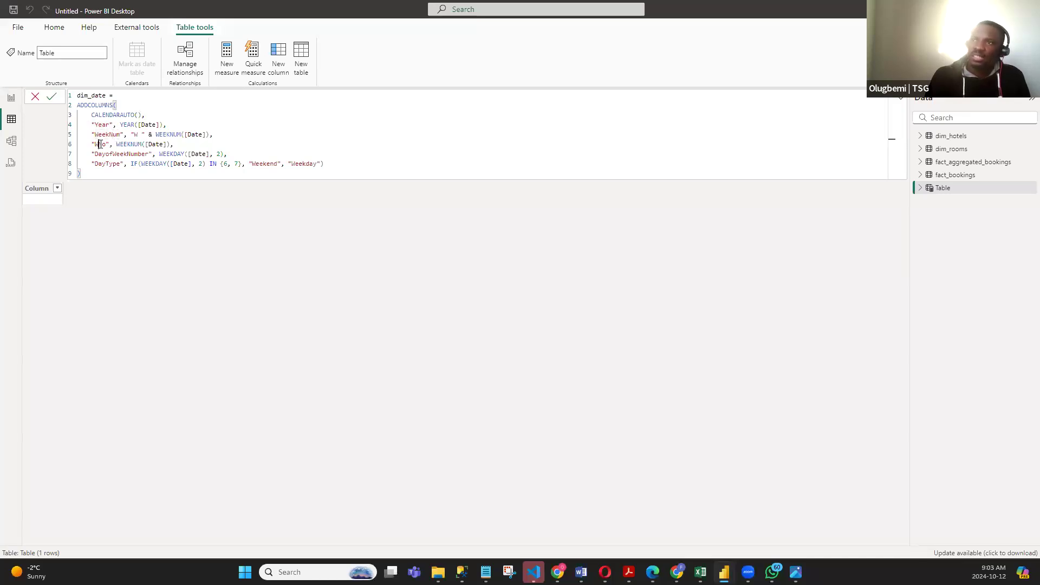
left_click(161, 143)
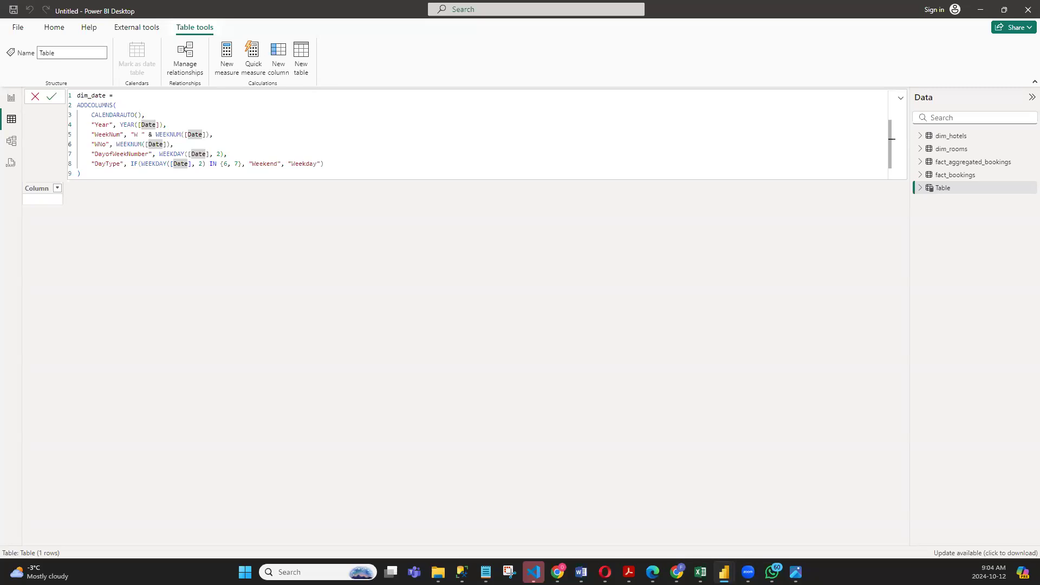
- Select the whole dim_date formula and discard the uncommitted calculated table
key("super")
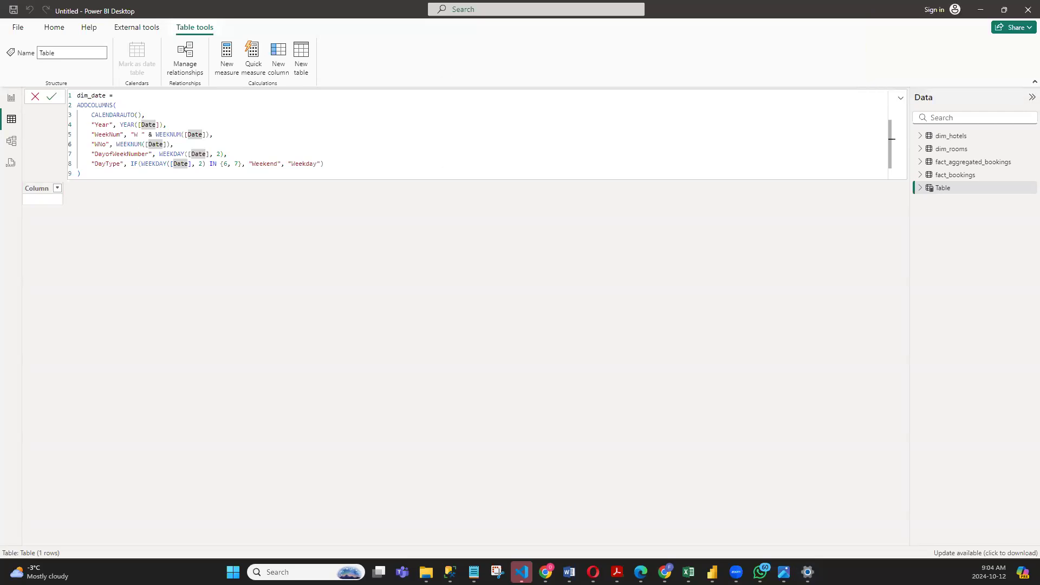
left_click(267, 105)
left_click_drag(99, 172, 52, 90)
key("ctrl+c")
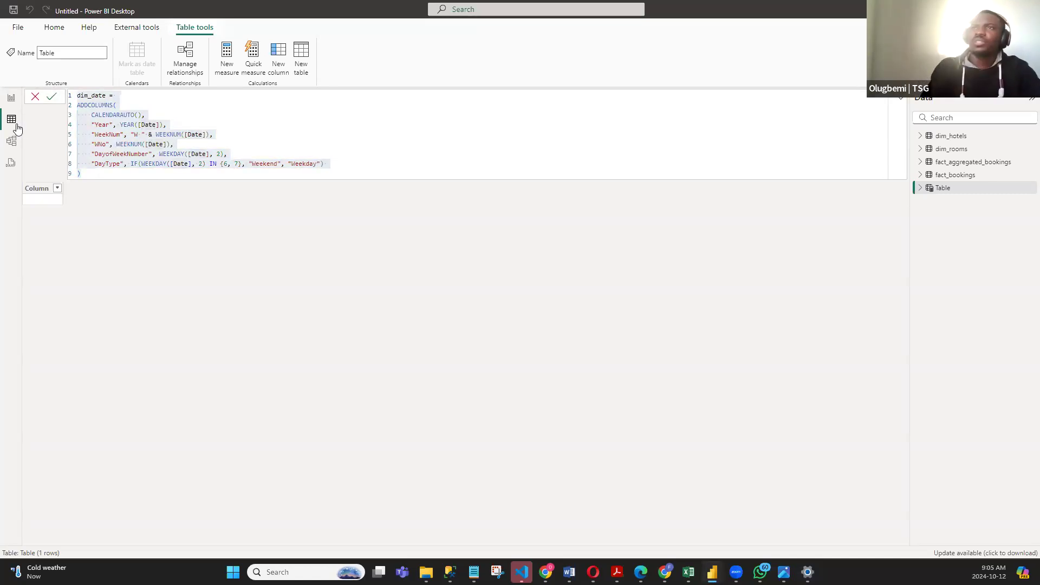
left_click(35, 97)
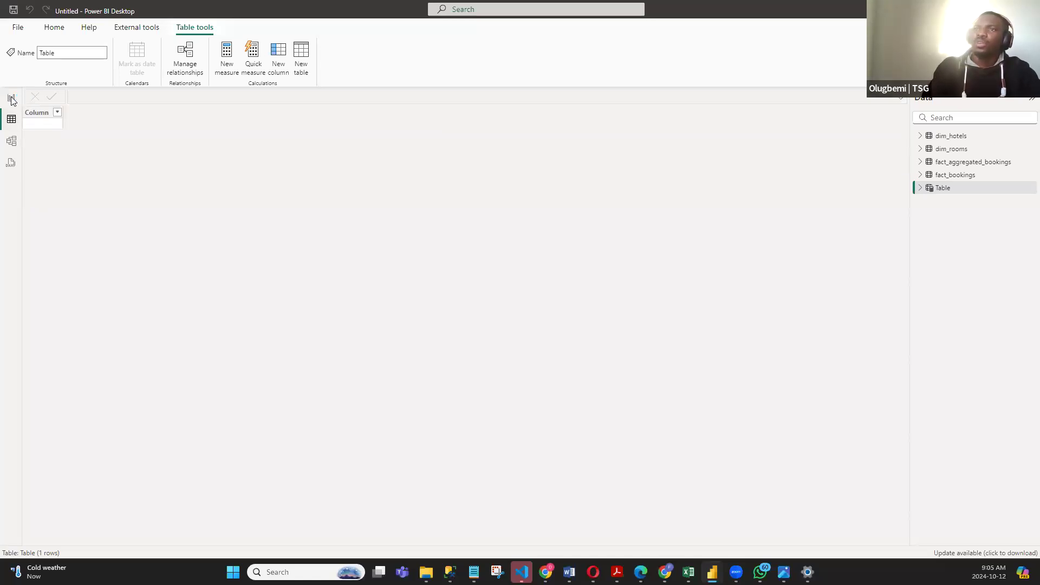
left_click(11, 98)
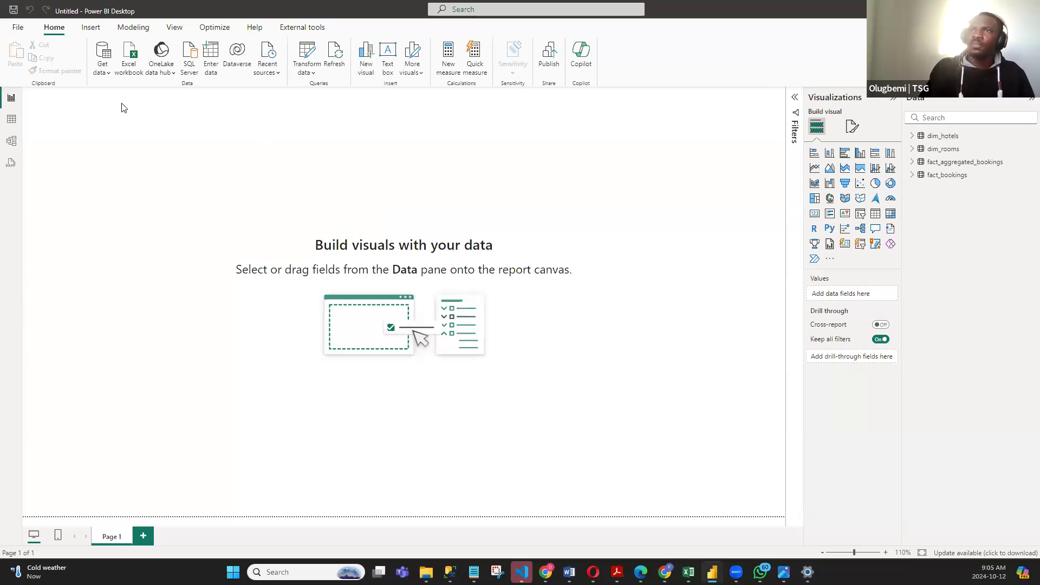
left_click(14, 122)
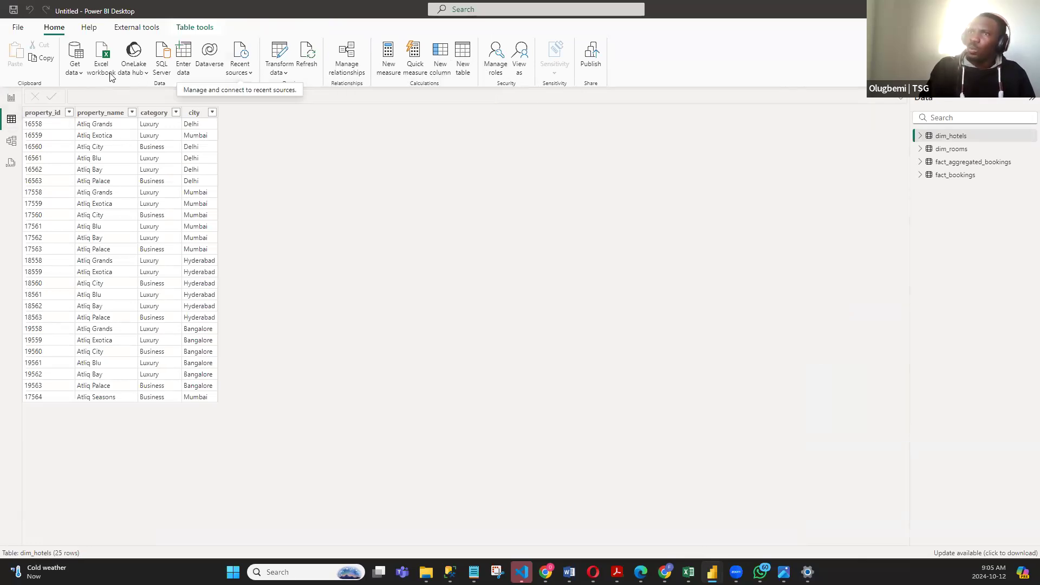
left_click(11, 98)
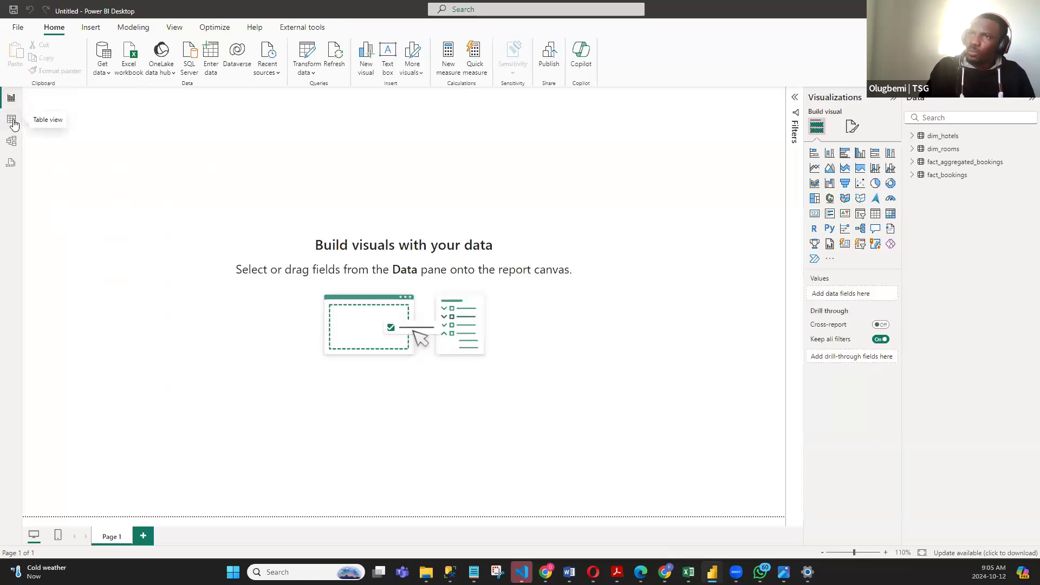
- Create a calculated table dim_date using ADDCOLUMNS over CALENDARAUTO() with the columns Year, WeekNum, WNo, DayofWeekNumber and DayType, pasting the copied formula
left_click(15, 123)
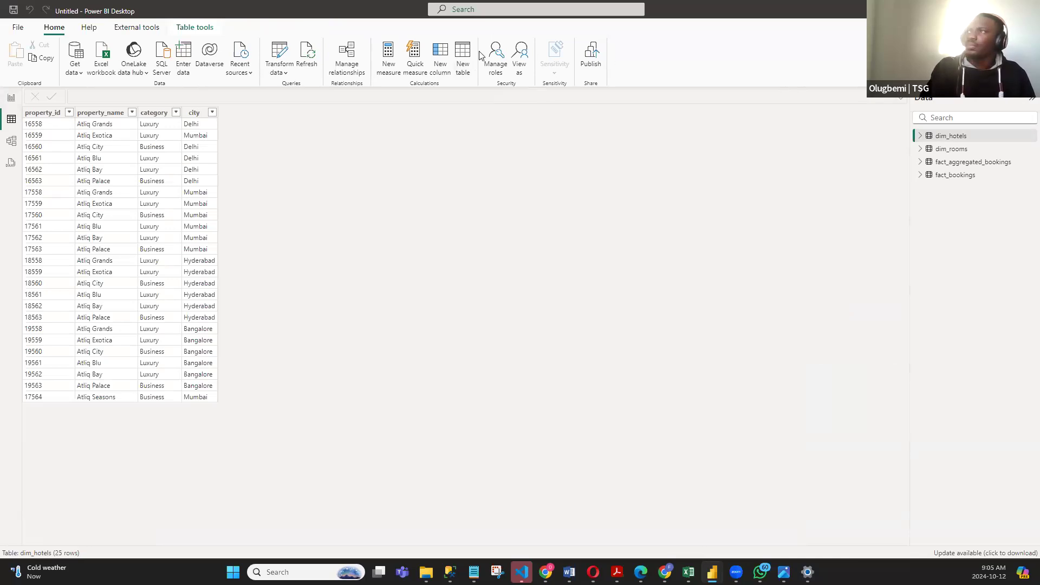
left_click(461, 52)
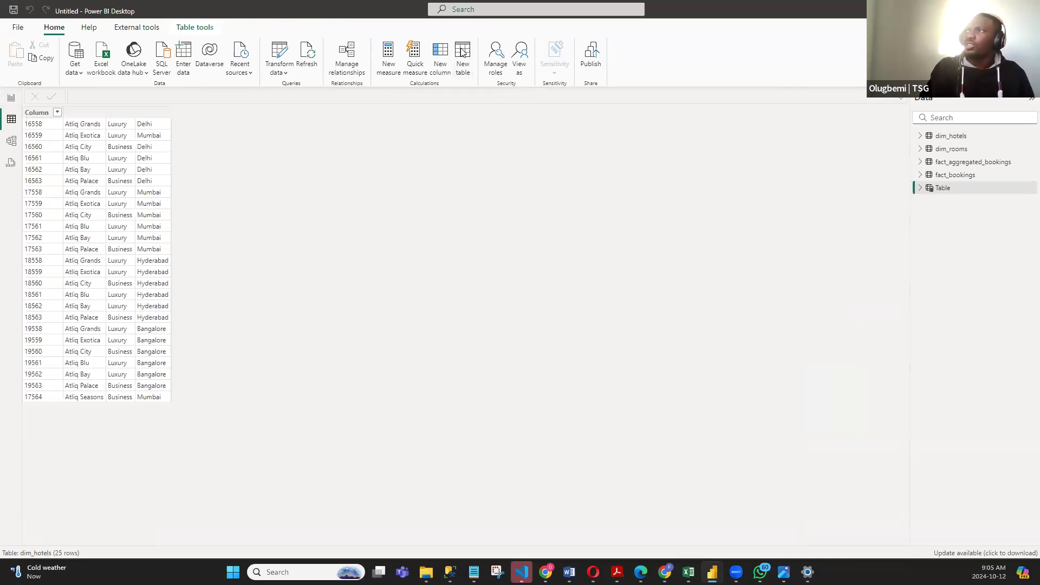
left_click(134, 95)
left_click_drag(135, 95, 71, 94)
left_click(123, 94)
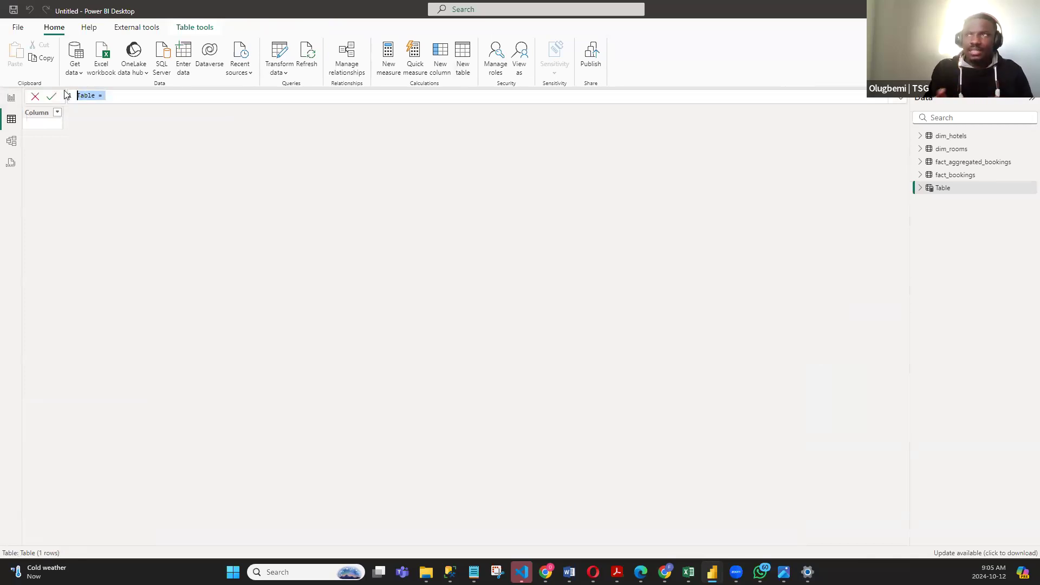
key("BackSpace")
key("ctrl+v")
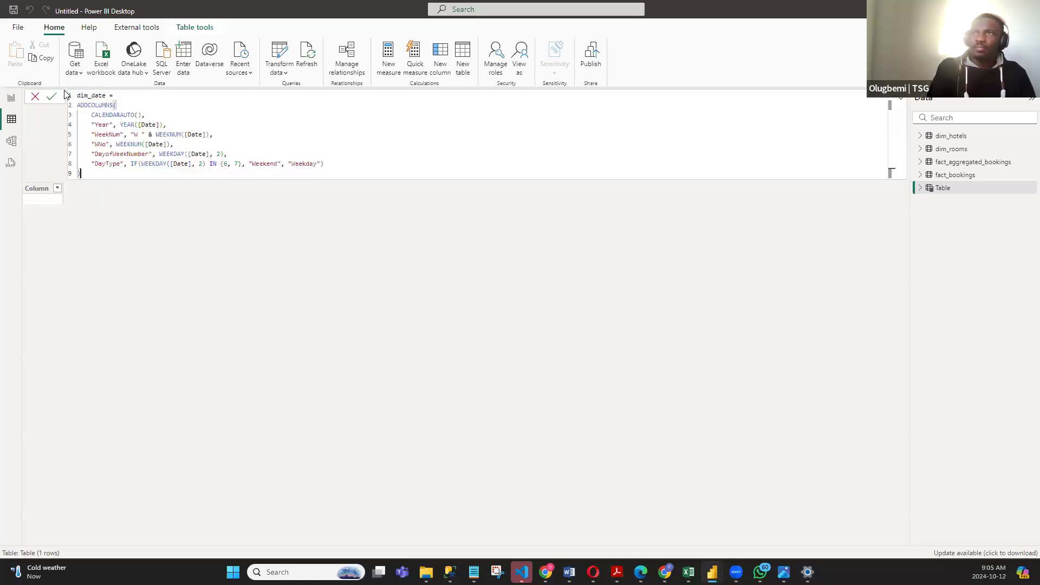
left_click(51, 96)
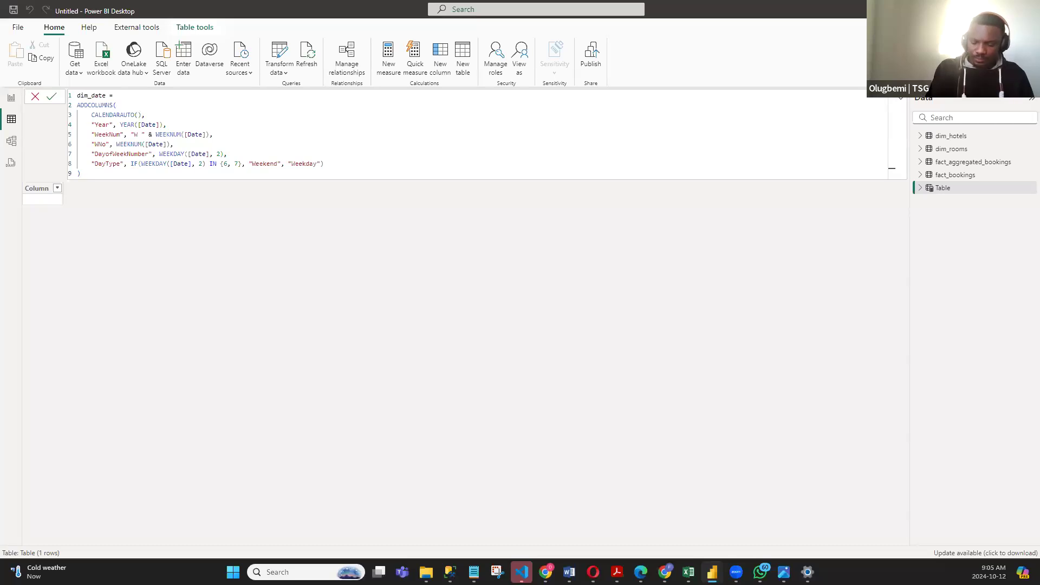
- Commit the pasted dim_date formula so the calendar table is added to the model
left_click(220, 115)
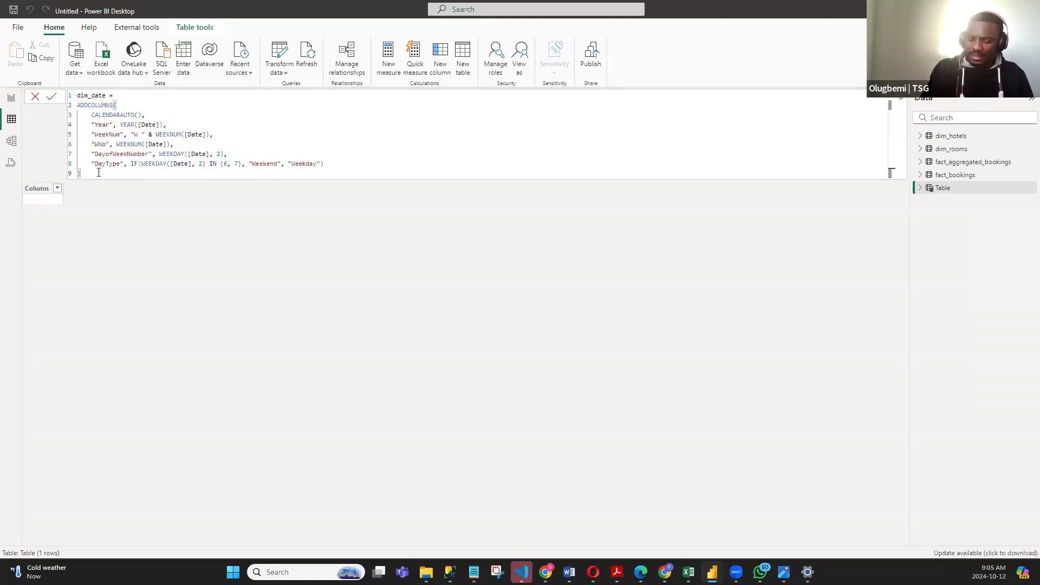
key("Return")
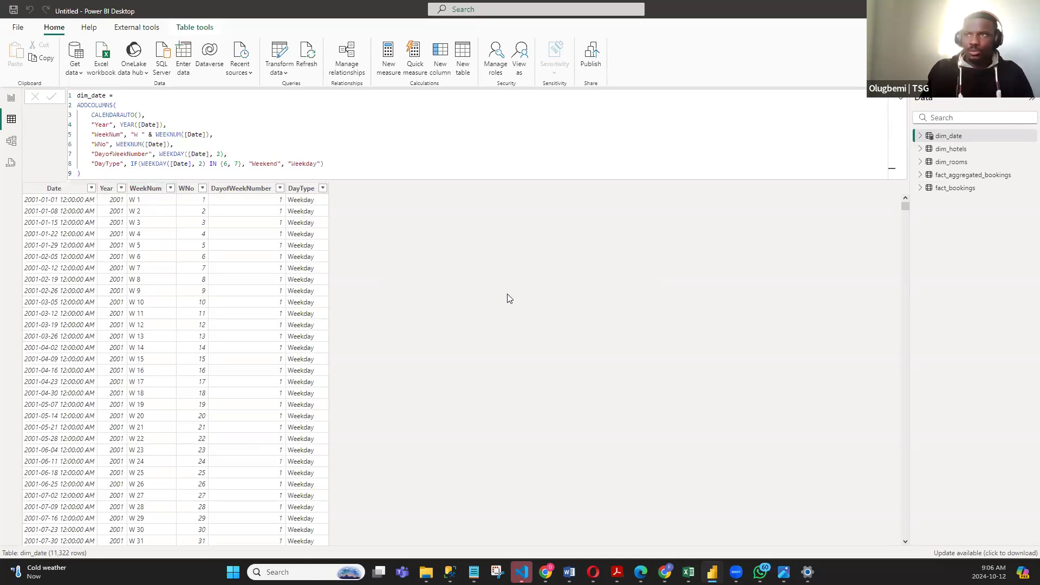
- Examine the dim_date table's columns one by one: Date, Year, WeekNum, WNo, DayofWeekNumber and DayType
left_click(66, 191)
left_click(108, 191)
left_click(149, 191)
left_click(185, 191)
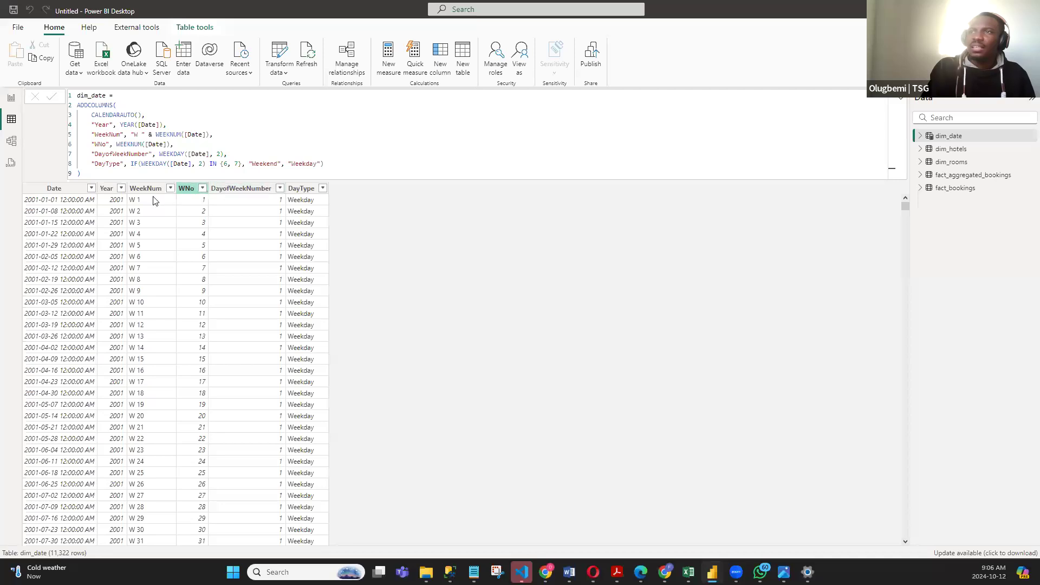
left_click(241, 194)
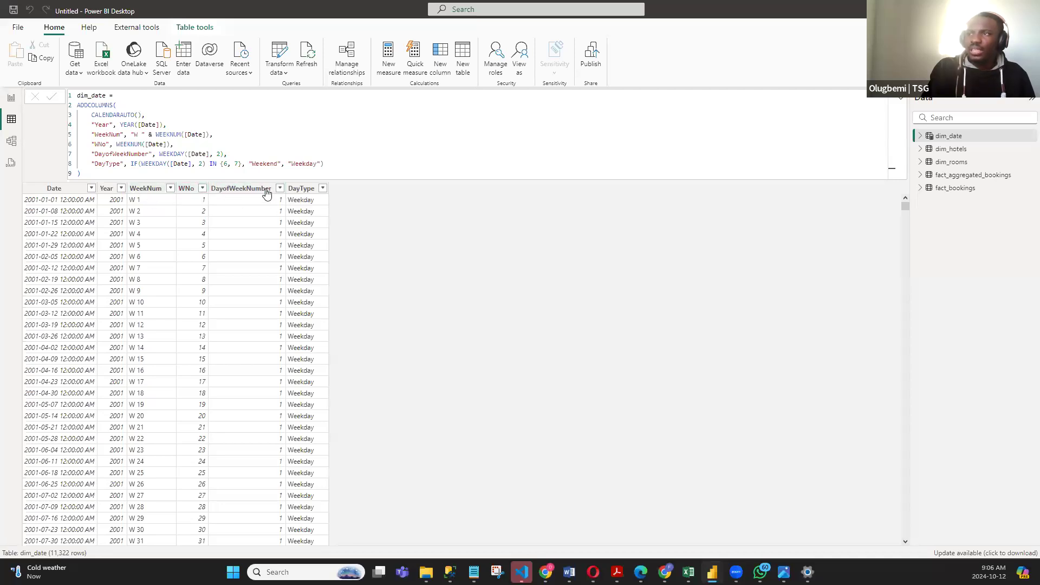
left_click(306, 193)
left_click(548, 252)
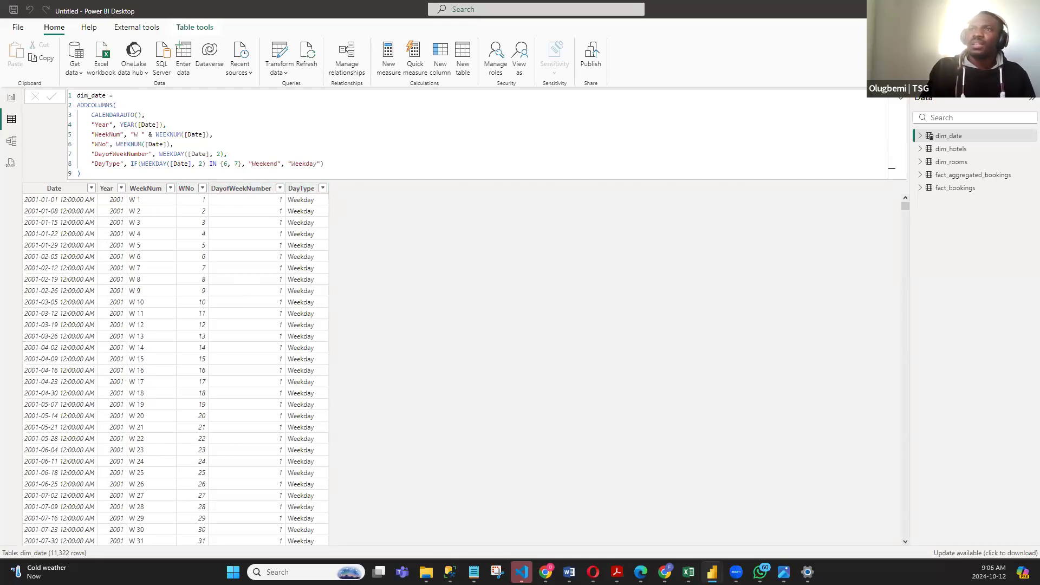
- Go to the blank report page, glance at the table column descriptions in Notepad, and return to Power BI Desktop
left_click(11, 99)
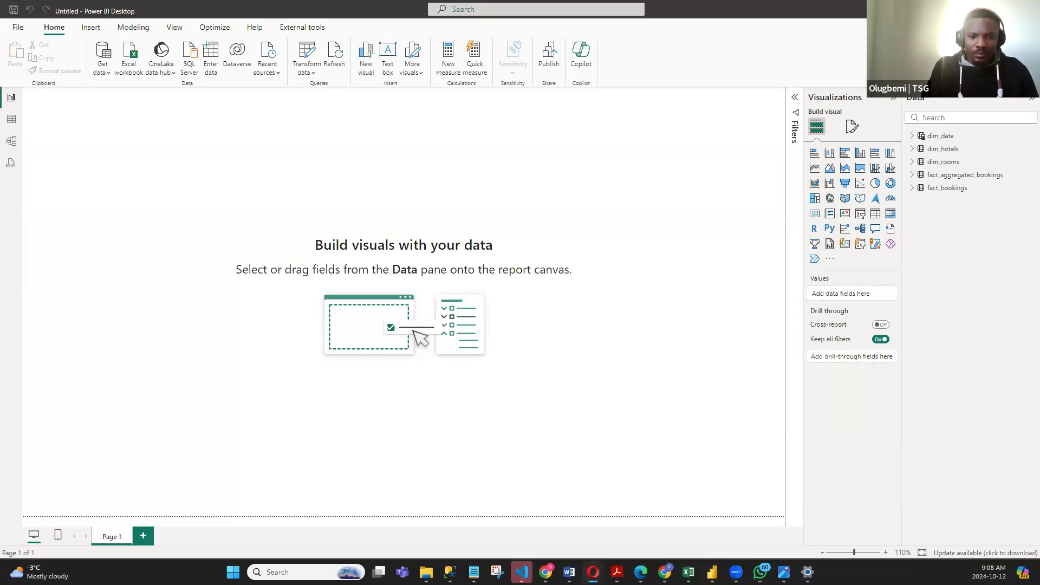
key("alt+Tab")
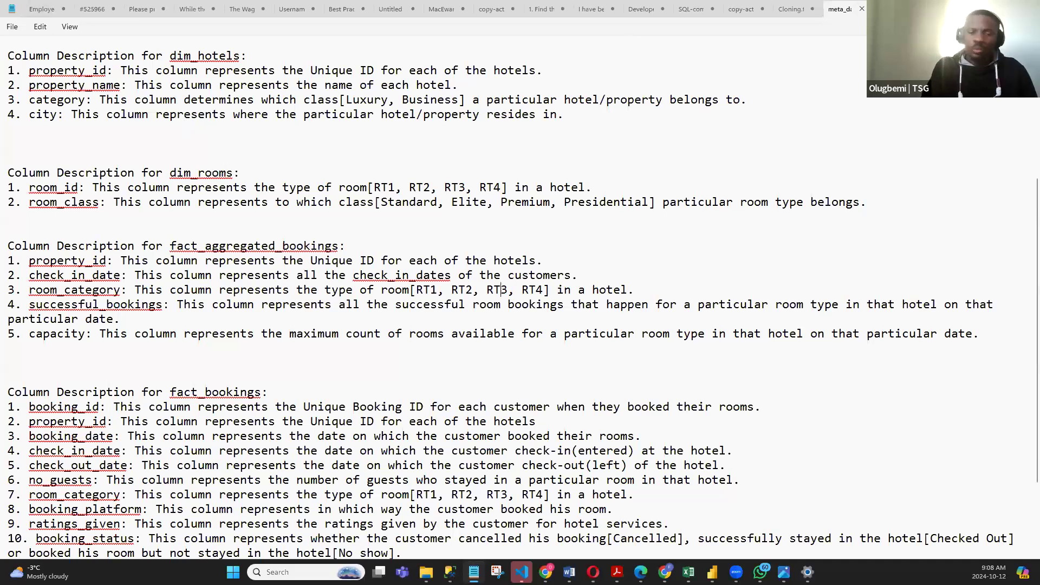
key("alt+Tab")
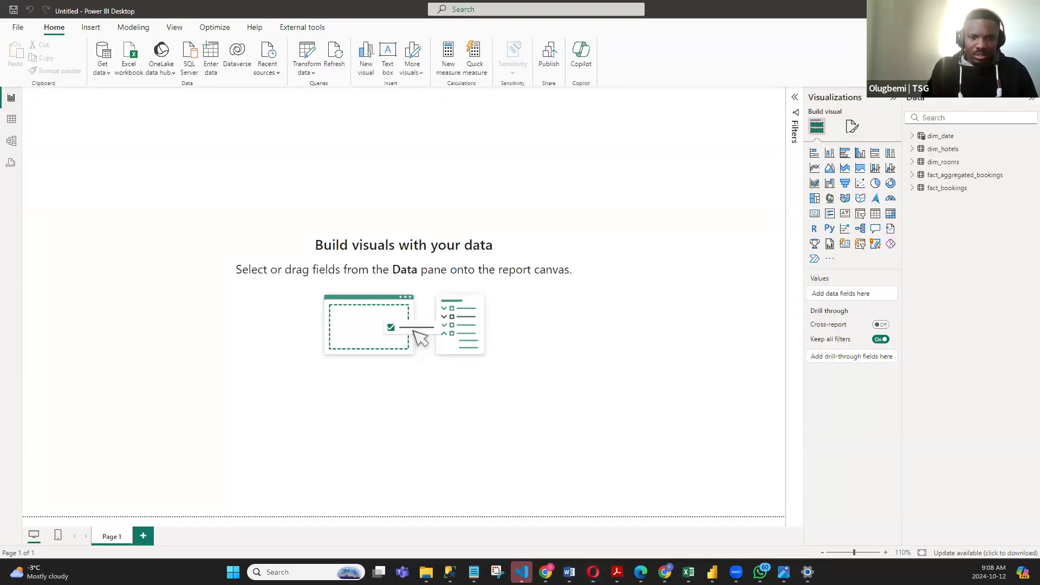
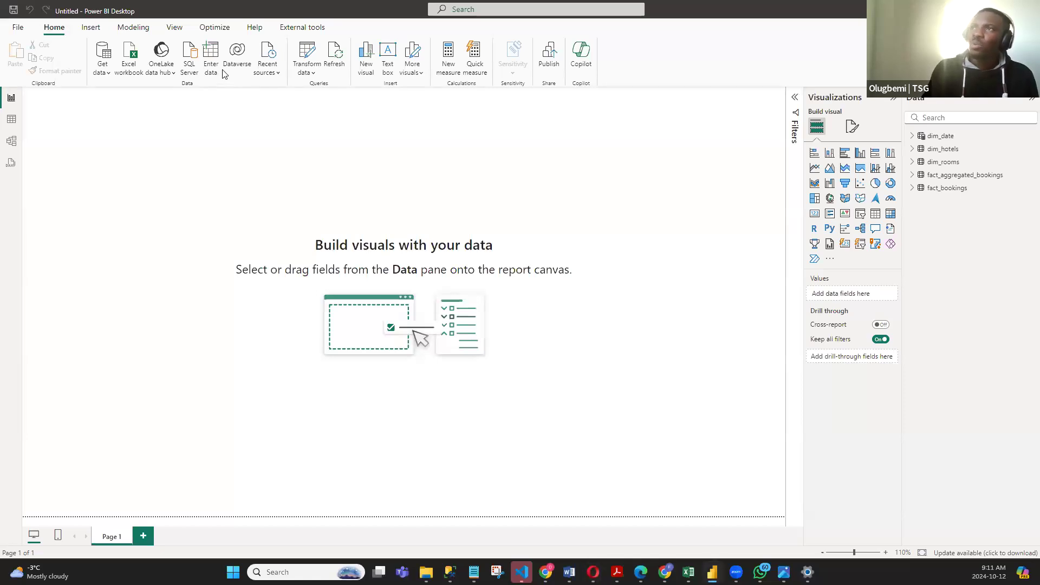
- Create an empty manually entered table named #Measures and load it into the model
left_click(209, 55)
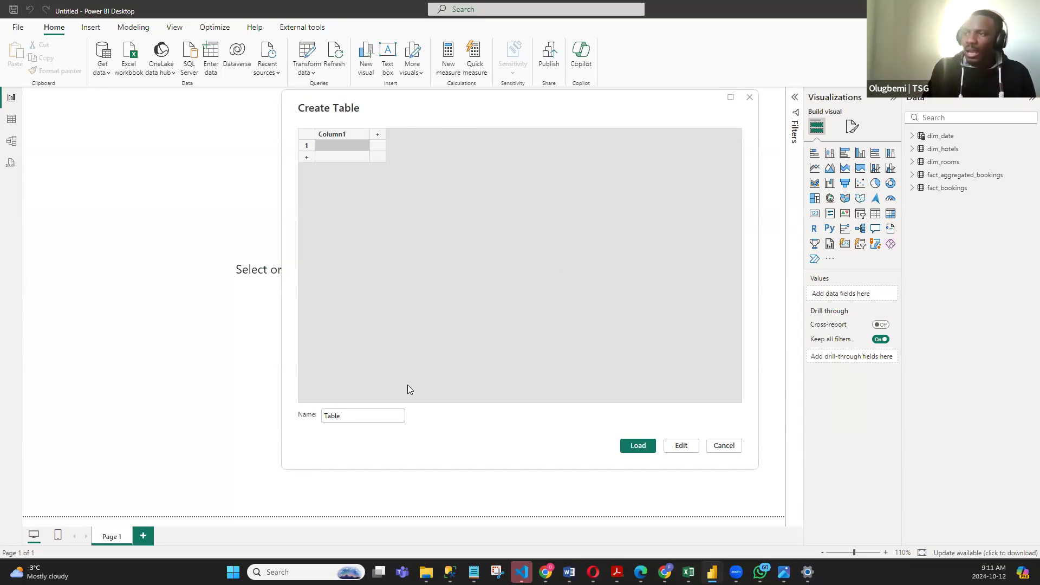
left_click(359, 416)
key("ctrl+a")
type("#Measures")
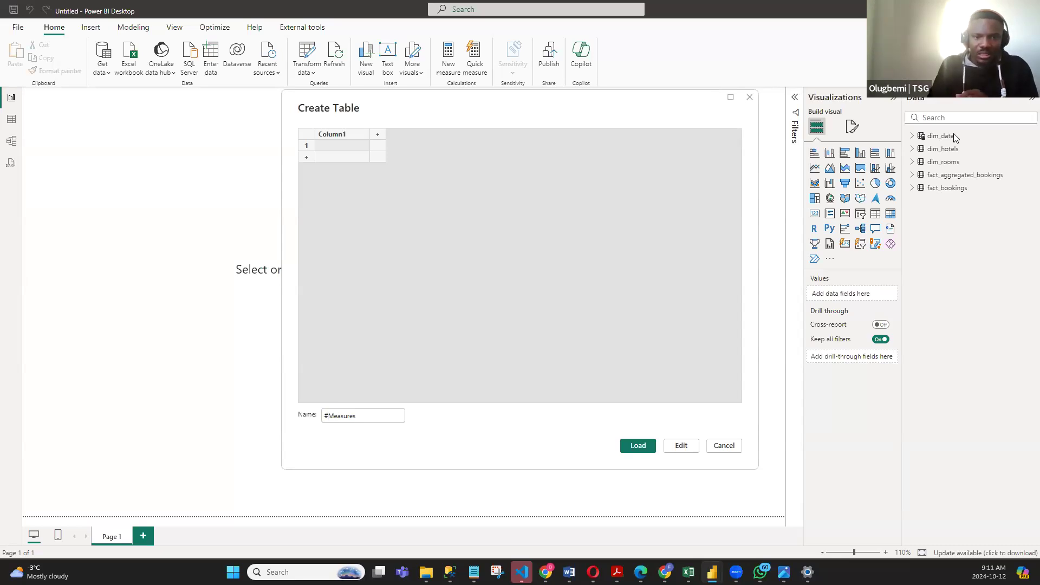
left_click(328, 416)
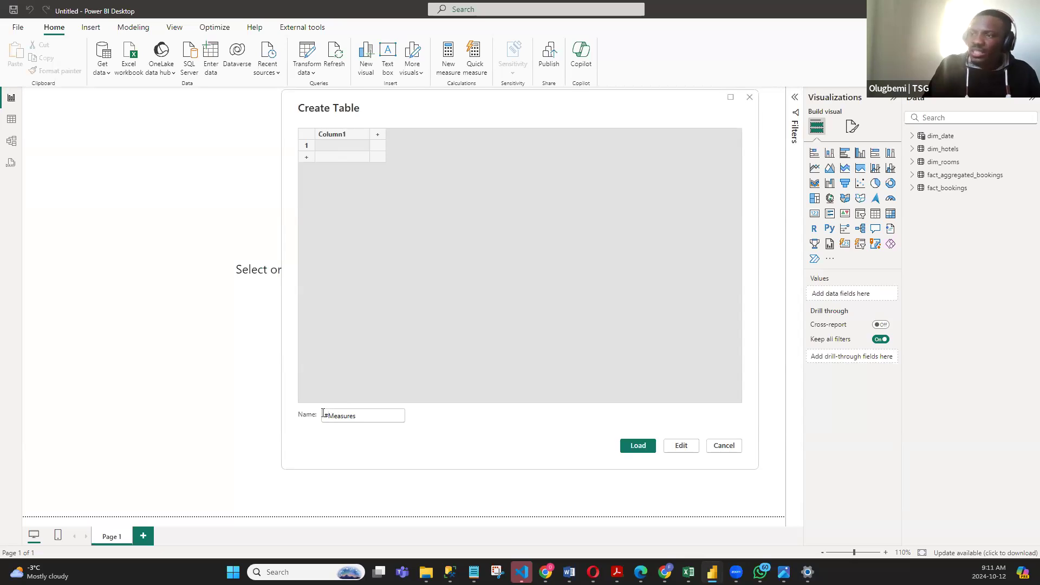
key("ctrl+a")
left_click(377, 420)
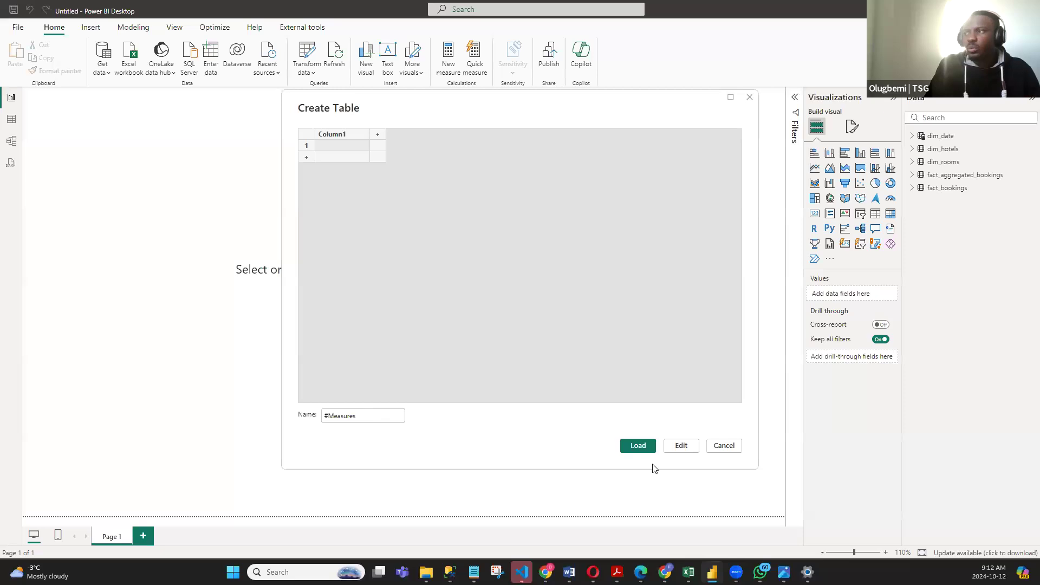
left_click(631, 447)
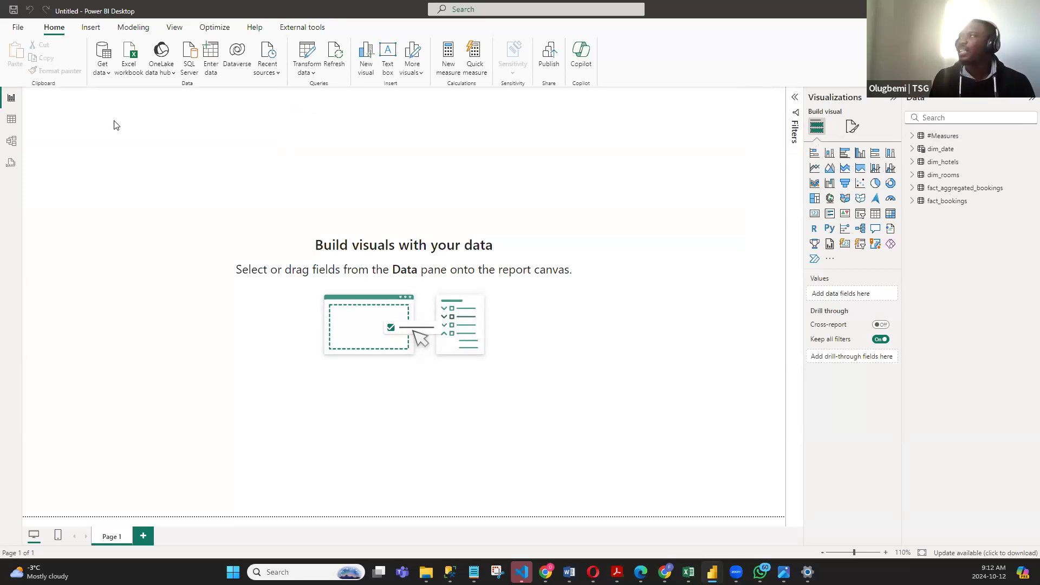
- Look over the fact_bookings data and its booking_id column in the table view, and return to the report page
left_click(12, 123)
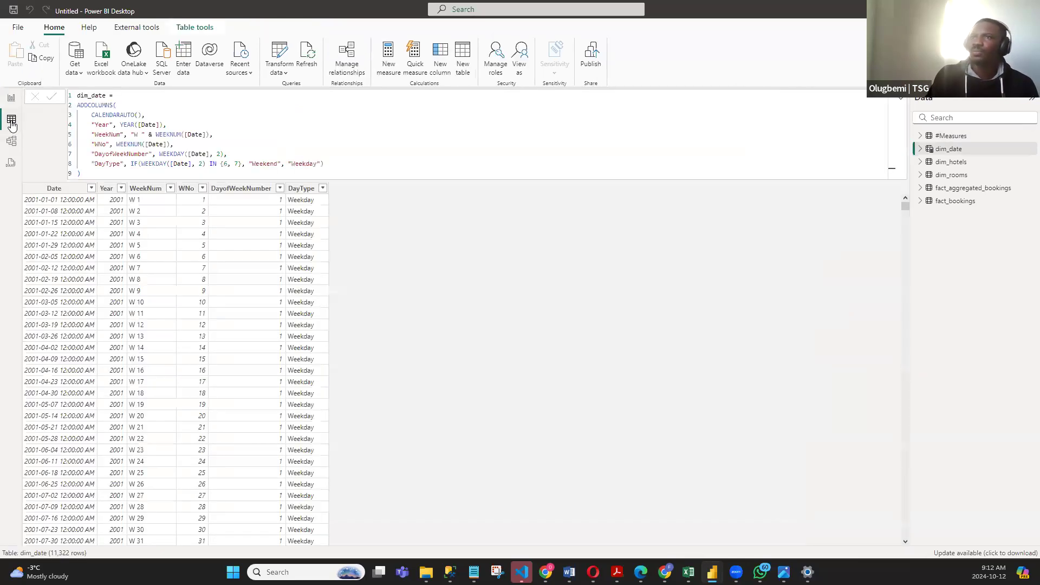
left_click(948, 204)
left_click(61, 114)
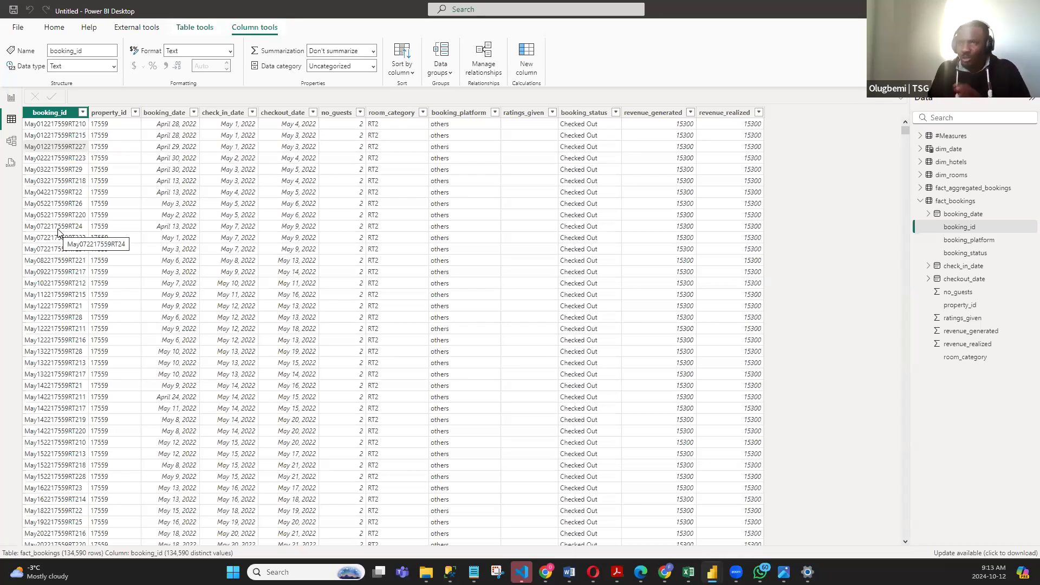
left_click(11, 101)
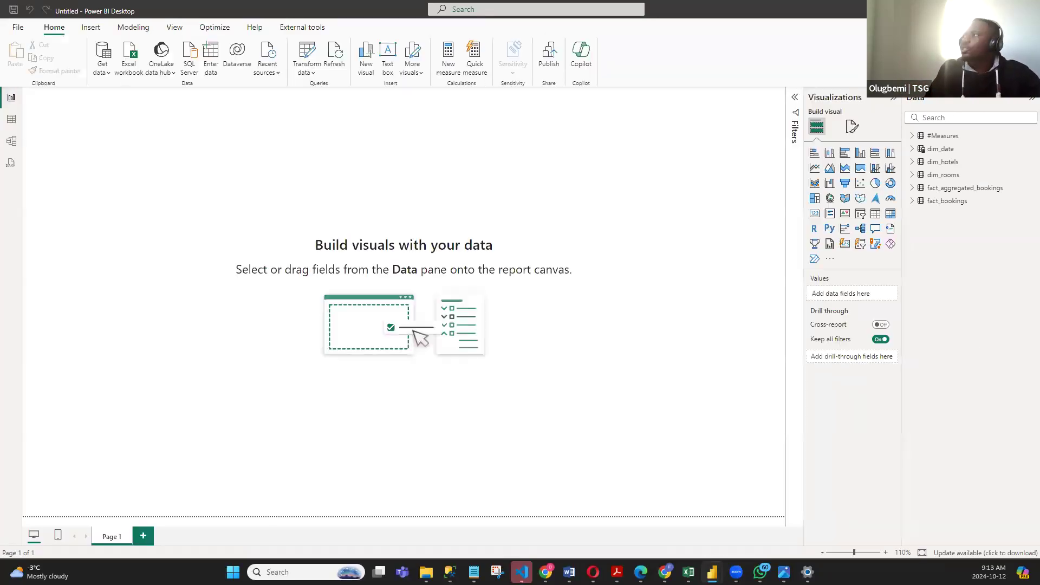
right_click(942, 138)
left_click(668, 125)
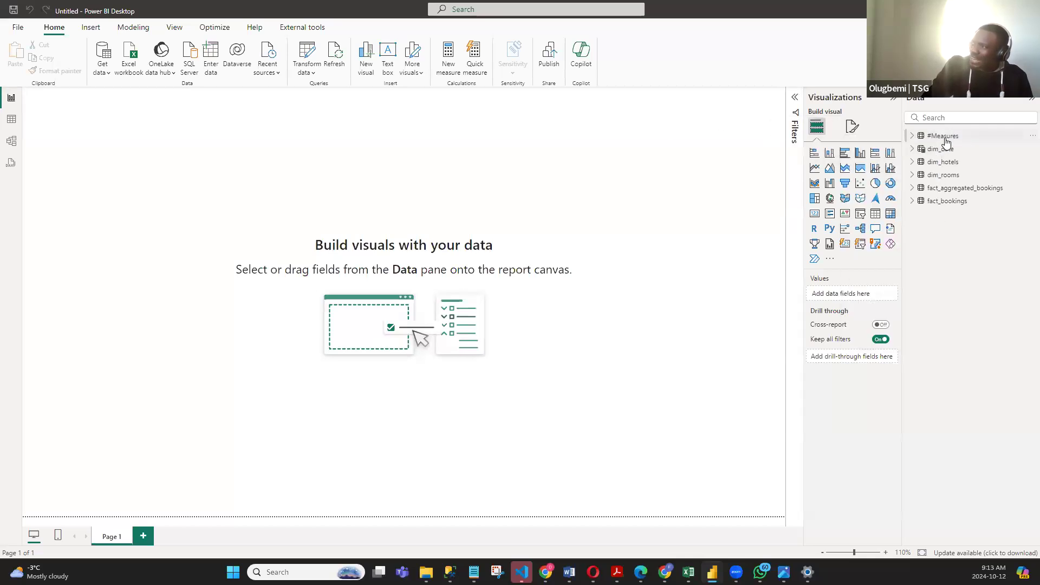
right_click(944, 140)
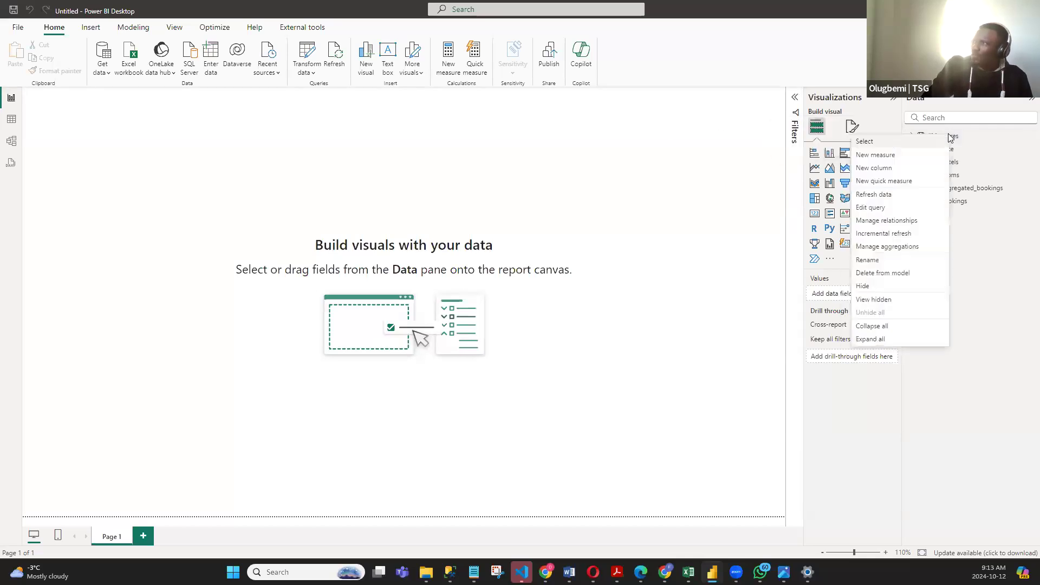
left_click(877, 157)
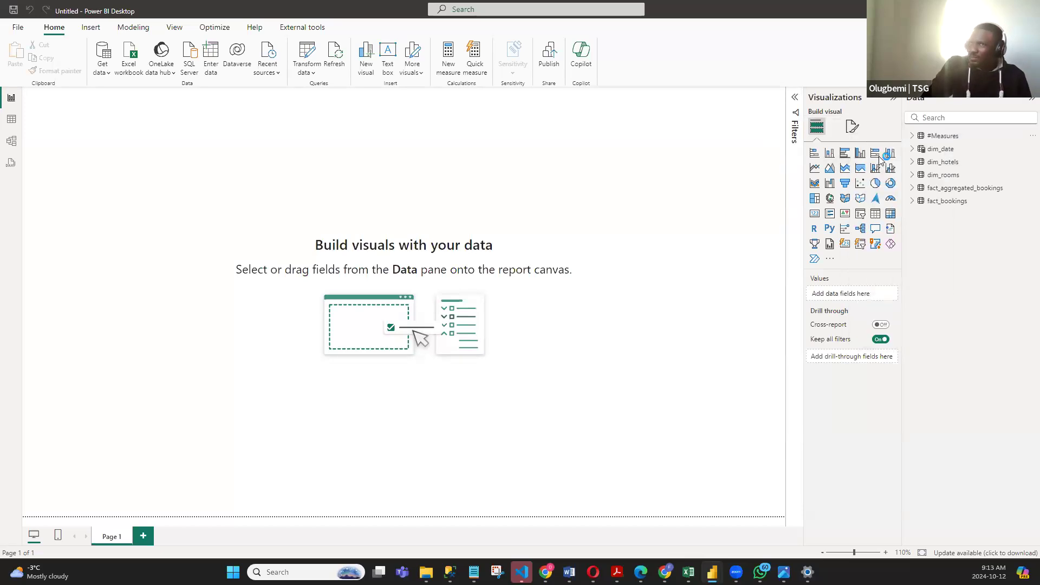
left_click(462, 167)
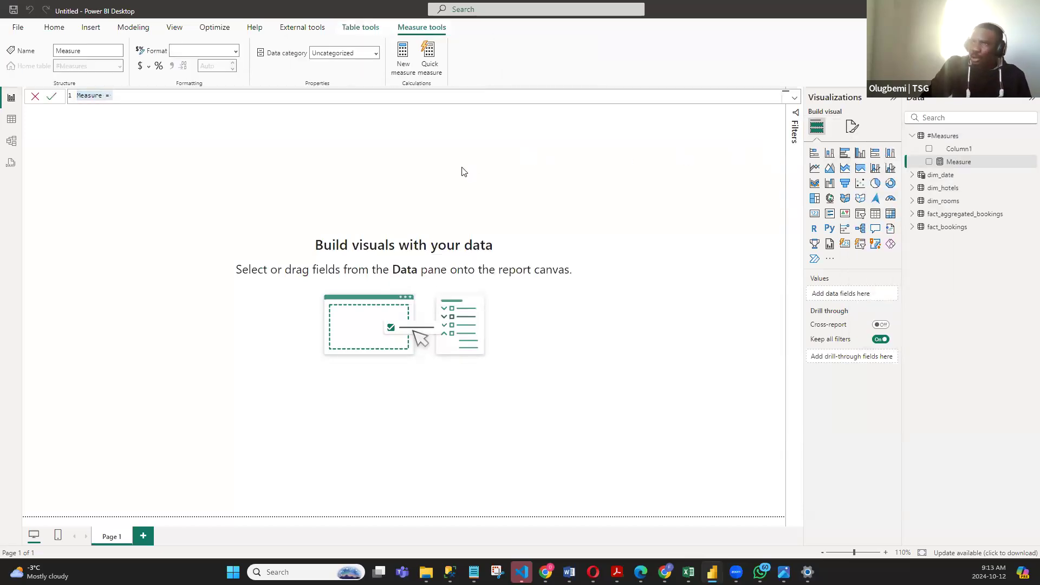
left_click(925, 137)
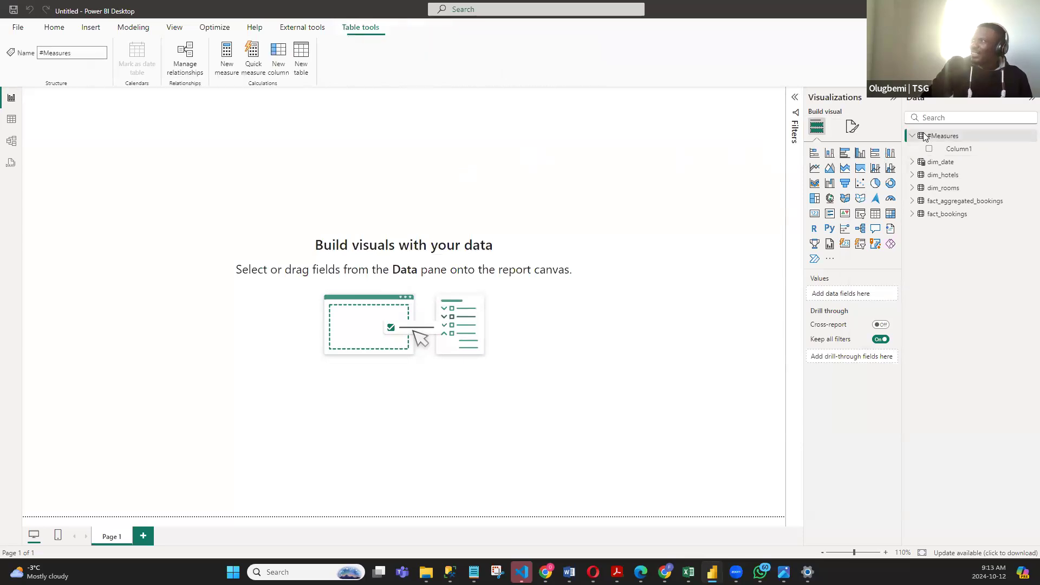
- Add a new measure to the #Measures table, enlarge the formula text and clear the default definition
right_click(951, 140)
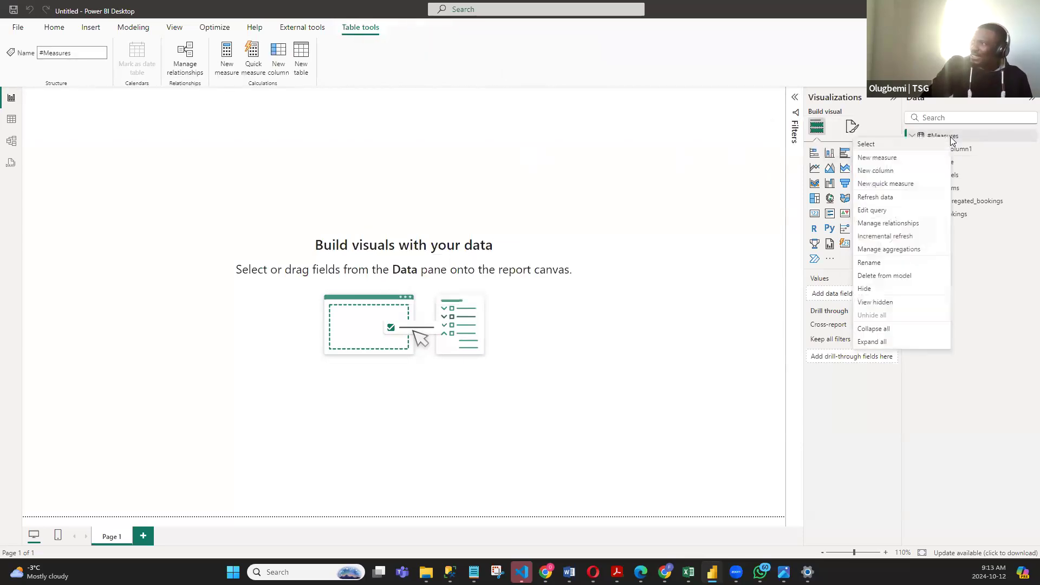
left_click(892, 158)
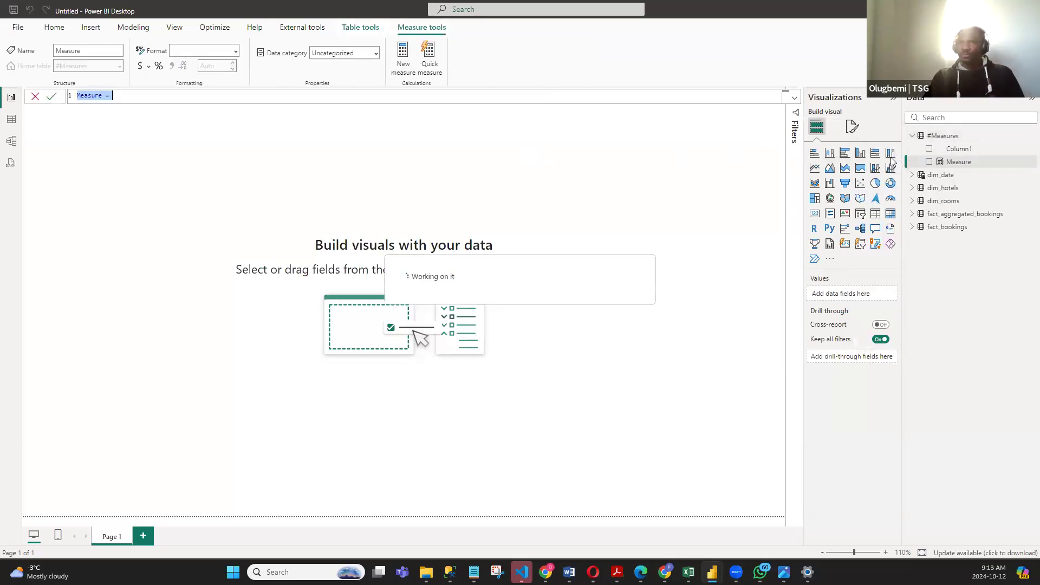
left_click(153, 98)
scroll(153, 98, "up", 5, "ctrl")
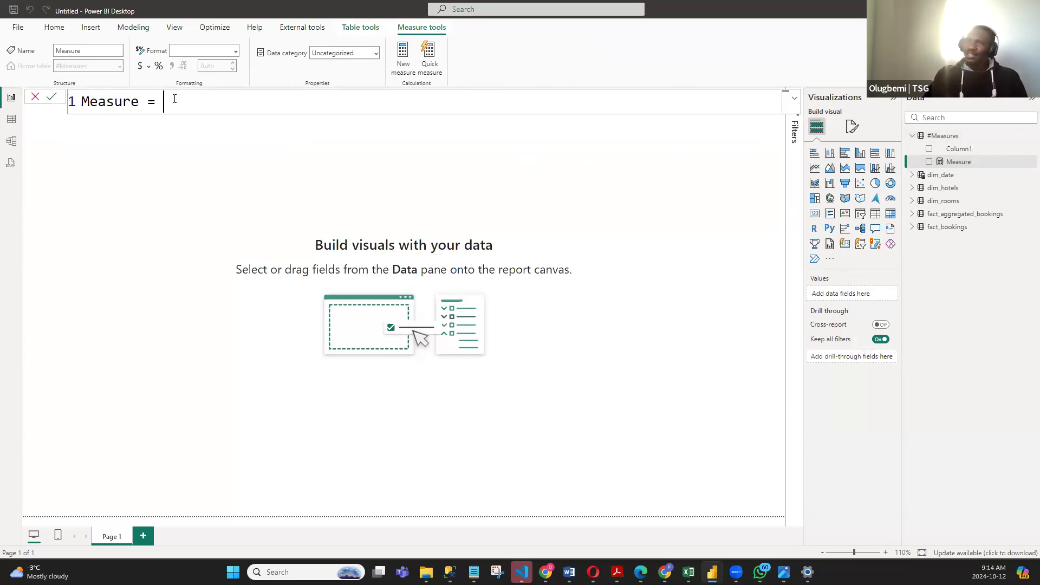
key("ctrl+a")
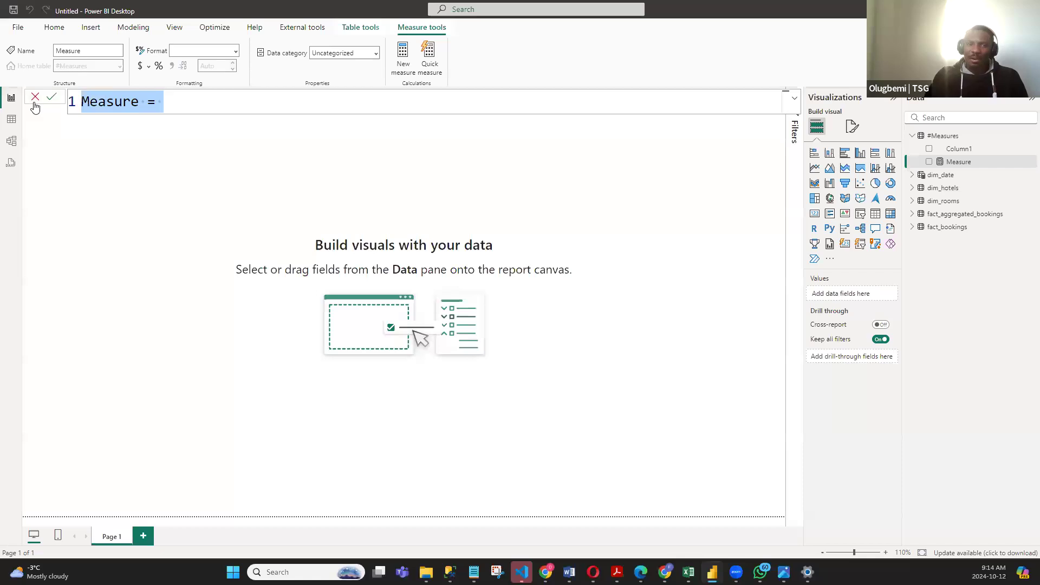
key("BackSpace")
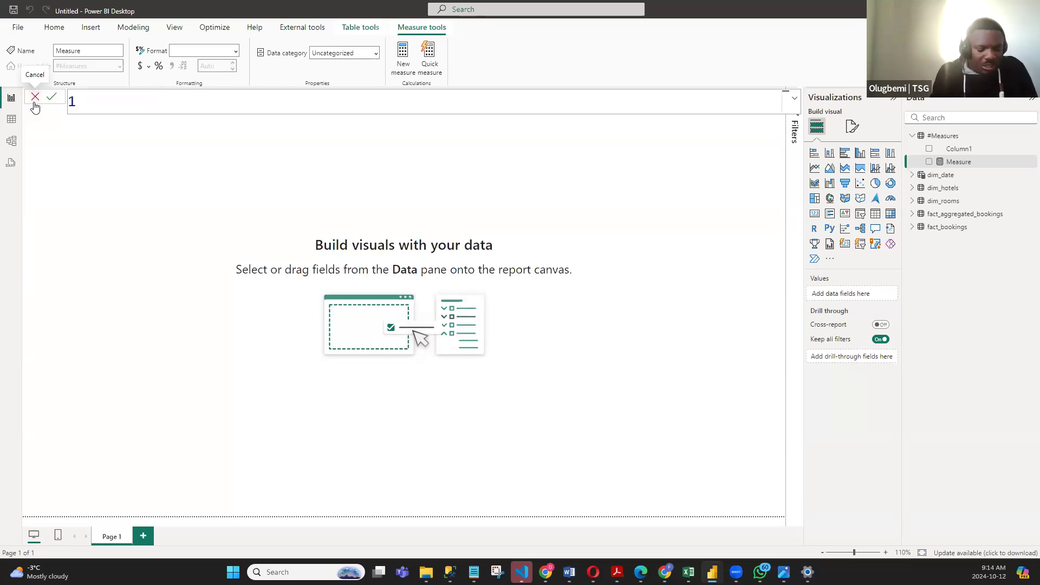
- Name the new measure TotalBookings and follow the name with an equals sign
type("Total Book")
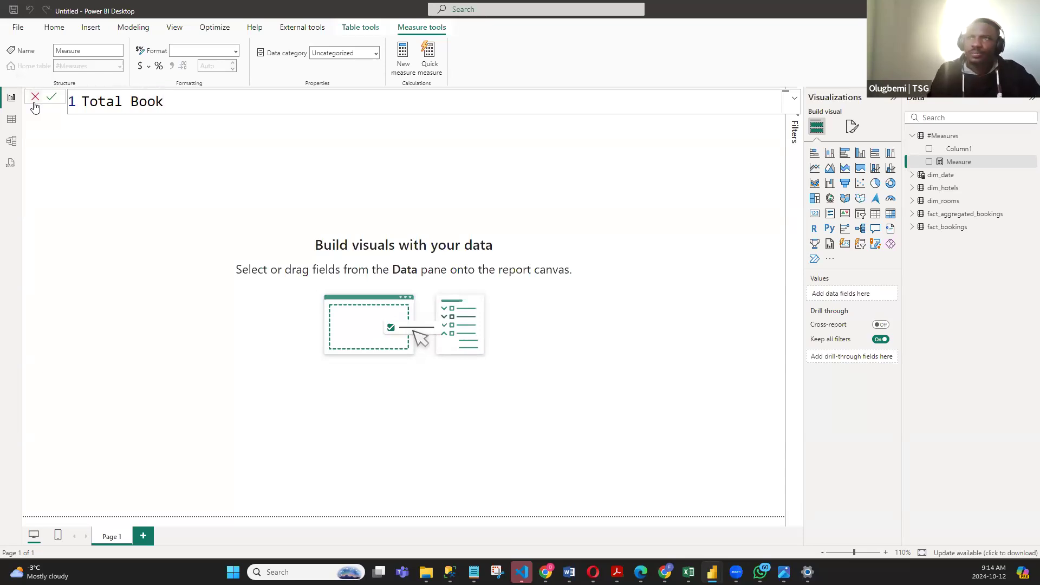
key("BackSpace")
key("BackSpace")
key("BackSpace")
key("BackSpace")
key("BackSpace")
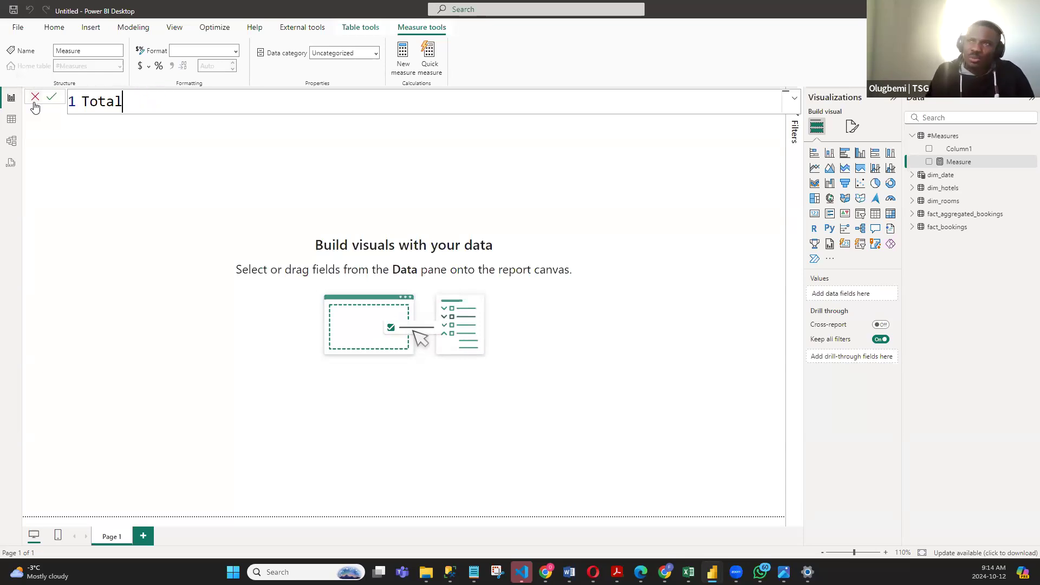
type("Bookings")
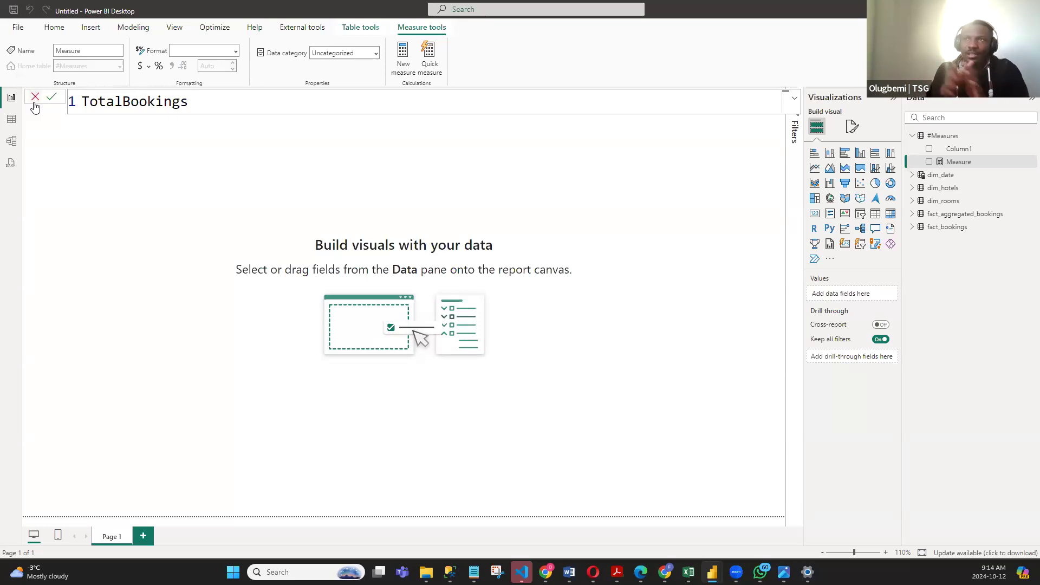
double_click(123, 99)
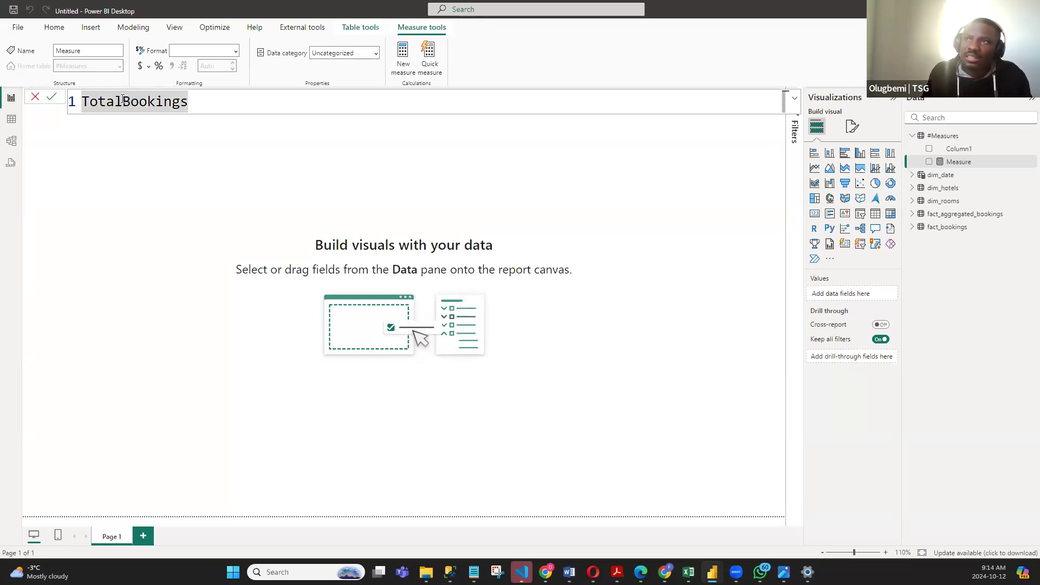
left_click_drag(122, 99, 130, 95)
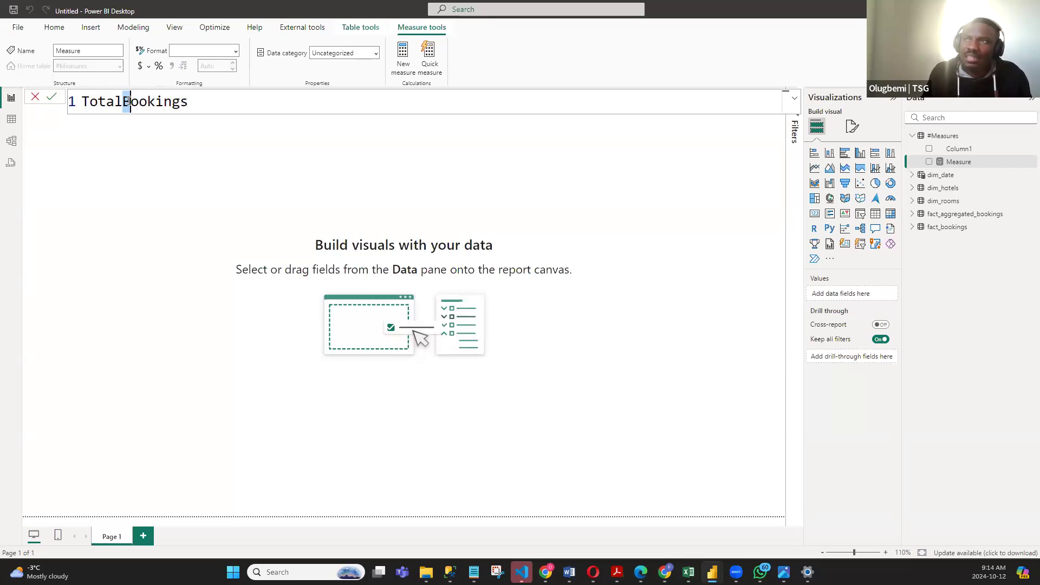
left_click(216, 101)
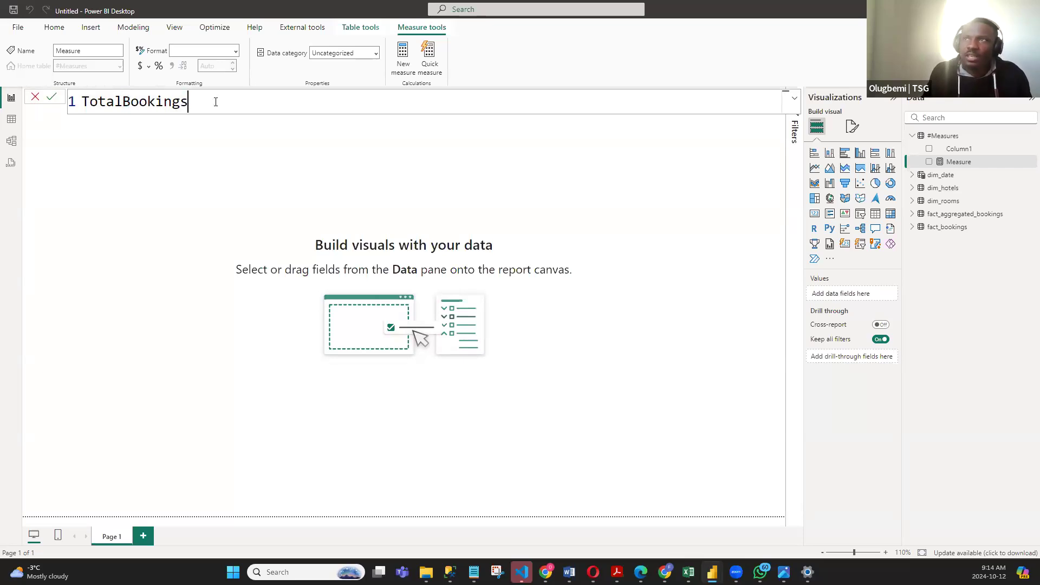
type("=")
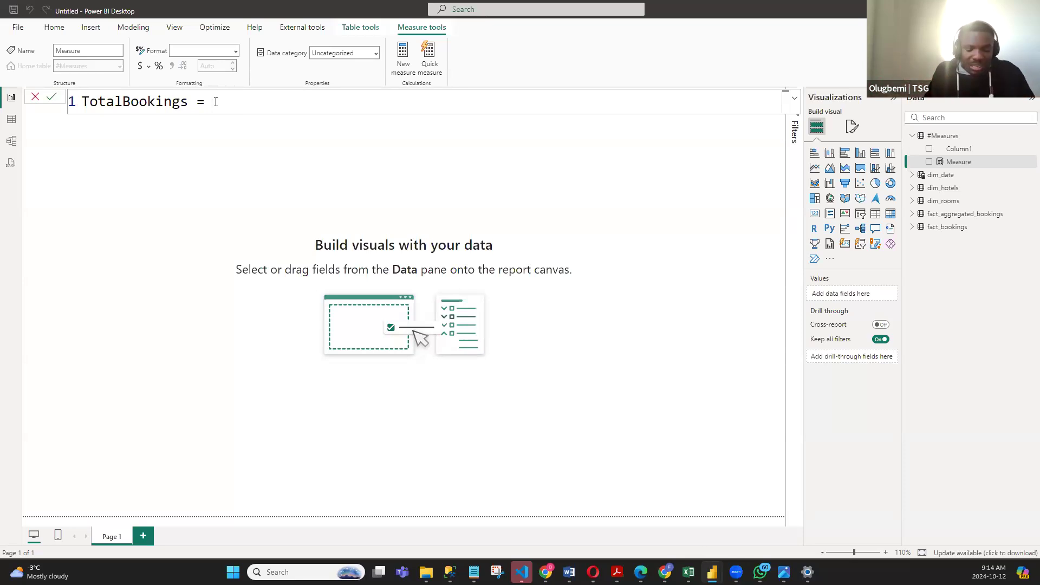
- Define TotalBookings as COUNT(fact_bookings[booking_id]) and commit the measure
type("COUNT")
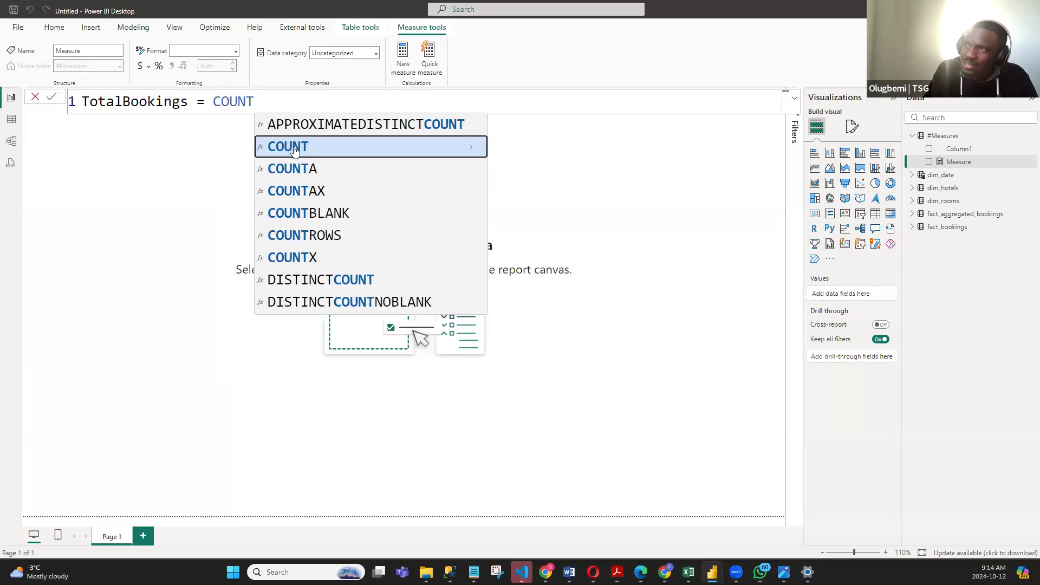
left_click(294, 151)
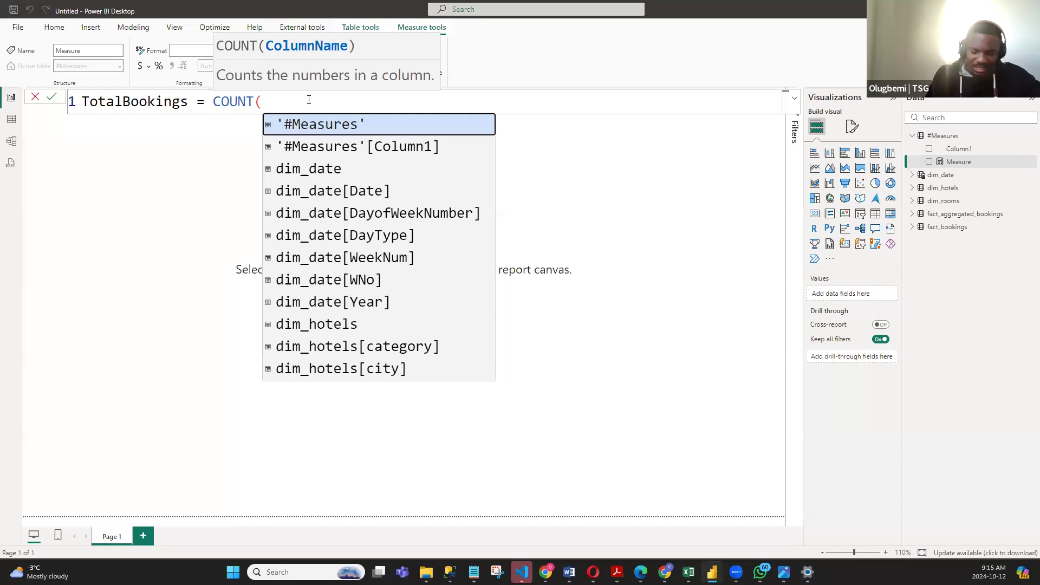
type("BOOK")
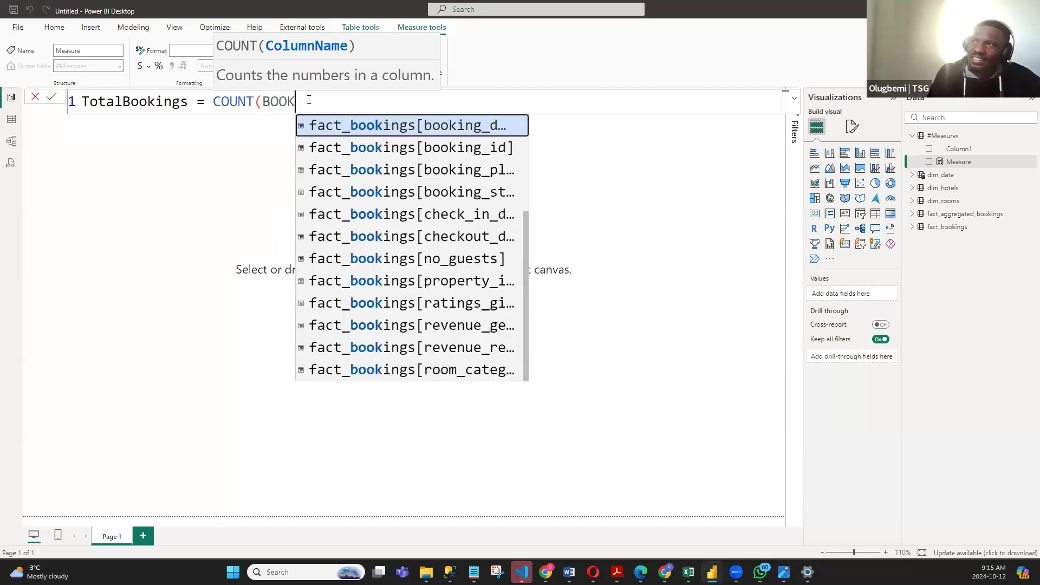
type("ING")
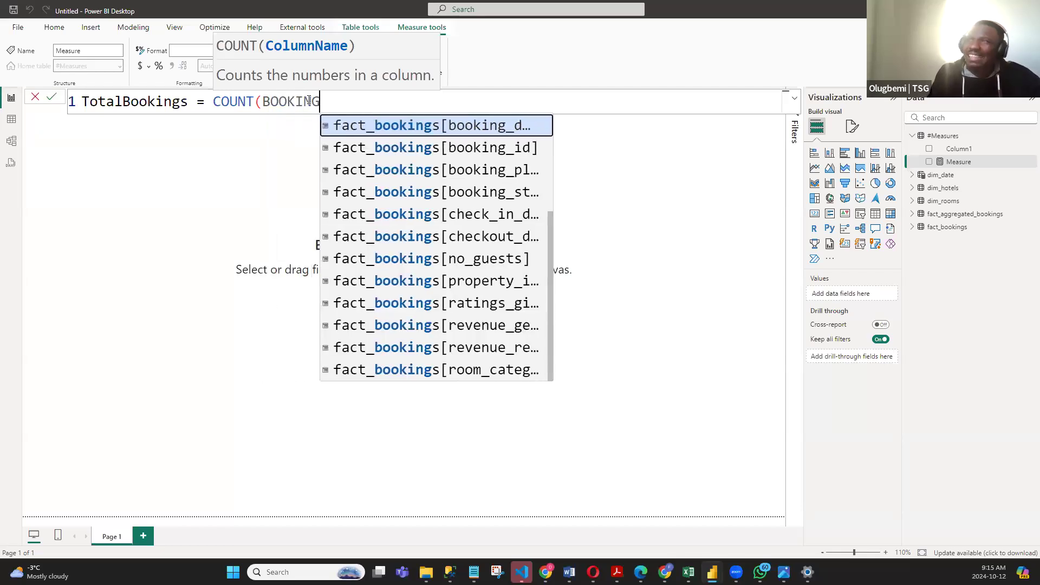
left_click(354, 101)
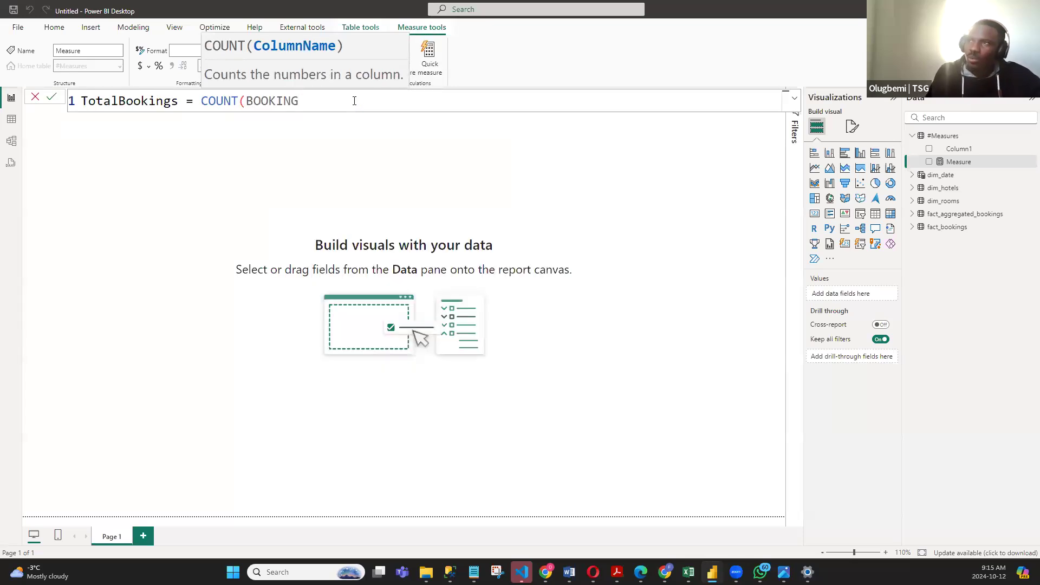
key("BackSpace")
key("BackSpace")
key("BackSpace")
key("BackSpace")
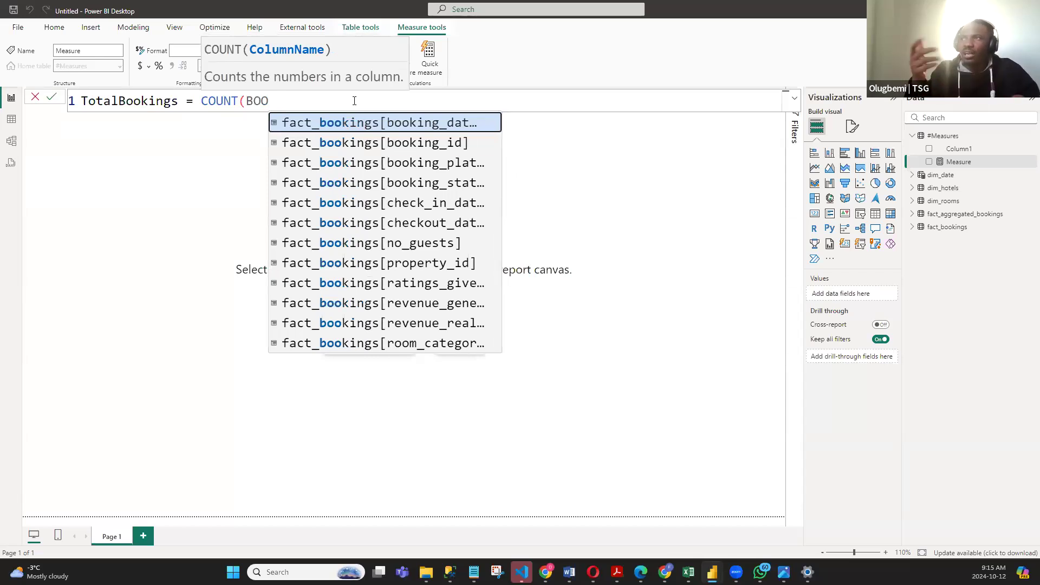
type("KING")
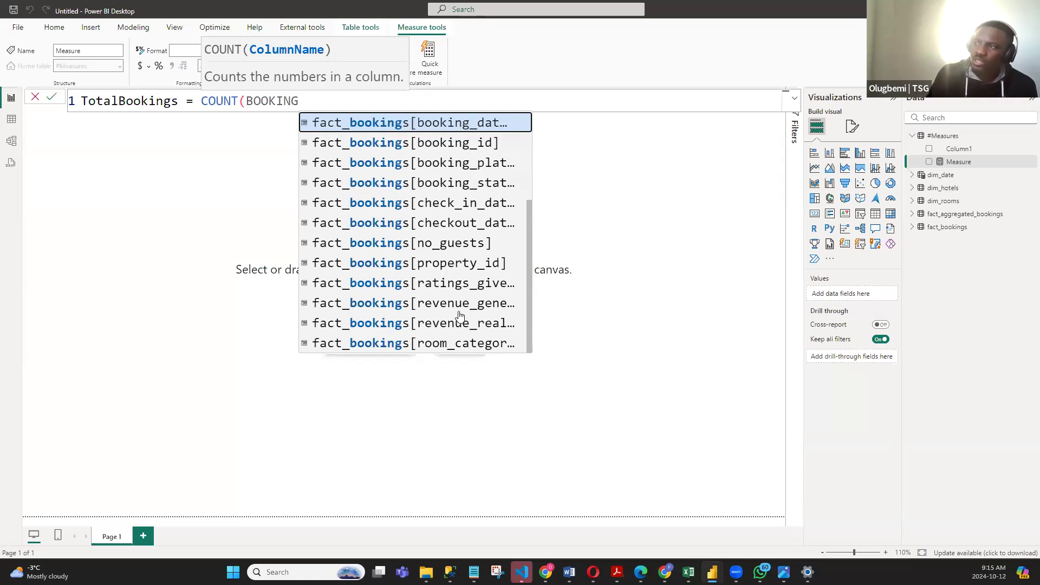
left_click(482, 147)
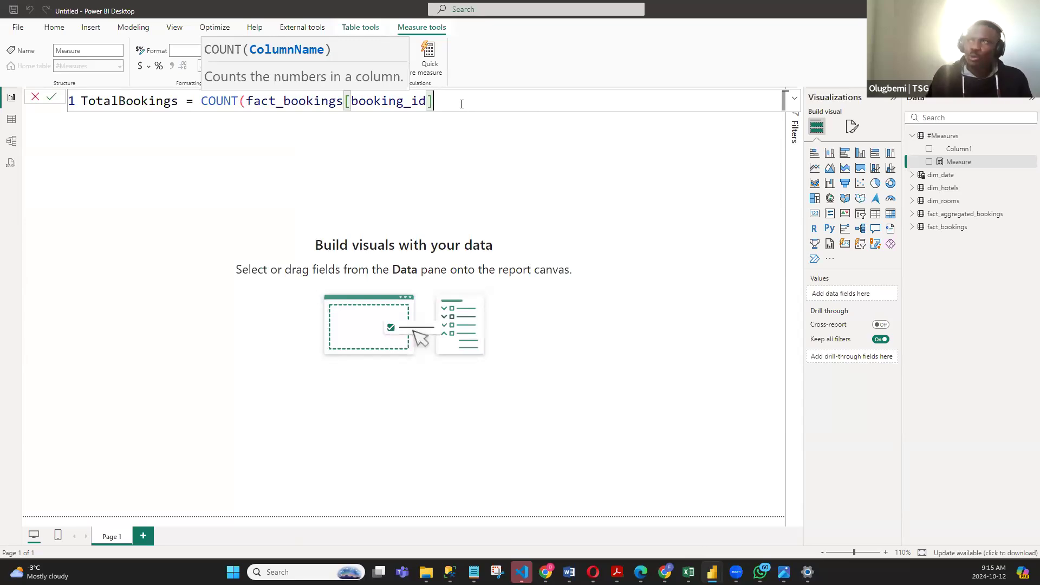
type(")")
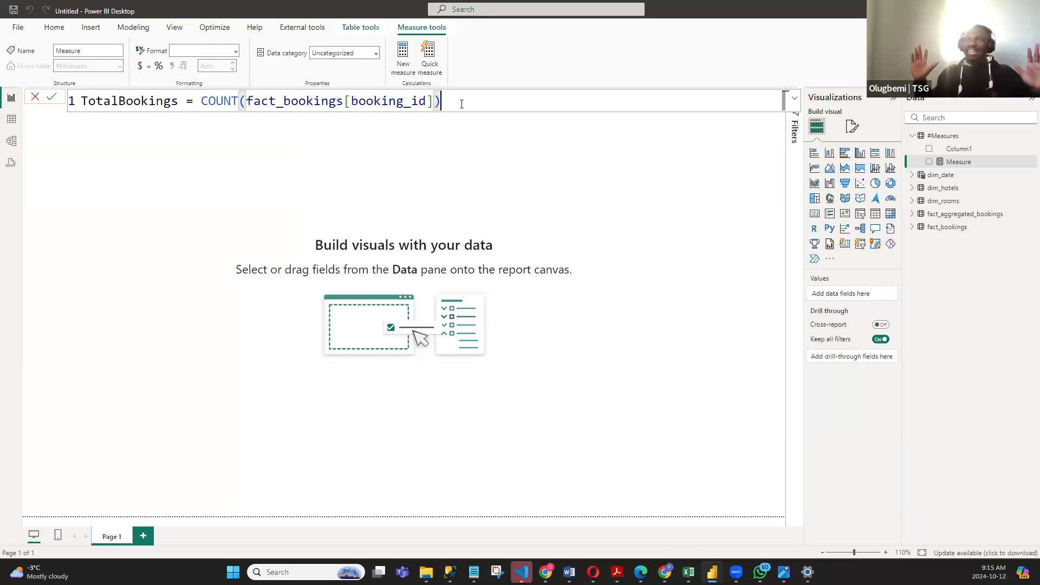
key("Return")
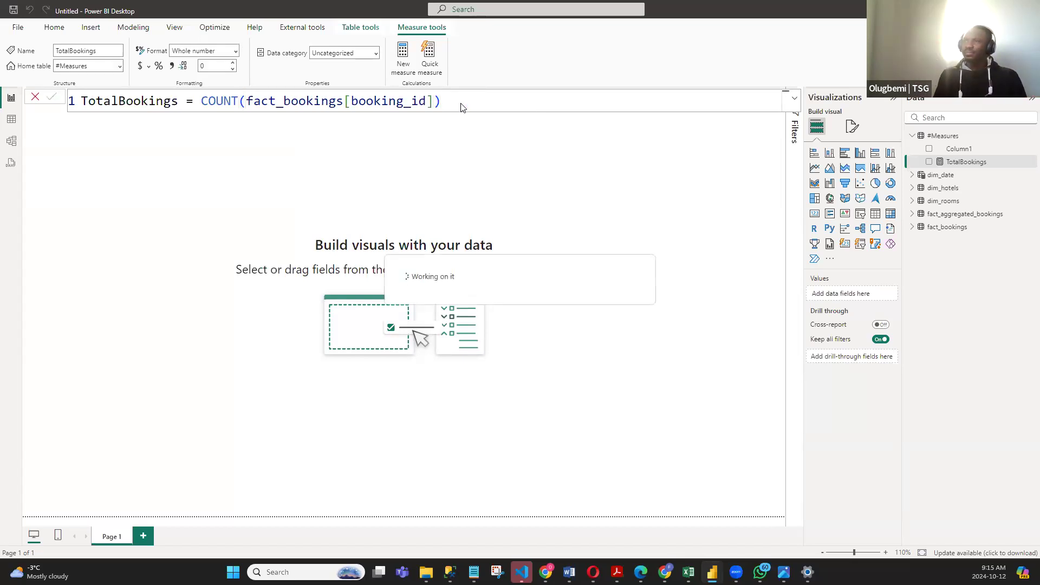
- Examine the #Measures, fact_aggregated_bookings and fact_bookings tables in the table view, comparing the TotalBookings measure with the booking_platform and booking_id columns
left_click(11, 119)
left_click(948, 175)
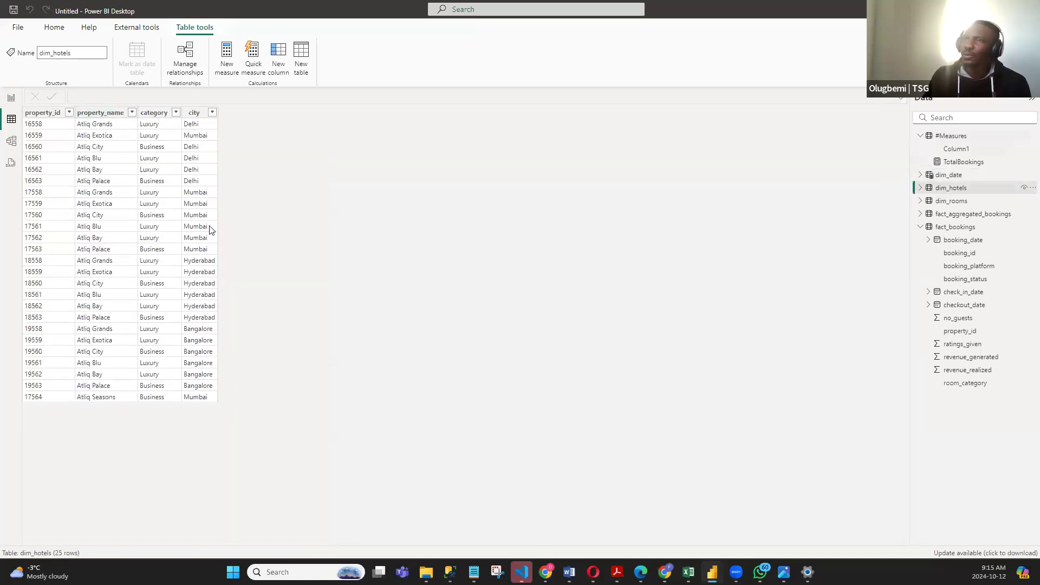
left_click(956, 136)
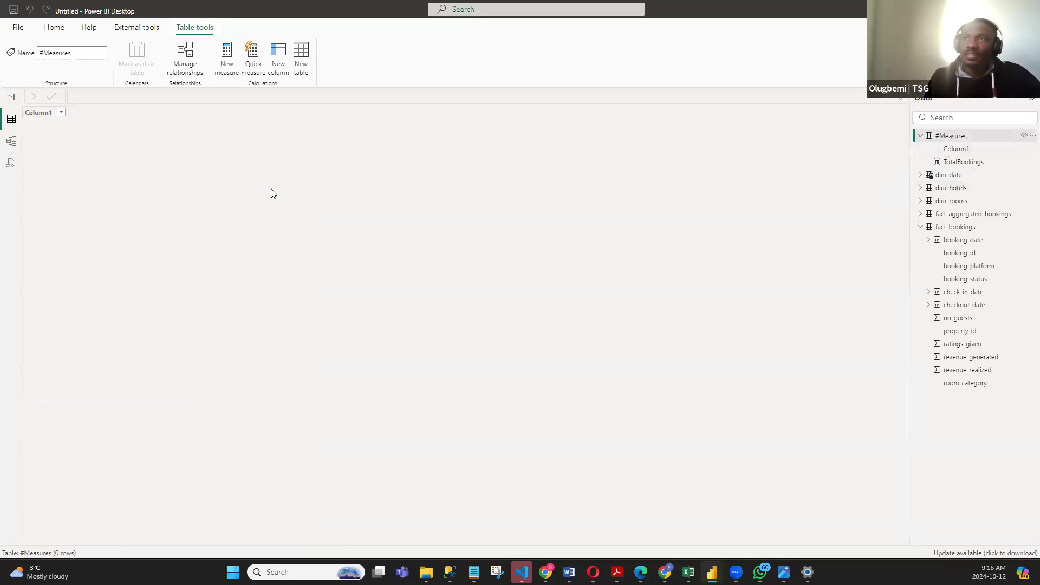
left_click(945, 214)
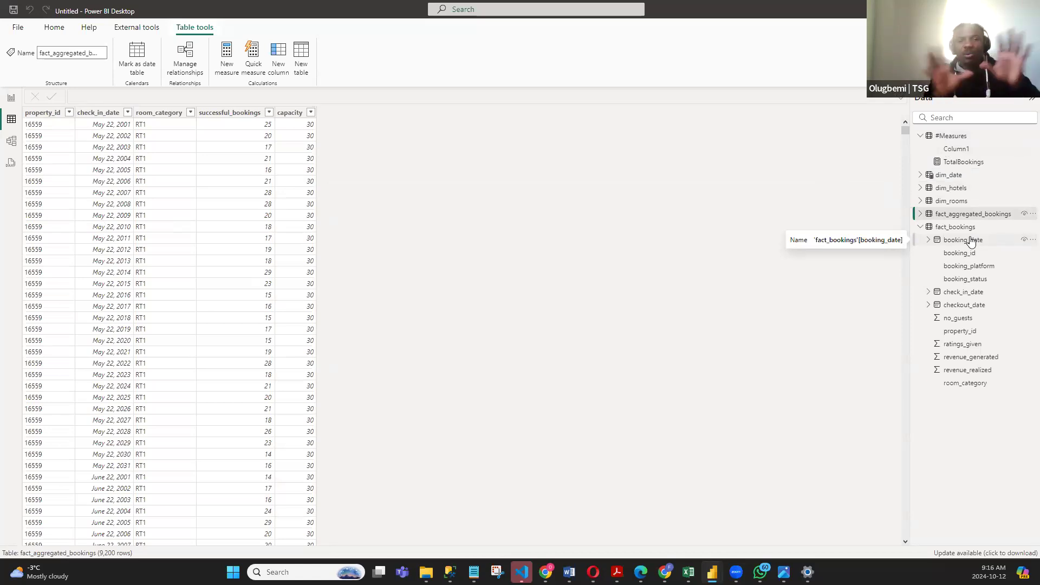
left_click(961, 268)
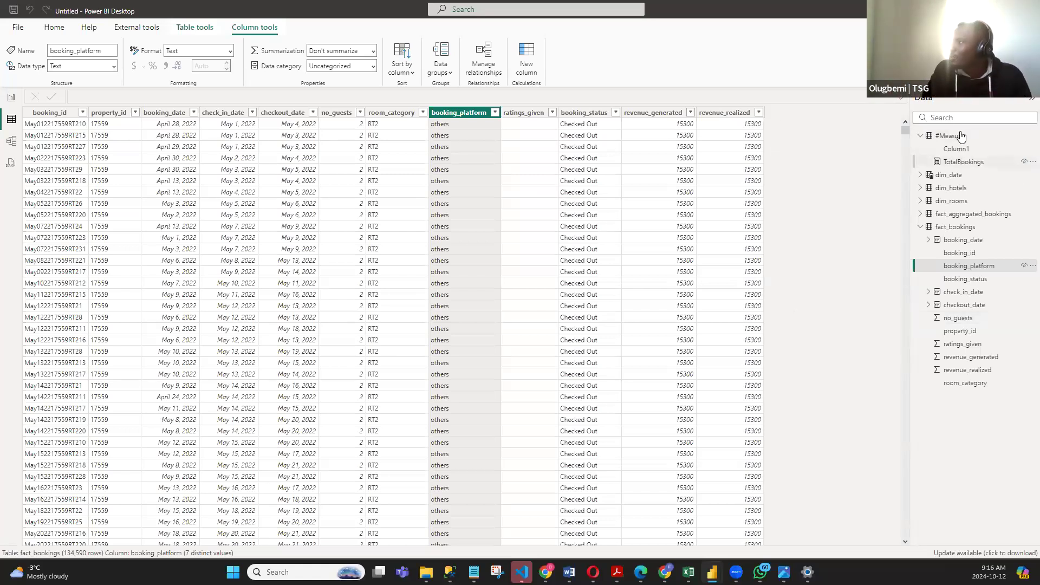
left_click(964, 162)
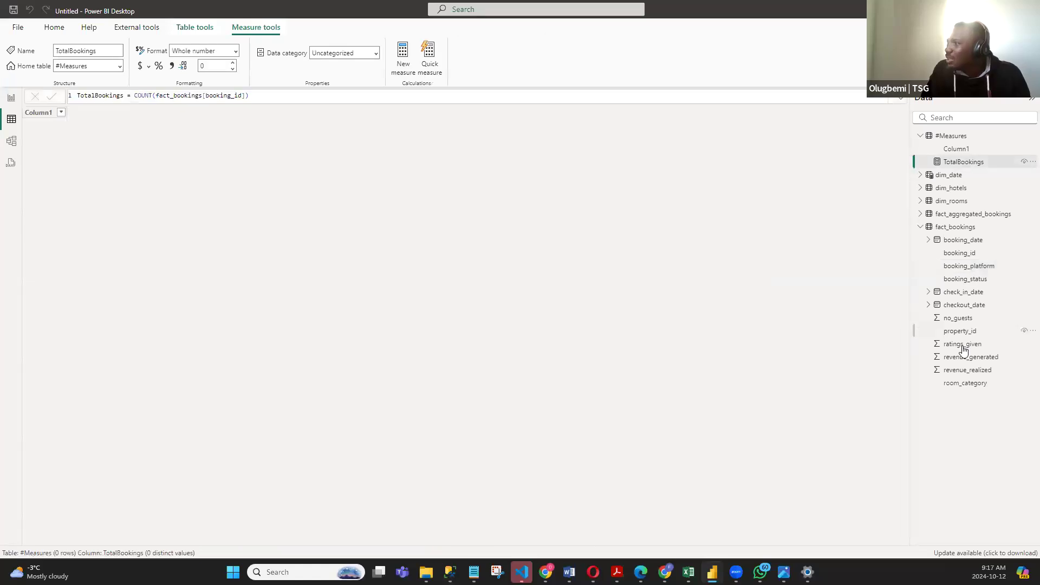
left_click(969, 253)
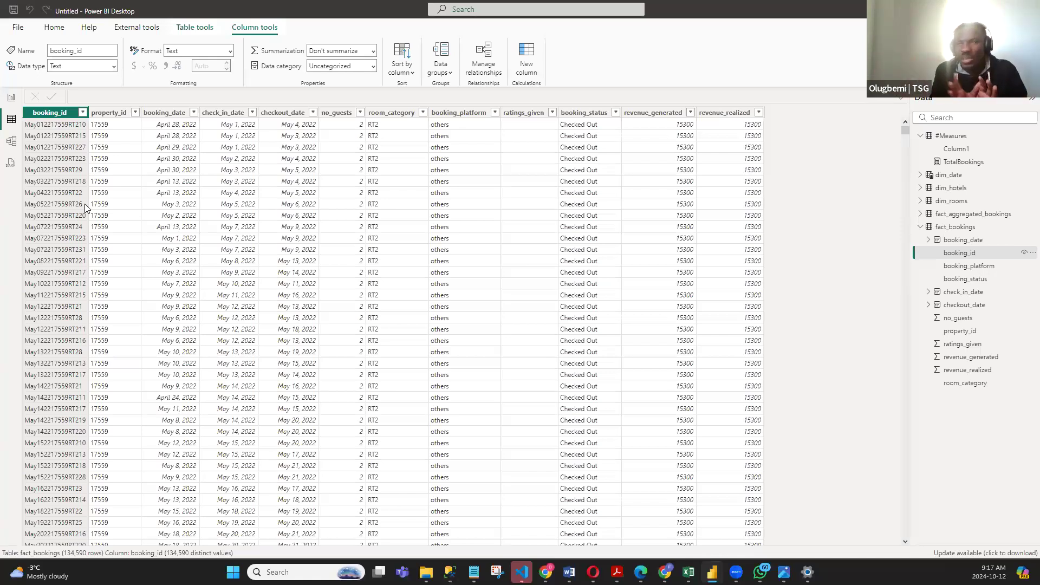
left_click(952, 136)
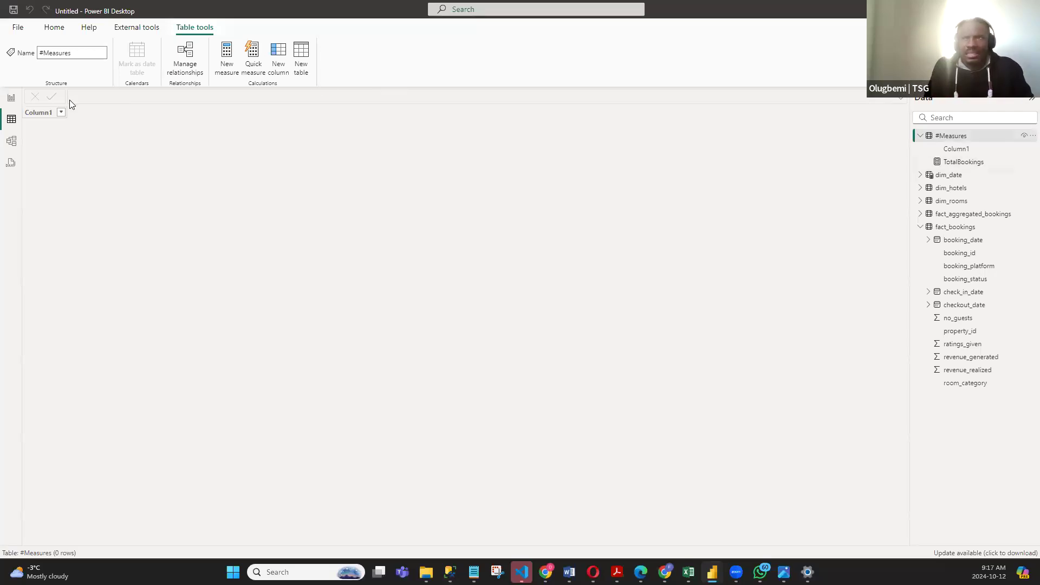
- Add a card visual showing the TotalBookings measure to the report page and make it wider and shorter
left_click(8, 97)
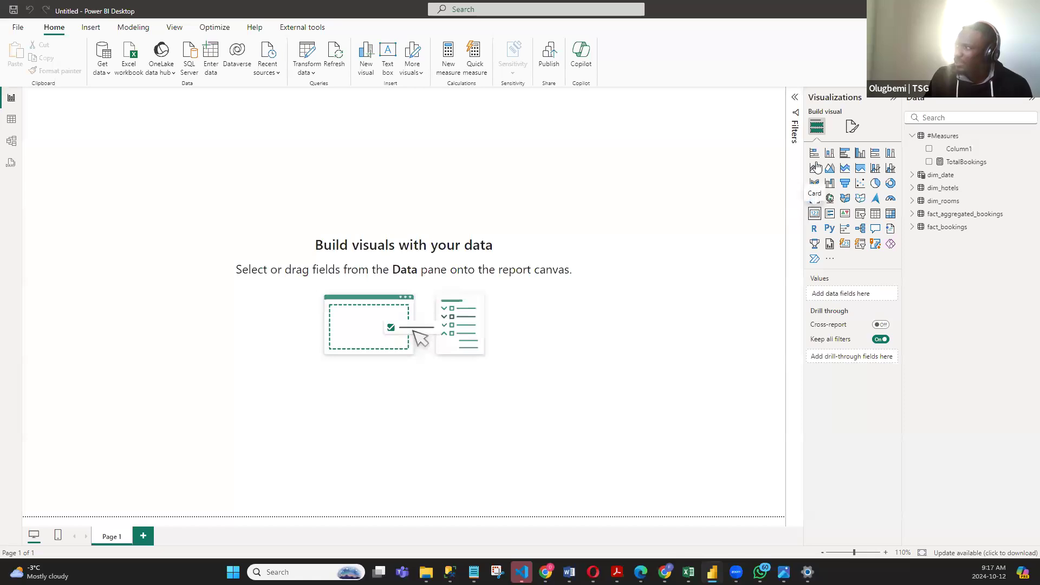
left_click(814, 217)
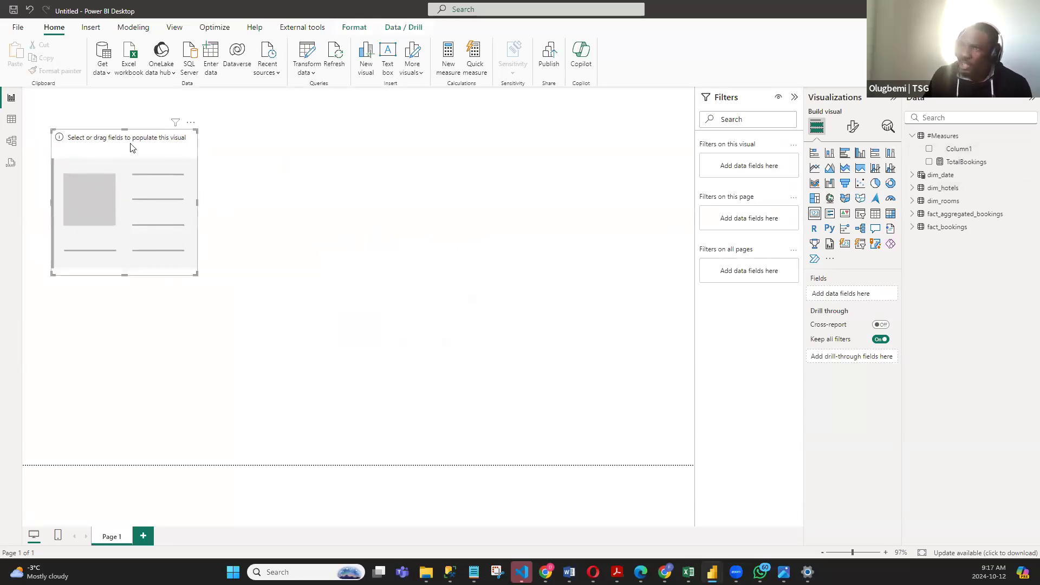
left_click(929, 162)
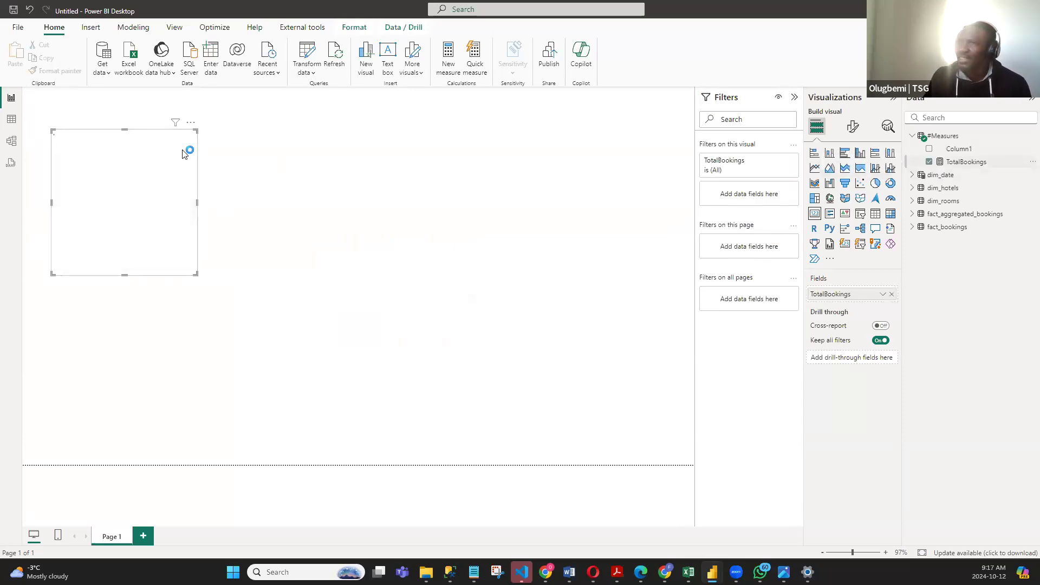
left_click_drag(197, 274, 267, 220)
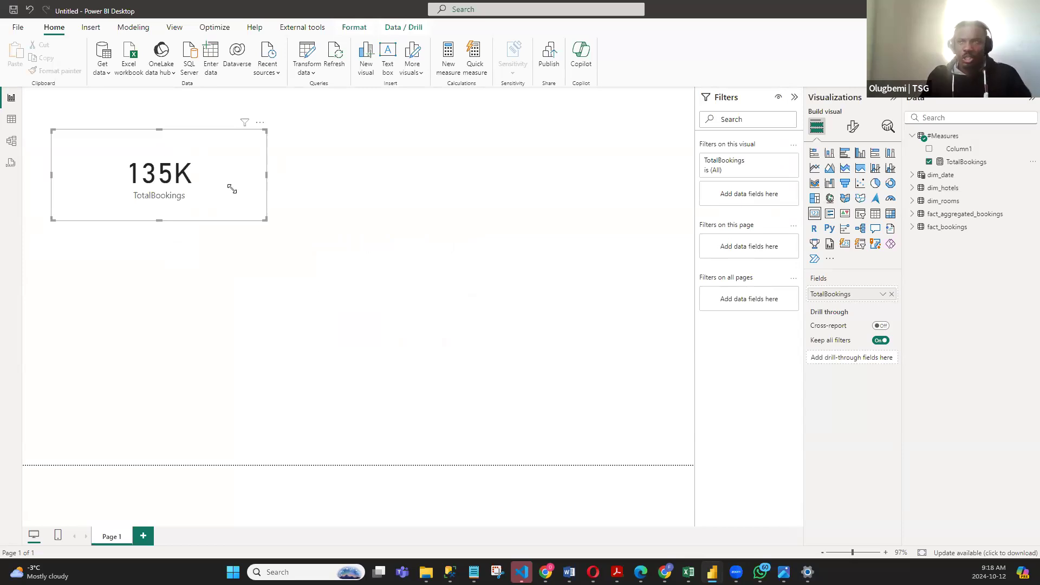
- Check the TotalBookings formula and shrink its card to a small rectangle
left_click(973, 164)
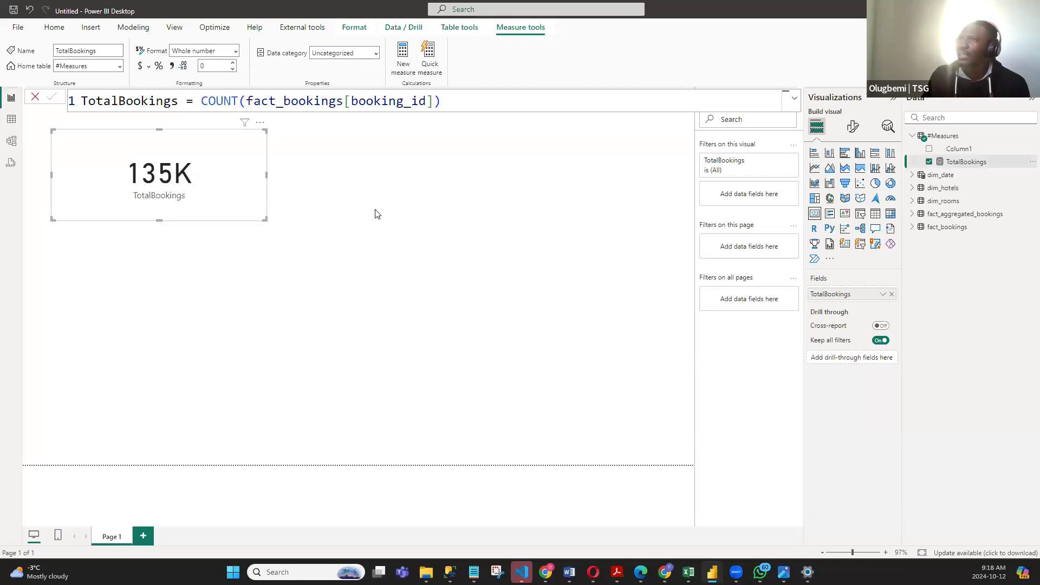
left_click(355, 195)
left_click(200, 163)
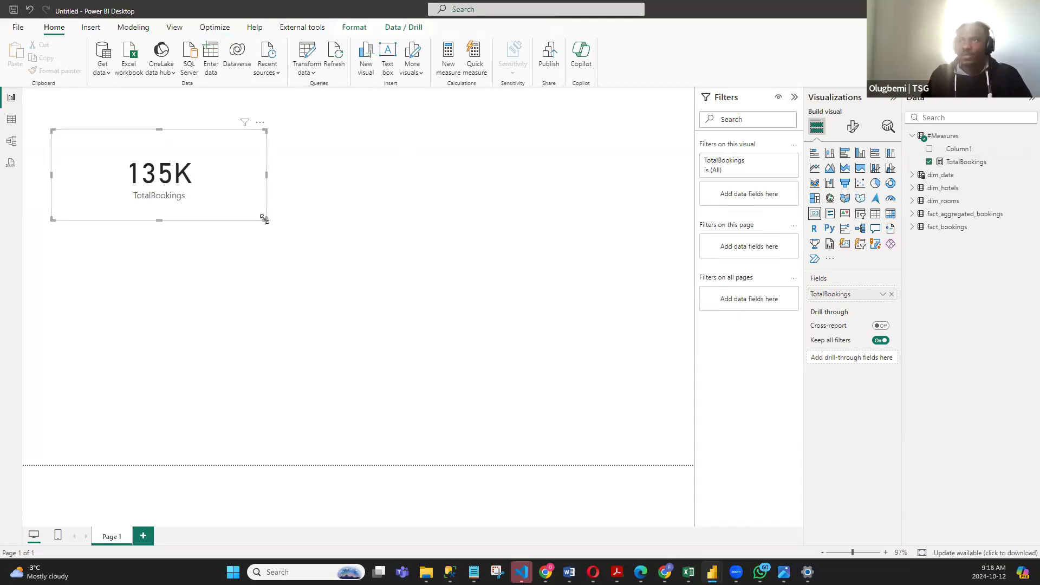
left_click_drag(264, 218, 171, 194)
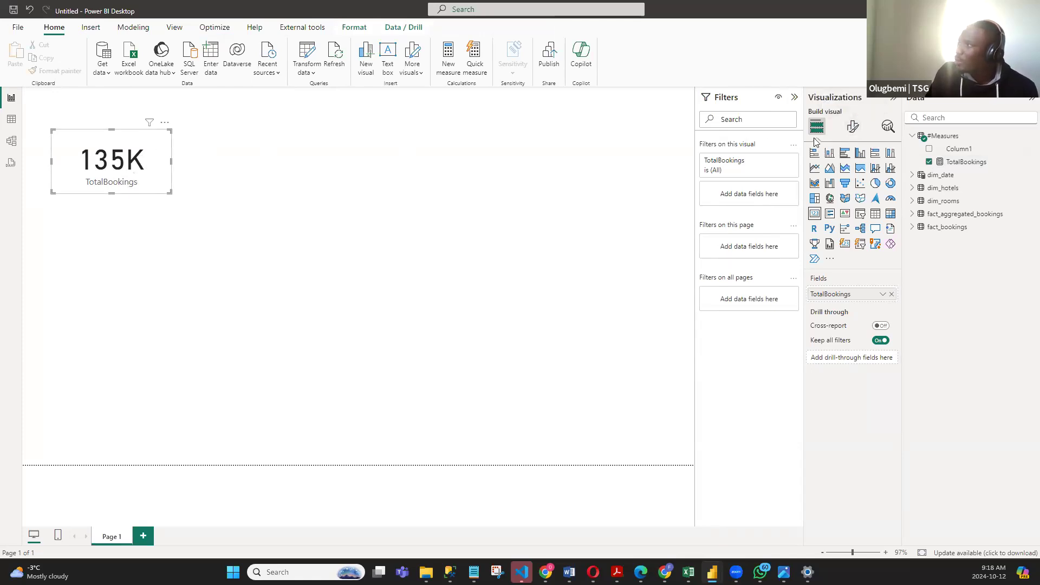
- Try a font size of 25 for the TotalBookings card's callout value and settle on 30
left_click(852, 128)
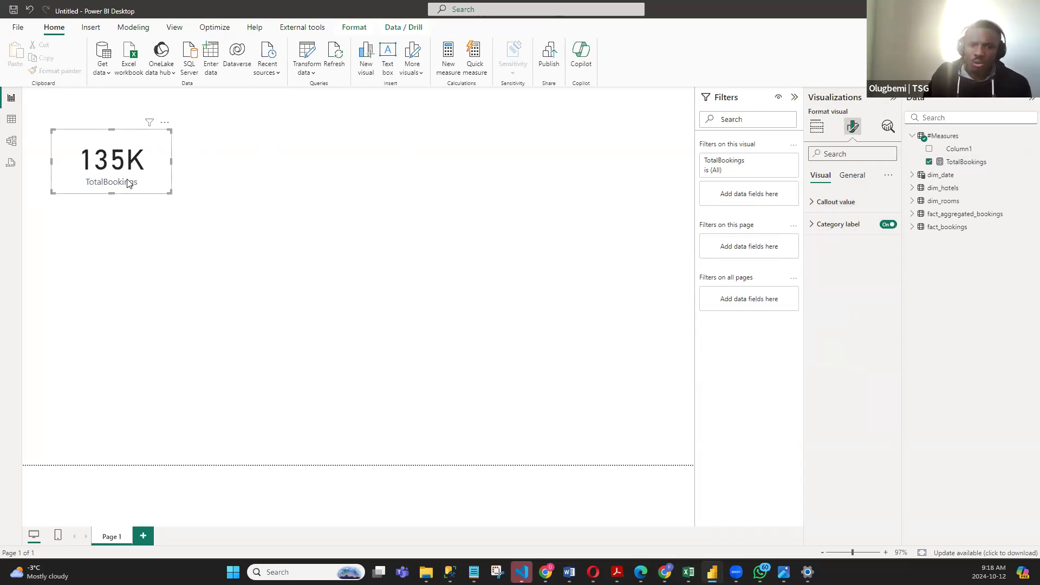
left_click(811, 203)
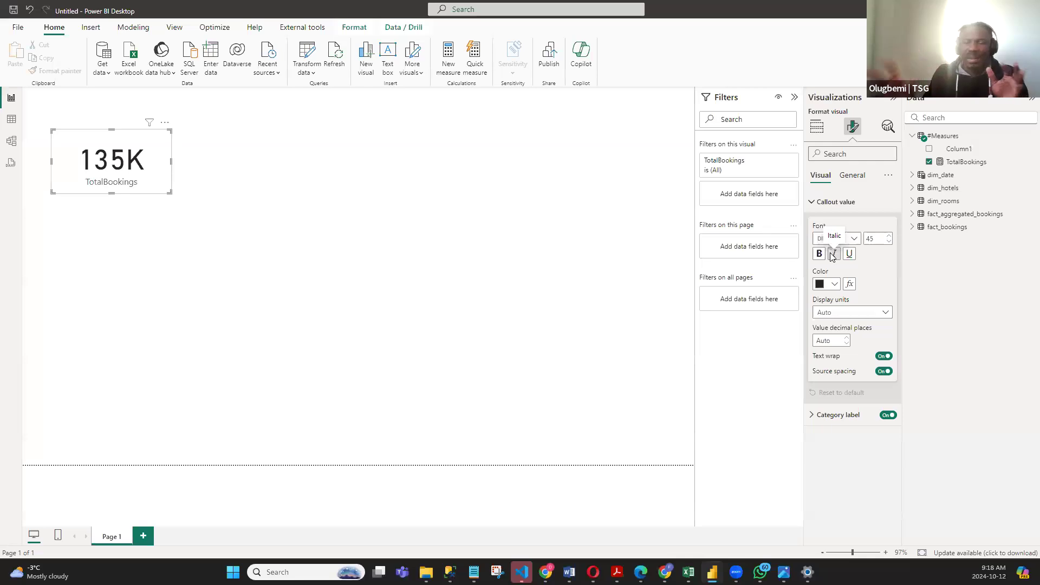
double_click(876, 240)
type("25")
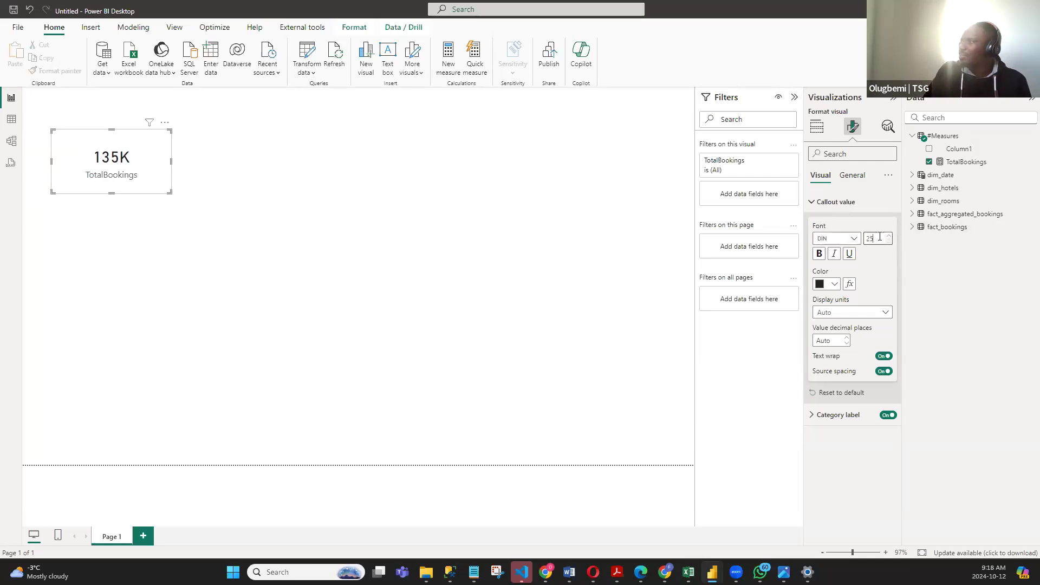
type("30")
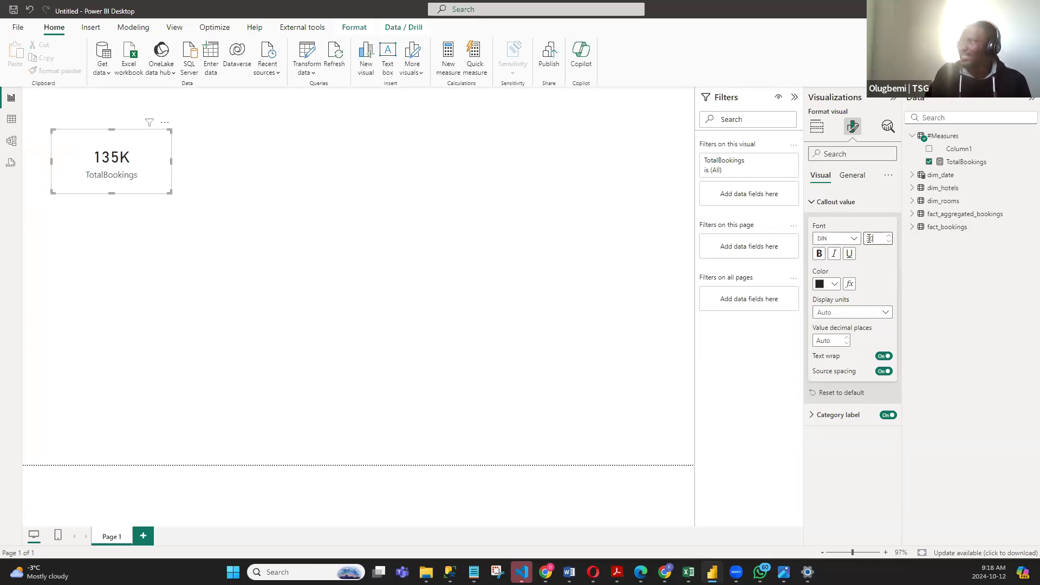
- Try orange as the callout value's color and settle on black
left_click(837, 285)
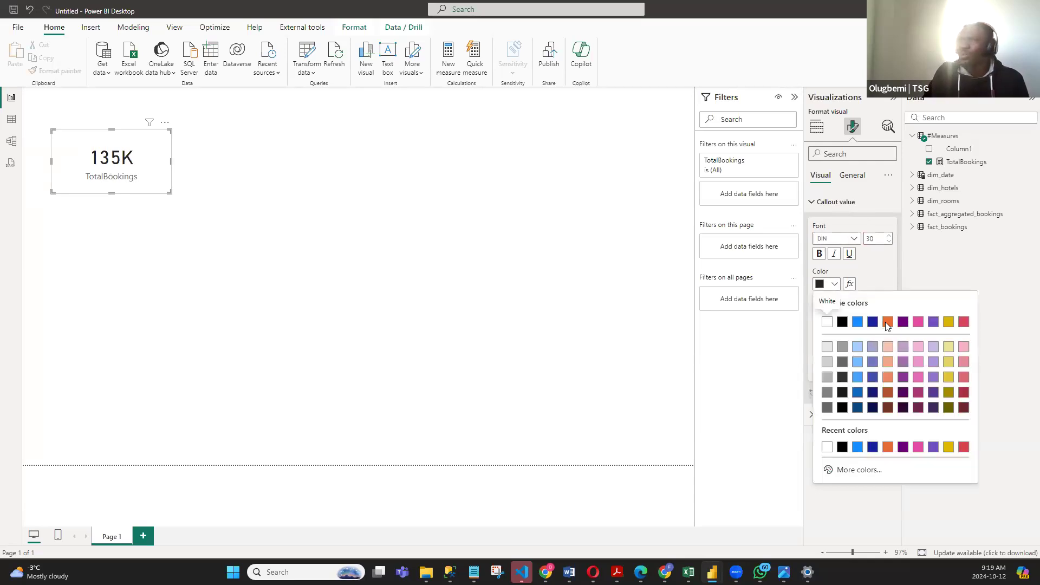
left_click(887, 322)
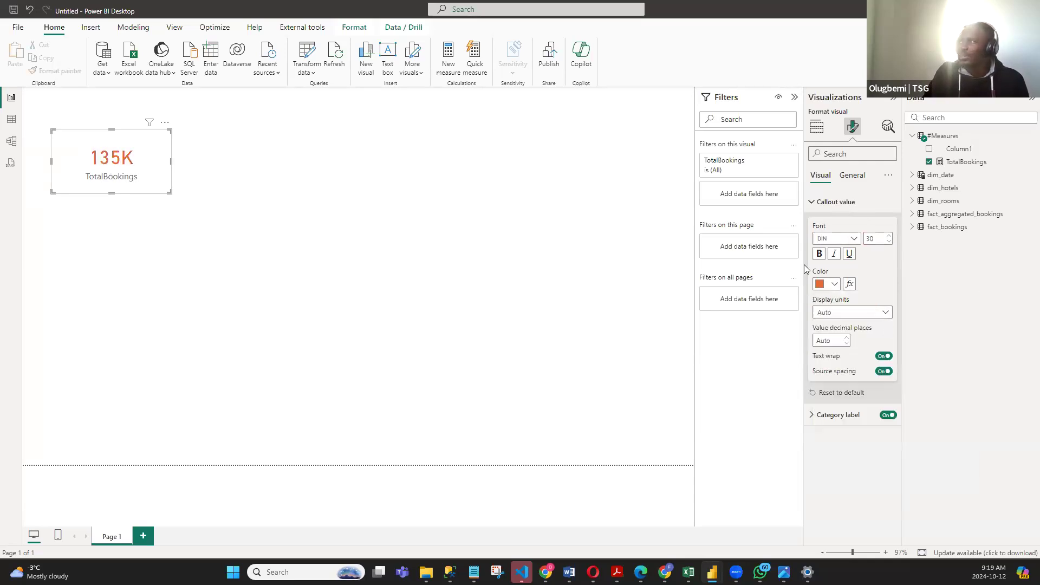
left_click(835, 285)
left_click(842, 322)
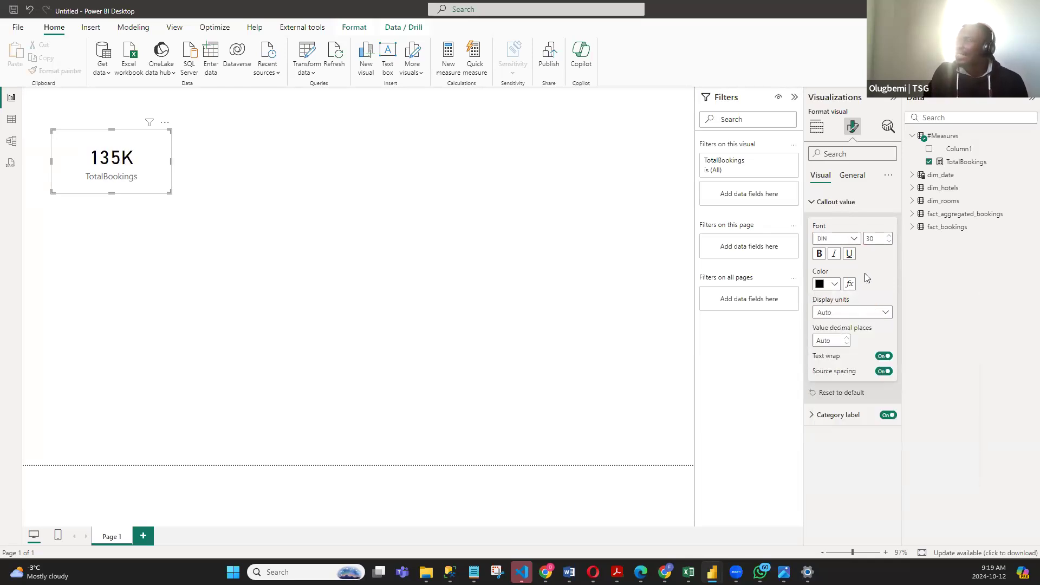
- Set the callout value's display units to None, collapse its settings and deselect the card
left_click(886, 313)
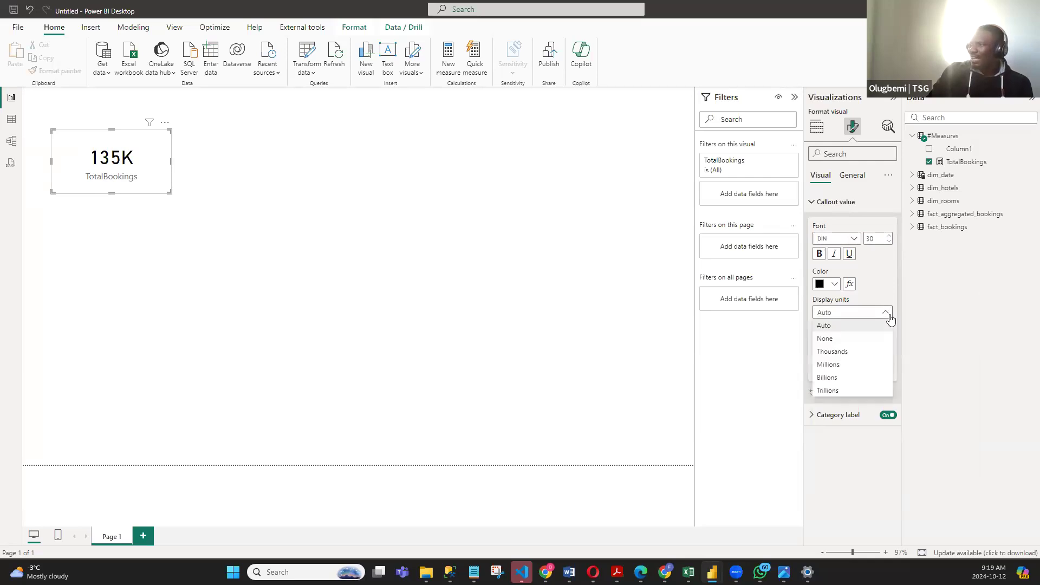
left_click(845, 339)
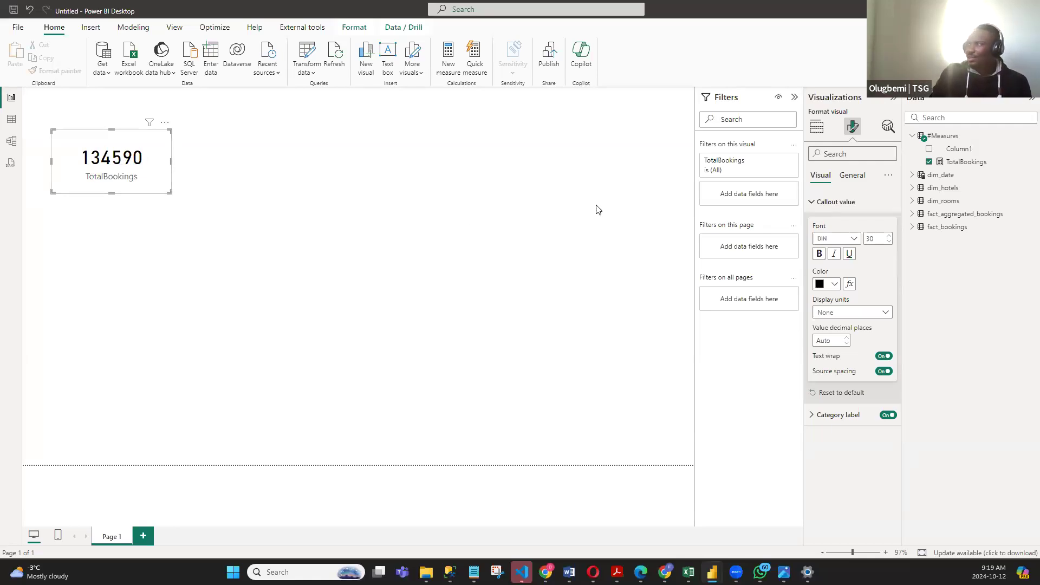
left_click(812, 201)
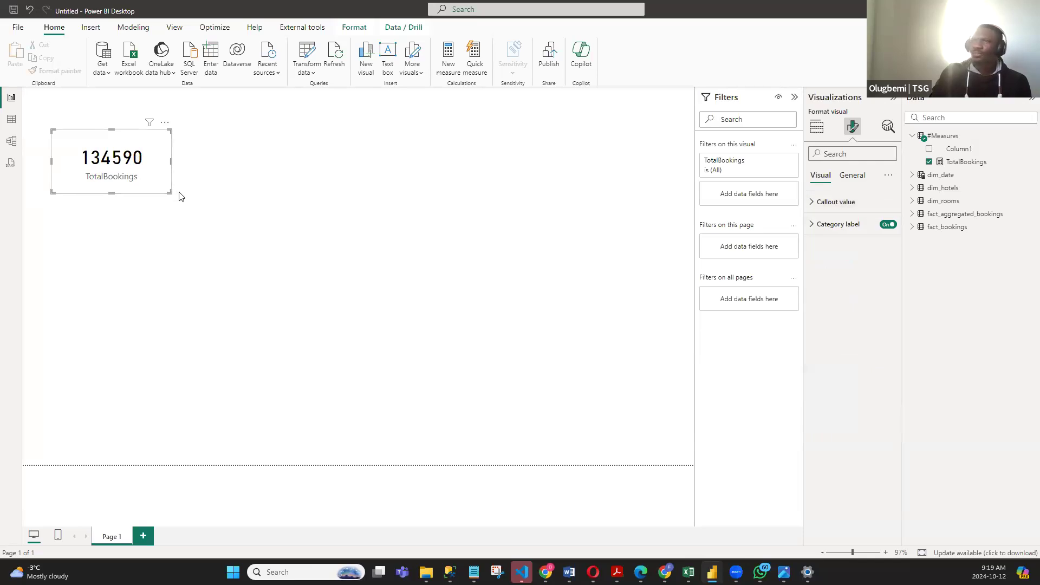
left_click(217, 222)
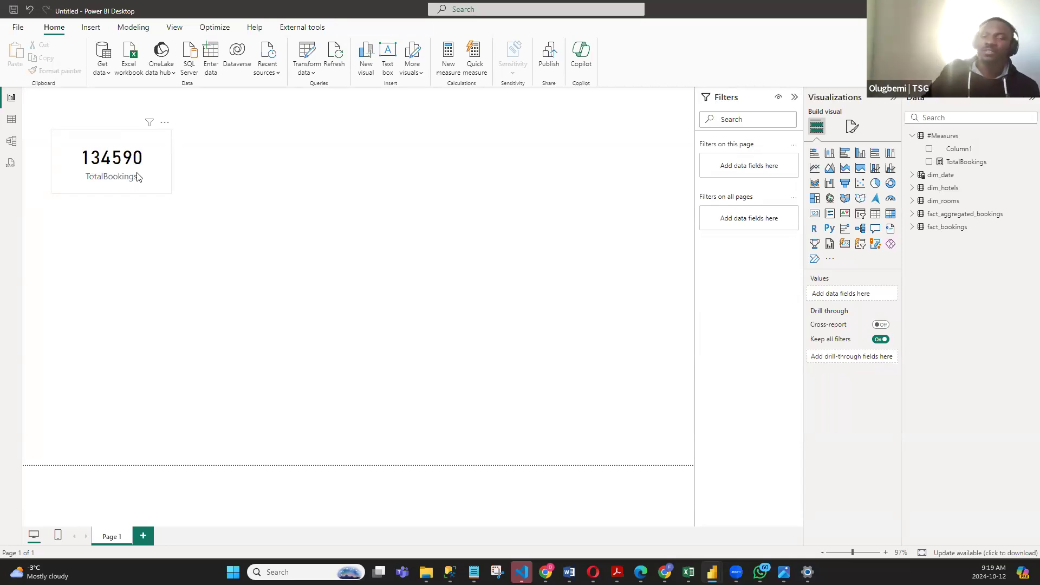
- Format the TotalBookings measure with a thousands separator and shrink its card a little more
left_click(147, 180)
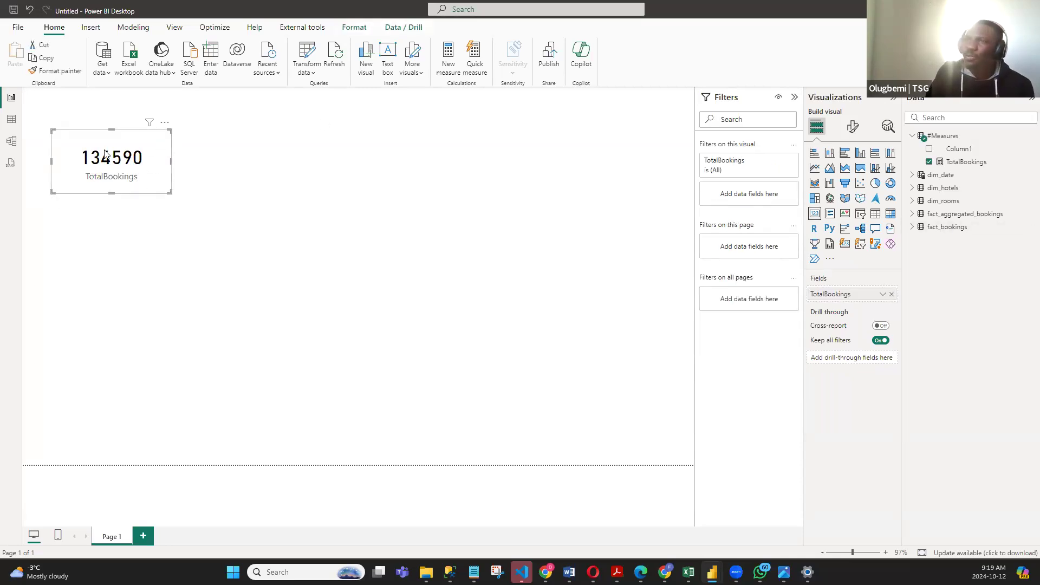
left_click(613, 200)
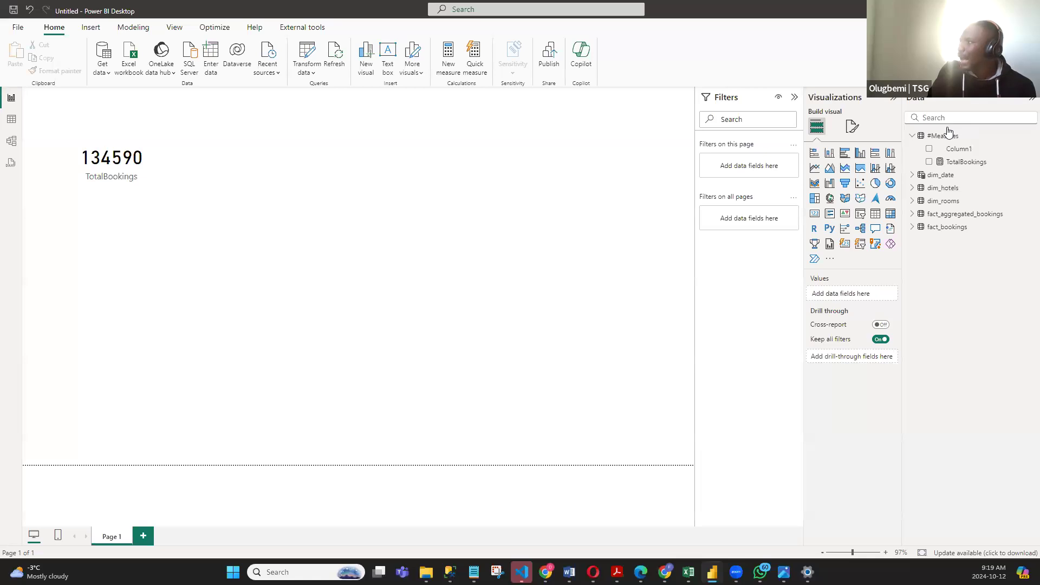
left_click(975, 162)
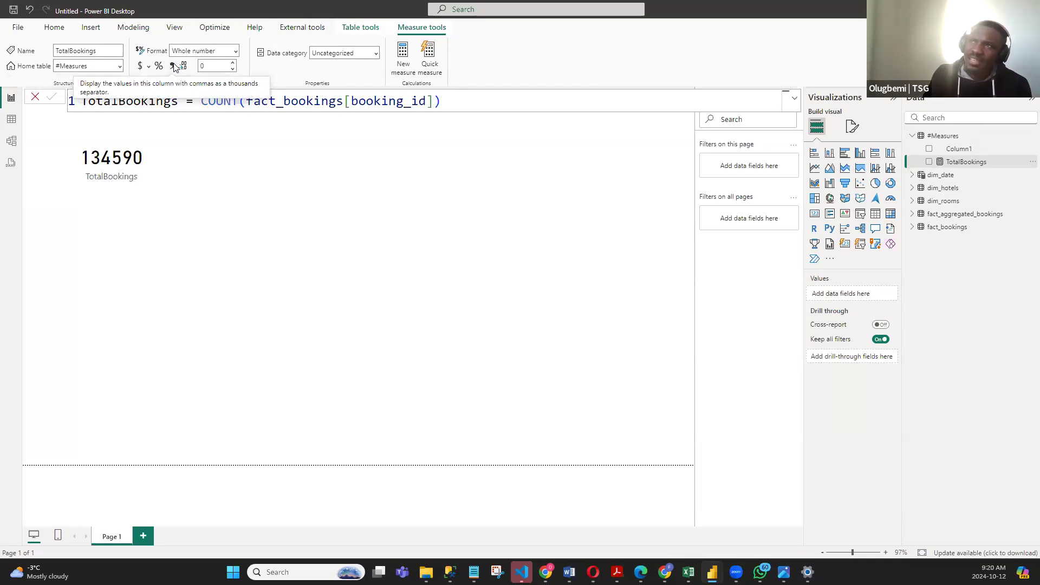
left_click(132, 183)
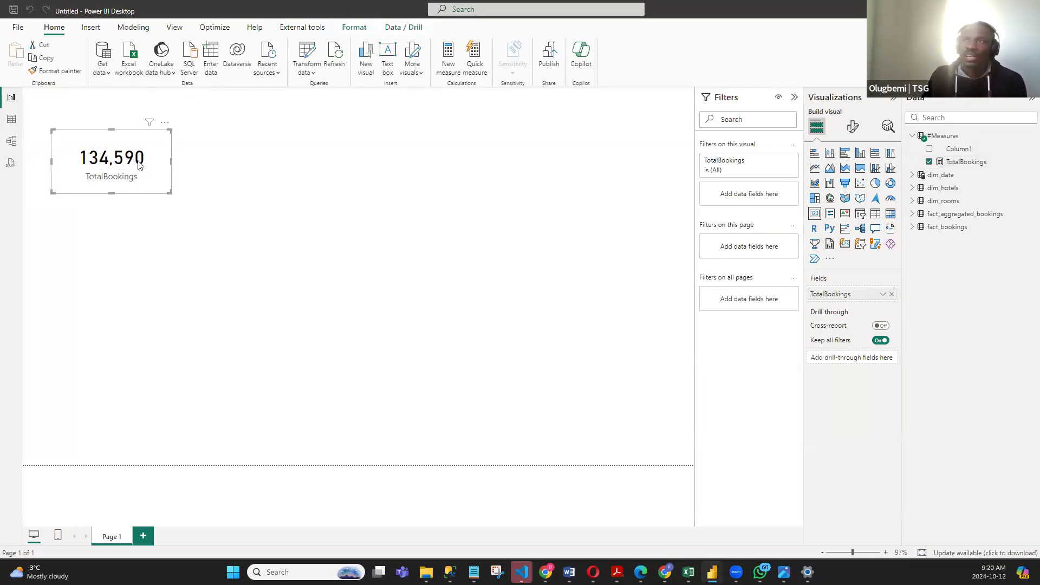
left_click_drag(156, 180, 148, 175)
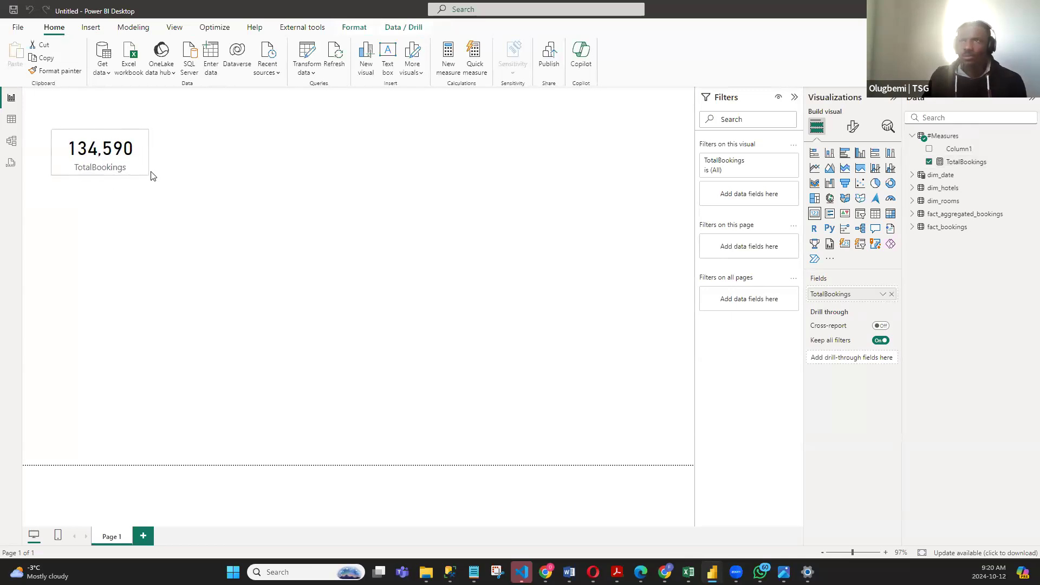
- Switch to Notepad and review the business requirements for the report, focusing on the Revenue item
left_click(11, 121)
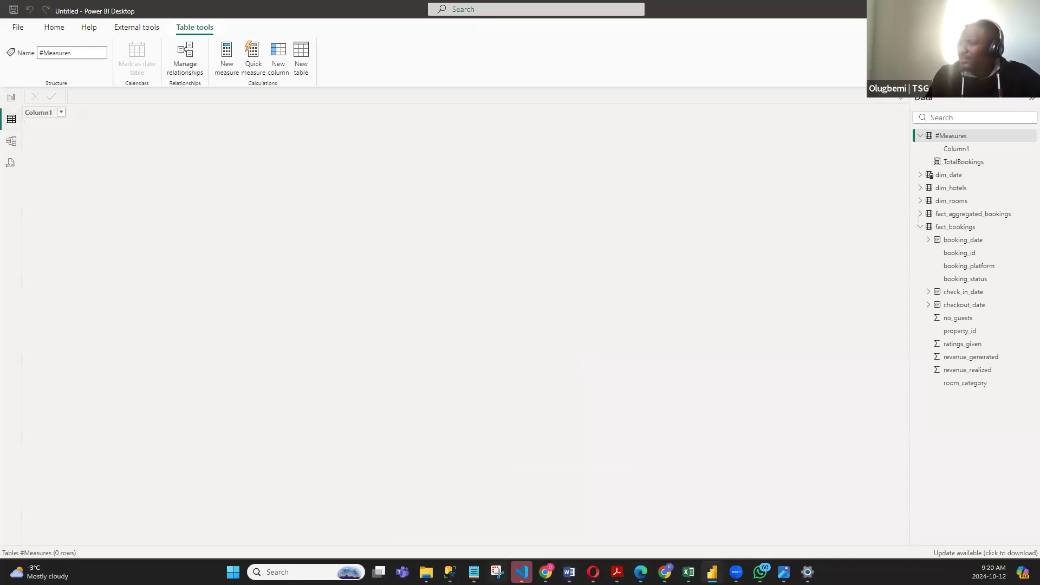
left_click(473, 572)
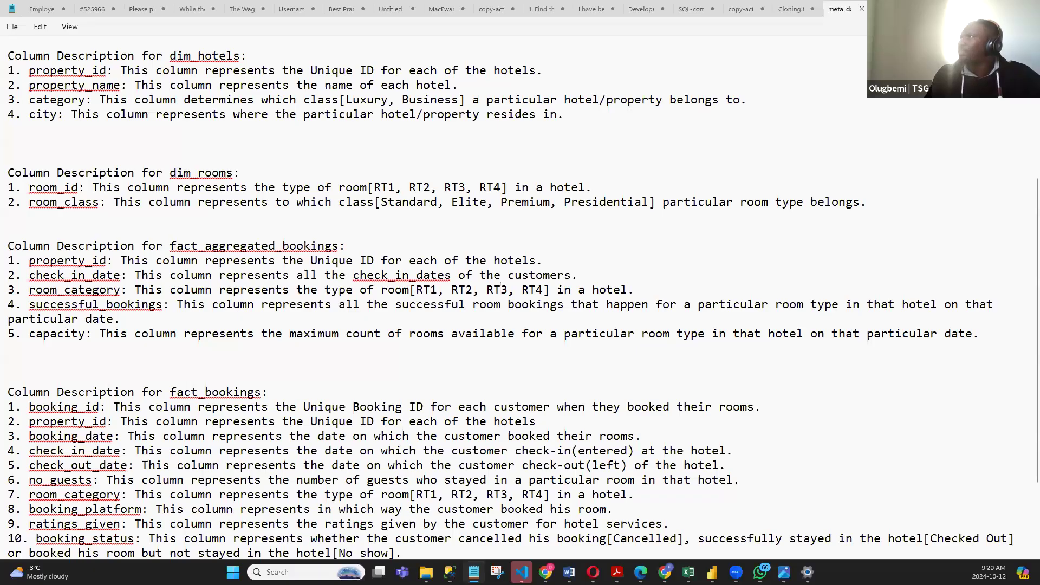
left_click(896, 9)
left_click(181, 110)
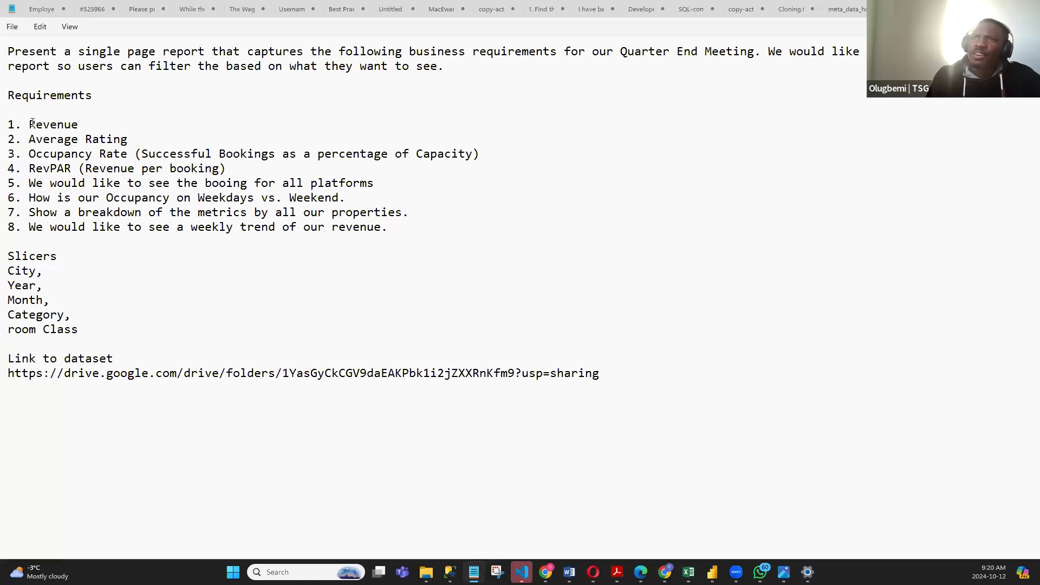
left_click_drag(66, 123, 75, 123)
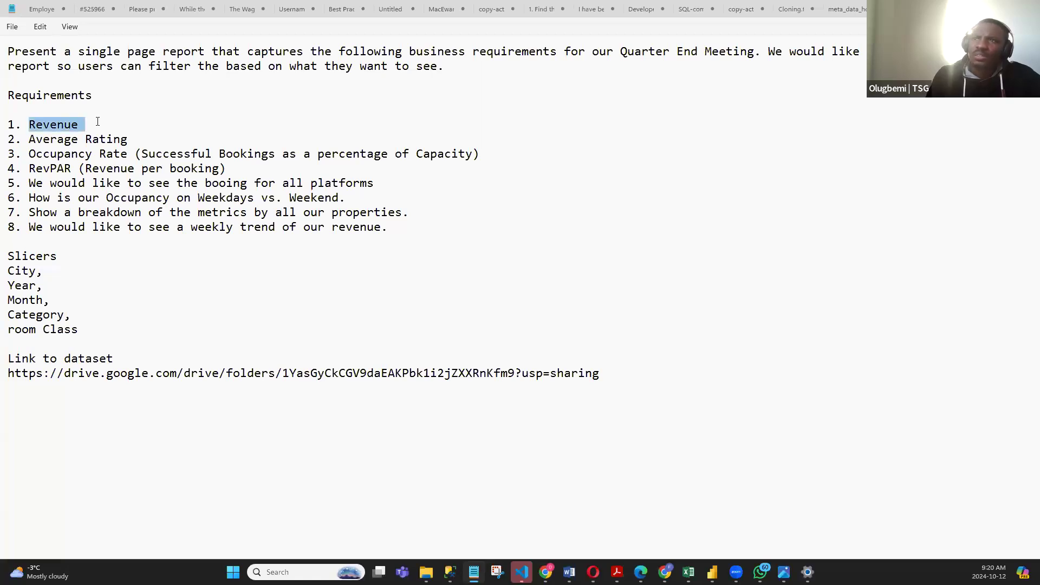
left_click(97, 122)
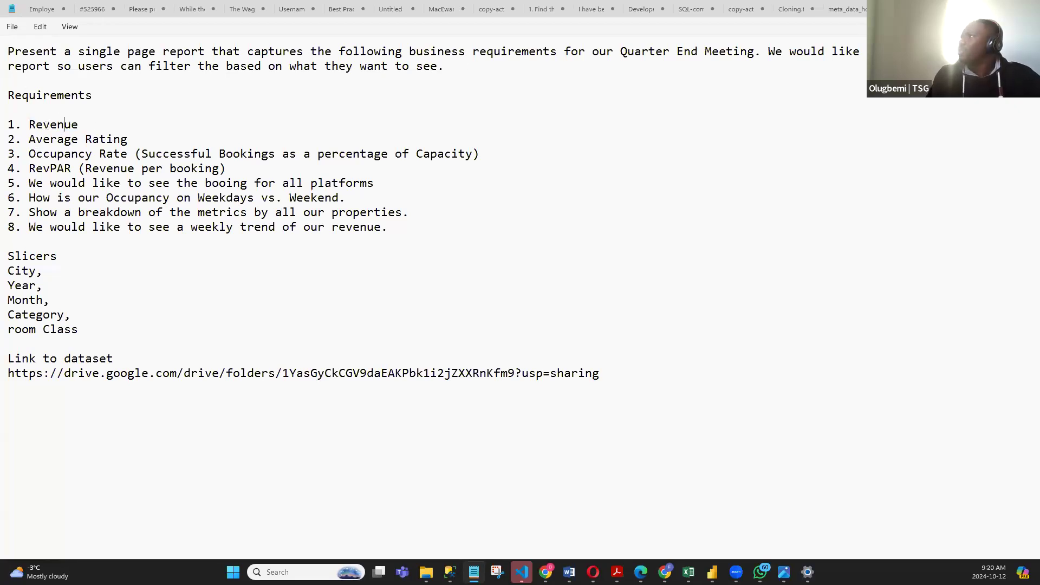
- Switch to Power BI Desktop and examine the fact_aggregated_bookings and fact_bookings tables for the revenue columns
key("alt+Tab")
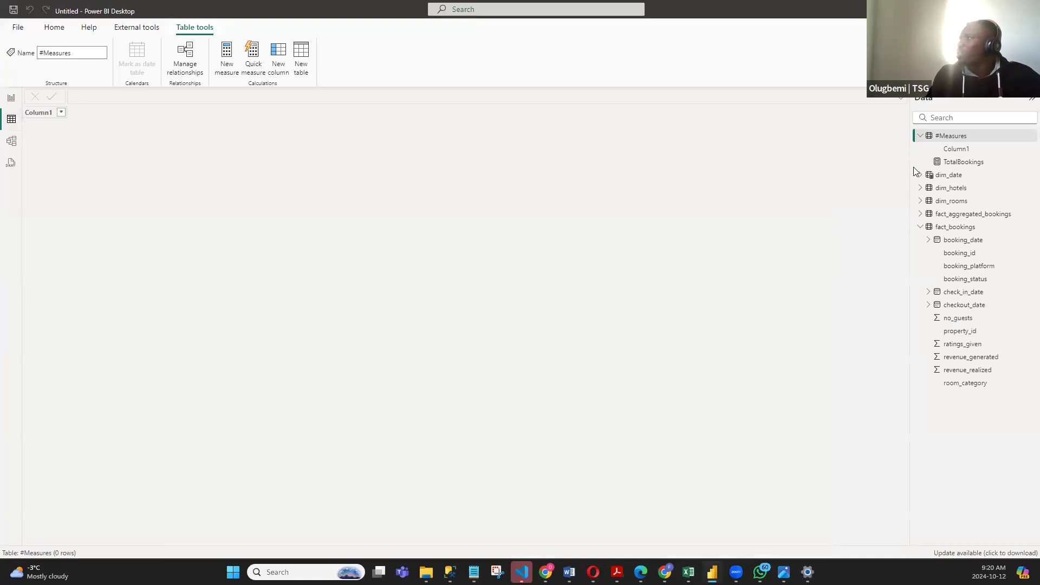
left_click(920, 136)
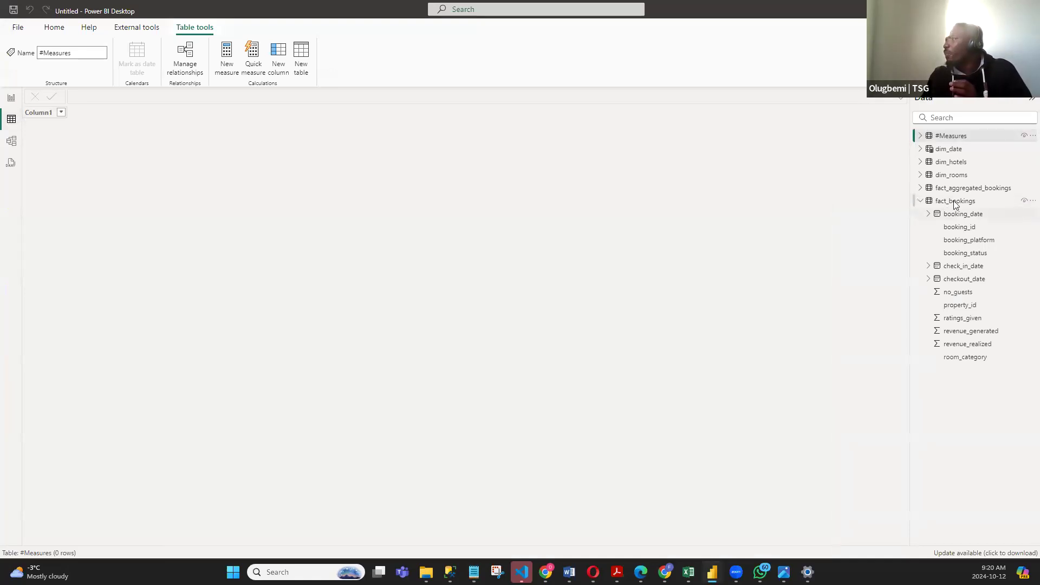
left_click(966, 188)
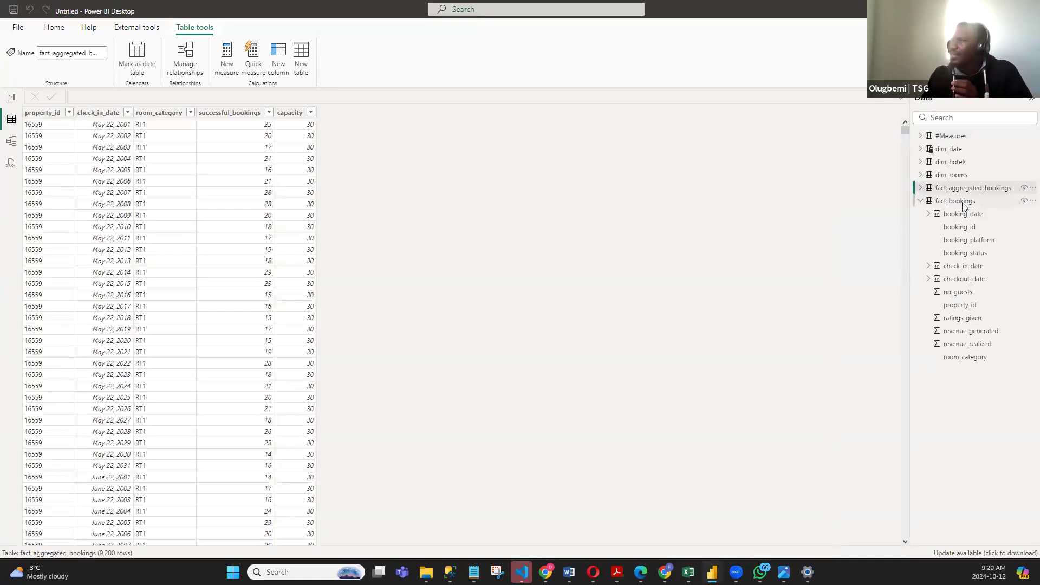
left_click(966, 200)
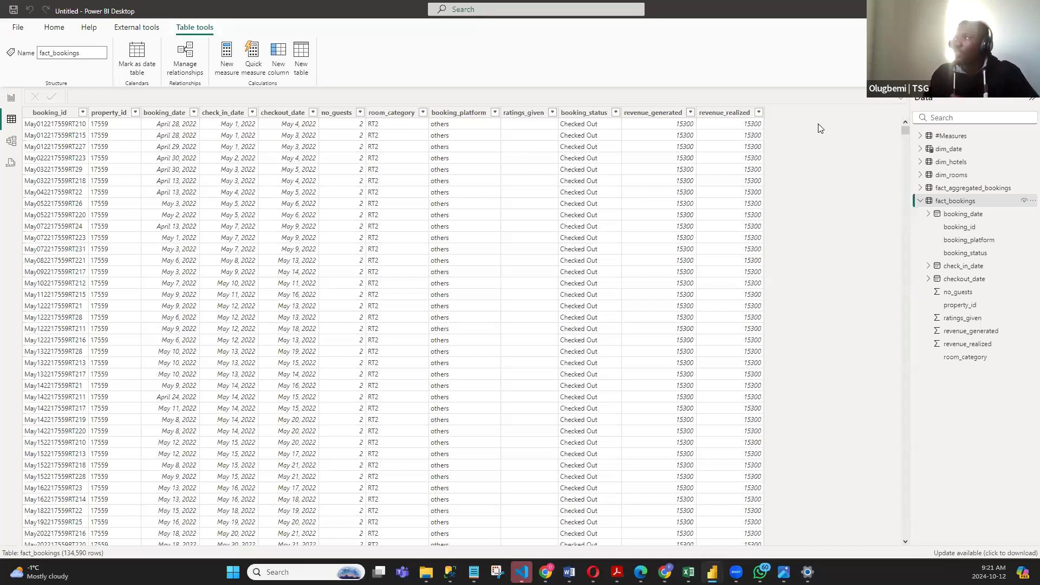
left_click(735, 112)
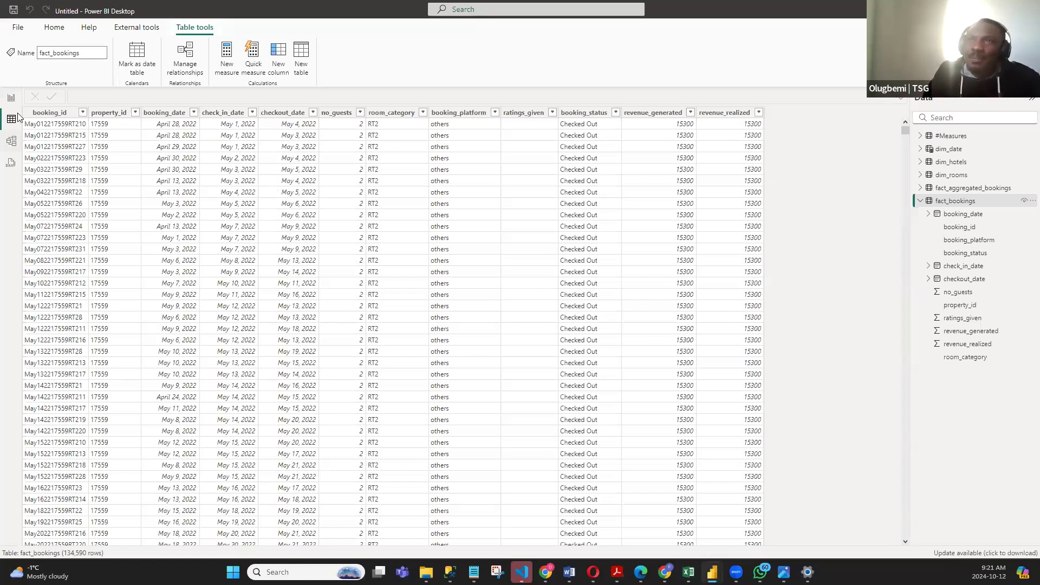
- Return to the report canvas and start a new measure named Revenue in the #Measures table
left_click(12, 97)
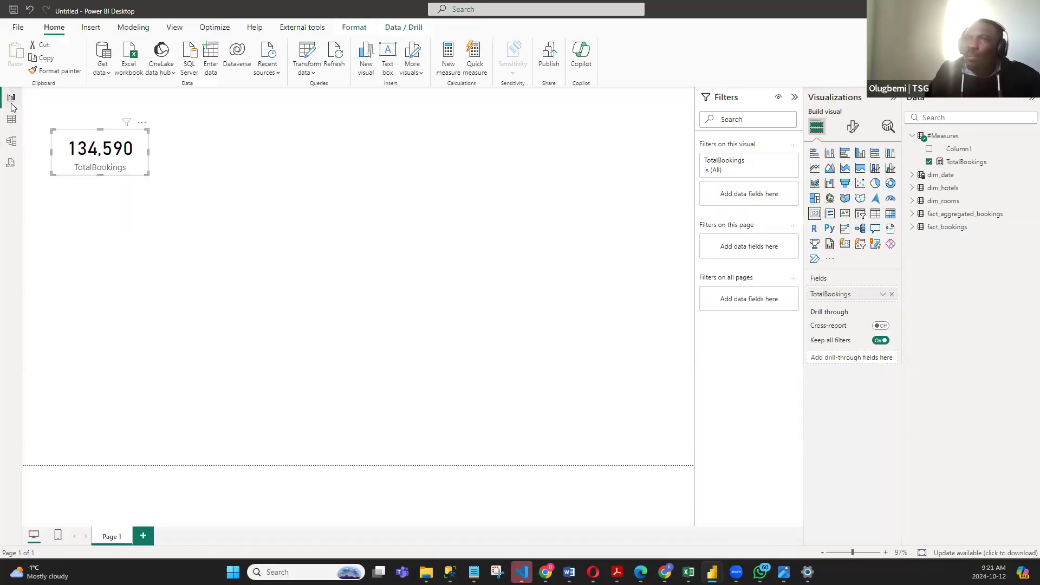
right_click(953, 140)
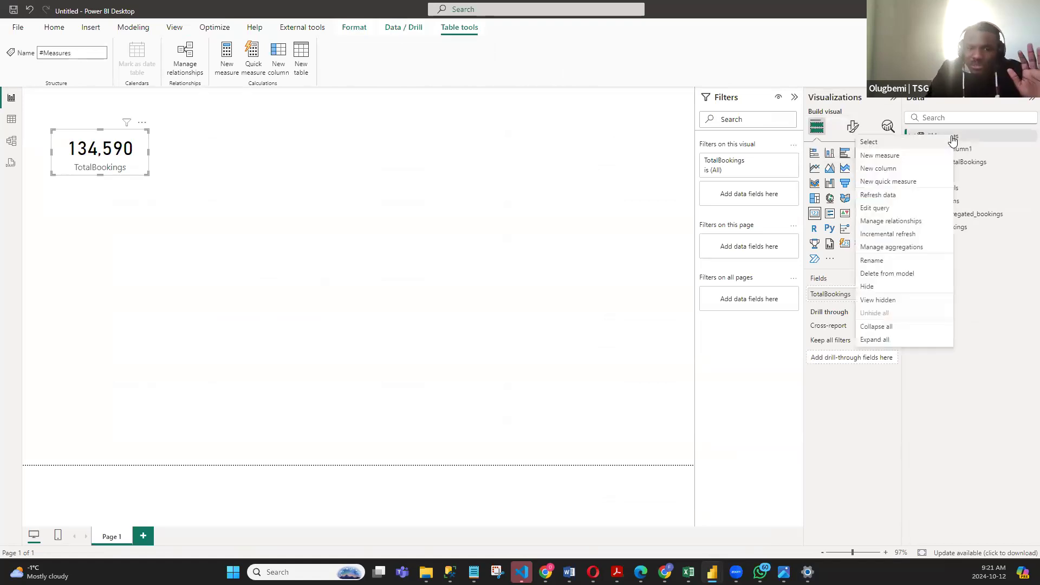
left_click(888, 156)
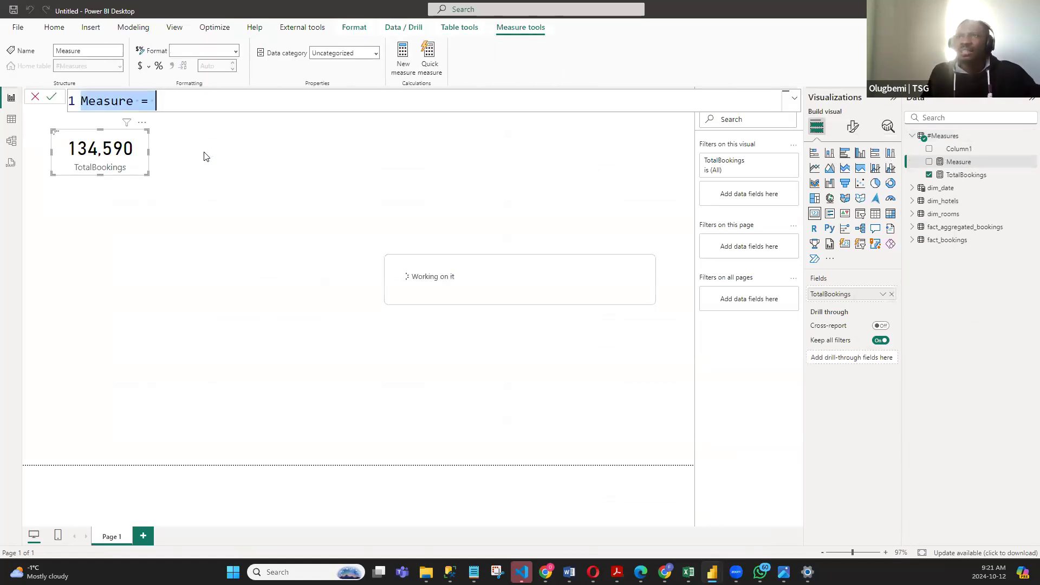
type("rE")
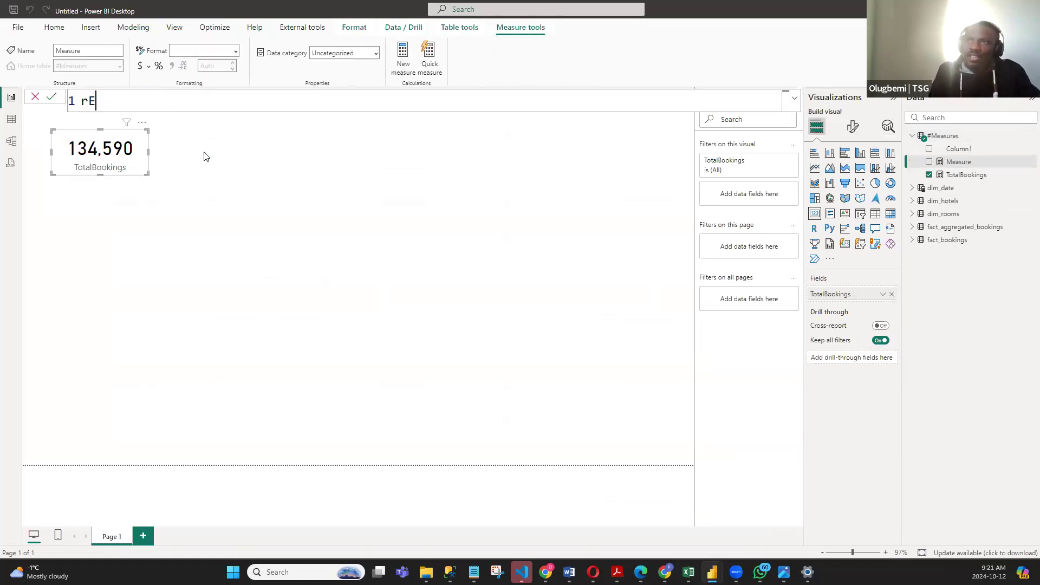
key("BackSpace")
key("BackSpace")
type("Rever")
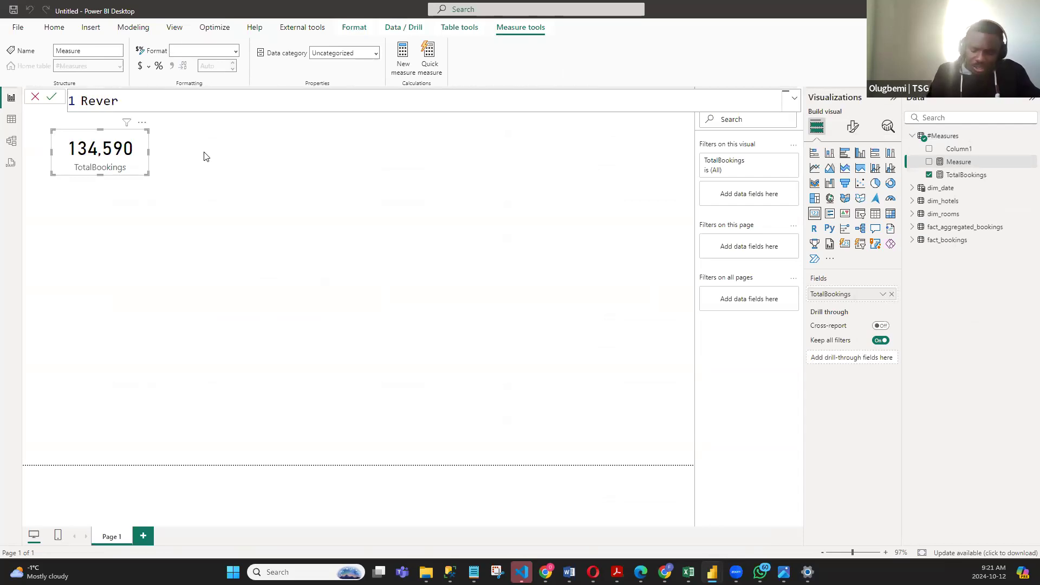
key("BackSpace")
type("nu")
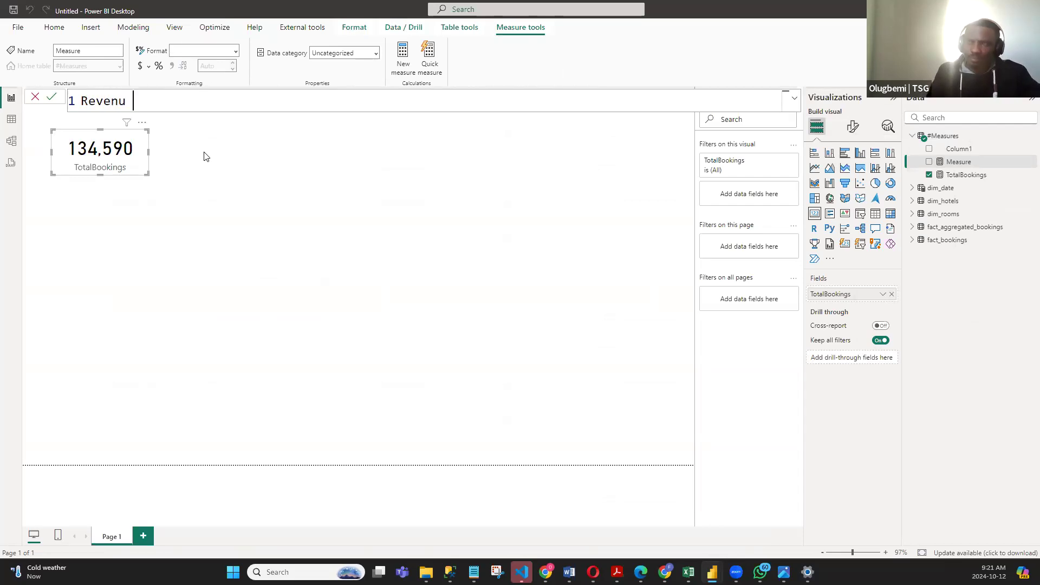
type("e =")
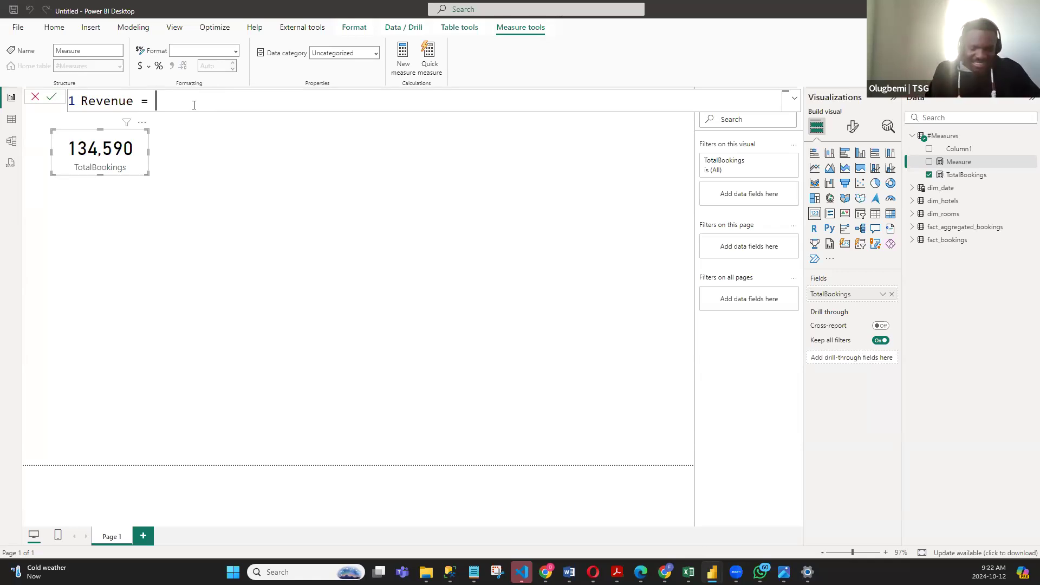
- Define the Revenue measure as SUM(fact_bookings[revenue_realized]), commit it and deselect the card
type("SUM")
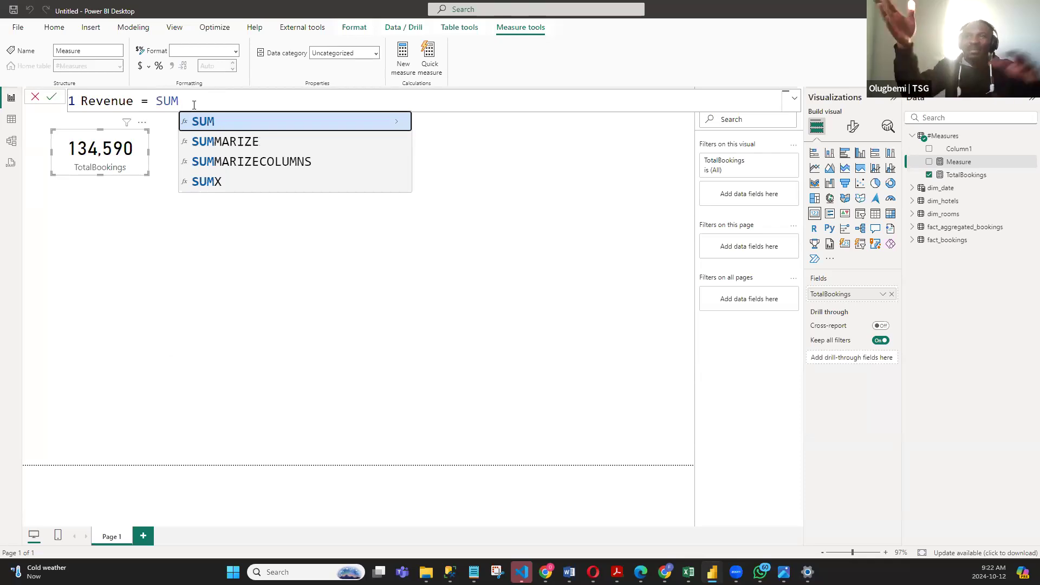
type("(")
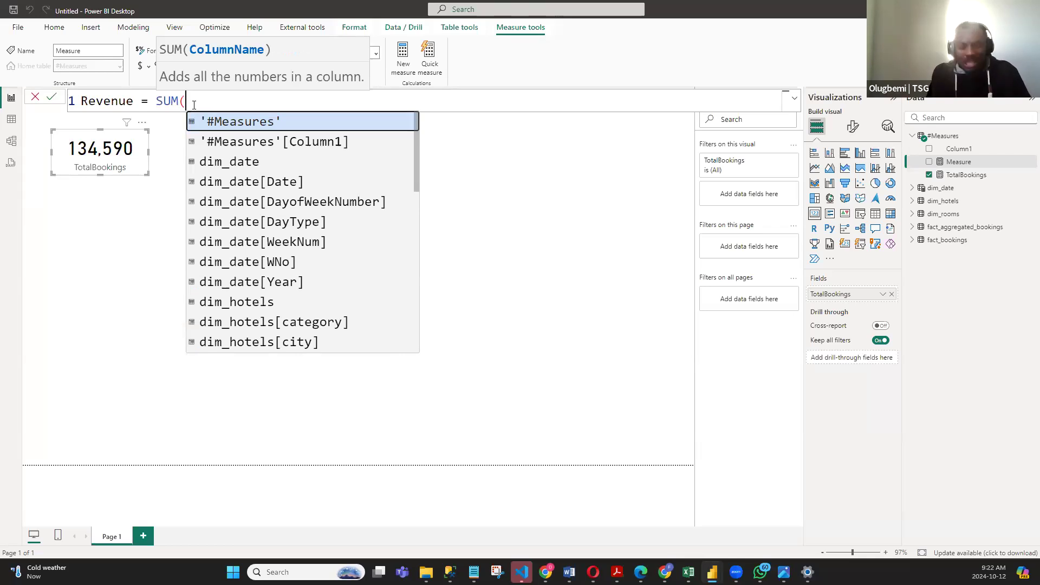
type("RENE")
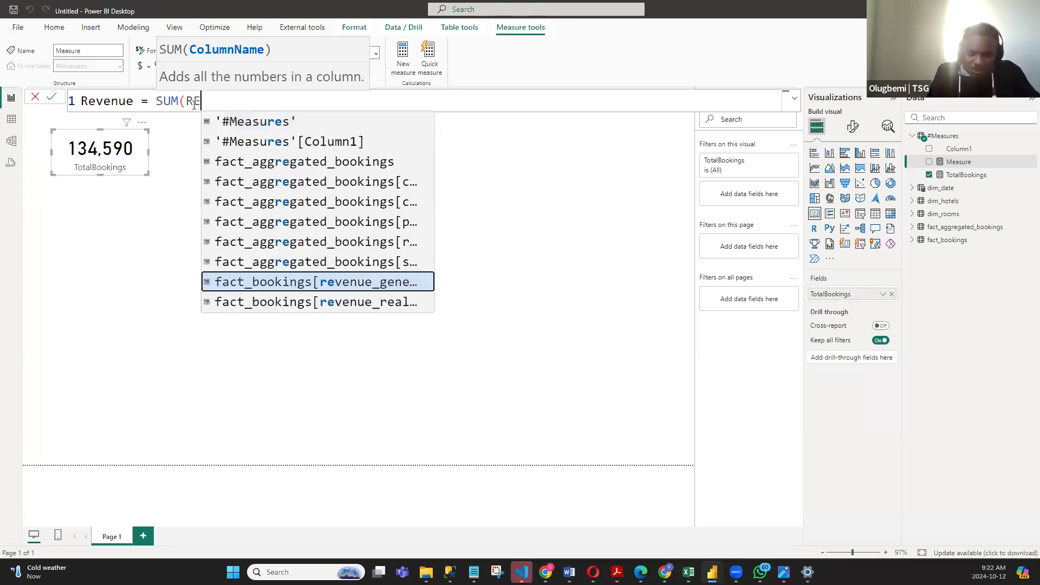
key("BackSpace")
key("BackSpace")
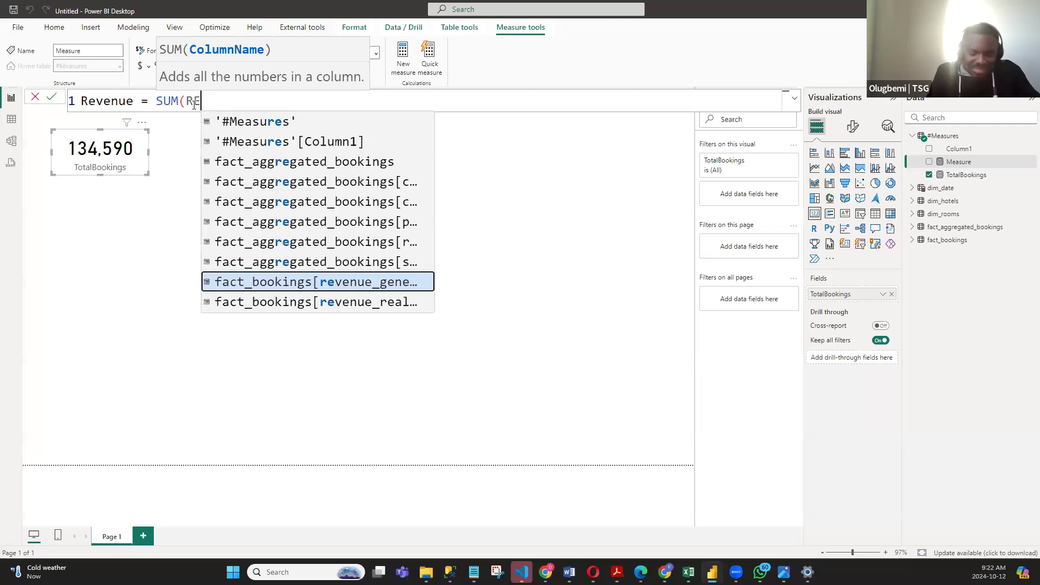
type("VE")
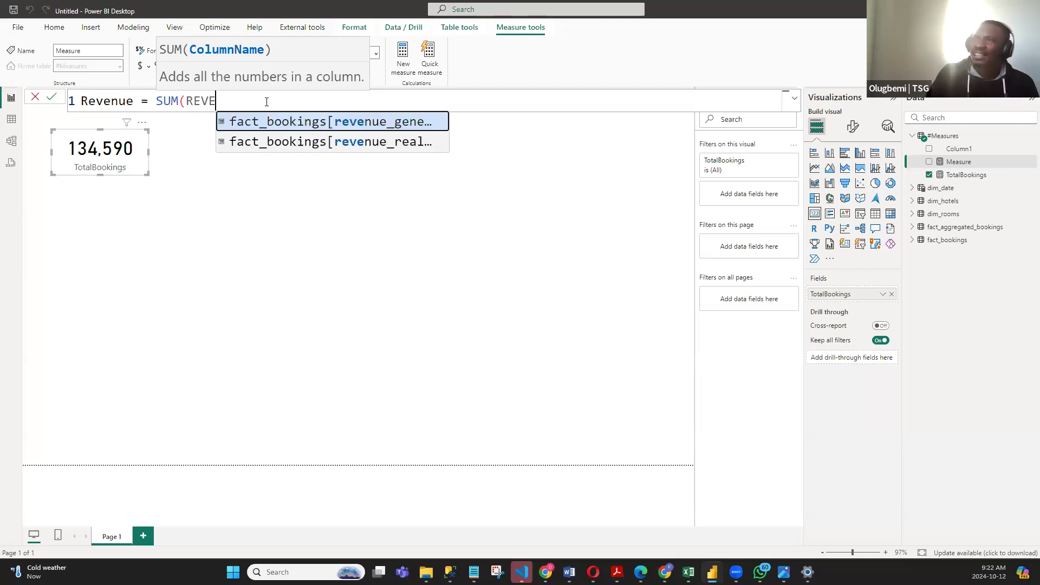
scroll(253, 98, "down", 1)
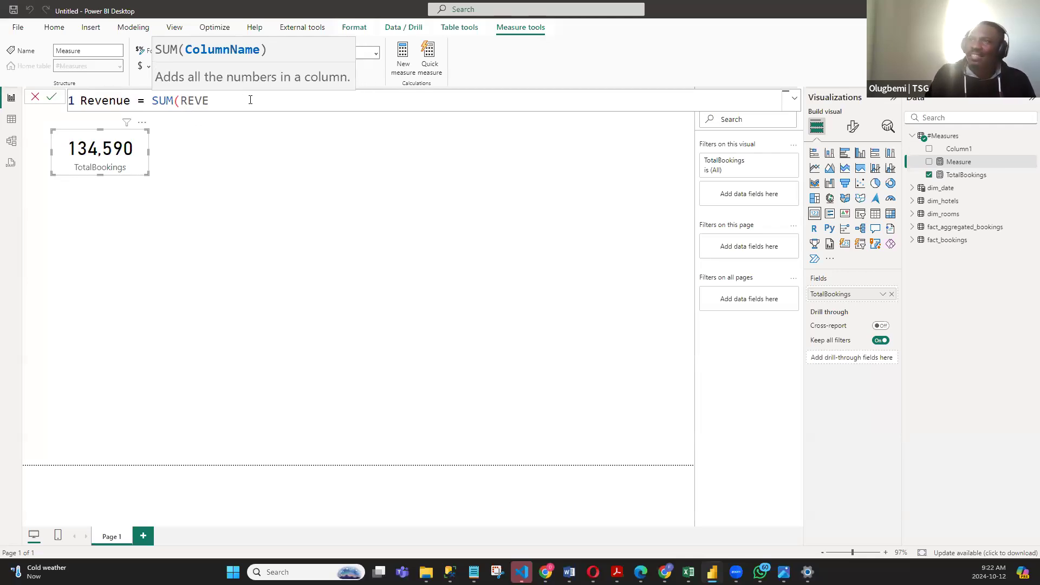
scroll(250, 99, "down", 1)
key("BackSpace")
type("E")
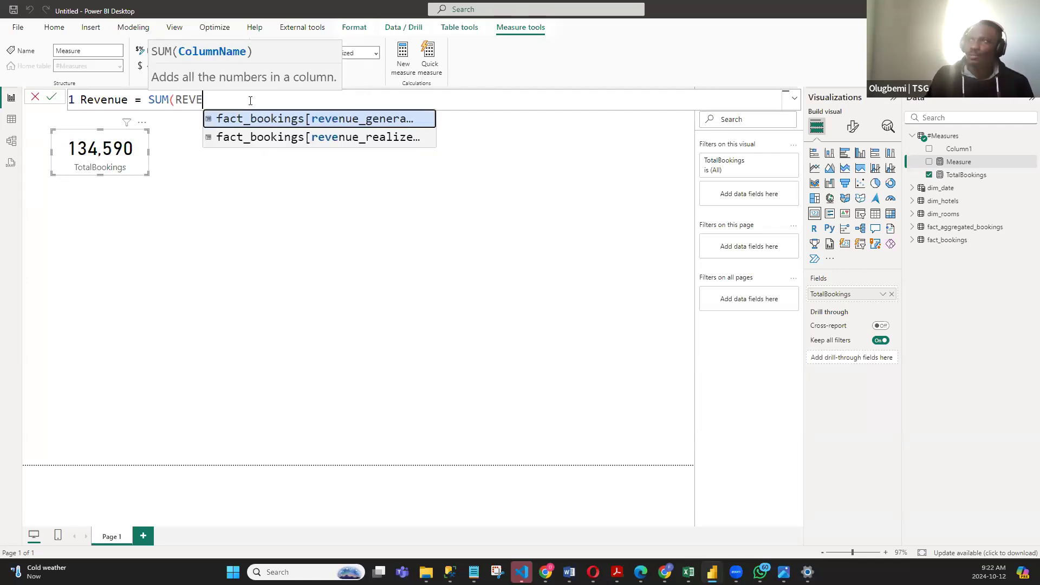
left_click(388, 137)
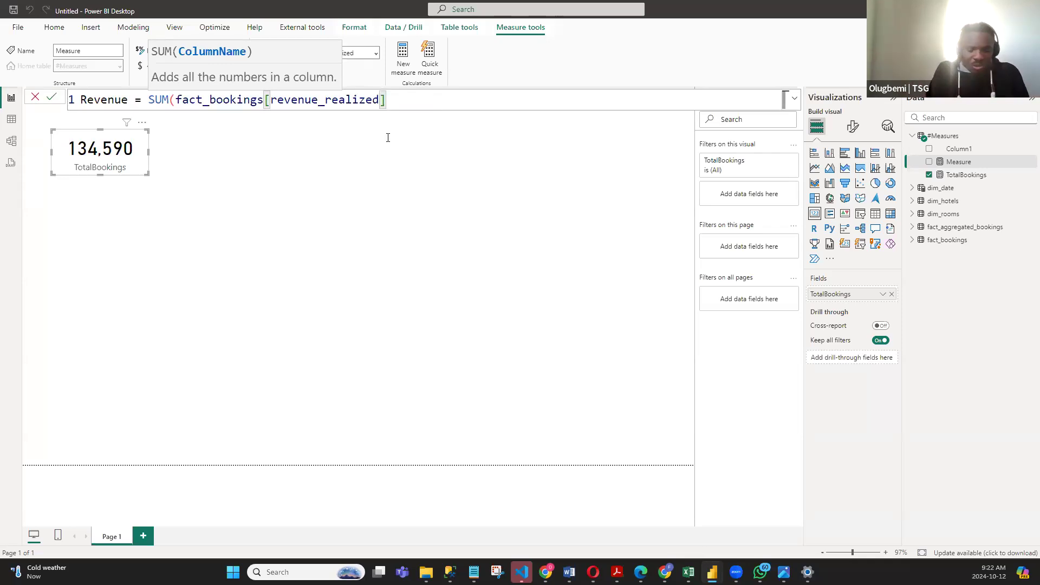
type(")")
key("Return")
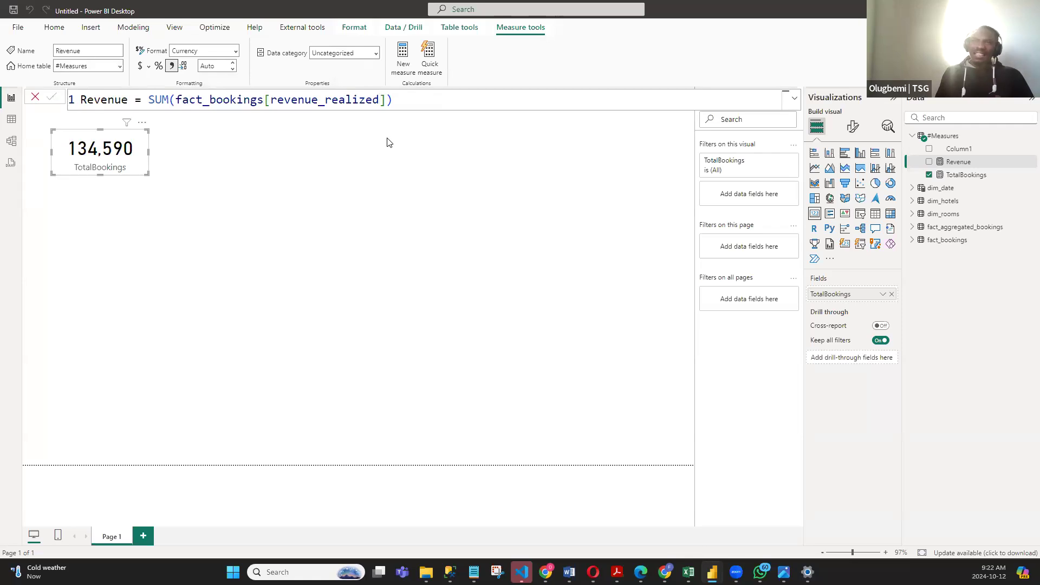
left_click(336, 196)
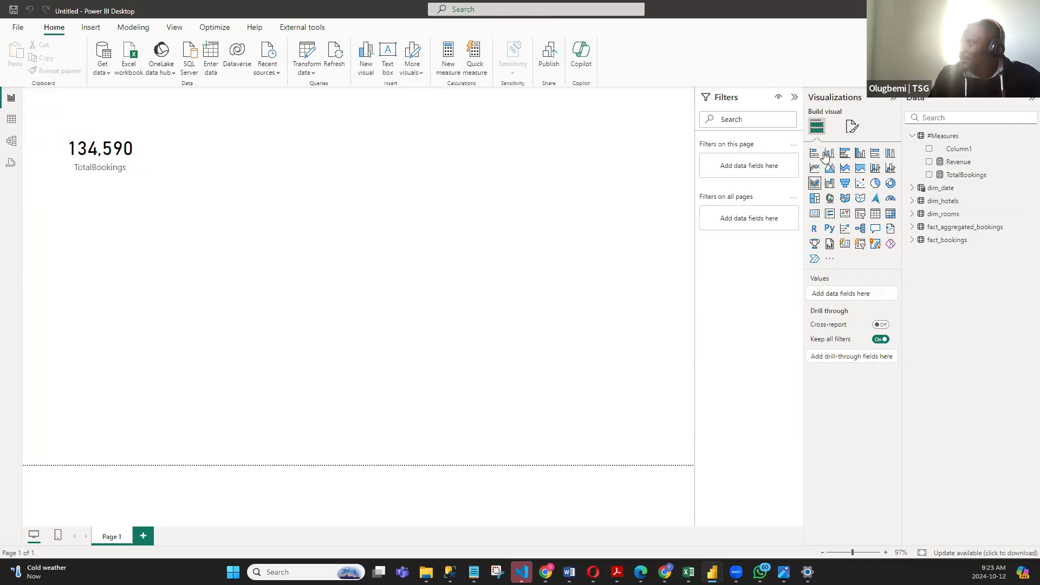
left_click(142, 168)
left_click(229, 204)
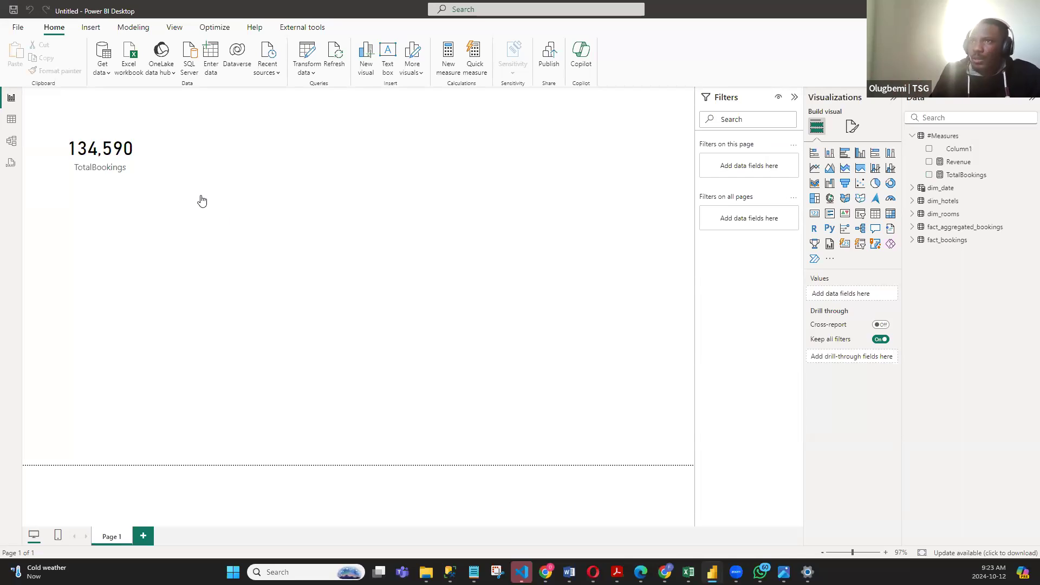
left_click(135, 158)
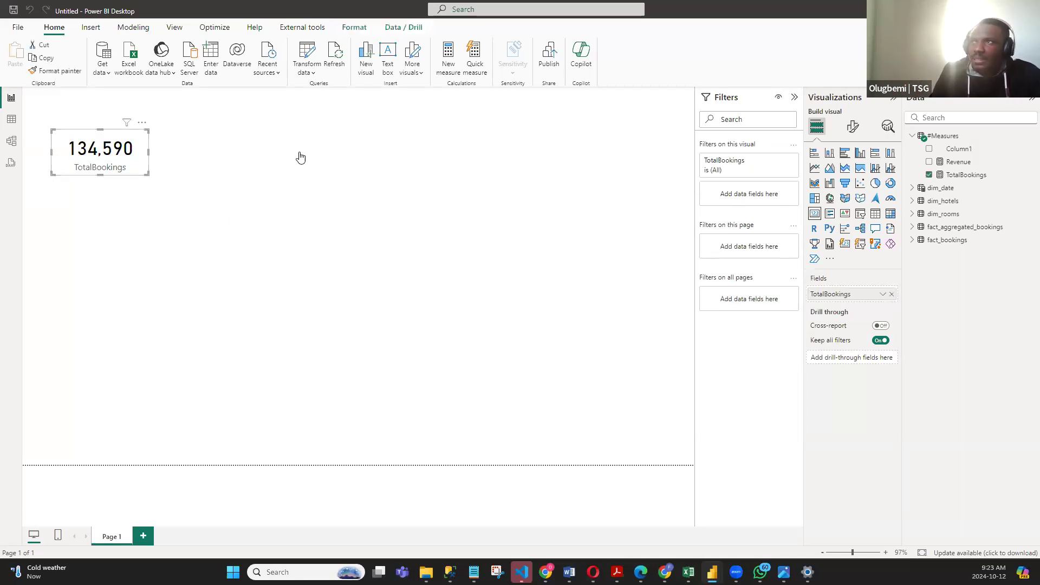
left_click(324, 163)
left_click(135, 138)
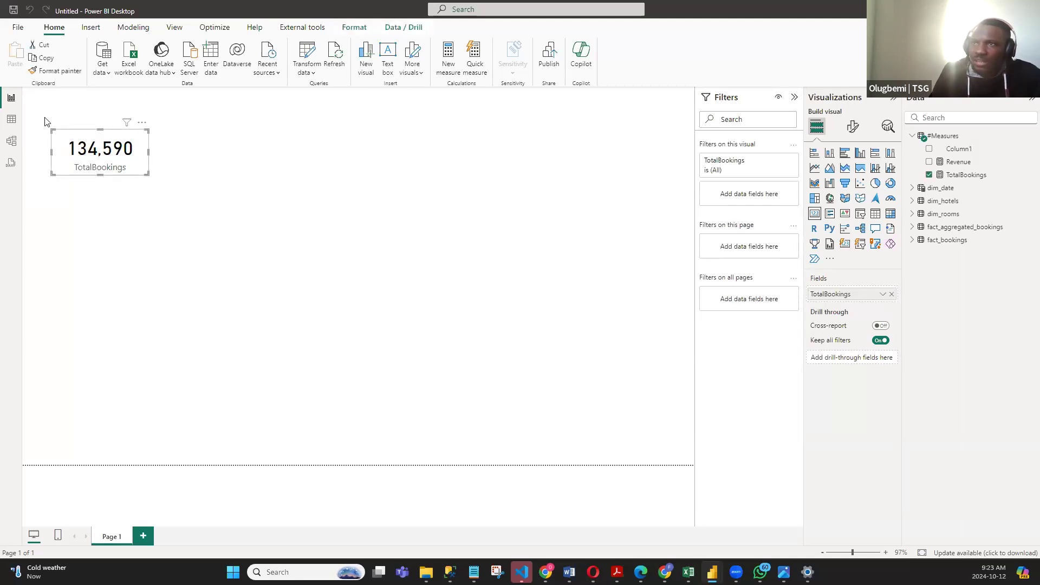
left_click(185, 196)
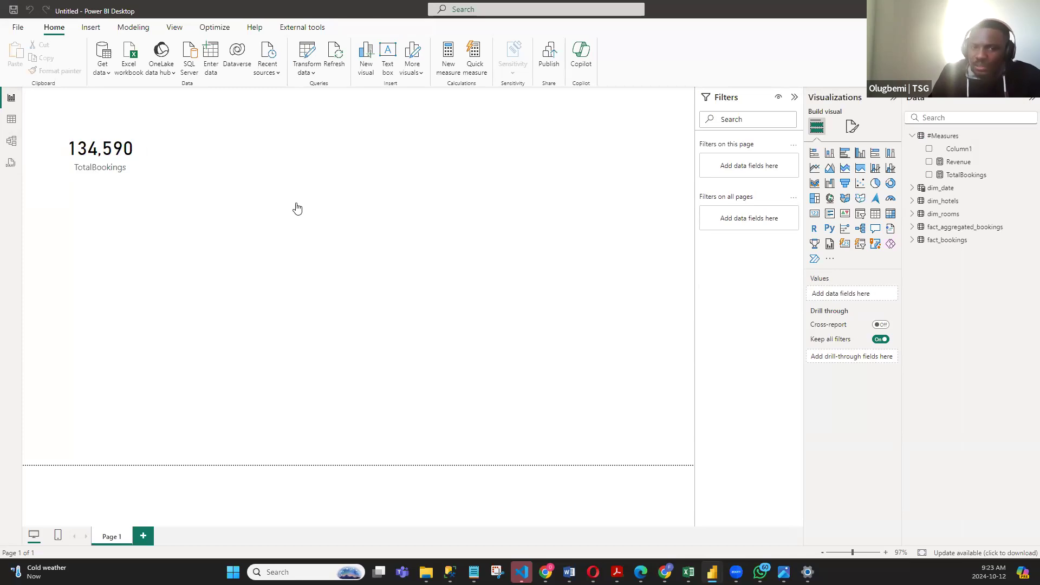
- Set the page's canvas background color to White, 10% darker, and remove its transparency
left_click(852, 128)
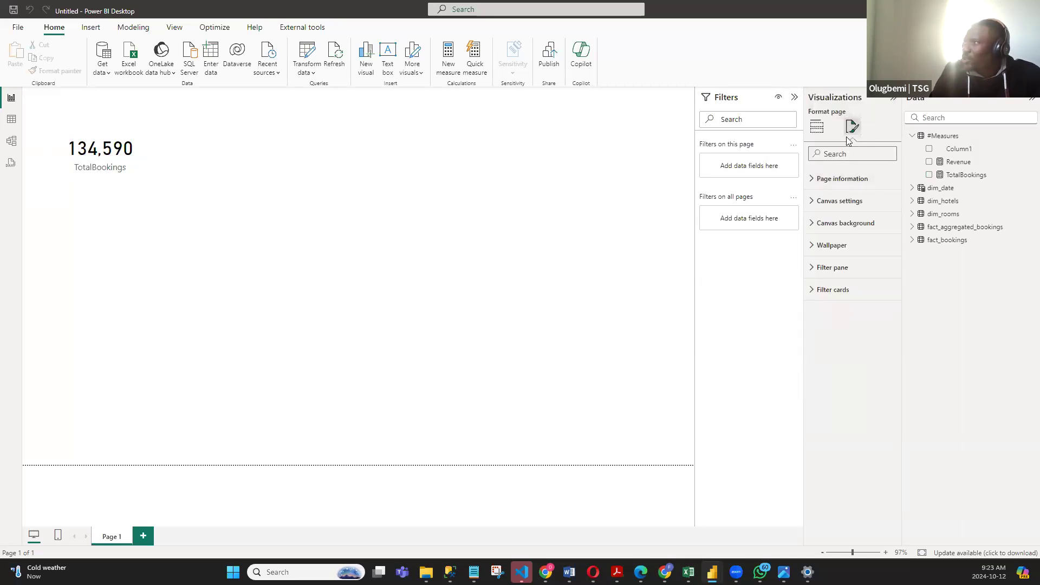
left_click(375, 224)
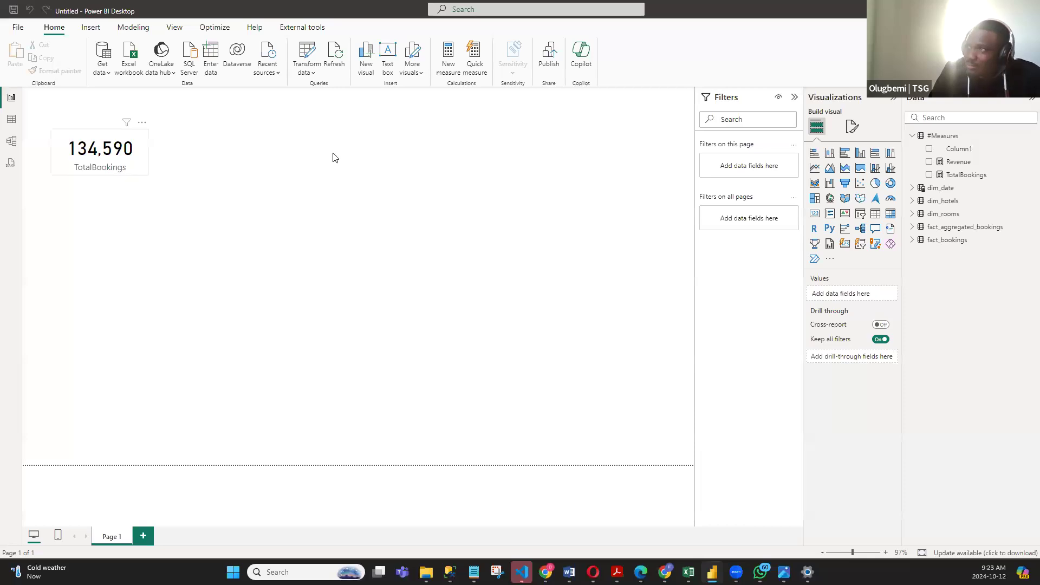
left_click(850, 128)
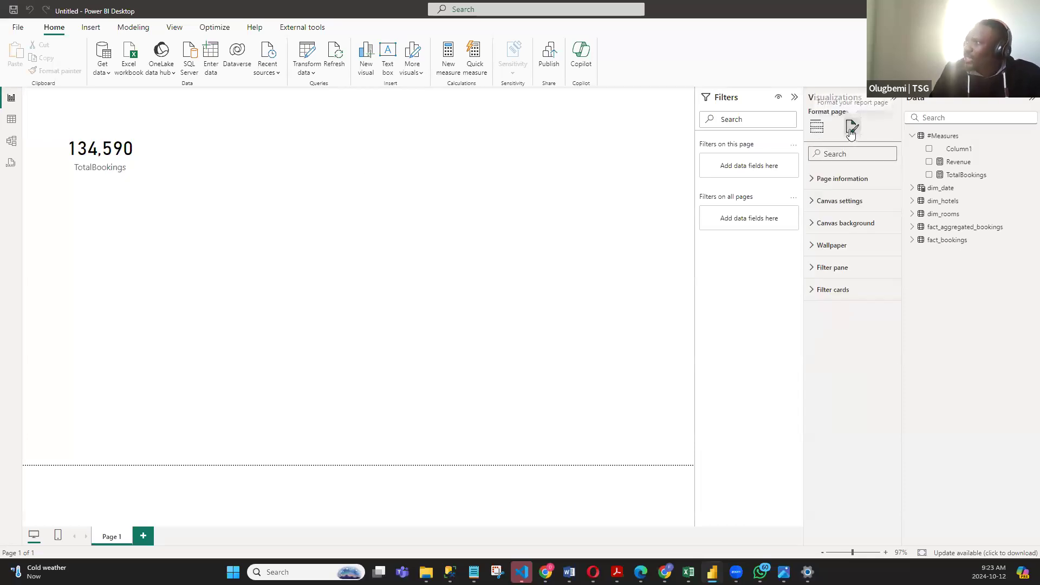
left_click(817, 226)
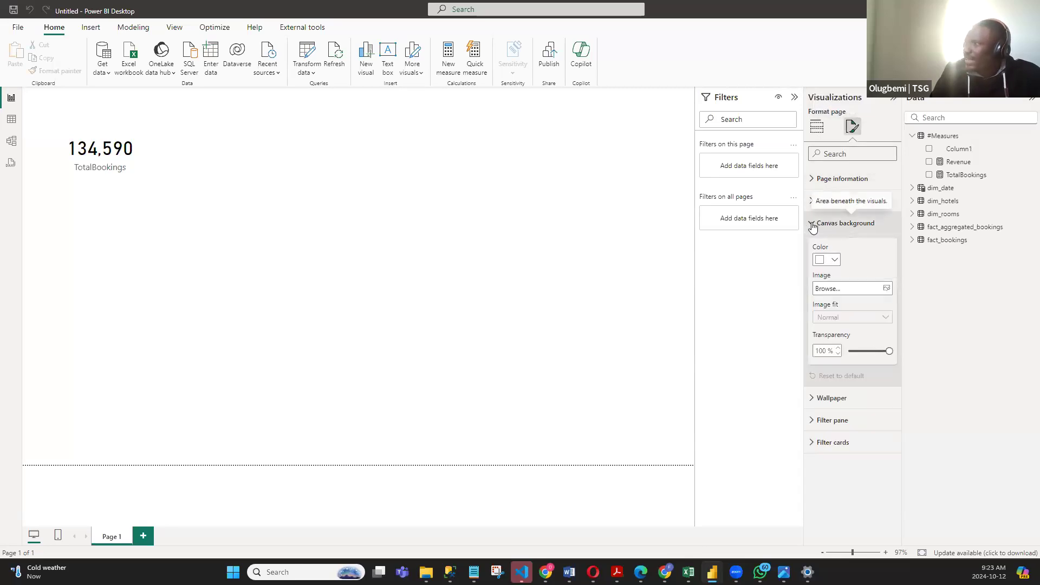
left_click(835, 261)
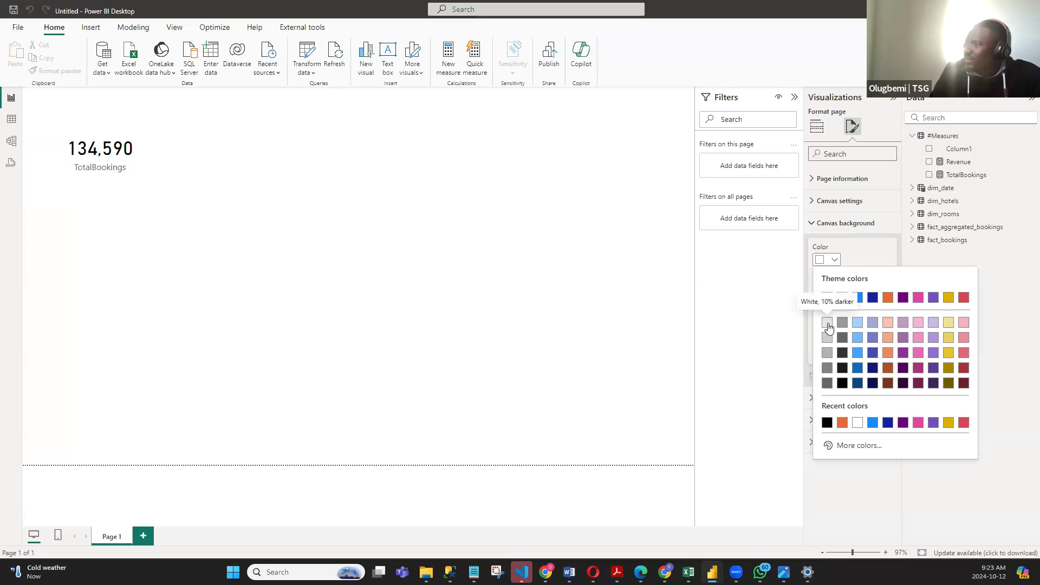
left_click(827, 323)
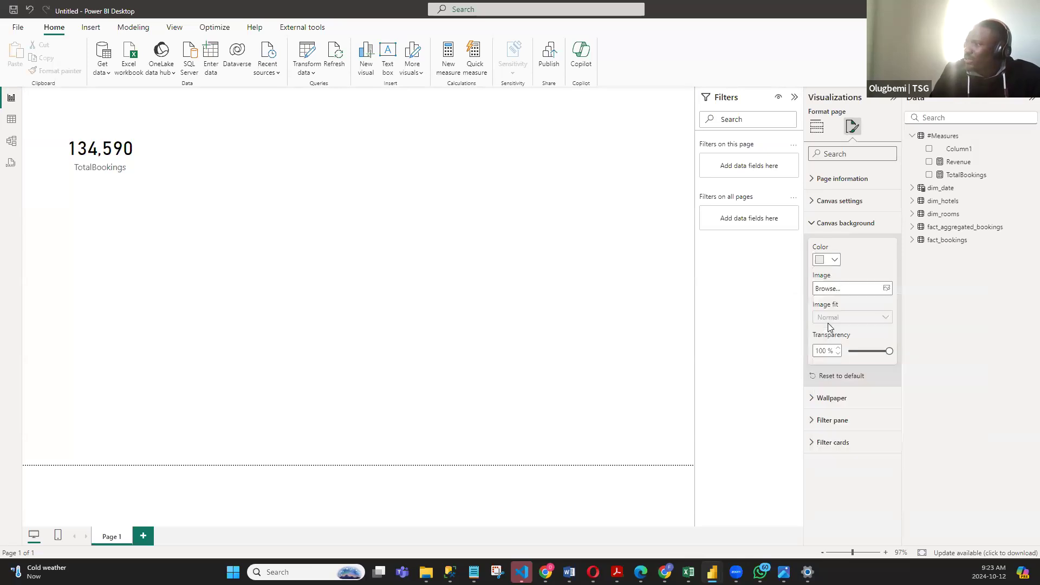
left_click(887, 349)
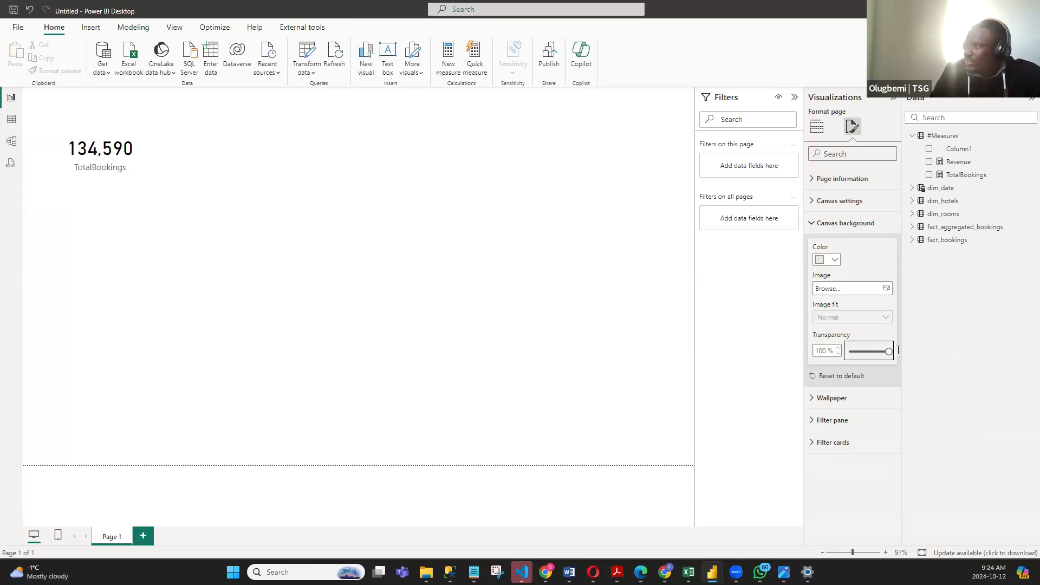
left_click_drag(888, 352, 846, 352)
left_click(478, 242)
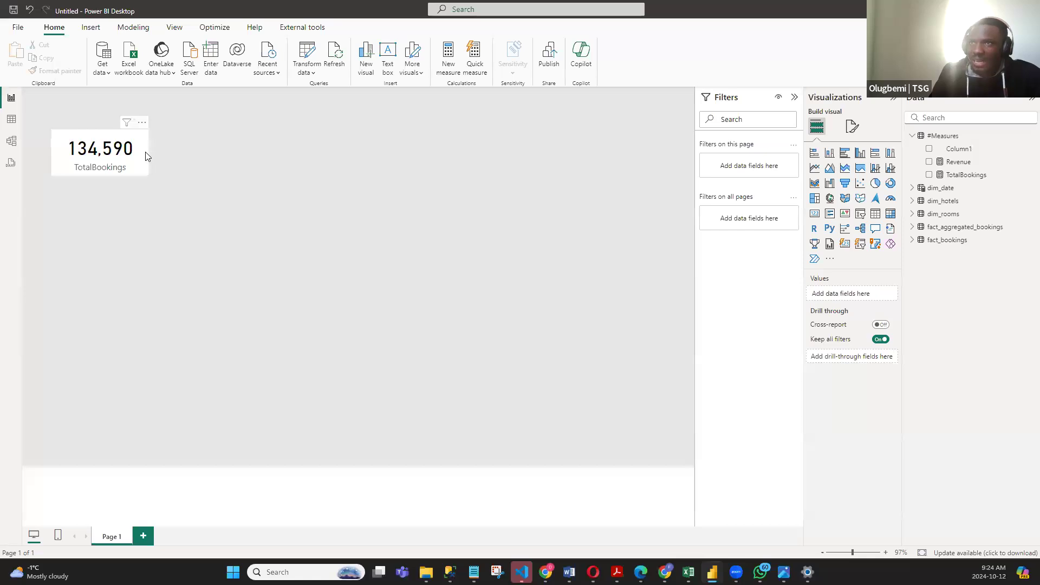
- Move the TotalBookings card to the top-left corner of the report page
left_click_drag(137, 158, 113, 124)
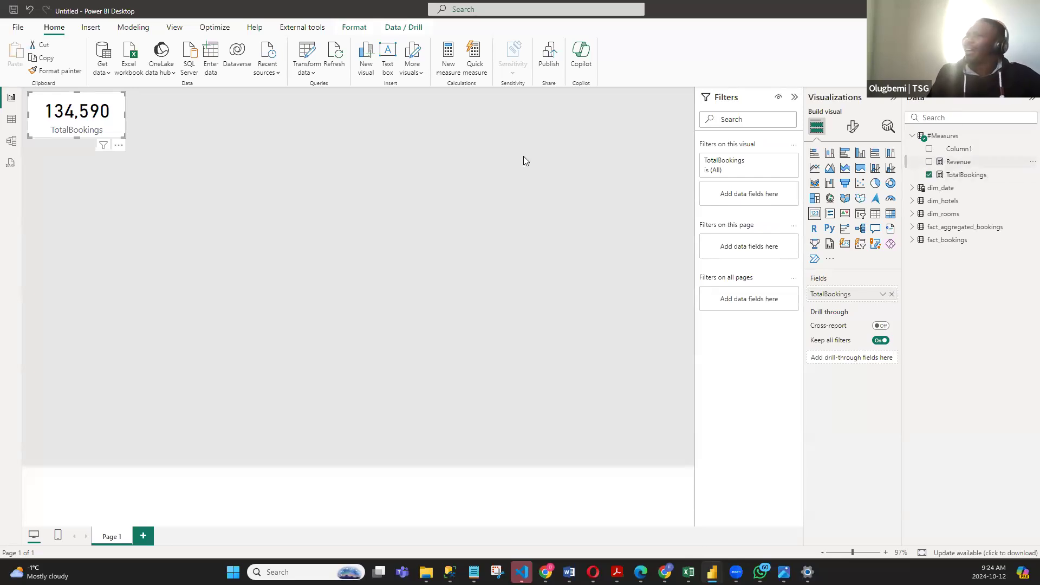
- Add a card visual showing the Revenue measure and place it beside the TotalBookings card at the top of the page
left_click(355, 168)
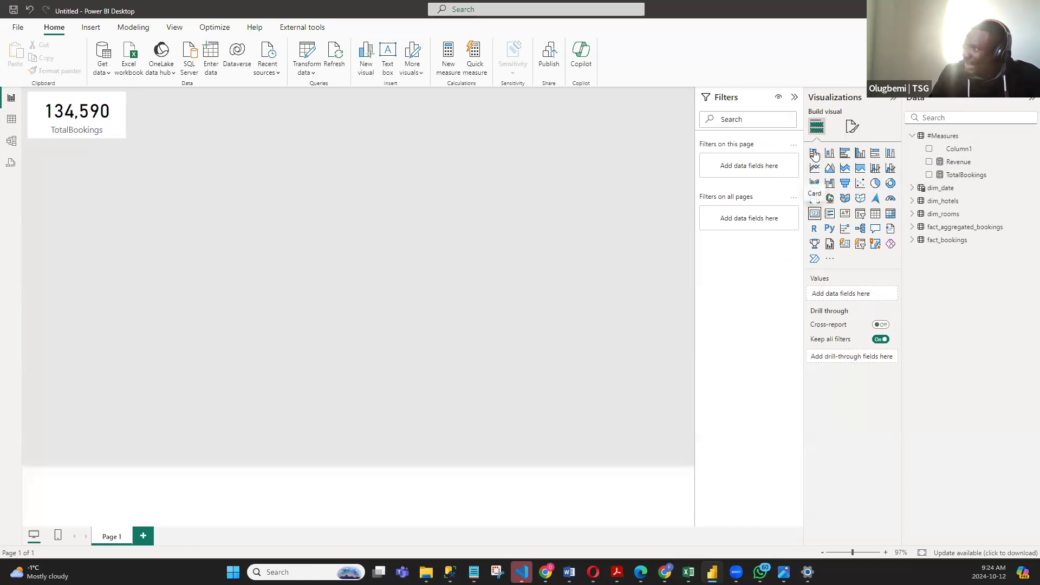
left_click(814, 213)
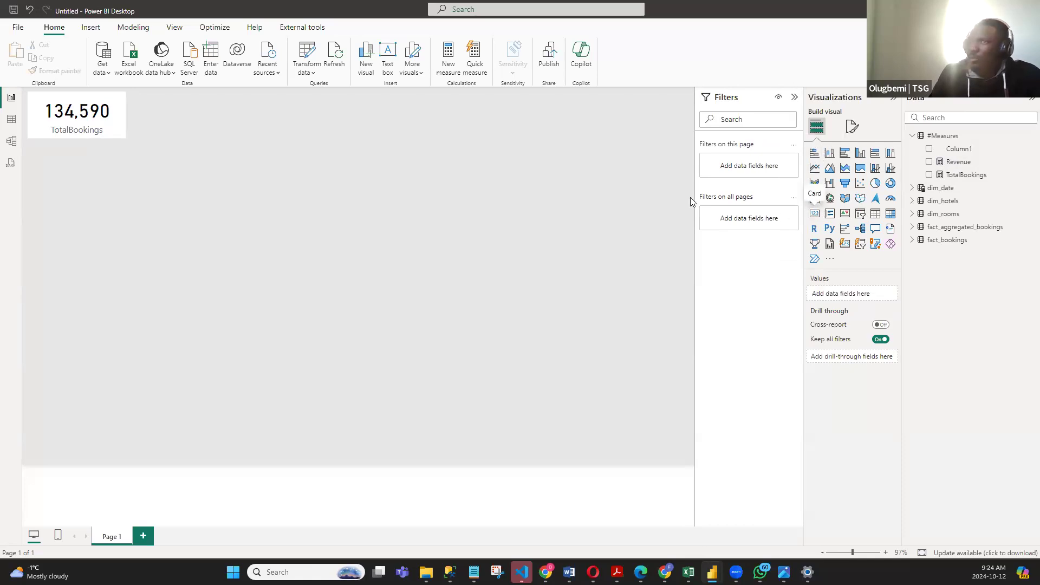
left_click_drag(91, 238, 258, 155)
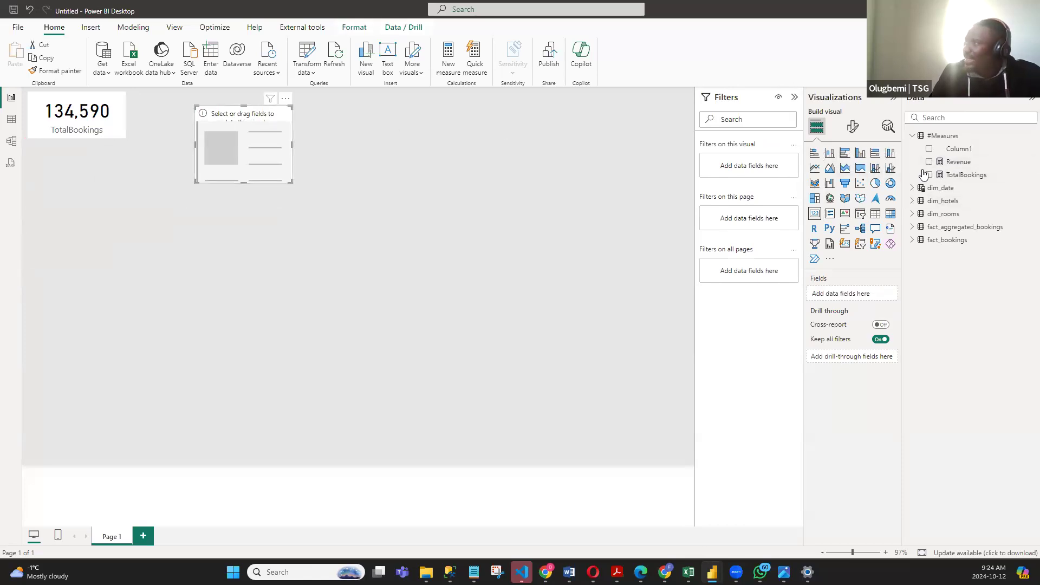
left_click_drag(934, 163, 318, 178)
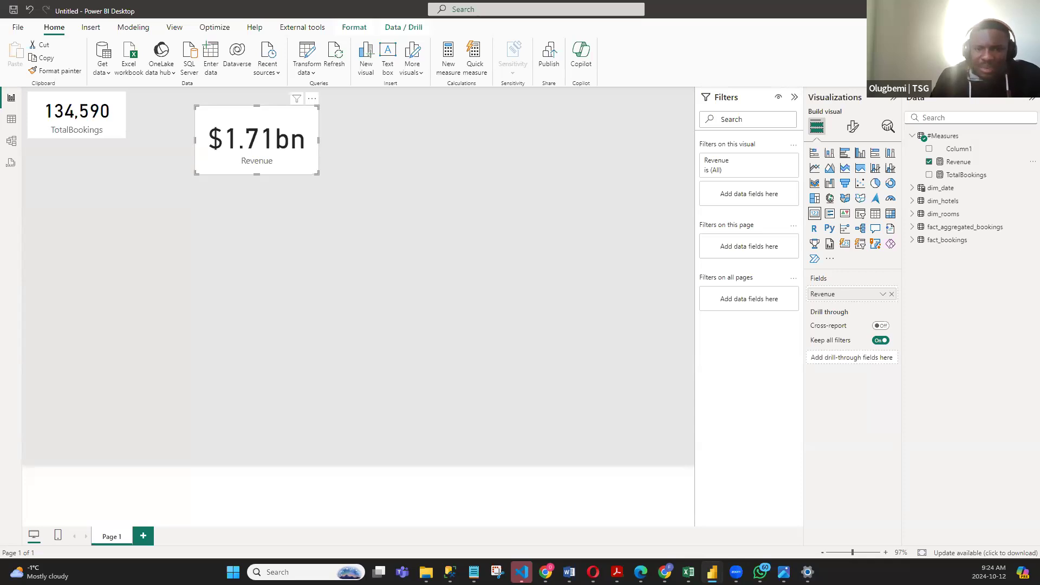
left_click_drag(311, 170, 242, 156)
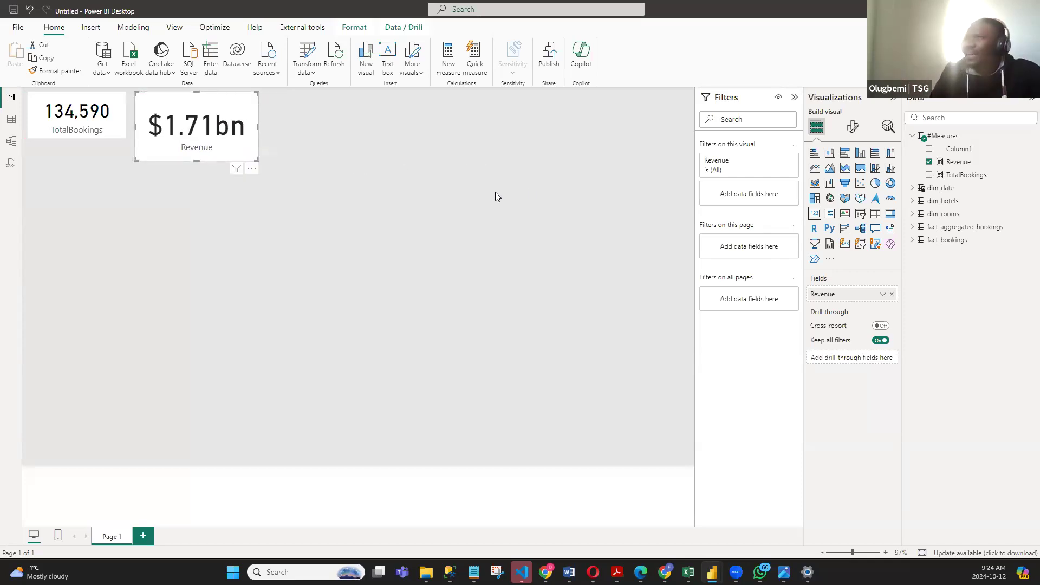
- Insert a table visual with the Revenue and TotalBookings measures, enlarge it and move it toward the middle of the page
left_click(545, 195)
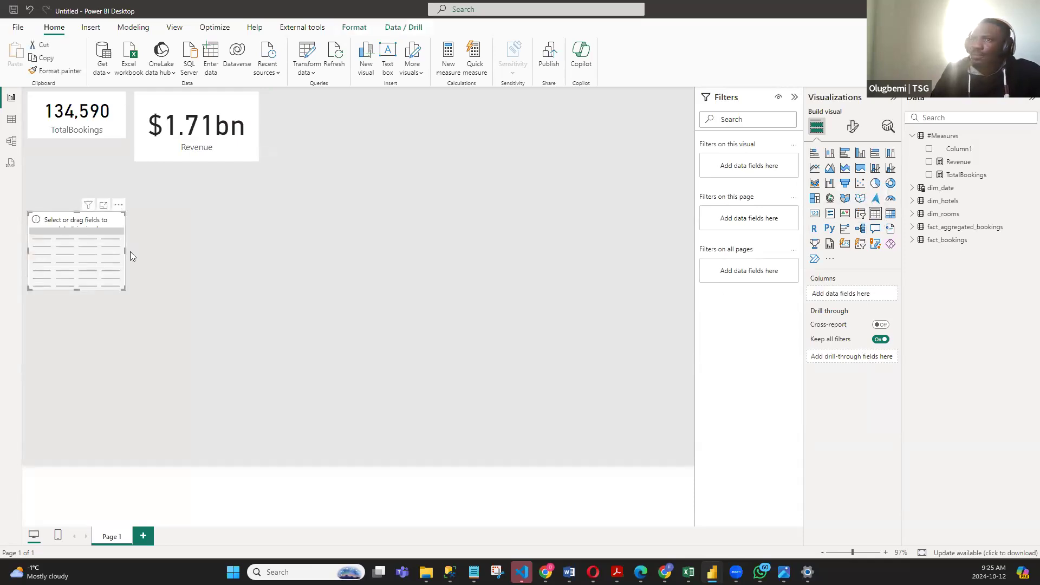
left_click_drag(121, 287, 248, 349)
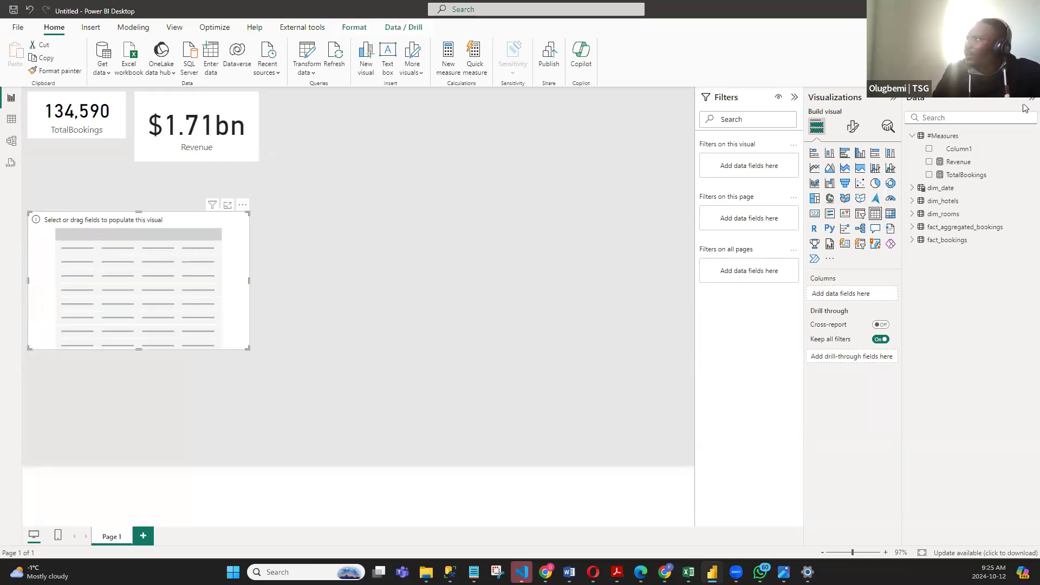
left_click(929, 161)
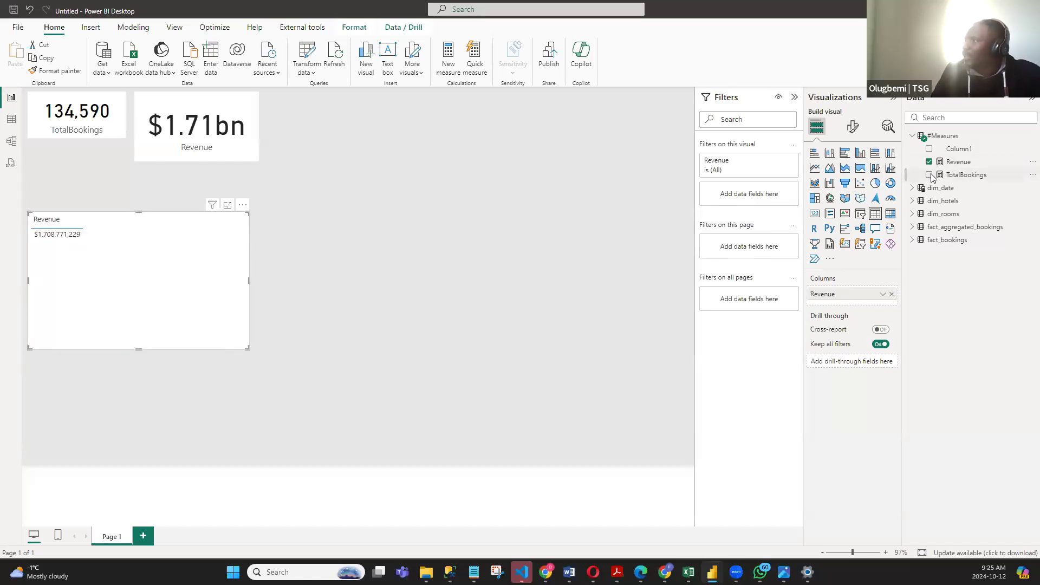
left_click(929, 175)
left_click_drag(186, 292, 364, 311)
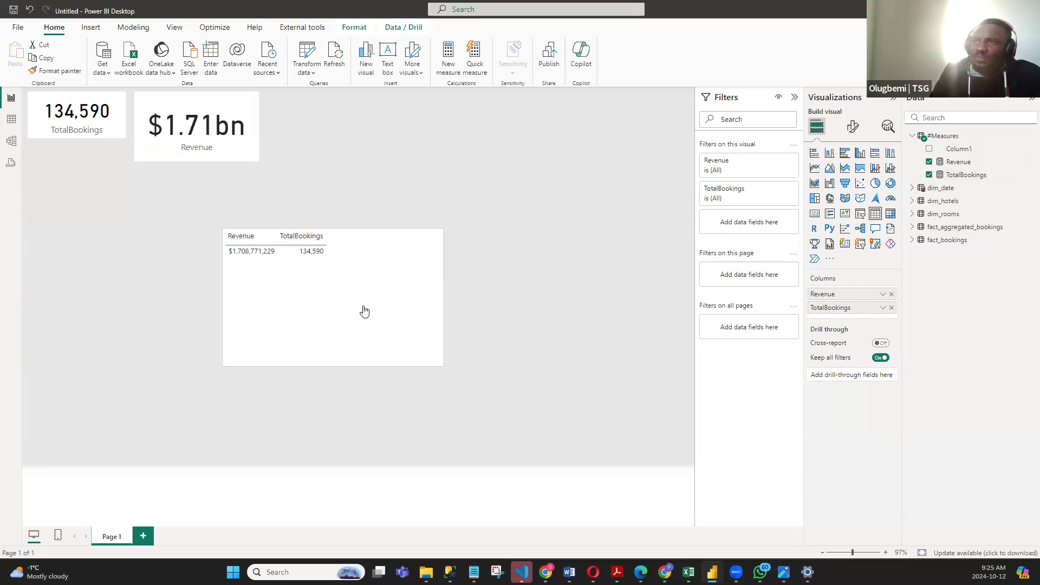
- Remove the table visual with Revenue and TotalBookings from the report page
scroll(275, 280, "up", 3)
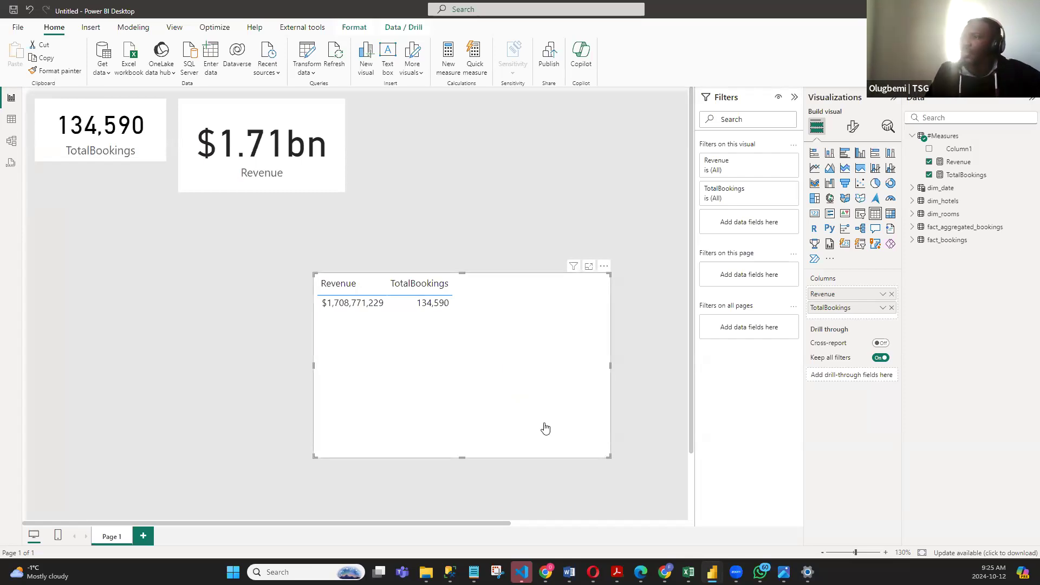
left_click(604, 266)
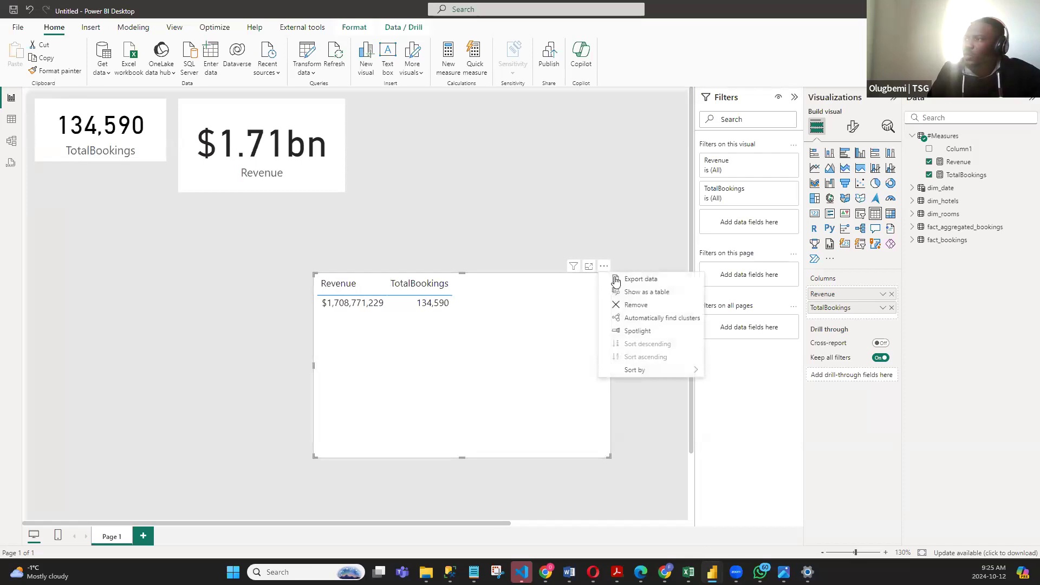
left_click(635, 305)
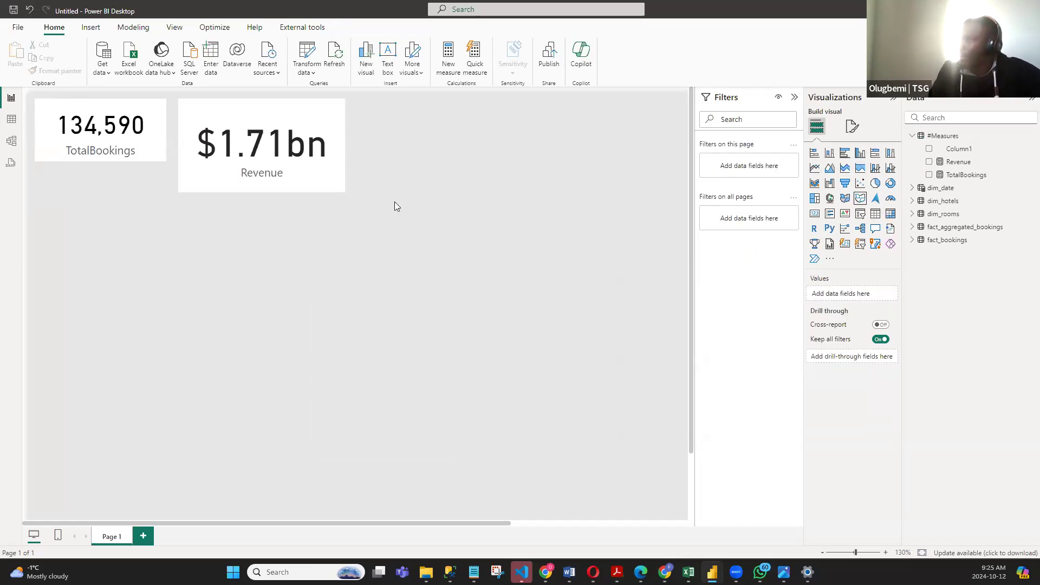
- Set the Revenue card's callout value font size to 30
left_click(312, 179)
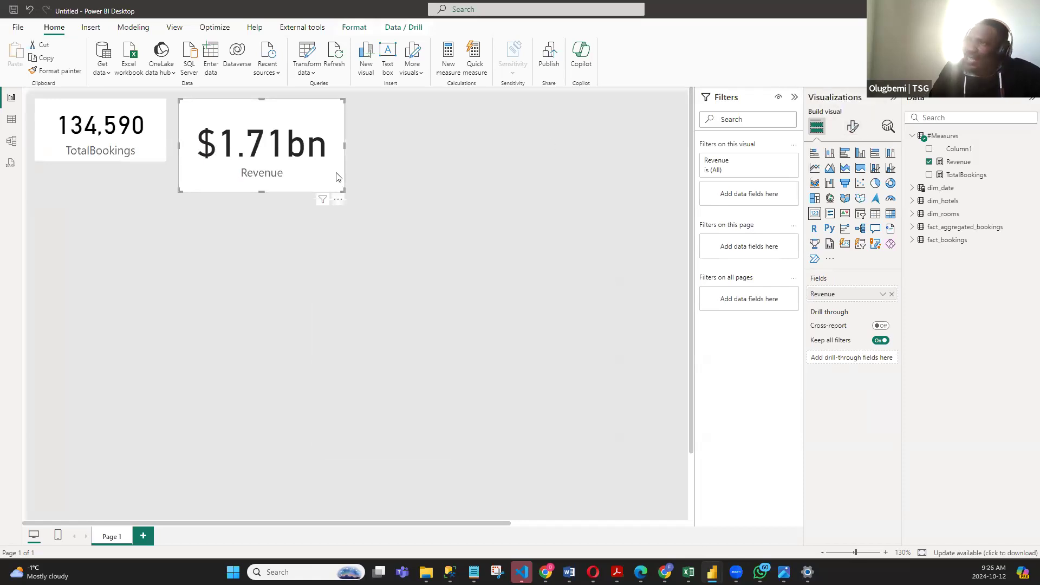
left_click(853, 126)
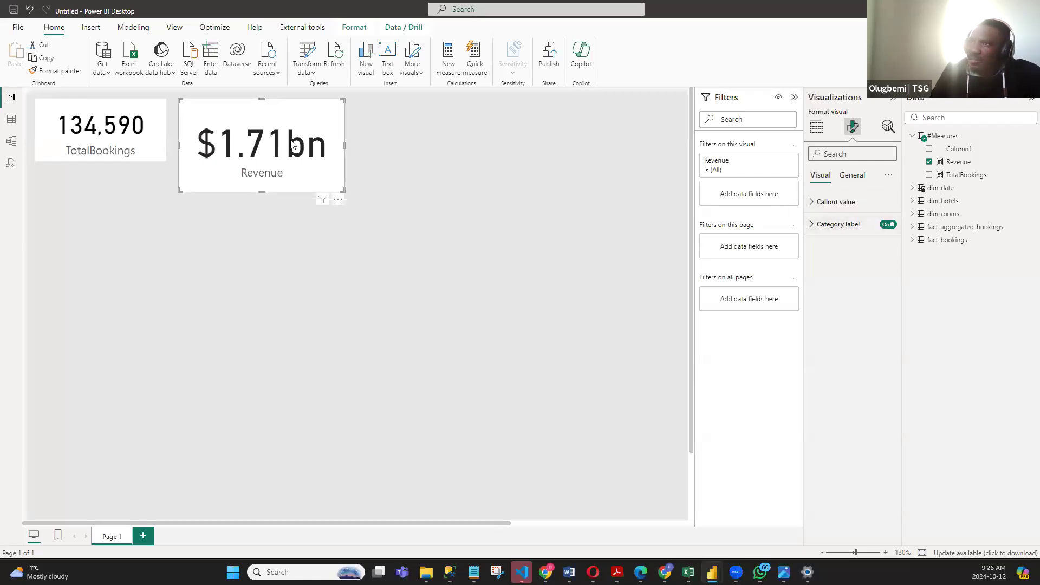
left_click(811, 202)
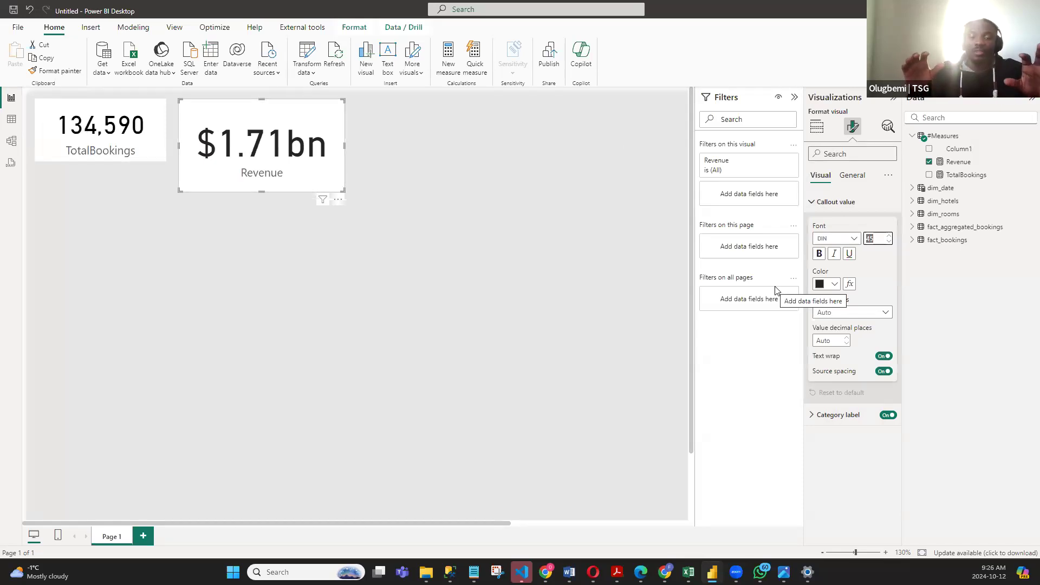
type("30")
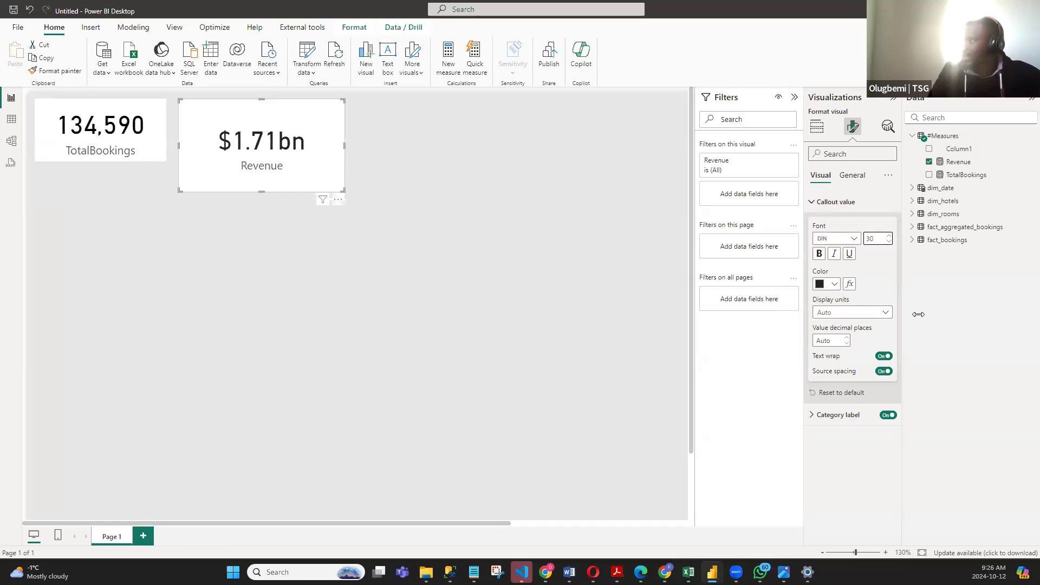
- Set the Revenue card's callout display units to None and widen the card to fit the full number
left_click(863, 312)
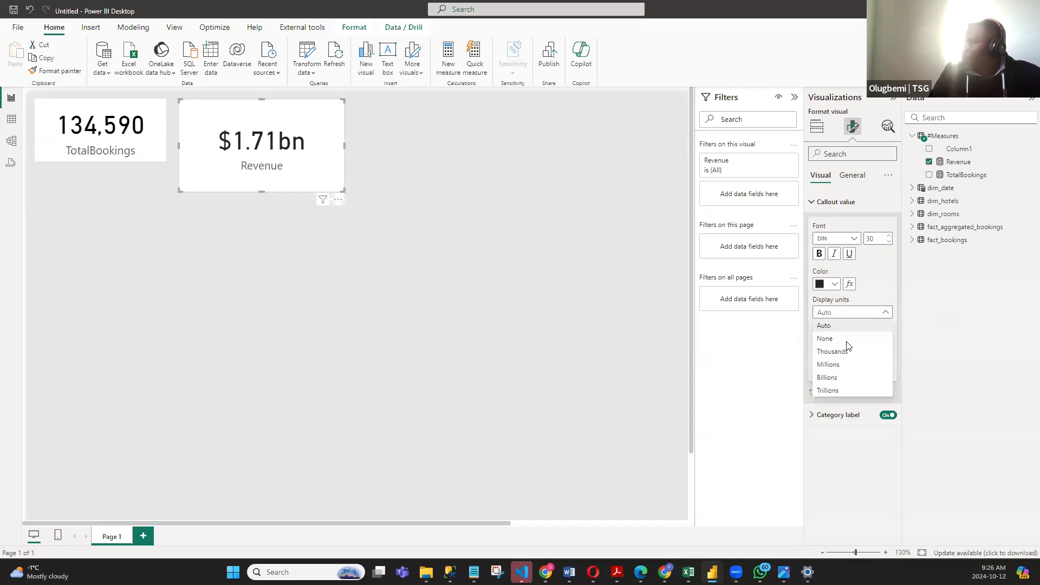
left_click(843, 340)
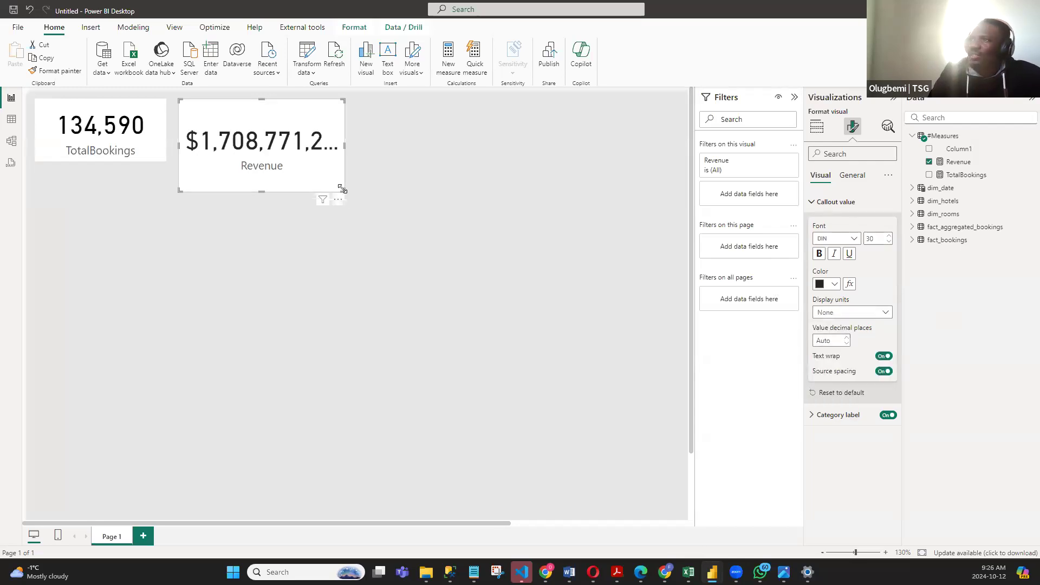
left_click_drag(343, 190, 421, 179)
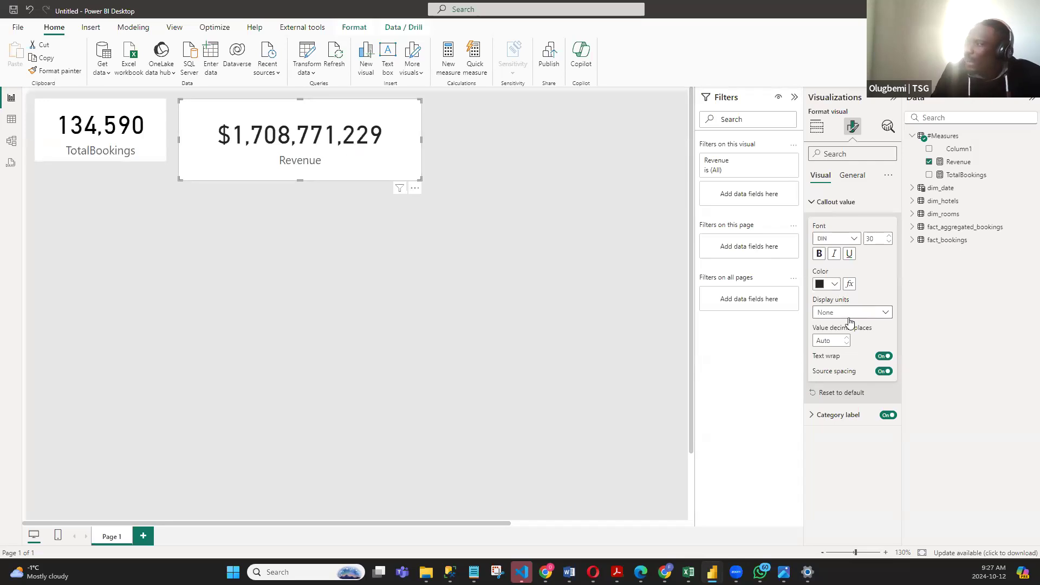
- Set the Revenue card's display units back to Auto, shrink the card to the TotalBookings card's height and deselect it
left_click(880, 312)
left_click(829, 336)
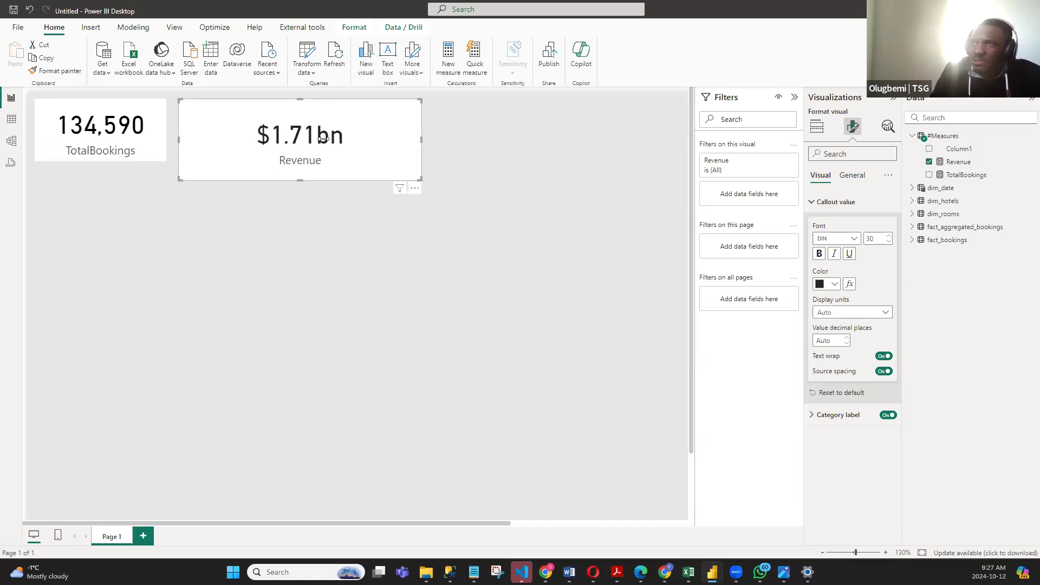
left_click_drag(420, 176, 296, 157)
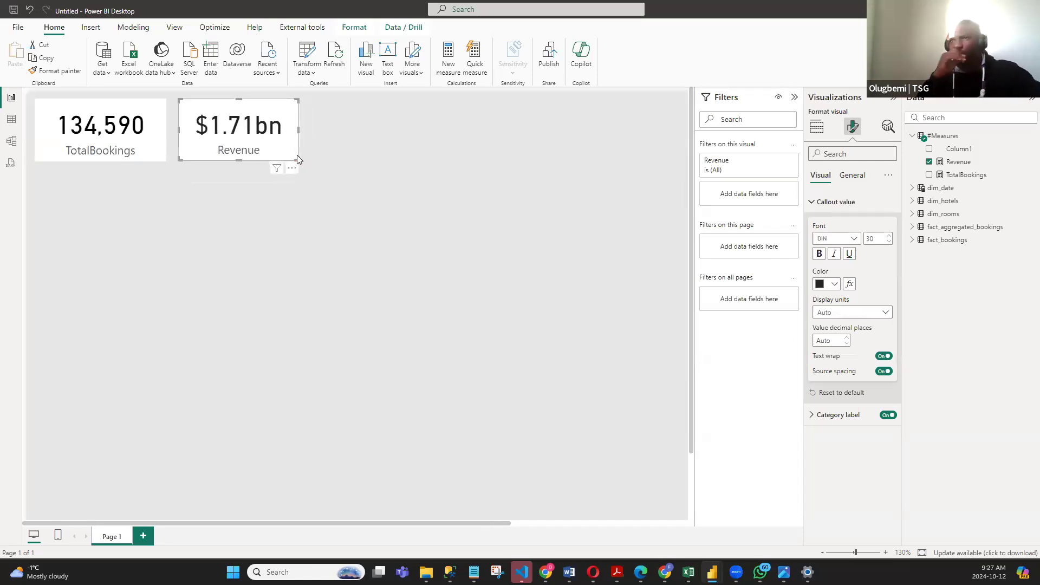
left_click(434, 196)
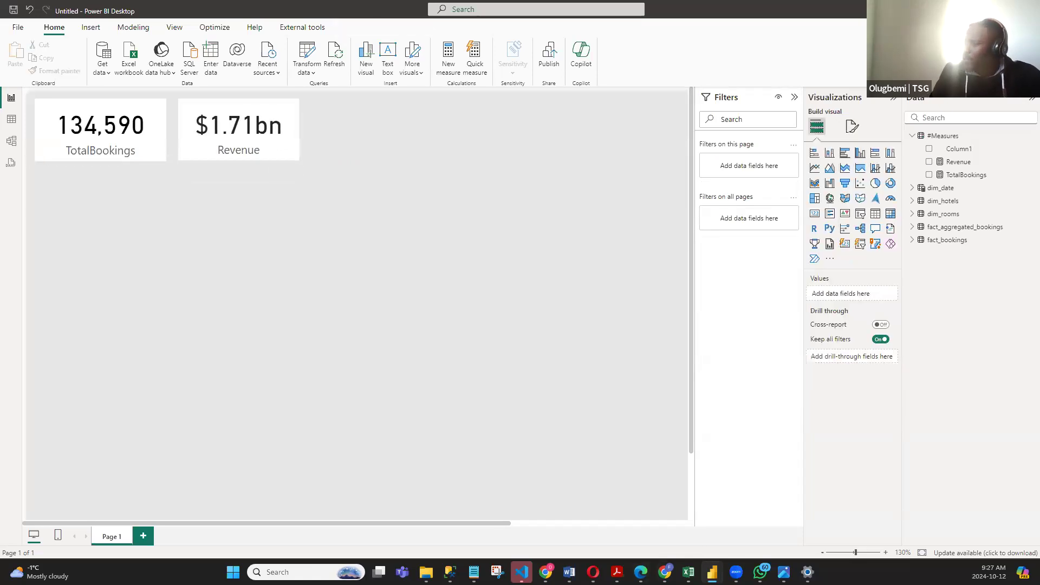
- Check the business requirements in the Notepad notes, then return to Power BI and start a new measure in the #Measures table
left_click(474, 572)
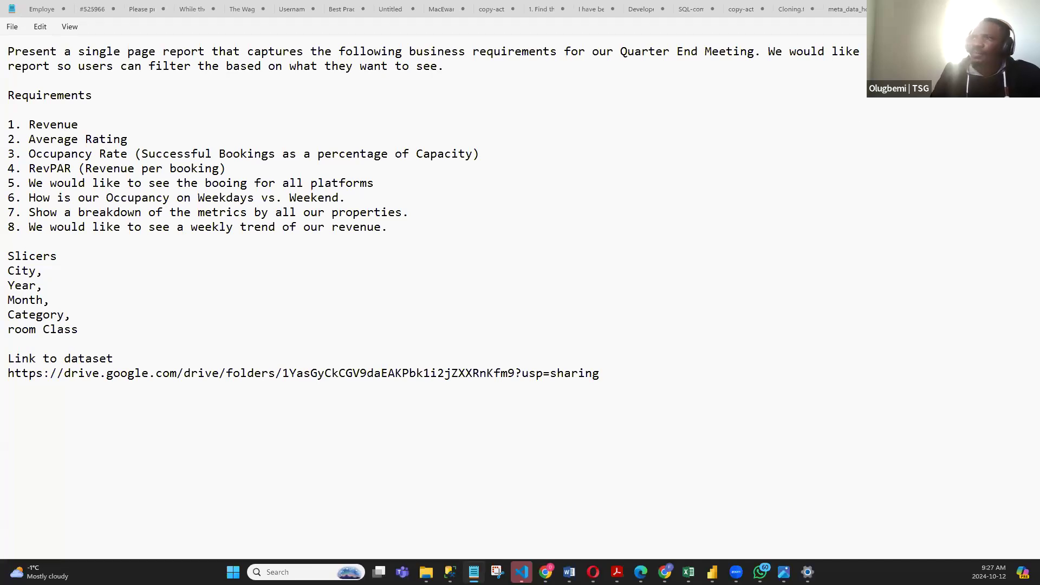
key("alt+Tab")
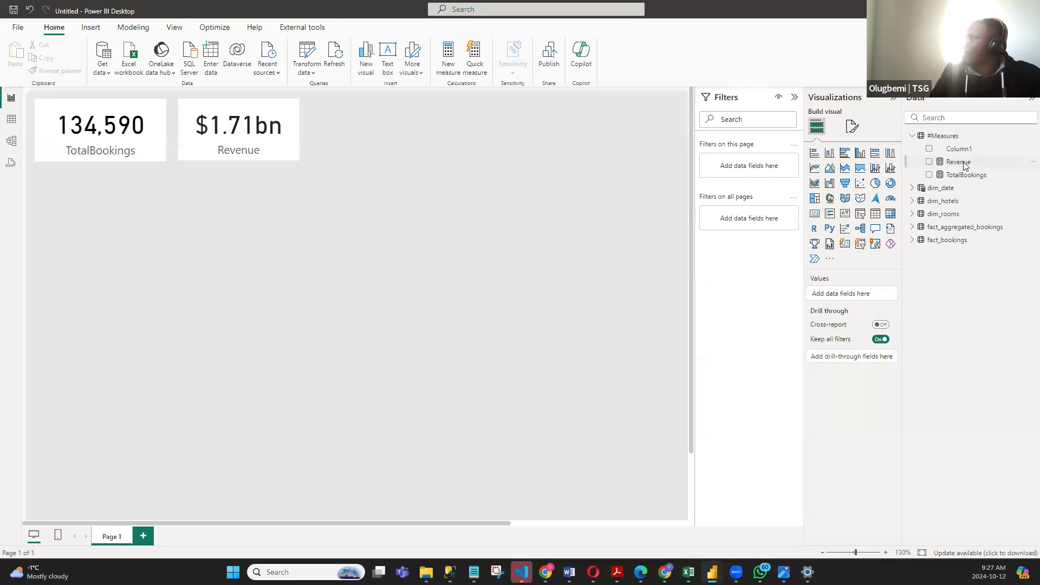
right_click(941, 136)
left_click(899, 157)
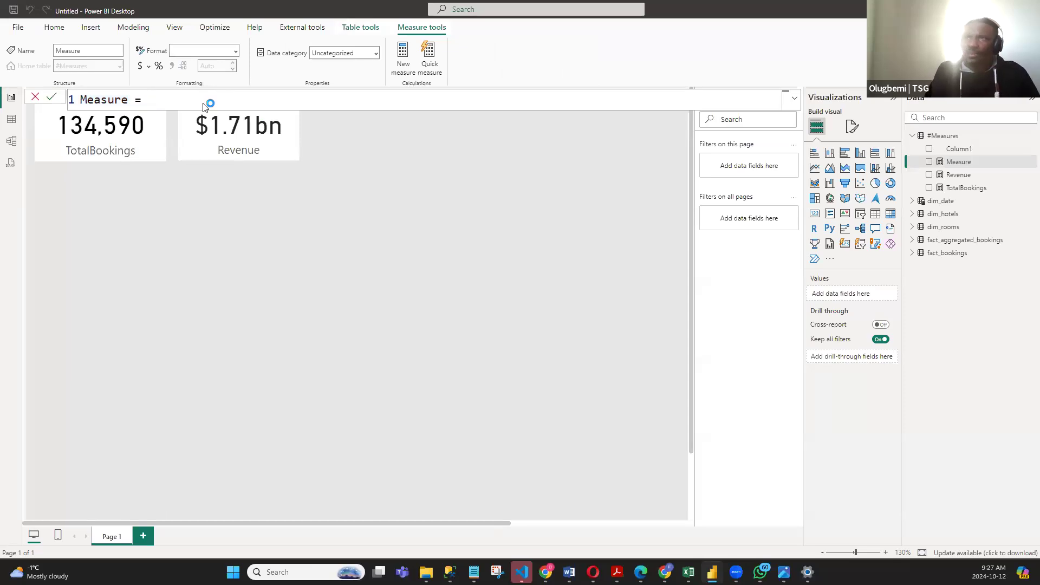
- Replace the default measure name with AverageRating followed by an equals sign
key("ctrl+a")
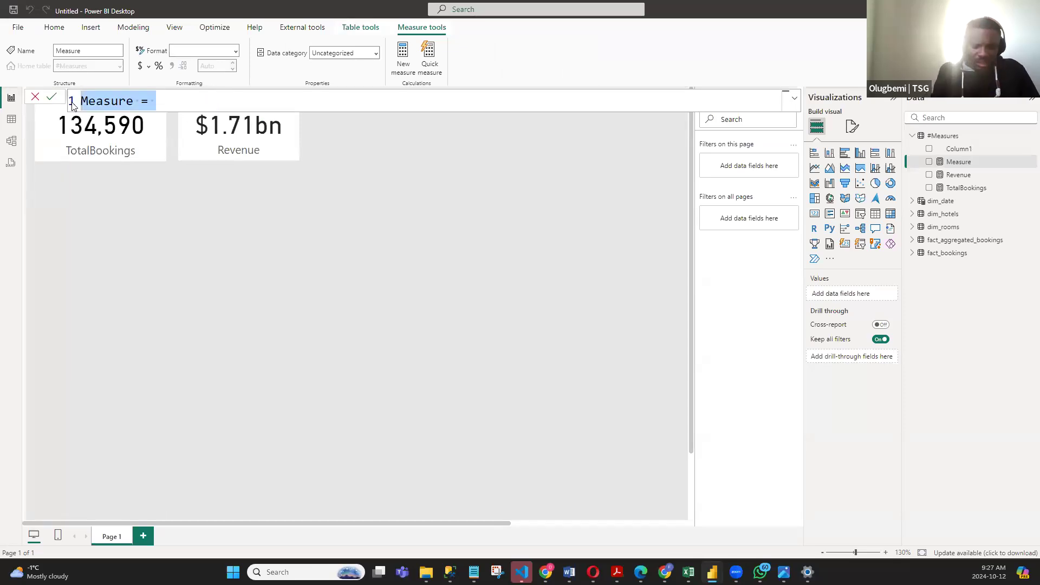
type("aVER")
key("BackSpace")
key("BackSpace")
key("BackSpace")
key("BackSpace")
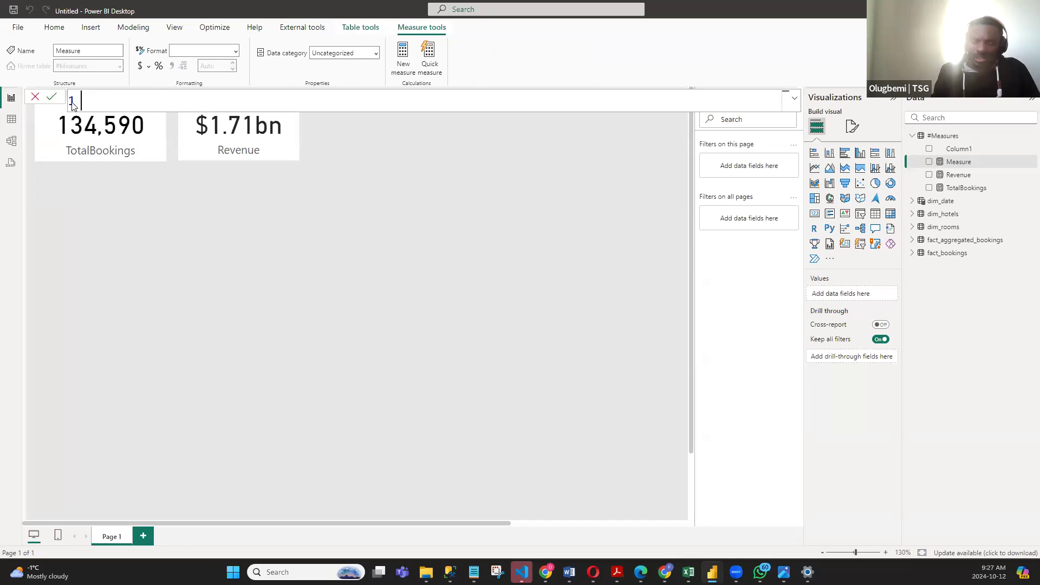
type("Avera")
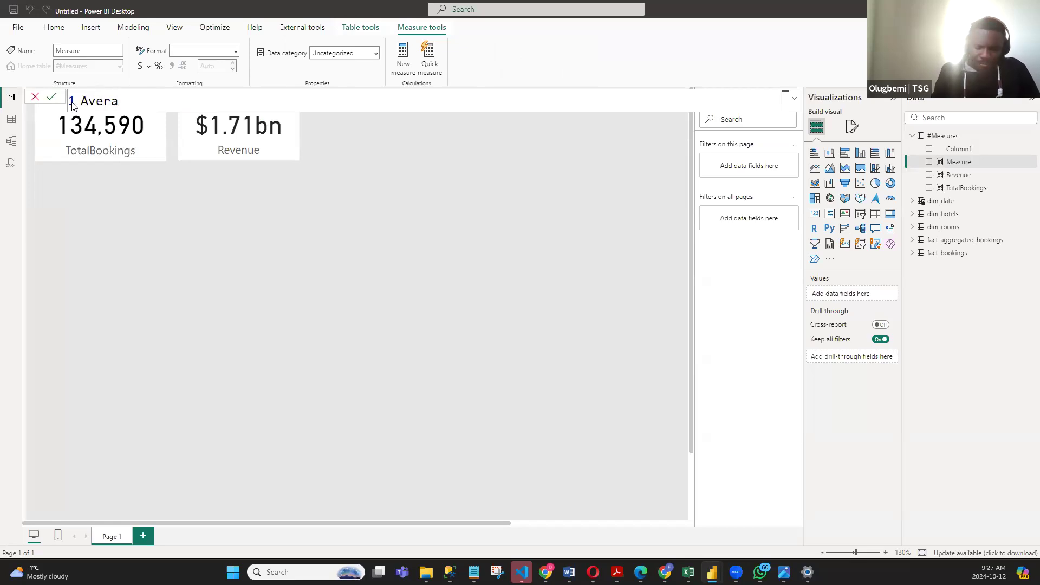
type("ge Rating")
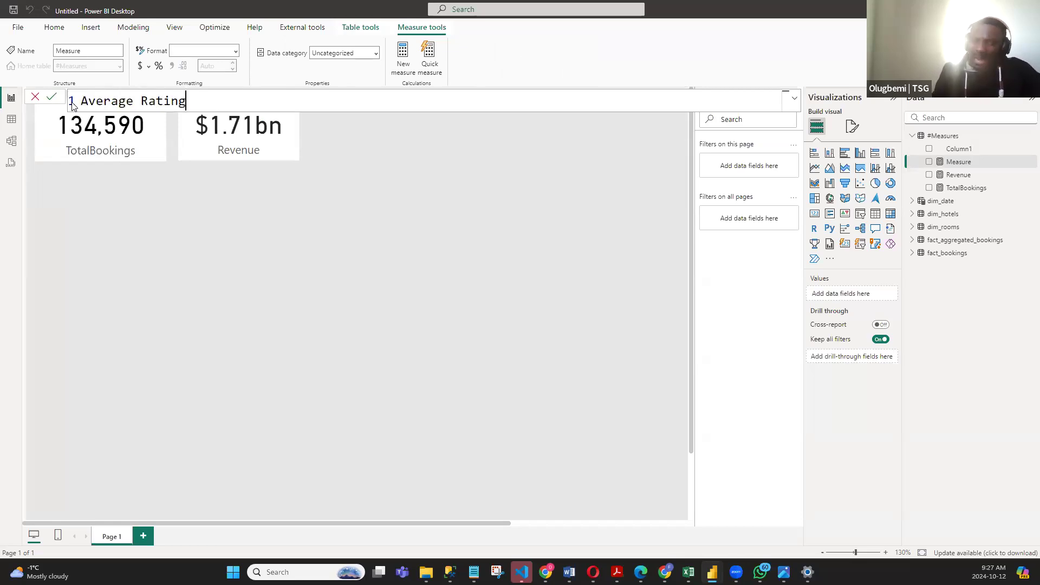
key("BackSpace")
key("BackSpace")
key("BackSpace")
key("BackSpace")
key("BackSpace")
key("BackSpace")
type("Rating ")
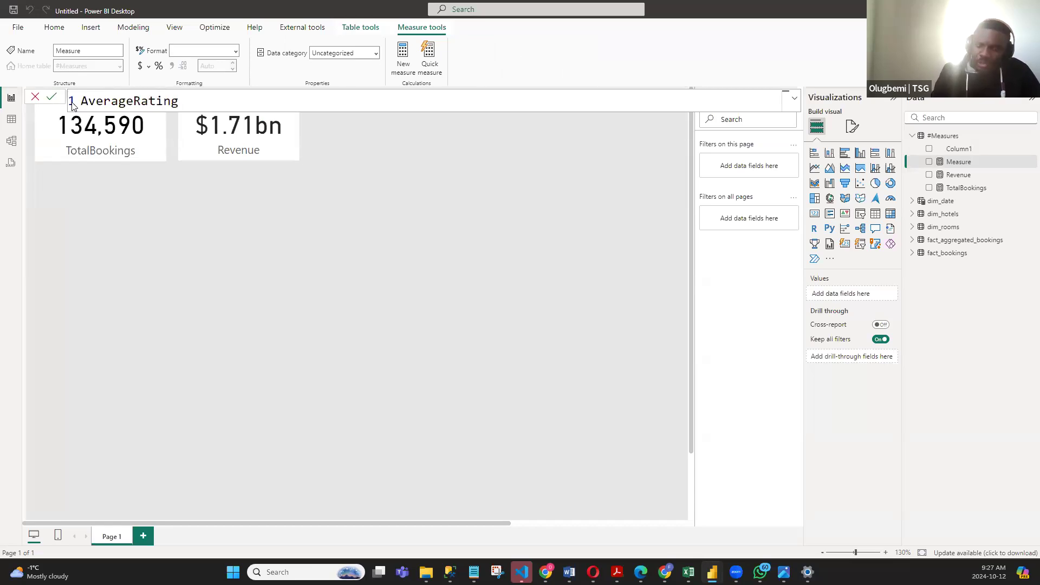
type("=")
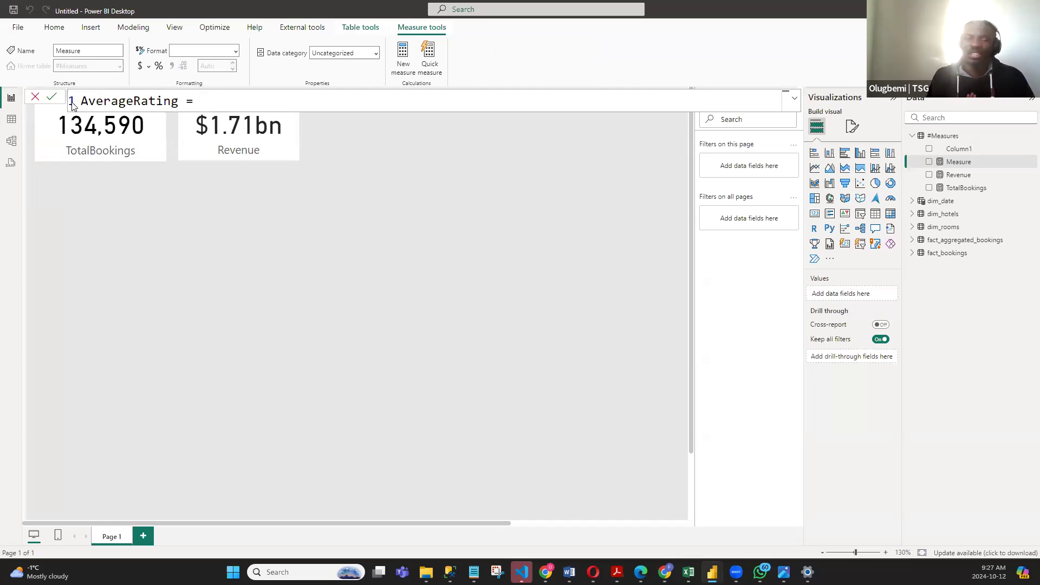
type(" VAER")
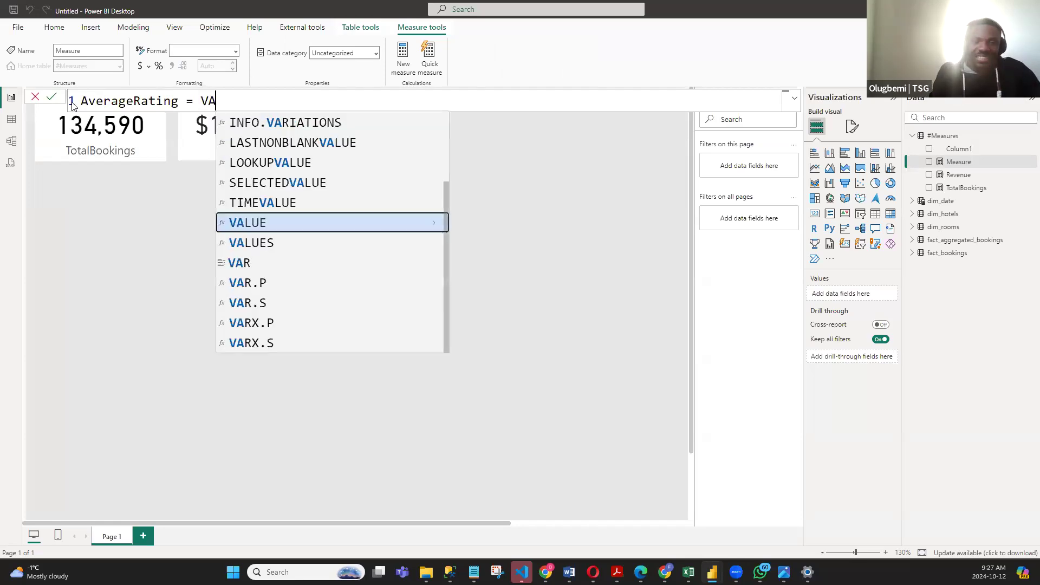
- Complete the AverageRating measure with the formula AVERAGE(fact_bookings[ratings_given]) and commit it
key("BackSpace")
key("BackSpace")
key("BackSpace")
key("BackSpace")
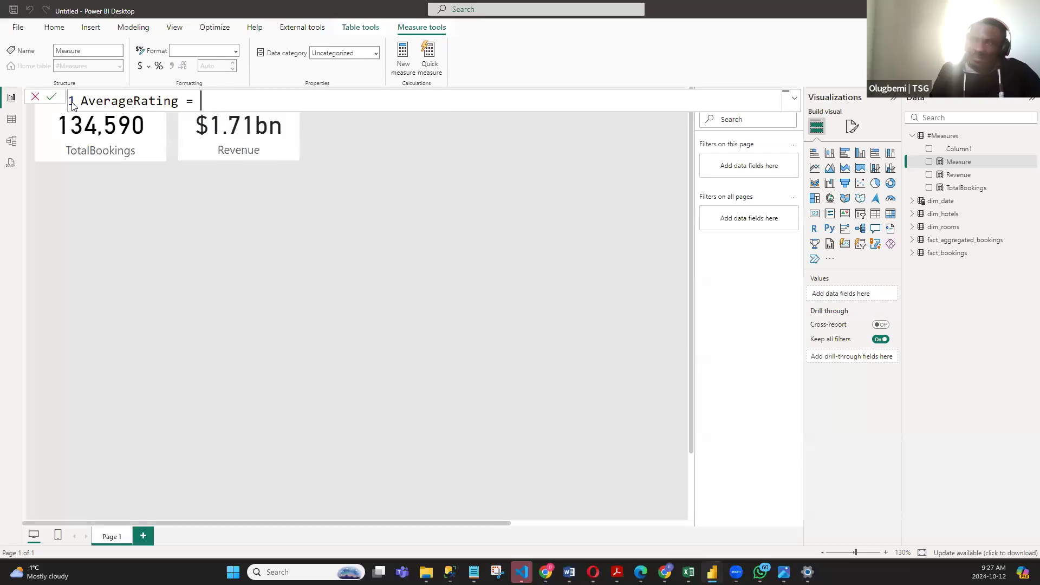
type("AVERA")
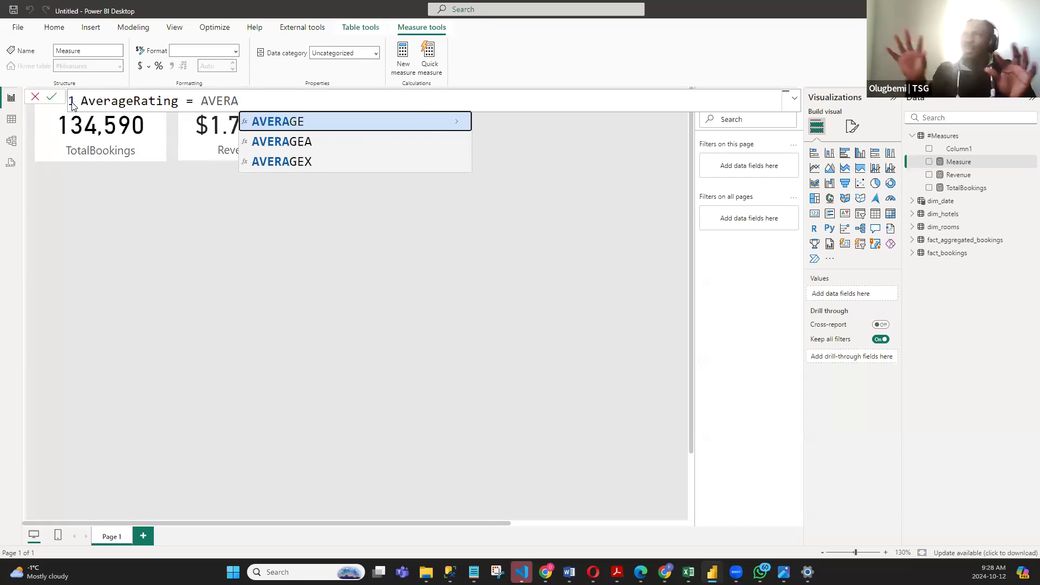
key("Tab")
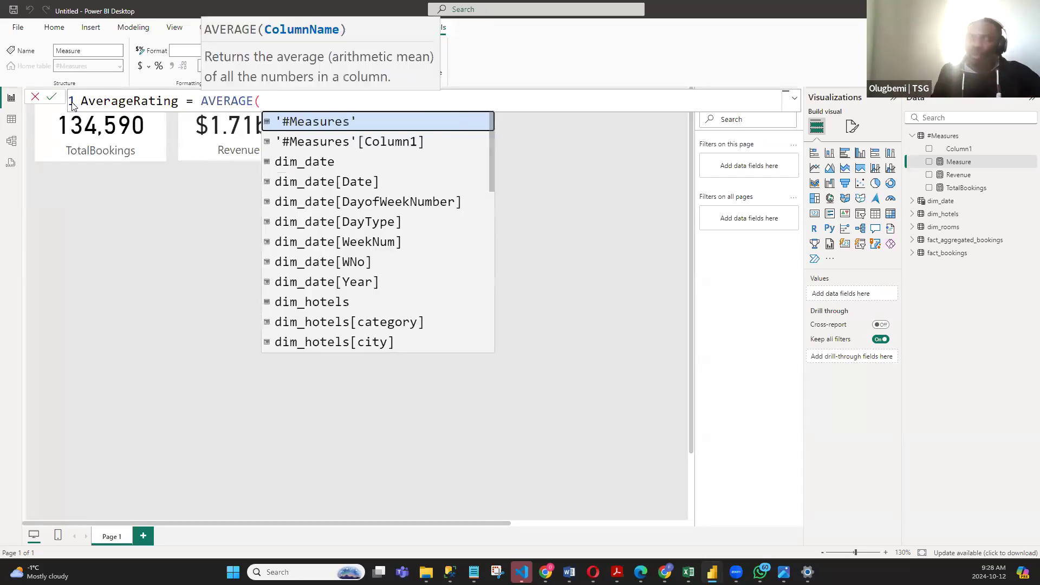
type("R")
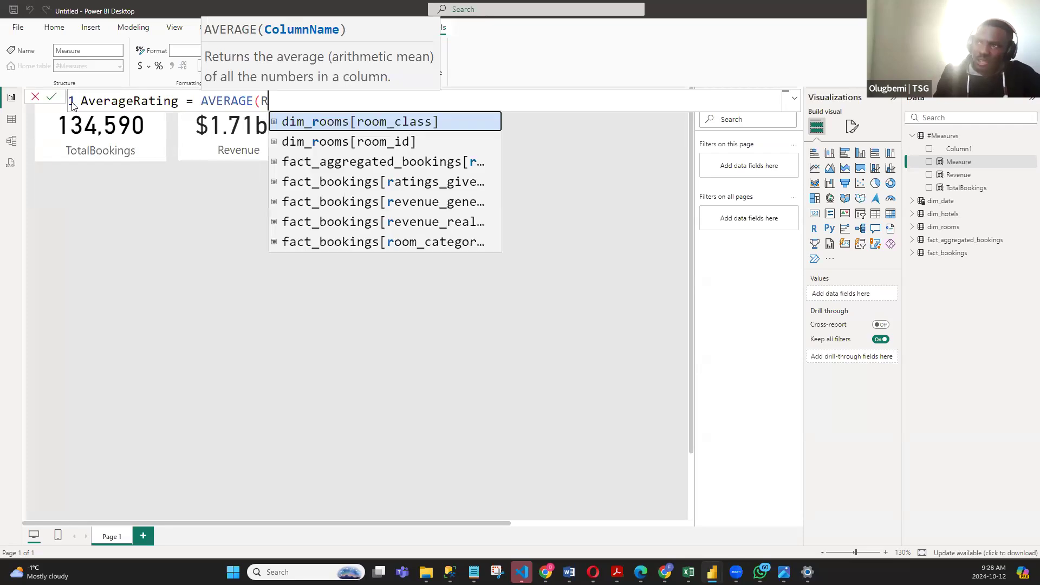
type("ATIN")
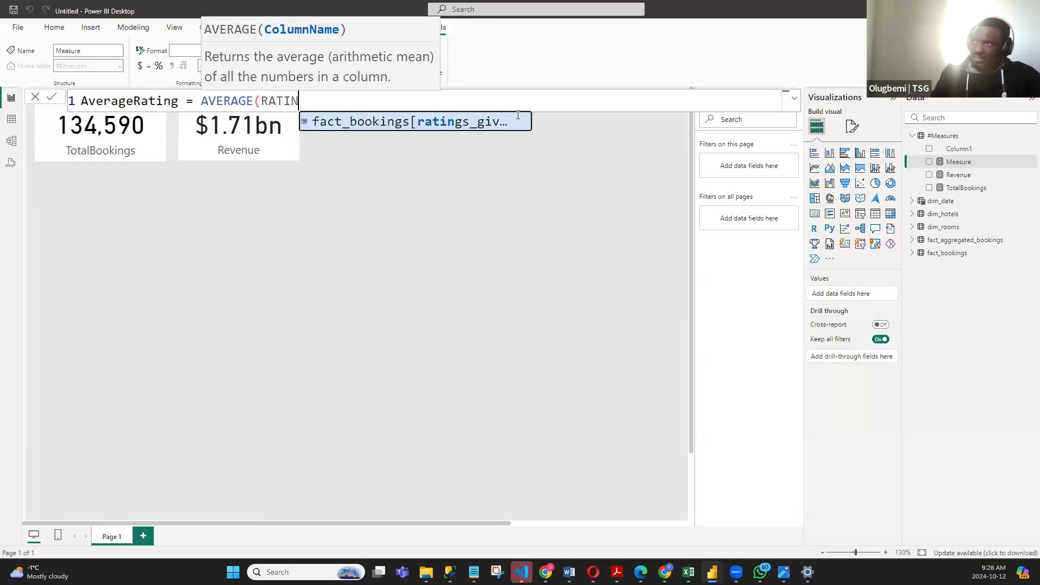
left_click(498, 119)
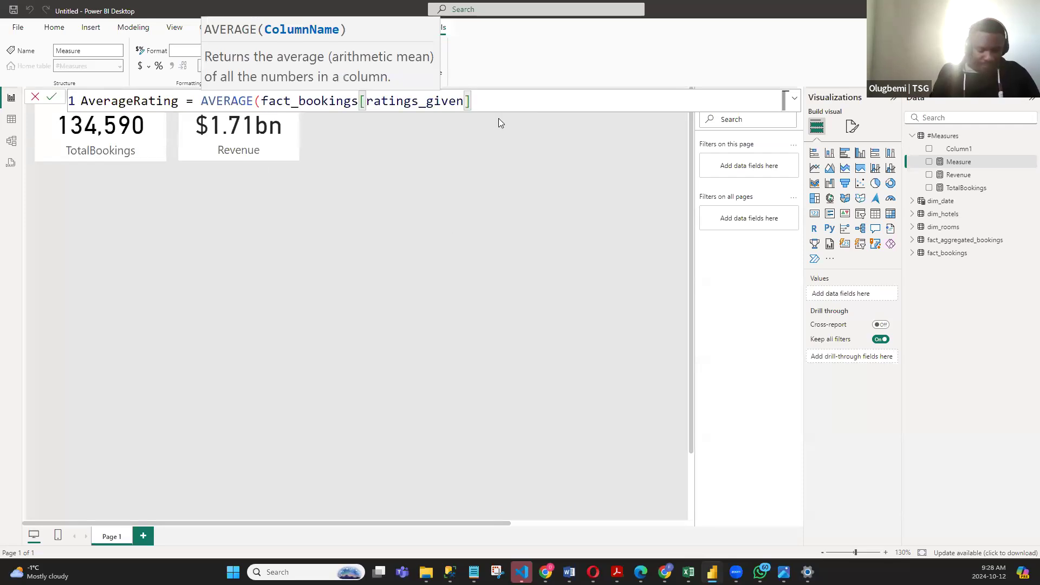
type(")")
key("Return")
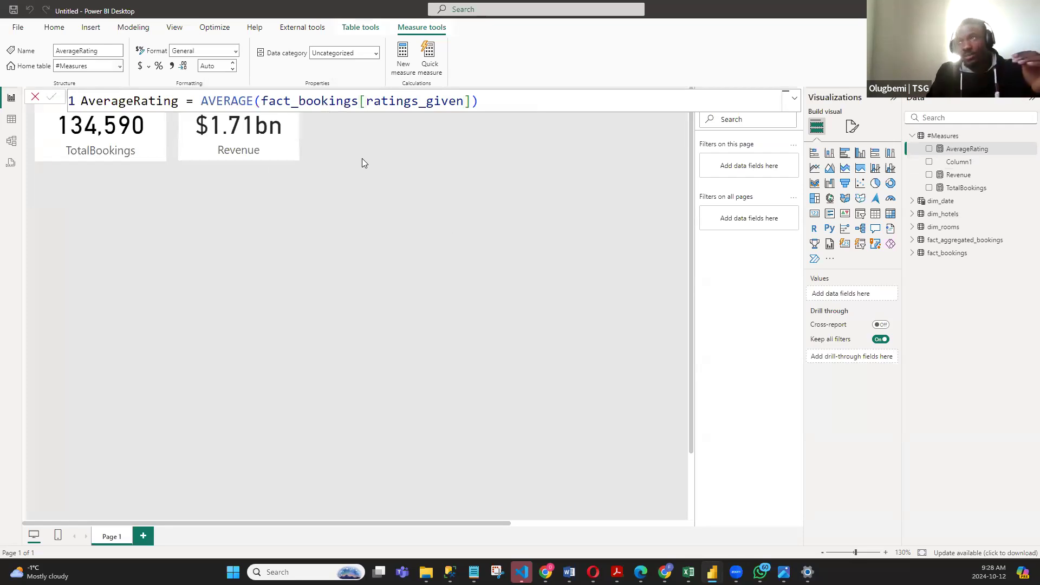
- Add a card visual showing the AverageRating measure, place it beside the Revenue card and deselect it
left_click(381, 188)
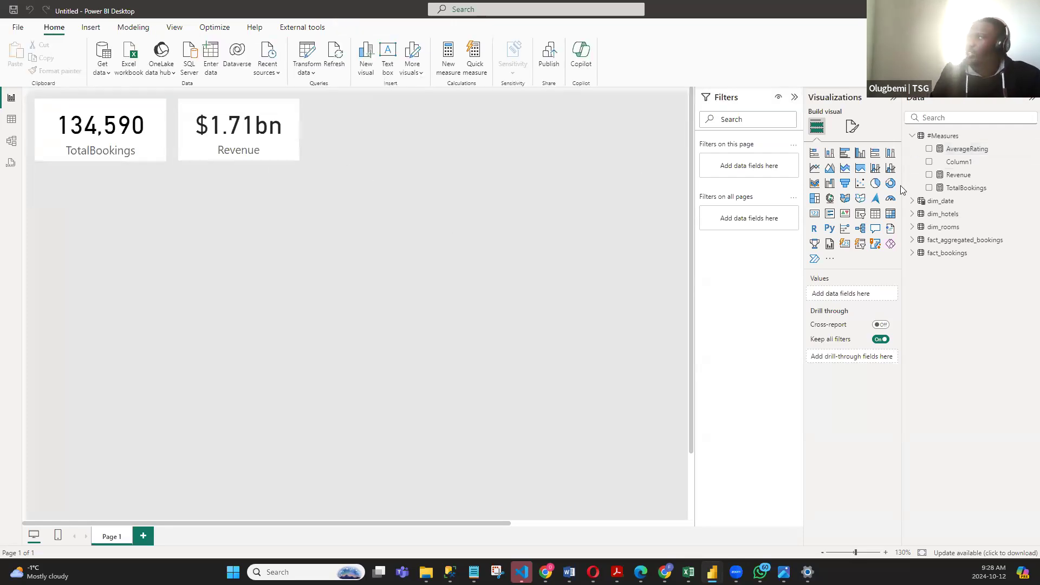
left_click(814, 213)
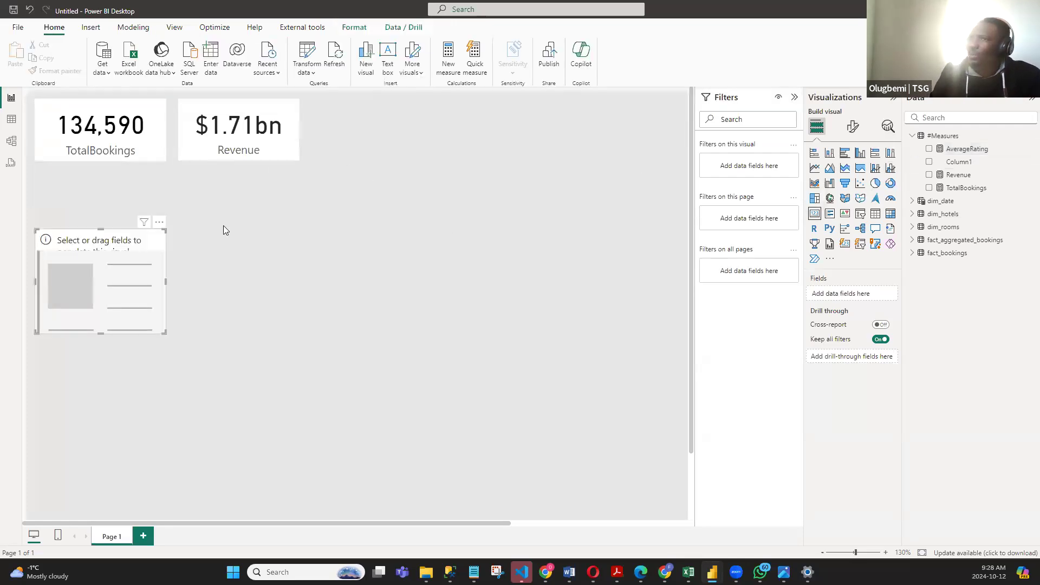
left_click_drag(99, 259, 415, 151)
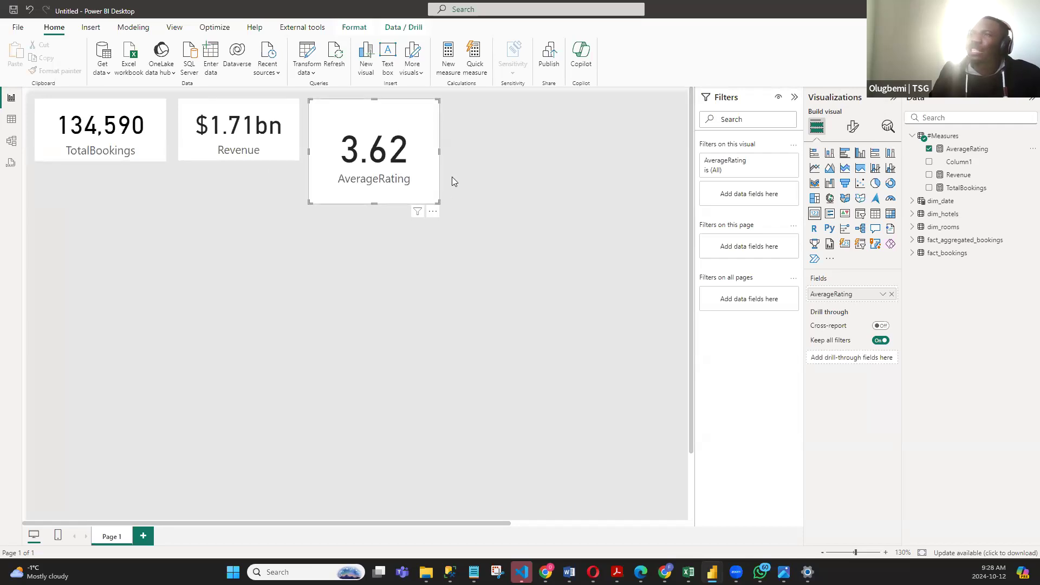
left_click(521, 178)
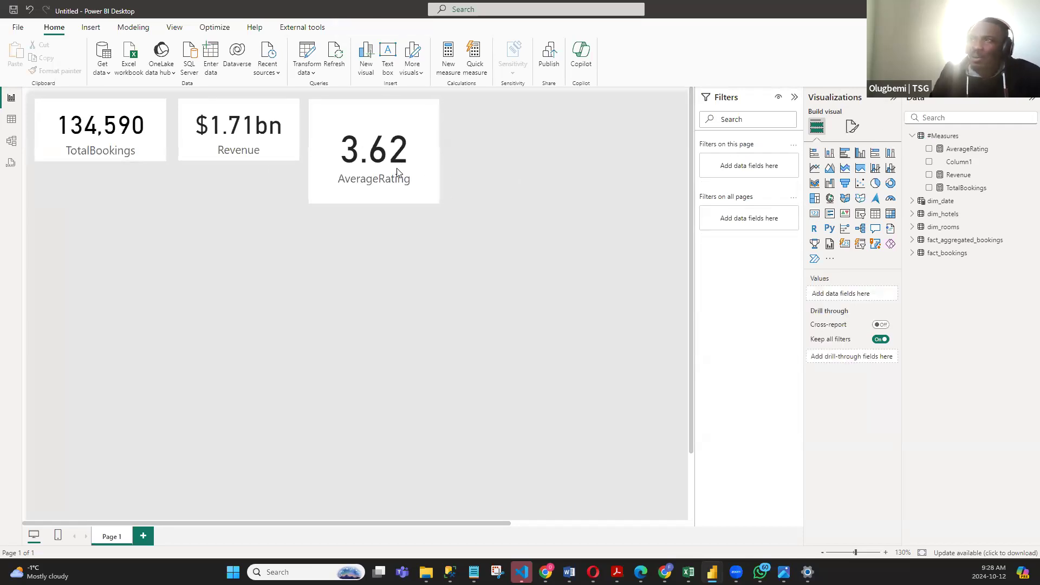
left_click(38, 135)
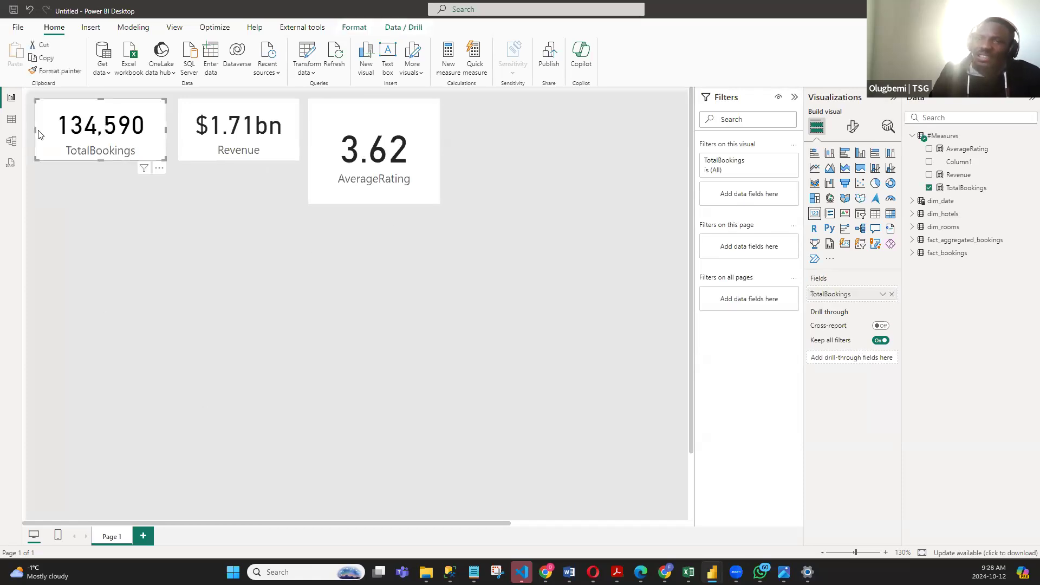
left_click(57, 71)
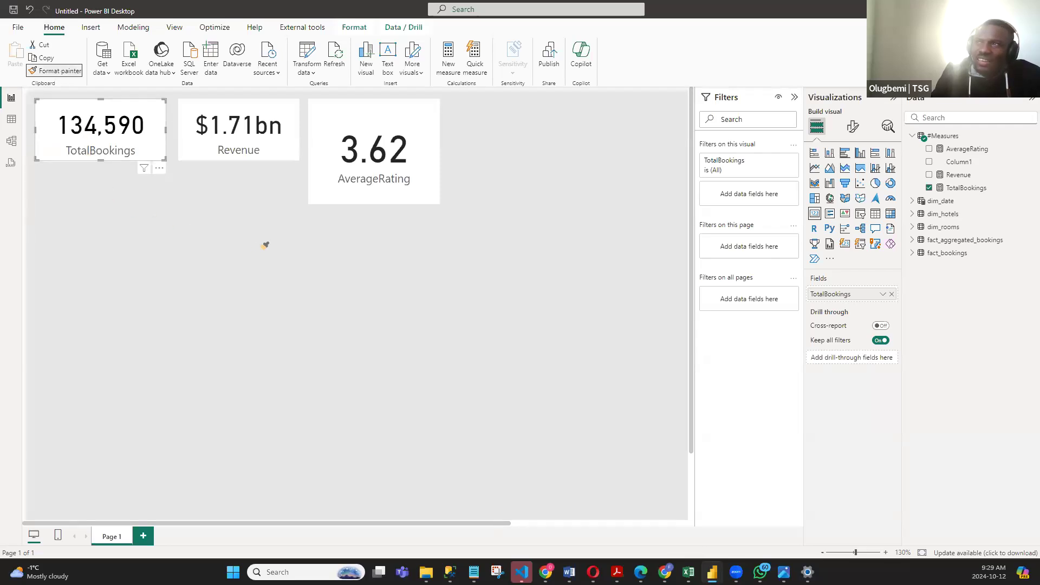
left_click(350, 116)
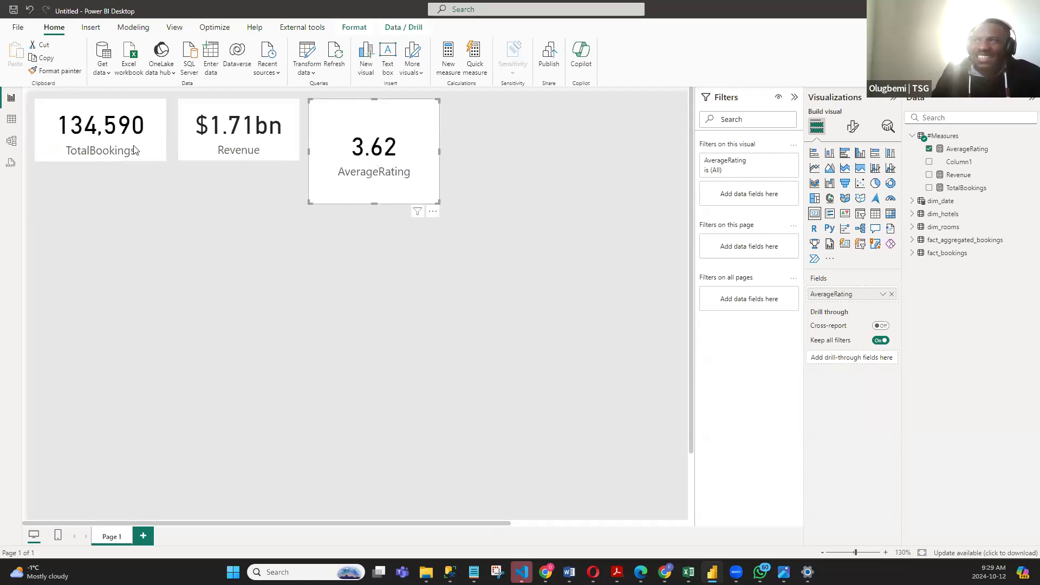
key("ctrl+z")
- Apply the TotalBookings card's formatting to the AverageRating card with Format painter, and shrink that card to the neighbouring cards' height
left_click(90, 110)
left_click(61, 71)
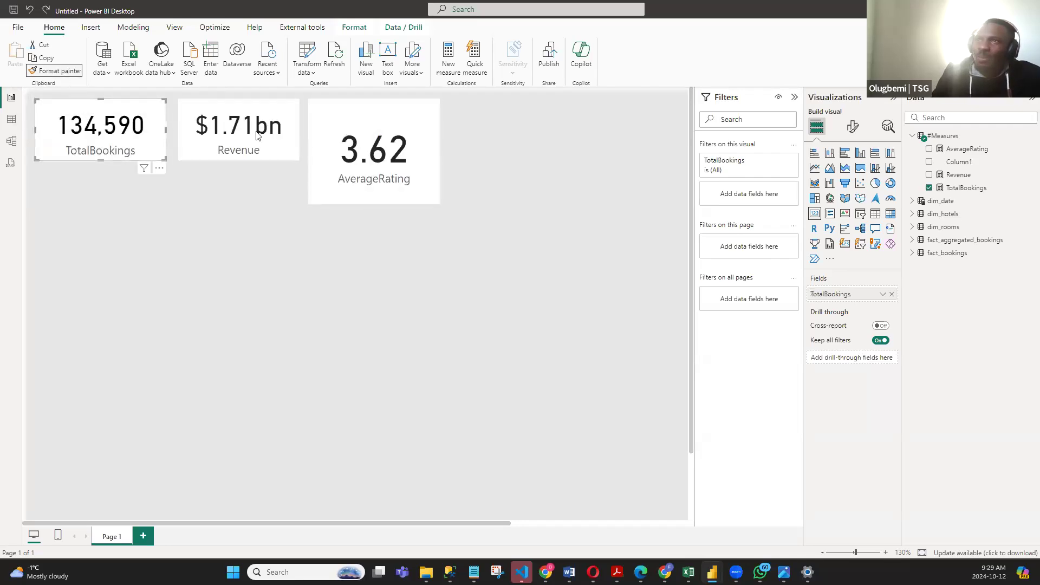
left_click(344, 112)
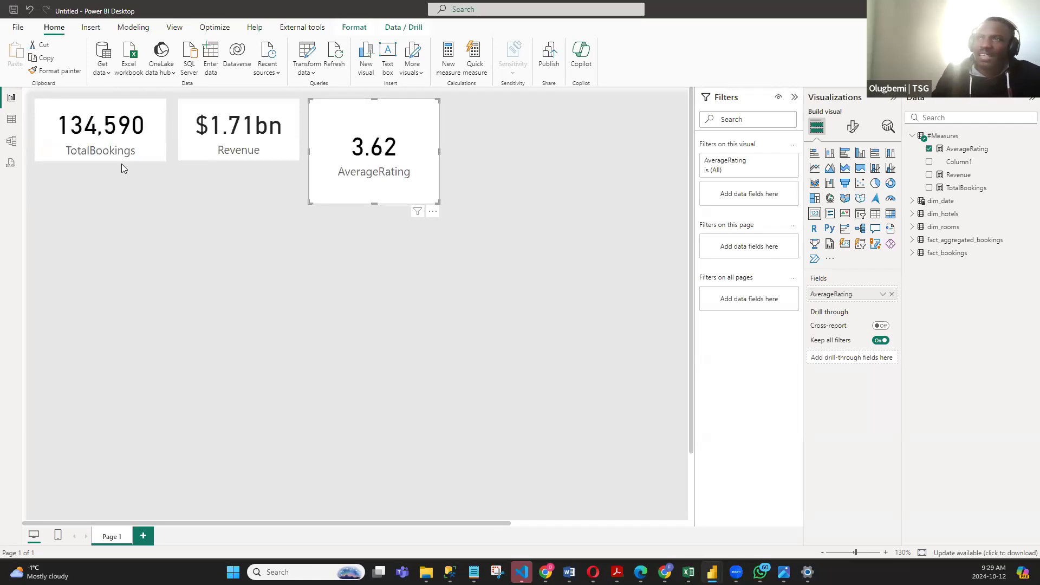
left_click_drag(435, 202, 421, 159)
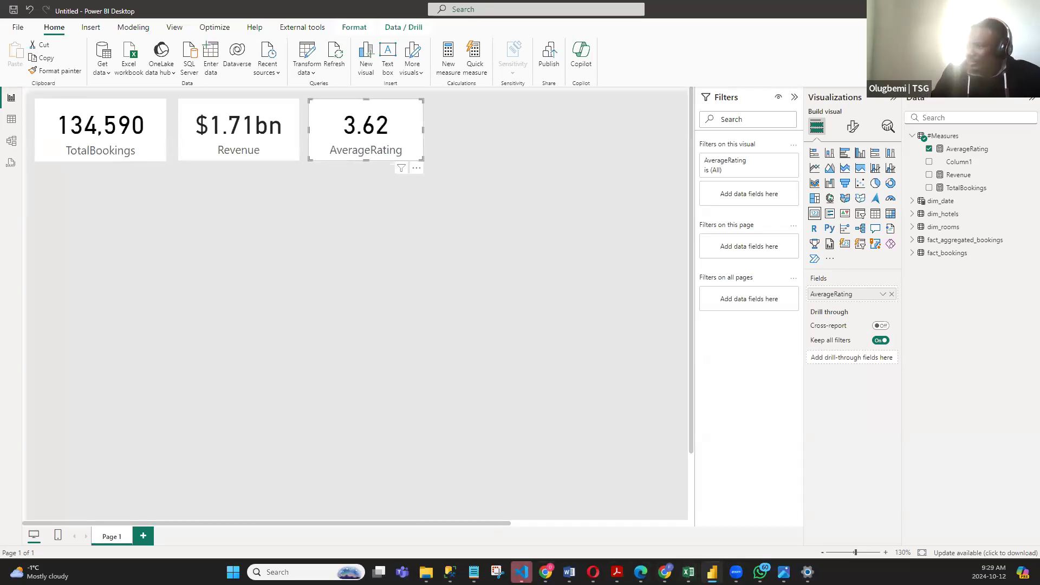
- Switch to the Notepad requirements, review the occupancy rate and RevPAR definitions, and return to Power BI
left_click(474, 572)
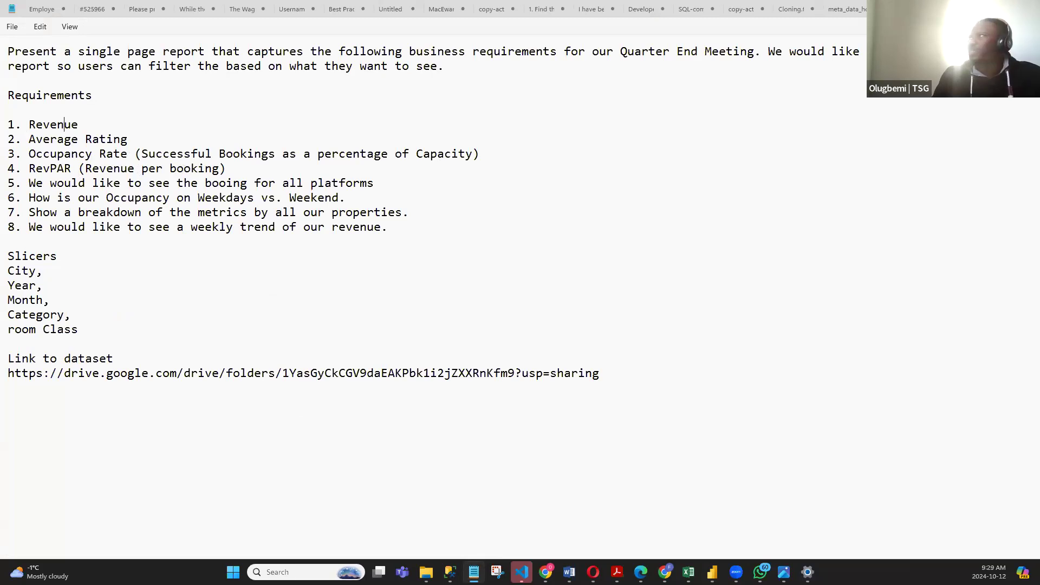
key("alt+Tab")
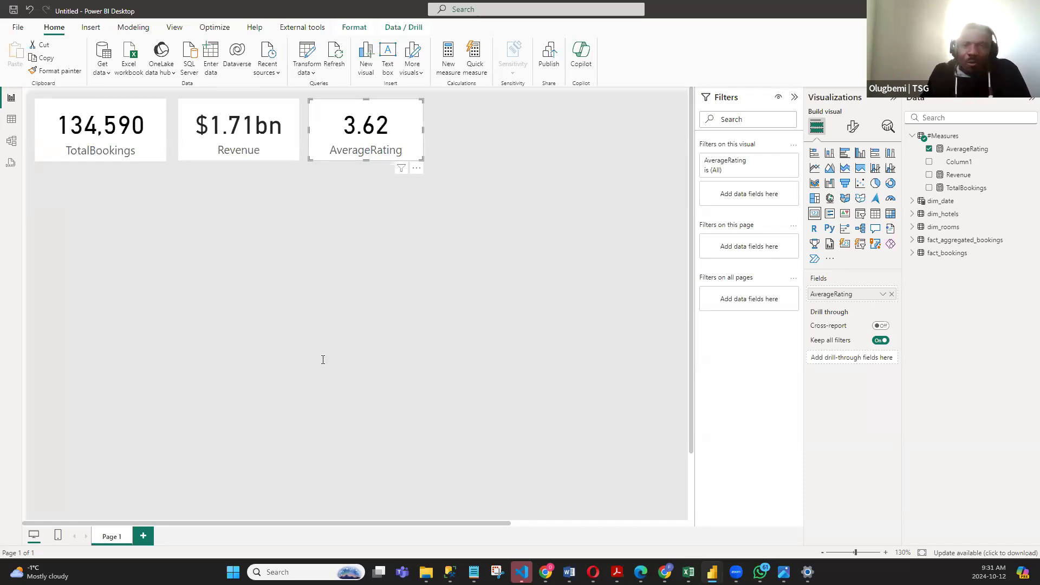
key("alt+Tab")
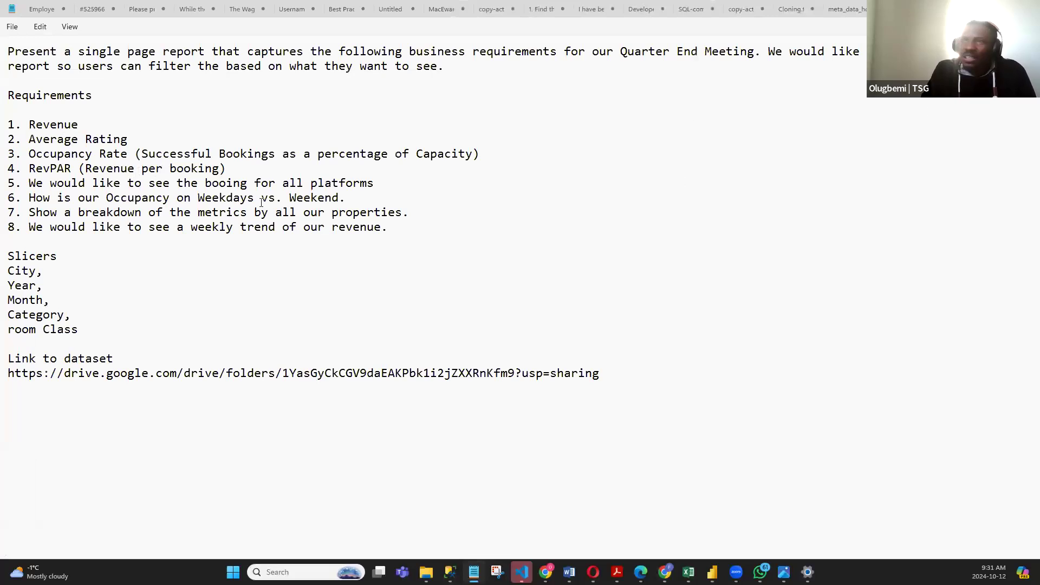
left_click(165, 173)
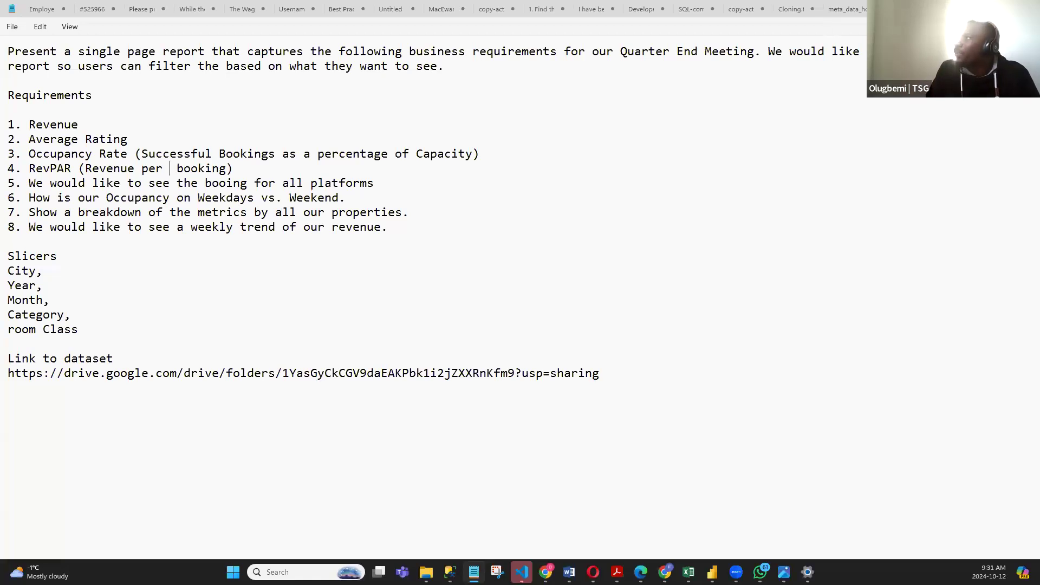
key("alt+Tab")
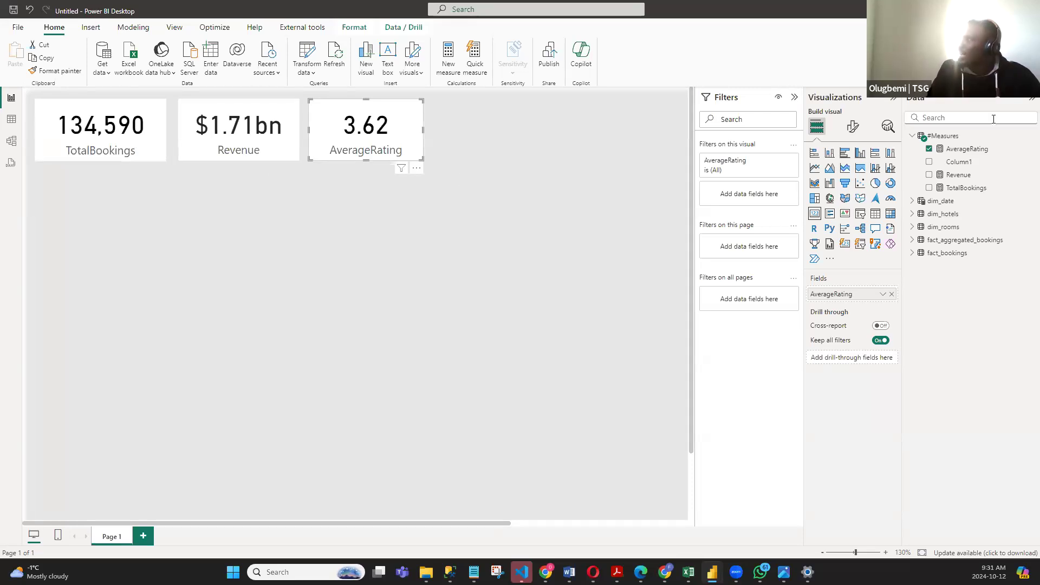
- Create a new measure in the #Measures table named RevPAR and begin its formula with DIVIDE(
right_click(945, 138)
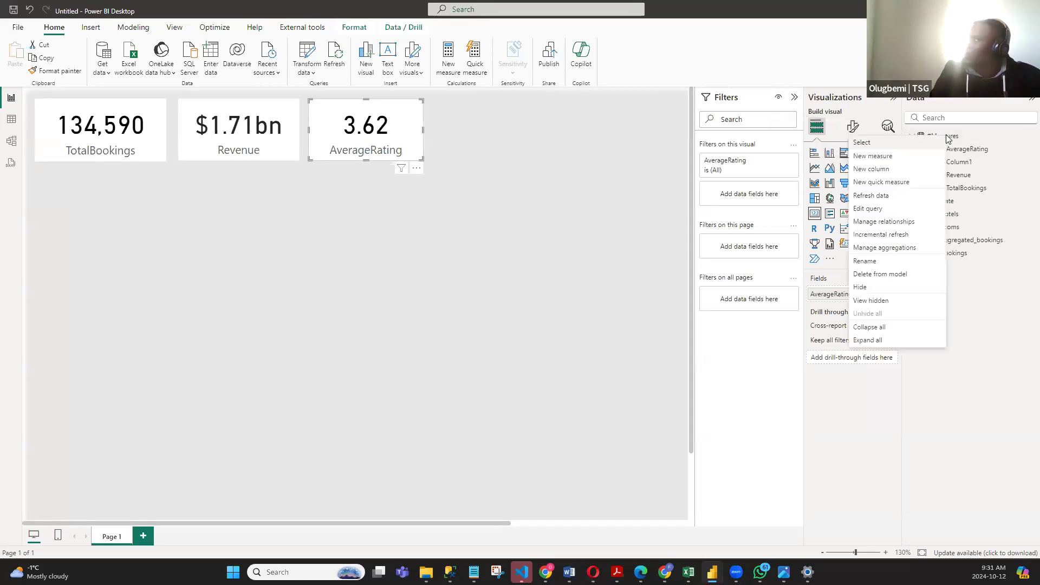
left_click(897, 156)
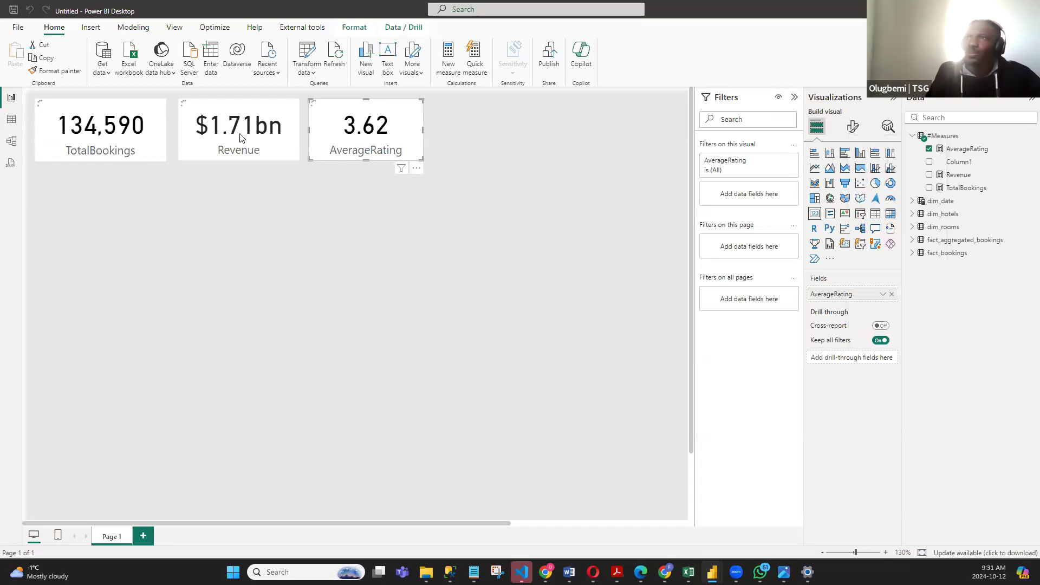
left_click(171, 102)
key("ctrl+a")
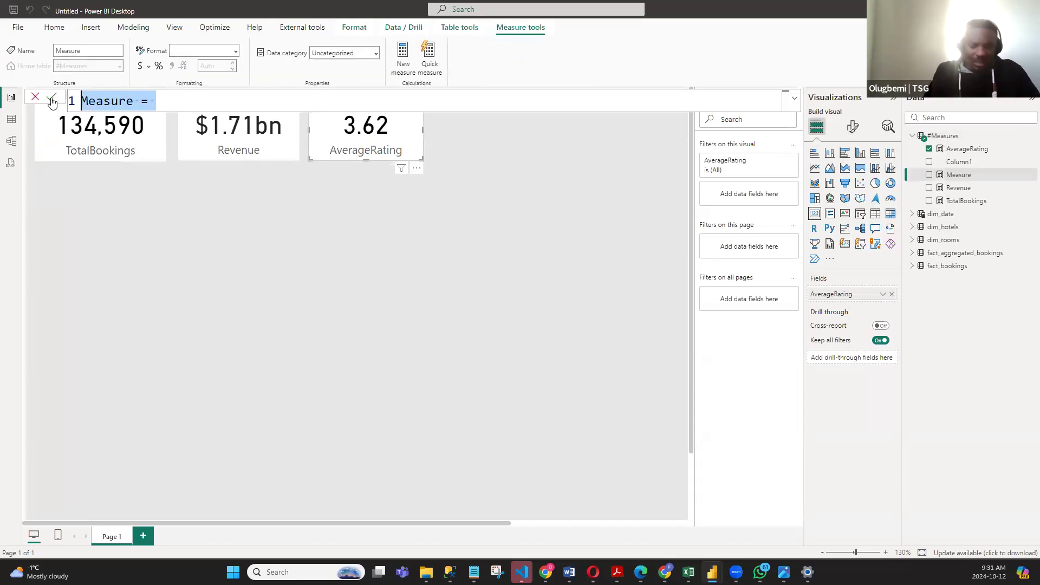
type("r")
key("BackSpace")
type("RevPAR =")
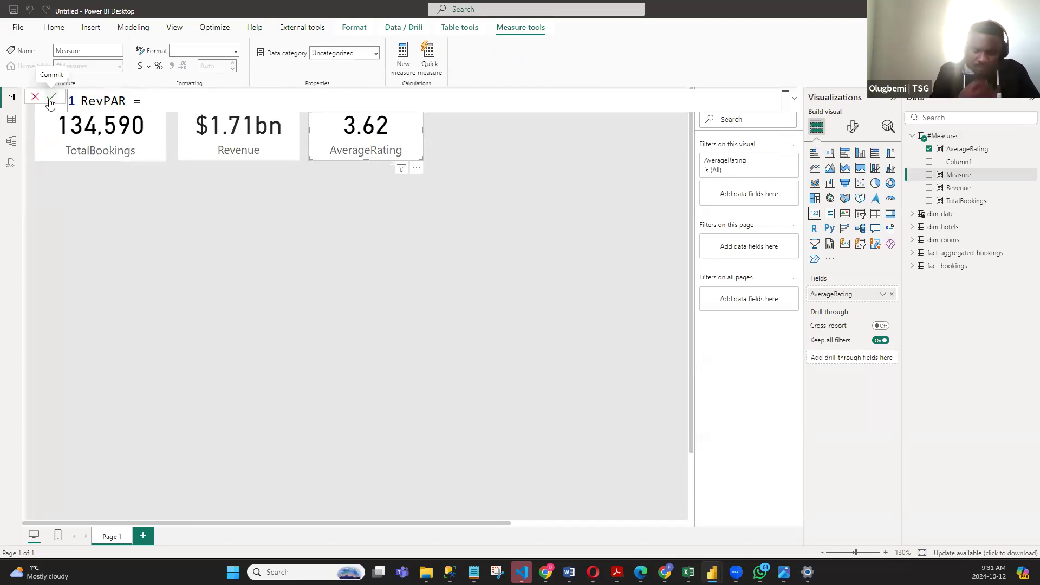
type("D")
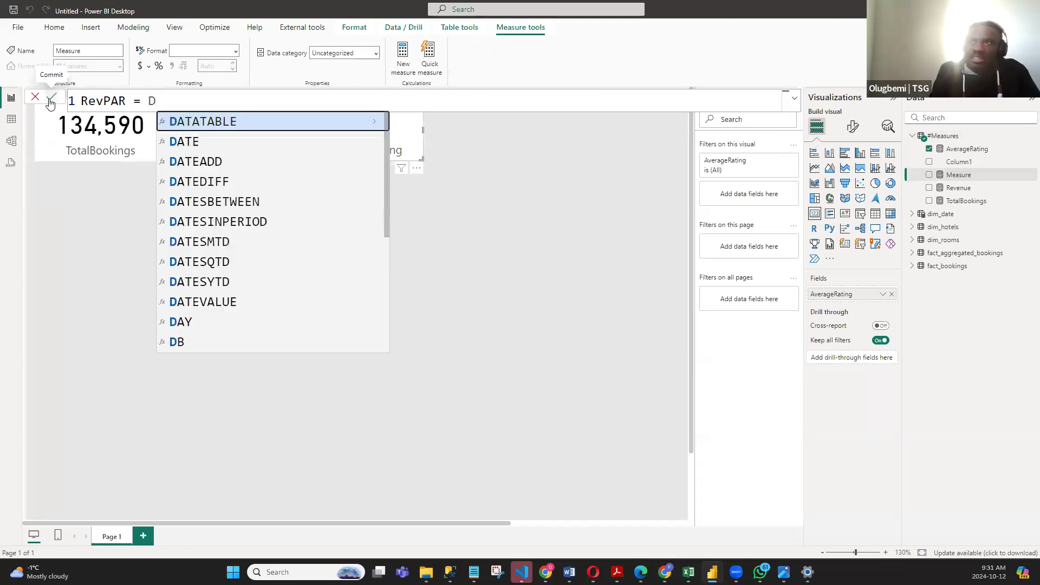
type("IVIDE(")
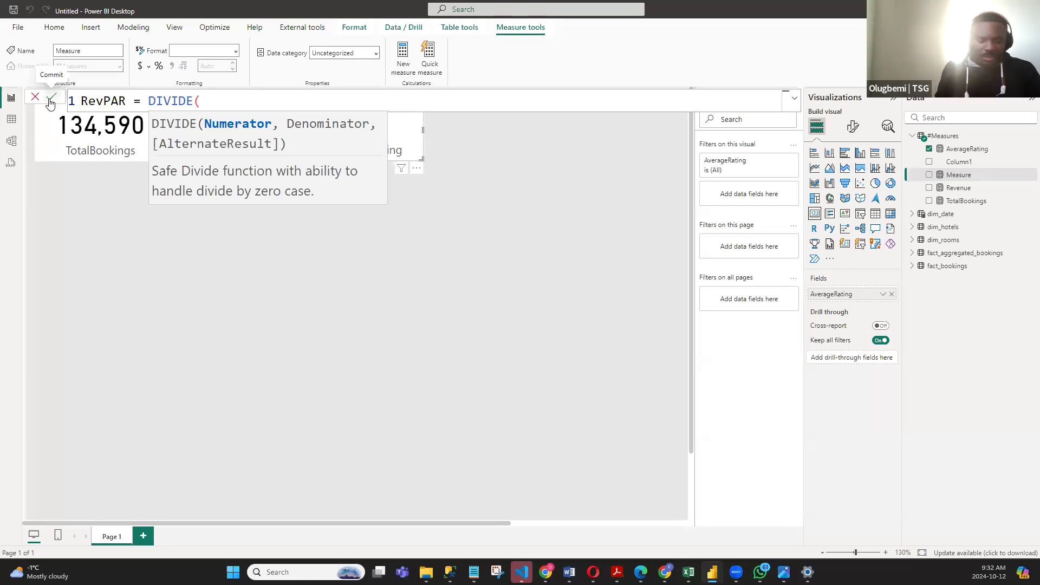
type("RE")
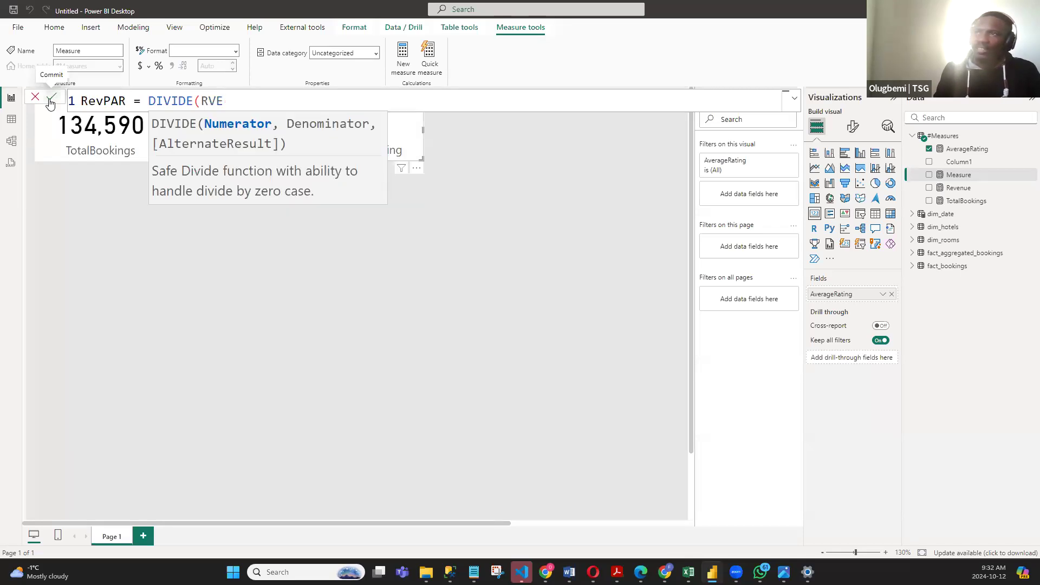
type("VE")
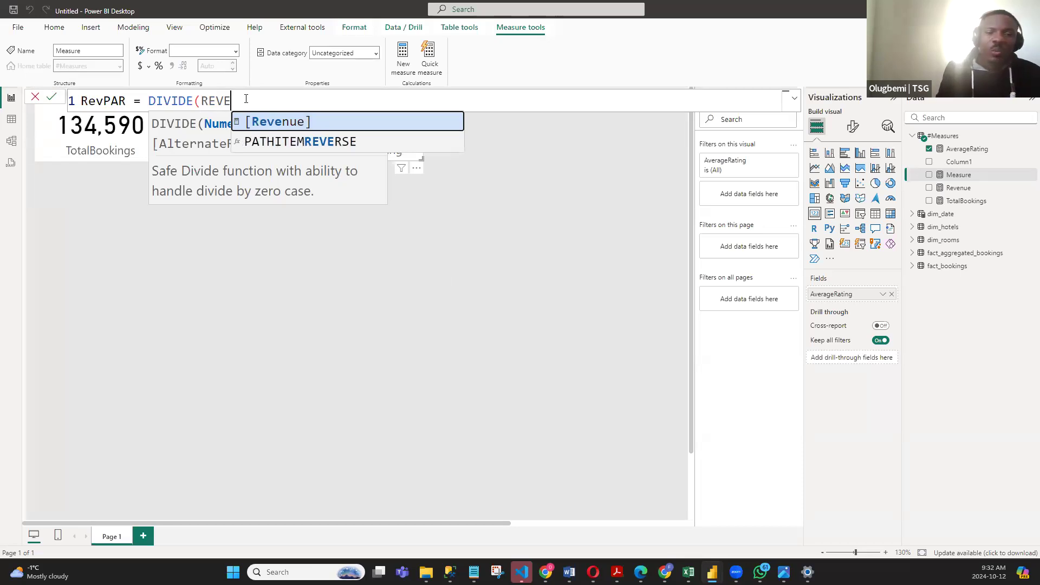
key("BackSpace")
key("BackSpace")
key("BackSpace")
key("BackSpace")
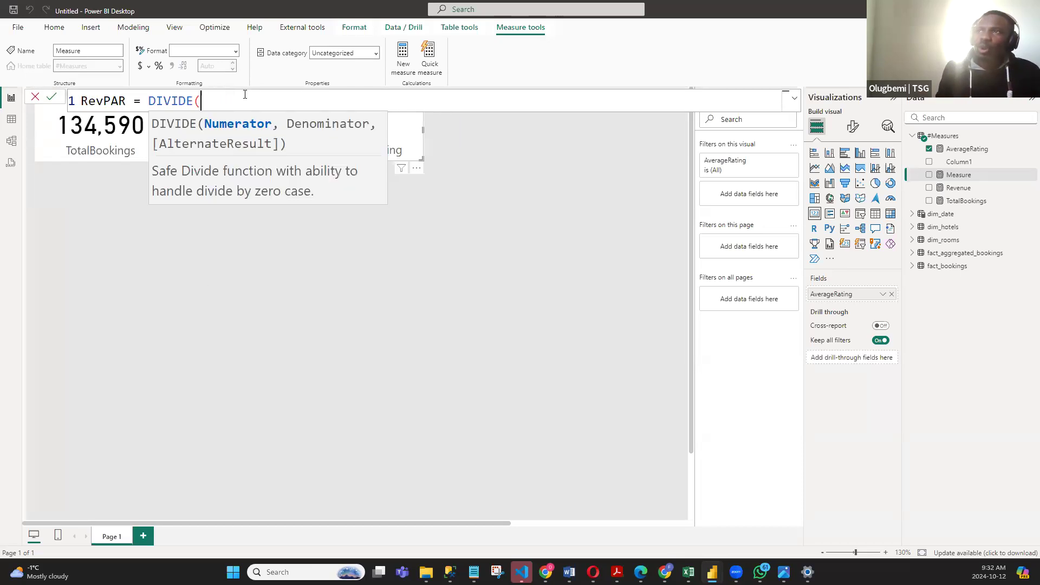
type("[")
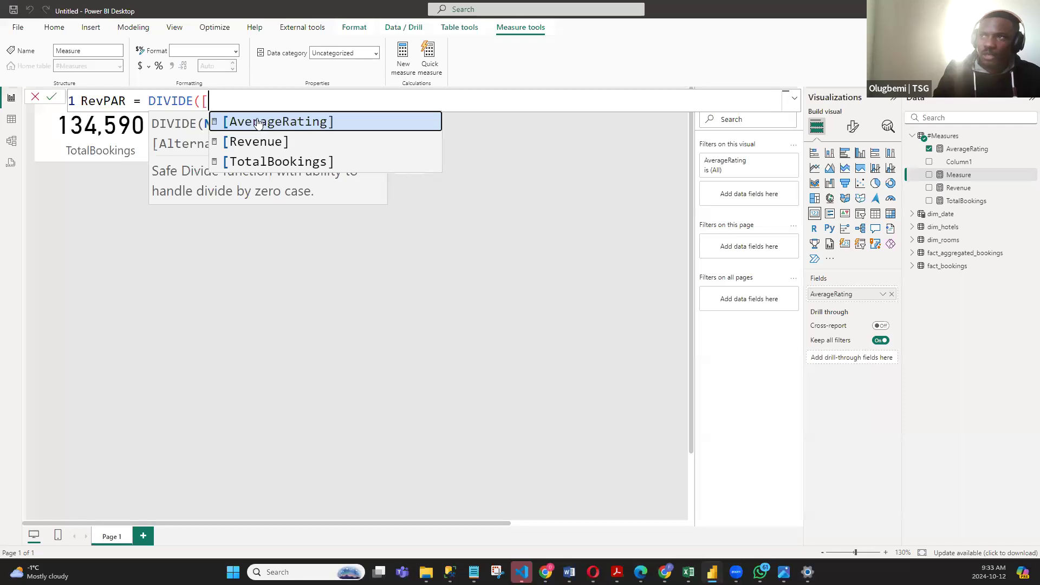
key("BackSpace")
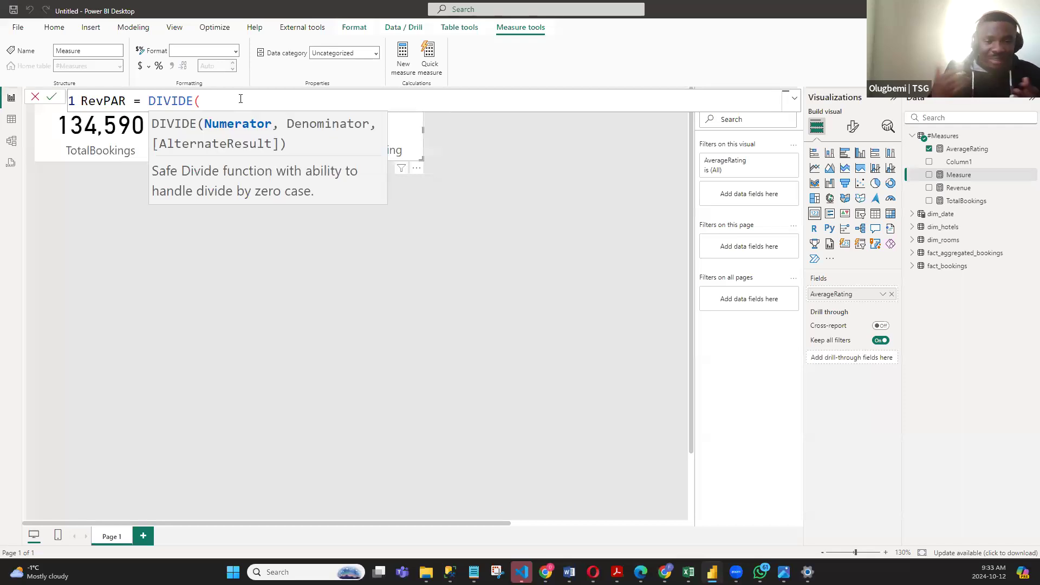
type("REVE")
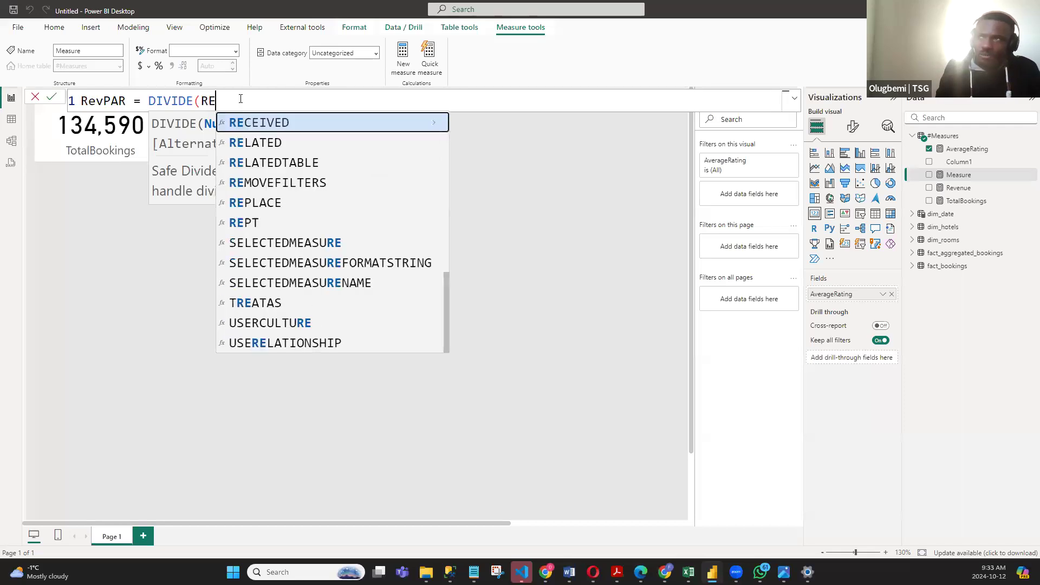
key("BackSpace")
key("BackSpace")
key("BackSpace")
key("BackSpace")
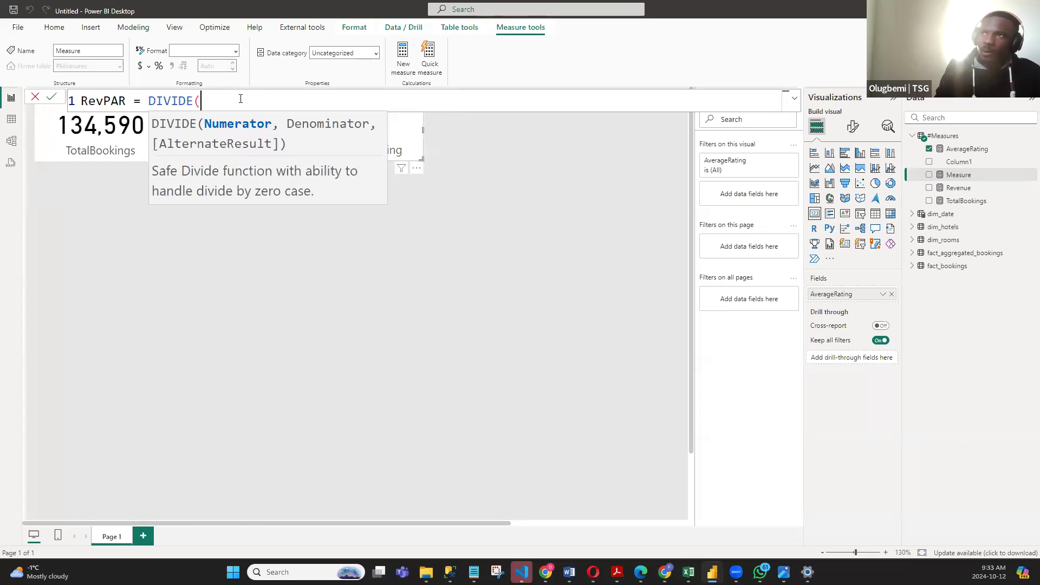
type("[")
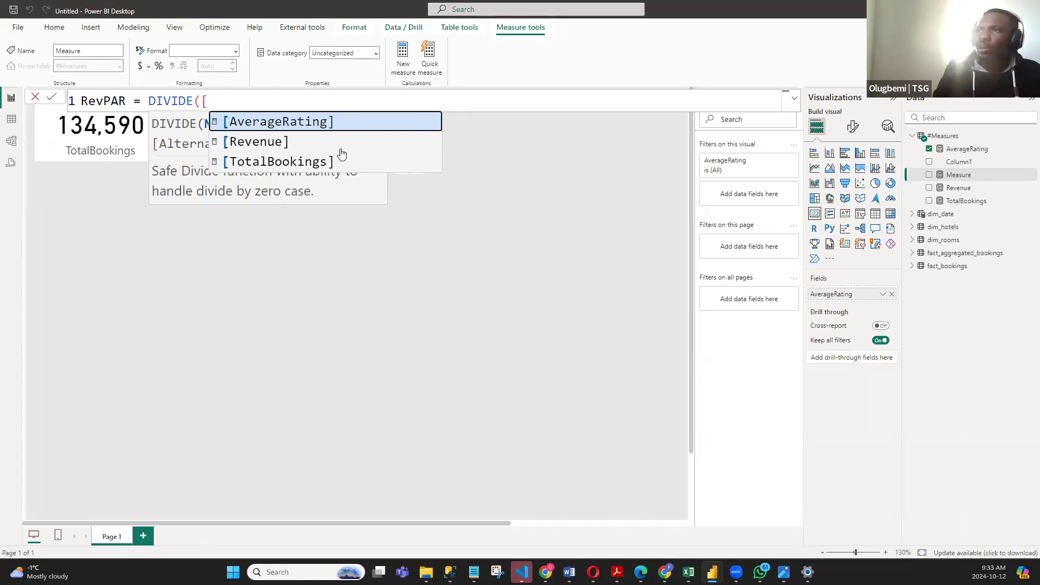
left_click(254, 142)
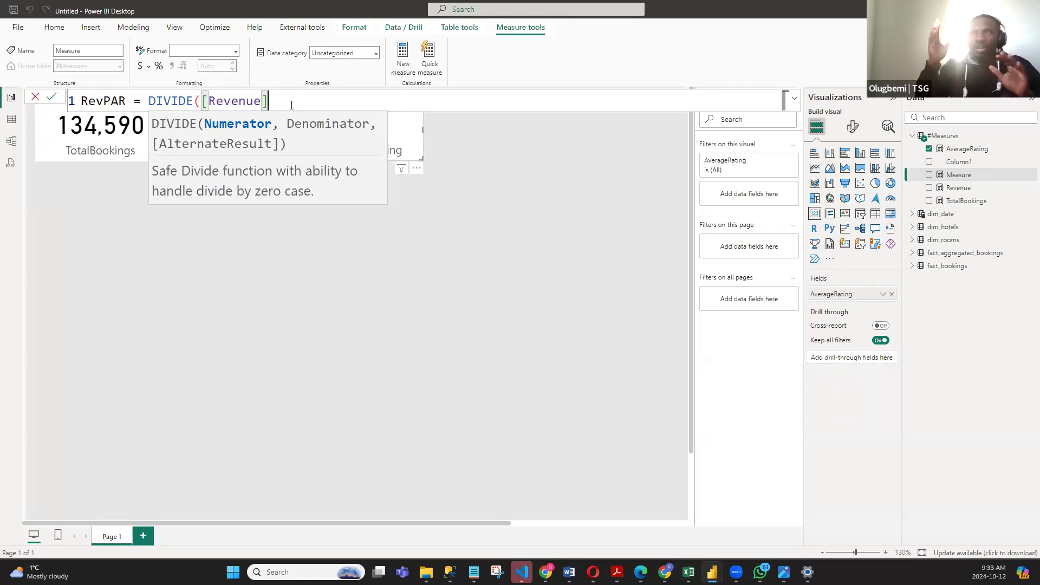
left_click_drag(292, 105, 156, 102)
key("BackSpace")
key("BackSpace")
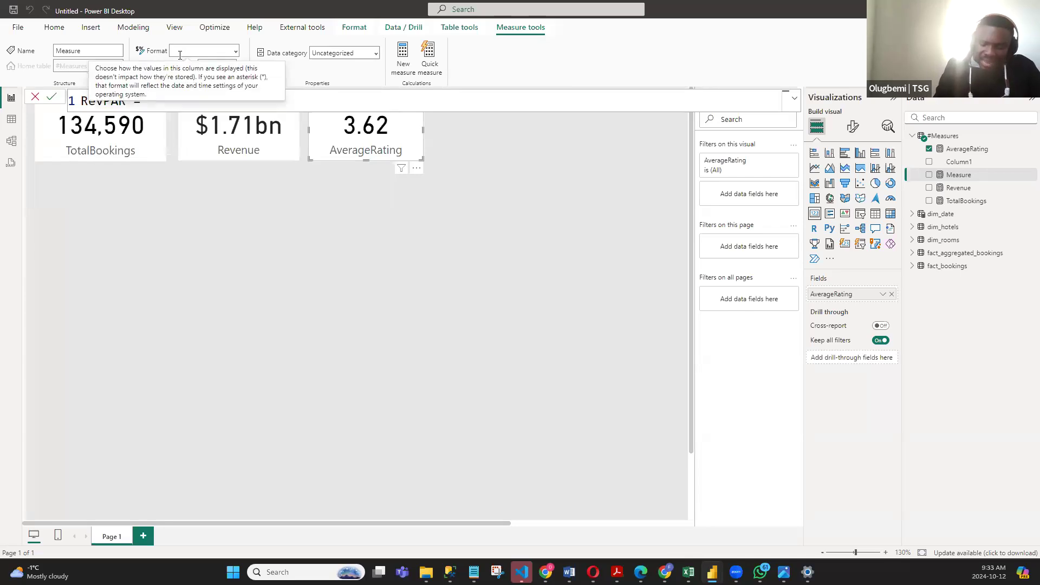
- Try writing the RevPAR formula as [Revenue]/[TotalBookings], and clear the expression after the equals sign
type("[Revenue]/[TotalBookings]")
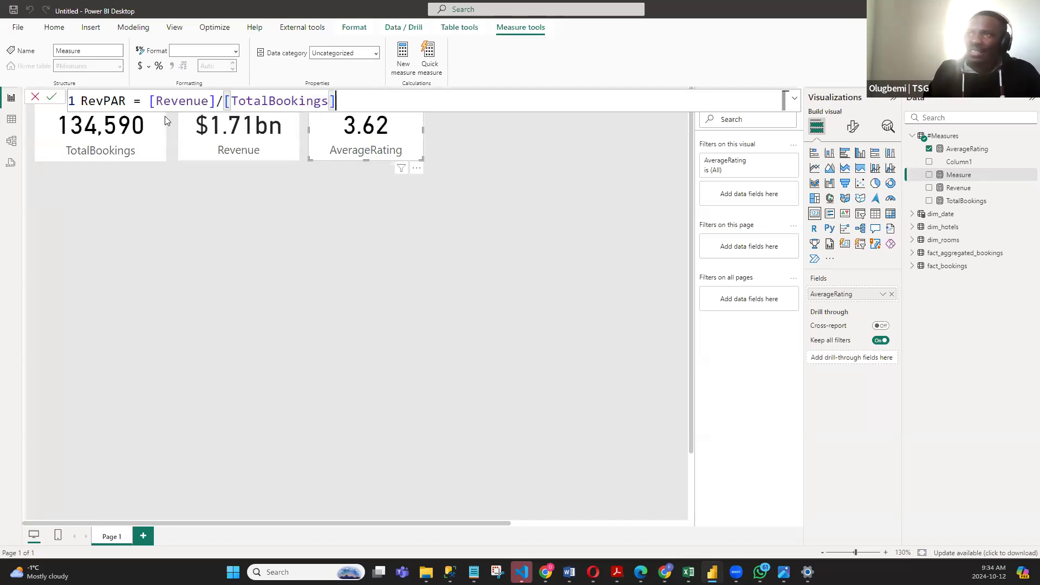
left_click(150, 101)
key("shift+End")
key("BackSpace")
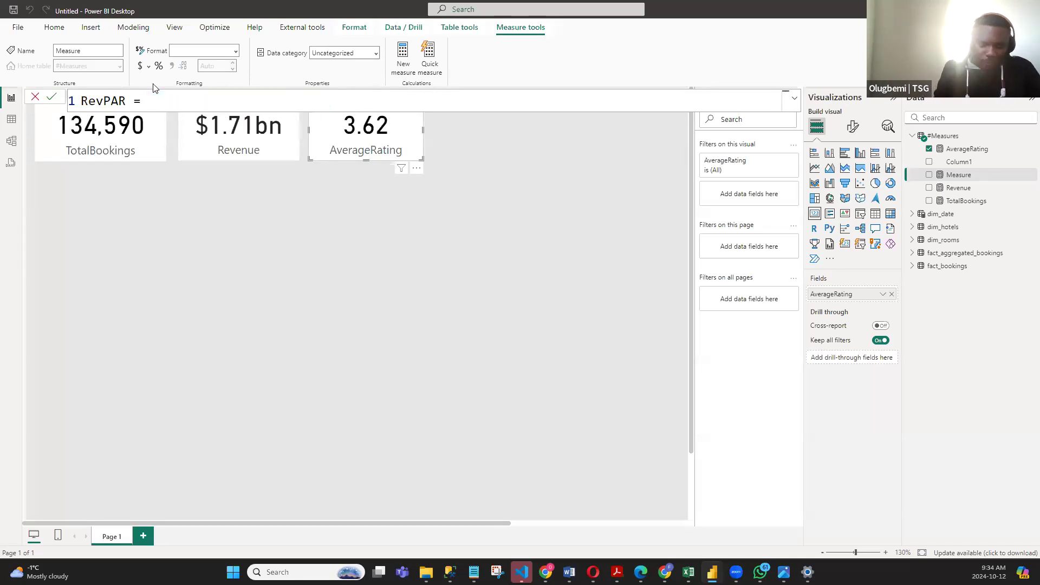
- Enter DIVIDE([Revenue],[TotalBookings]) as the expression of the RevPAR measure
type("DIVIDE(")
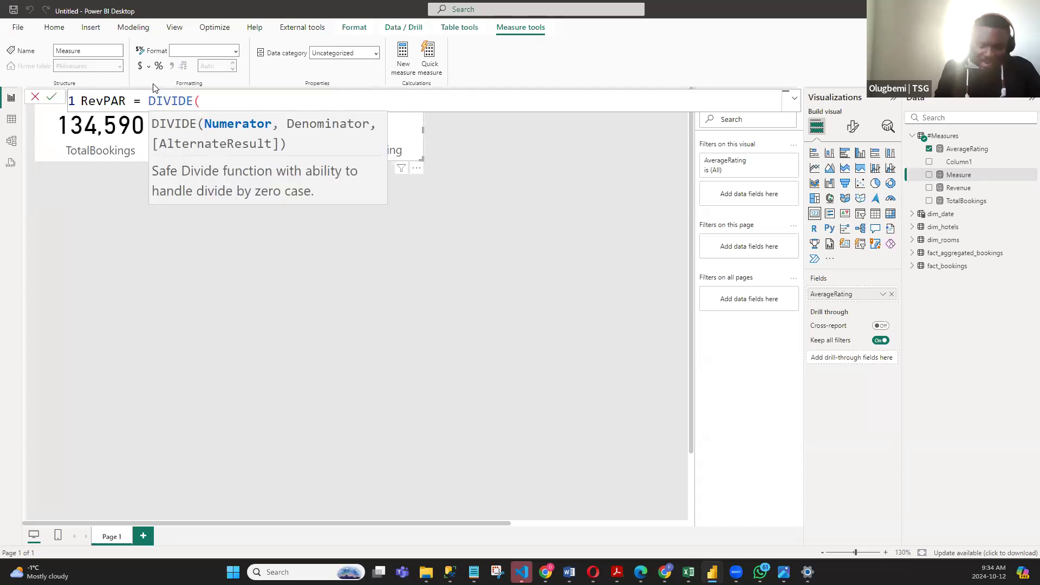
type("[rev")
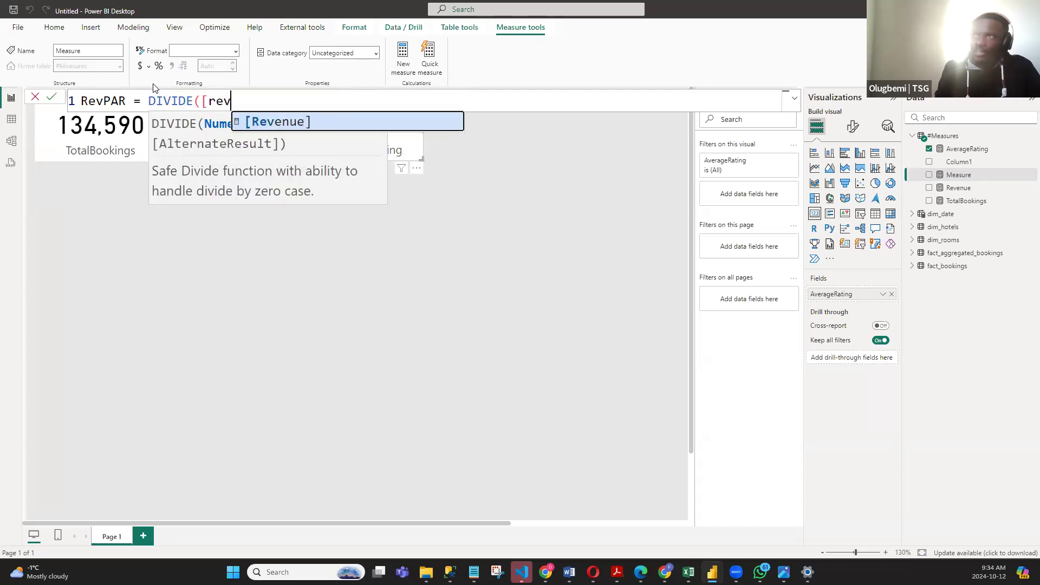
key("Tab")
type(",")
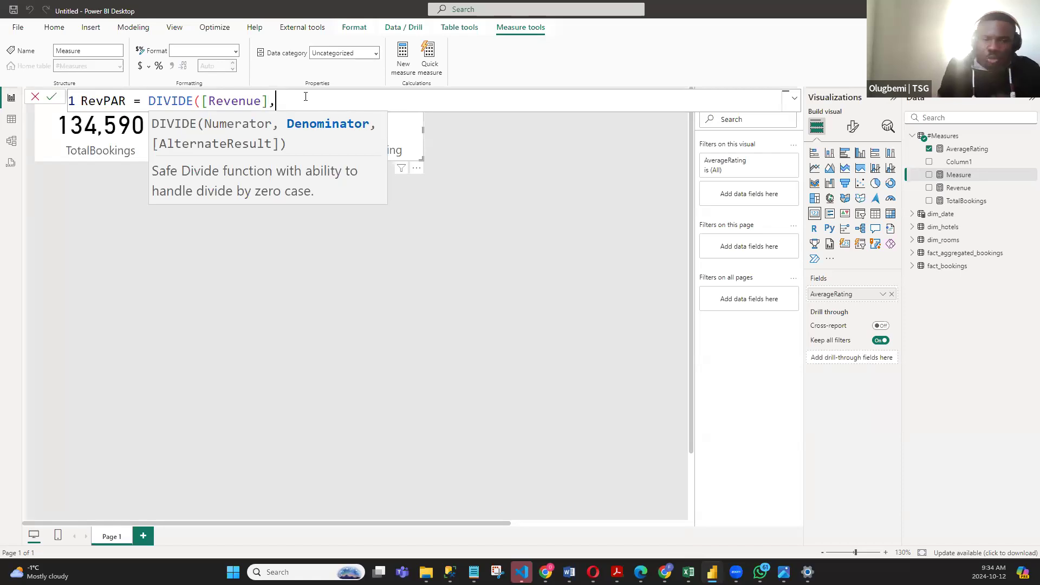
type("[Tot")
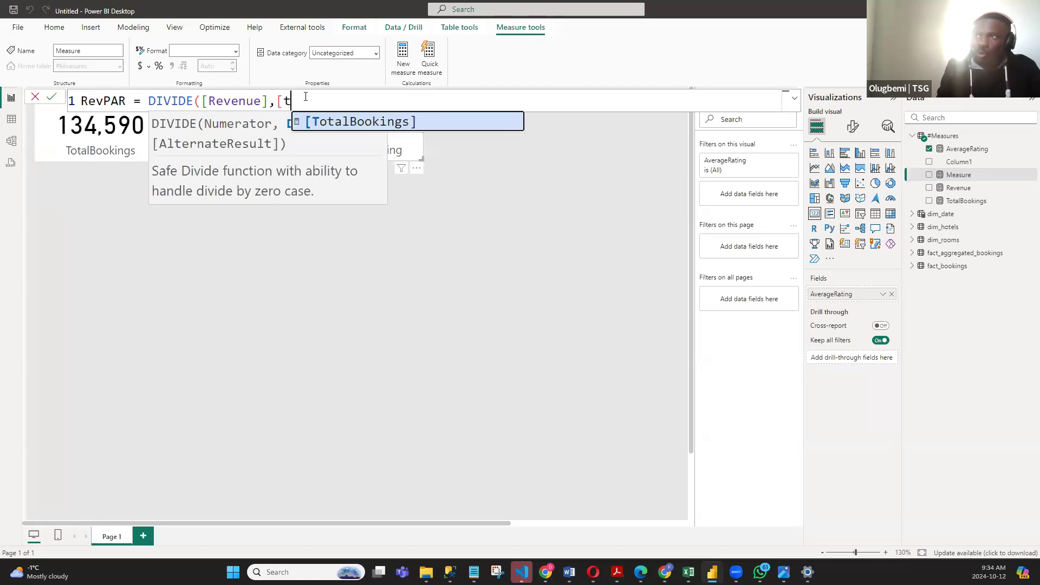
key("Tab")
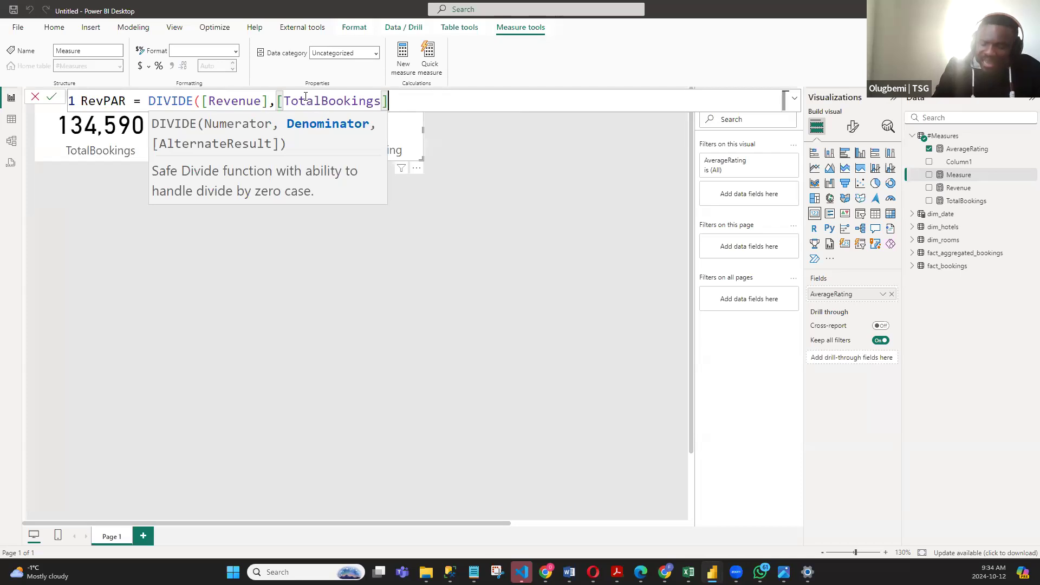
type(")")
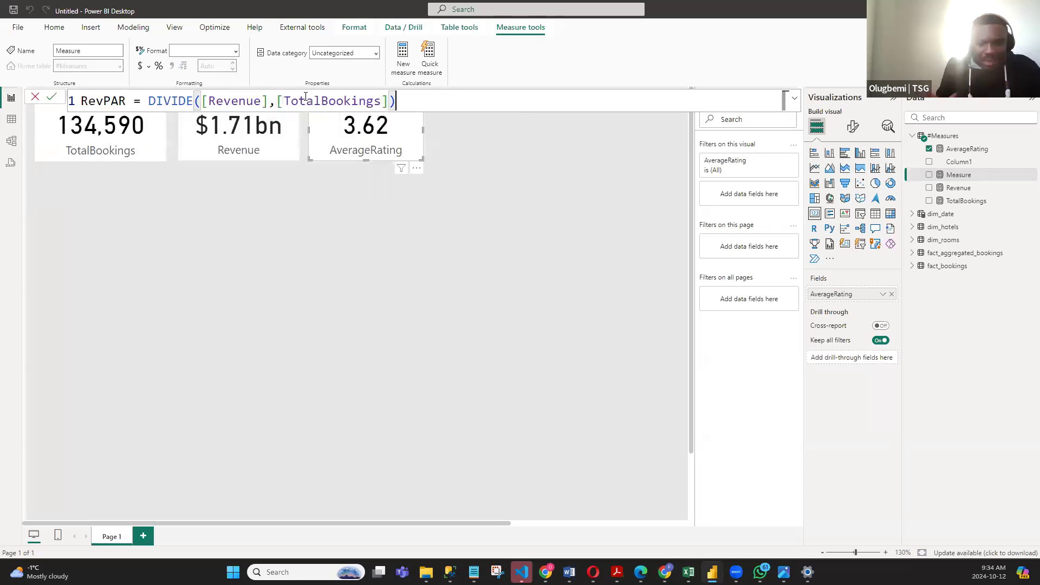
- Add "No data" as the alternate result of the RevPAR DIVIDE formula and close its parenthesis
key("BackSpace")
type(",")
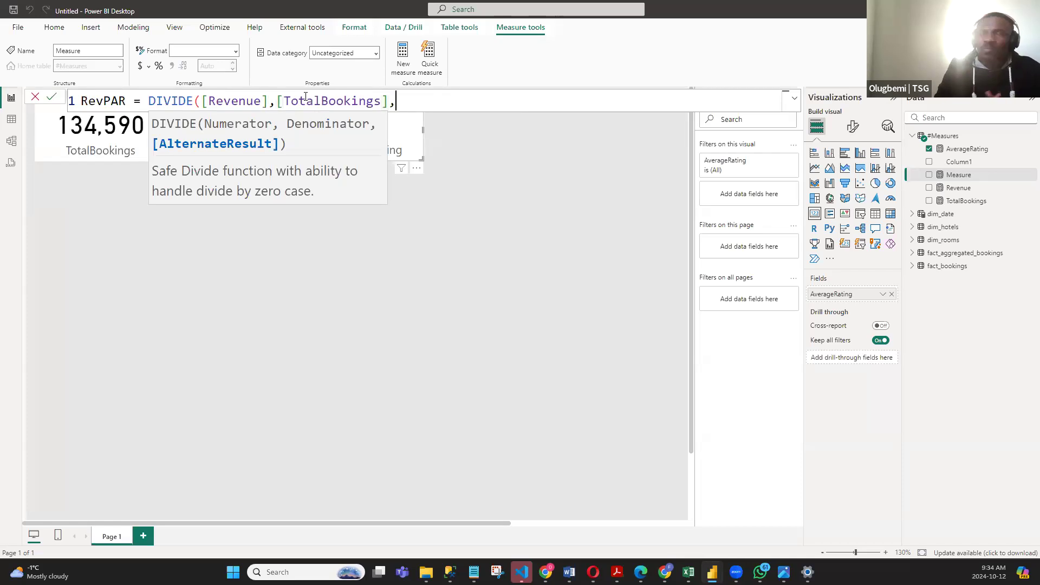
type("\"")
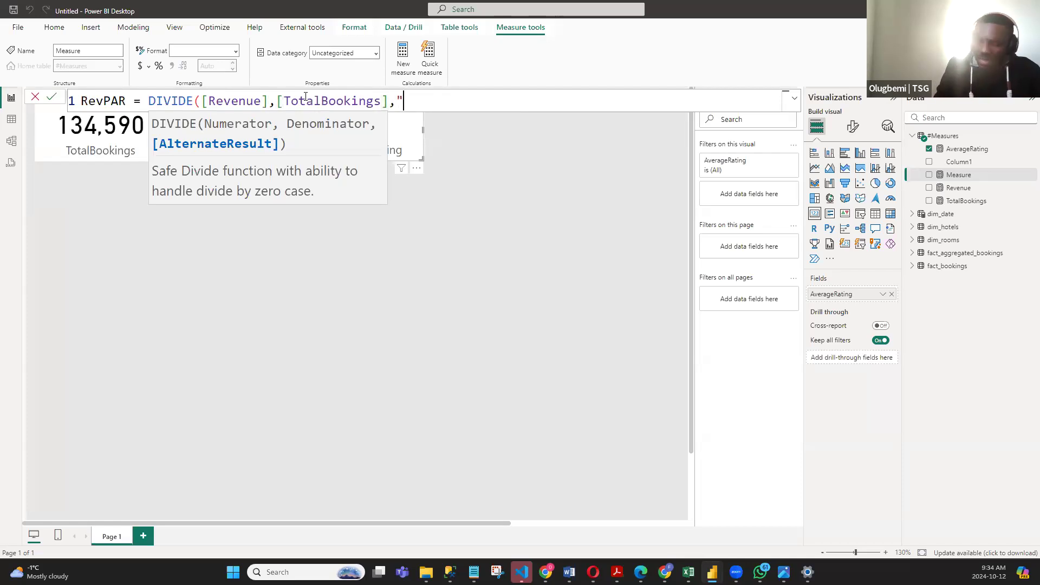
key("BackSpace")
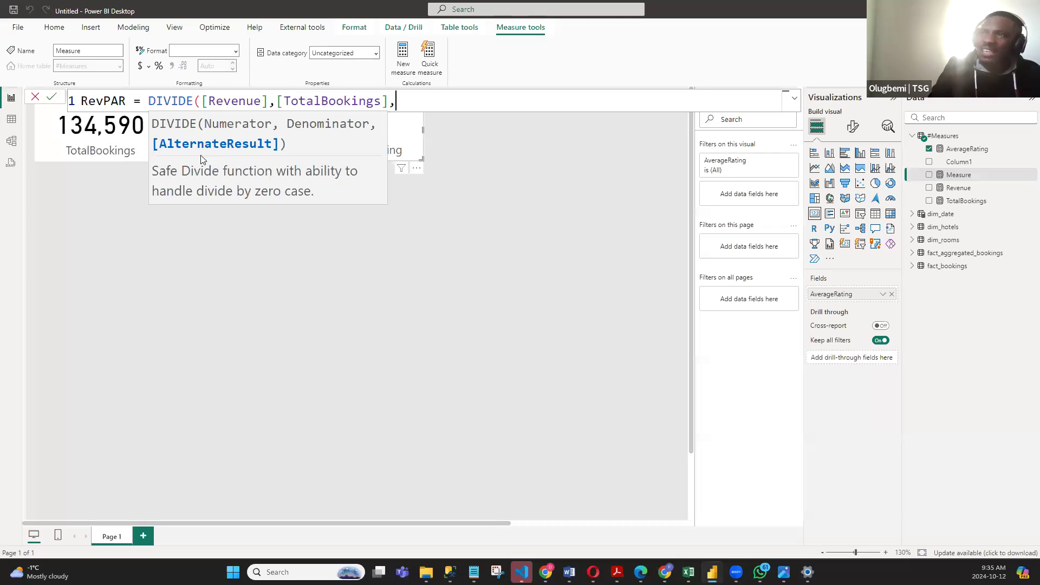
type("\"")
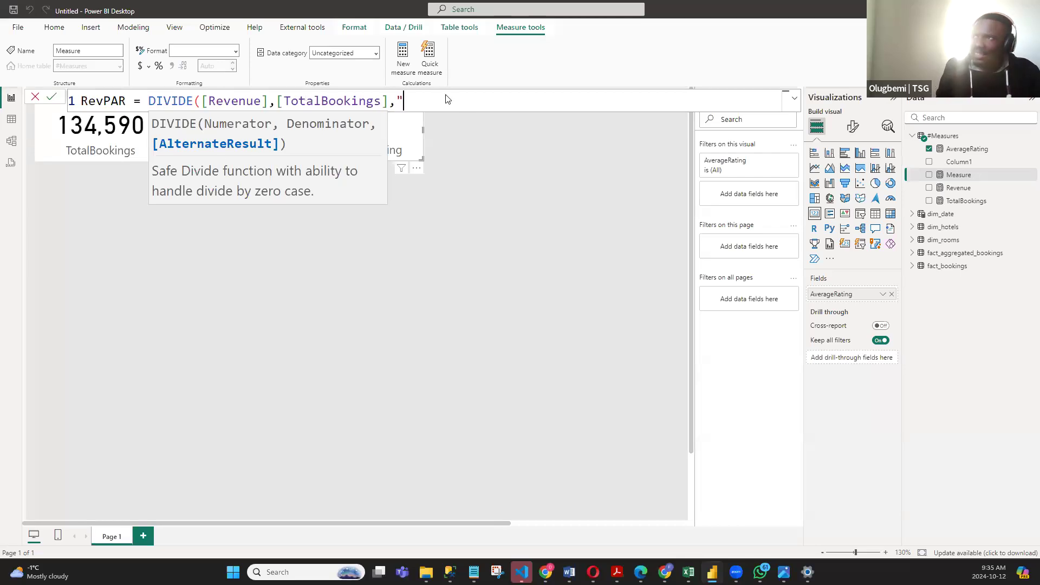
type("No data")
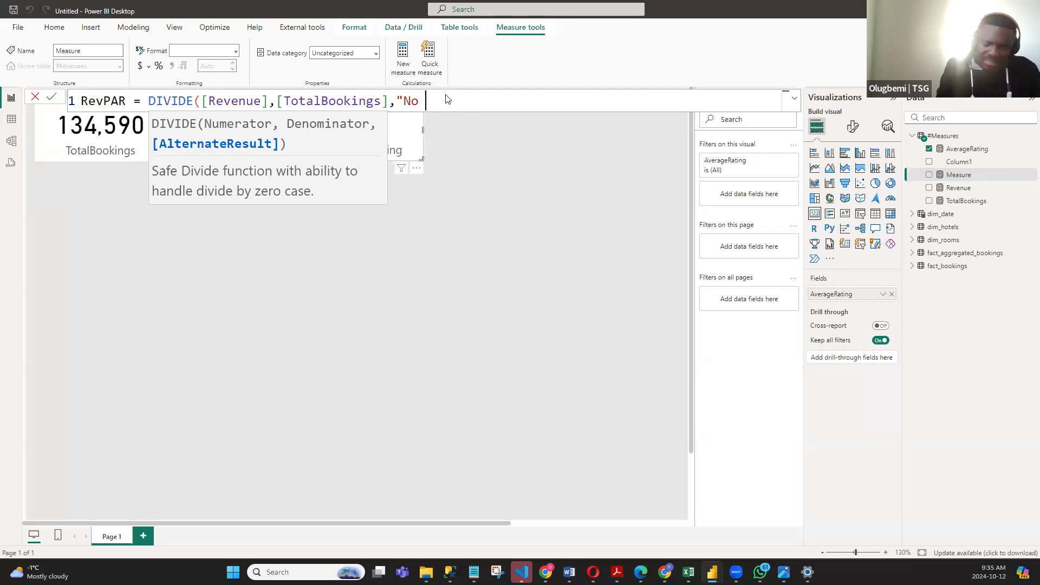
key("BackSpace")
key("BackSpace")
type("ta\"")
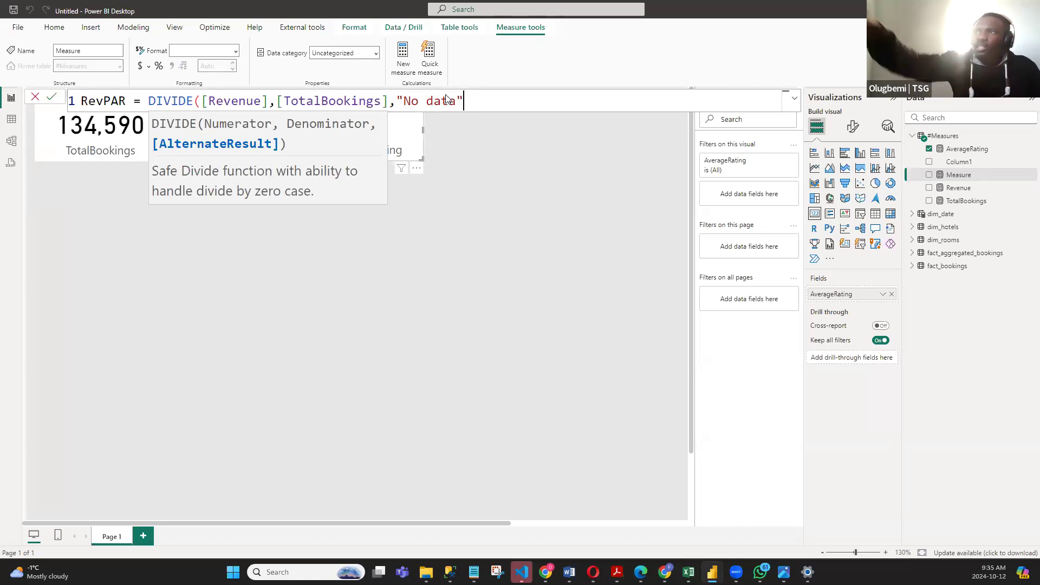
type(")")
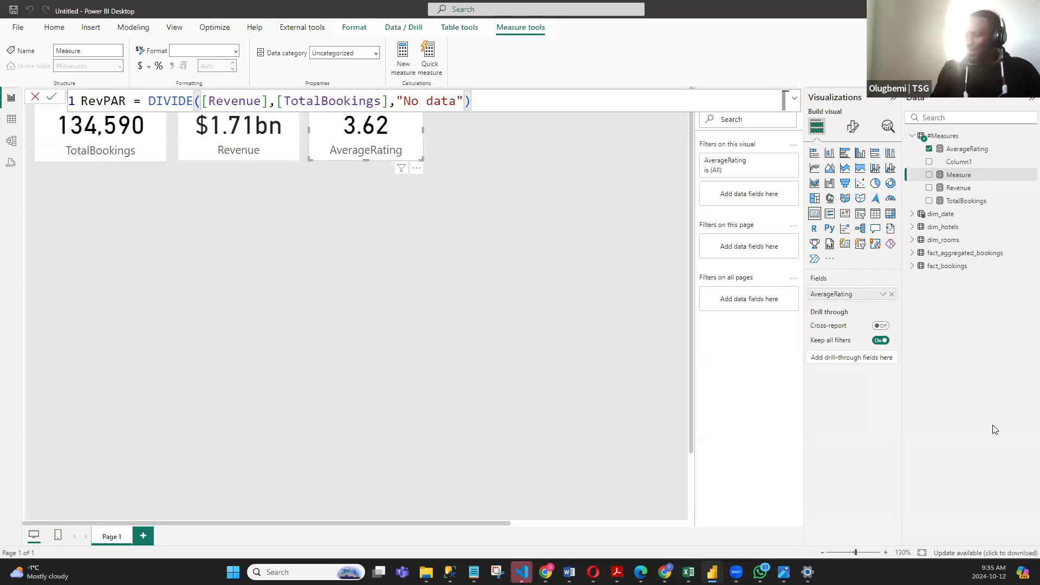
- Switch to the Excel workbook, narrow columns F and G of the Account Balance Breakdown table until the amounts no longer fit, and return to Power BI
mouse_move(686, 572)
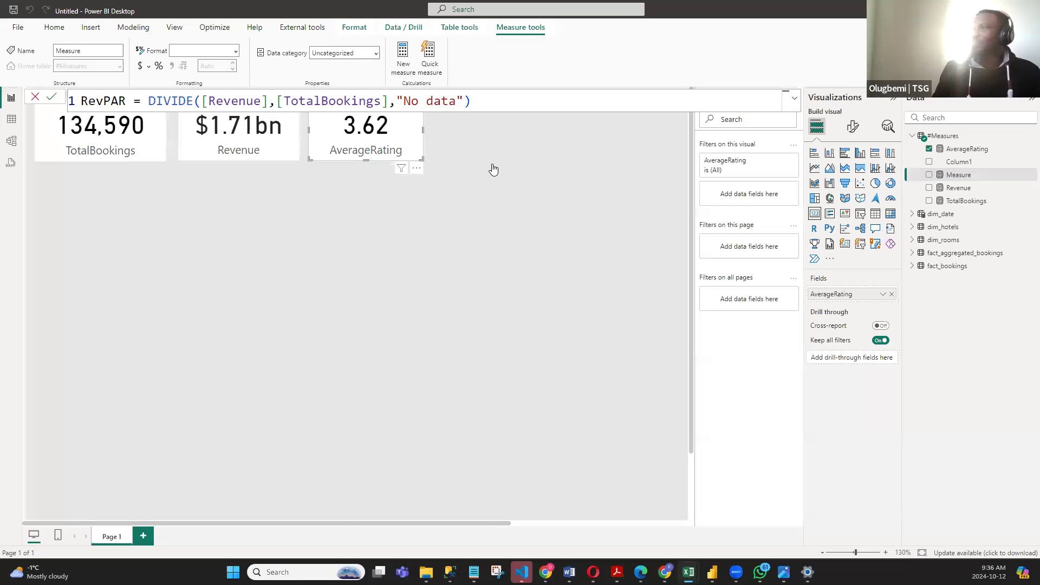
key("super+Right")
key("super+Right")
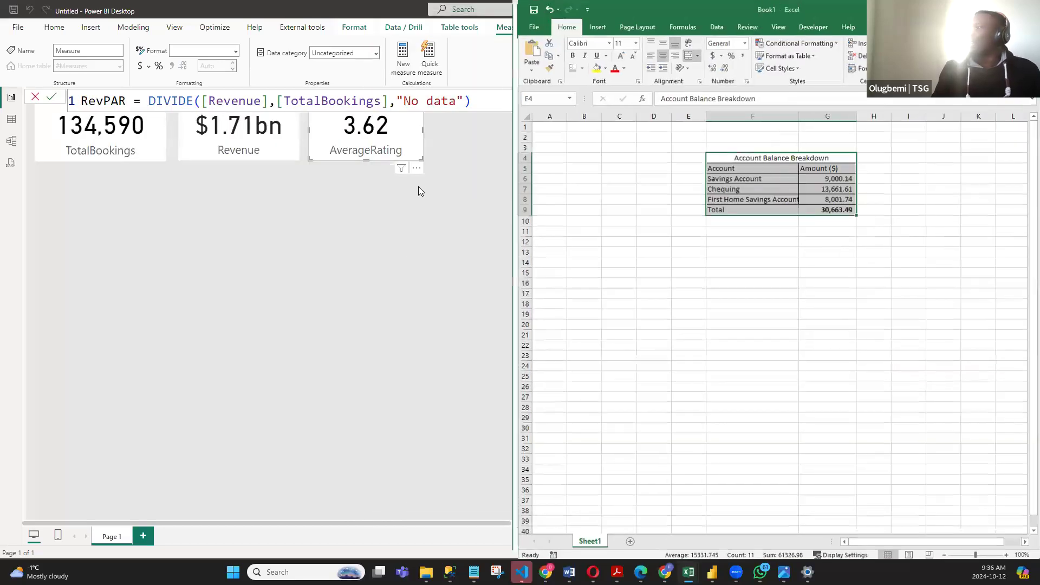
key("super+Up")
left_click(312, 280)
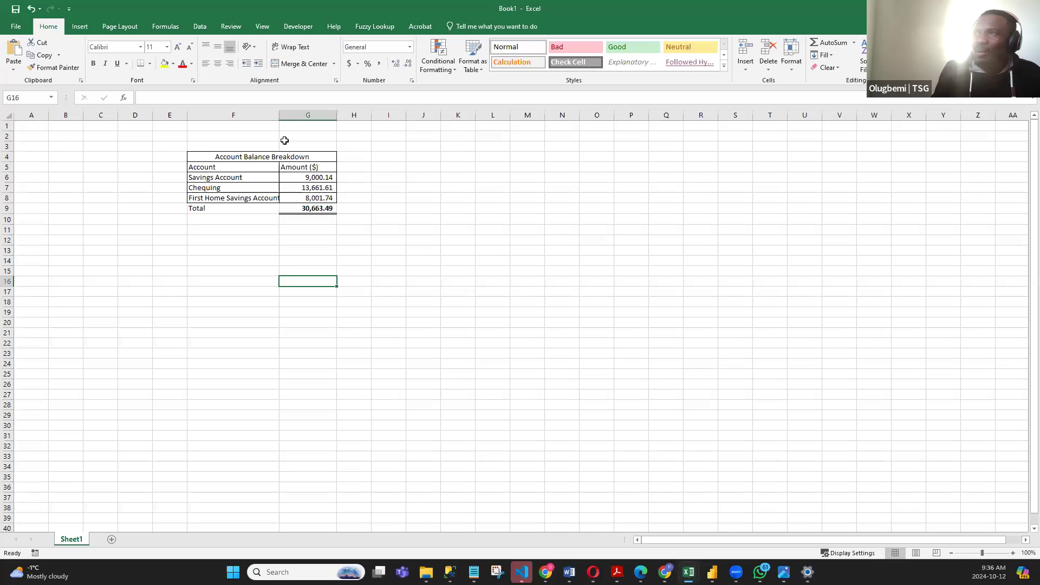
left_click(233, 157)
left_click_drag(277, 114, 225, 115)
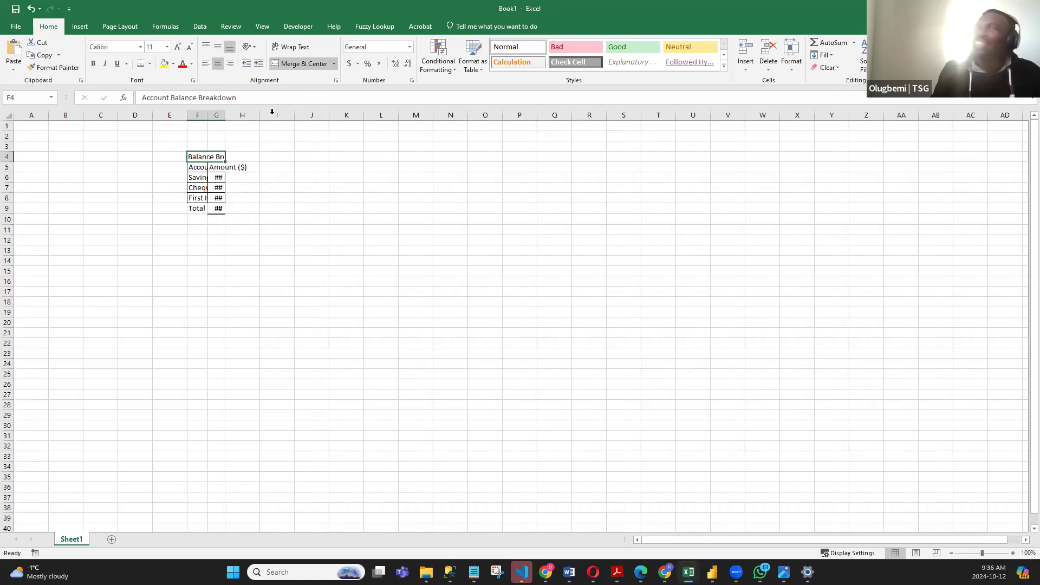
key("alt+Tab")
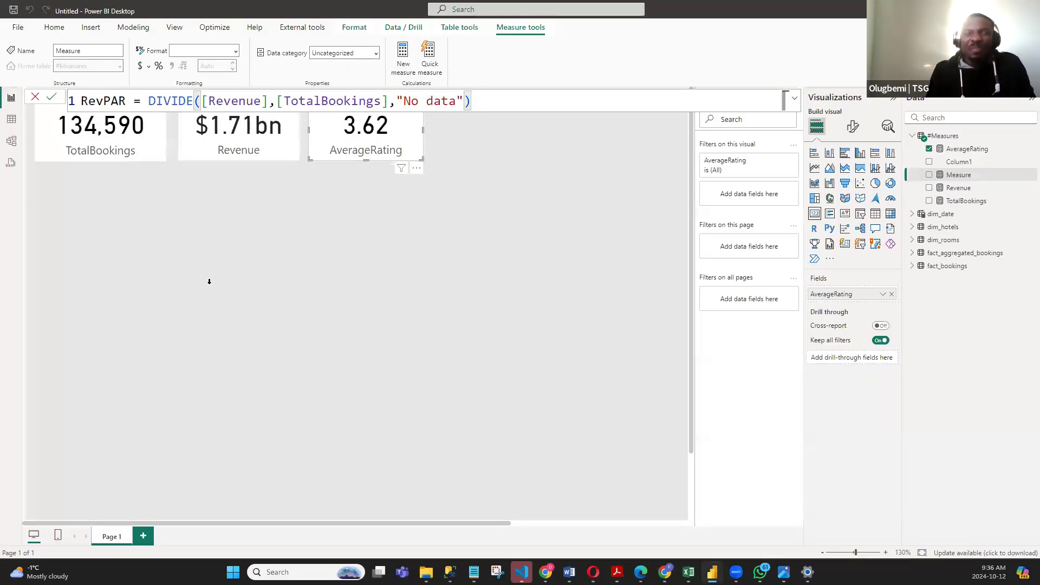
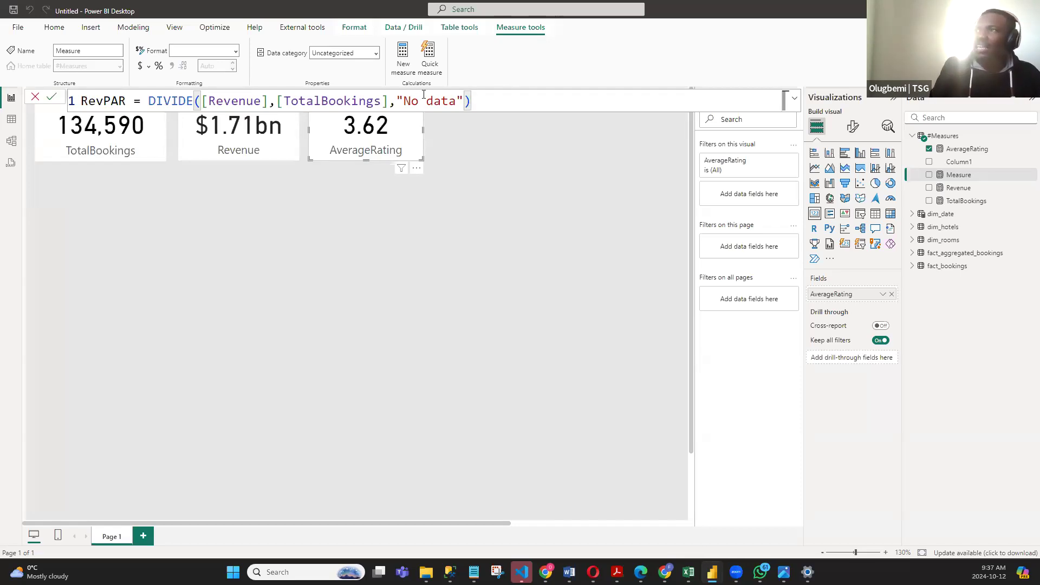
- Highlight the "No data" alternate result in the RevPAR formula and commit the measure
left_click(397, 98)
mouse_move(396, 98)
left_mouse_down()
mouse_move(496, 96)
mouse_move(396, 97)
left_mouse_up()
left_click(496, 96)
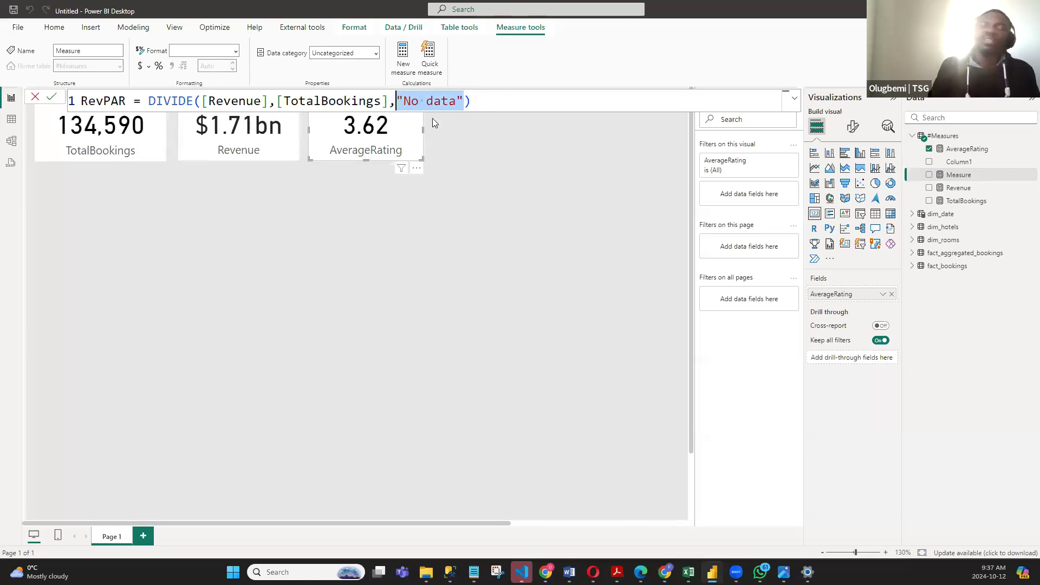
left_click(487, 101)
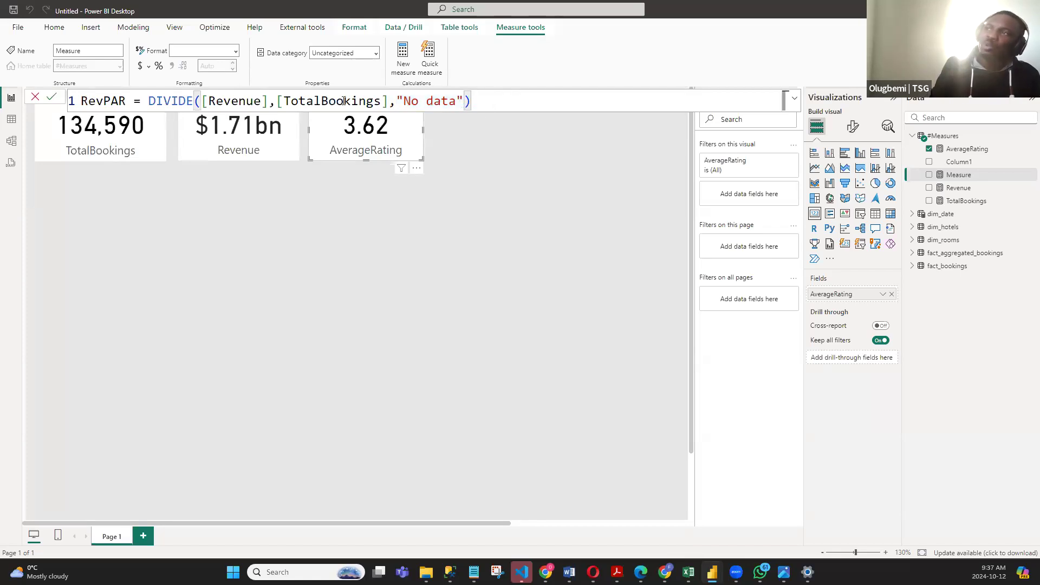
left_click_drag(470, 98, 396, 97)
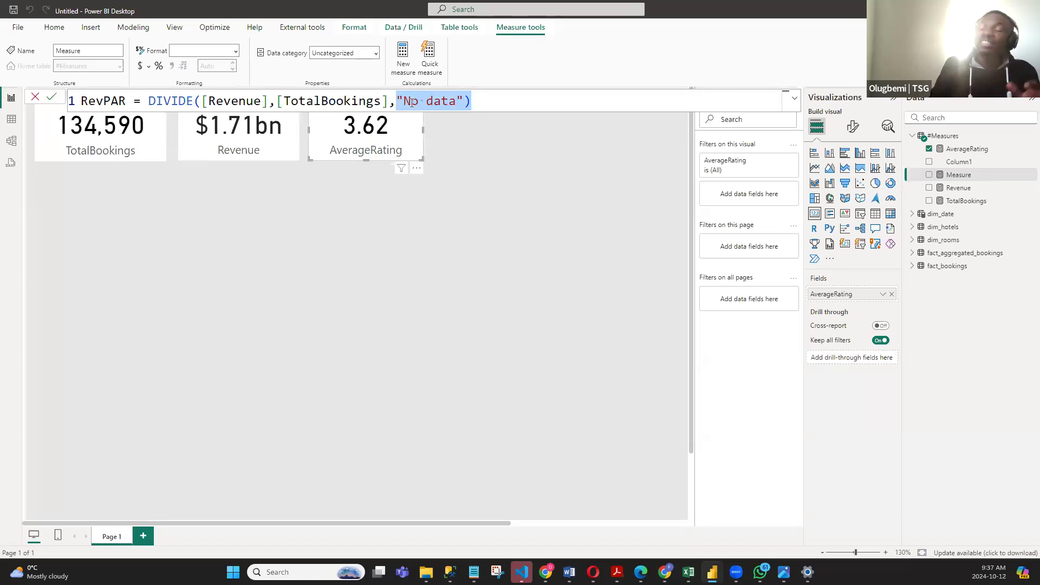
left_click(505, 105)
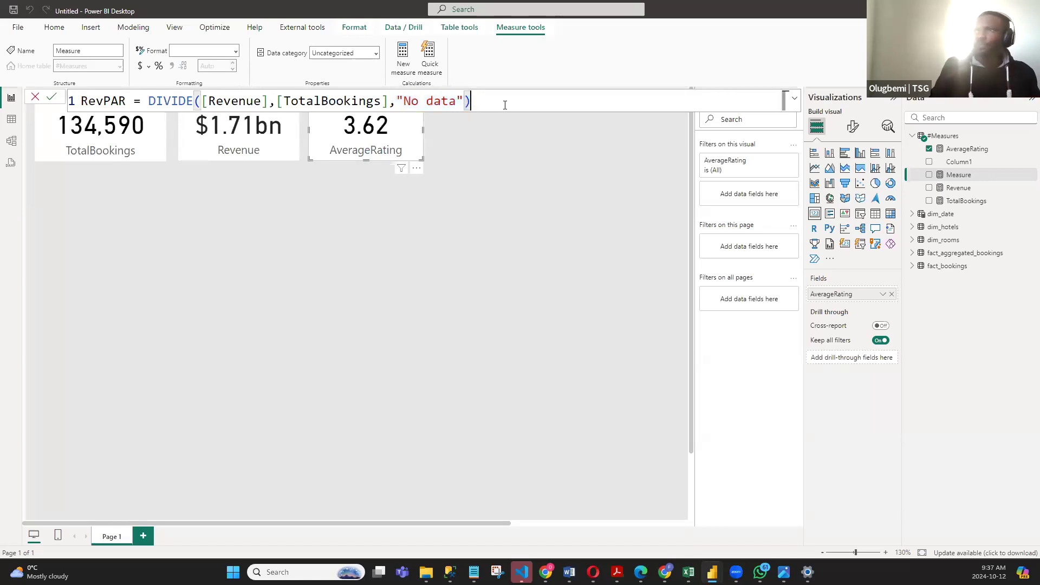
key("Return")
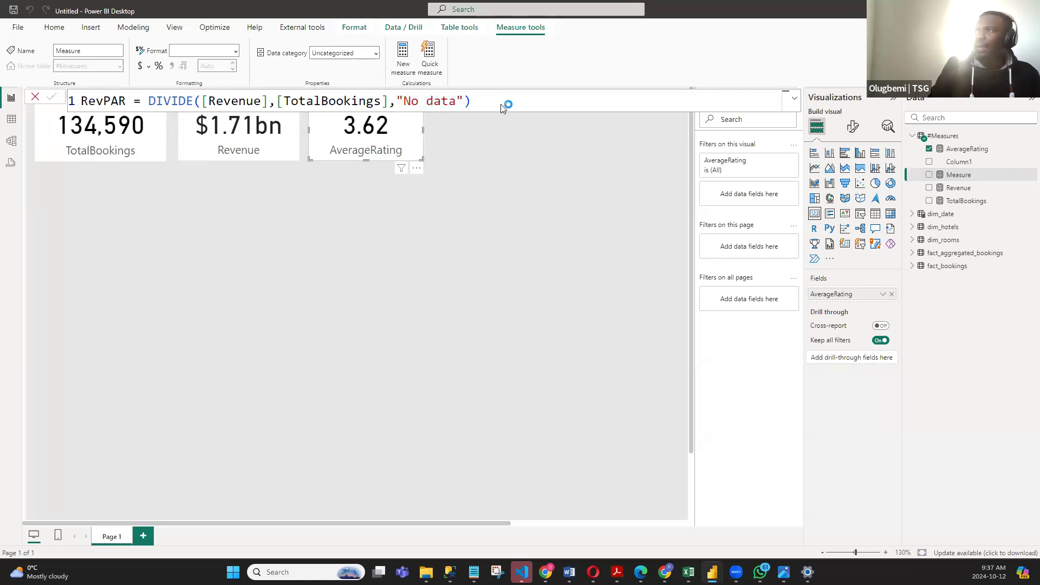
- Add a card visual showing the RevPAR measure beside the AverageRating card
left_click(422, 253)
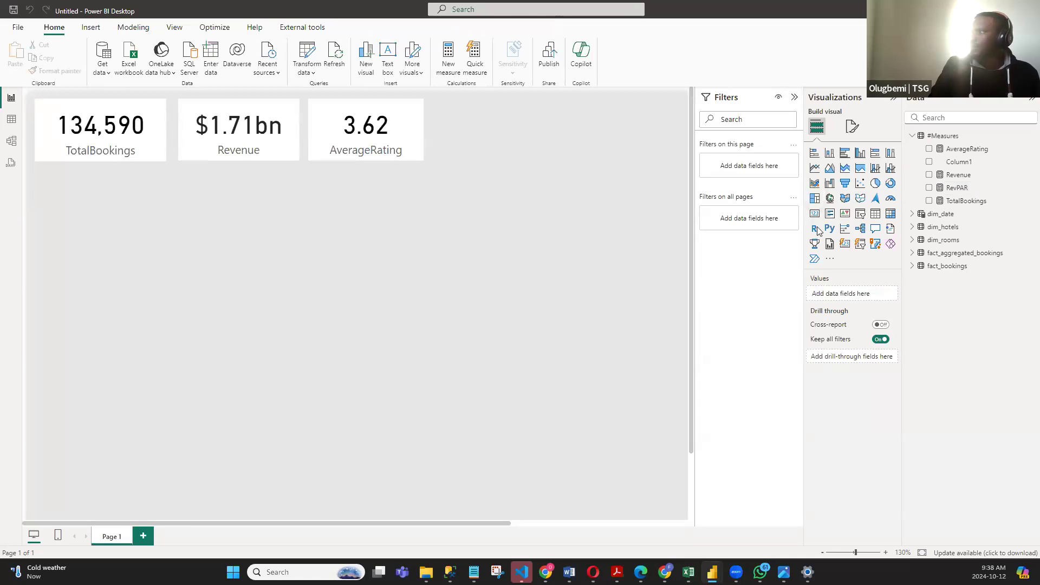
left_click(814, 213)
left_click_drag(598, 169, 555, 114)
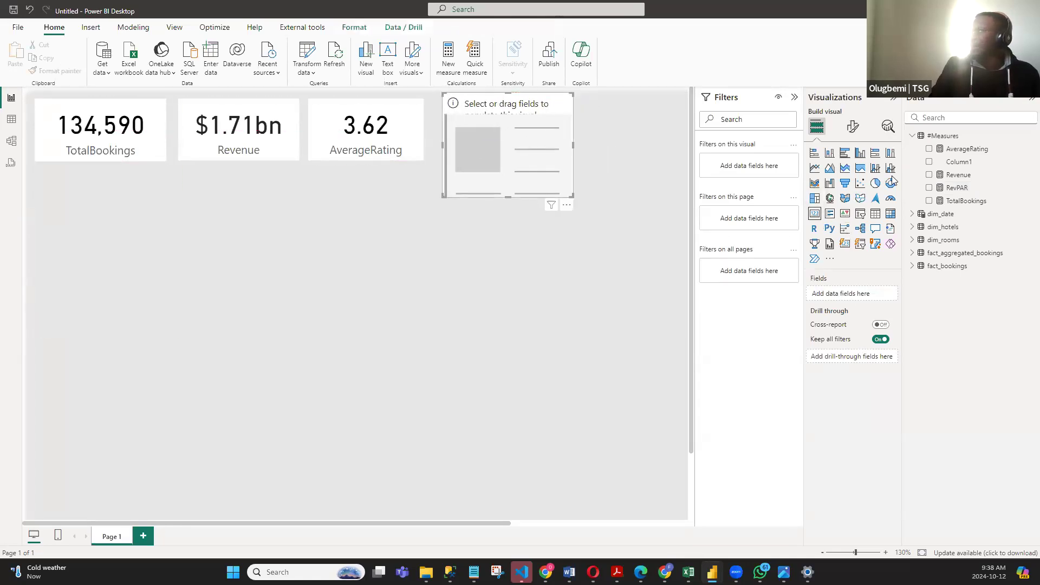
left_click(928, 188)
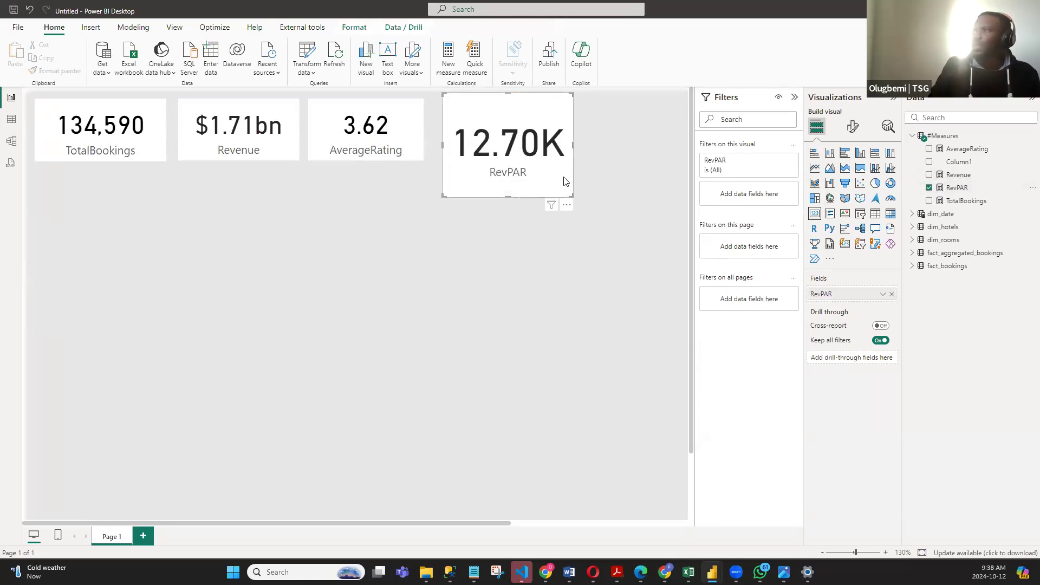
- Copy the TotalBookings card's formatting to the RevPAR card, and shrink and align it with the row of cards
left_click(88, 143)
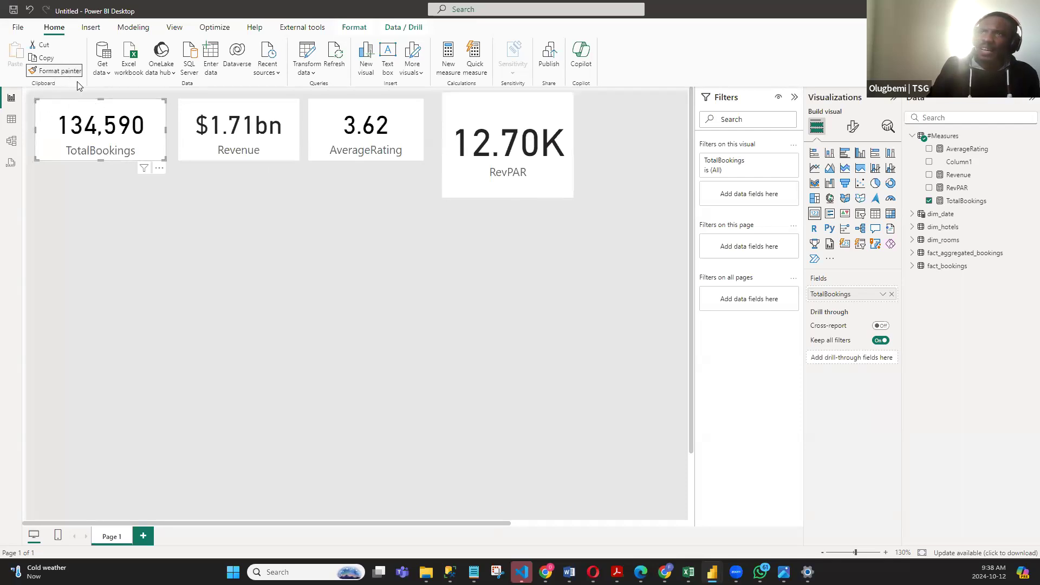
left_click(477, 117)
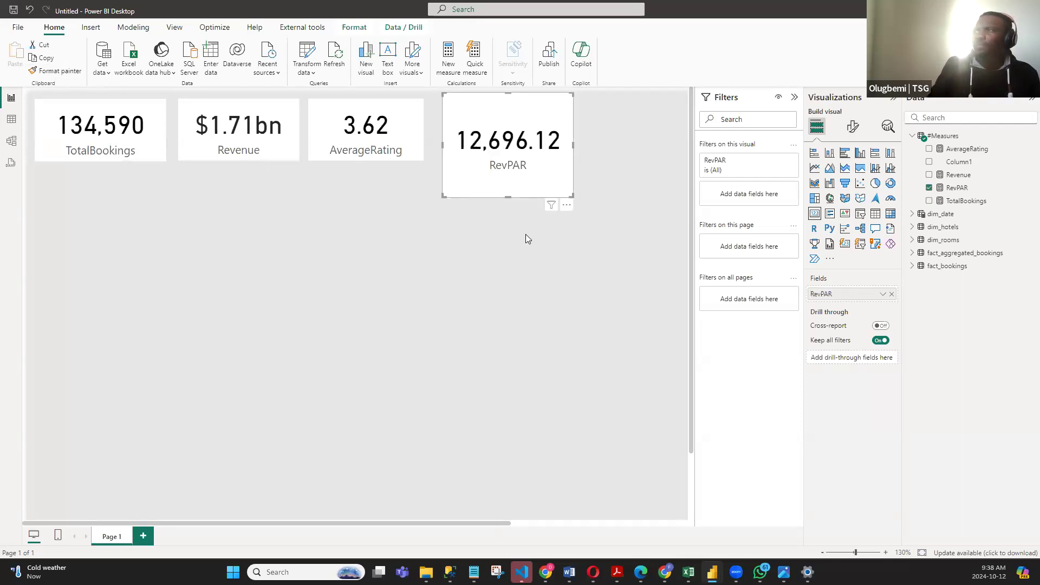
left_click_drag(507, 196, 508, 165)
left_click_drag(505, 96, 507, 104)
left_click_drag(504, 112, 493, 113)
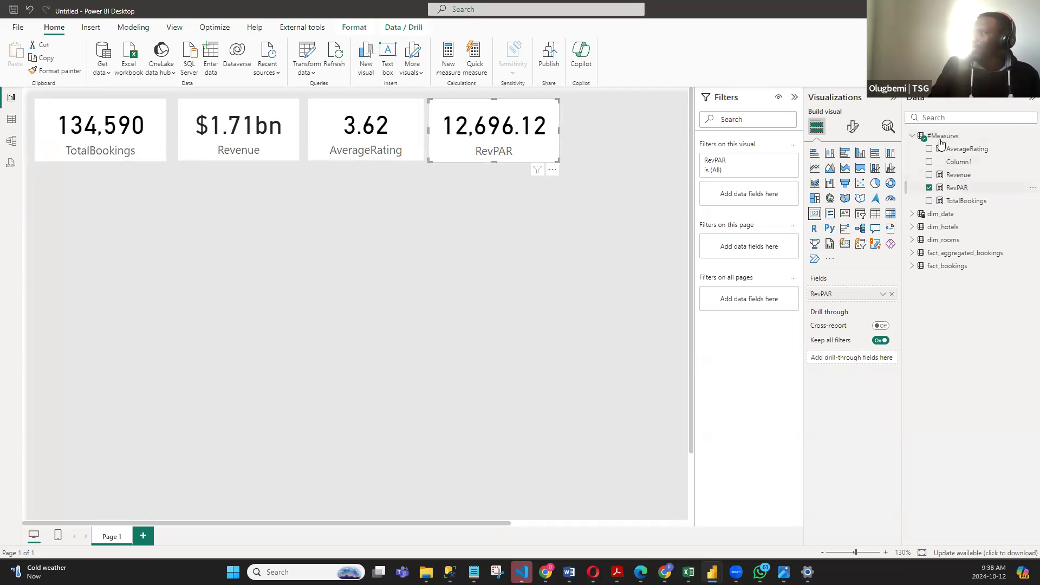
- Format the RevPAR measure as Currency and widen its card slightly
left_click(957, 188)
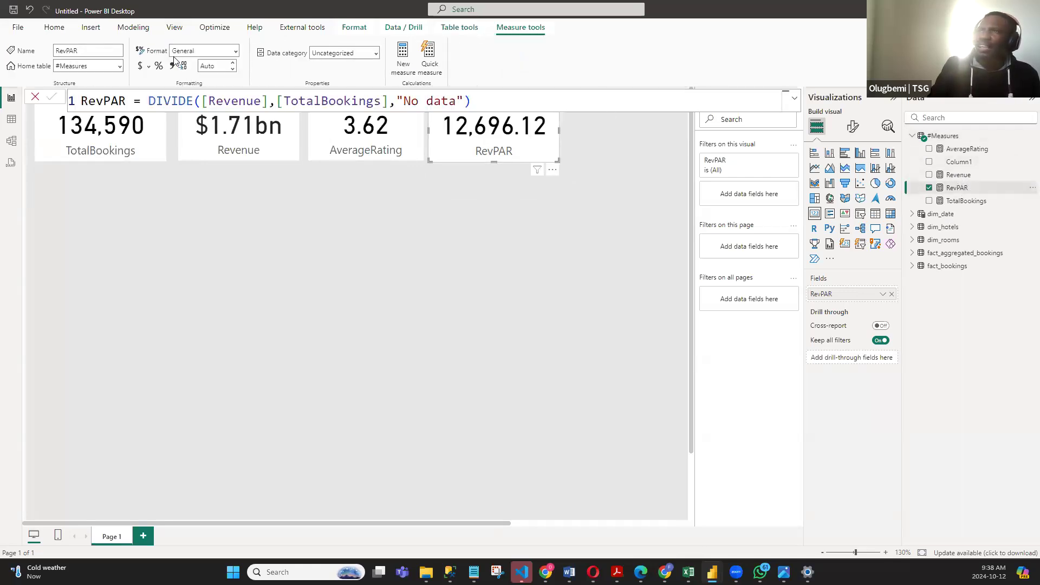
left_click(236, 52)
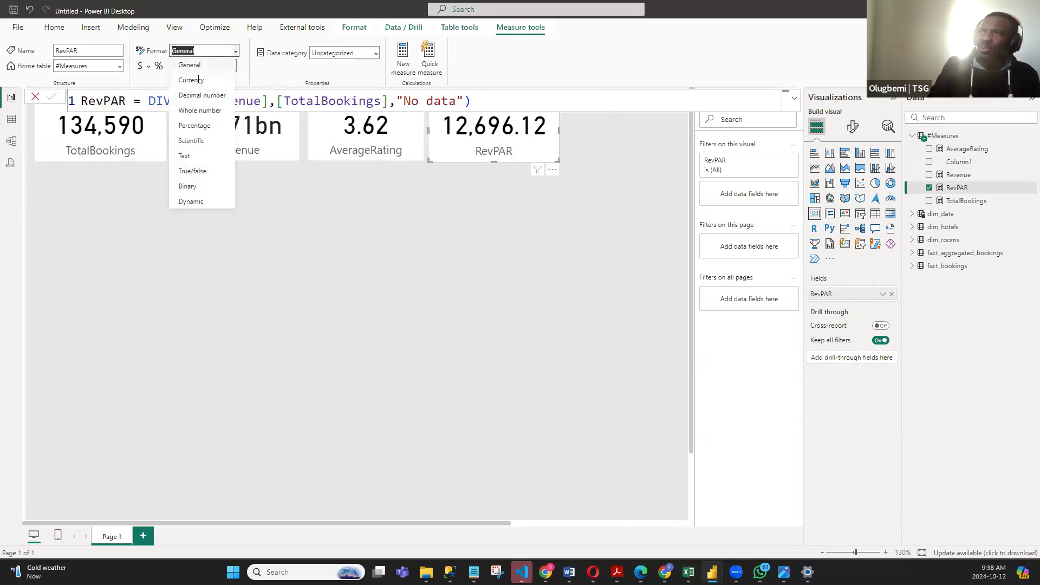
left_click(220, 67)
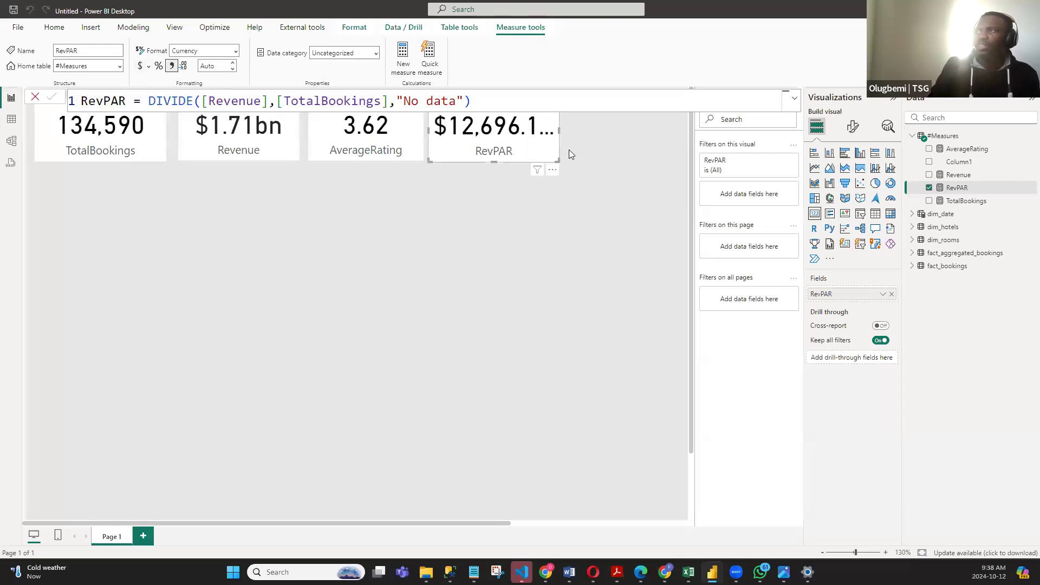
left_click_drag(557, 158, 572, 160)
left_click(519, 204)
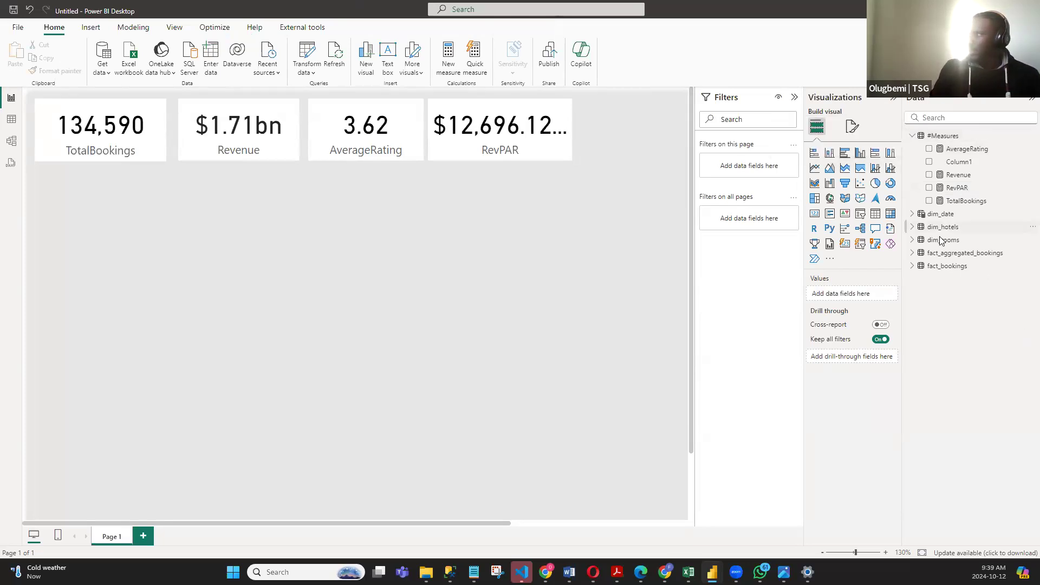
- Examine the successful_bookings and capacity columns of the fact_aggregated_bookings table data, and return to the report page
left_click(959, 253)
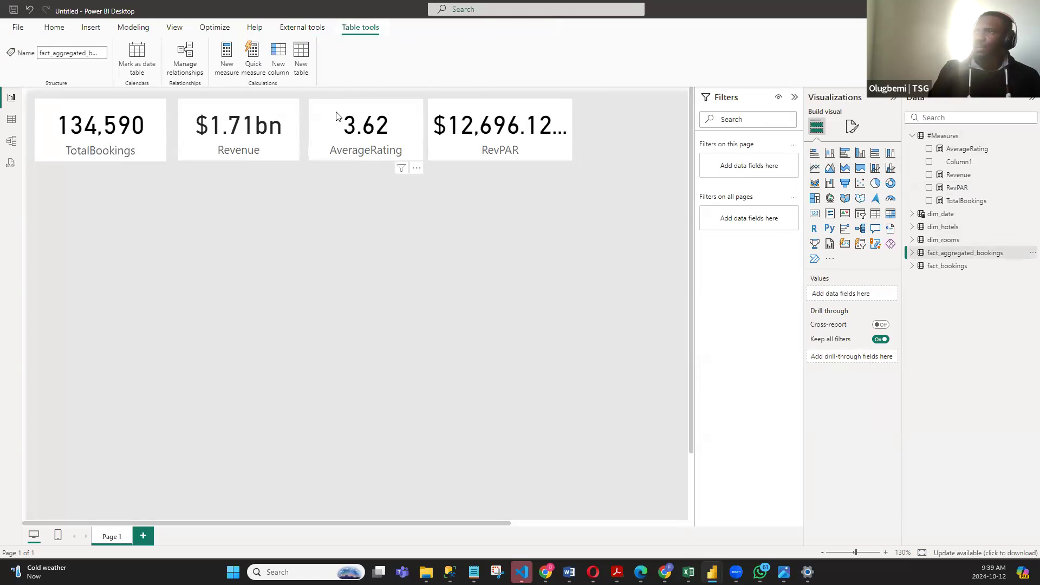
left_click(11, 118)
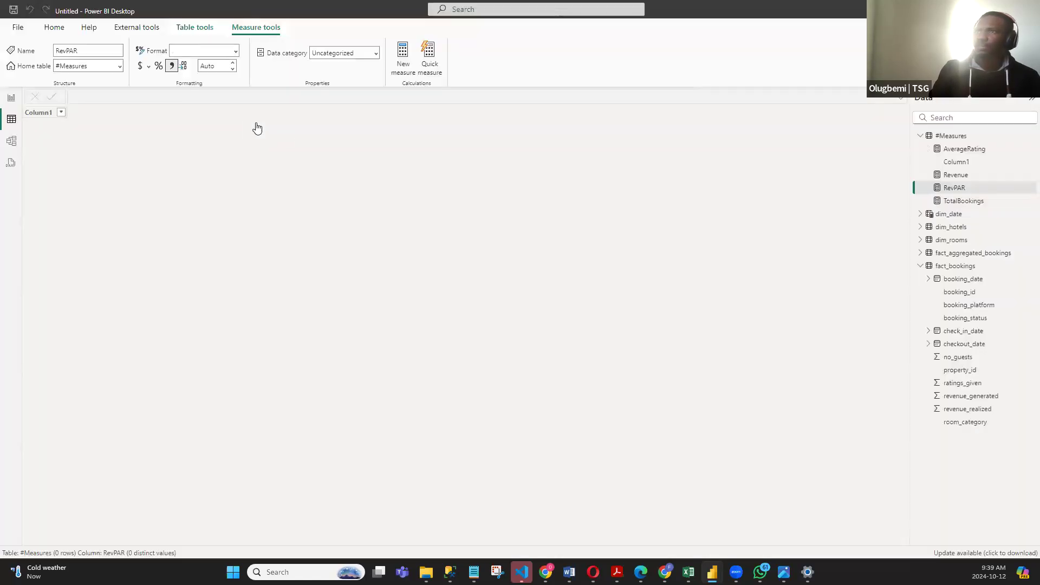
left_click(983, 253)
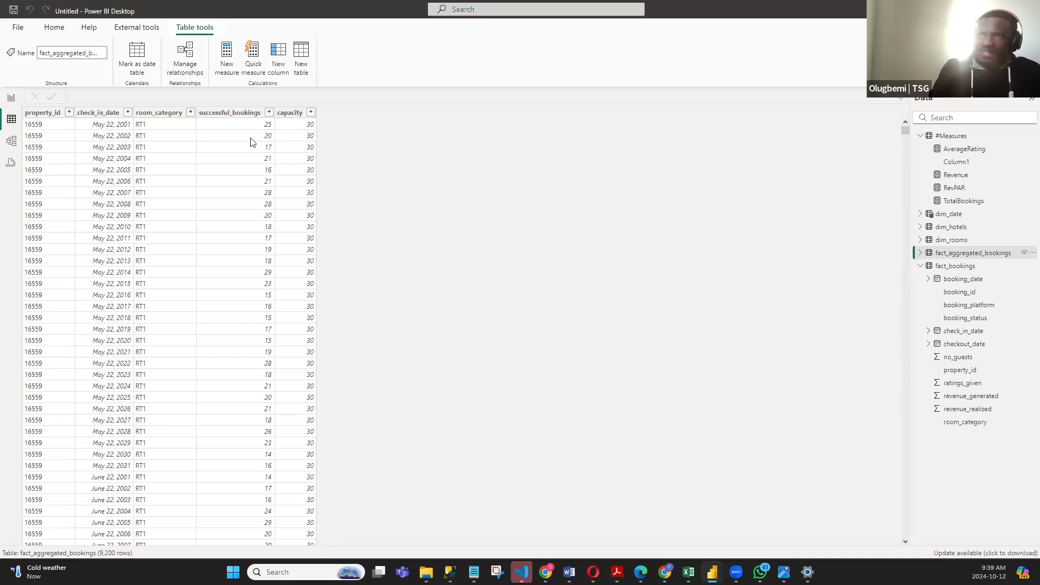
left_click(12, 98)
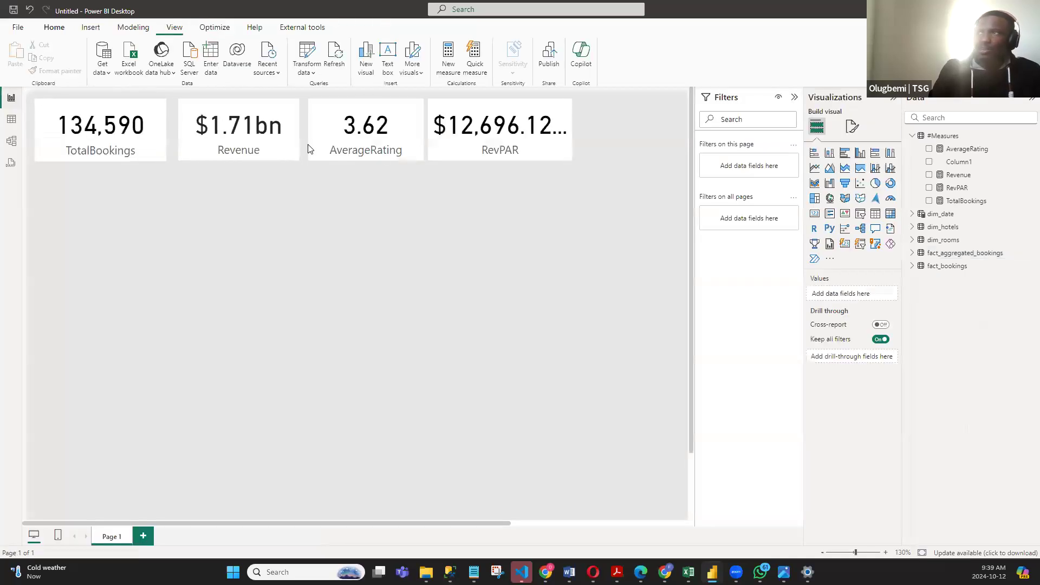
left_click(945, 136)
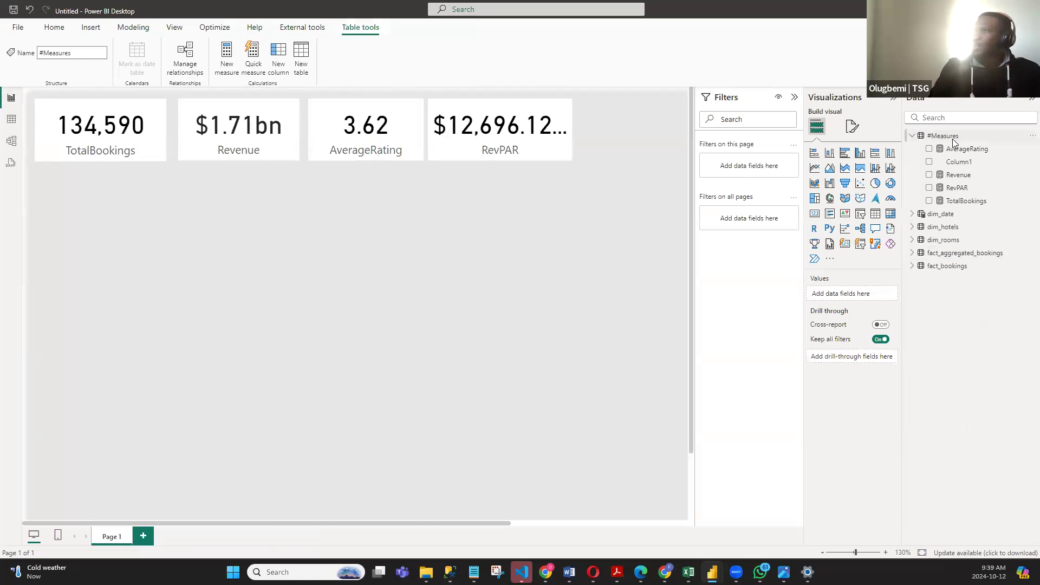
left_click(23, 130)
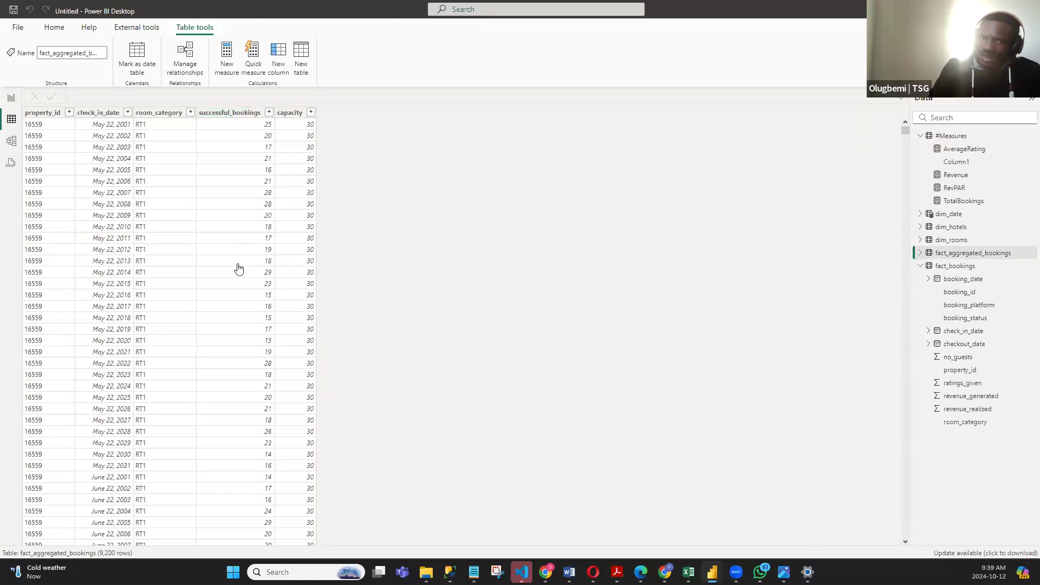
left_click(299, 112)
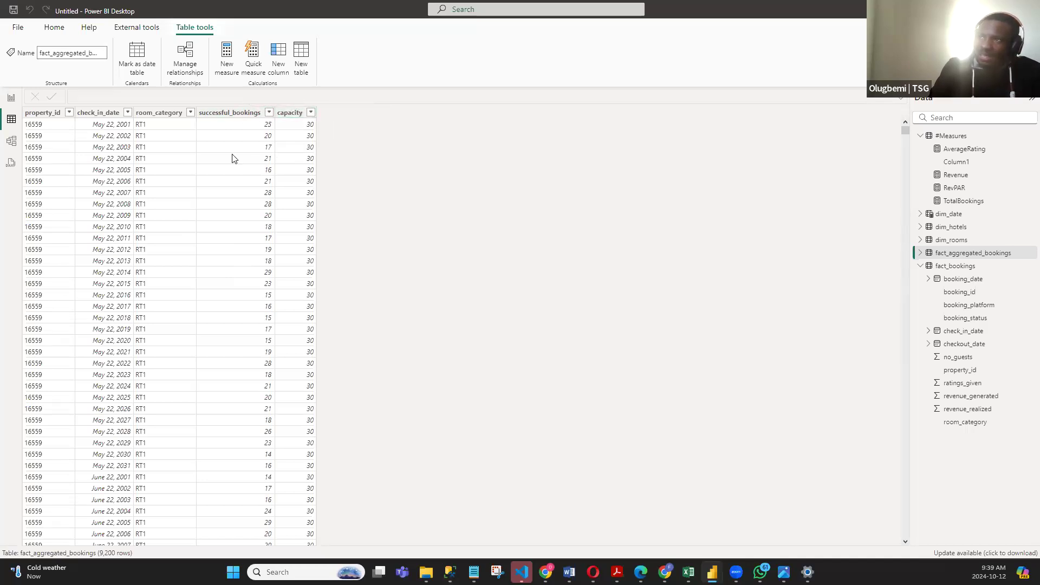
left_click(11, 99)
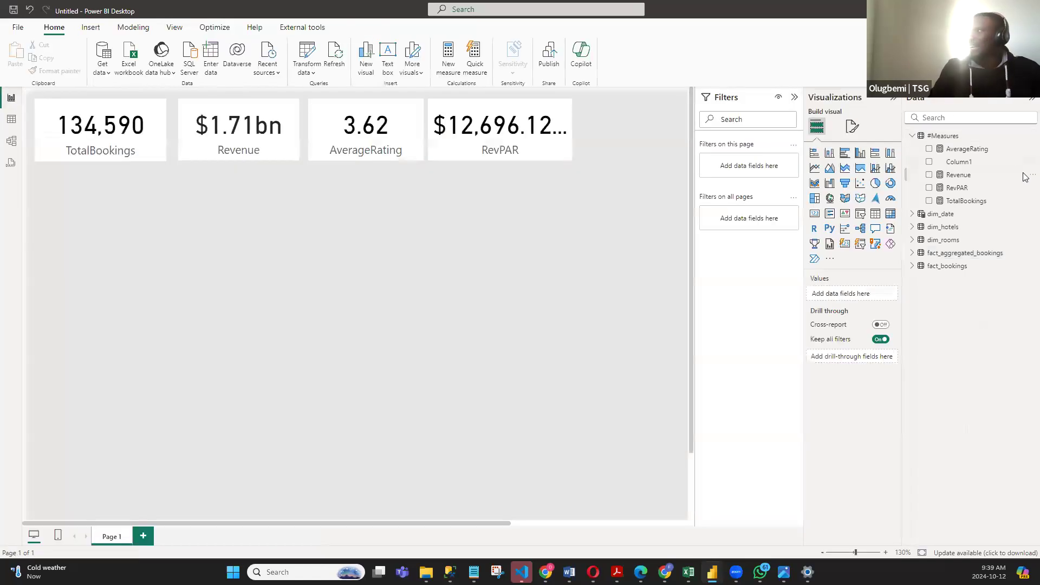
- Create a new measure named Occupancy % in the #Measures table
left_click(927, 136)
right_click(927, 136)
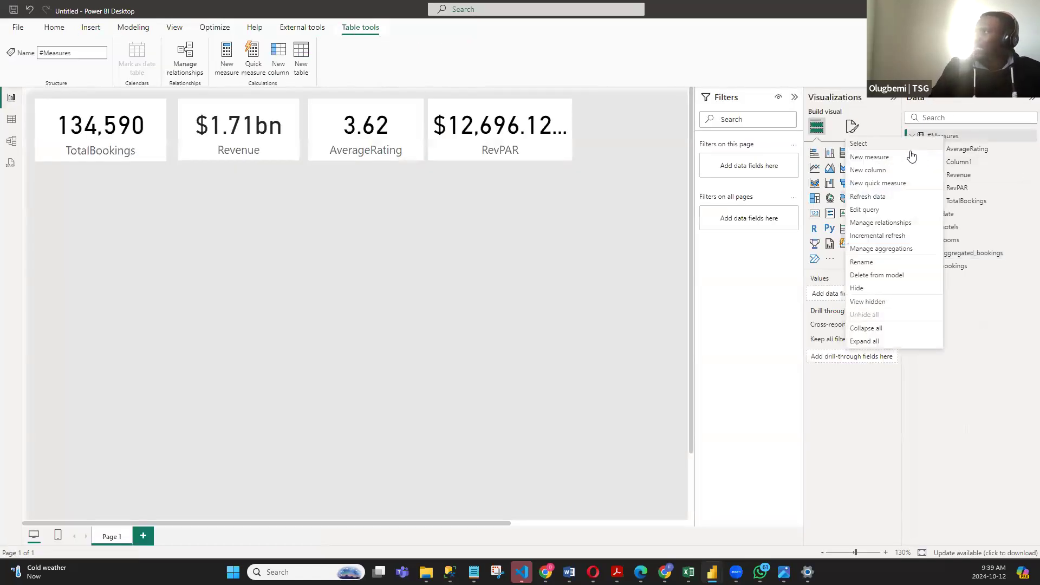
left_click(869, 157)
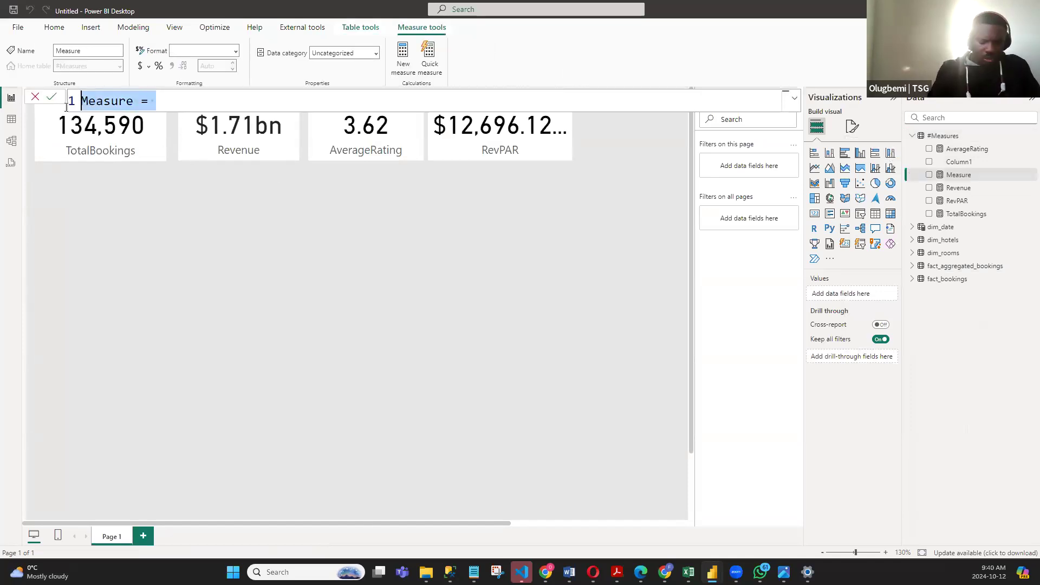
type("Occupan")
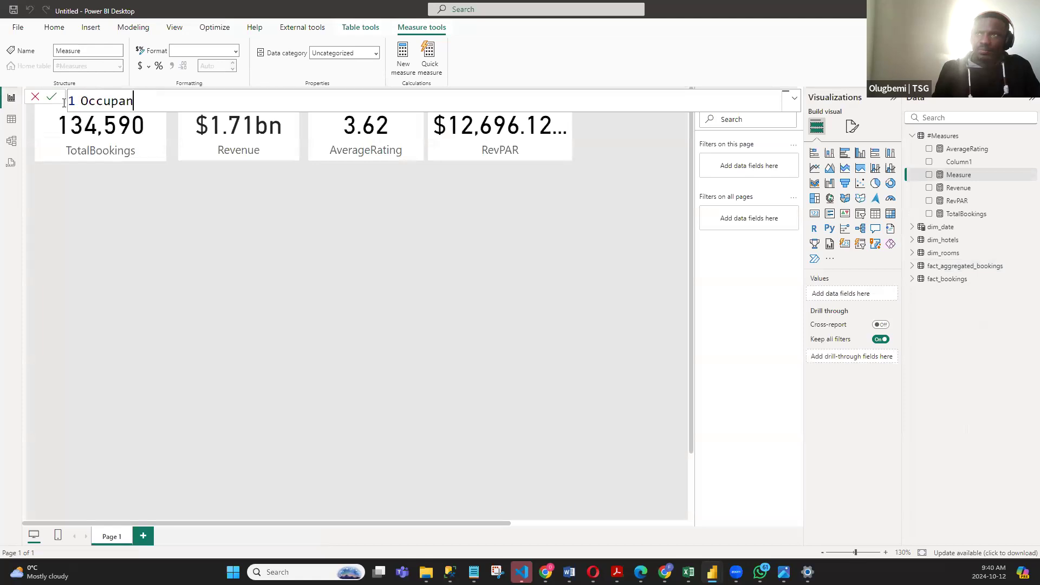
type("cy % =")
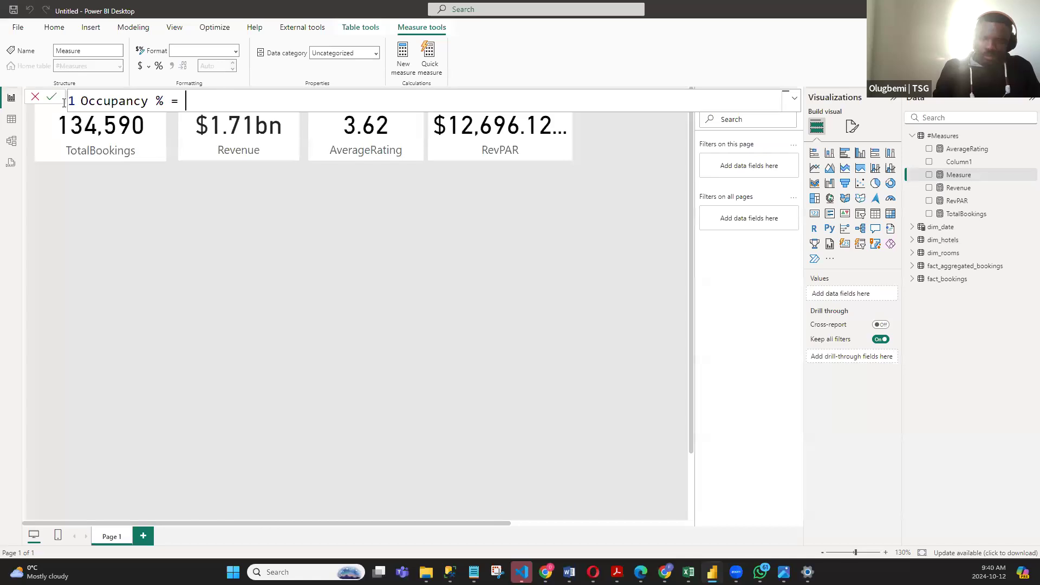
type(" SUM(sUCC")
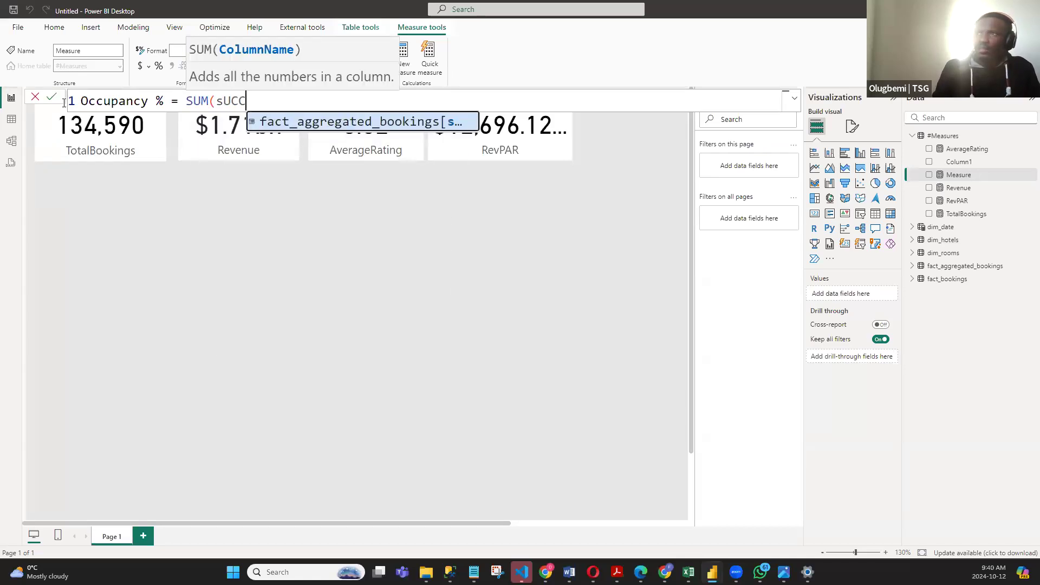
- Enter SUM(fact_aggregated_bookings[successful_bookings]) as the first part of the Occupancy % expression
key("Tab")
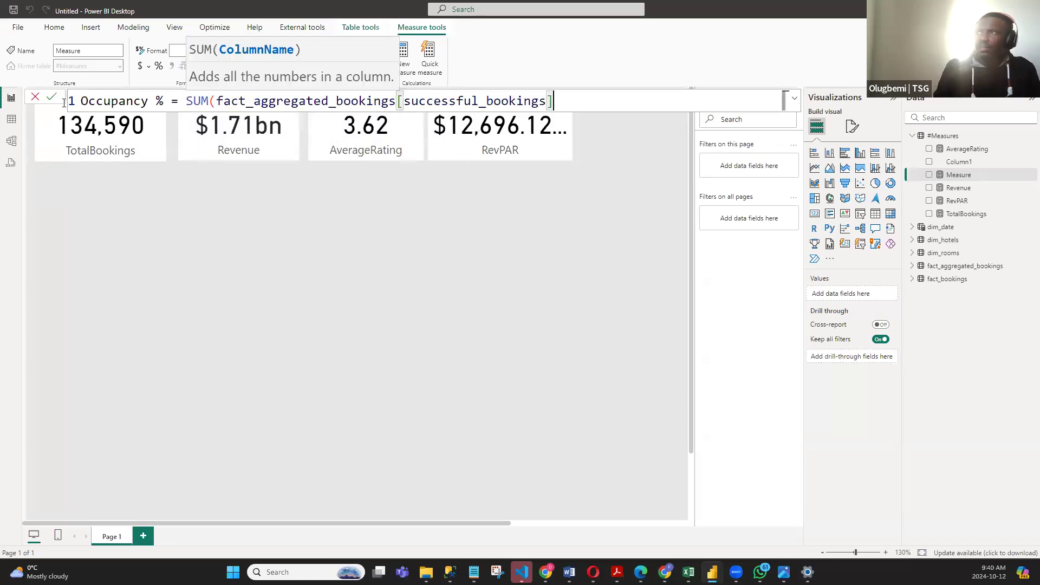
type(")")
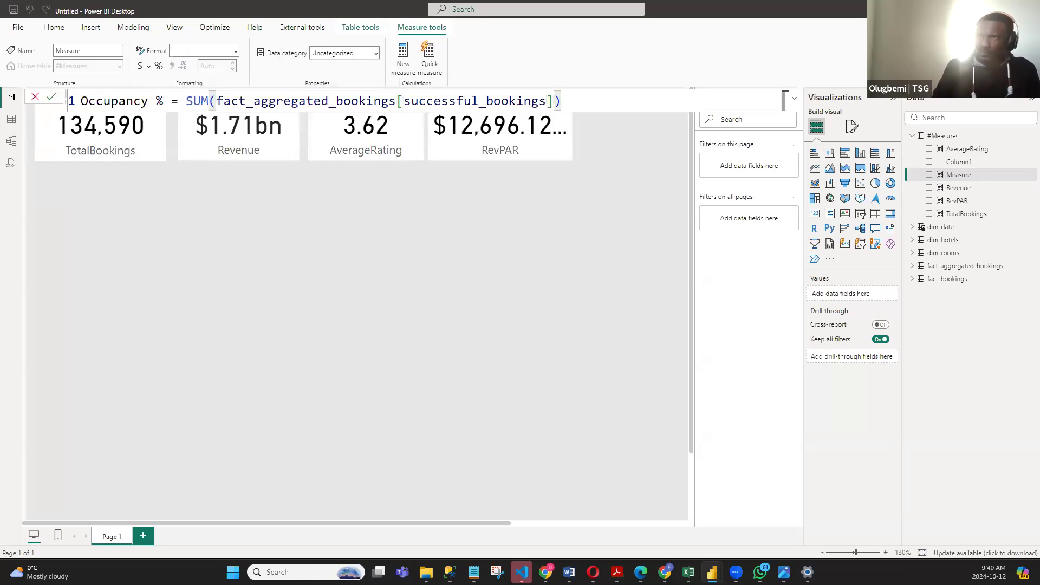
- Continue the Occupancy % expression with a division by a second SUM function
scroll(584, 102, "down", 1)
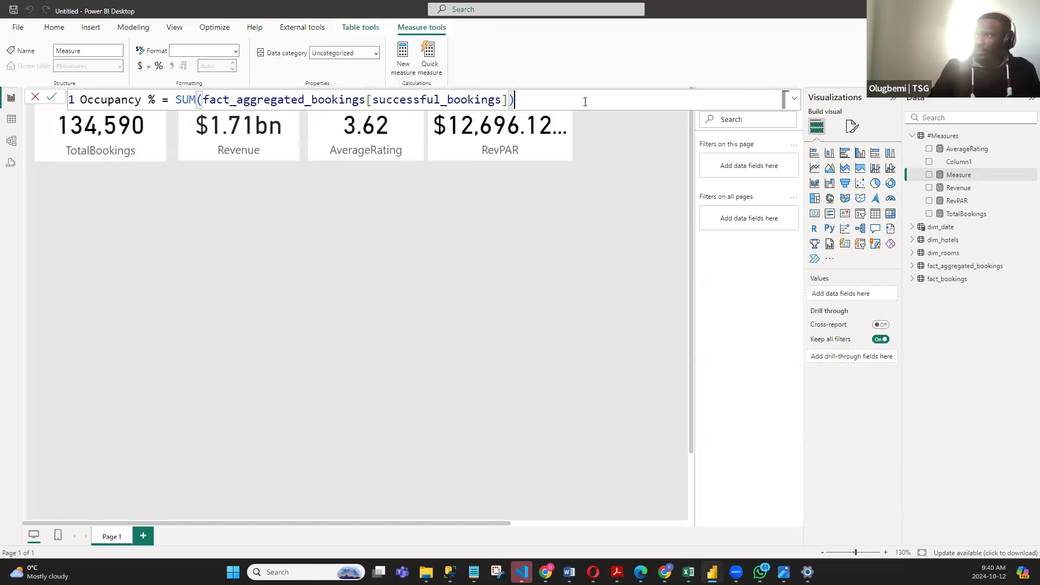
scroll(548, 96, "down", 1)
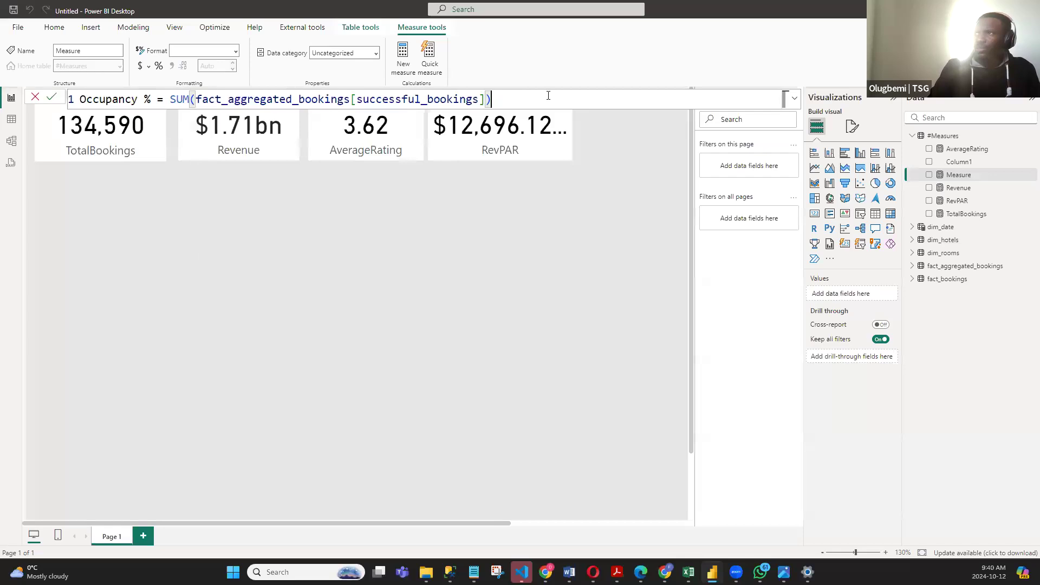
type("/")
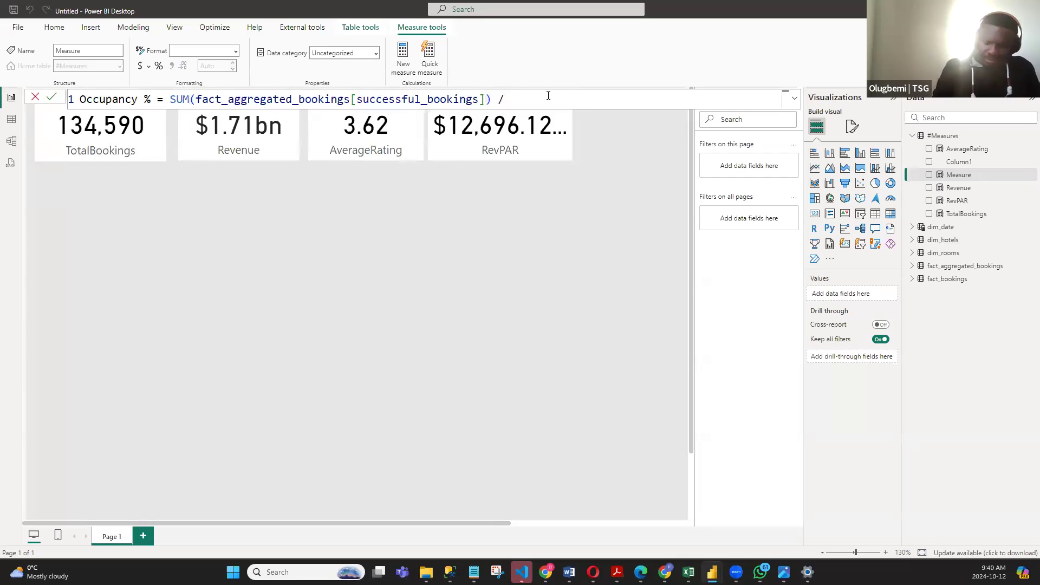
type(" SUM(")
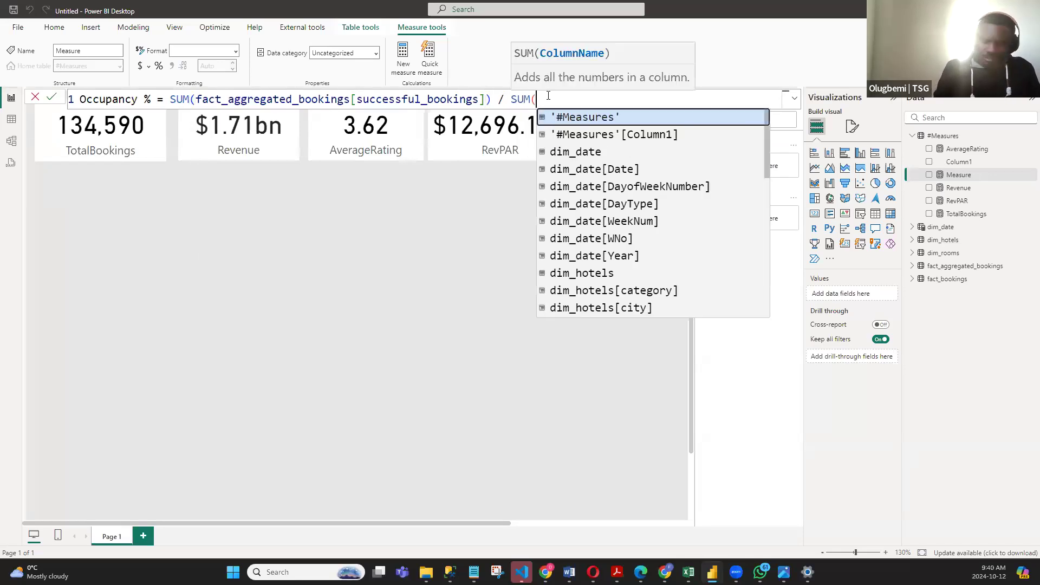
type("OCCU")
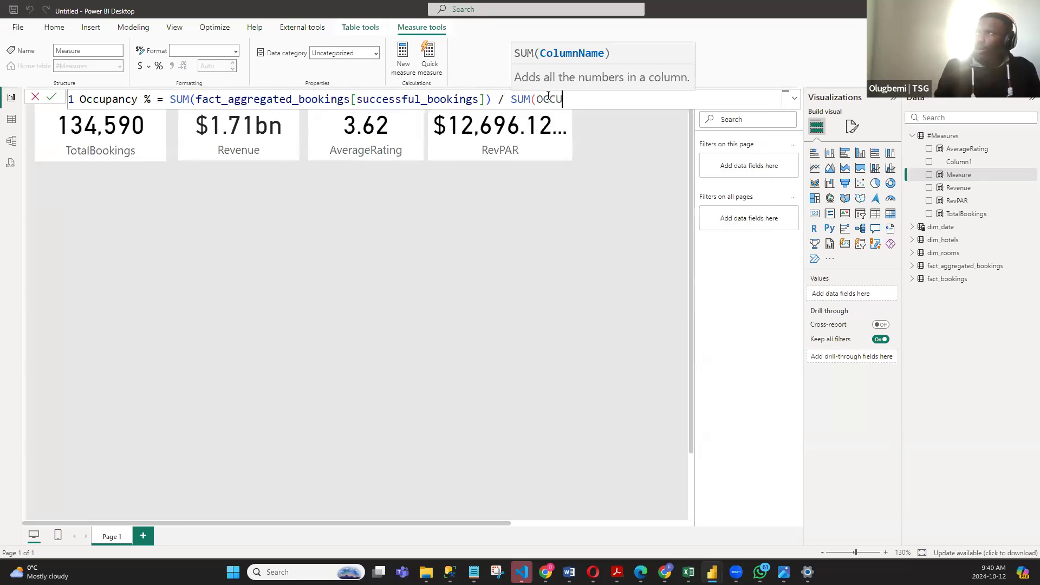
key("BackSpace")
key("BackSpace")
key("BackSpace")
key("BackSpace")
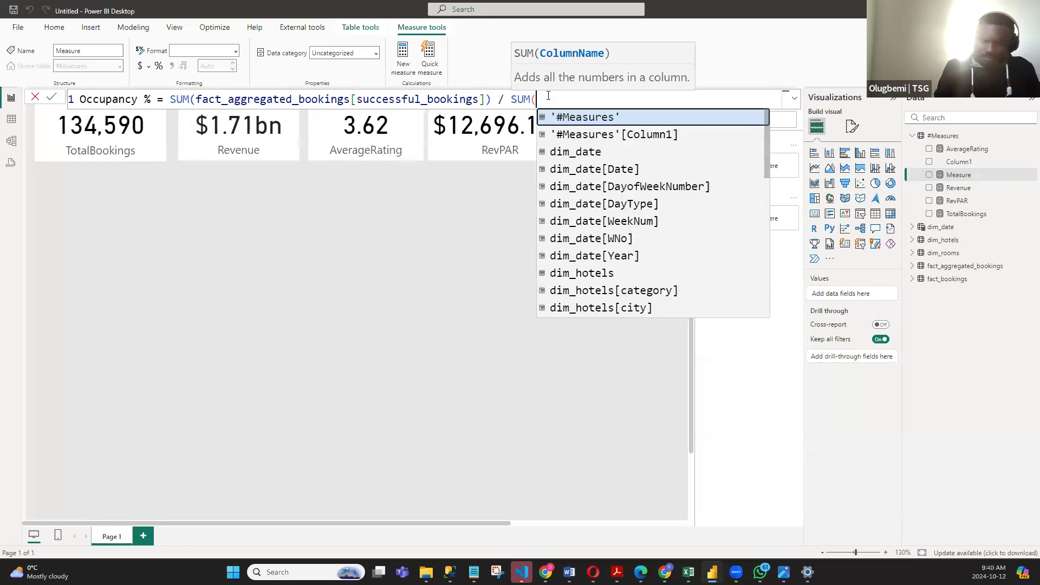
type("OCC")
key("BackSpace")
key("BackSpace")
key("BackSpace")
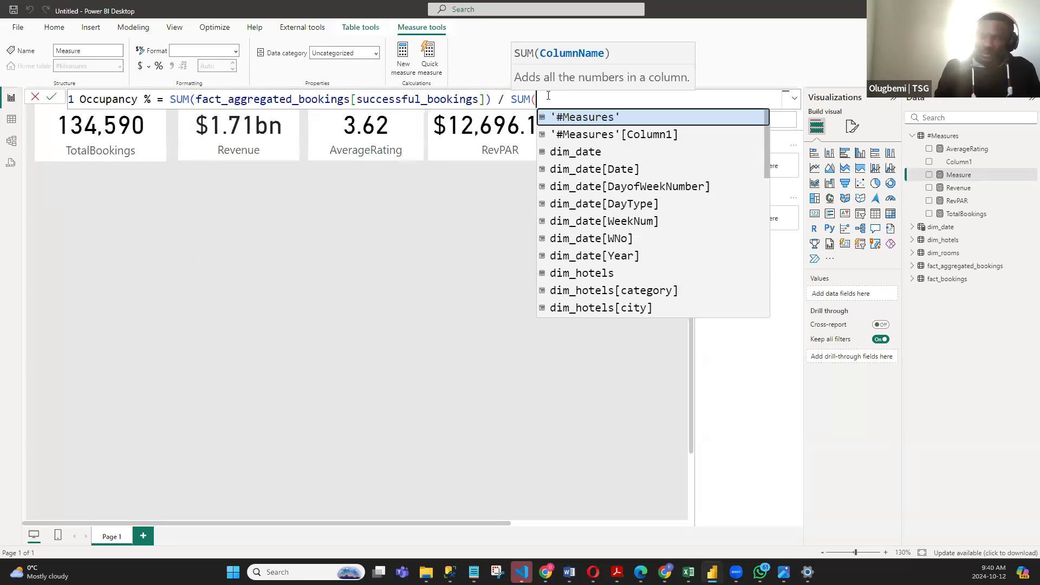
- Complete the divisor of Occupancy % as SUM(fact_aggregated_bookings[capacity]) and commit the measure
type("FAC")
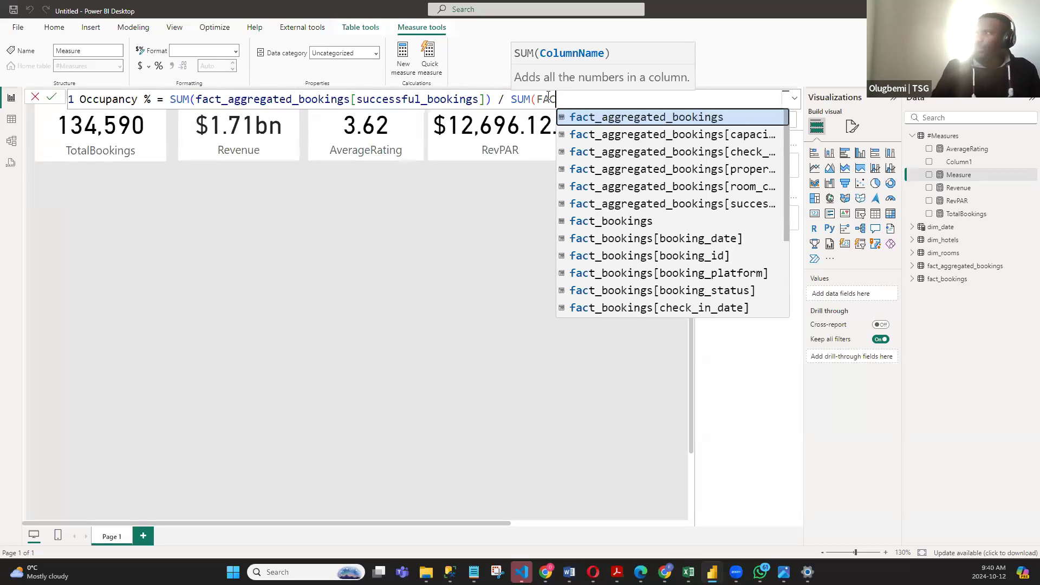
left_click(697, 135)
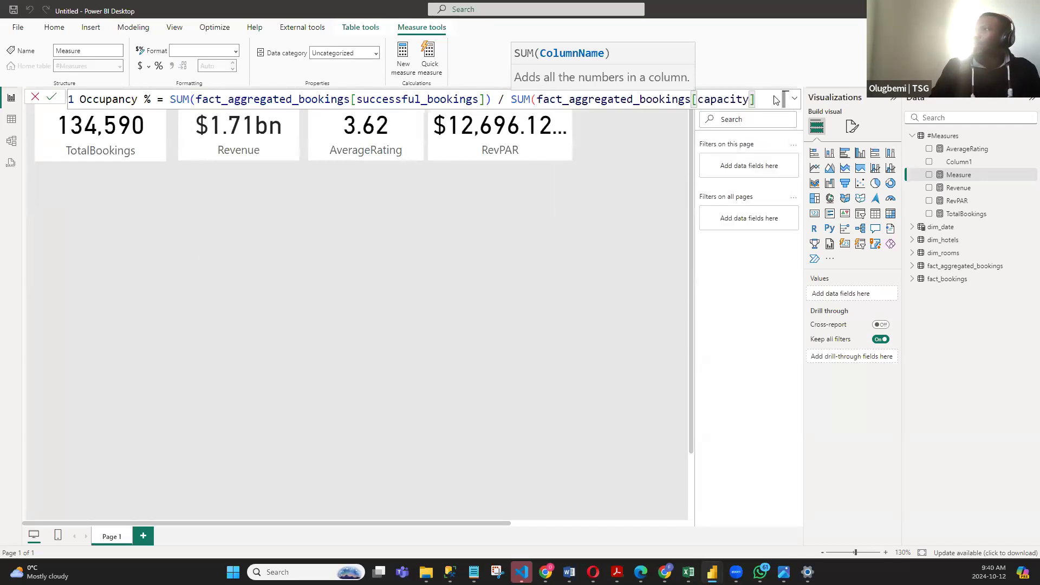
type(")")
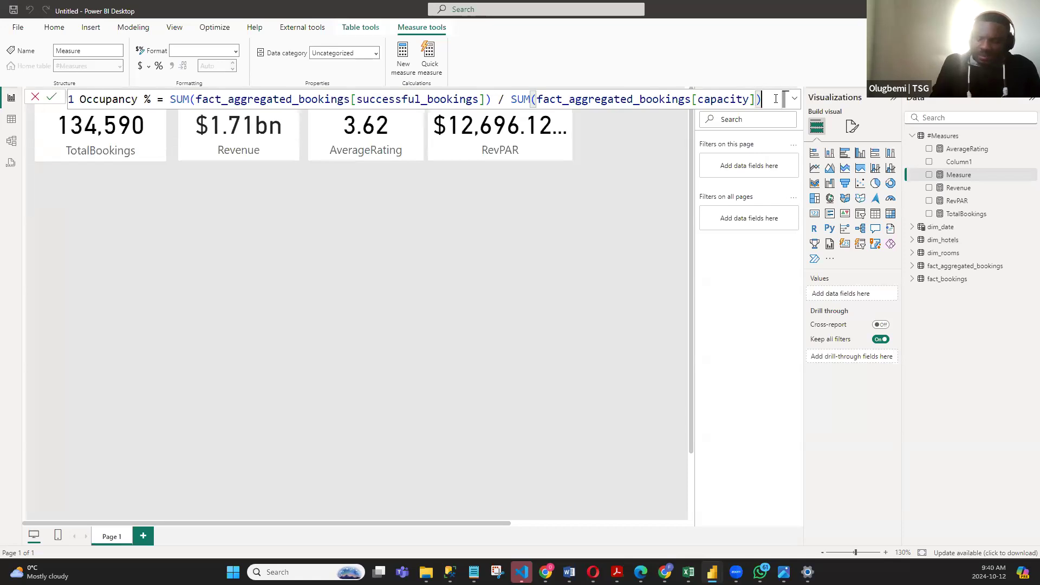
key("Return")
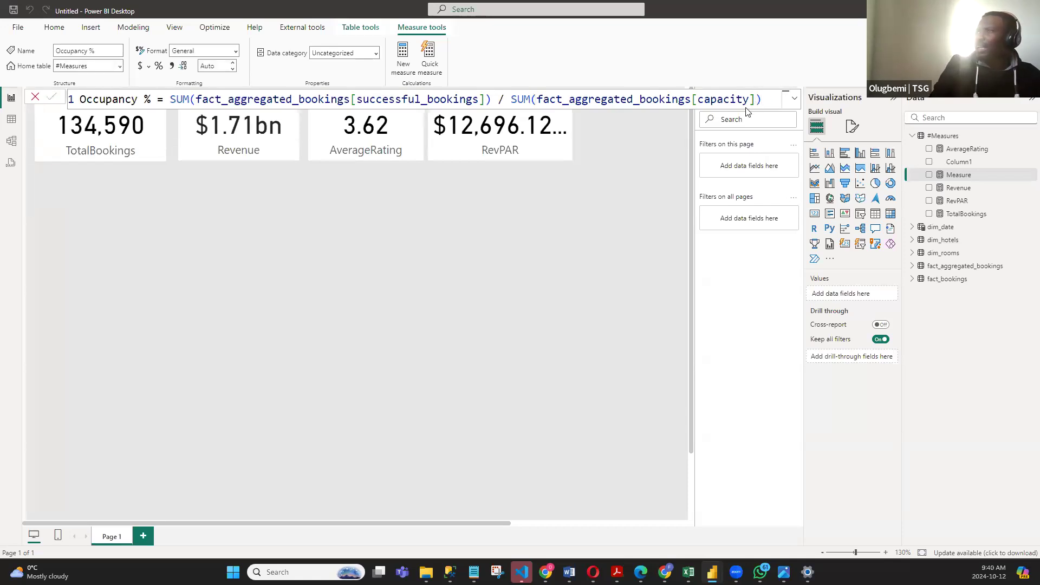
left_click(553, 222)
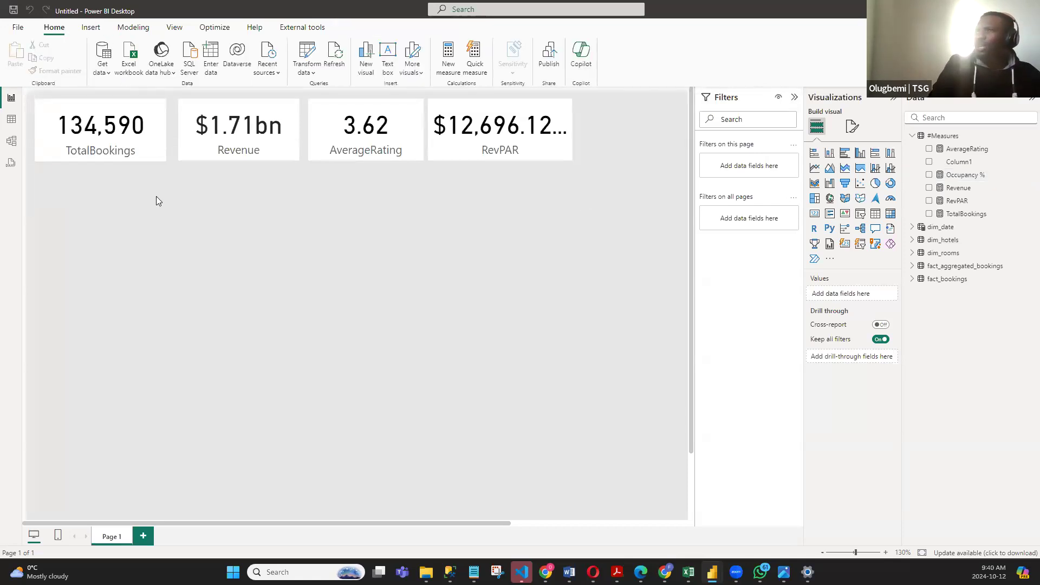
- Replace the RevPAR card with a new card showing Occupancy %, sized to roughly the height of the neighbouring cards
left_click(534, 144)
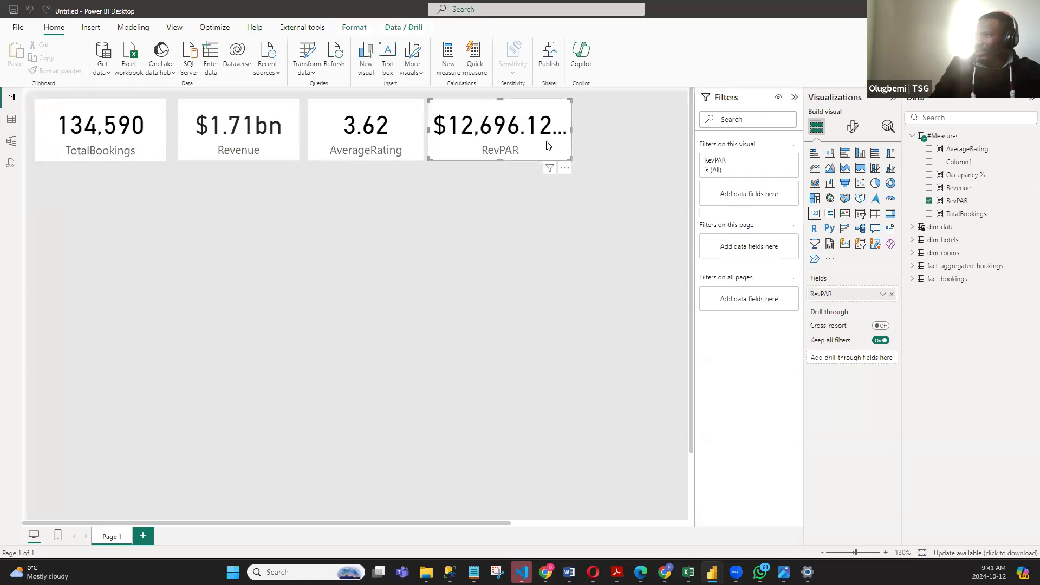
key("Delete")
left_click_drag(814, 214, 520, 160)
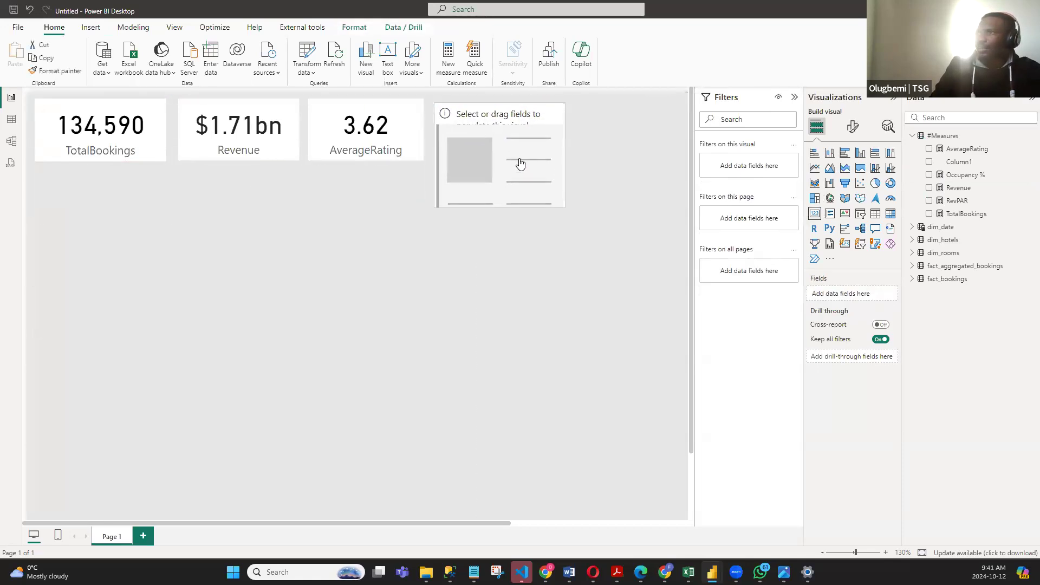
left_click_drag(502, 204, 499, 163)
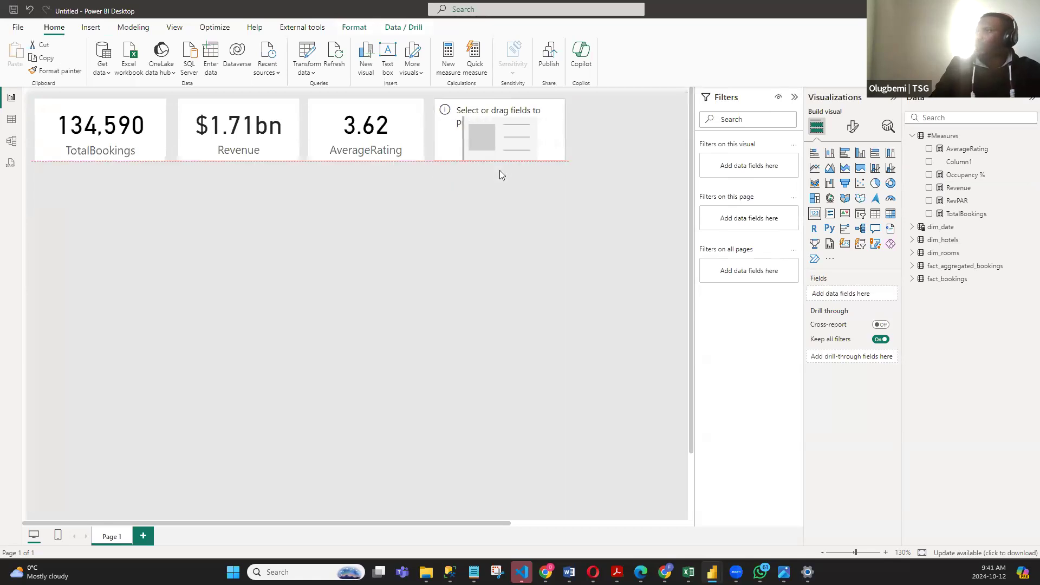
left_click(929, 175)
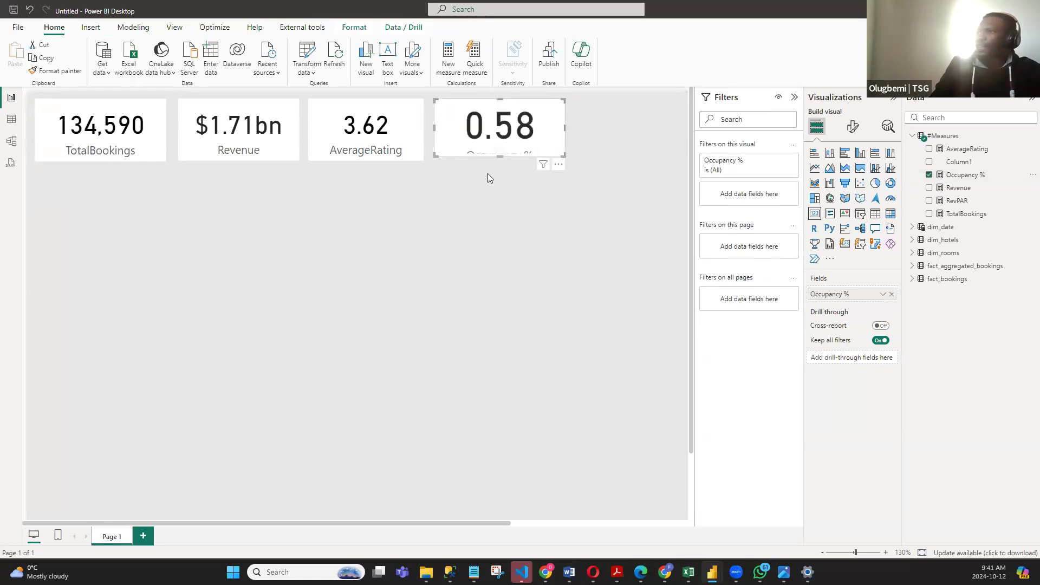
left_click_drag(563, 164, 577, 165)
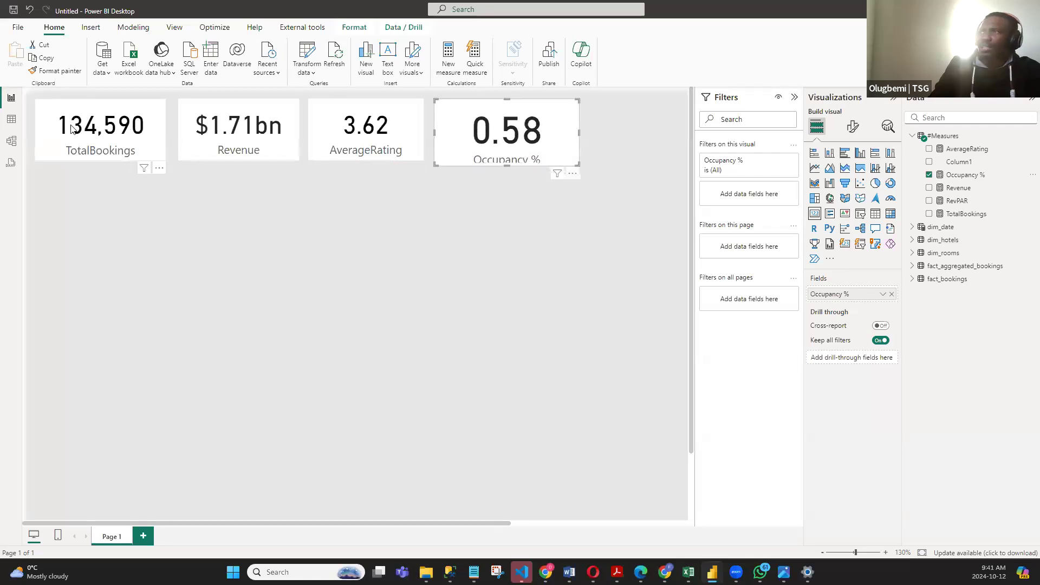
- Copy the TotalBookings card's formatting to the Occupancy % card and format the Occupancy % measure as Percentage
left_click(103, 107)
left_click(56, 71)
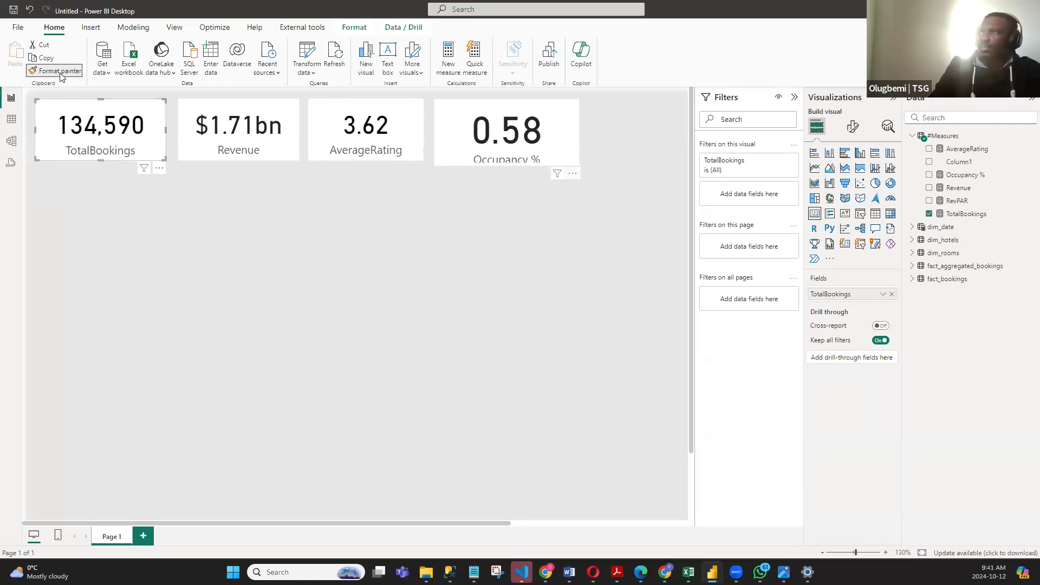
left_click(541, 149)
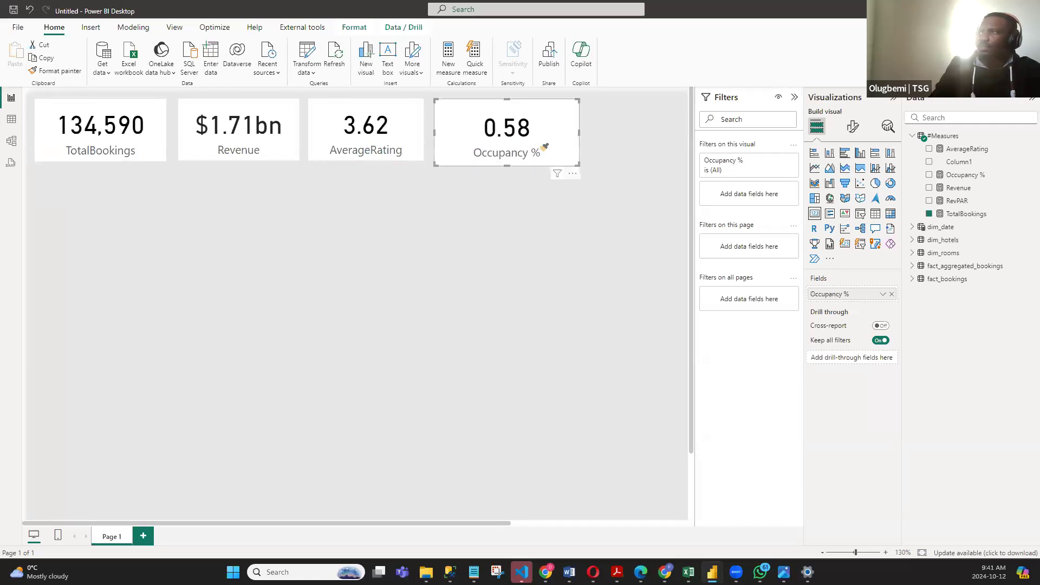
left_click(963, 175)
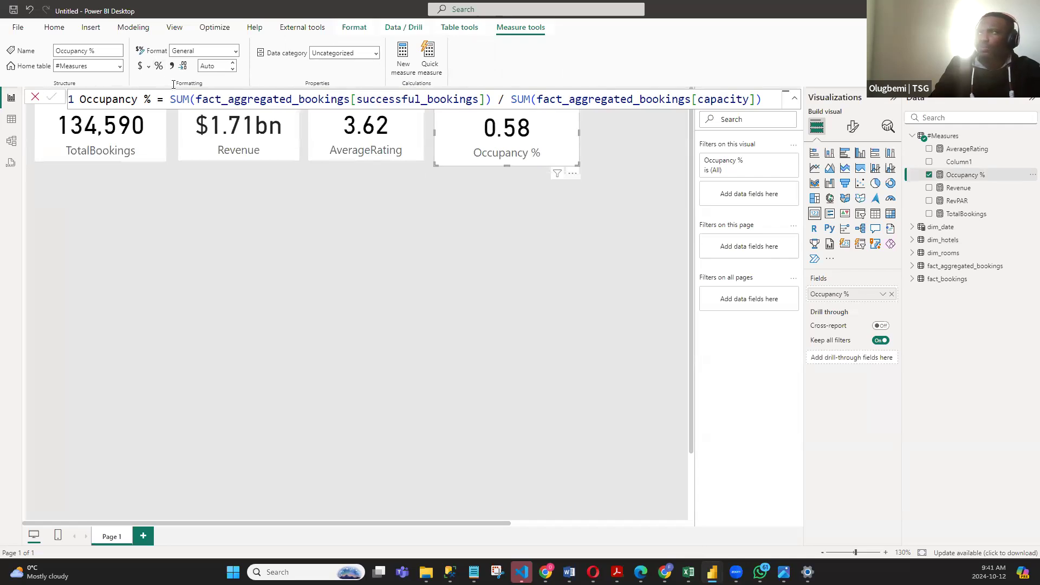
left_click(159, 66)
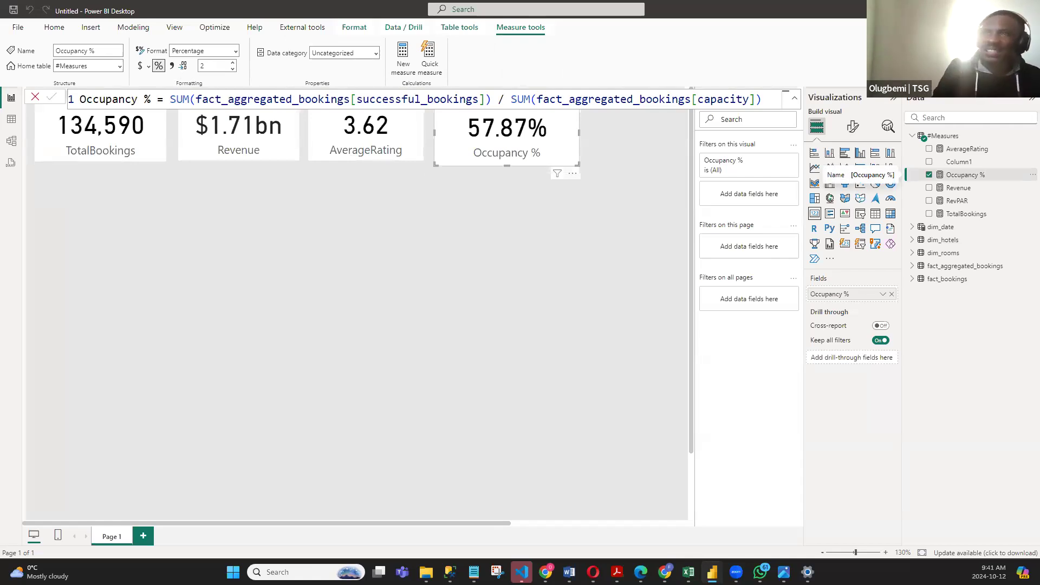
- Review the successful_bookings and capacity columns of fact_aggregated_bookings in the table data, and go back to the report page
left_click(9, 121)
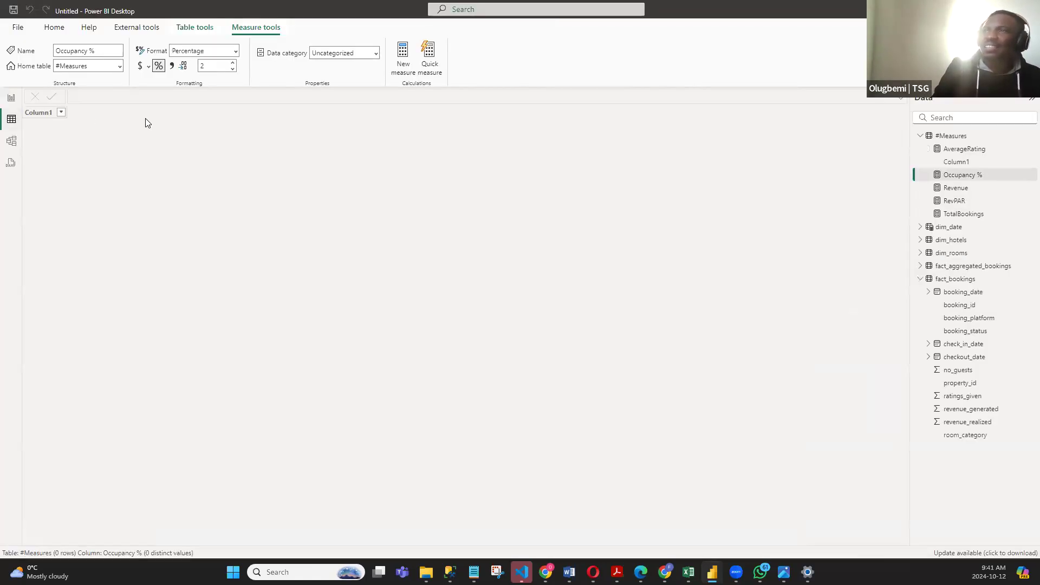
left_click(973, 266)
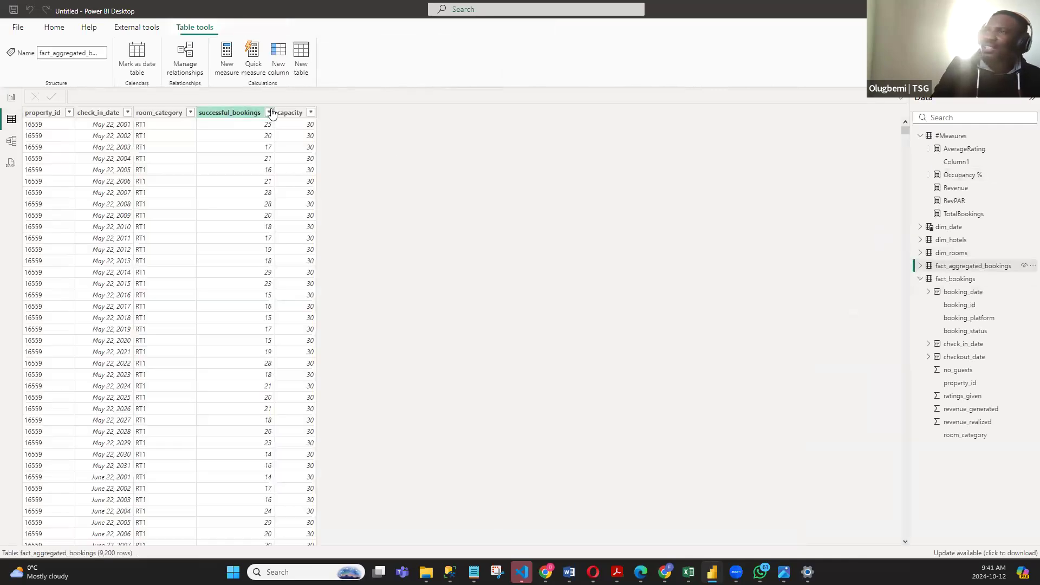
left_click(254, 113)
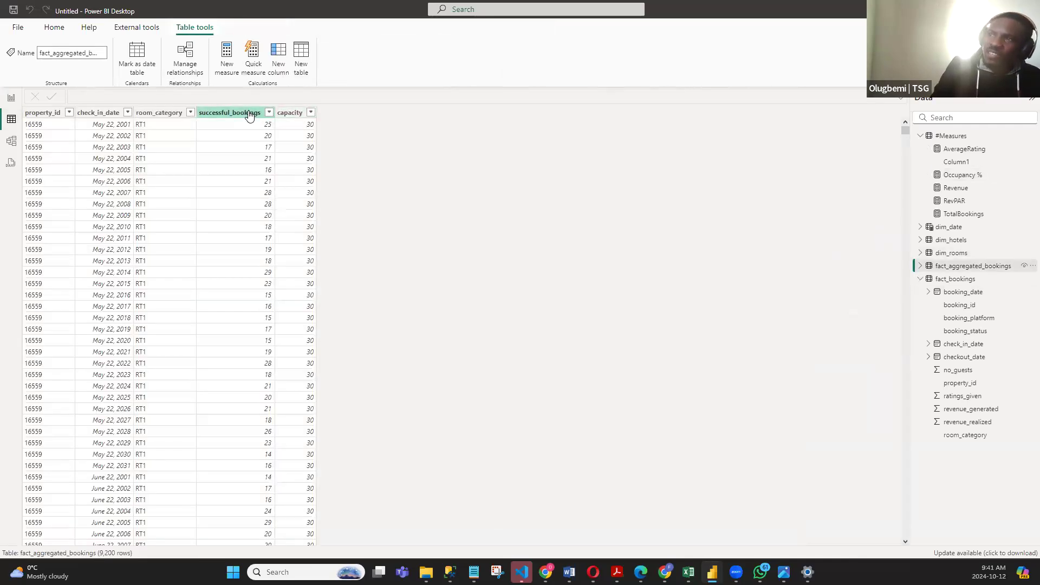
left_click(286, 114)
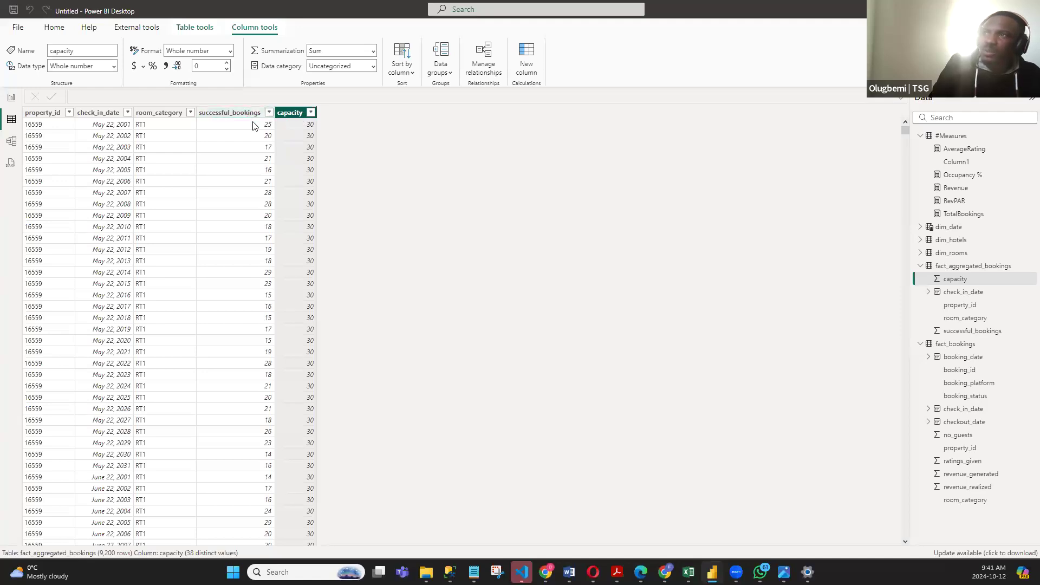
left_click(13, 98)
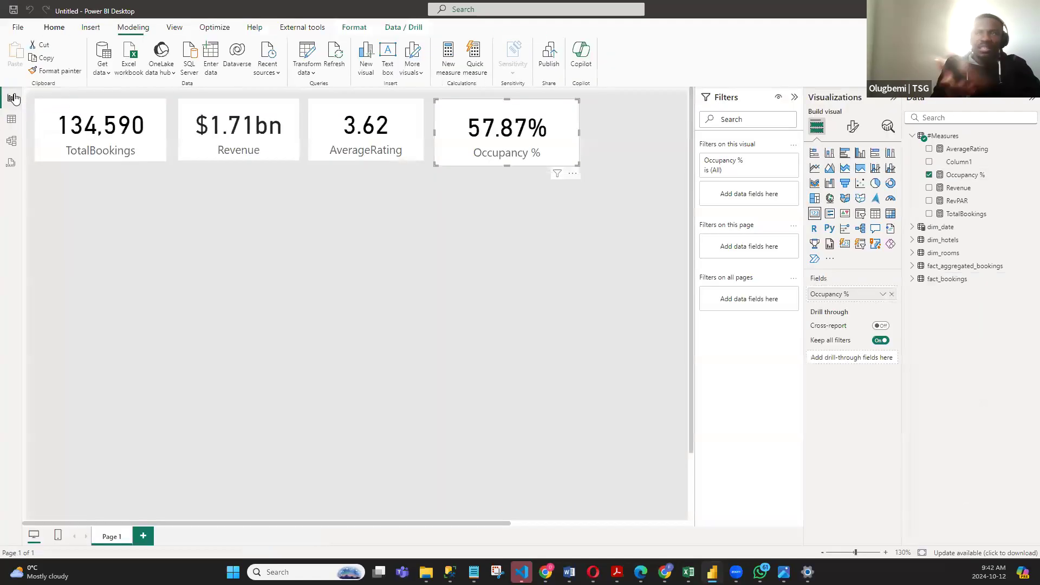
left_click(330, 264)
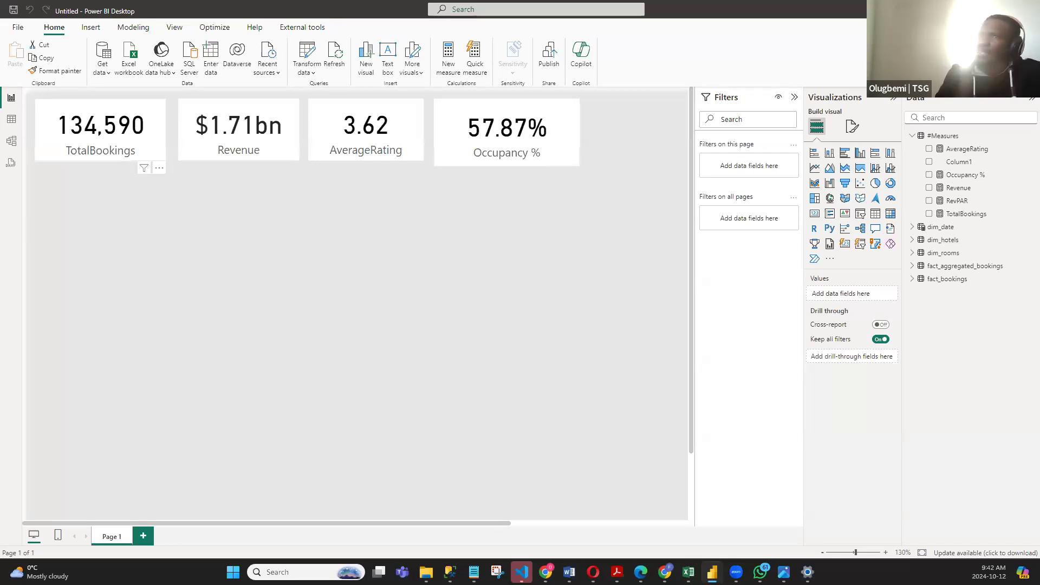
- Move dim_date closer to fact_bookings in the data model and relate its Date column to check_in_date in fact_bookings
left_click(12, 141)
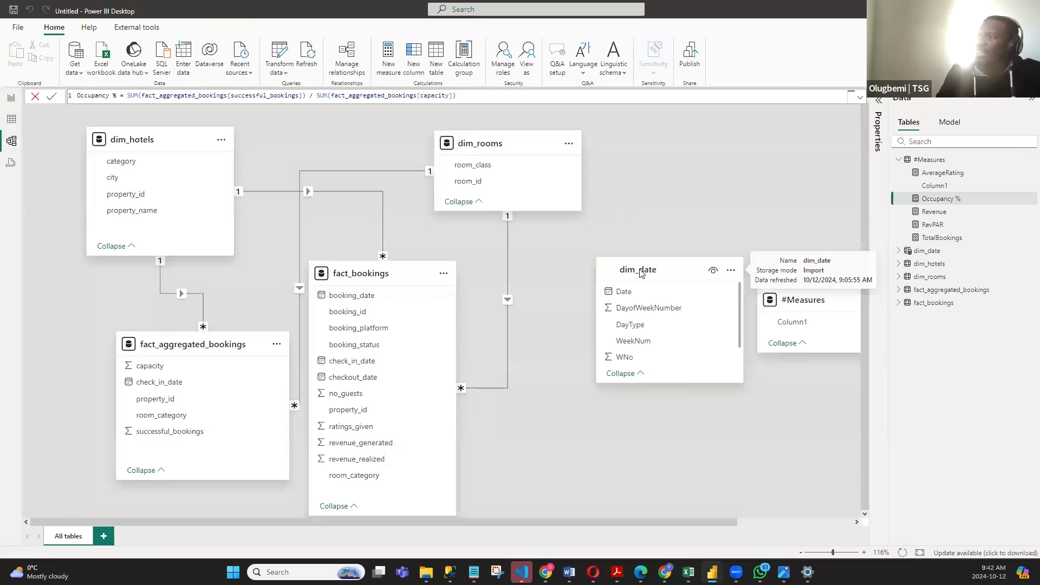
left_click_drag(642, 283, 609, 252)
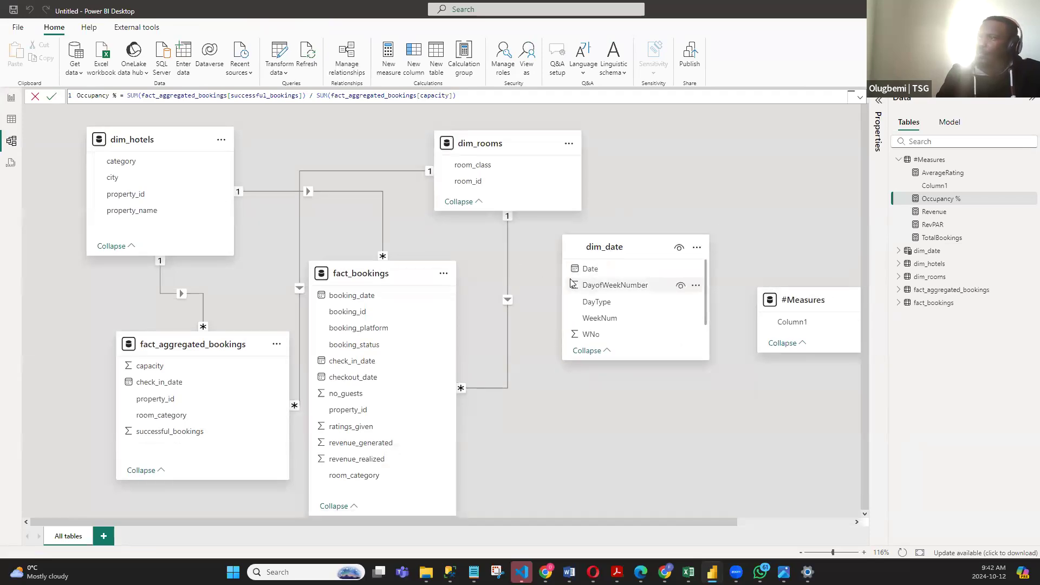
left_click_drag(601, 269, 389, 372)
left_click(630, 456)
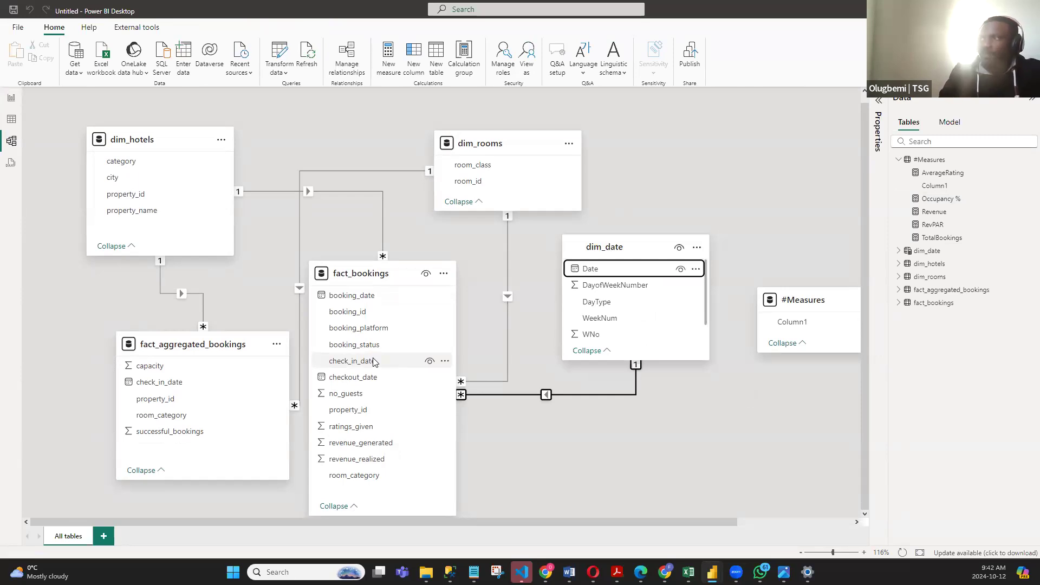
left_click_drag(579, 266, 351, 295)
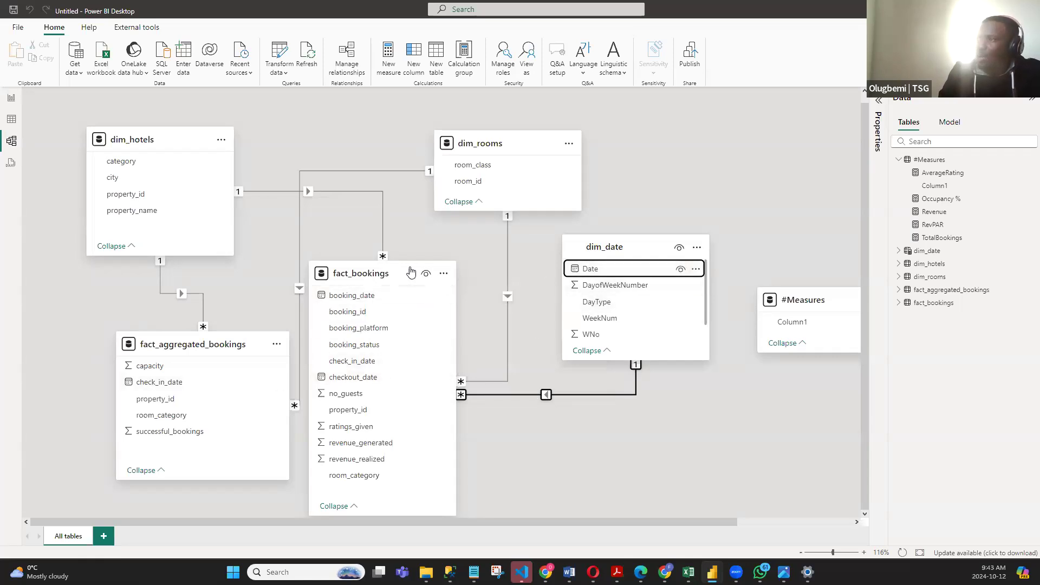
- Rearrange the model diagram so dim_rooms and dim_date line up beside dim_hotels, with fact_bookings below dim_date
left_click_drag(482, 142, 326, 116)
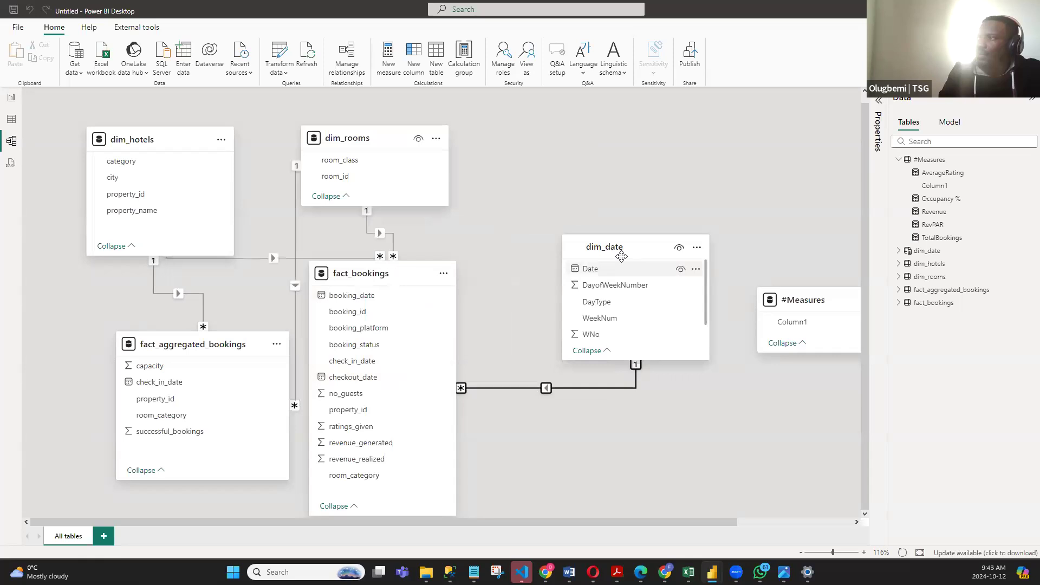
left_click_drag(625, 241, 543, 133)
left_click_drag(408, 274, 593, 319)
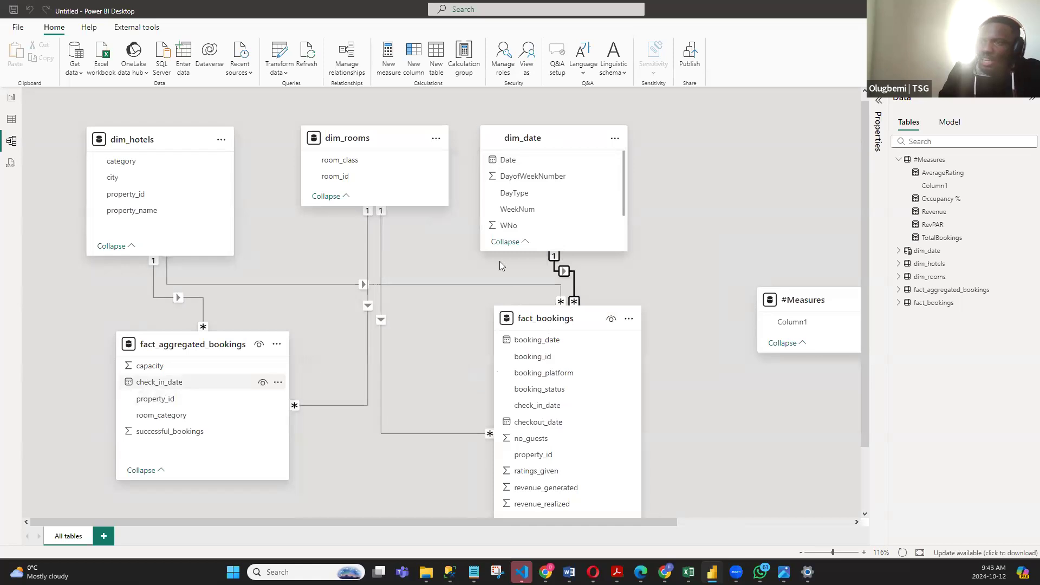
- Create an active one-to-many relationship from Date in dim_date to check_in_date in fact_aggregated_bookings, with single cross-filter direction
left_click_drag(507, 159, 200, 383)
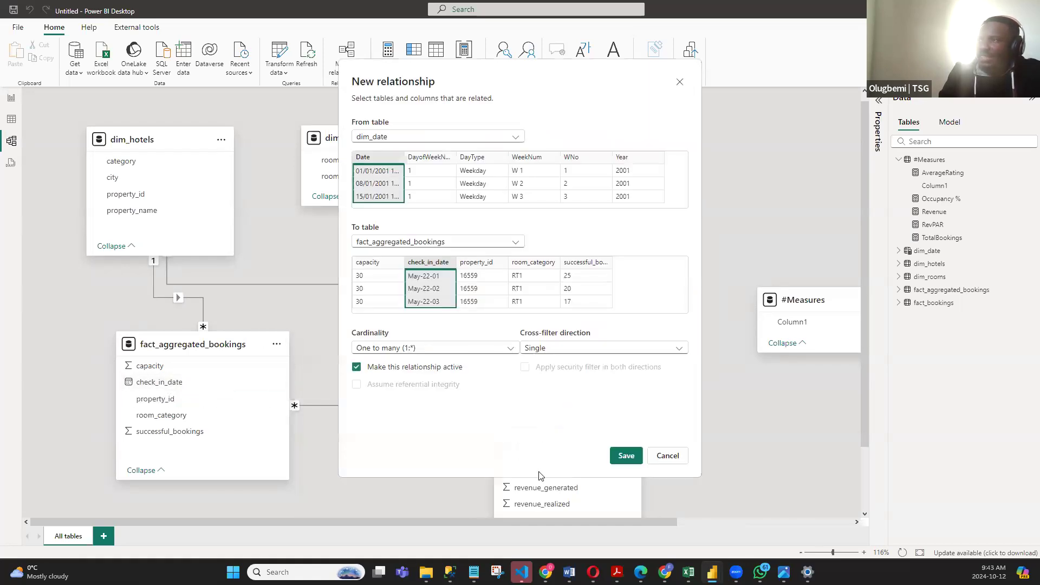
left_click(622, 458)
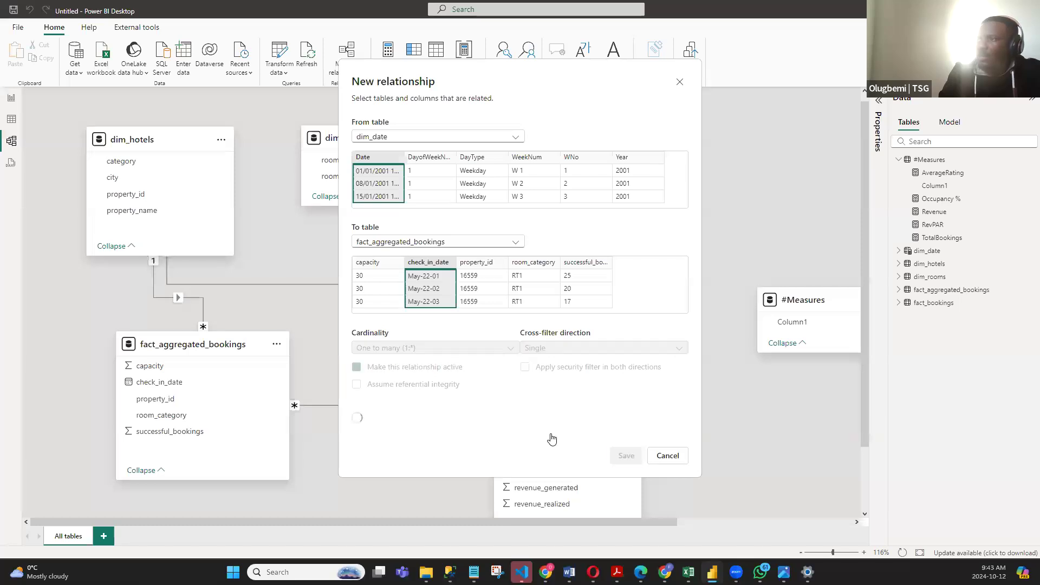
- Move dim_date slightly farther from dim_rooms in the model diagram, and return to the report page
left_click_drag(539, 137, 579, 137)
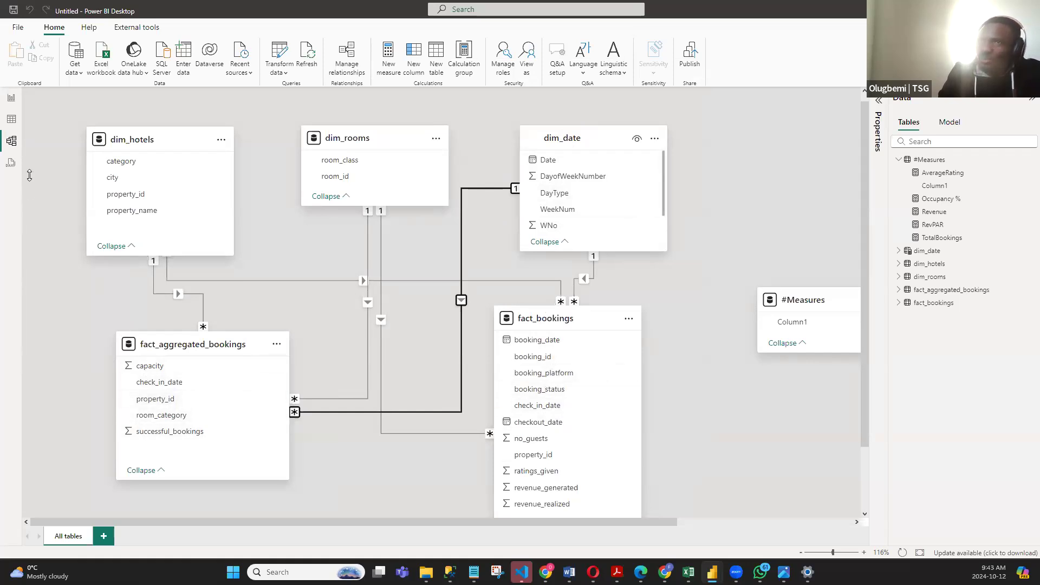
left_click(10, 98)
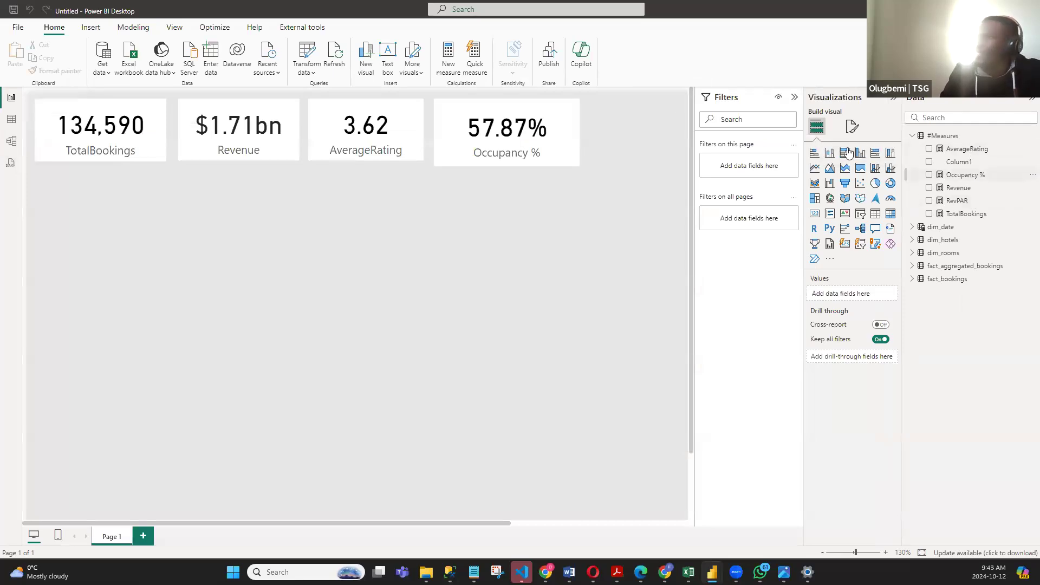
- Rewrite the Occupancy % measure as SUM(fact_aggregated_bookings[successful_bookings]) / sum(fact_aggregated_bookings[capacity])
left_click(969, 177)
left_click_drag(783, 99, 160, 92)
key("BackSpace")
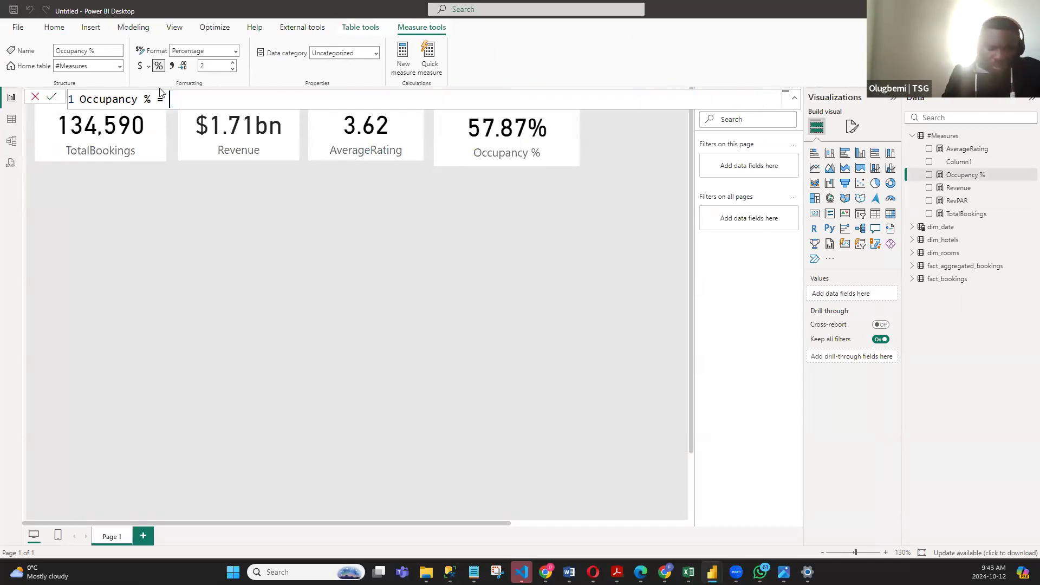
type("sum(")
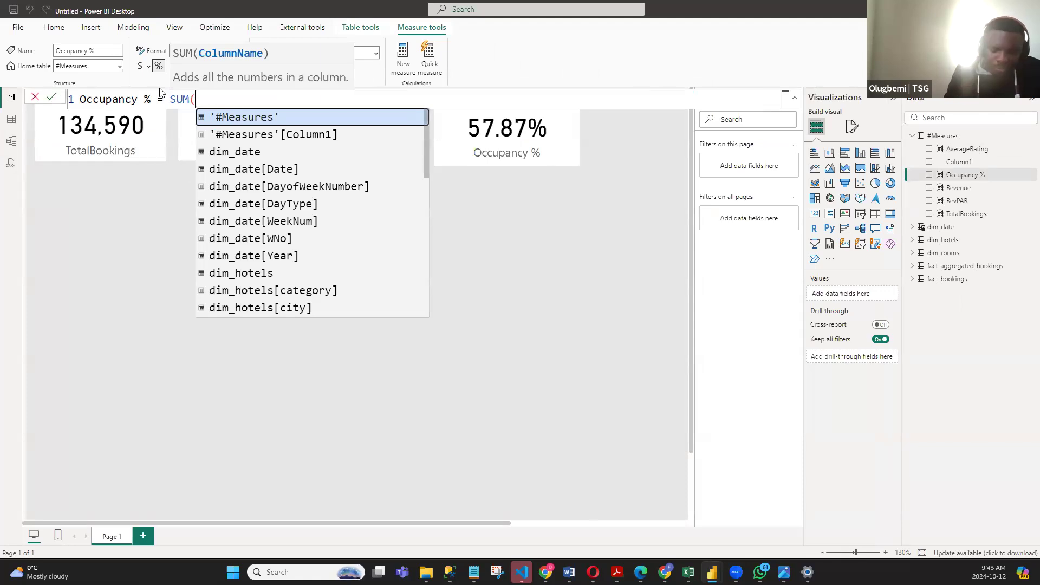
type("succ")
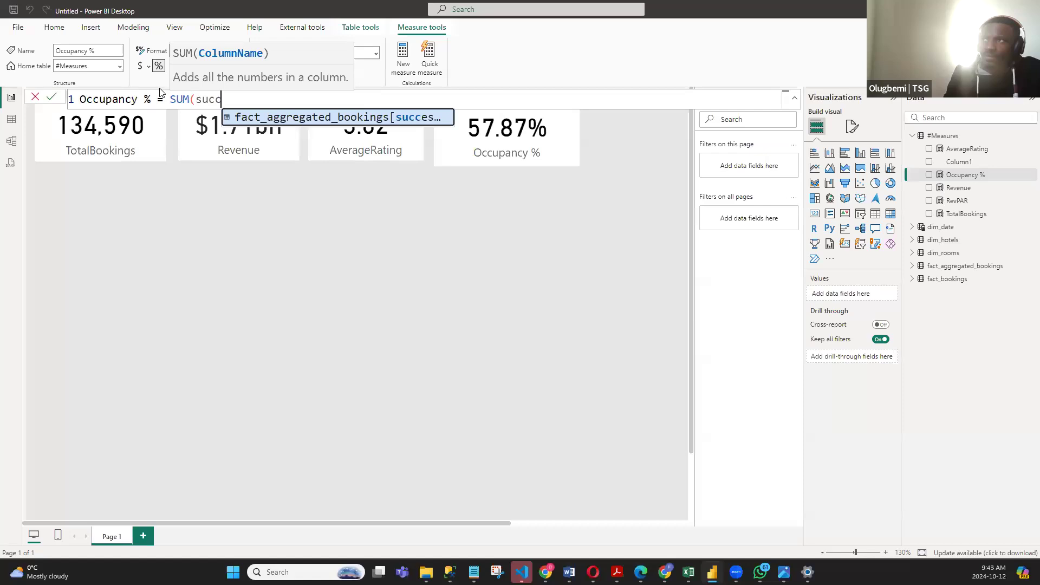
key("Tab")
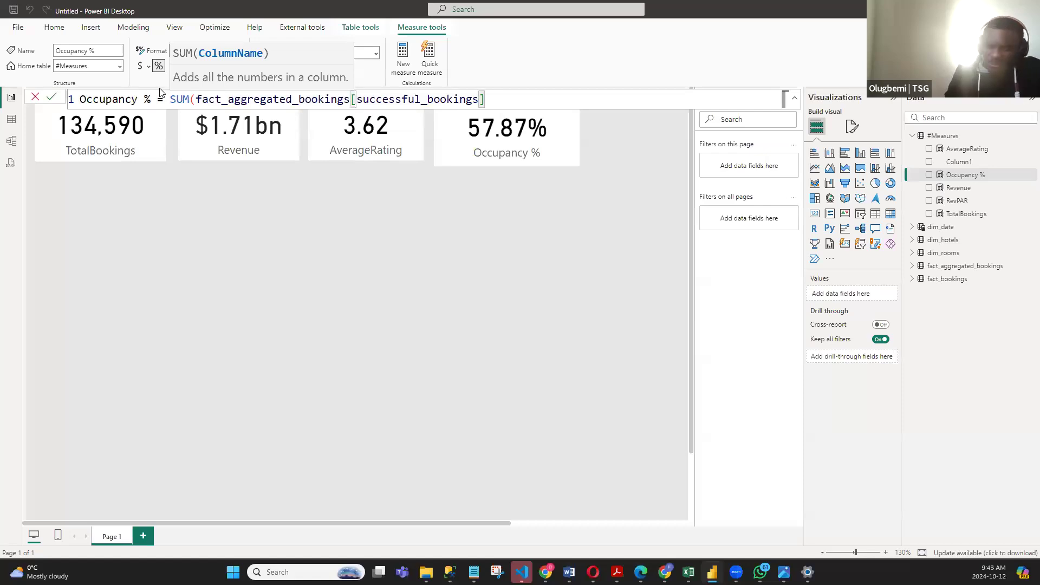
type(") /")
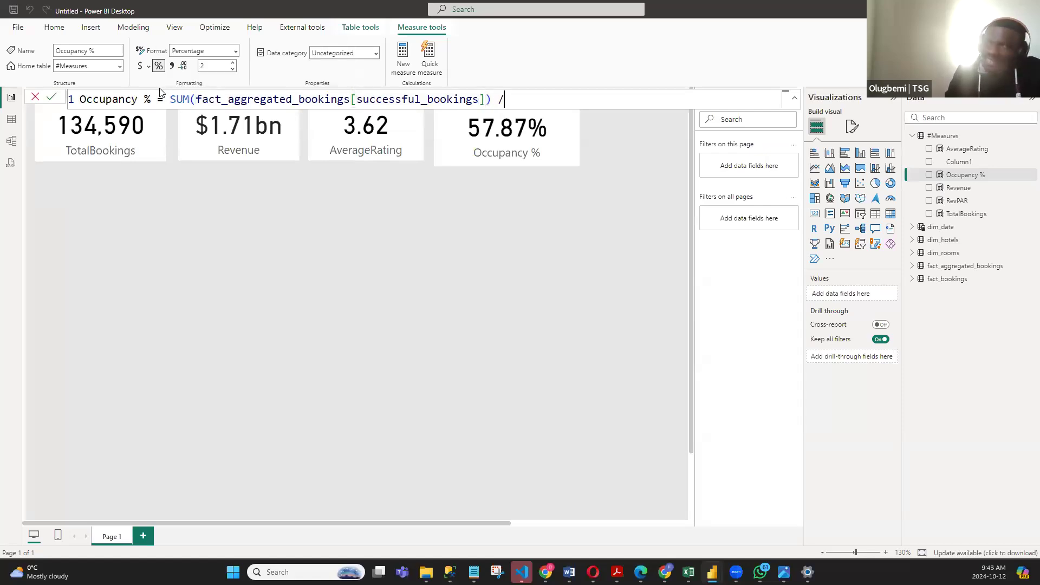
type(" sum(")
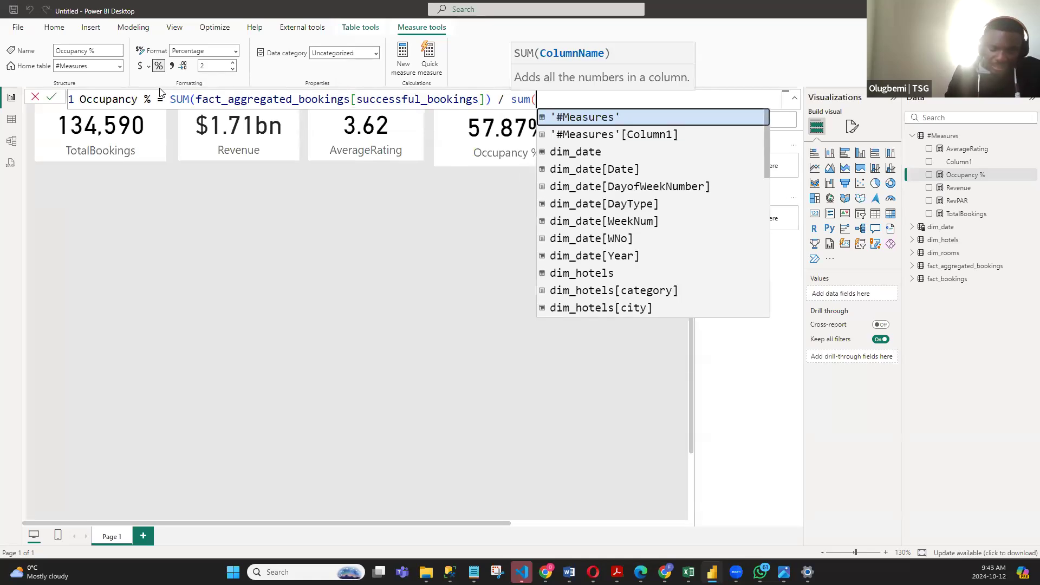
type("capa")
key("Tab")
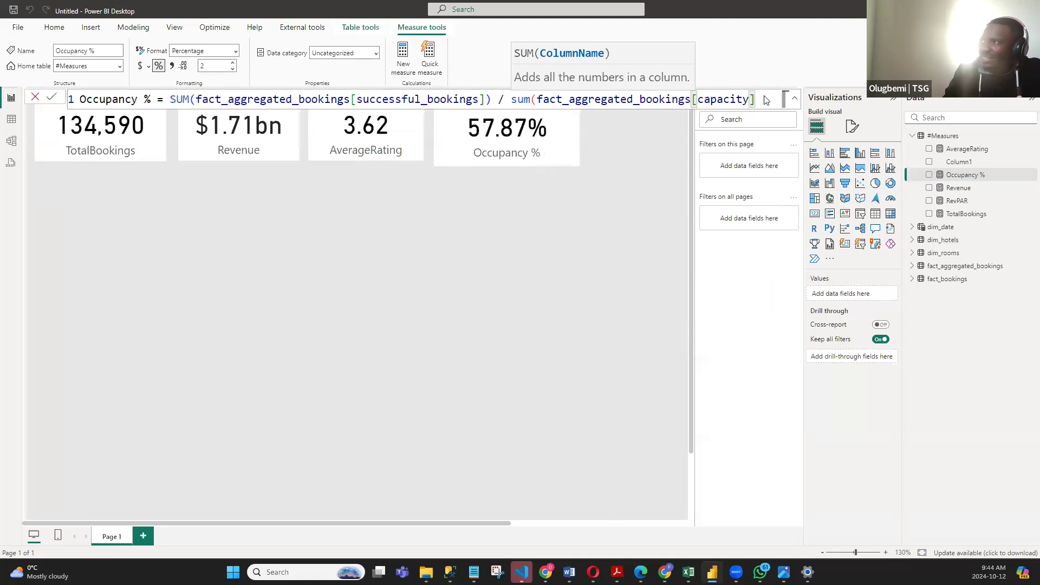
type(")")
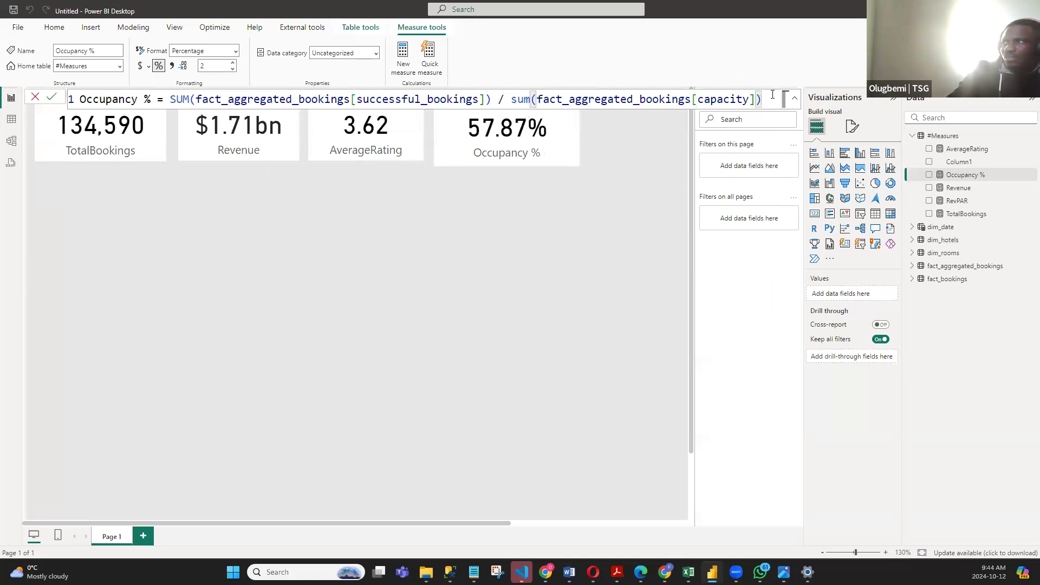
- Select the whole Occupancy % formula, commit the measure and return to the report canvas
left_click_drag(120, 92, 78, 99)
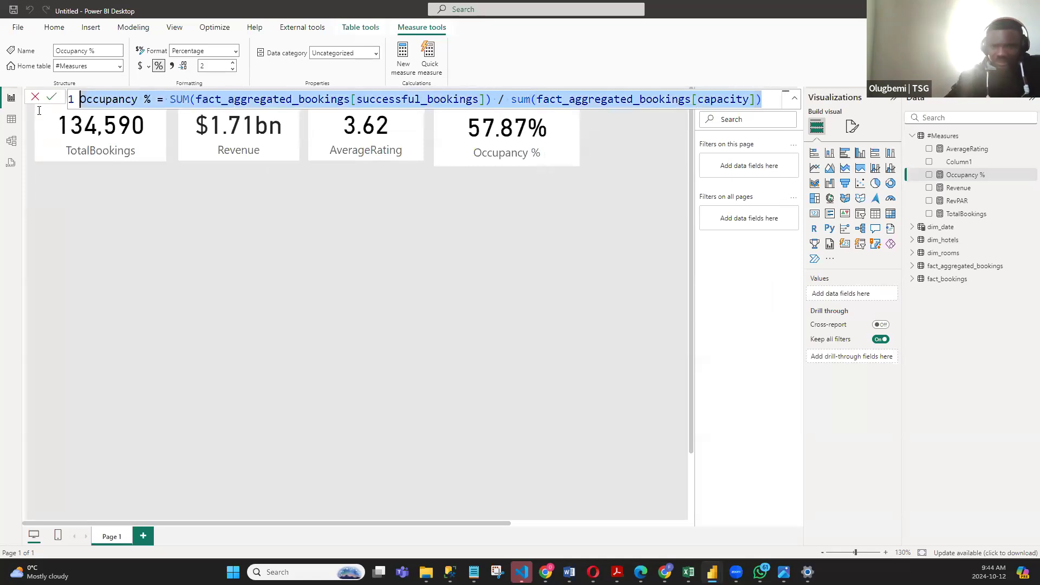
key("alt+Tab")
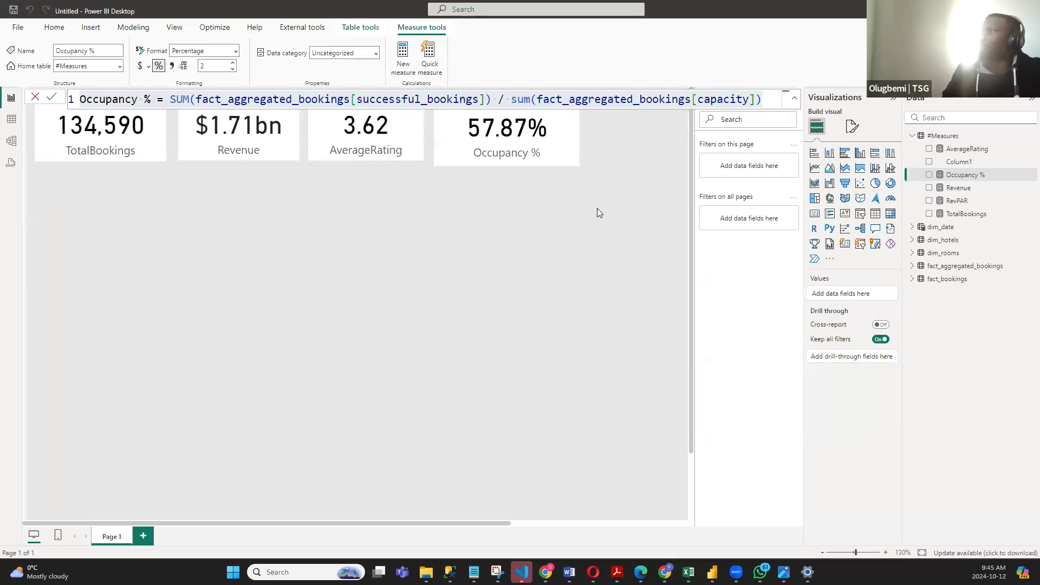
left_click(567, 223)
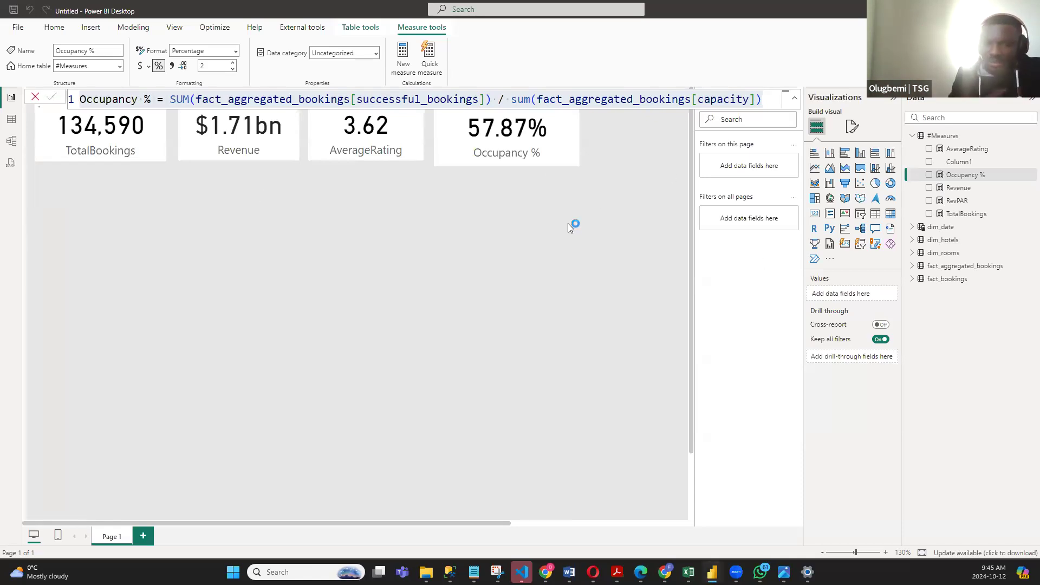
left_click(772, 100)
left_click(530, 247)
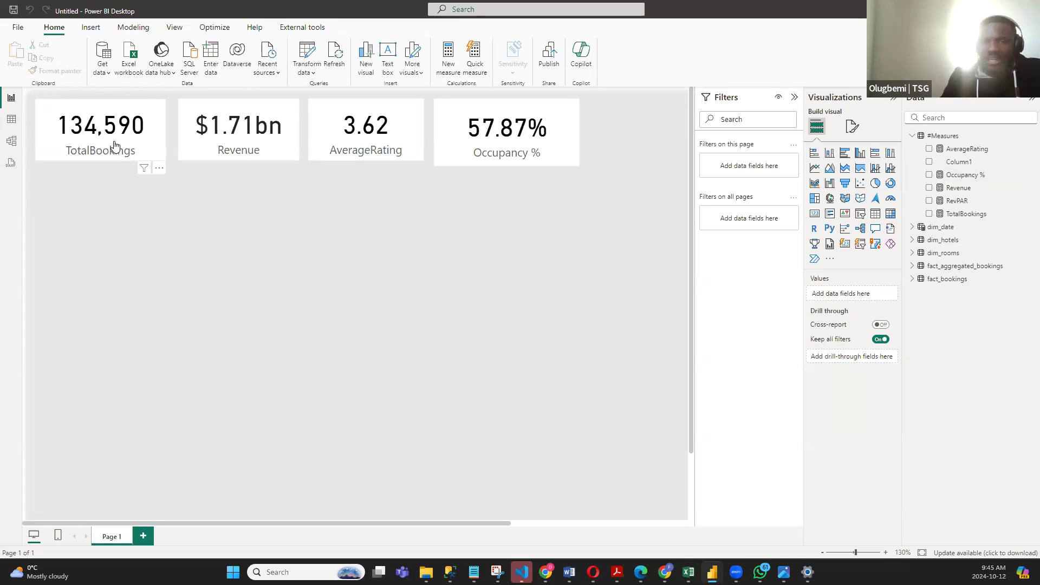
- Examine the fact_bookings table data and list the distinct values of its booking_platform column
left_click(12, 123)
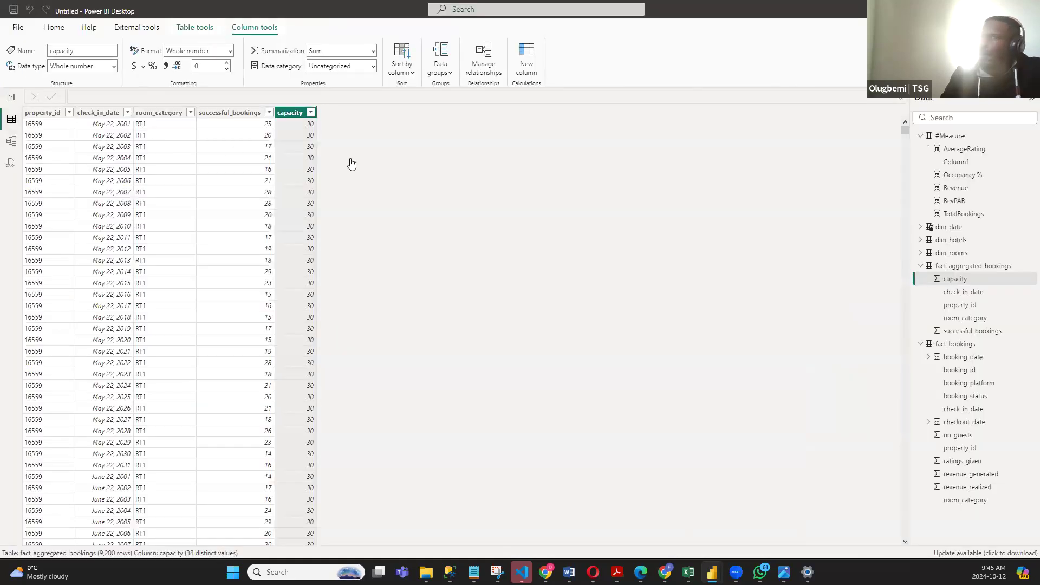
left_click(920, 265)
left_click(954, 278)
left_click(592, 112)
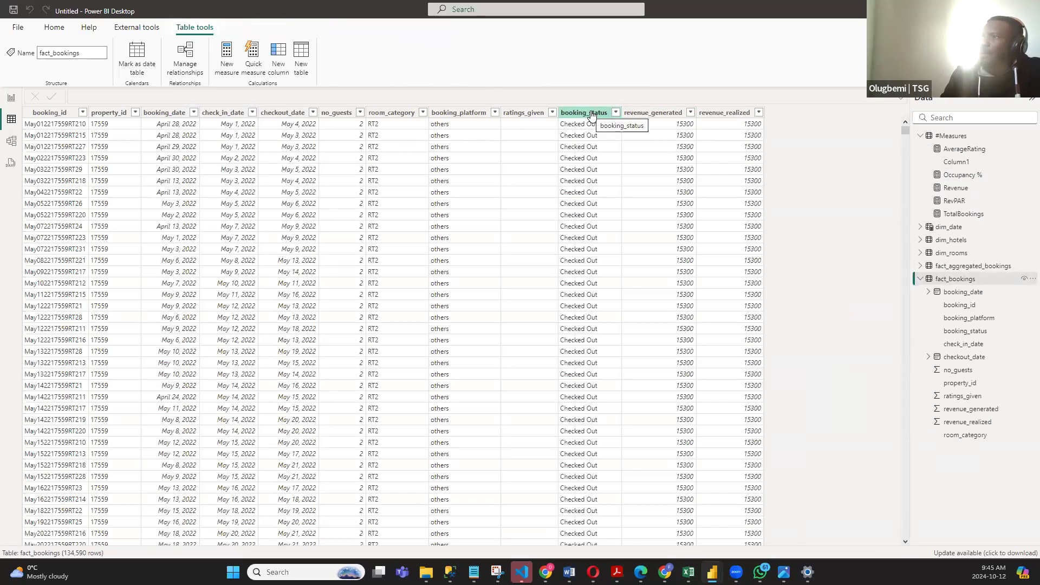
left_click(461, 113)
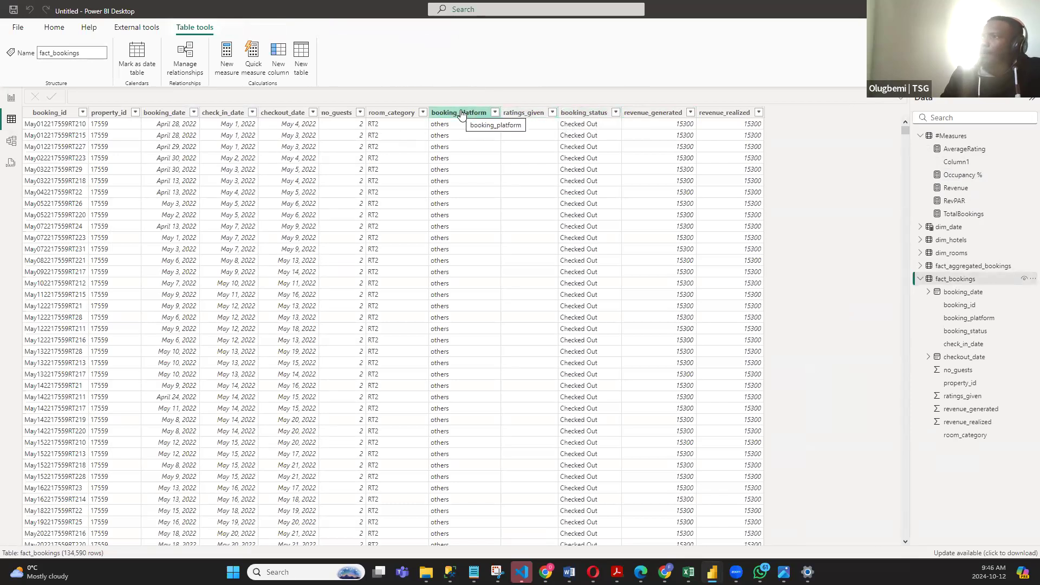
left_click(495, 113)
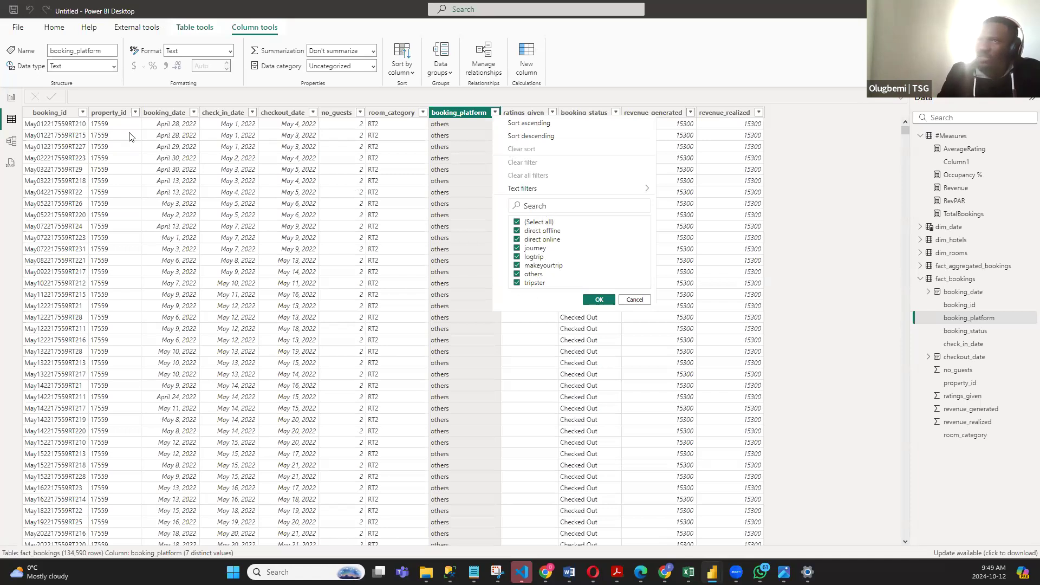
- Add a clustered bar chart of TotalBookings by booking_platform below the cards on the report page, and enlarge it to fit all platforms
left_click(11, 98)
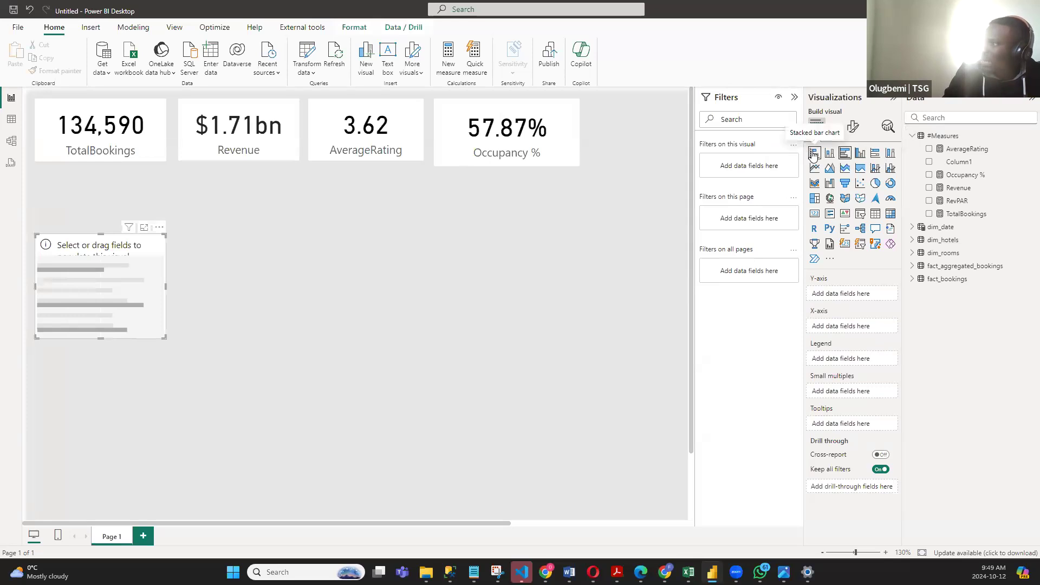
left_click(840, 152)
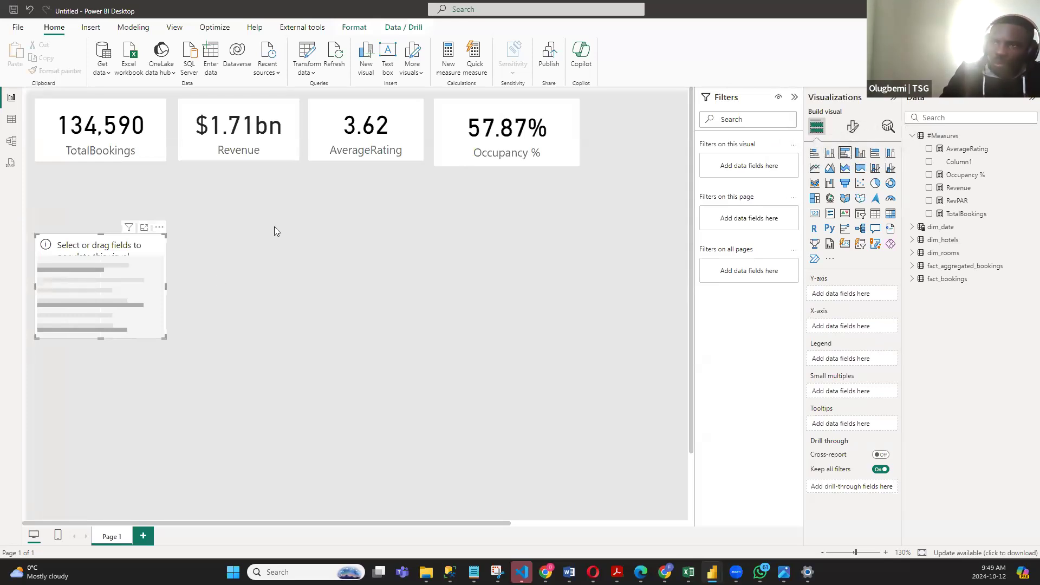
left_click_drag(166, 338, 197, 366)
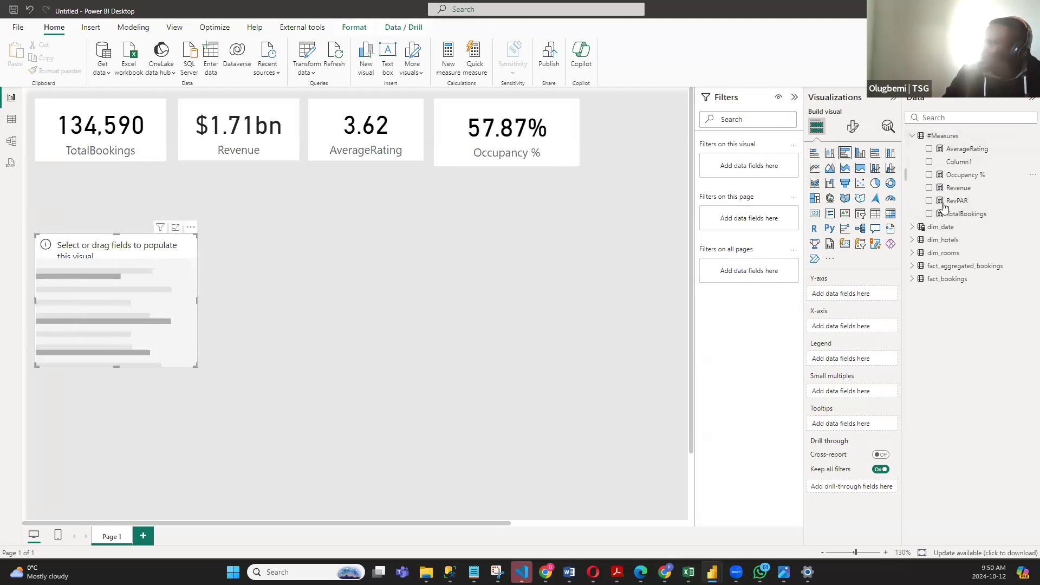
left_click(929, 215)
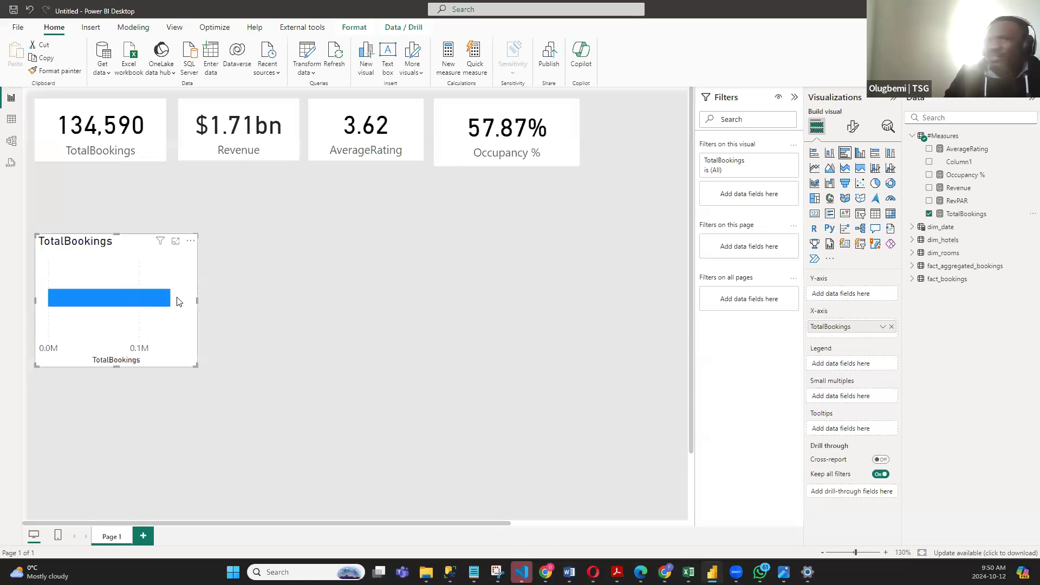
left_click(913, 280)
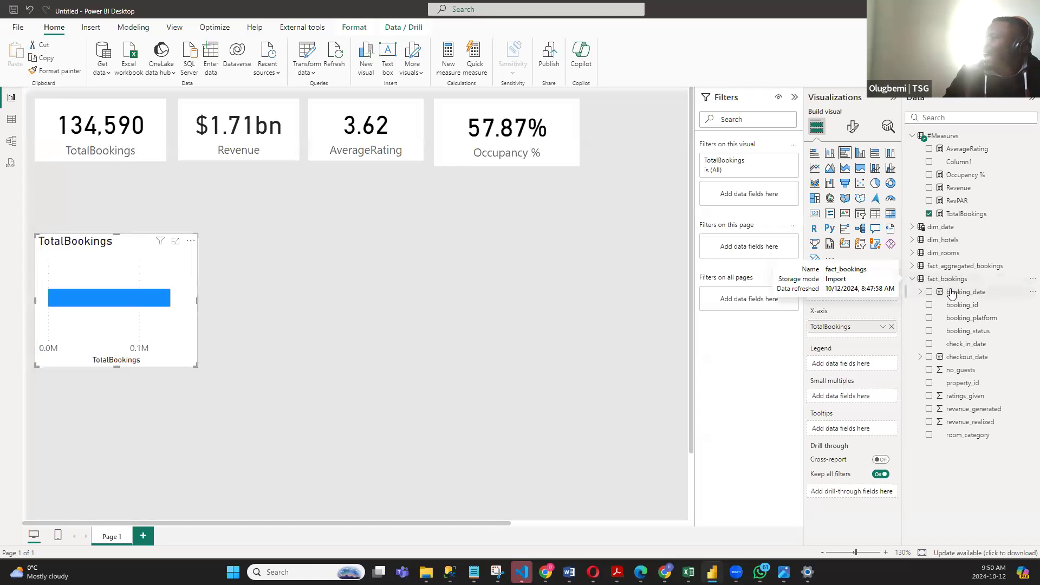
left_click(928, 318)
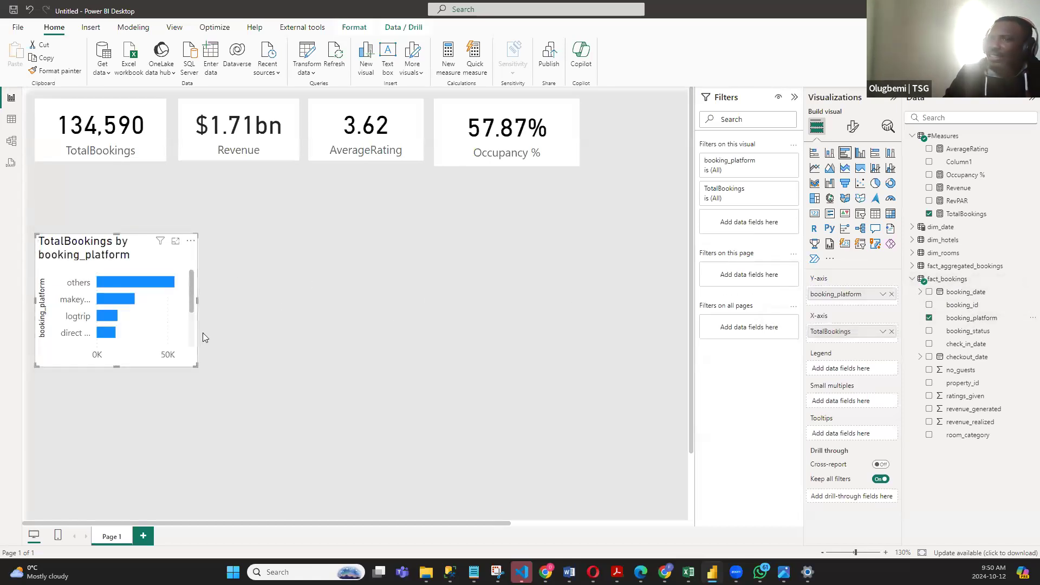
left_click_drag(198, 367, 273, 396)
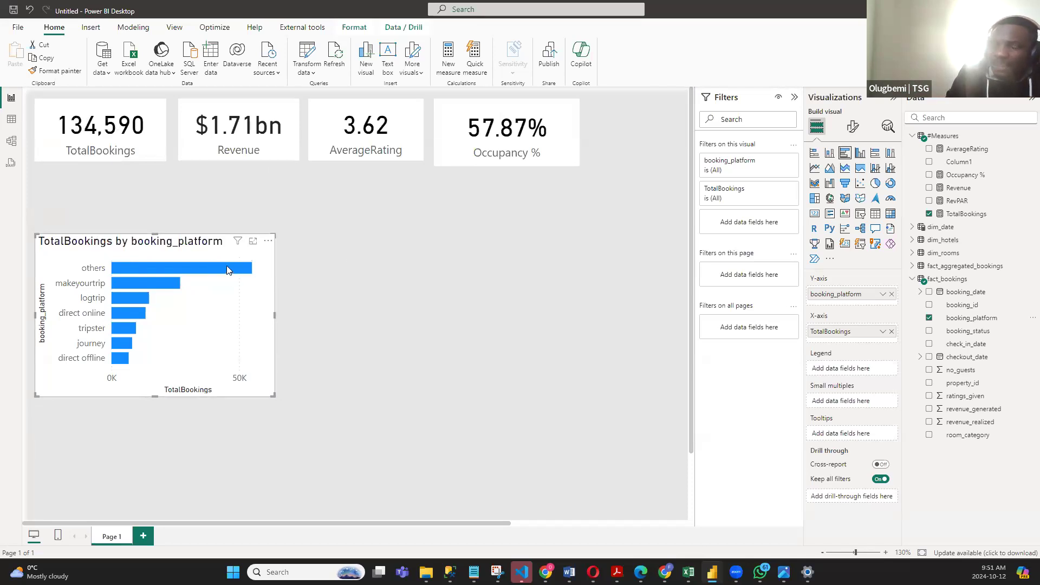
- Turn on data labels for the TotalBookings by booking_platform bar chart and widen the chart
mouse_move(226, 268)
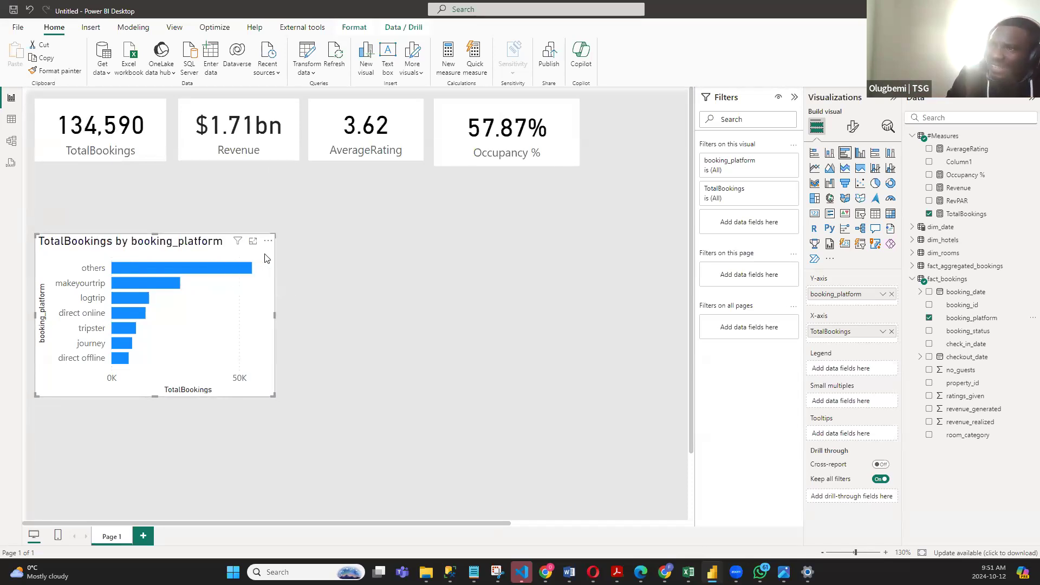
left_click(852, 127)
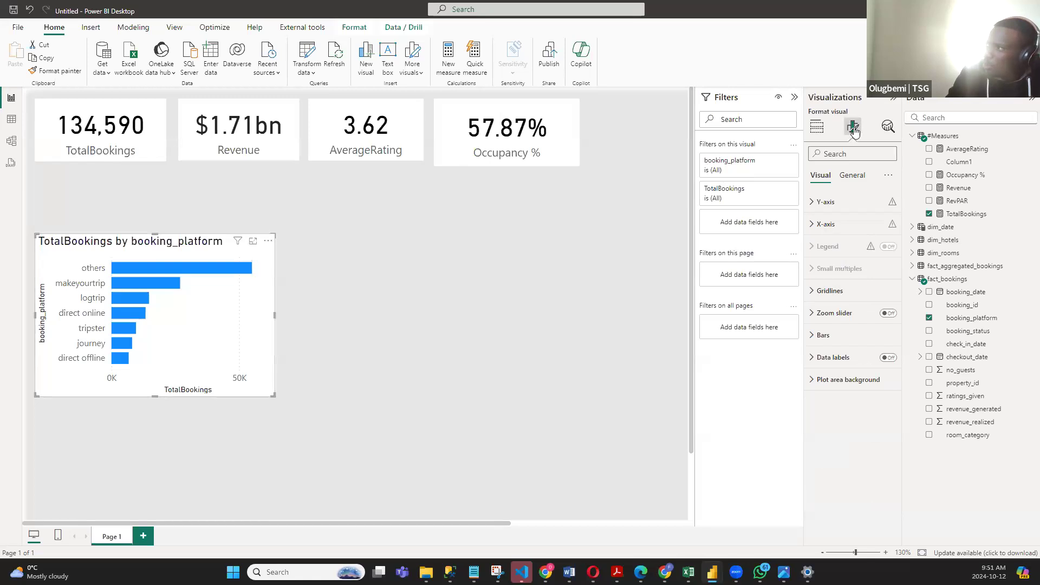
left_click(889, 358)
left_click_drag(273, 397, 312, 399)
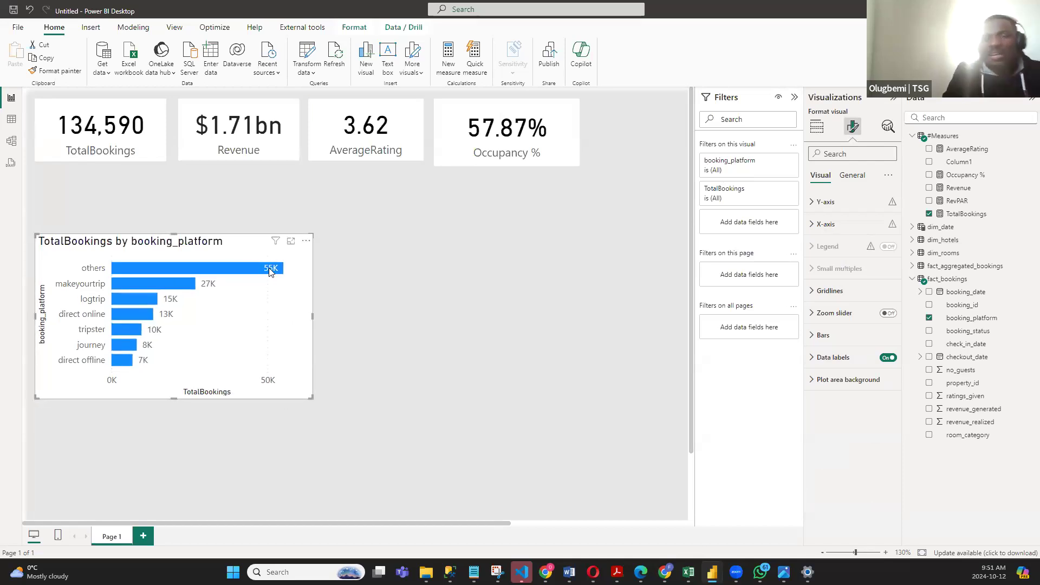
- Make the booking platform bar chart slightly narrower and move it up directly beneath the TotalBookings and Revenue cards
mouse_move(270, 272)
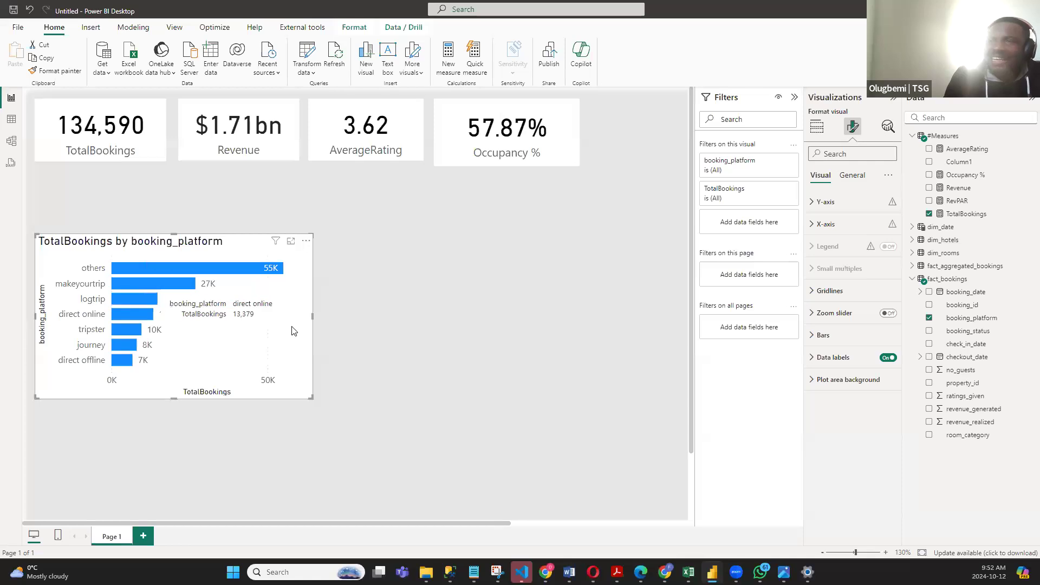
mouse_move(152, 284)
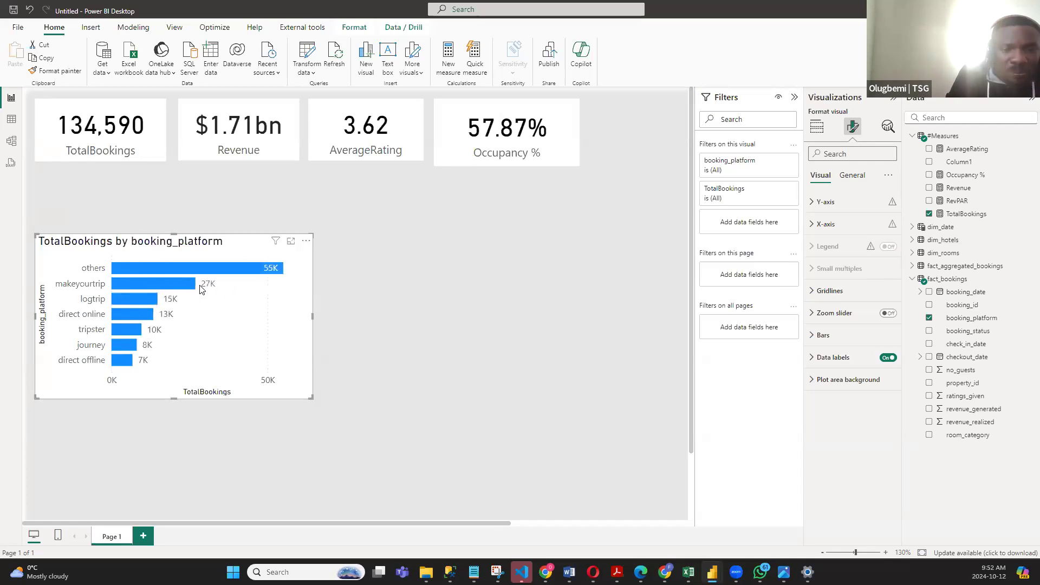
mouse_move(190, 288)
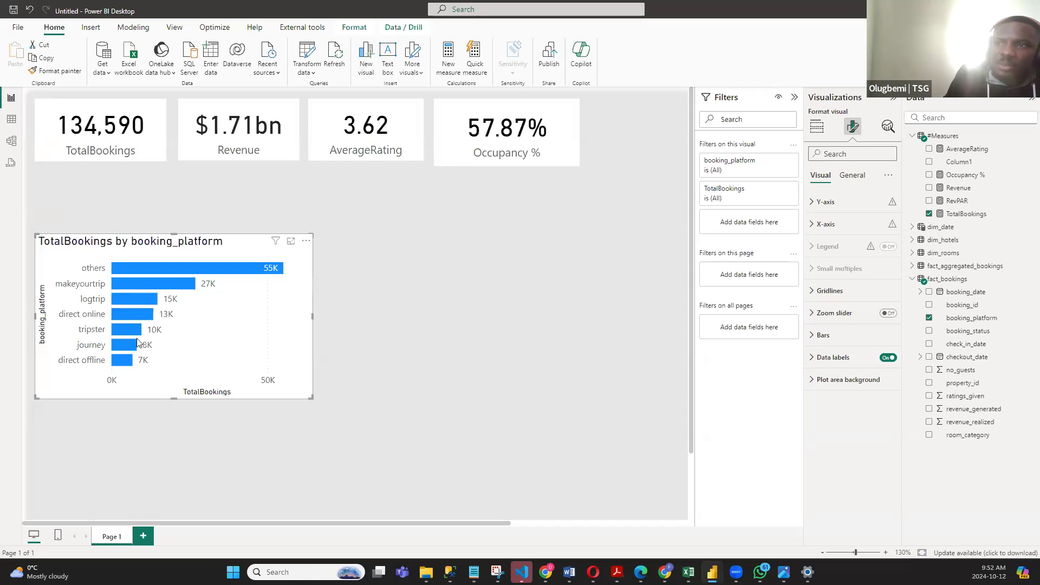
mouse_move(132, 345)
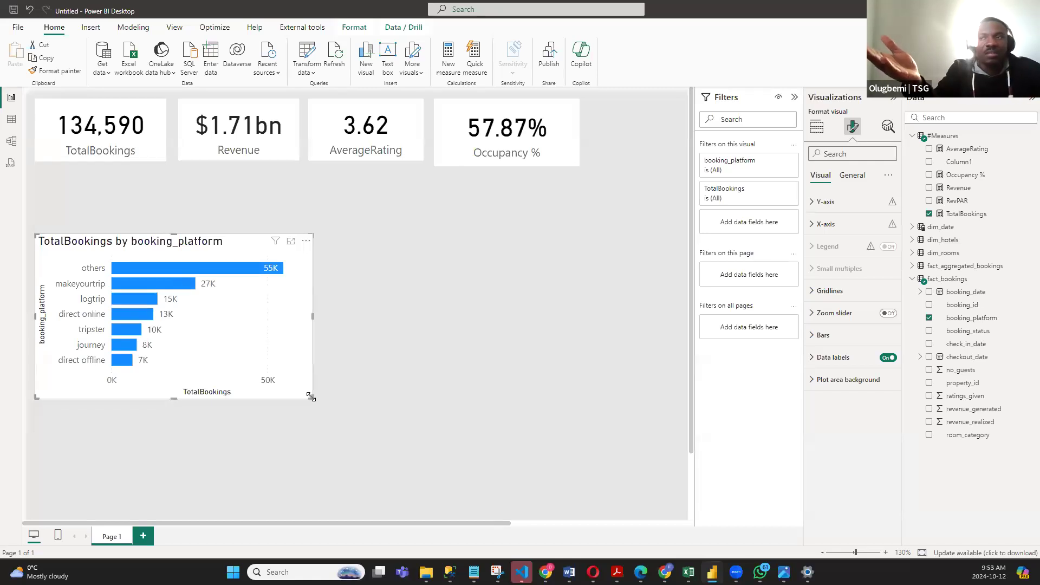
mouse_move(311, 396)
left_mouse_down()
mouse_move(302, 366)
mouse_move(293, 401)
left_mouse_up()
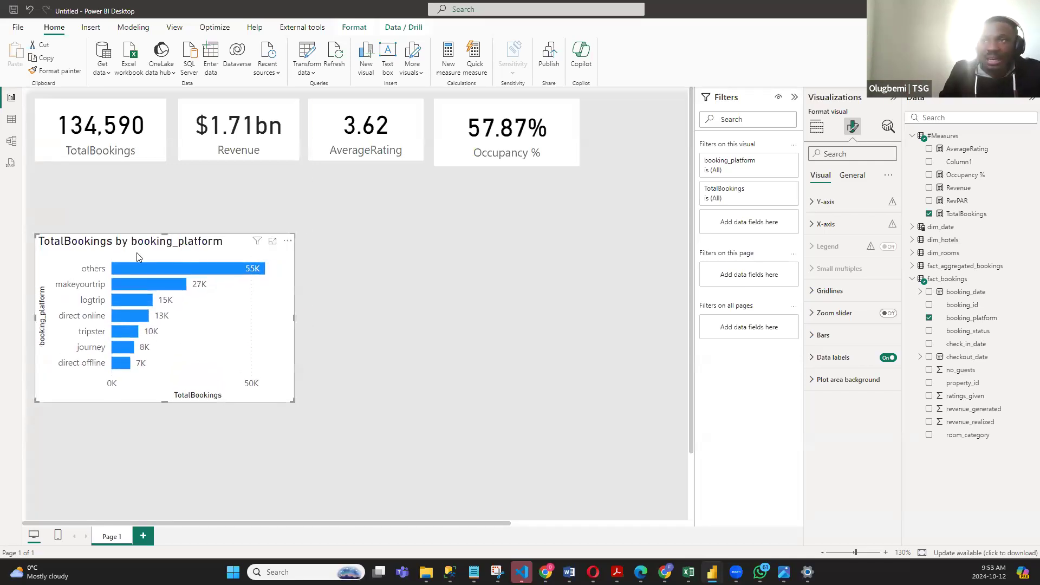
left_click_drag(154, 252, 116, 202)
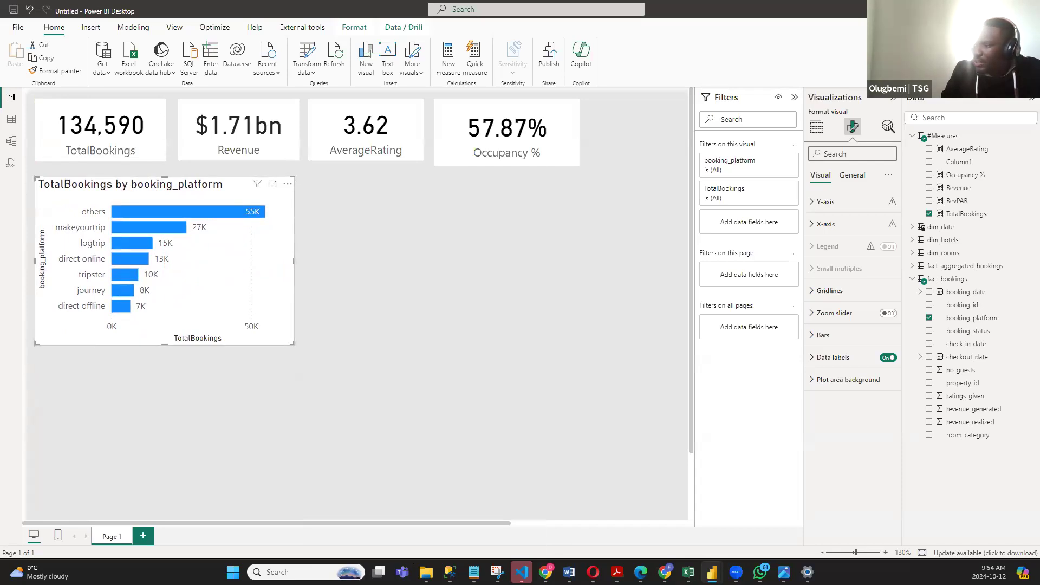
- Switch to the Notepad requirements list and review the business requirements and slicers requested for the report
left_click(474, 571)
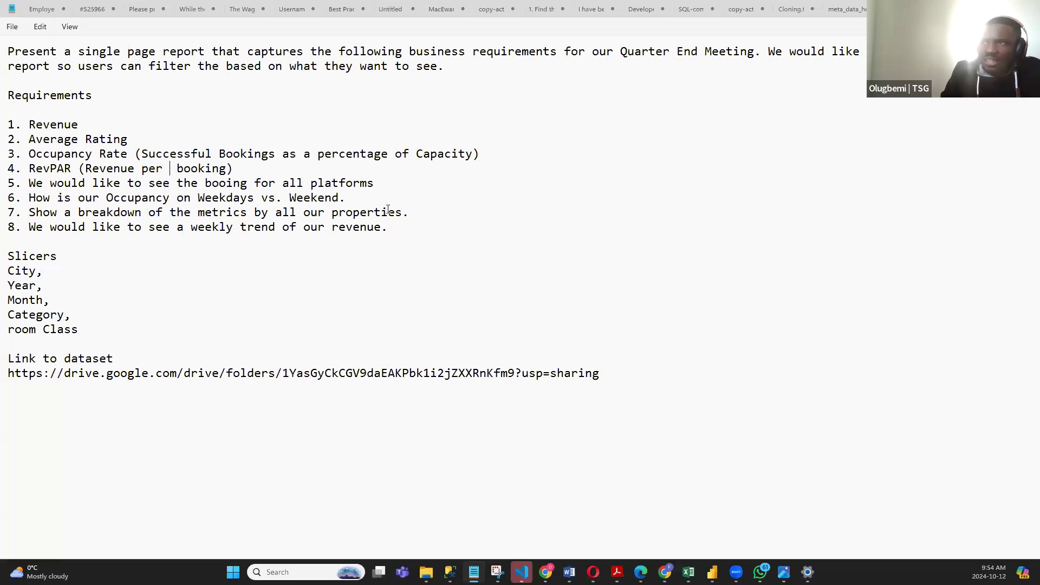
- Review the requirements for platform bookings, weekday versus weekend occupancy, the breakdown by property and the weekly revenue trend
left_click_drag(433, 218, 94, 218)
left_click_drag(29, 184, 442, 183)
left_click_drag(28, 198, 338, 200)
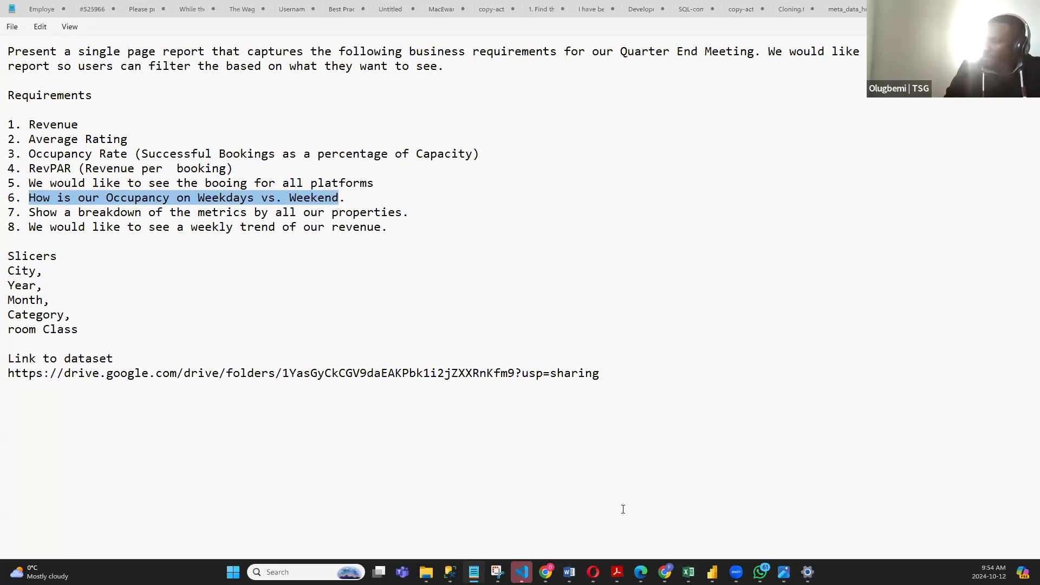
left_click_drag(435, 213, 128, 214)
left_click(199, 234)
left_click_drag(406, 228, 65, 239)
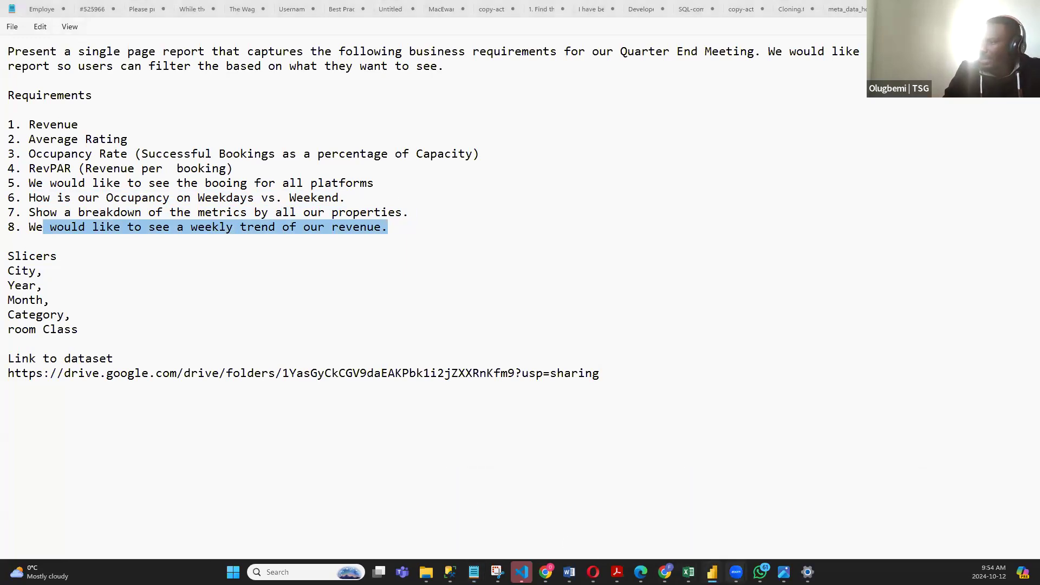
- Switch back to Power BI Desktop and add an empty donut chart beside the booking platform bar chart, reduced in size
mouse_move(711, 572)
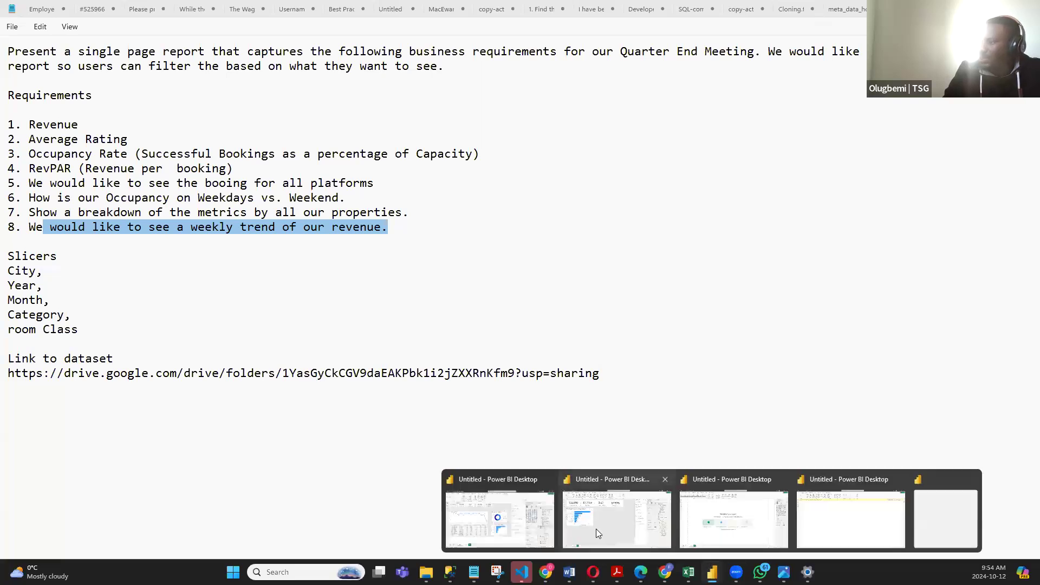
left_click(596, 529)
left_click(379, 255)
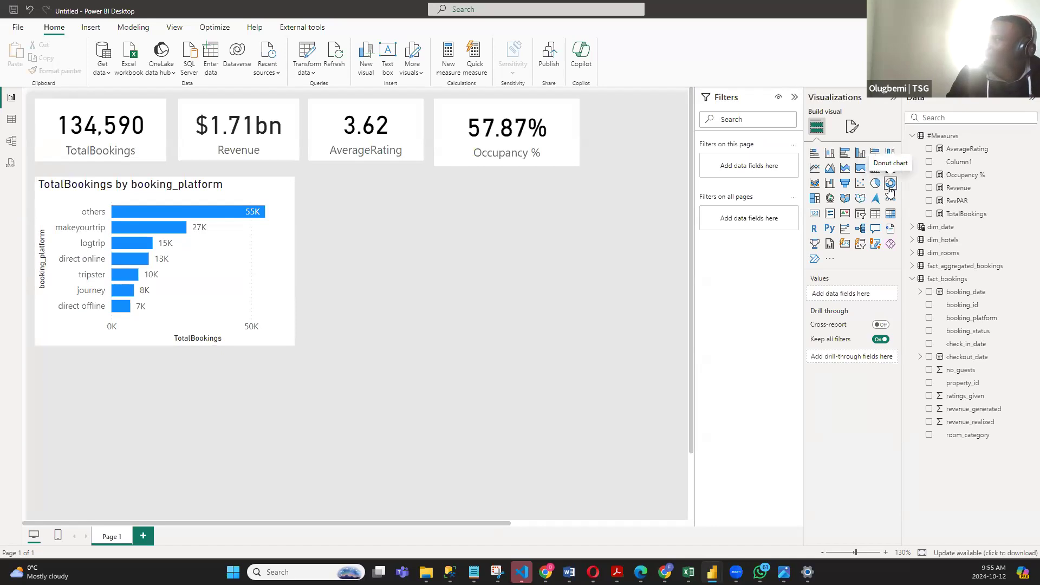
left_click_drag(153, 423, 477, 252)
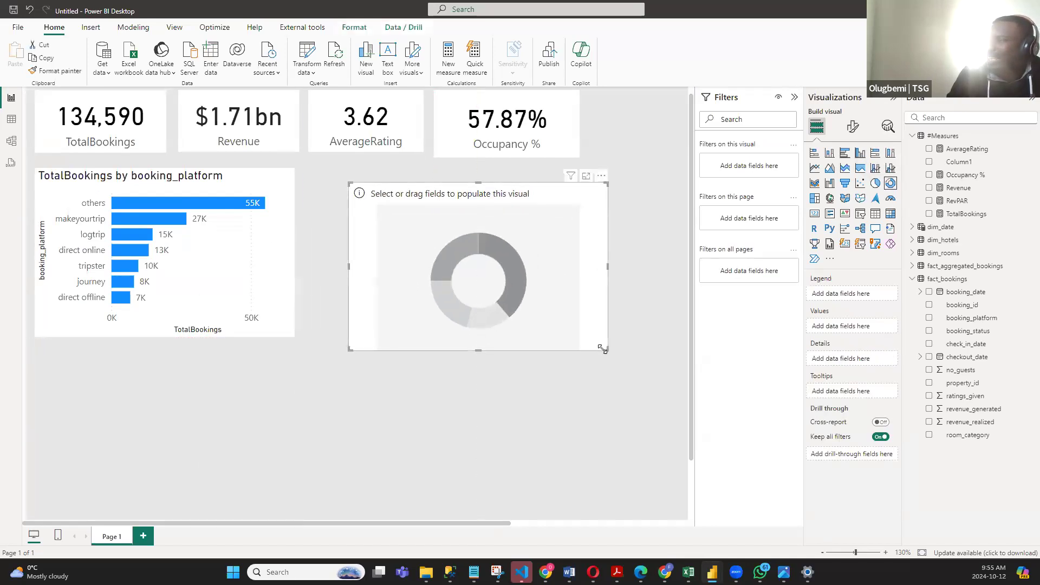
left_click_drag(601, 350, 495, 293)
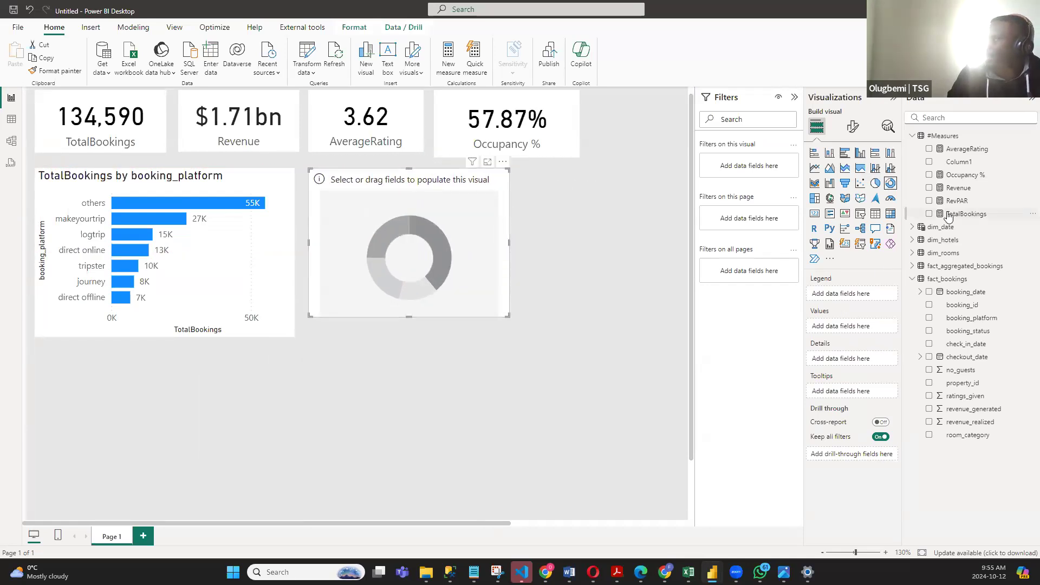
- Populate the donut chart with Occupancy % by DayType from dim_date and enlarge the visual
left_click(929, 174)
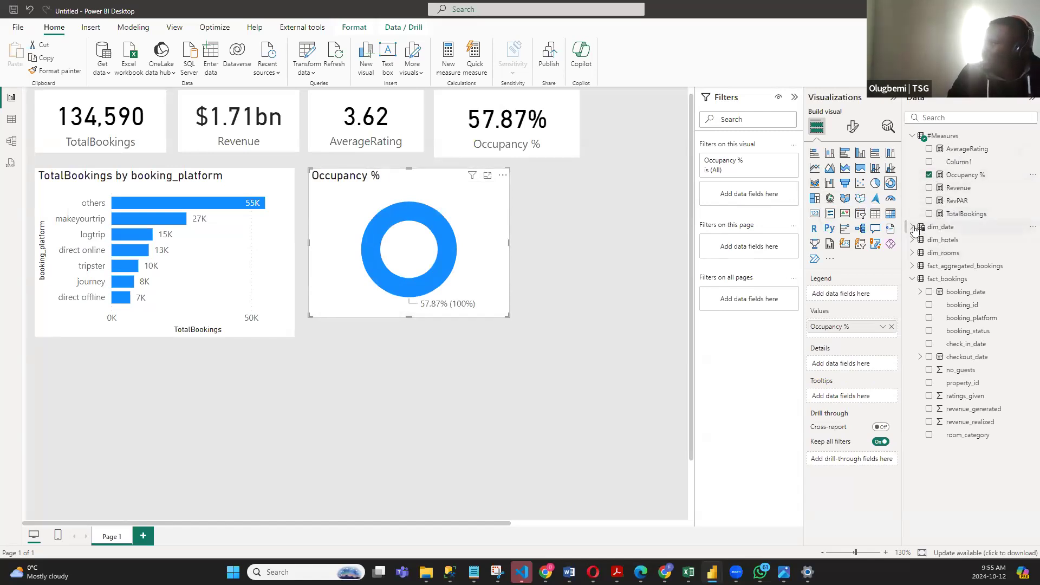
left_click(913, 227)
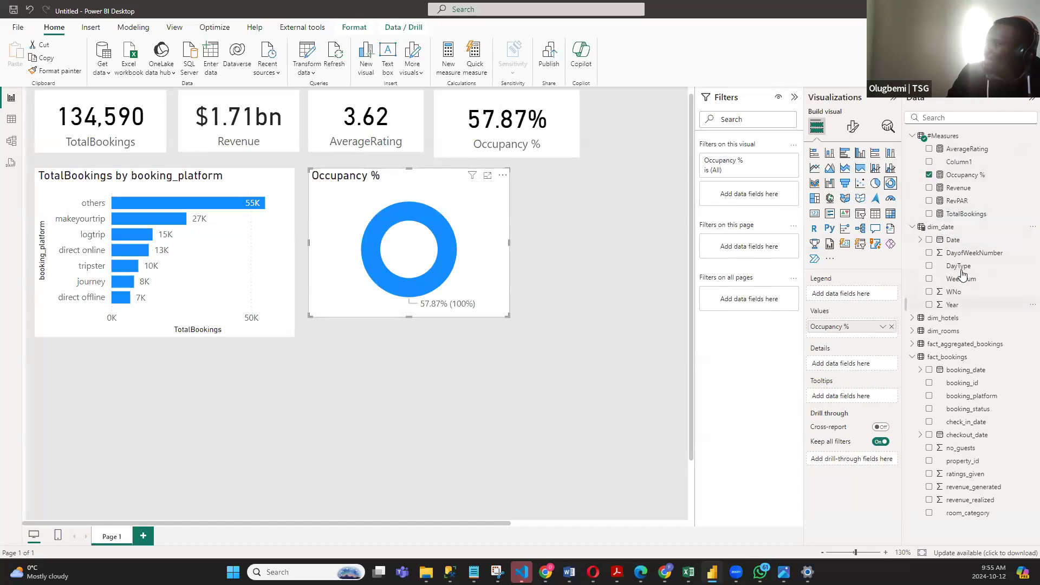
left_click(929, 267)
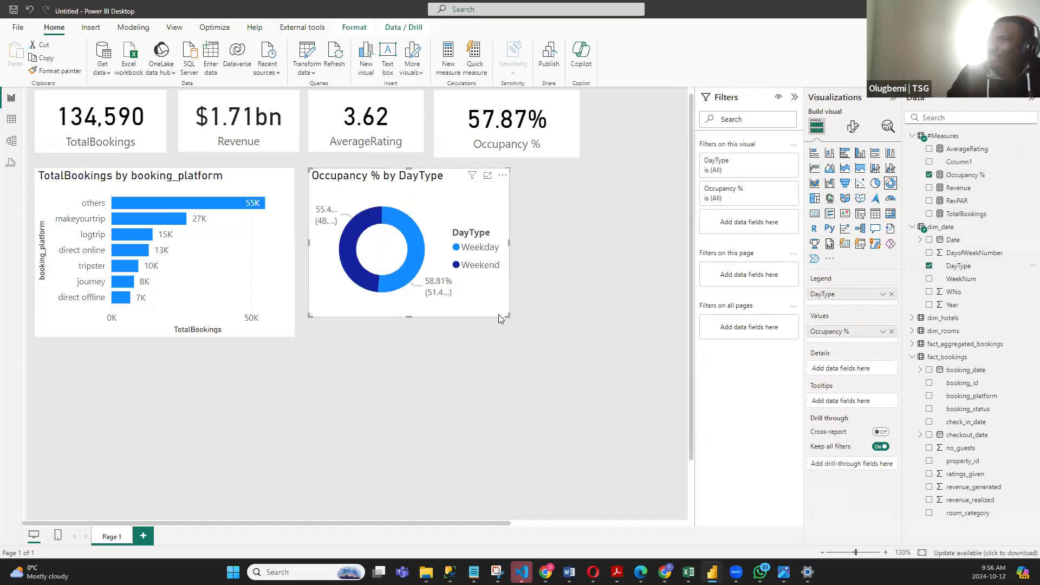
left_click_drag(506, 315, 567, 329)
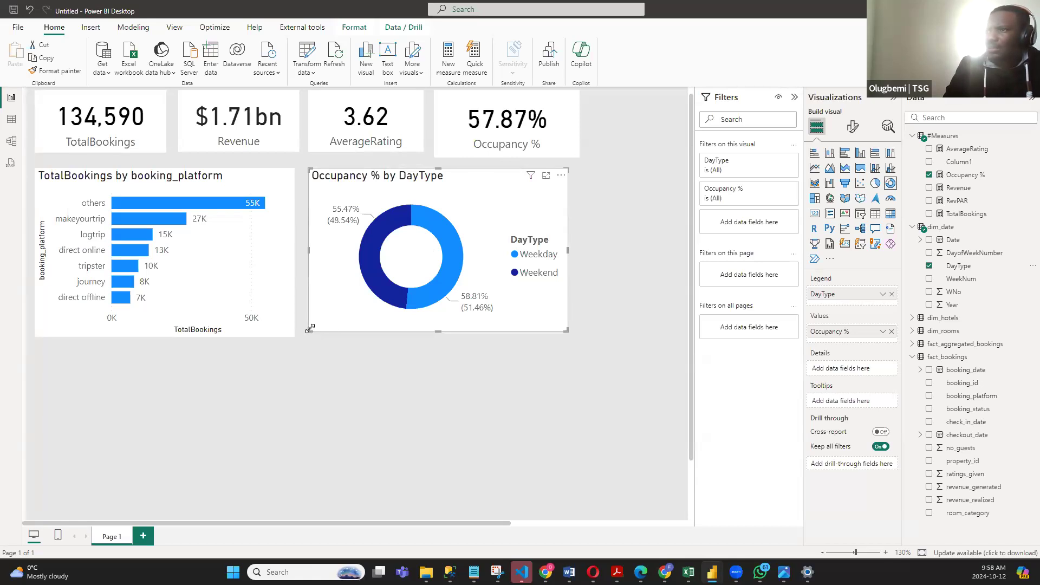
- Shrink the donut chart and the booking platform bar chart, and stack them along the report page's right side, donut above
left_click_drag(310, 330, 309, 269)
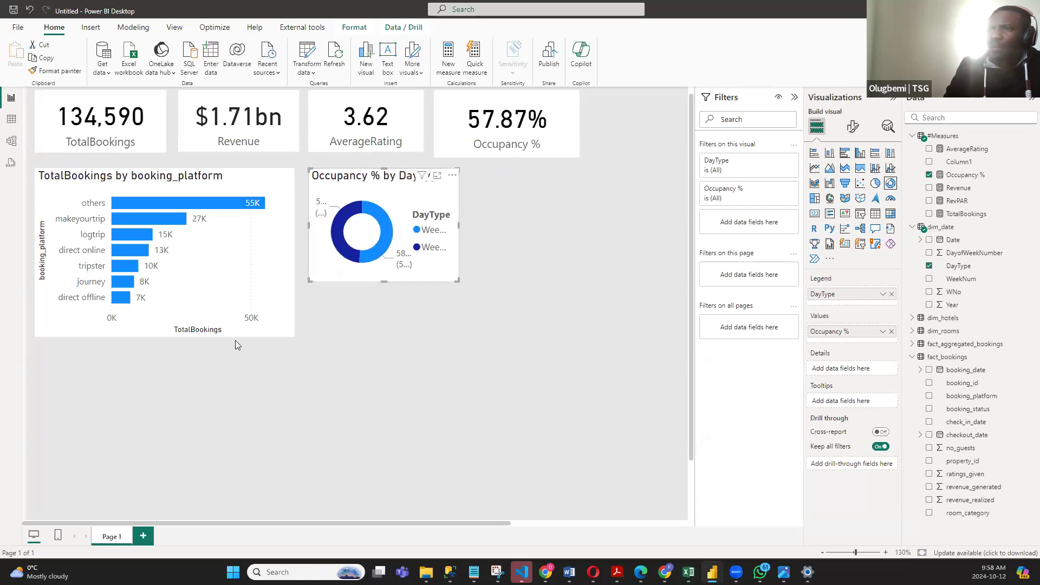
left_click(201, 334)
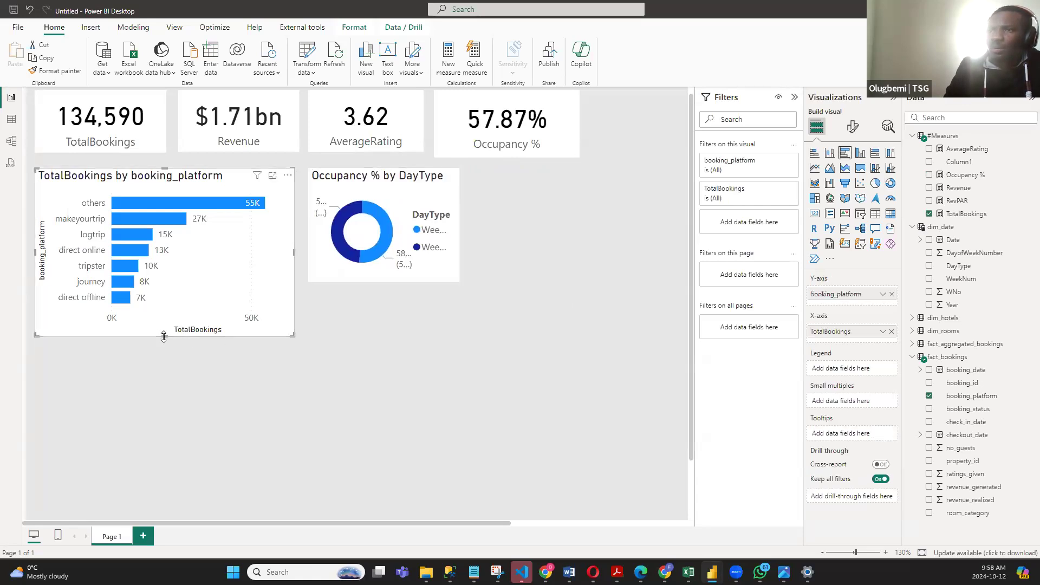
left_click_drag(43, 334, 125, 347)
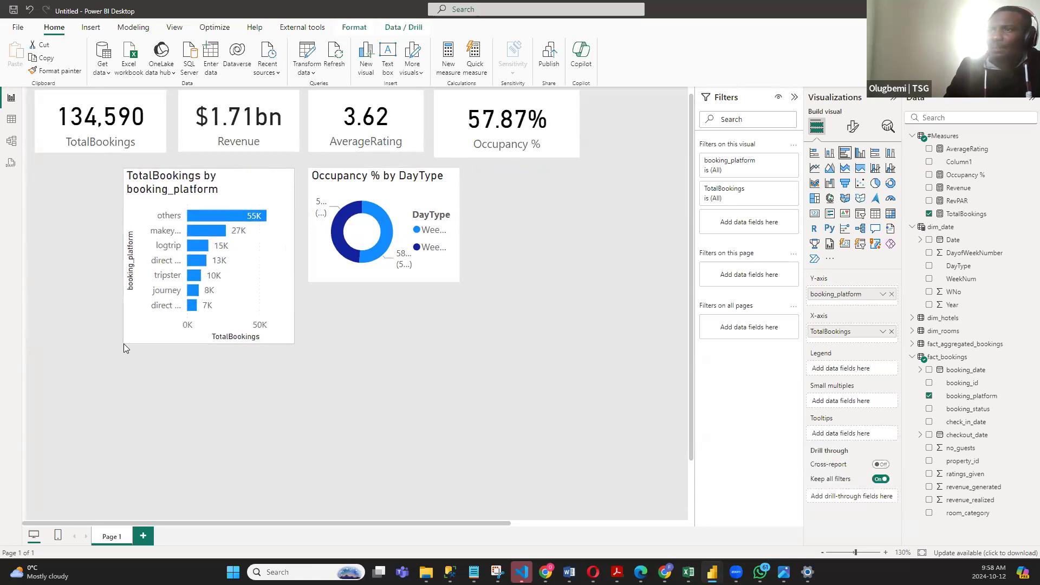
left_click_drag(271, 341, 538, 394)
left_click_drag(516, 496, 516, 496)
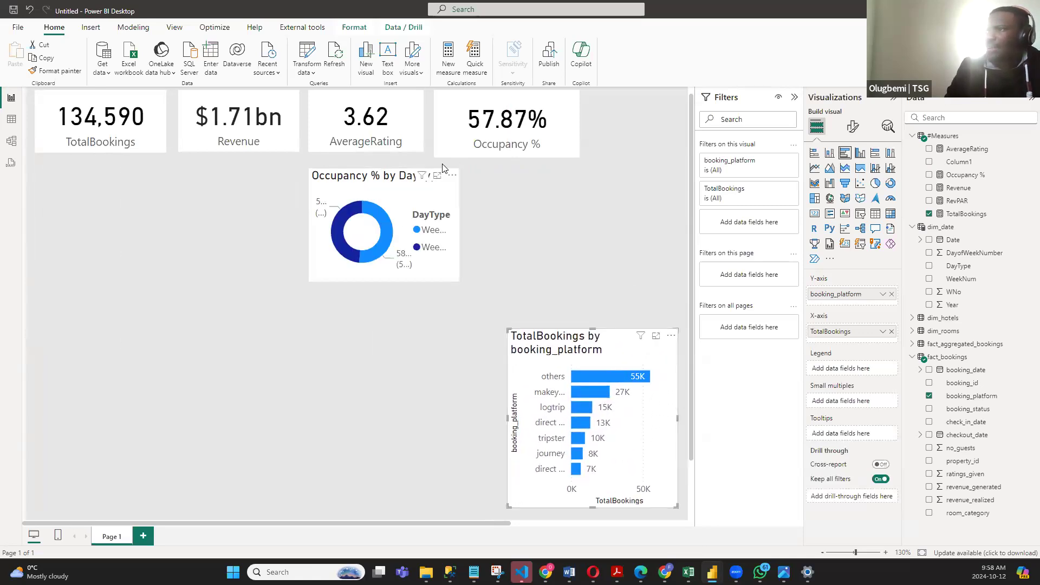
left_click_drag(448, 193, 671, 196)
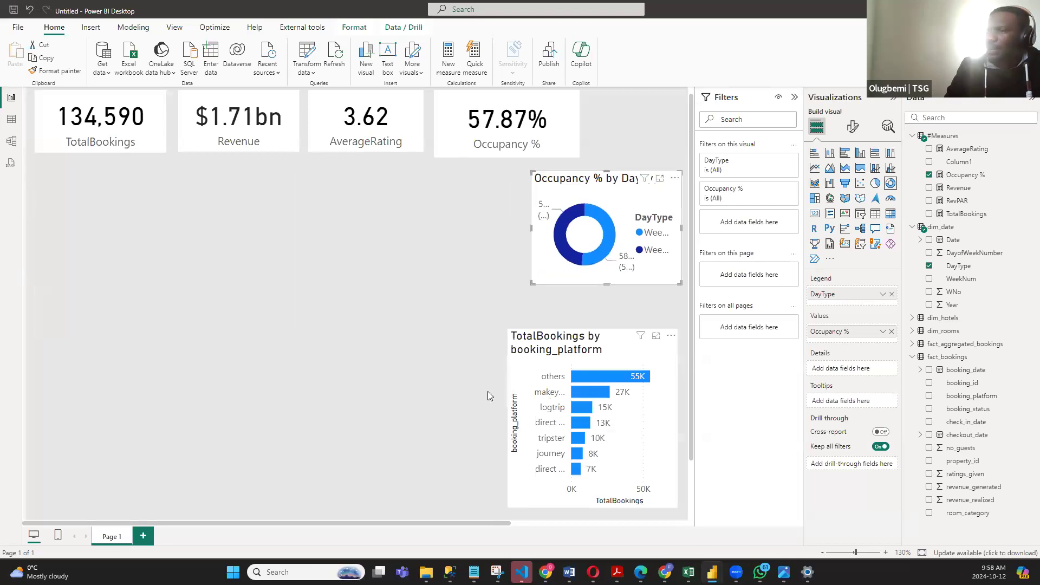
- Add a table visual in the lower-left area of the report page and size it to reach the bar chart
left_click(285, 260)
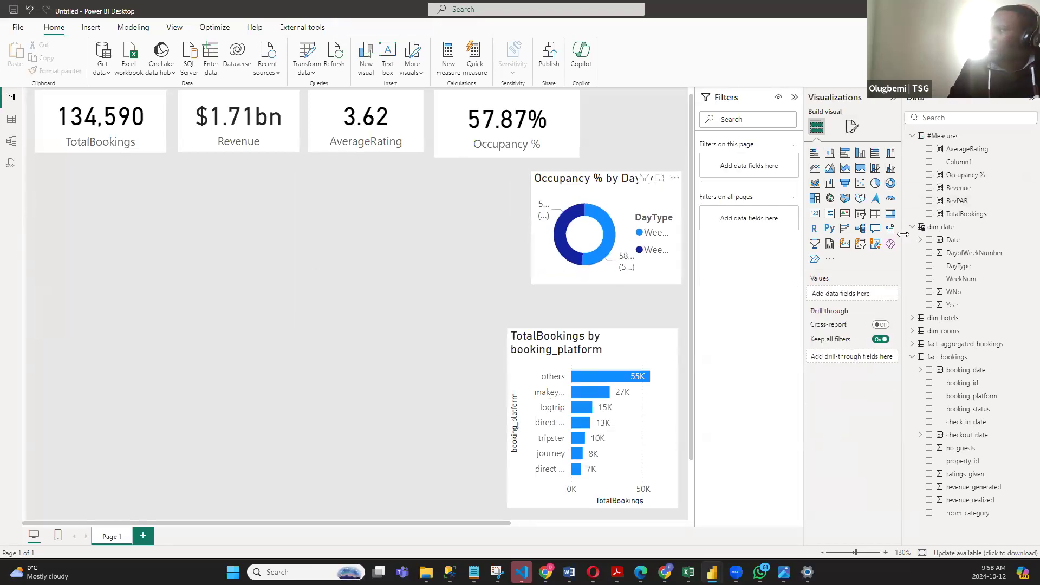
left_click(875, 214)
left_click_drag(497, 268, 490, 323)
left_click_drag(372, 246, 392, 385)
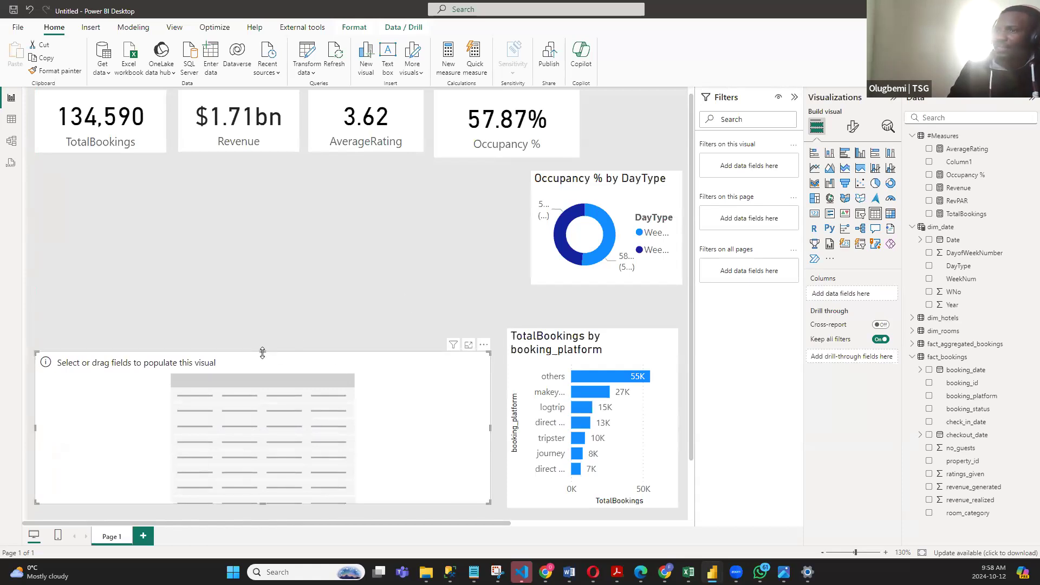
left_click_drag(262, 344, 263, 329)
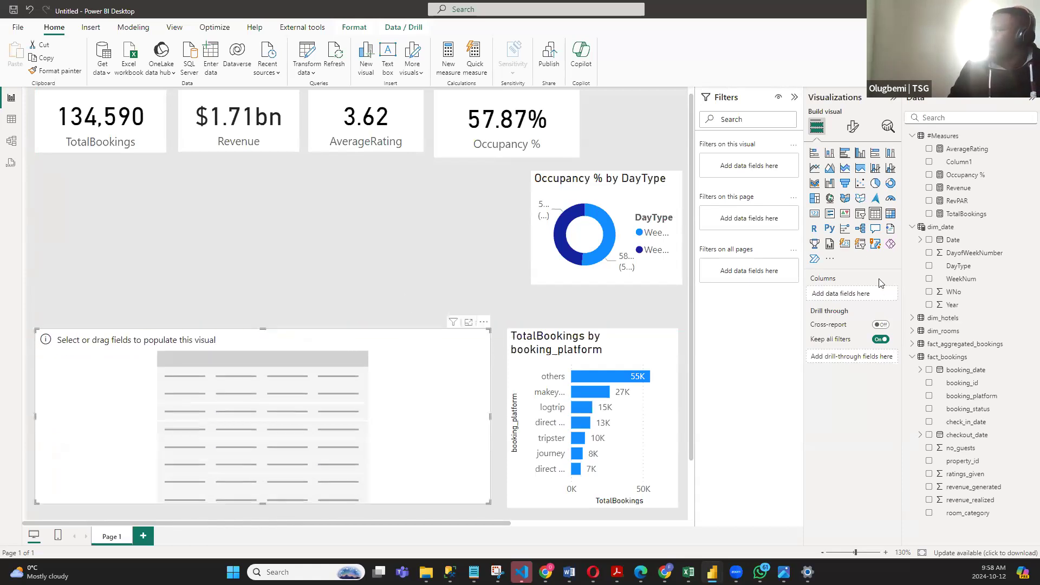
- Add property_id and property_name from dim_hotels to the table and move the table slightly lower
left_click(912, 318)
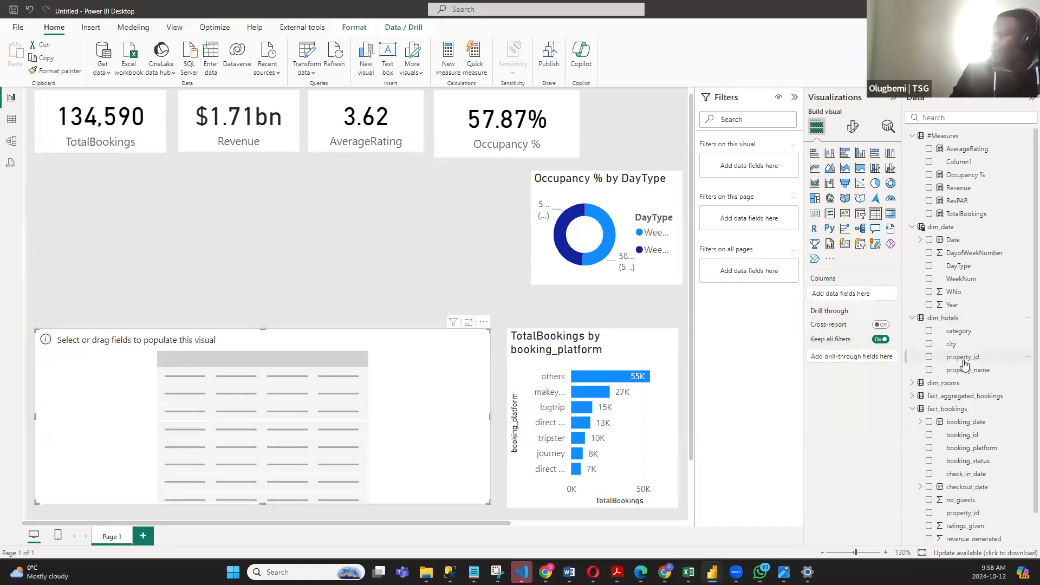
left_click(930, 357)
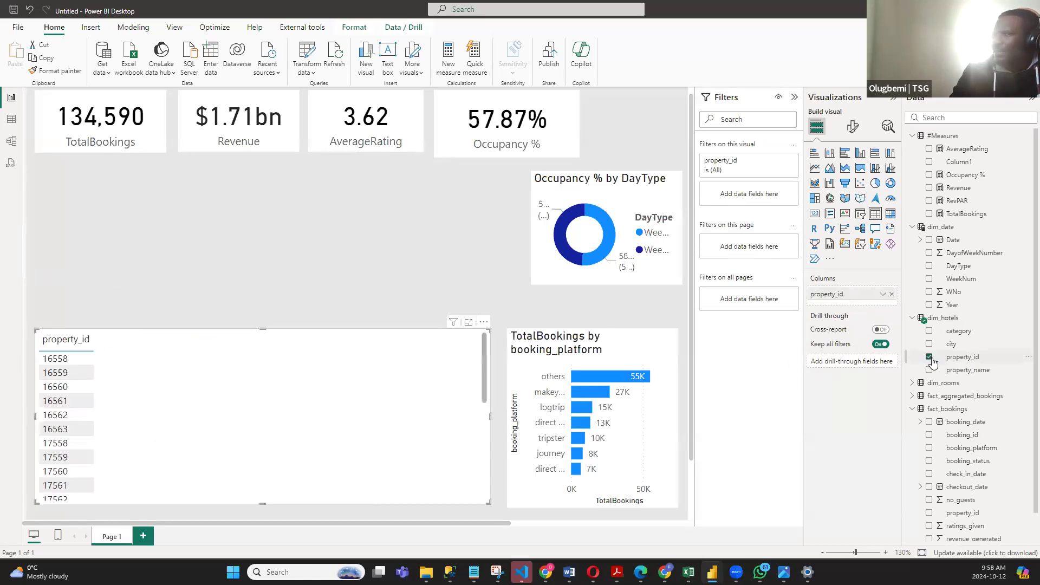
left_click(930, 370)
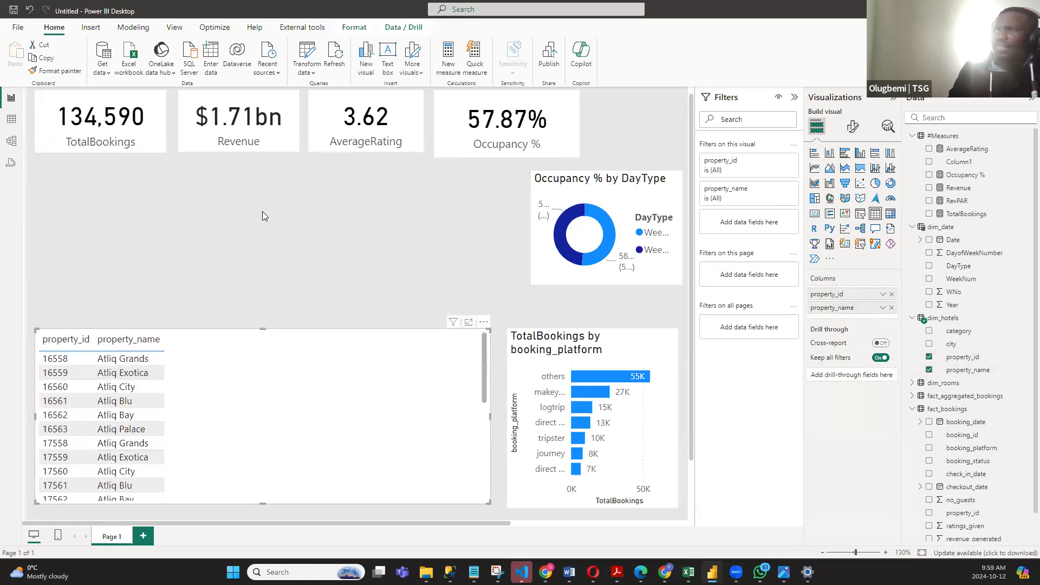
scroll(262, 211, "down", 1)
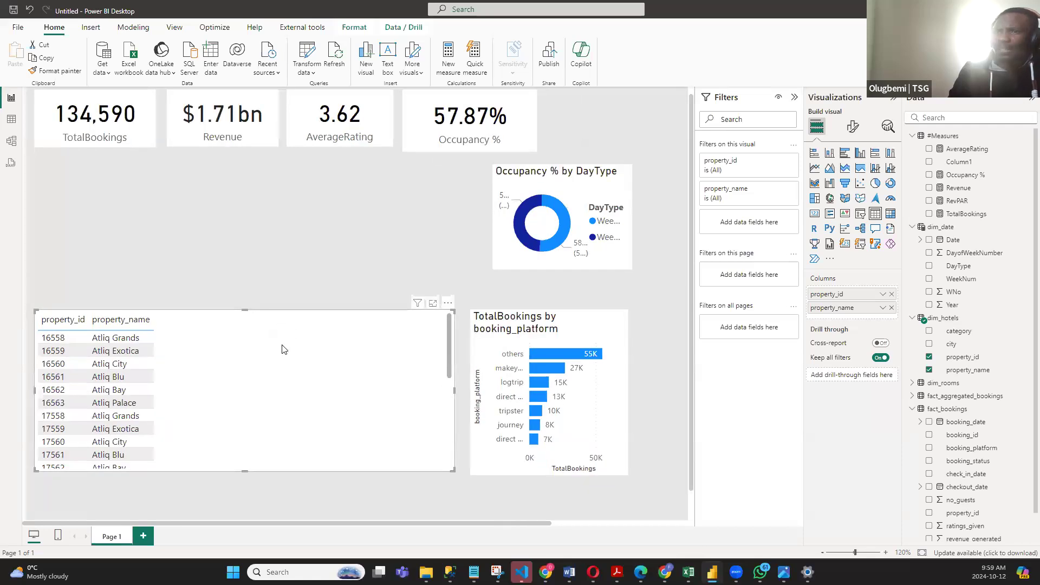
left_click_drag(288, 362, 295, 370)
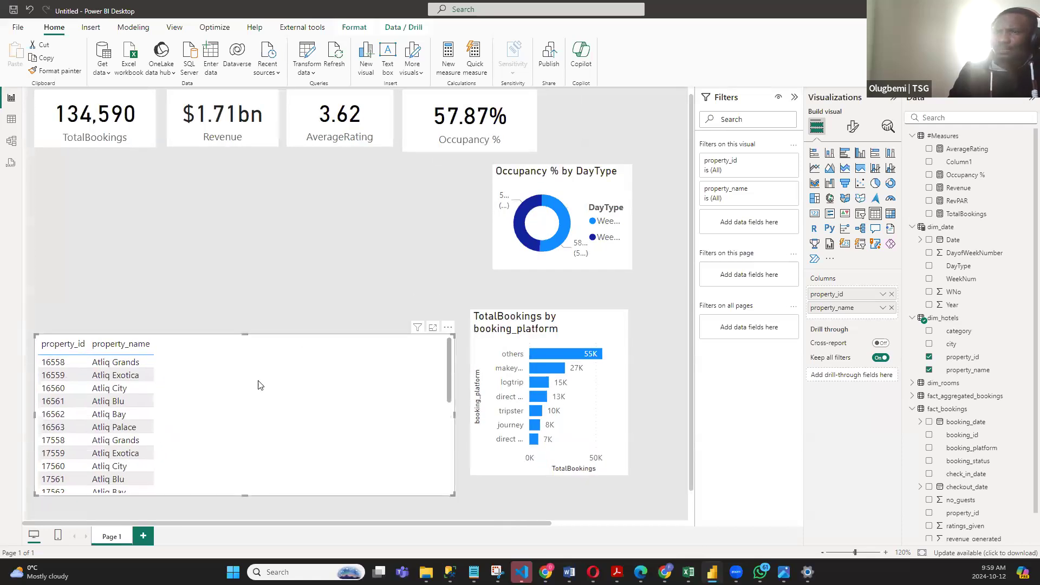
- Add the TotalBookings, Revenue, RevPAR, Occupancy % and AverageRating measures to the property table
left_click(913, 228)
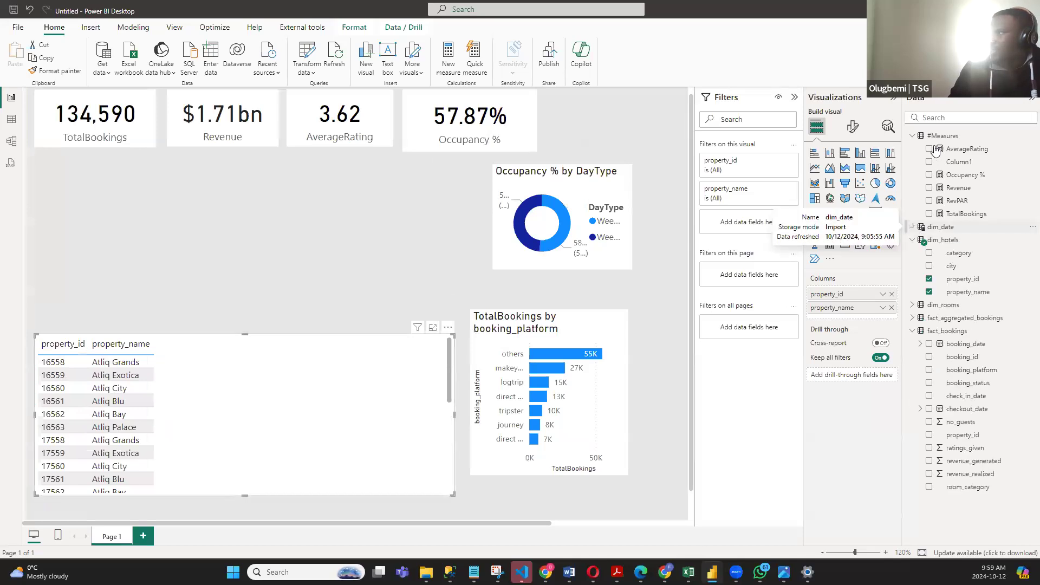
left_click(930, 214)
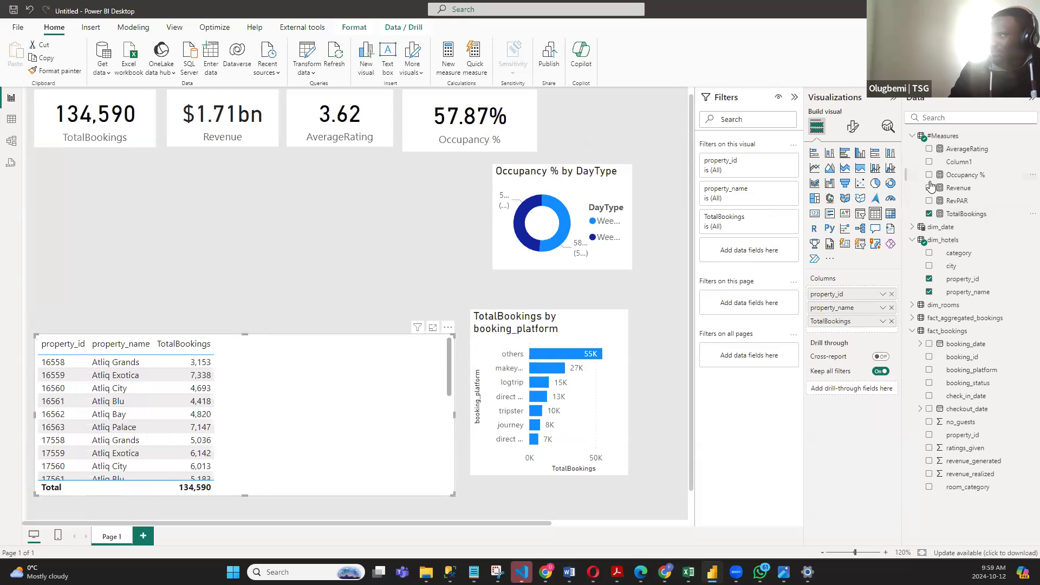
left_click(929, 188)
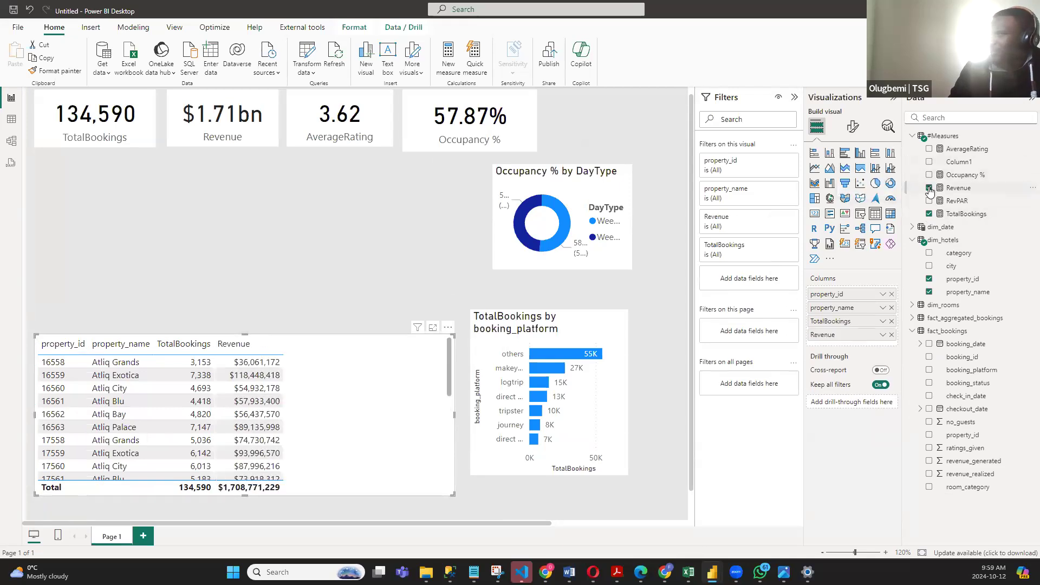
left_click(929, 201)
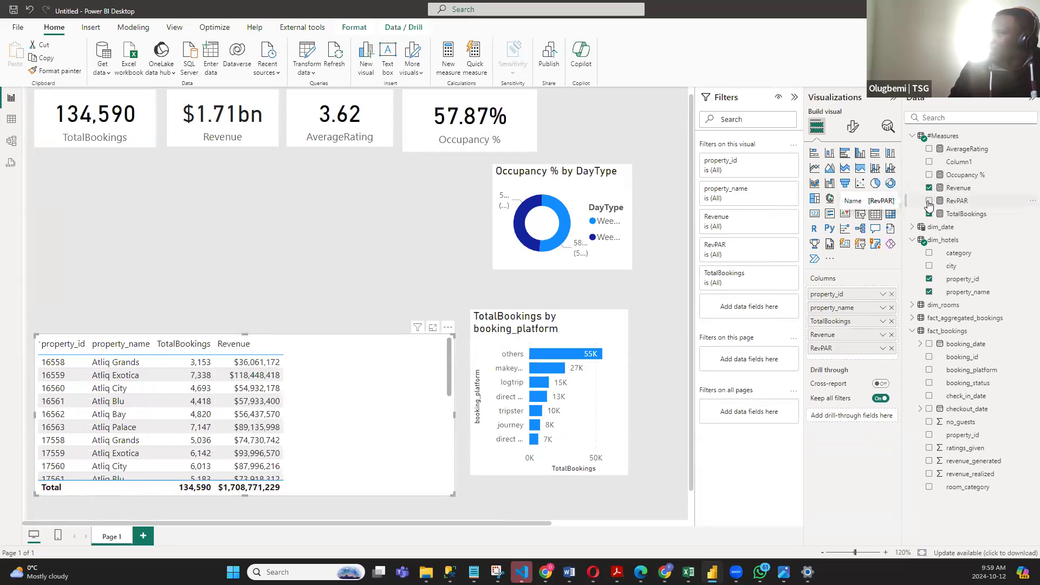
left_click(929, 175)
left_click(930, 149)
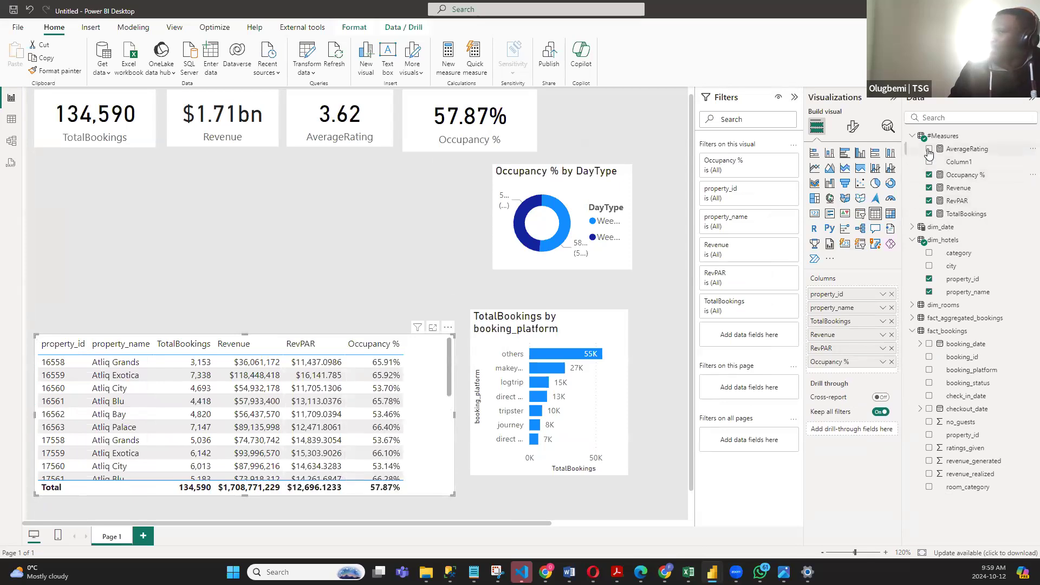
- Move the booking platform bar chart further right and down, and widen the property table to fit the AverageRating column
left_click_drag(602, 337, 646, 350)
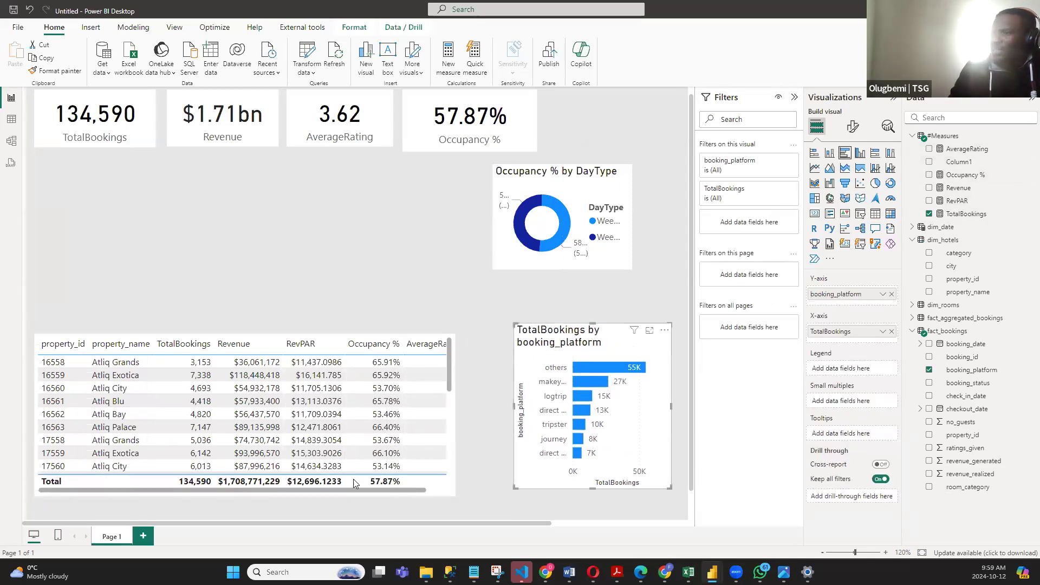
left_click(450, 420)
left_click_drag(454, 415, 471, 341)
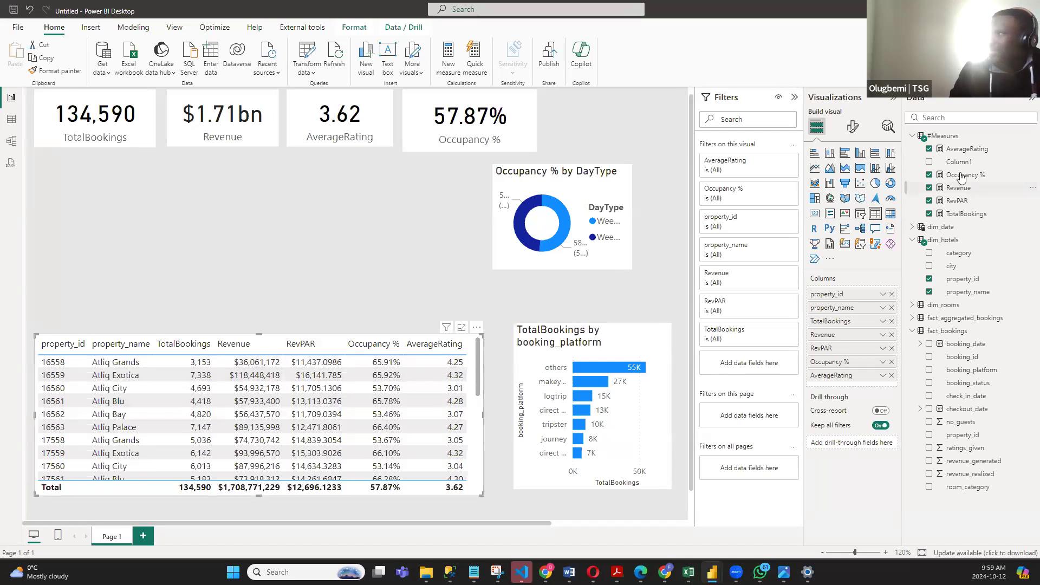
- Format the RevPAR measure with 0 decimal places and narrow the property table to fit its columns
left_click(957, 201)
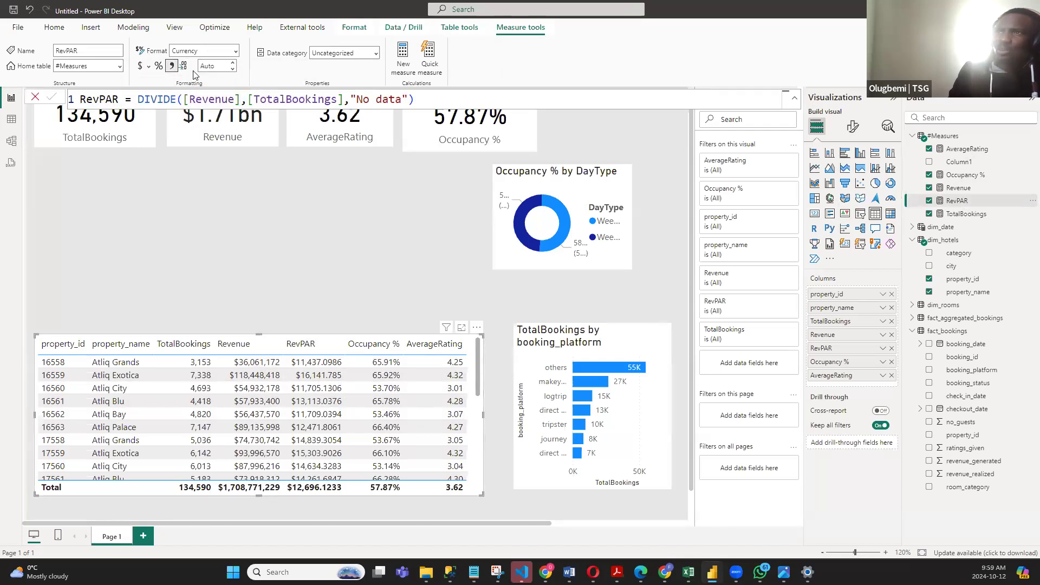
left_click(217, 65)
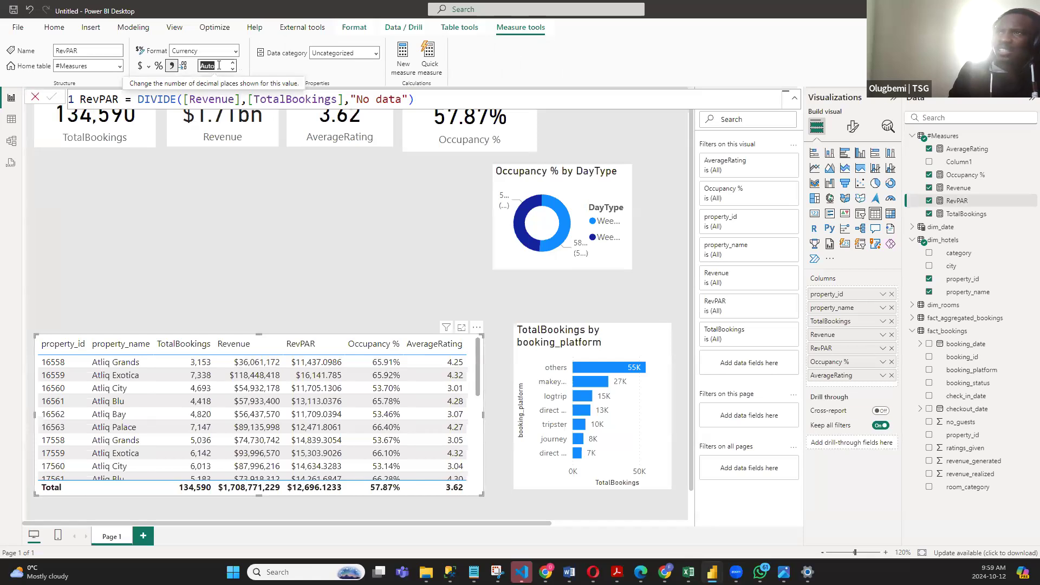
type("2")
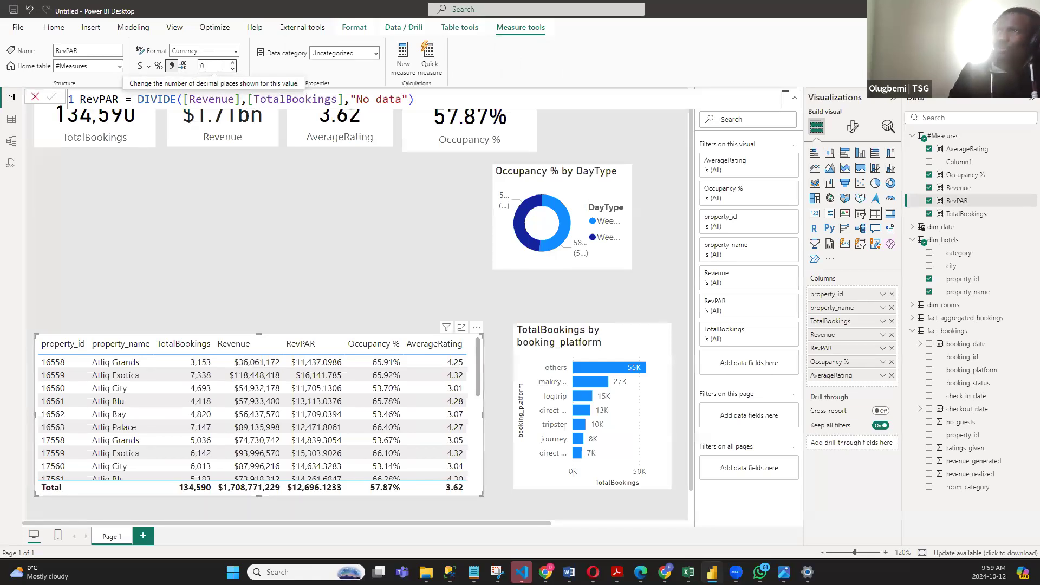
left_click(255, 71)
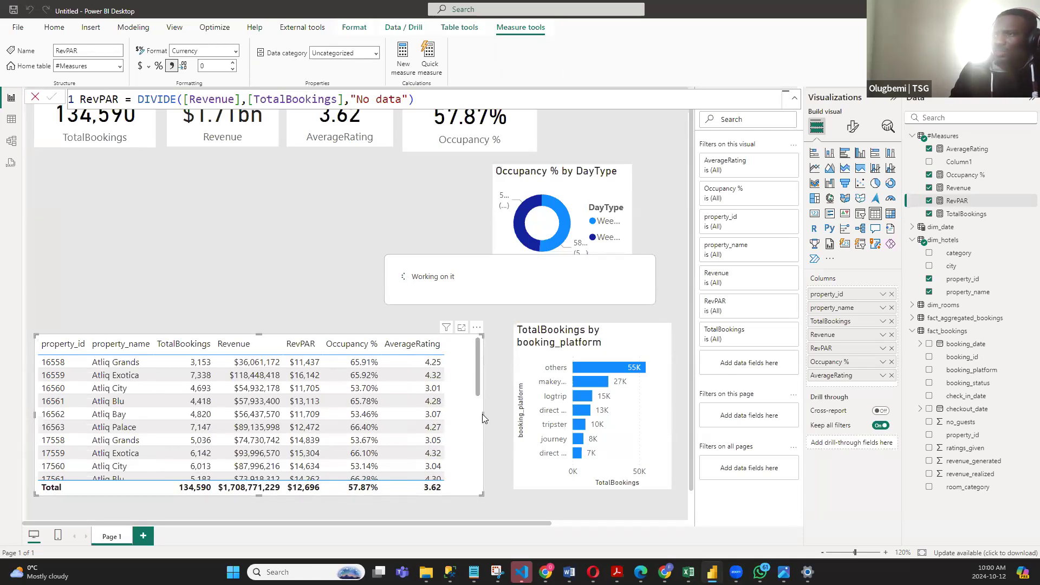
left_click_drag(482, 414, 463, 414)
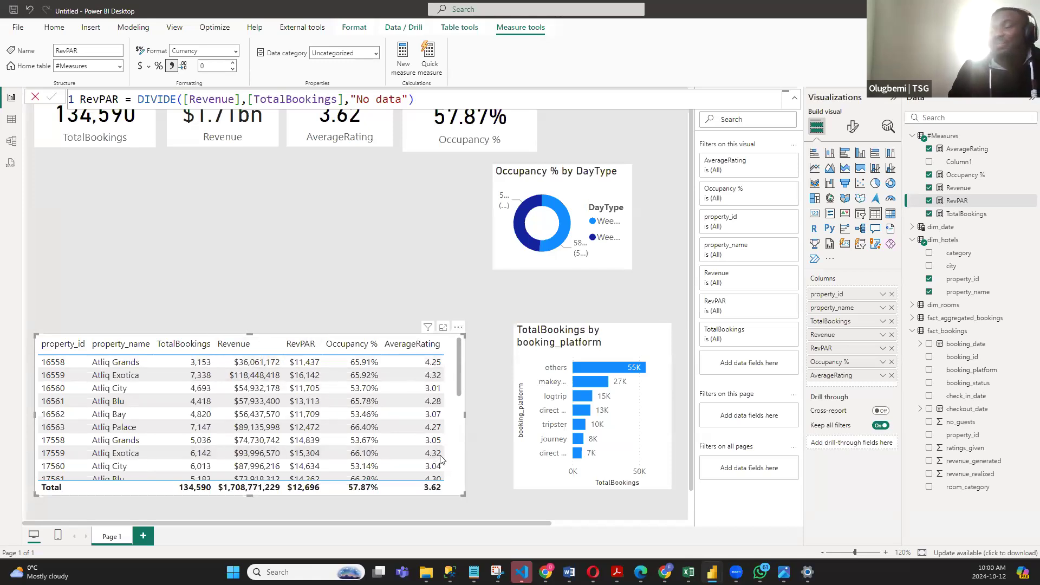
mouse_move(463, 491)
left_mouse_down()
mouse_move(500, 505)
mouse_move(454, 493)
left_mouse_up()
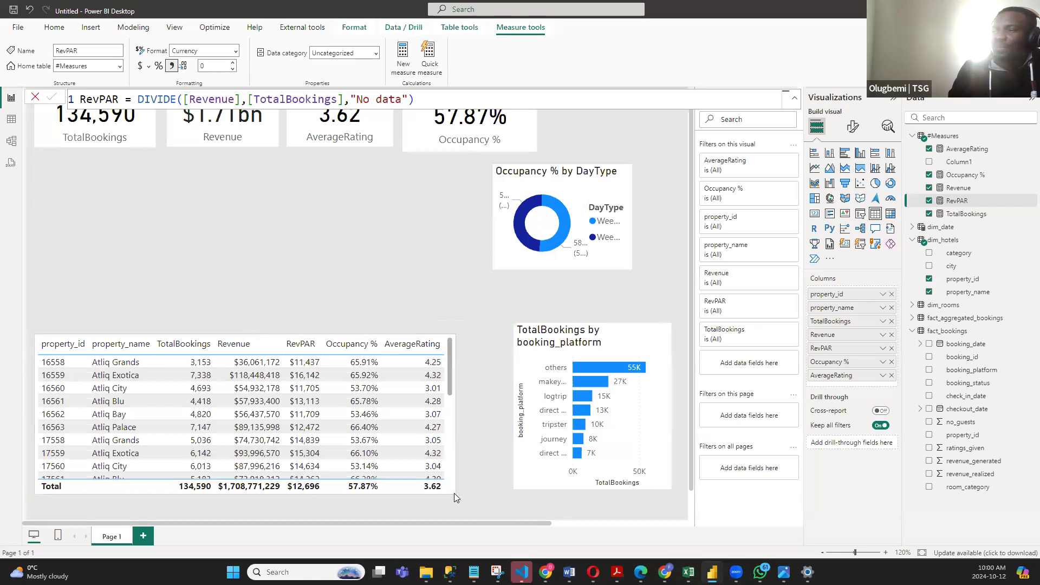
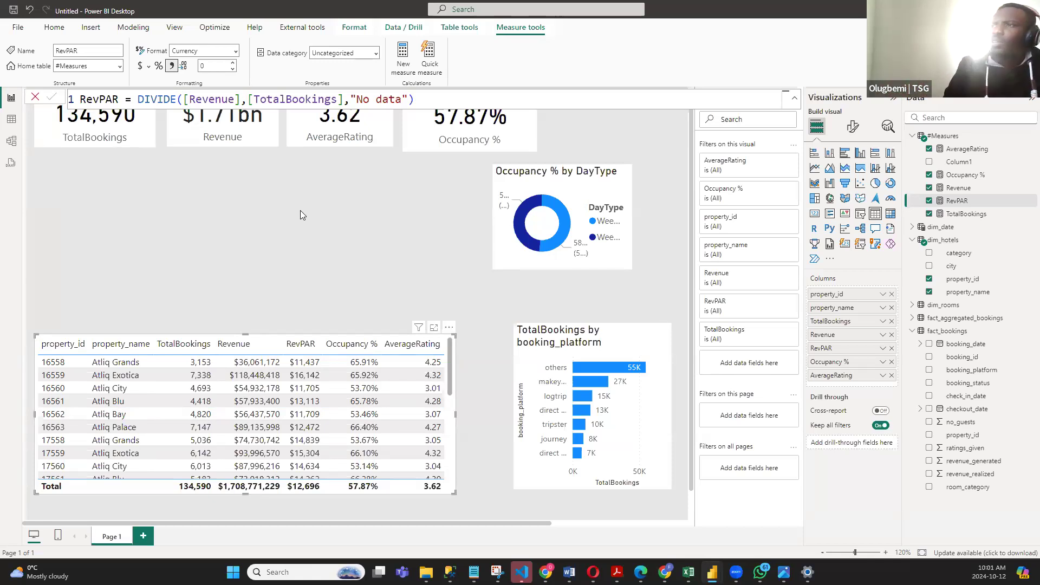
- Insert a line chart of TotalBookings by WeekNum, sized to fill the space between the cards and the property table
left_click(298, 203)
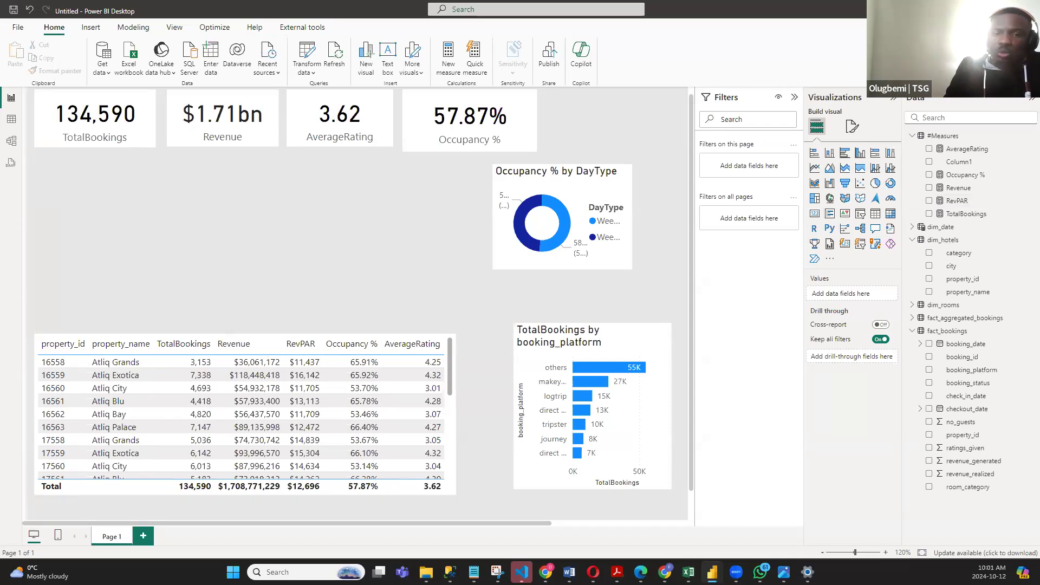
left_click(815, 168)
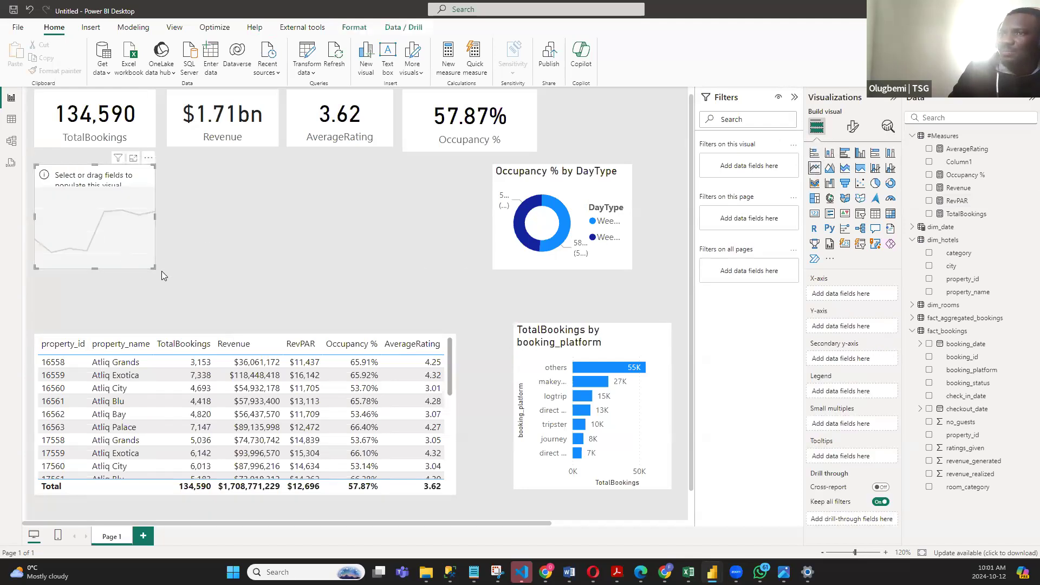
left_click_drag(154, 267, 455, 321)
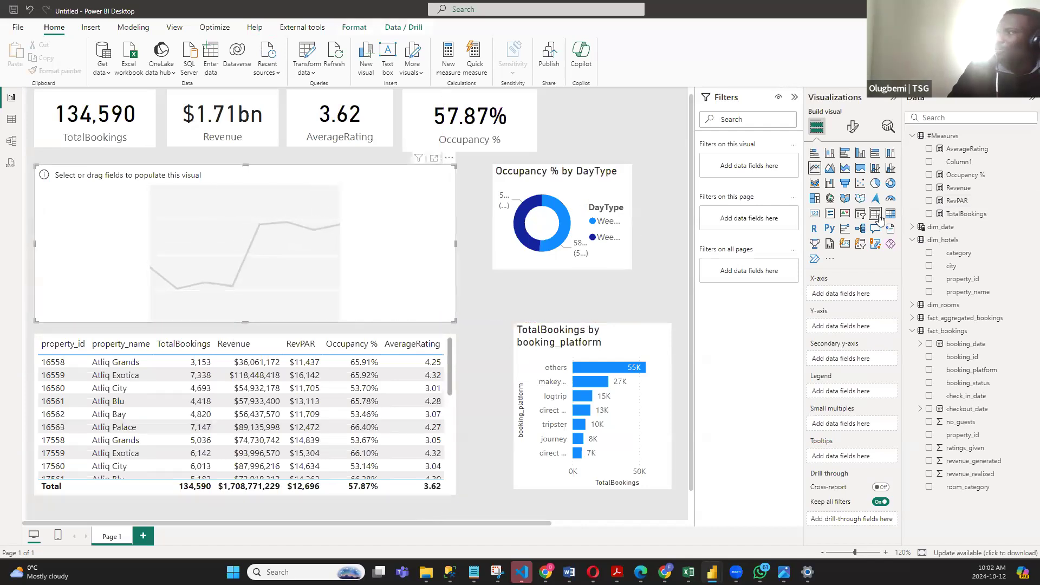
left_click(929, 214)
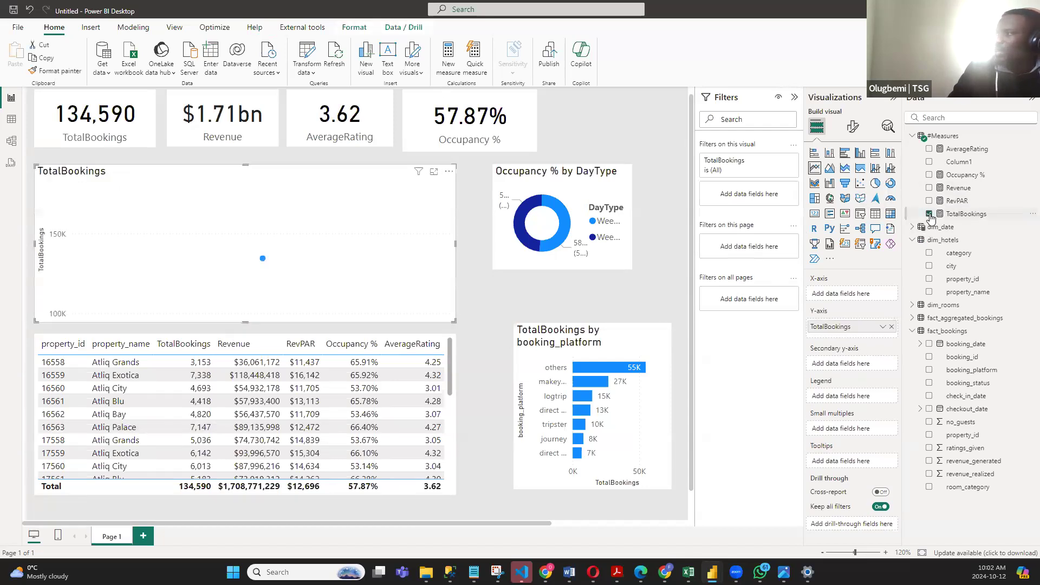
left_click(912, 228)
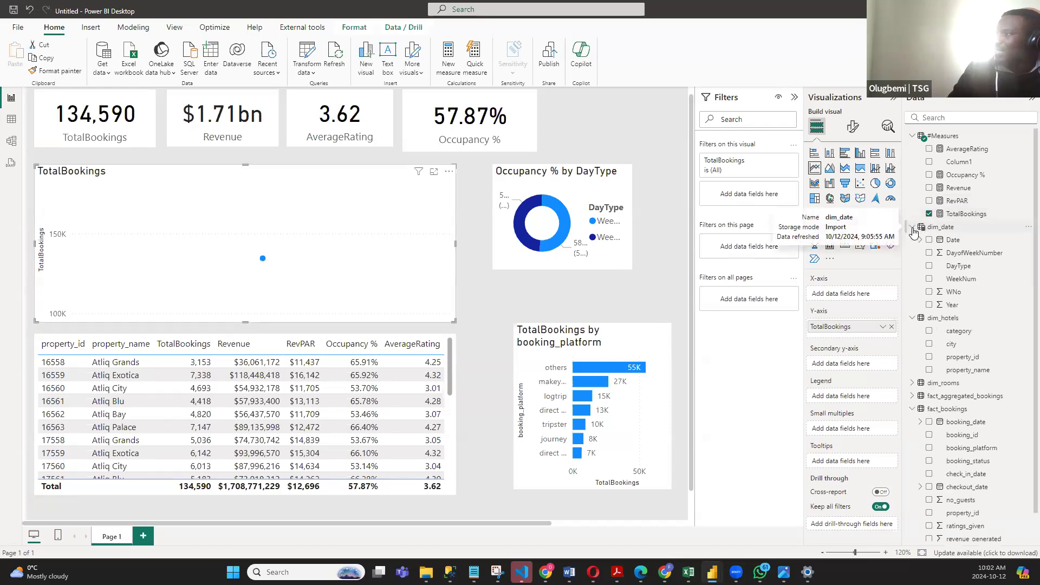
left_click(928, 279)
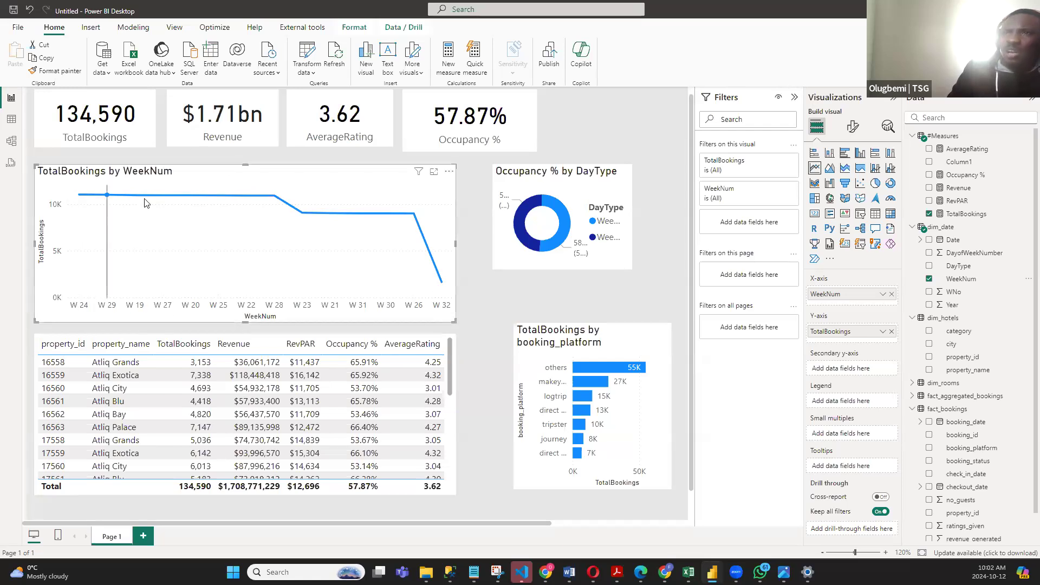
- Sort the line chart's axis by WeekNum in ascending order
left_click(450, 173)
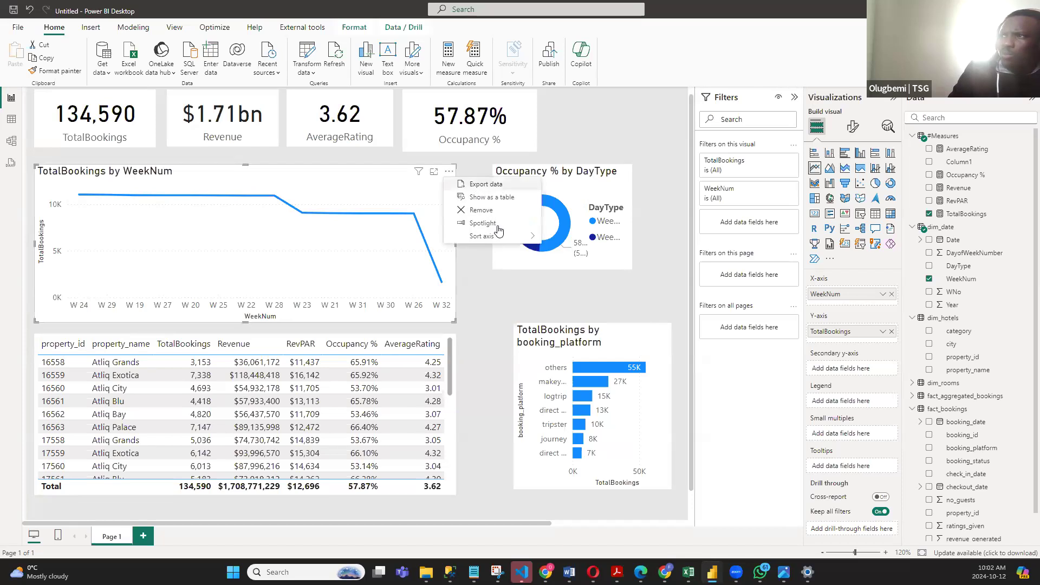
mouse_move(512, 238)
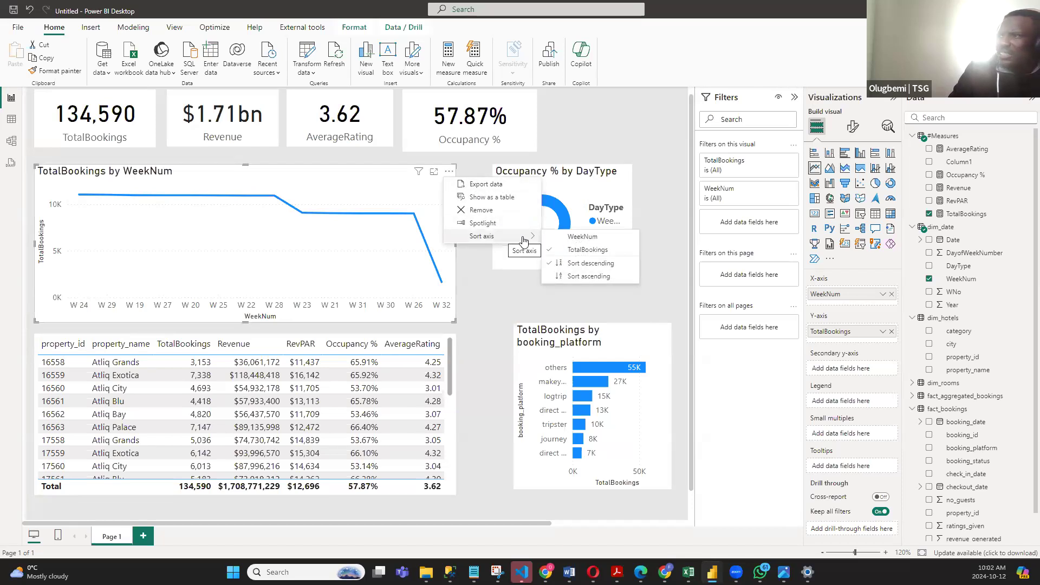
left_click(485, 311)
scroll(483, 301, "up", 2, "ctrl")
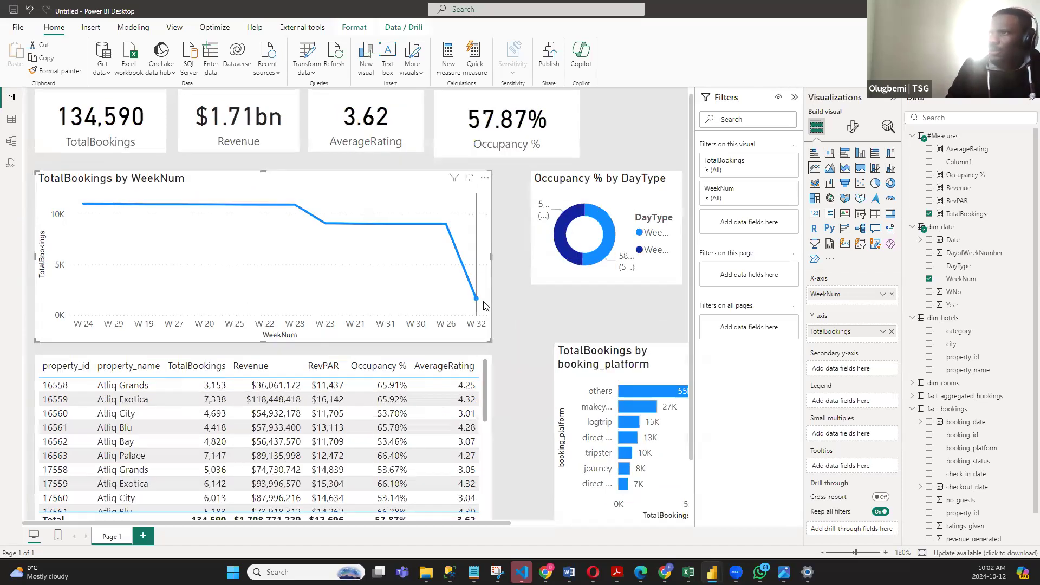
scroll(345, 203, "up", 2, "ctrl")
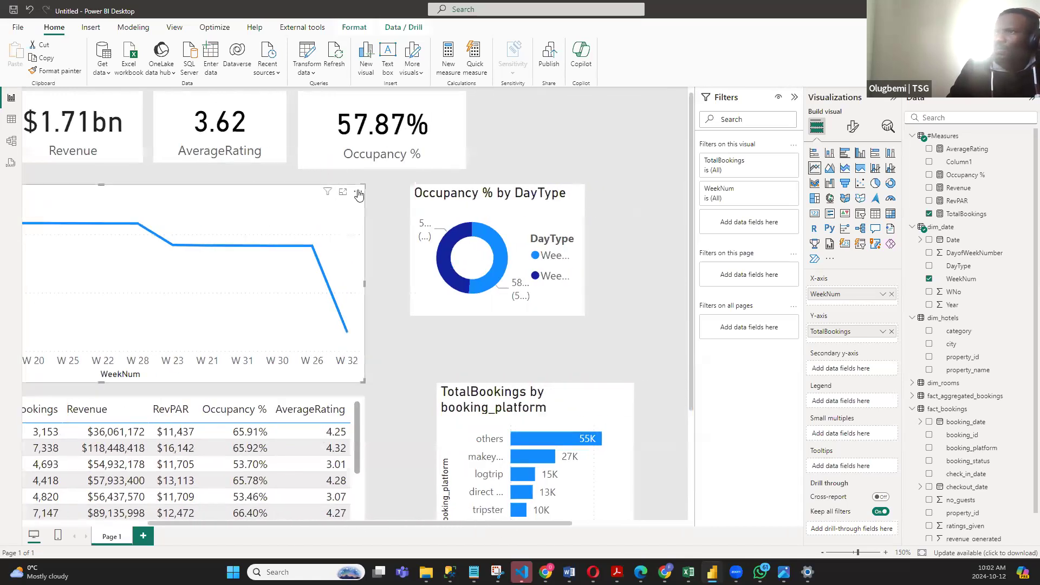
left_click(358, 191)
mouse_move(429, 262)
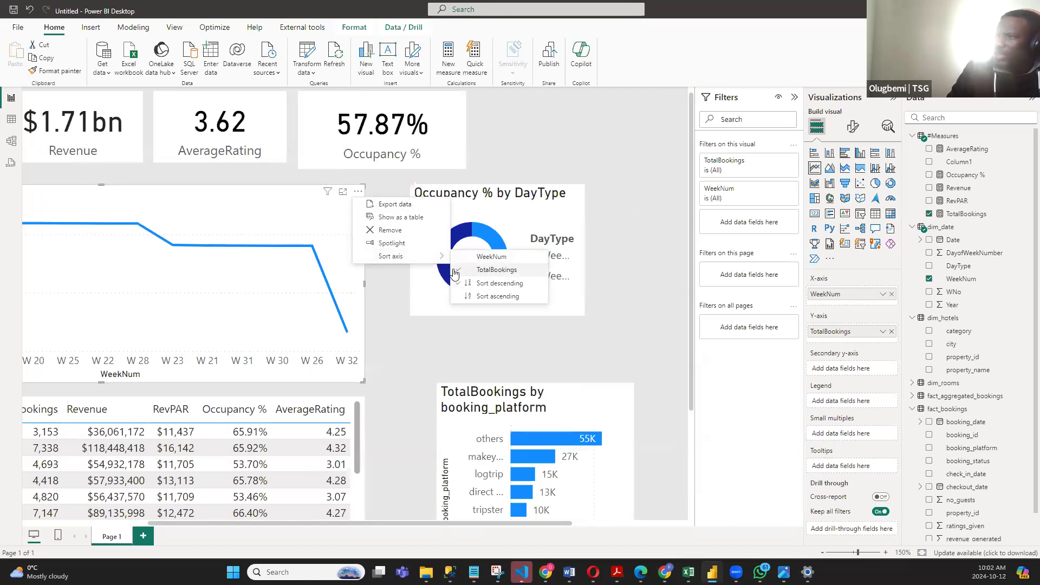
left_click(500, 258)
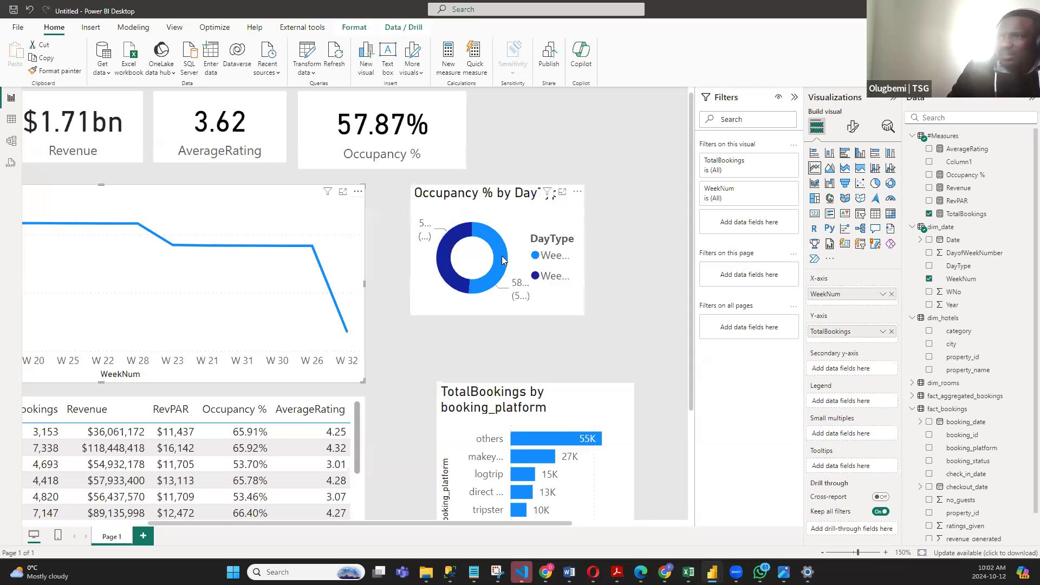
left_click_drag(365, 522, 239, 522)
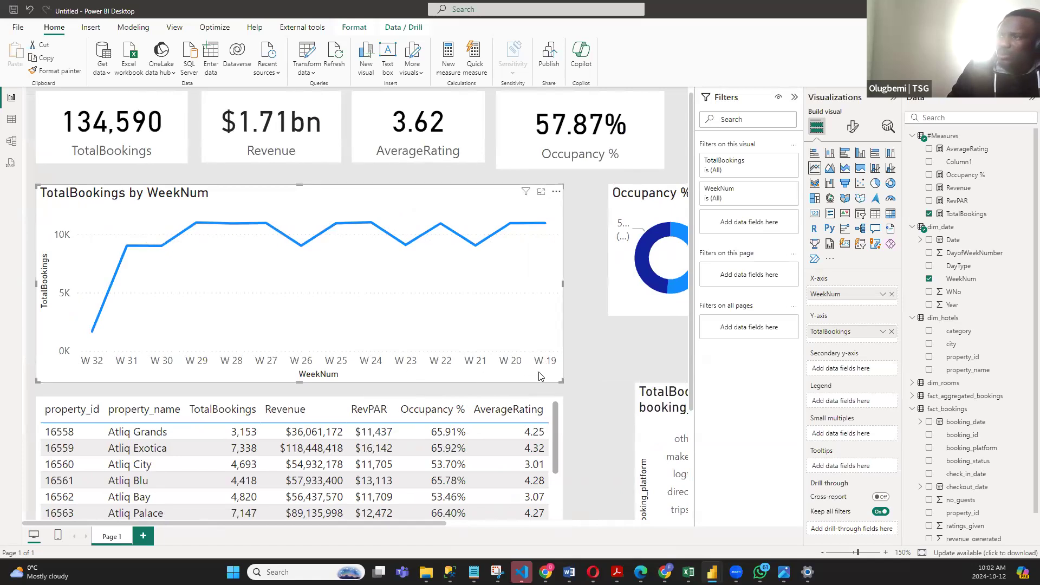
left_click(556, 193)
mouse_move(601, 257)
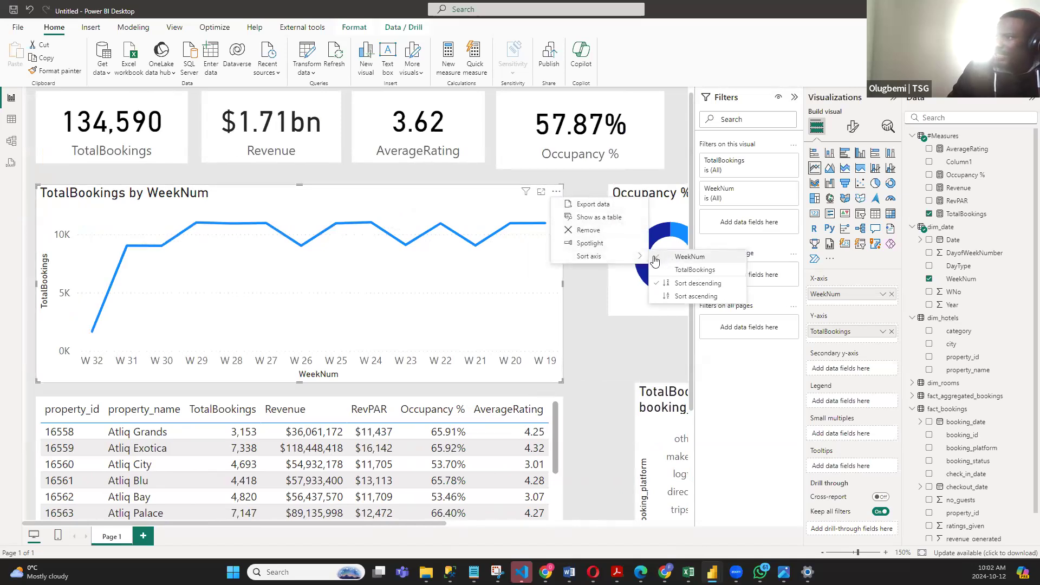
left_click(707, 297)
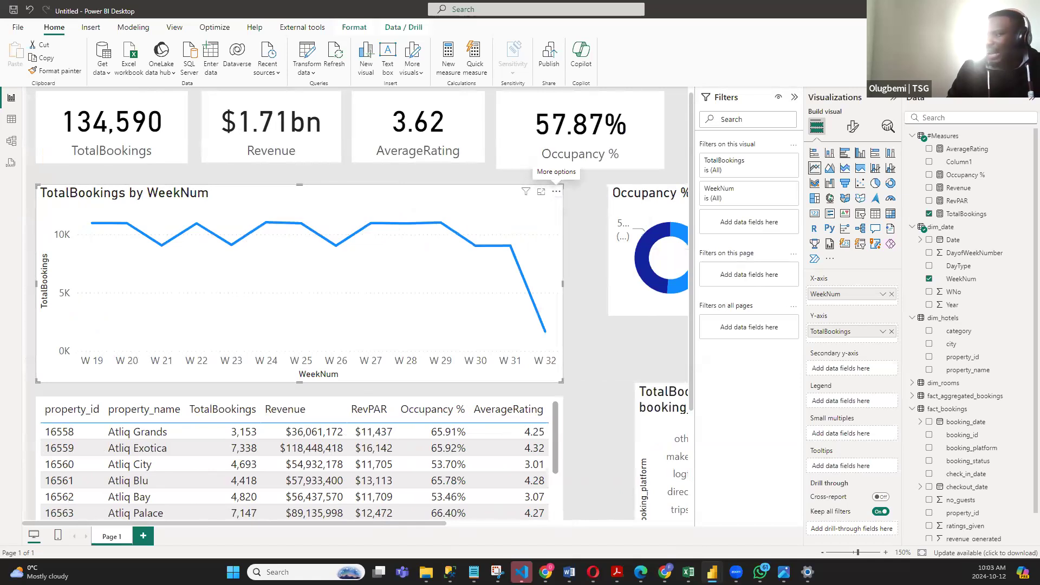
- Fit the report page to the window and add a blank second page
left_click(921, 553)
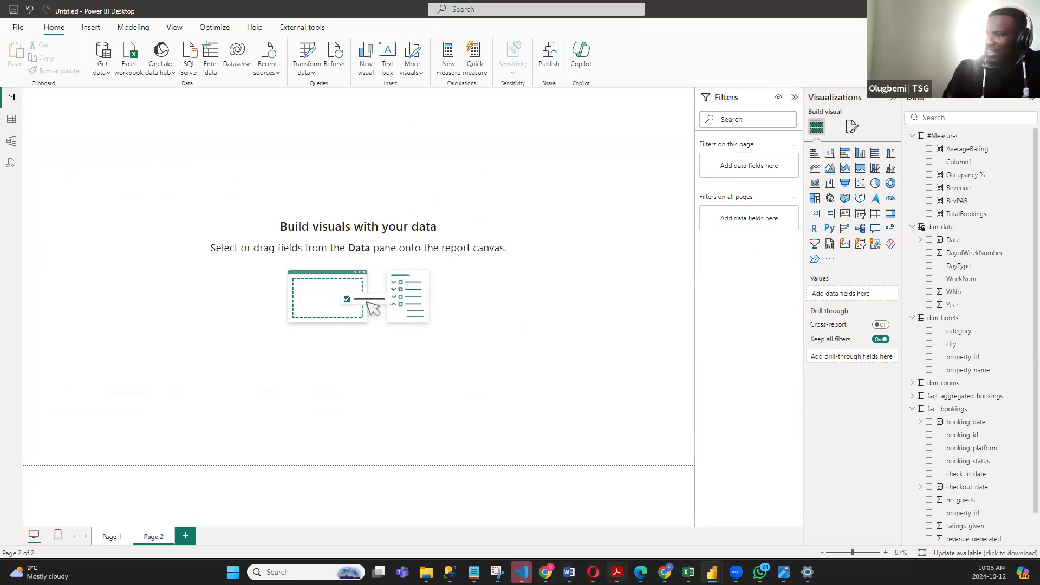
- Switch to the Opera browser and search the web for "Color pallete for Navy Blue"
mouse_move(594, 572)
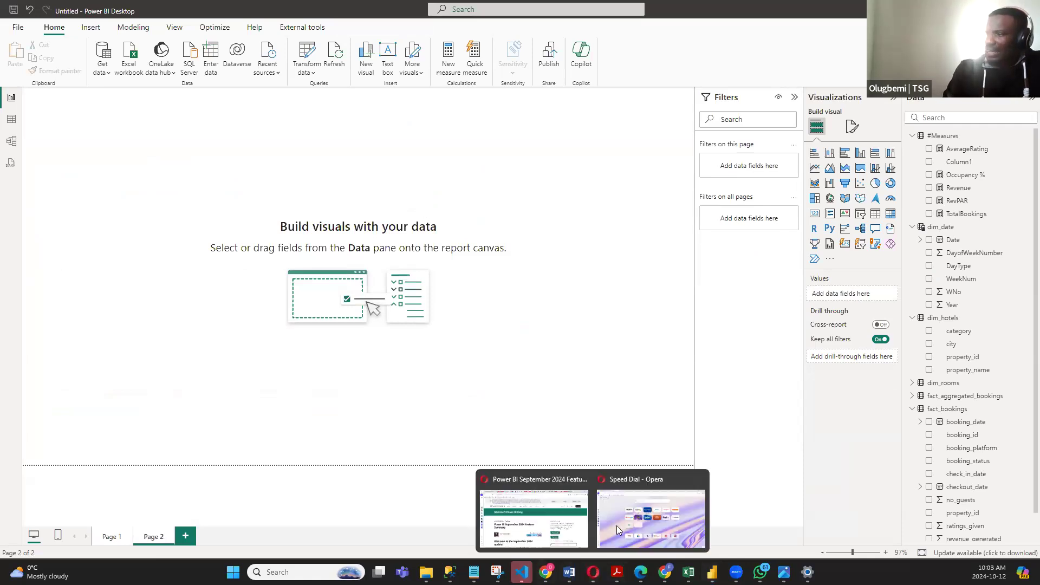
left_click(654, 516)
left_click(119, 34)
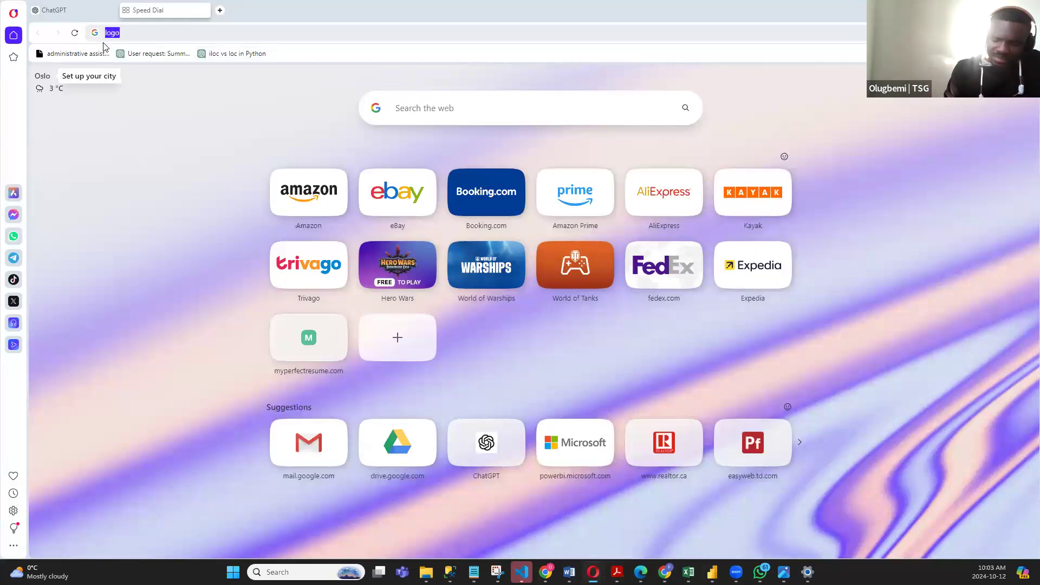
type("Color pallete for Navy Blue")
key("Return")
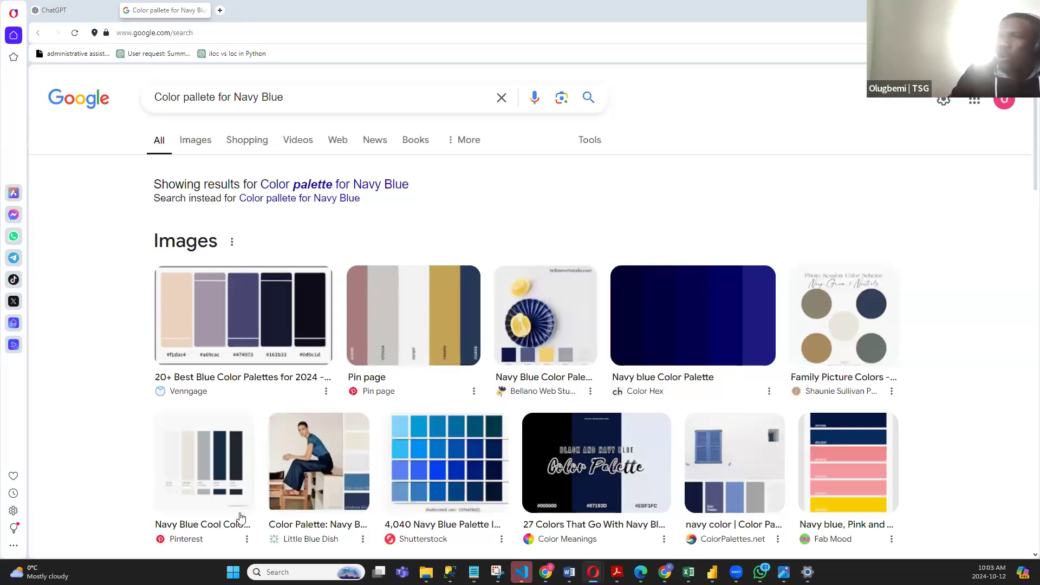
- Preview the Venngage blue palette and the Navy Blue Cool Colour Palette among the image results to compare their colours
scroll(222, 254, "down", 1)
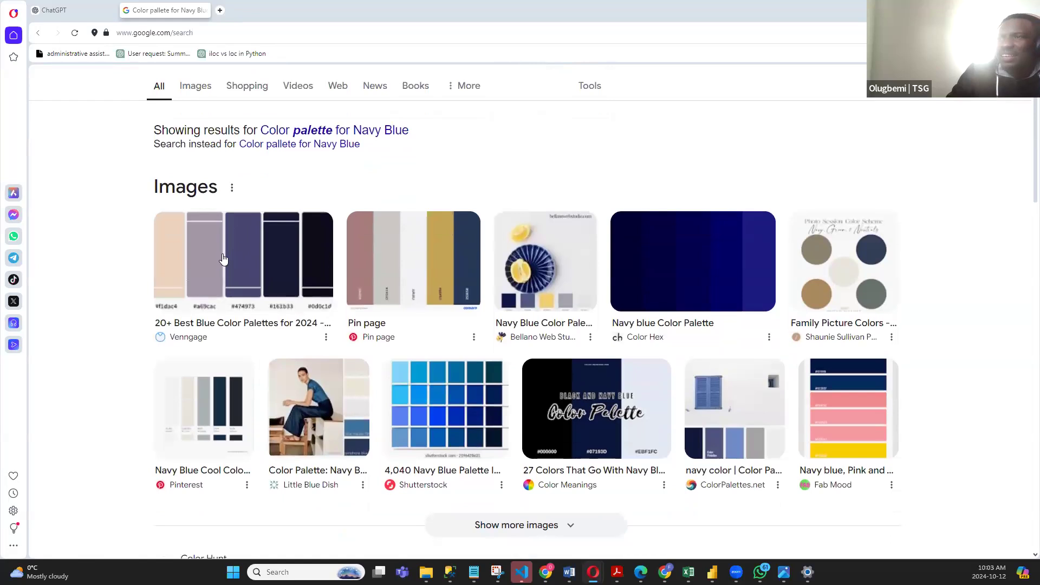
left_click(220, 252)
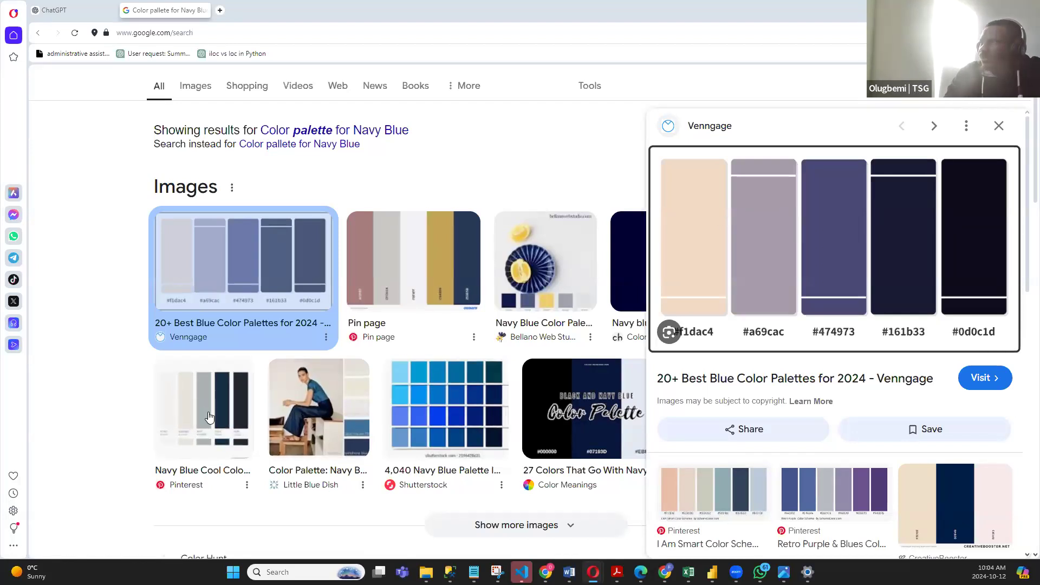
left_click(228, 406)
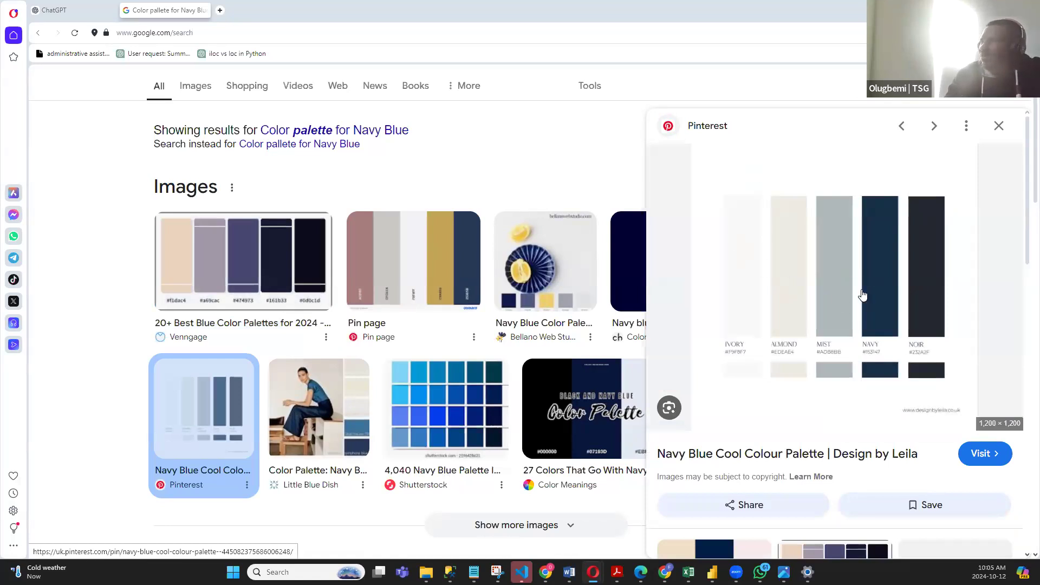
scroll(867, 265, "up", 2)
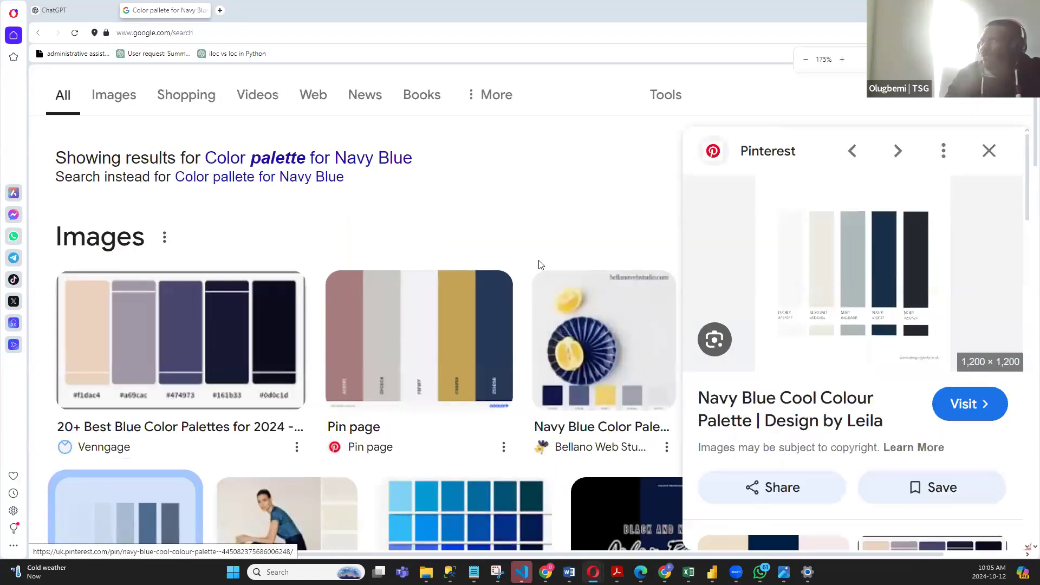
scroll(805, 243, "down", 2)
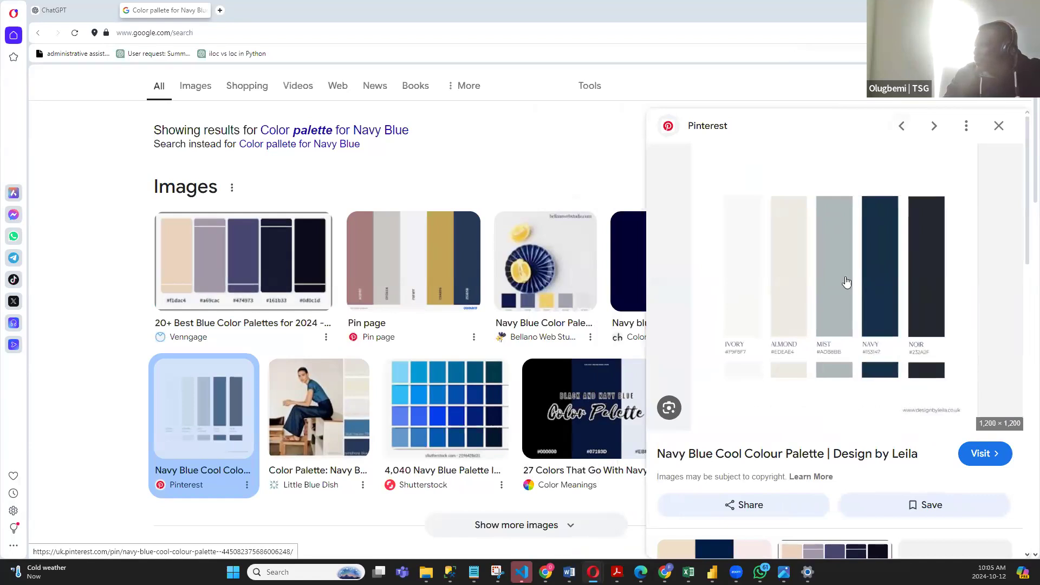
- Open the Navy Blue Cool Colour Palette on Pinterest, enlarge it to examine its hex codes, and return to Power BI
left_click(826, 233)
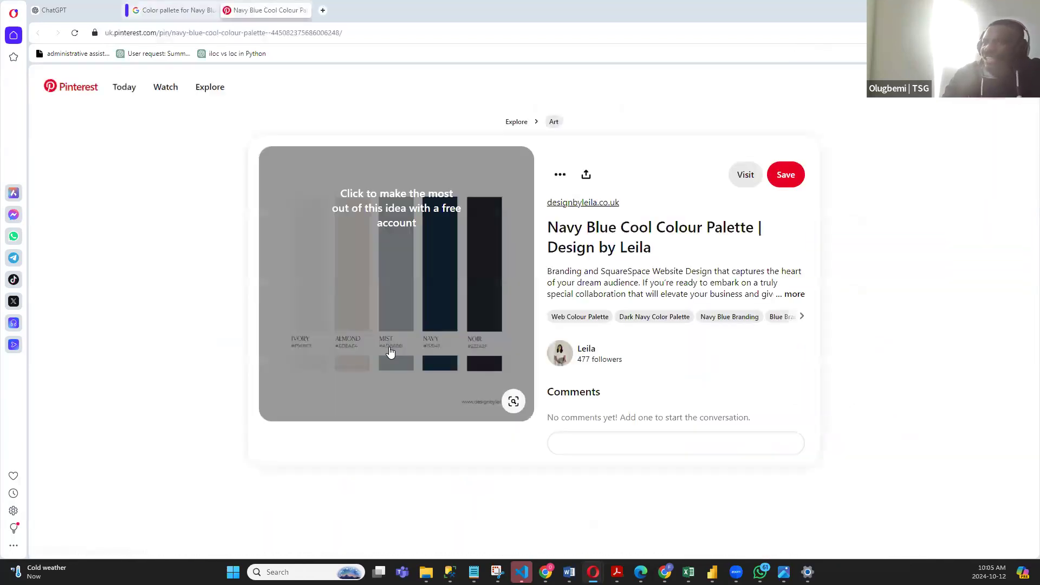
key("ctrl+plus")
key("ctrl+plus")
key("ctrl+plus")
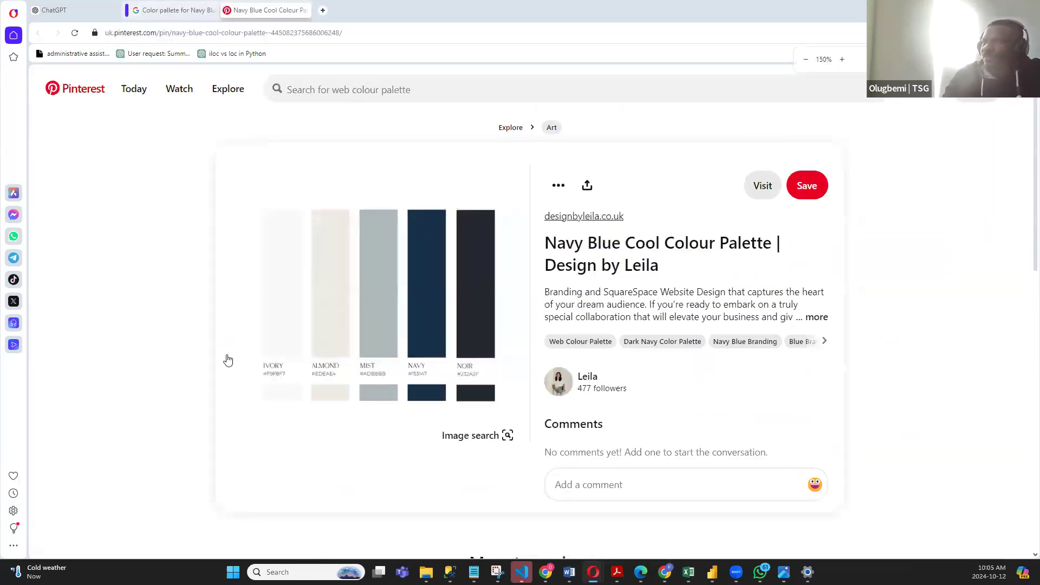
scroll(508, 317, "down", 3)
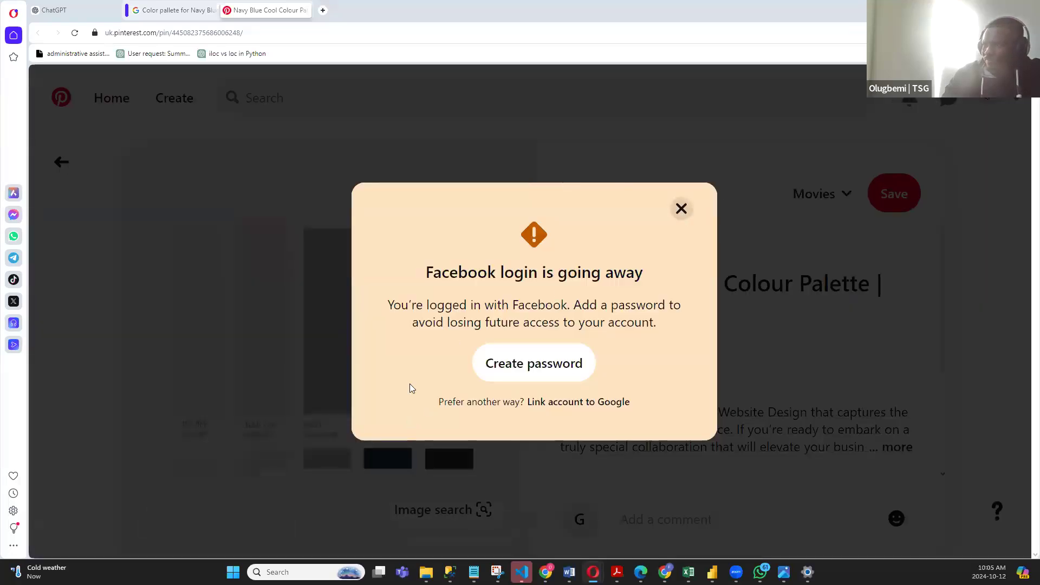
left_click(681, 209)
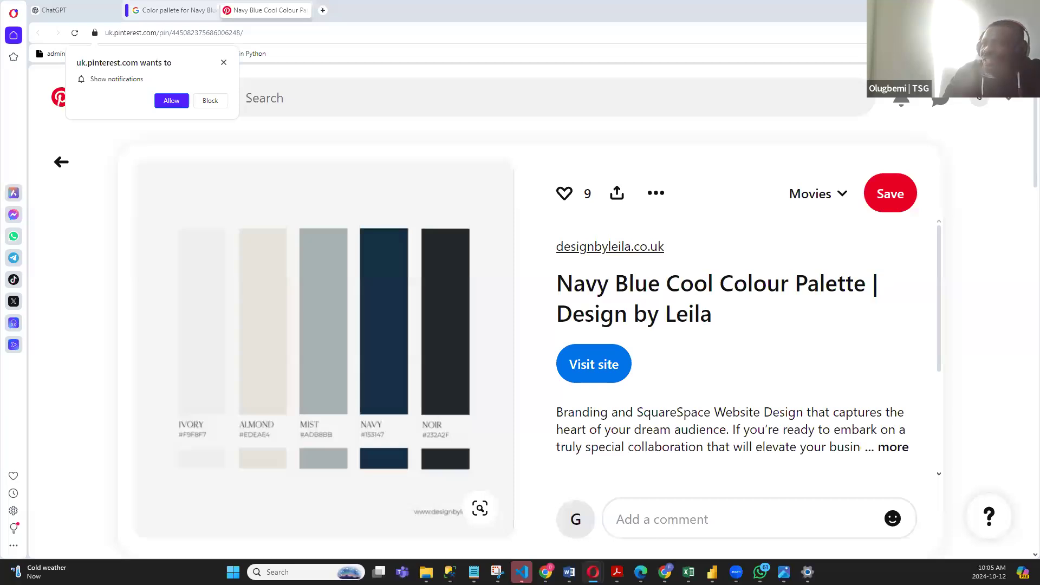
left_click(977, 8)
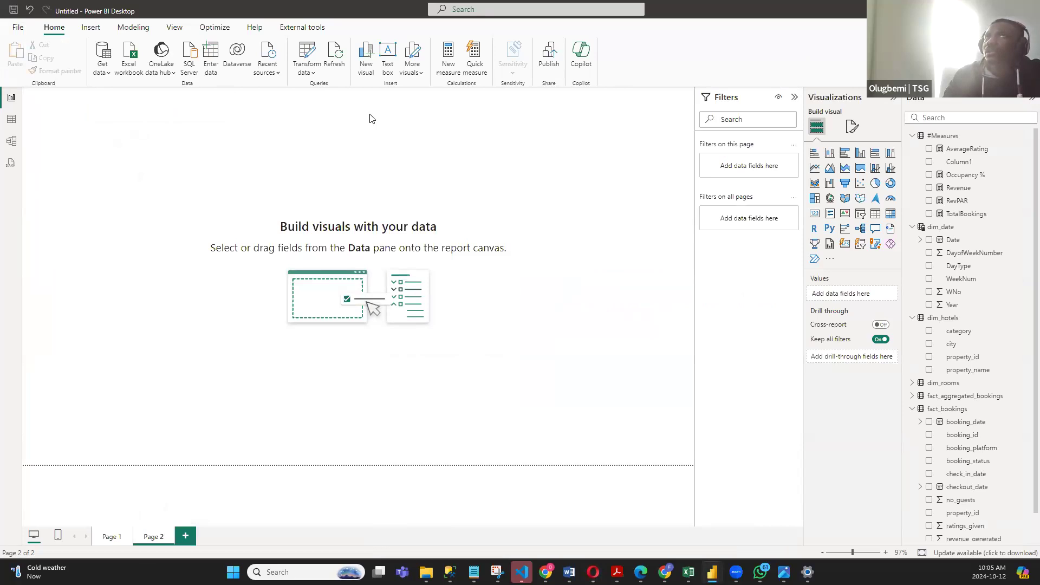
left_click(91, 27)
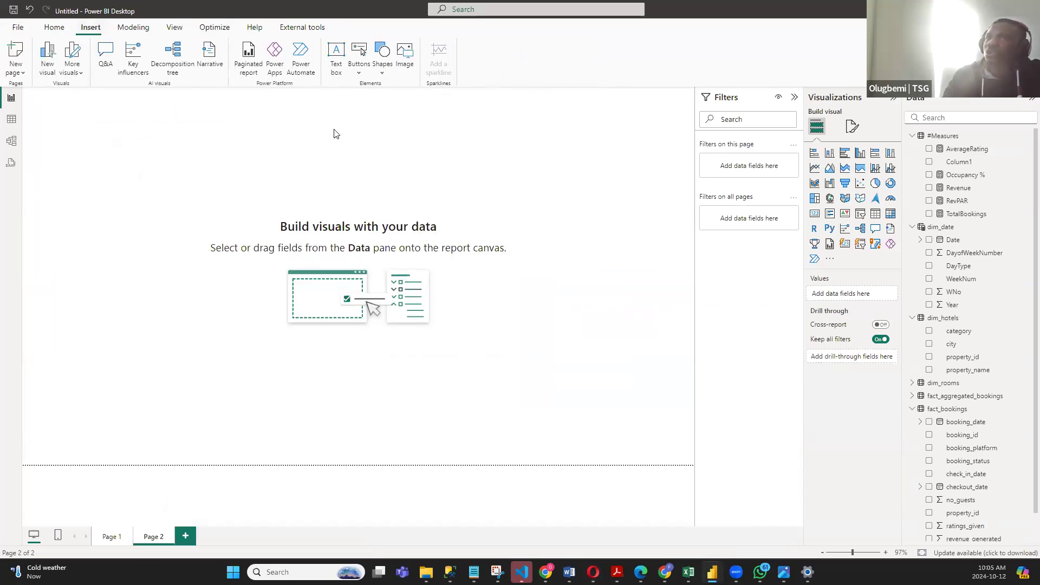
left_click(383, 54)
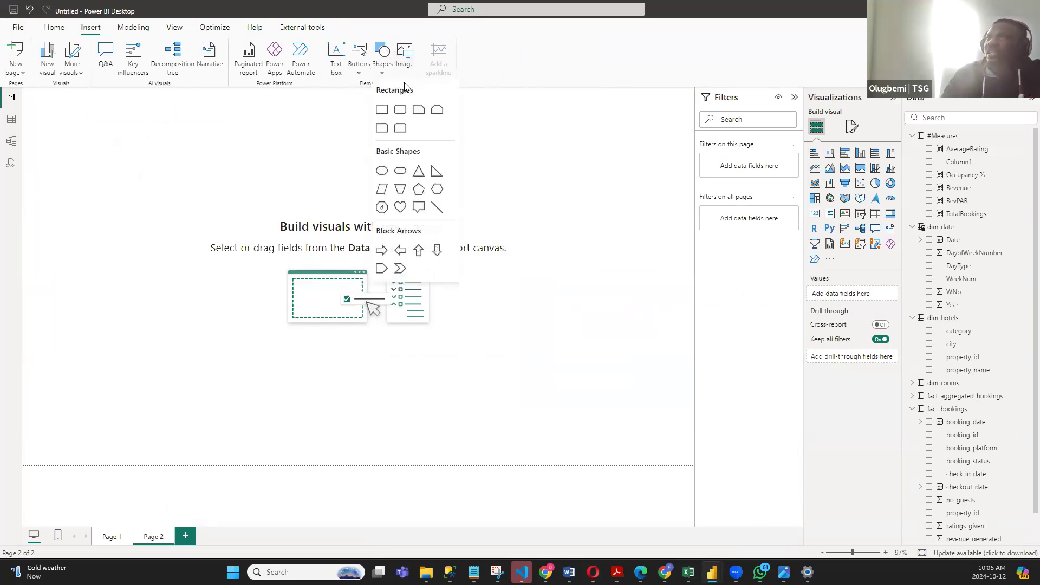
left_click(375, 113)
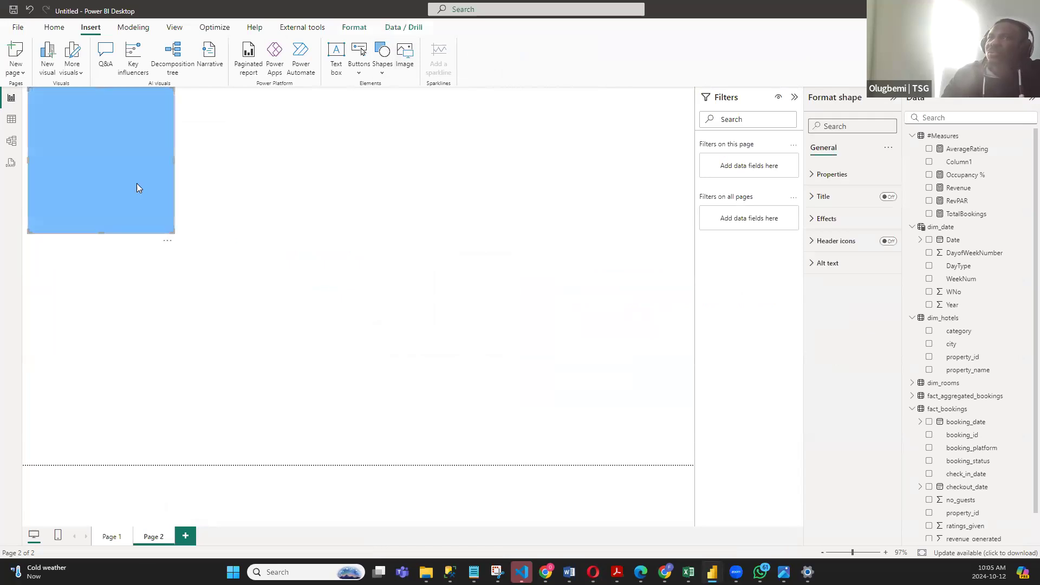
mouse_move(174, 238)
left_mouse_down()
mouse_move(515, 436)
mouse_move(225, 260)
mouse_move(168, 243)
left_mouse_up()
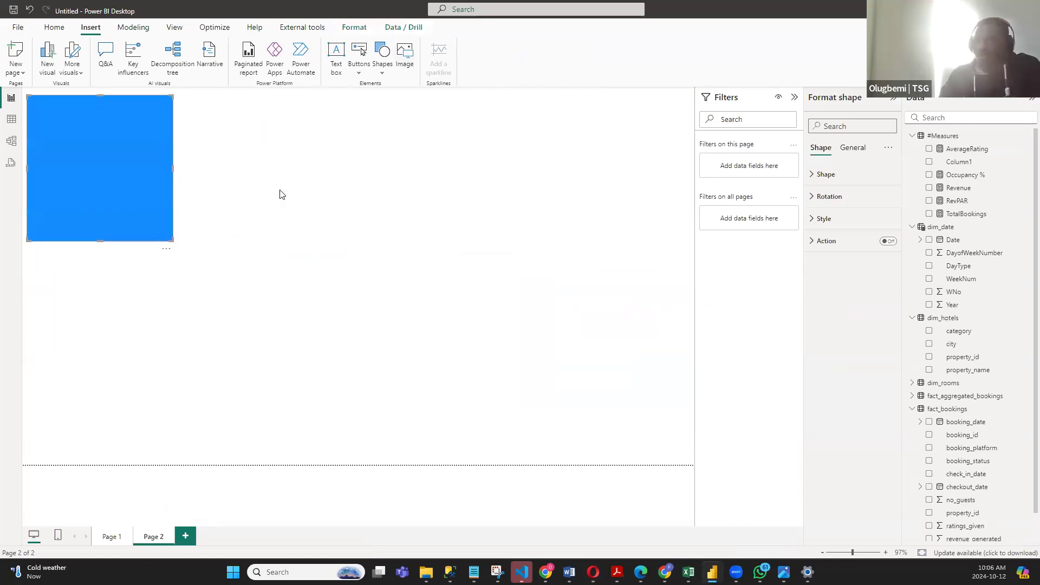
key("Delete")
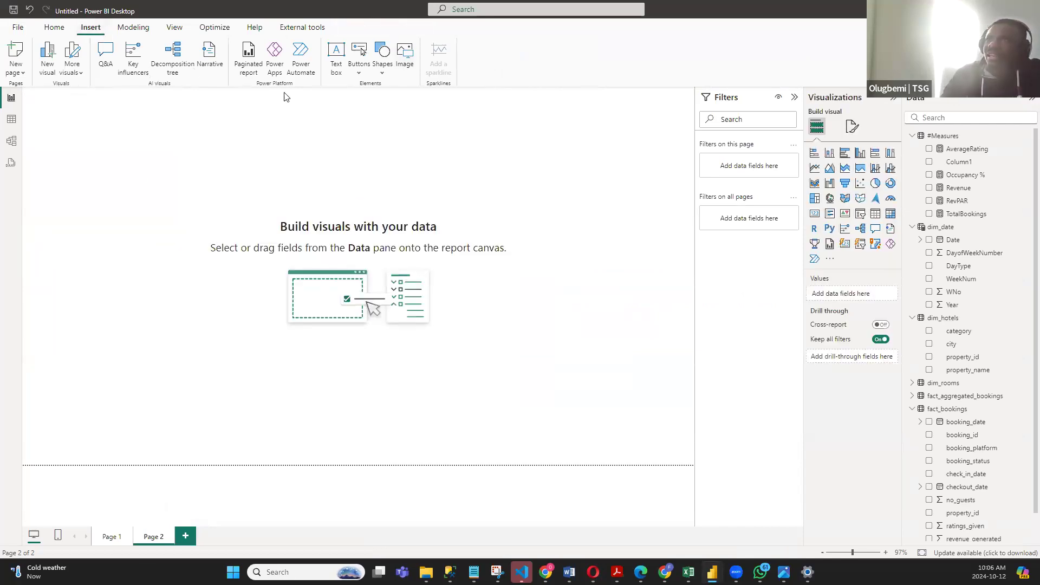
- Insert a rectangle shape on Page 2 and stretch it to cover nearly the whole report canvas
left_click(382, 70)
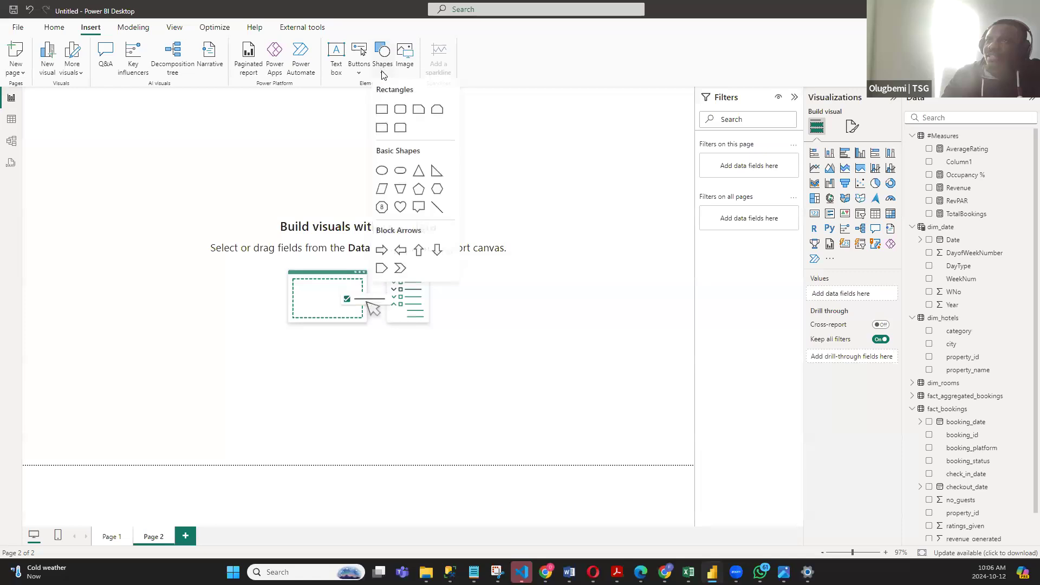
left_click(382, 110)
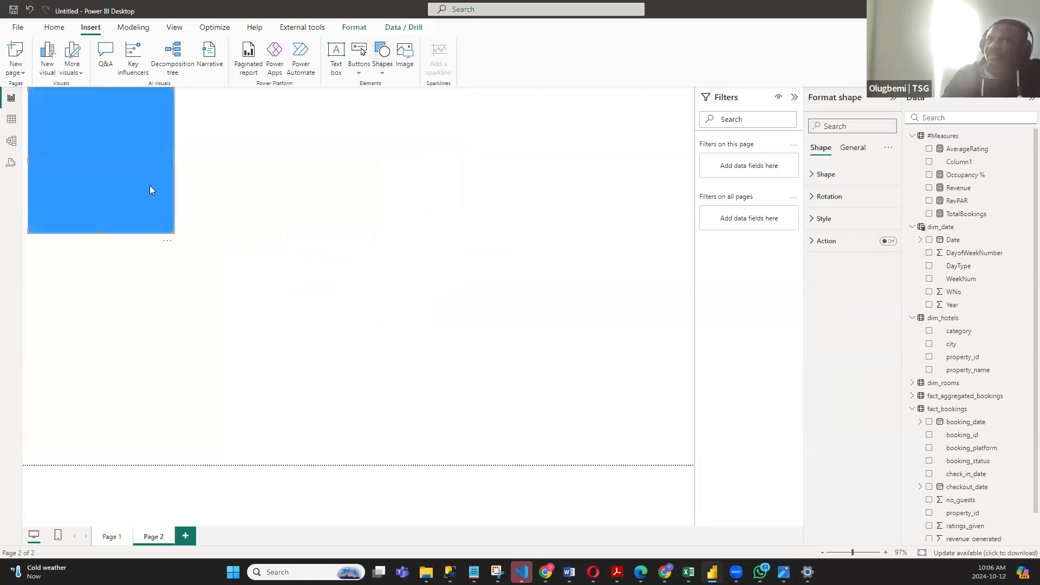
left_click_drag(144, 193, 145, 193)
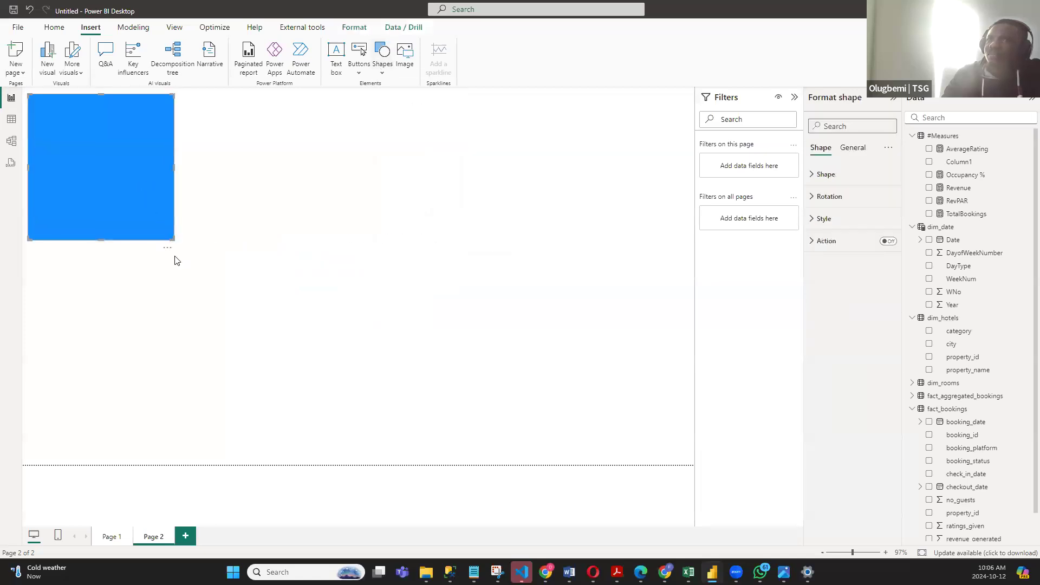
left_click_drag(170, 237, 687, 457)
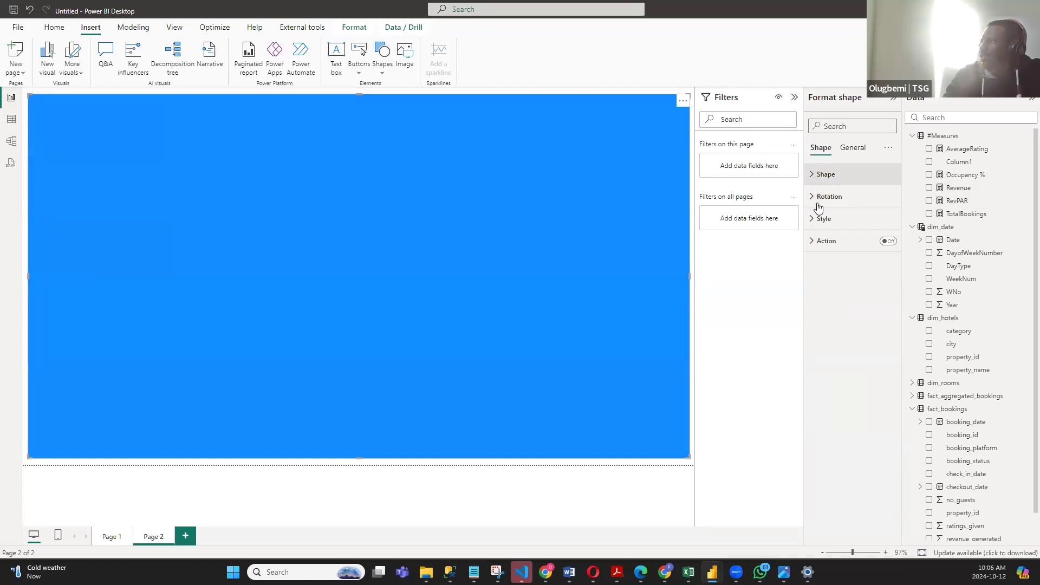
- Set the rectangle's fill to the custom navy colour #153147, checking the hex code on the Pinterest palette in Opera
left_click(812, 222)
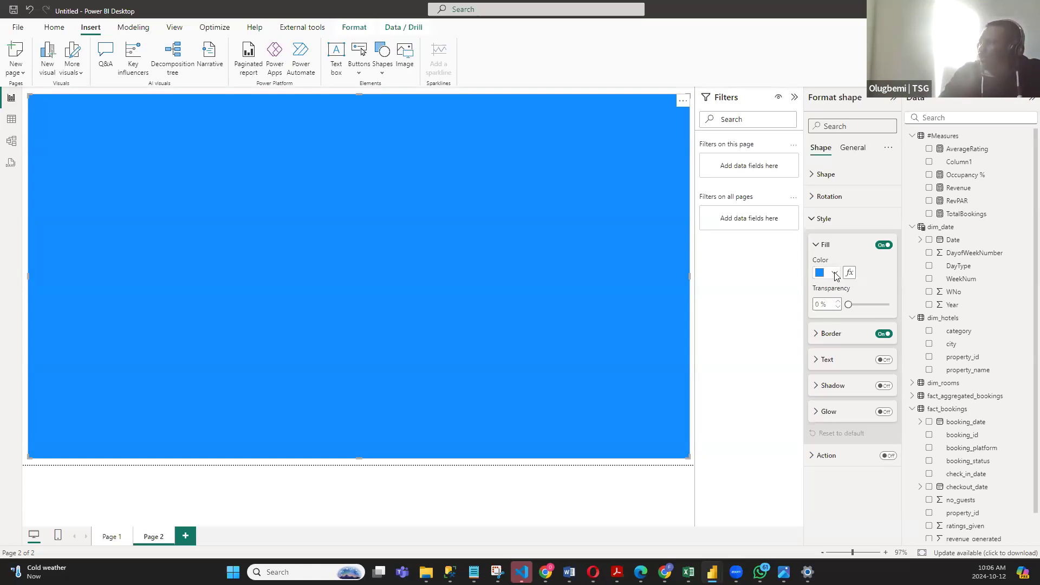
left_click(835, 274)
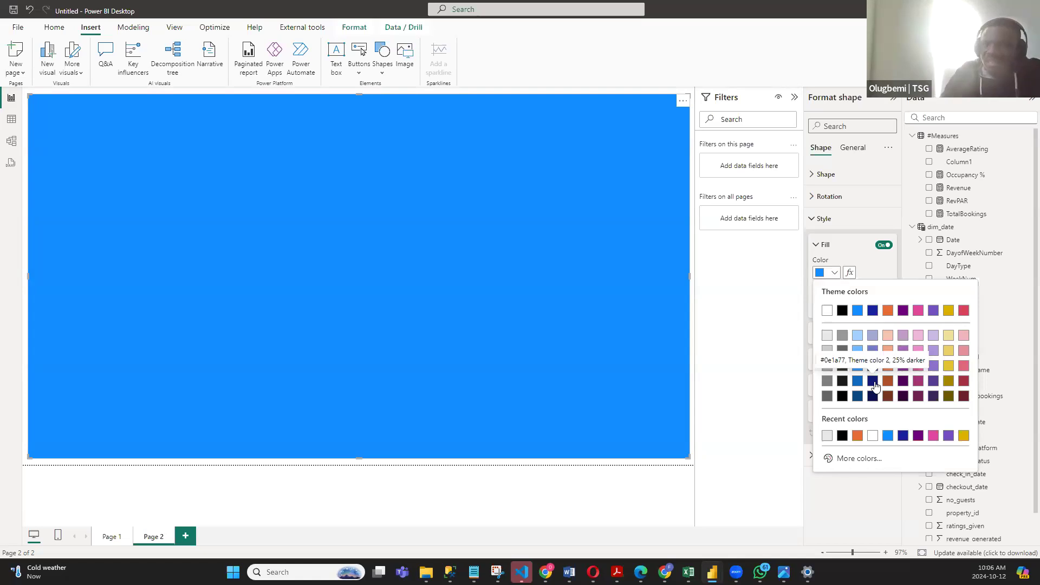
left_click(834, 273)
left_click(833, 272)
left_click(860, 459)
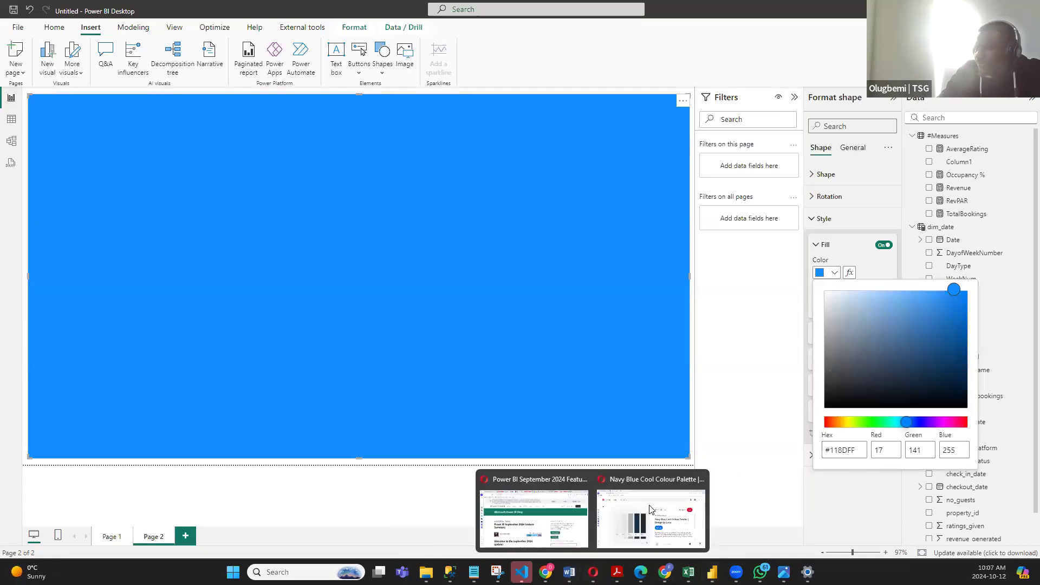
left_click(639, 487)
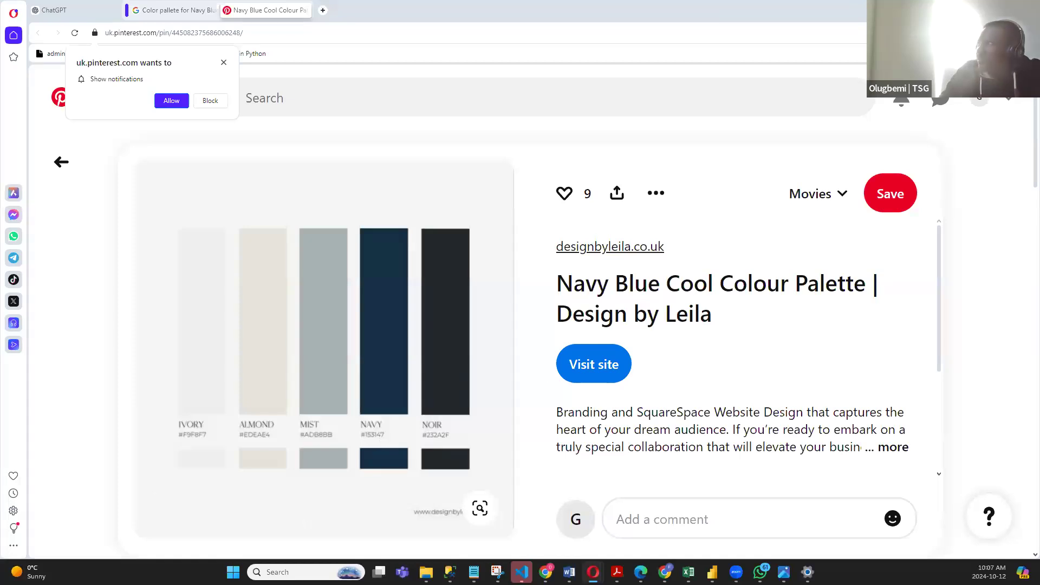
left_click(976, 8)
left_click_drag(858, 449, 837, 454)
key("BackSpace")
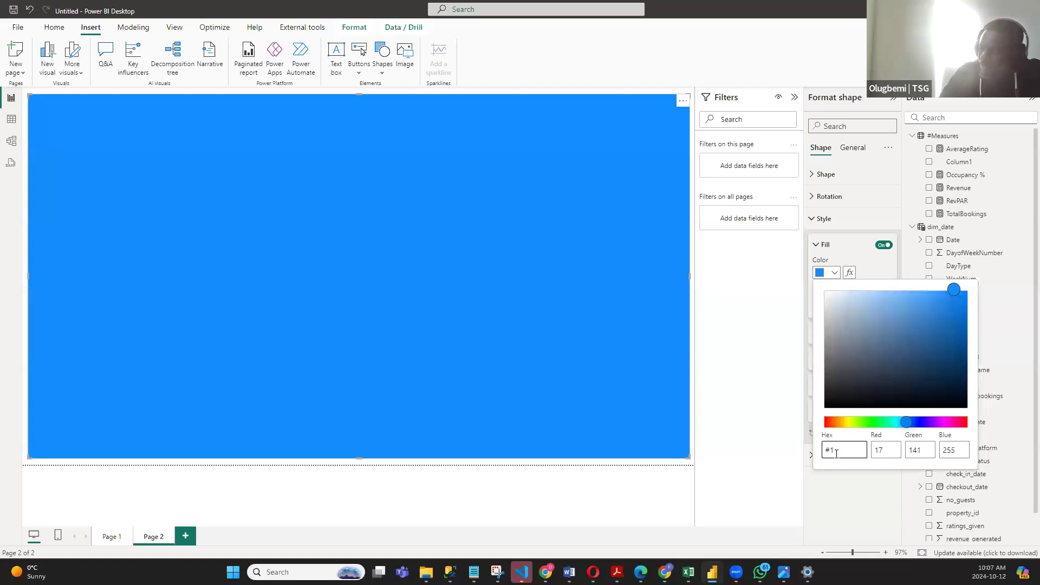
type("53147")
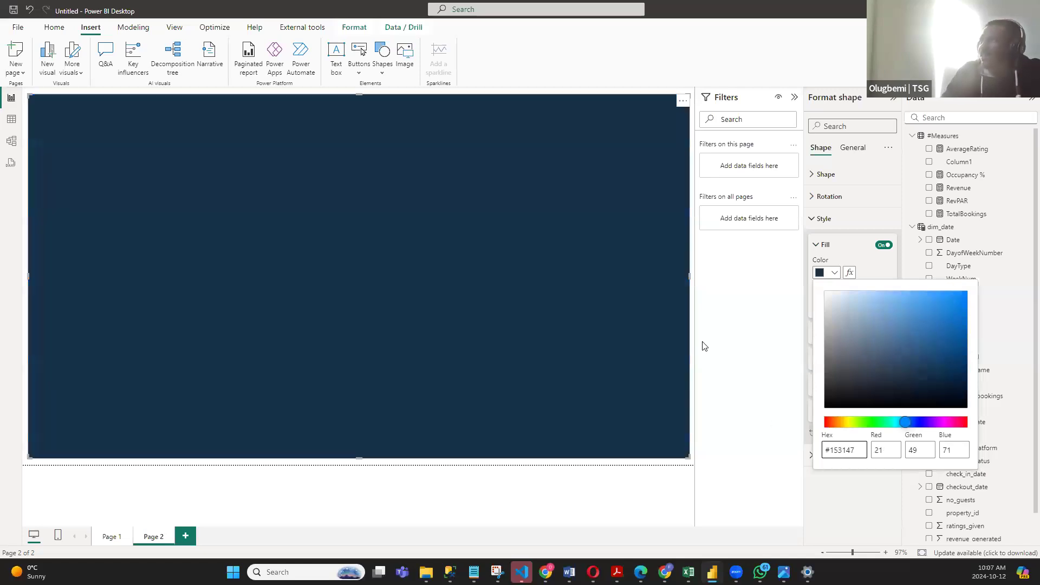
left_click(744, 328)
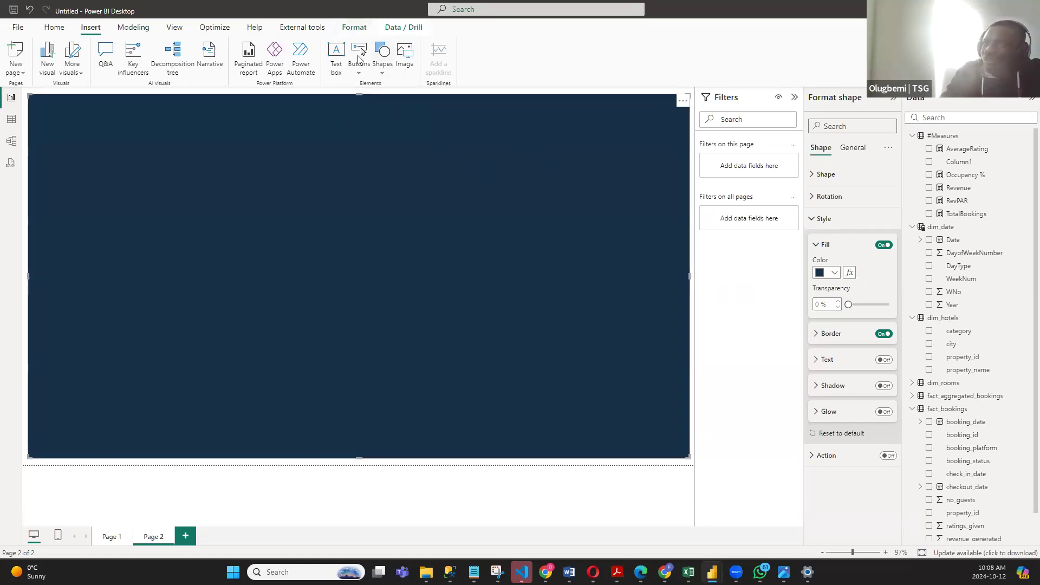
- Send the navy background rectangle to the back of the page
left_click(355, 28)
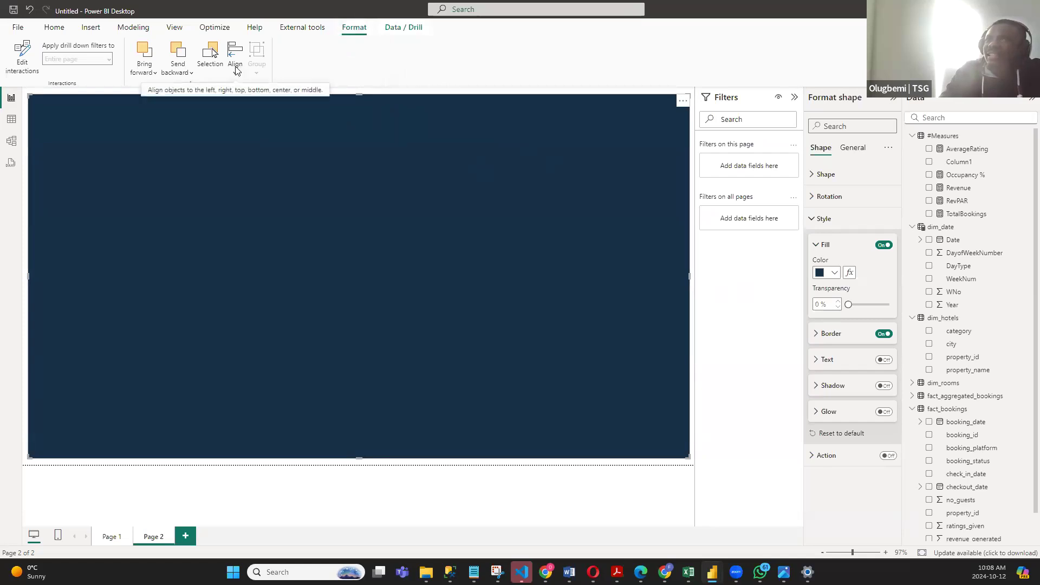
left_click(190, 76)
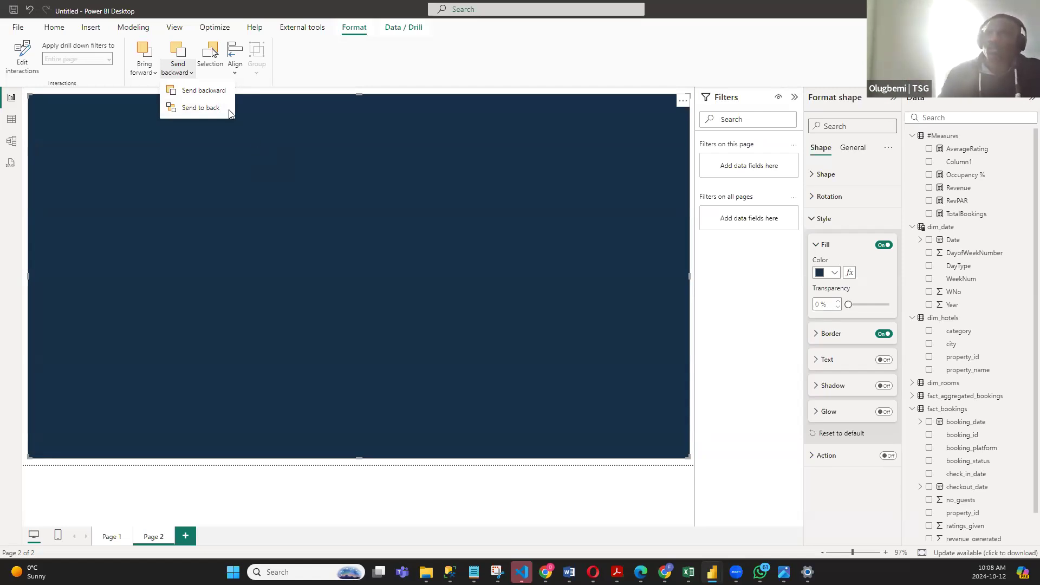
left_click(203, 108)
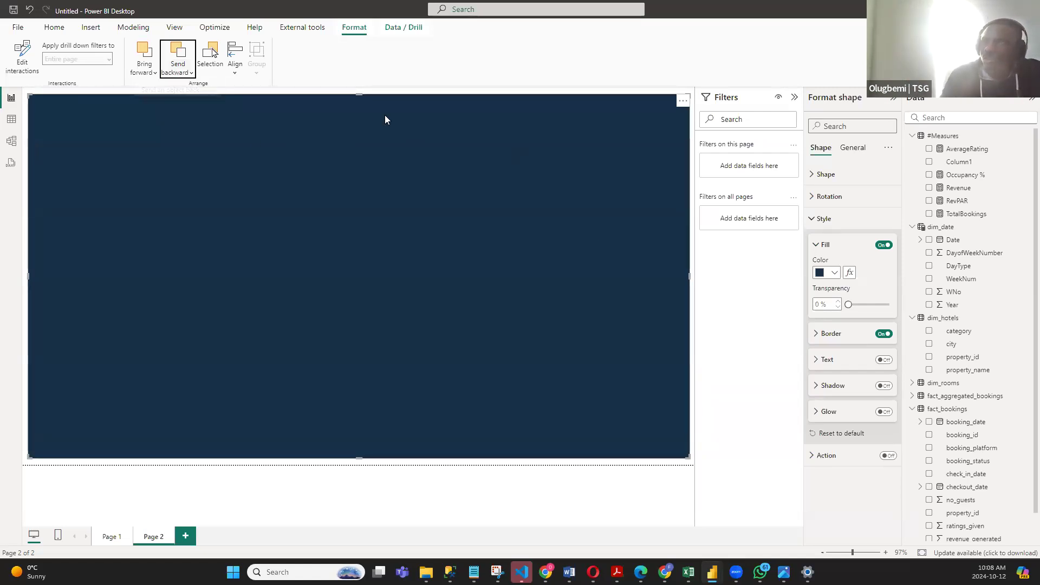
left_click(91, 28)
left_click(382, 55)
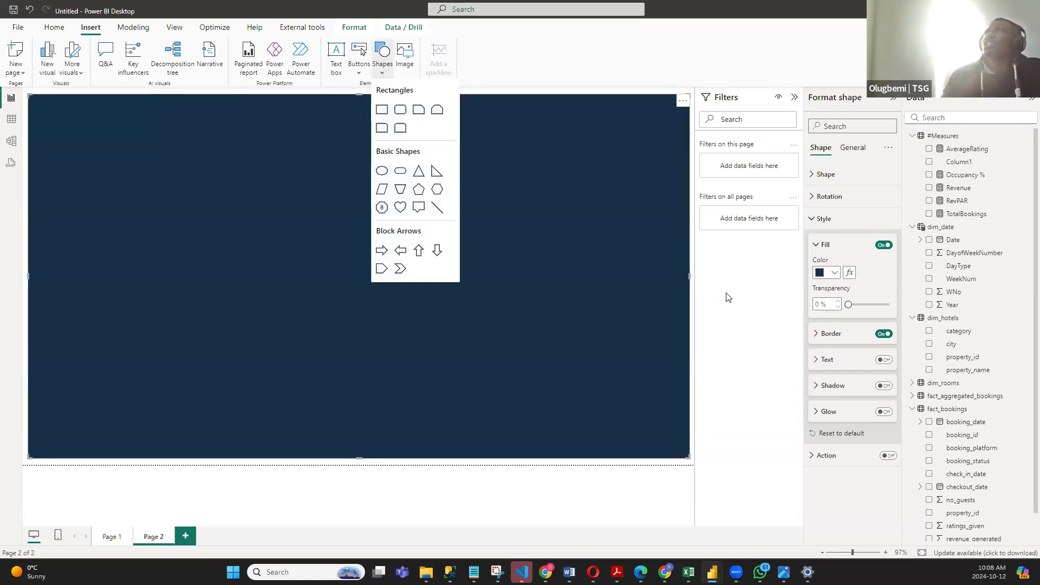
left_click(746, 317)
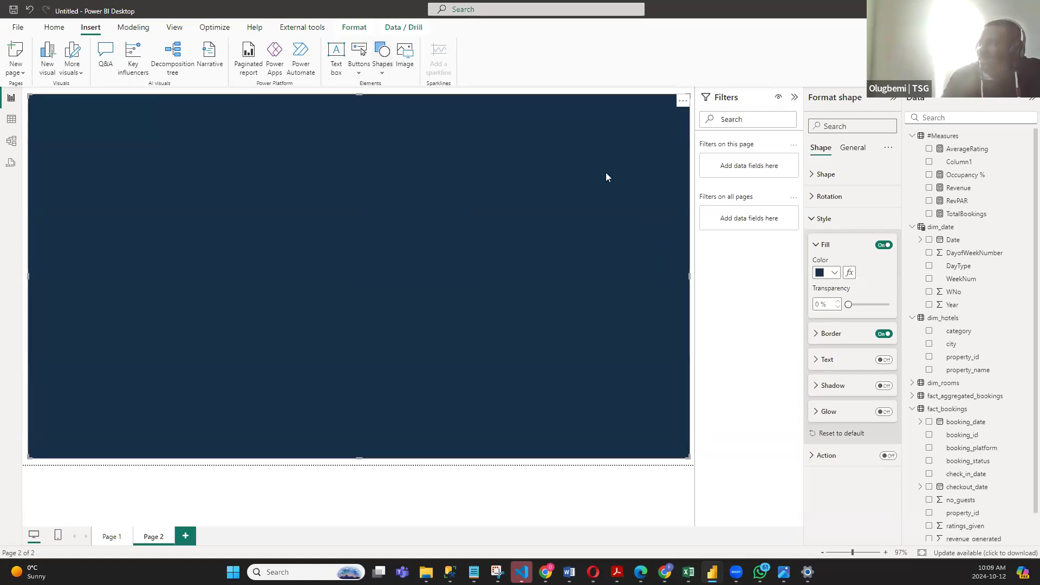
- Round the corners of the navy background rectangle to 20 px
left_click(812, 220)
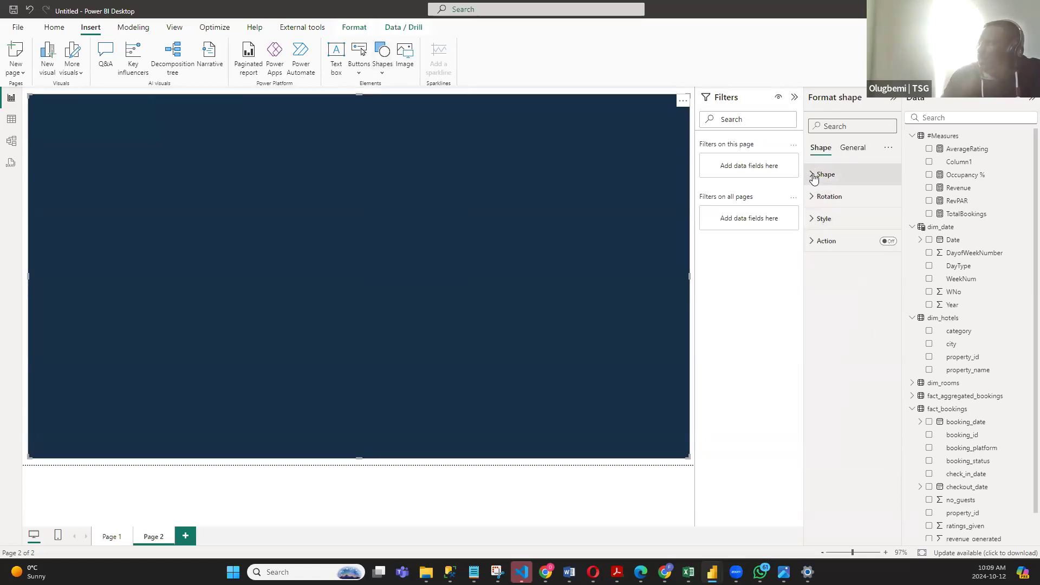
left_click(814, 177)
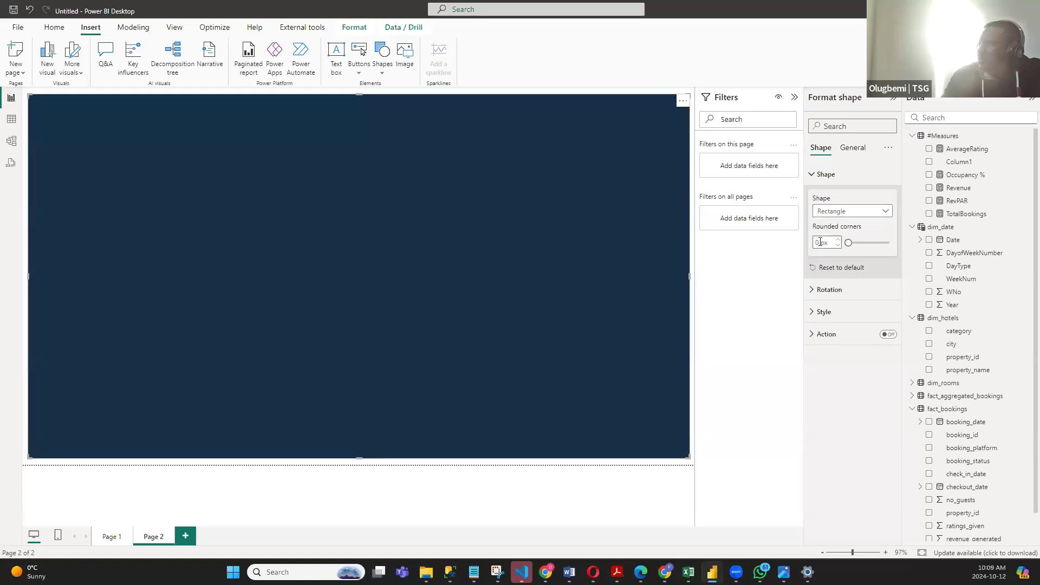
type("20")
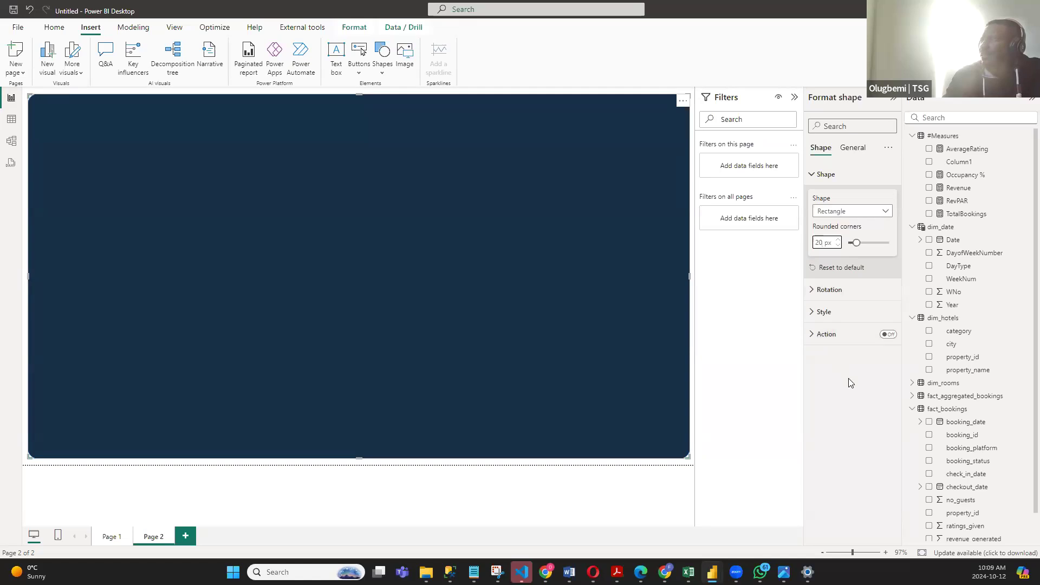
left_click(692, 251)
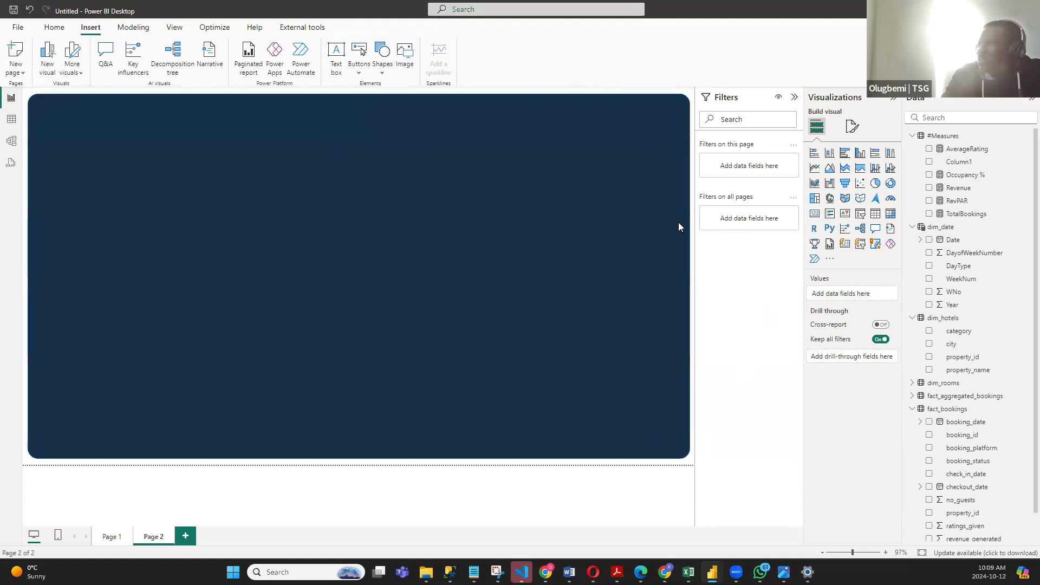
- Turn off the navy background rectangle's border and restore the fit-to-page view
scroll(492, 152, "up", 5, "ctrl")
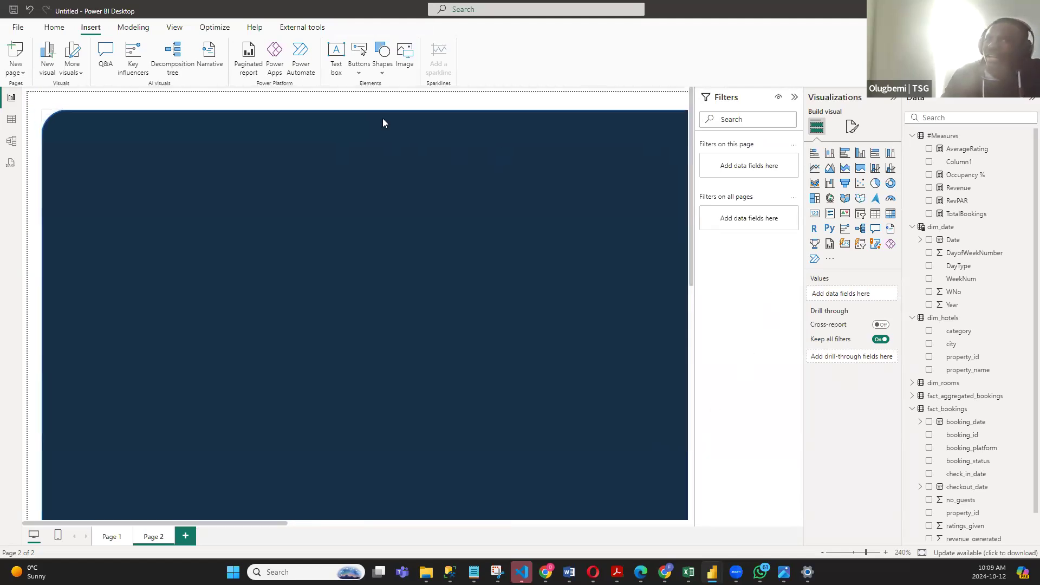
scroll(52, 119, "up", 1, "ctrl")
scroll(73, 123, "up", 3, "ctrl")
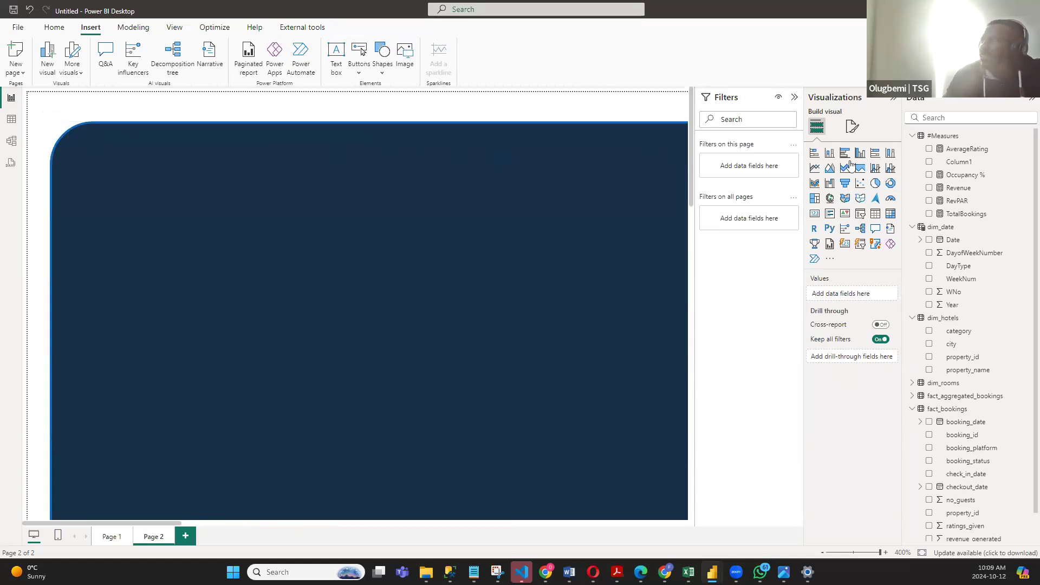
left_click(638, 175)
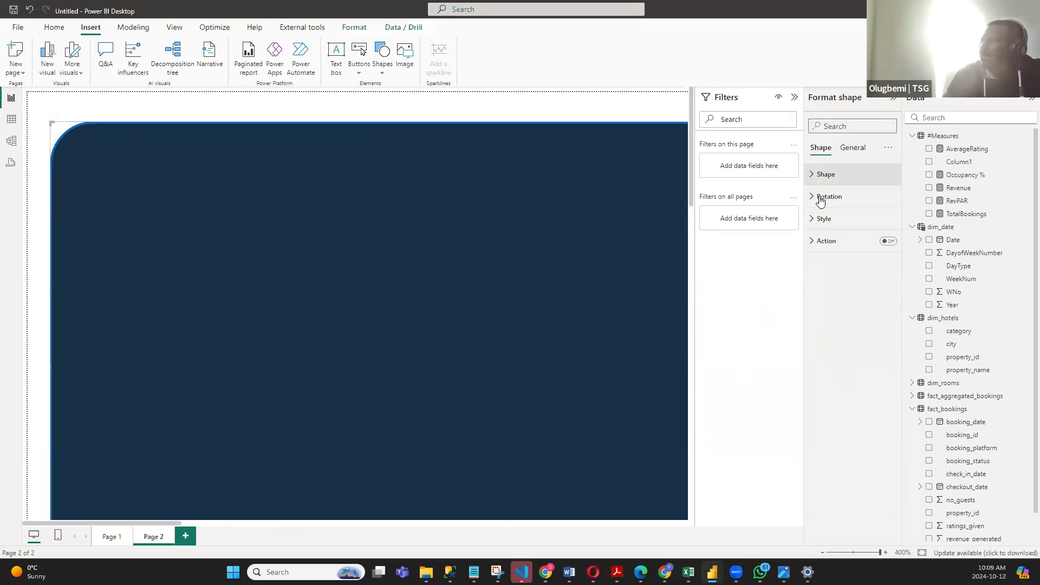
left_click(813, 220)
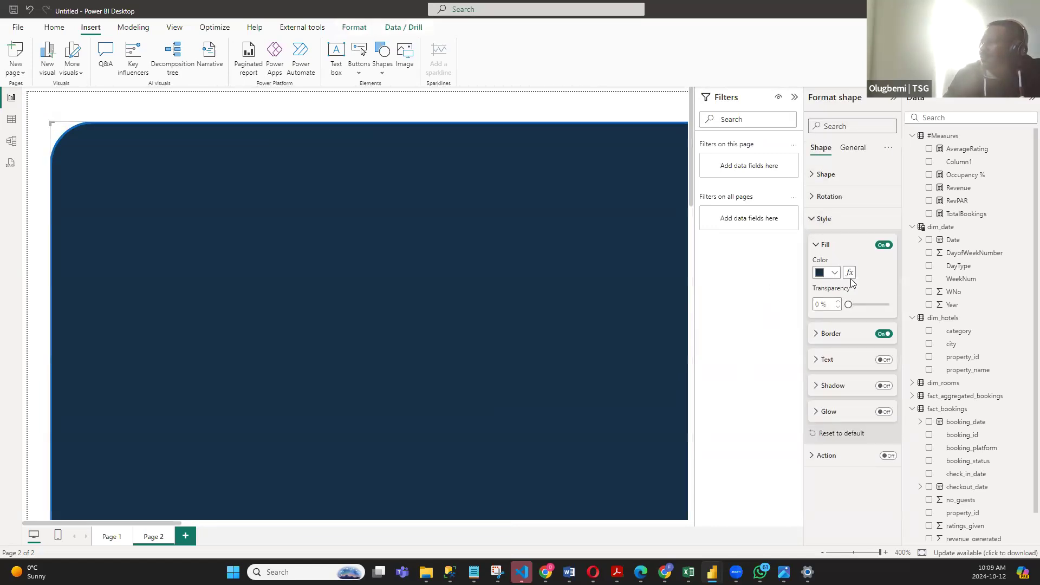
left_click(882, 335)
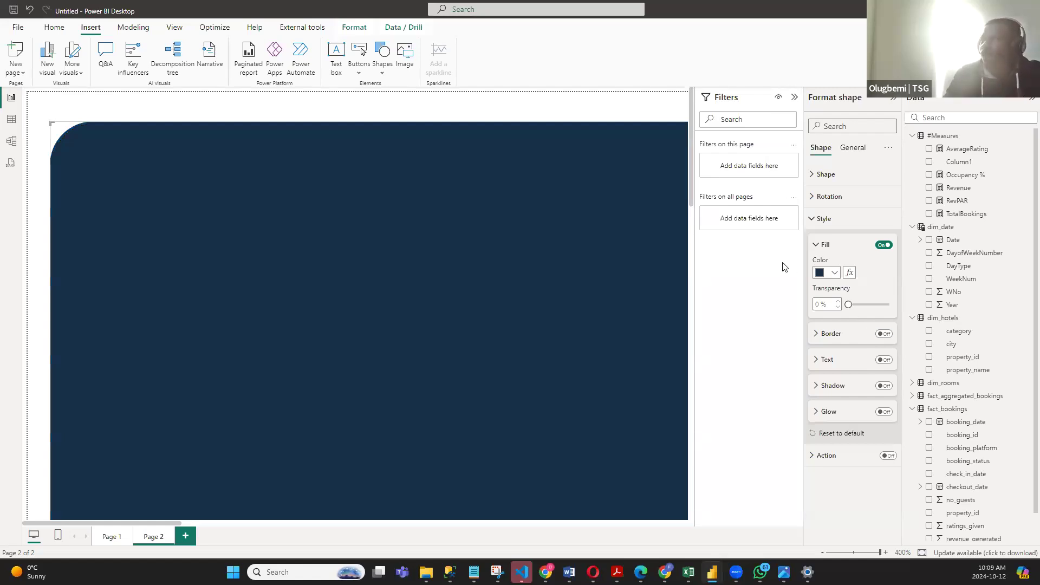
left_click(812, 219)
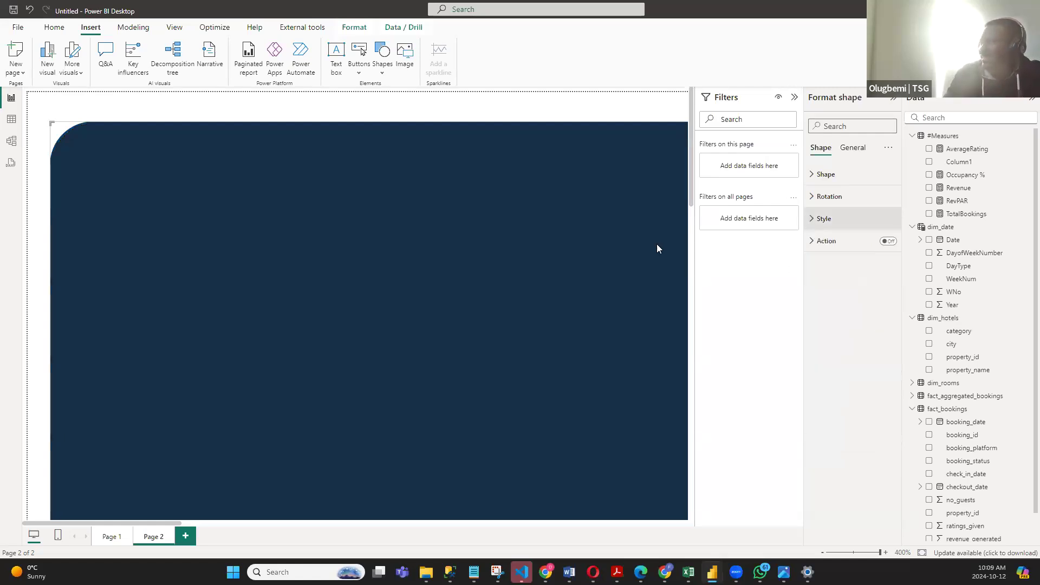
scroll(626, 271, "down", 3)
scroll(260, 353, "down", 3)
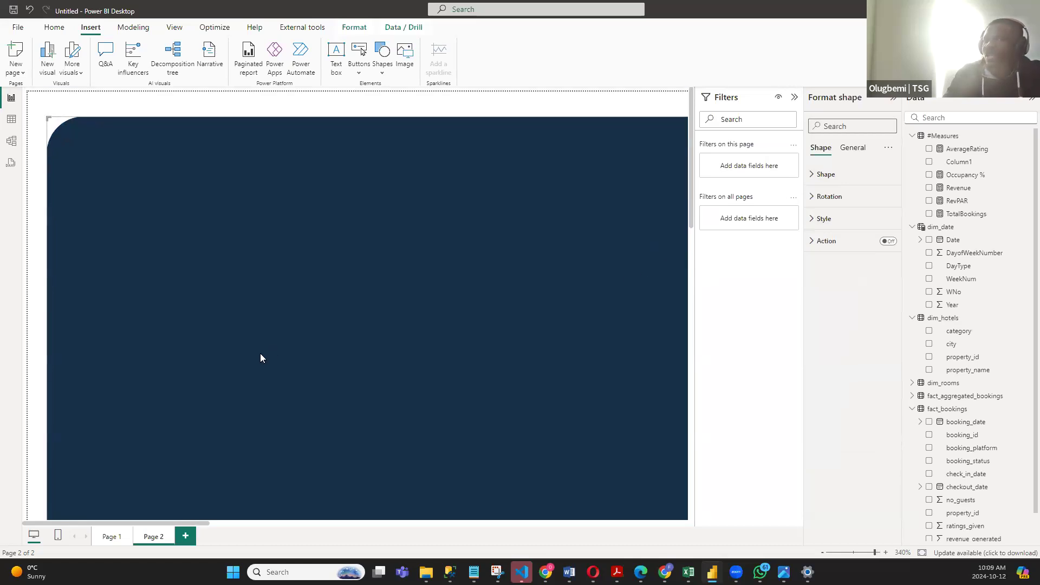
left_click(921, 553)
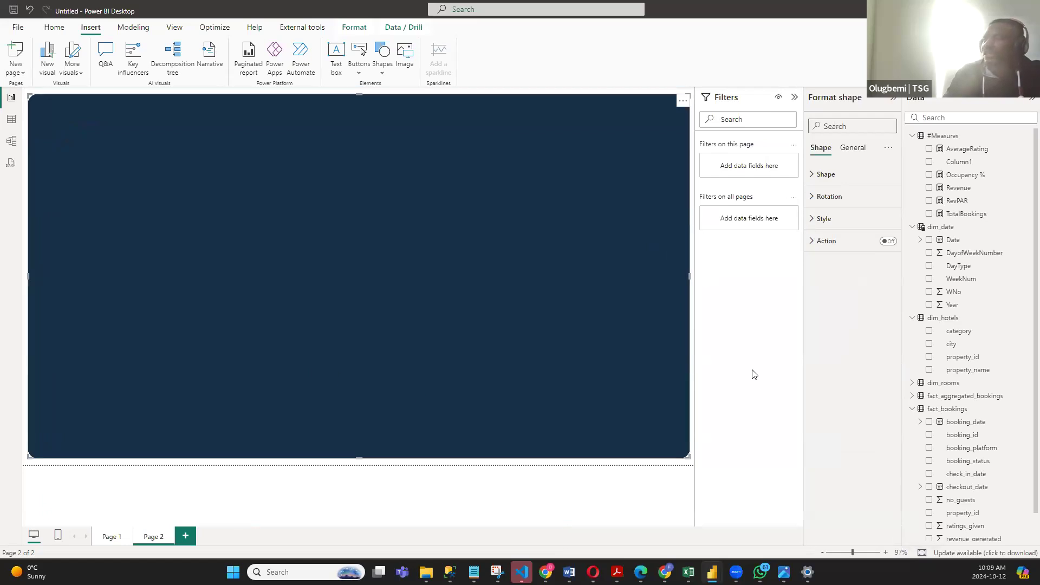
left_click(692, 341)
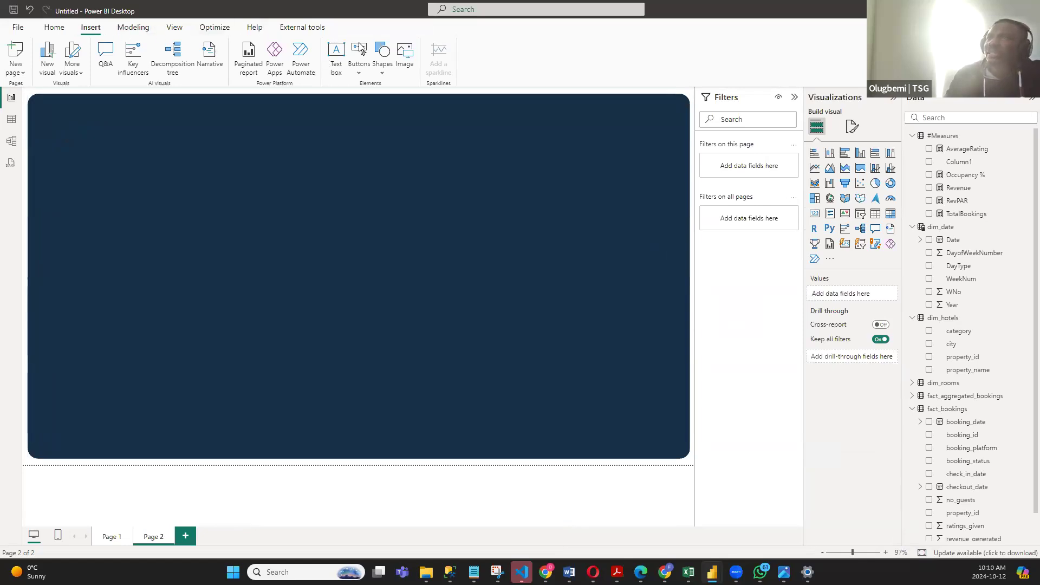
- Insert a second rectangle over the navy background, sized to leave a wide strip on its left and thin margins on the other sides
left_click(383, 52)
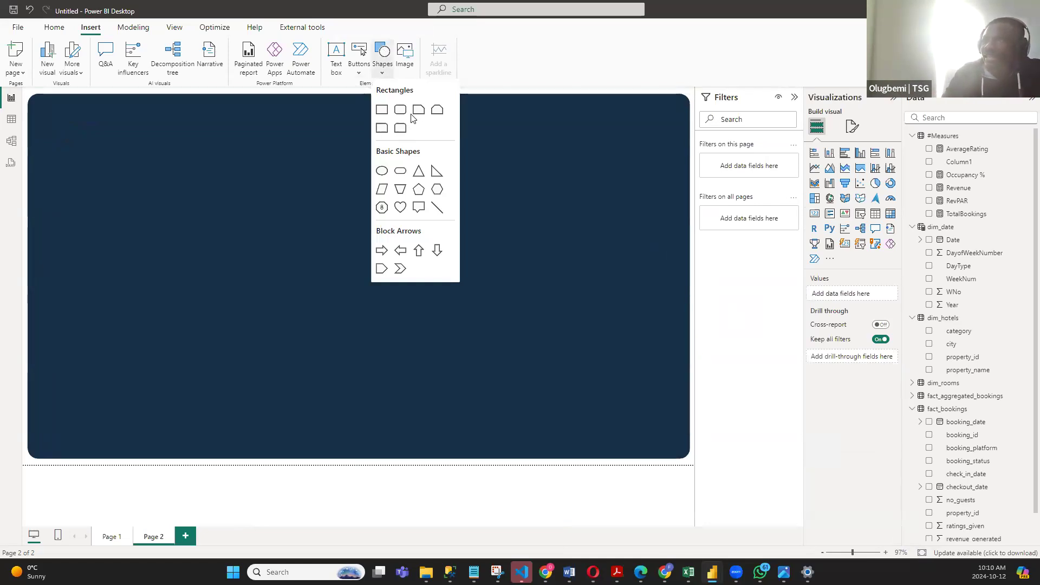
left_click(382, 110)
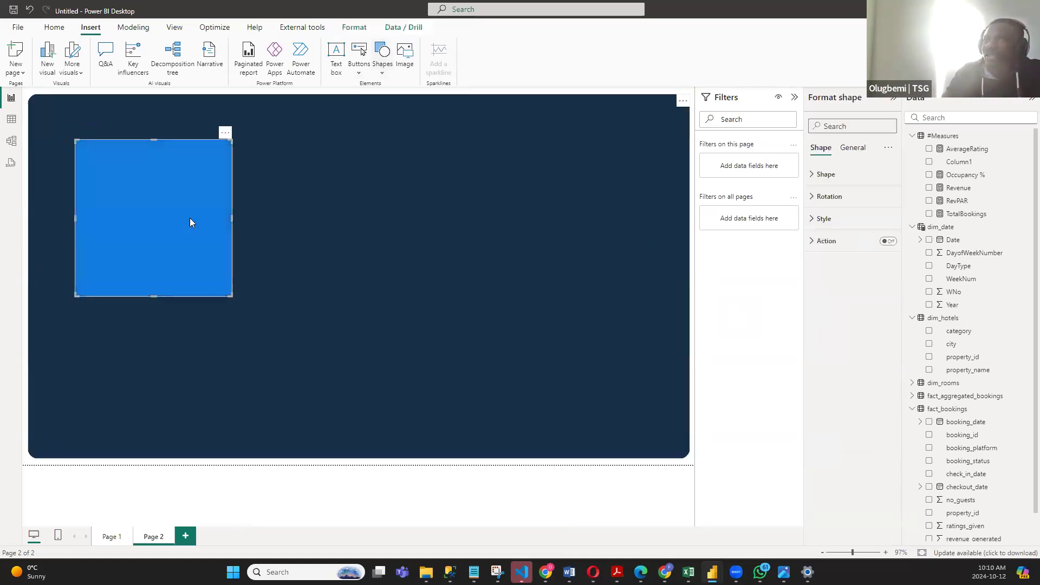
left_click_drag(188, 249, 217, 214)
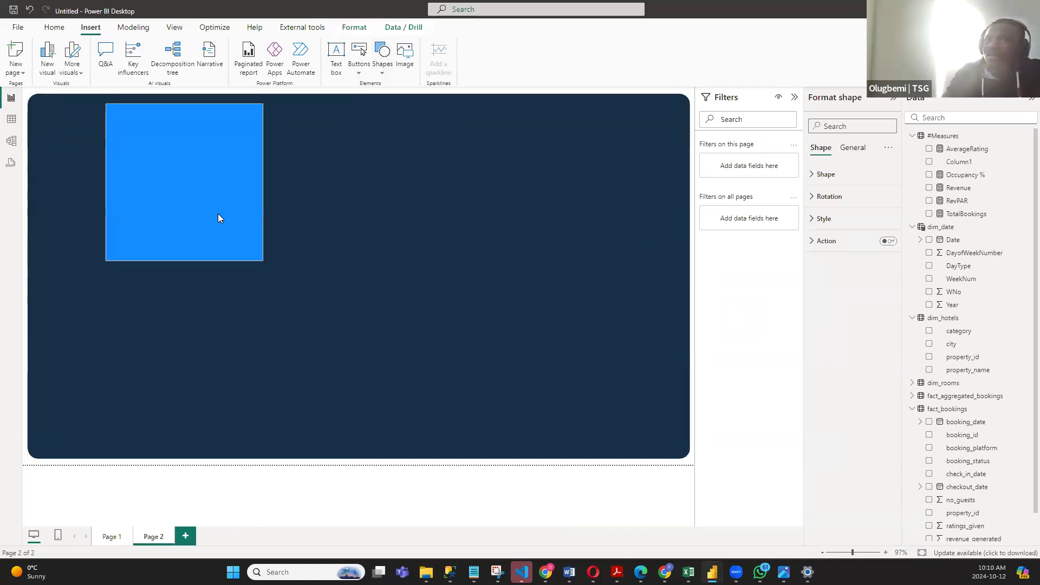
left_click_drag(186, 259, 189, 452)
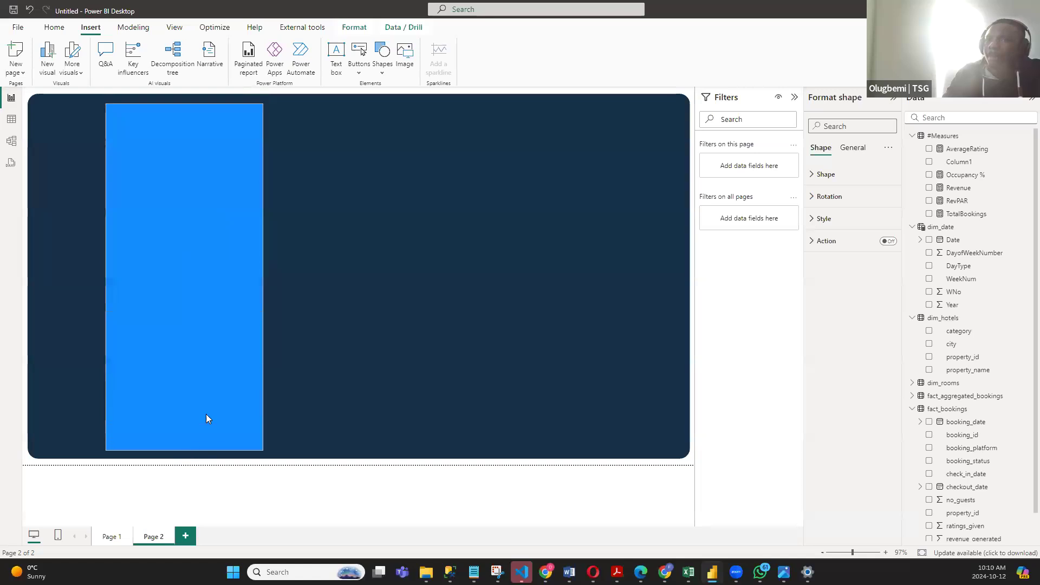
left_click_drag(548, 271, 677, 272)
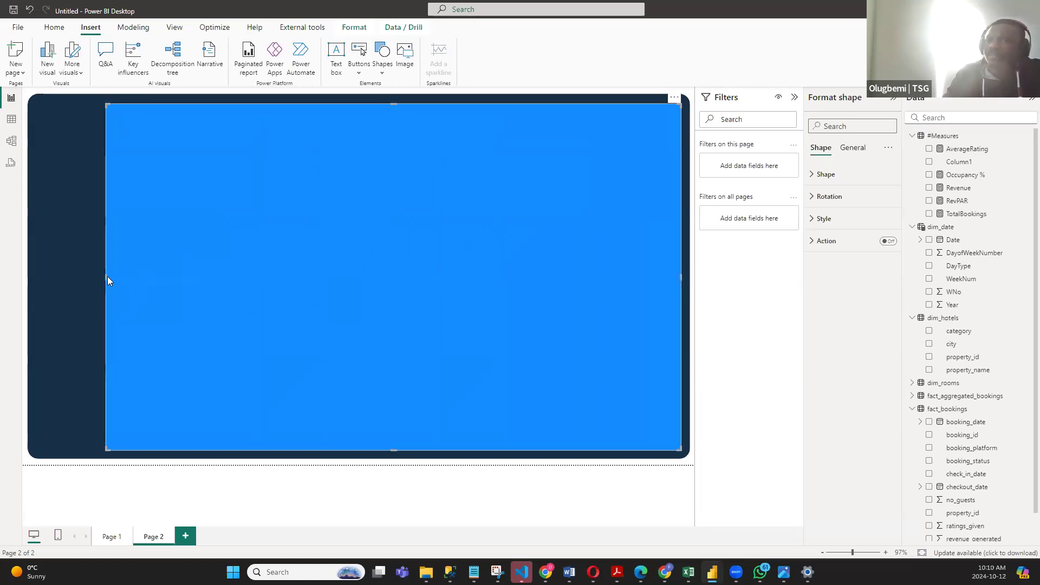
left_click_drag(110, 277, 116, 278)
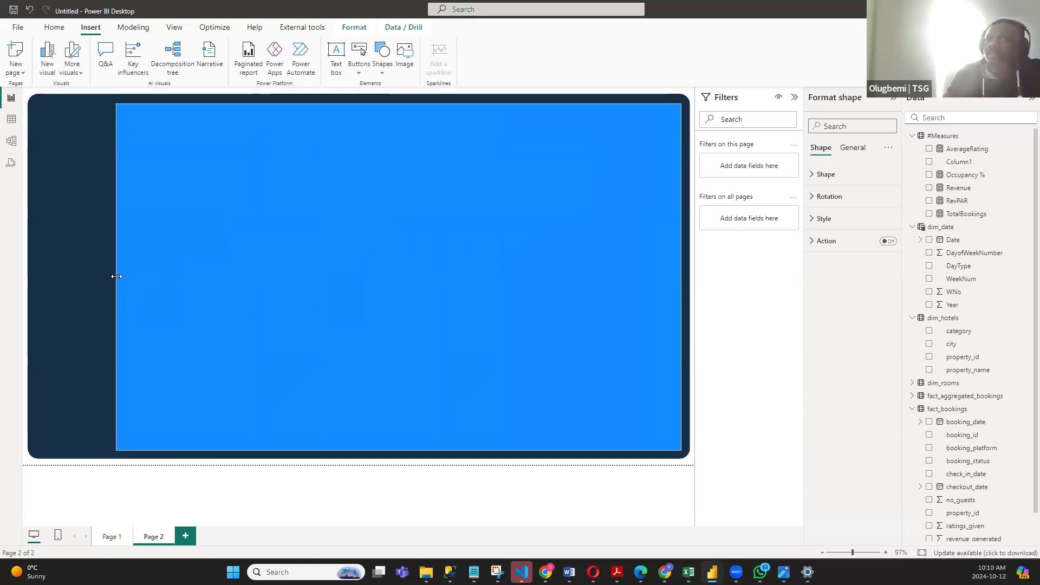
- Round the corners of the second rectangle to 20 px
left_click(819, 177)
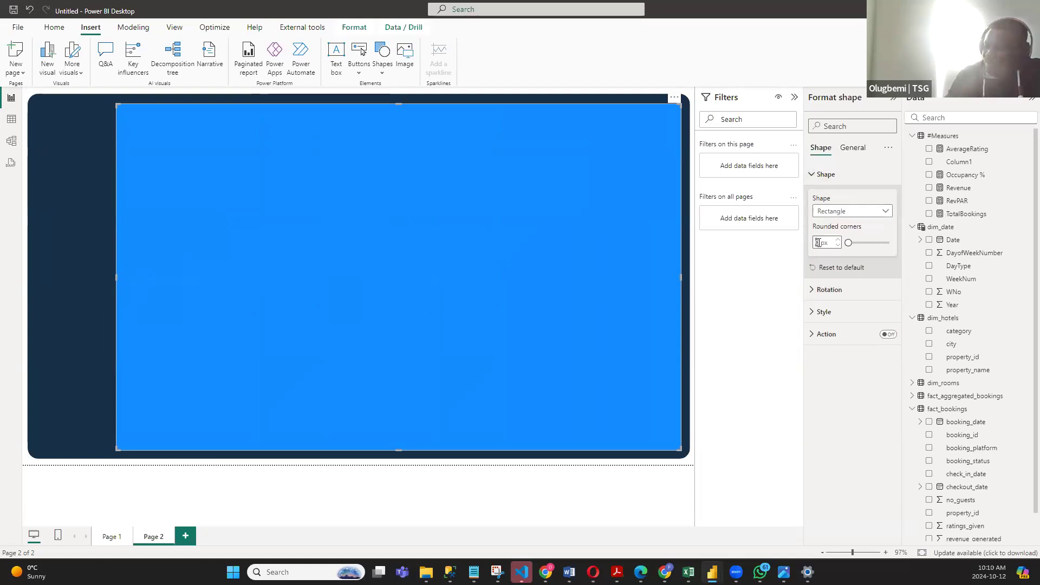
type("20")
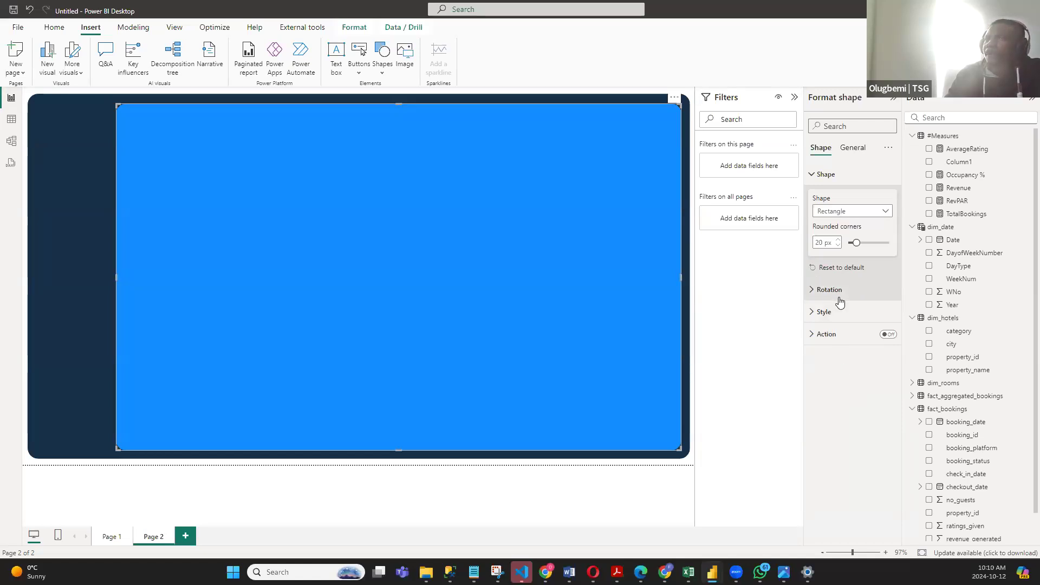
left_click(812, 176)
- Fill the second rectangle with white and turn off its border
left_click(818, 220)
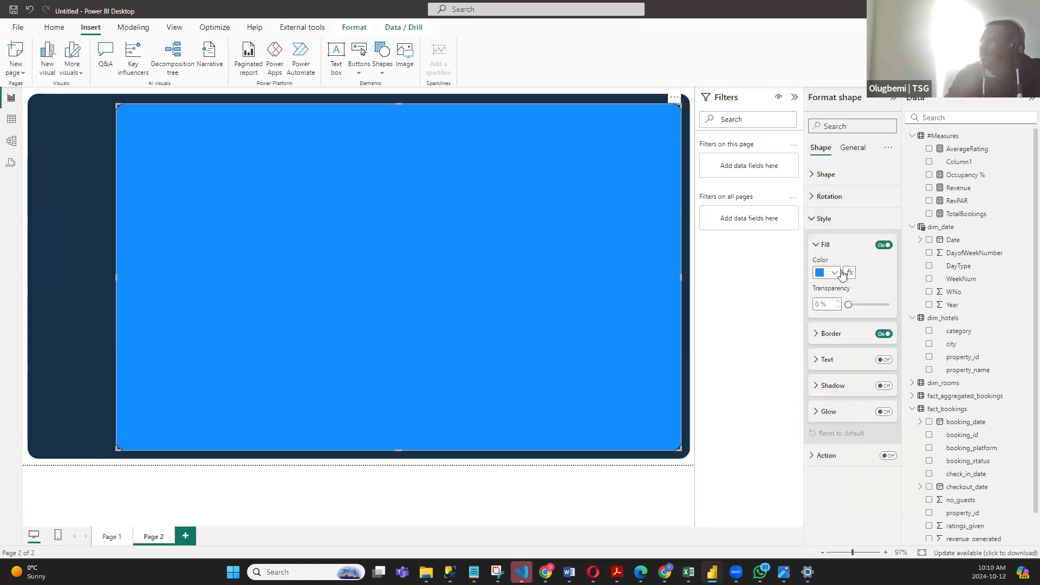
left_click(836, 272)
left_click(827, 313)
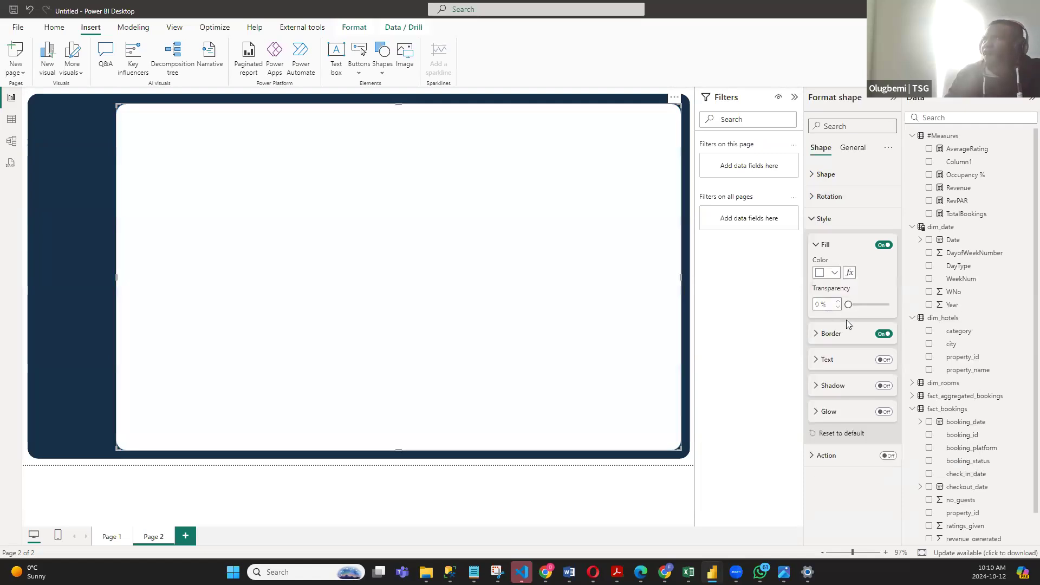
left_click(883, 335)
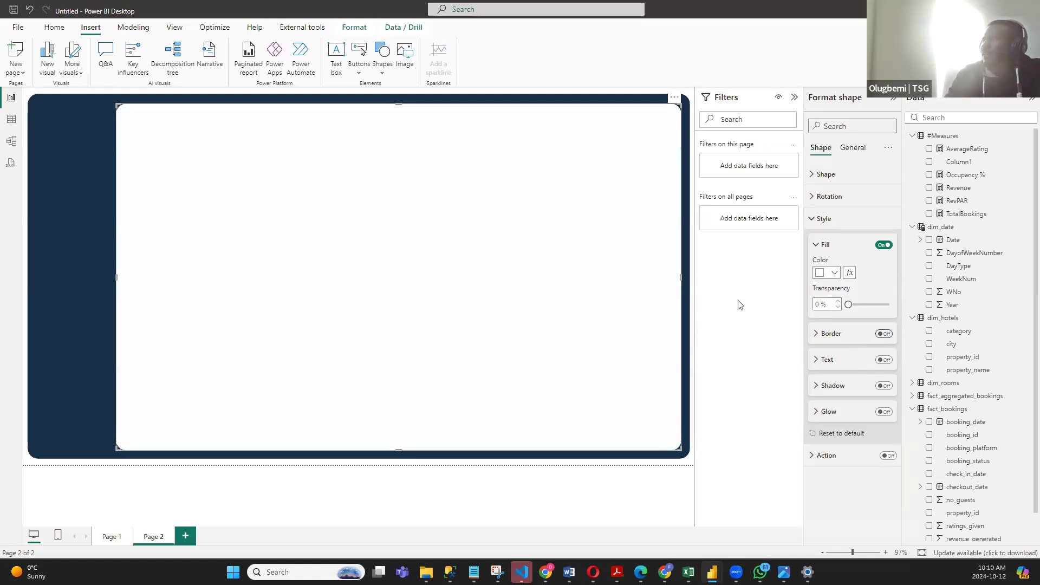
left_click(695, 300)
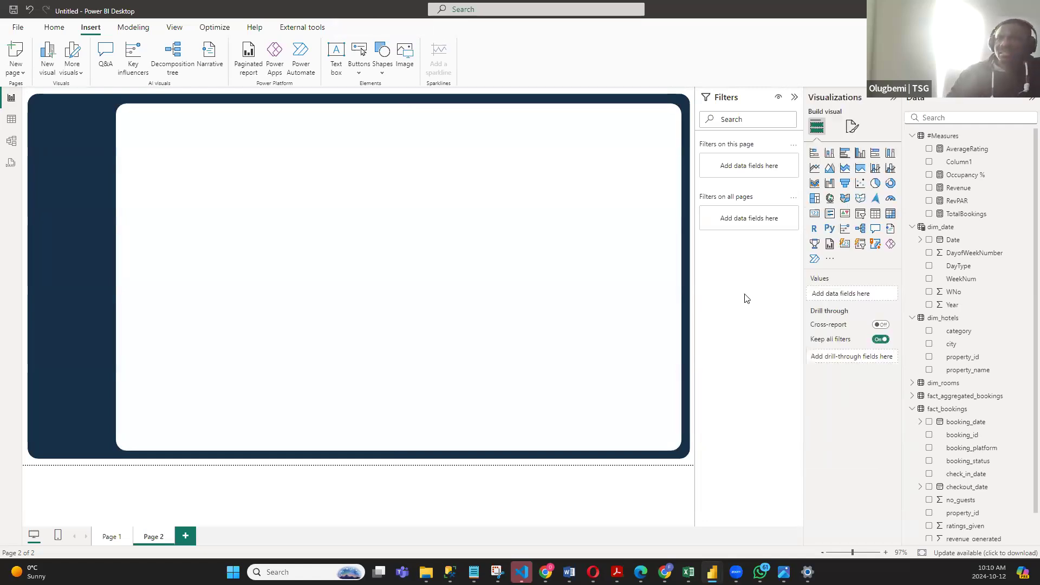
- Look up the Ivory code on the Pinterest navy palette in the browser and set the inner rectangle's fill to #F9F8F7
left_click(626, 221)
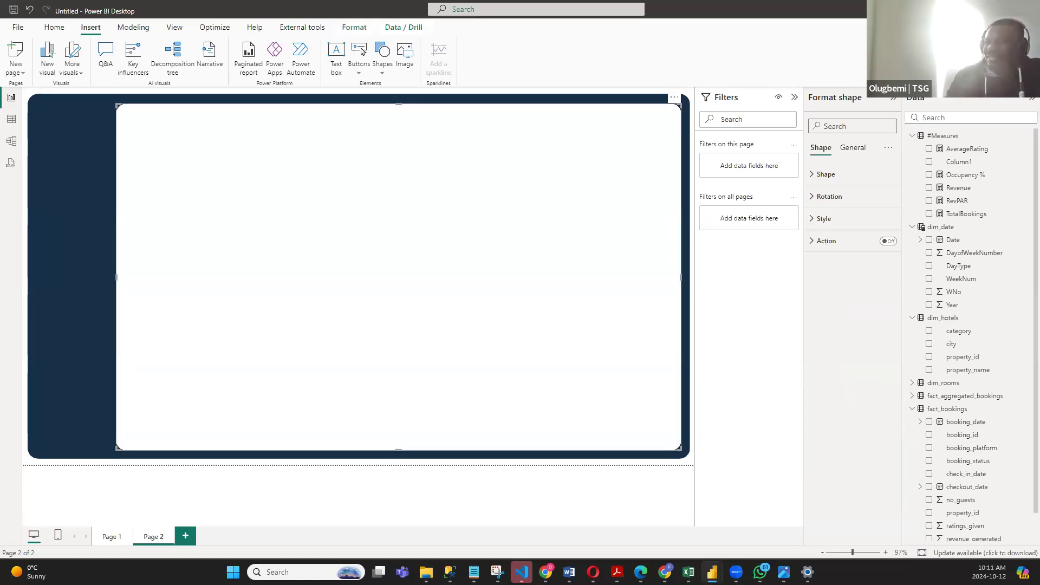
mouse_move(593, 571)
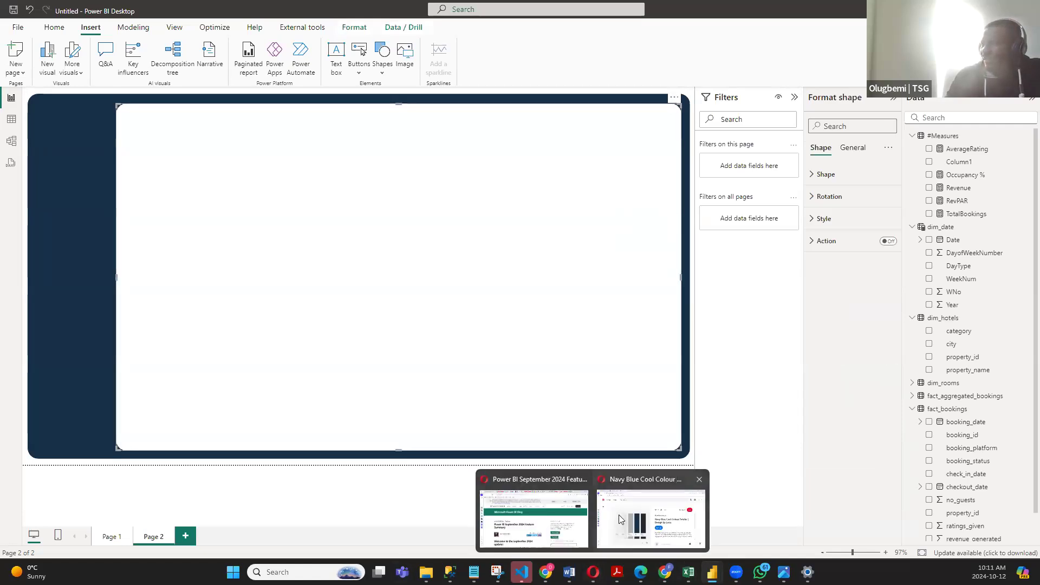
left_click(618, 519)
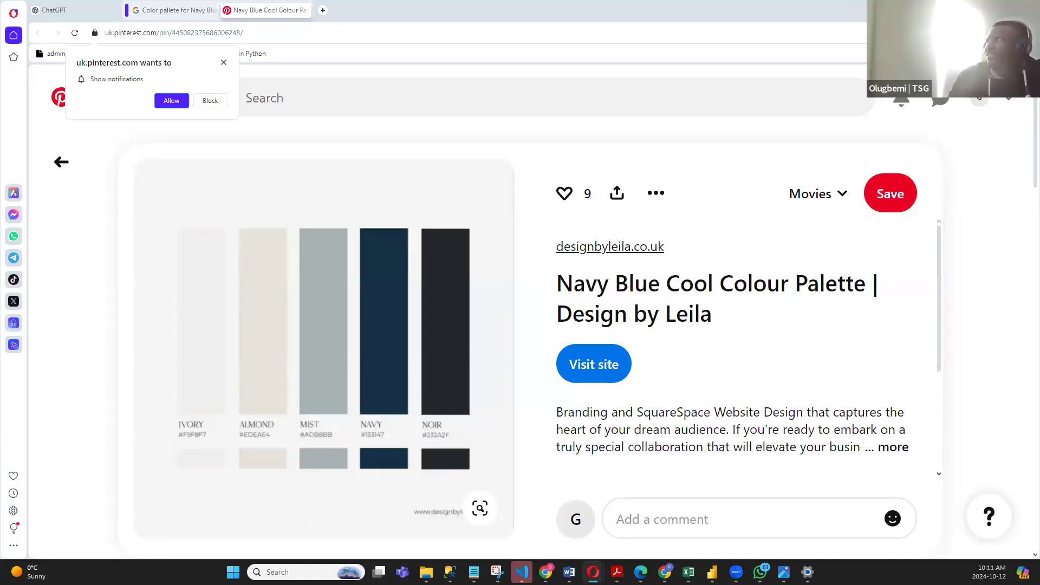
key("alt+Tab")
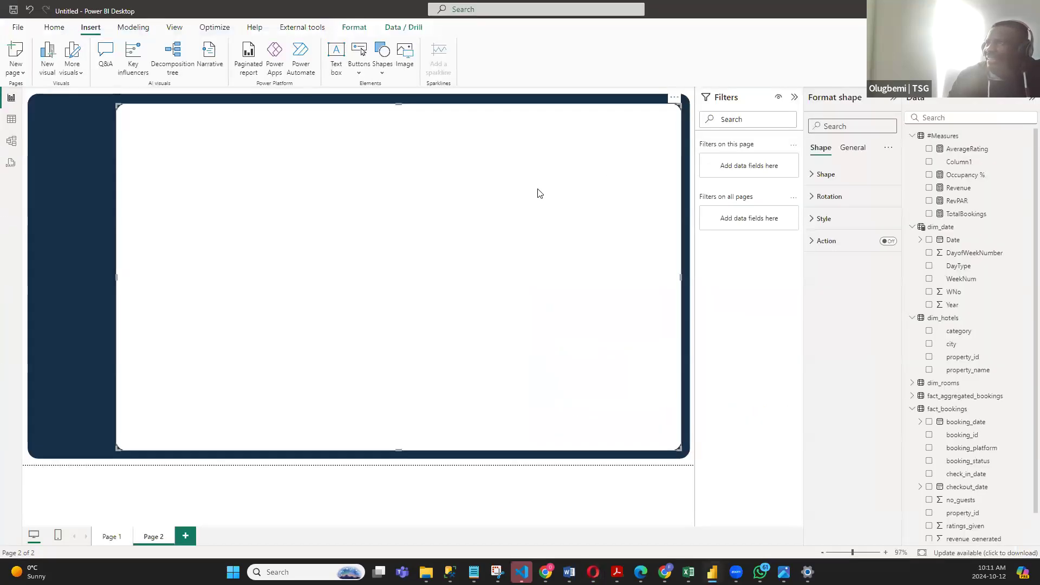
left_click(817, 224)
left_click(837, 274)
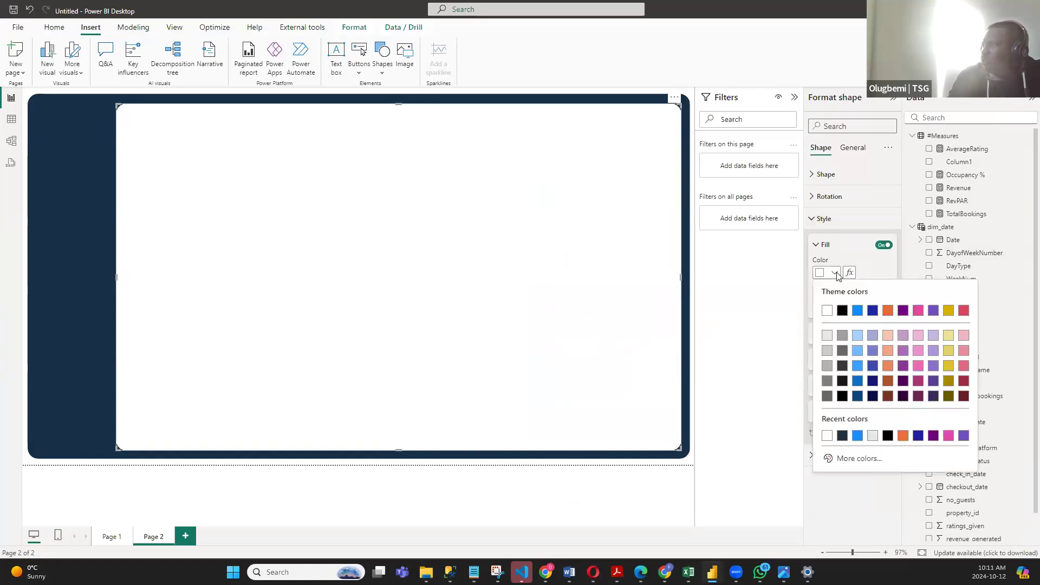
left_click(849, 458)
left_click(858, 448)
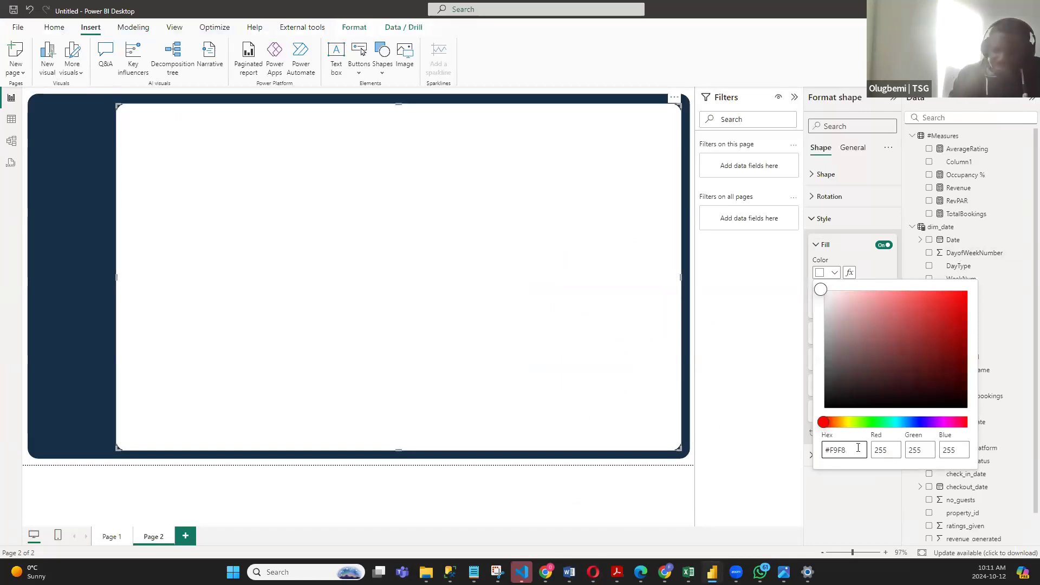
type("F9F8F7")
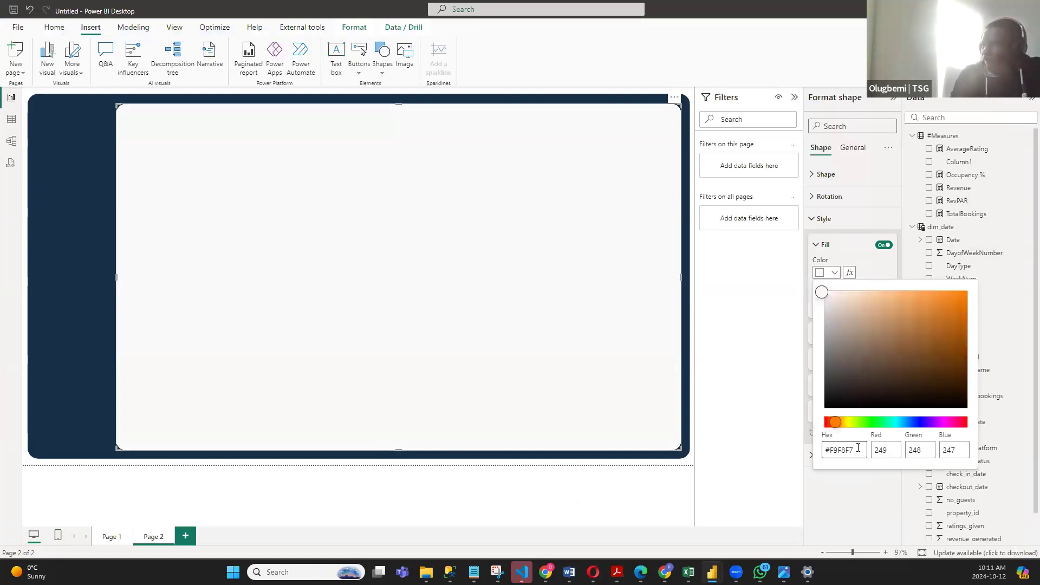
left_click(873, 268)
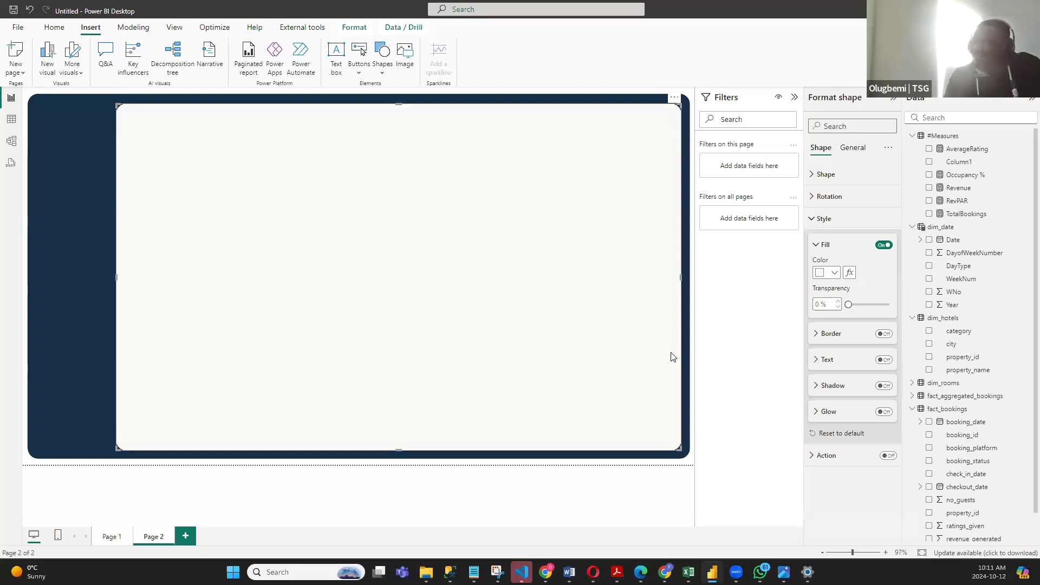
- Look up the Almond code on the Pinterest palette and change the inner rectangle's fill to #EDE8E4
key("alt+Tab")
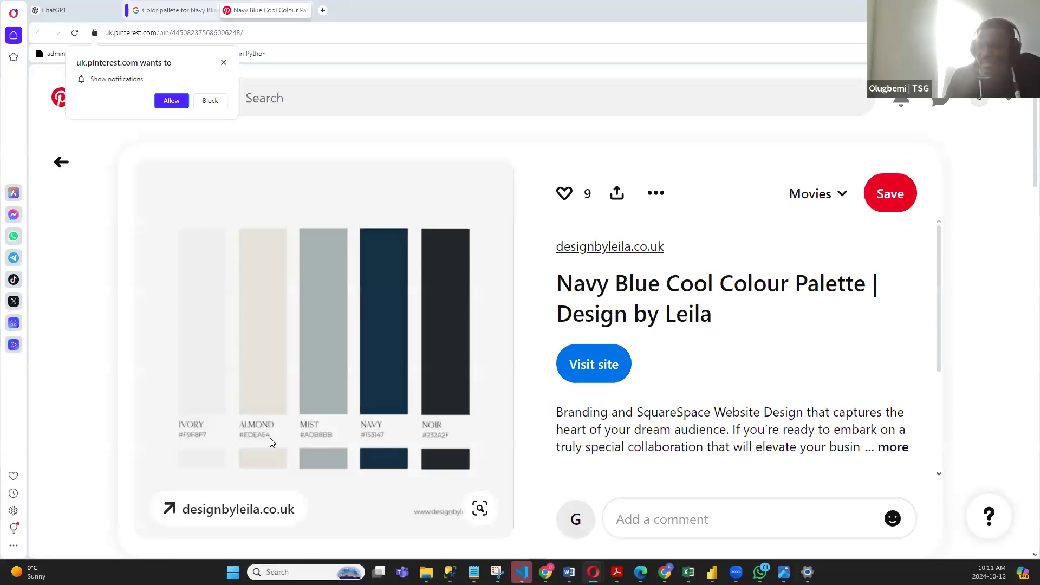
key("alt+Tab")
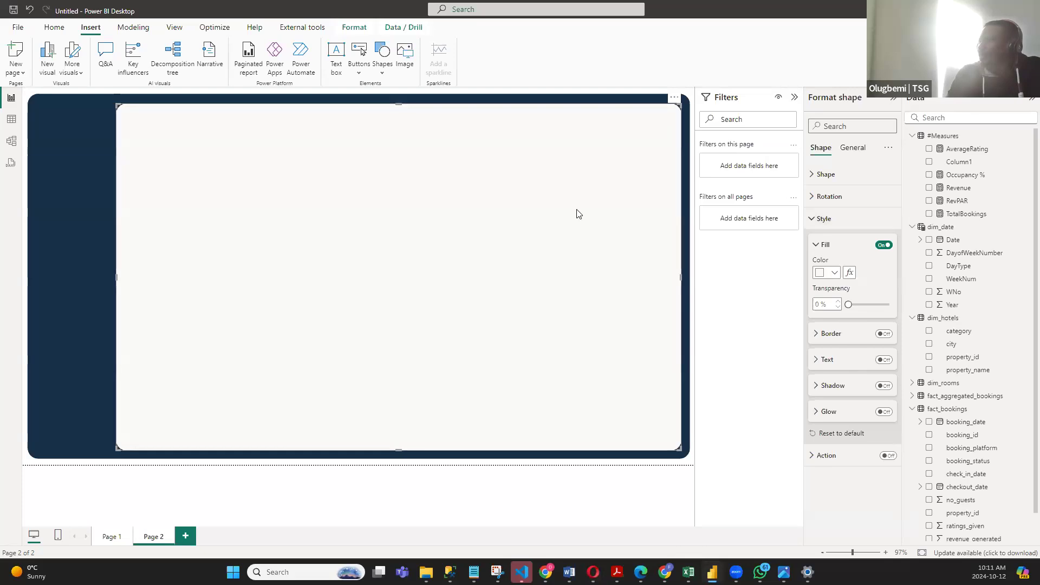
left_click(834, 273)
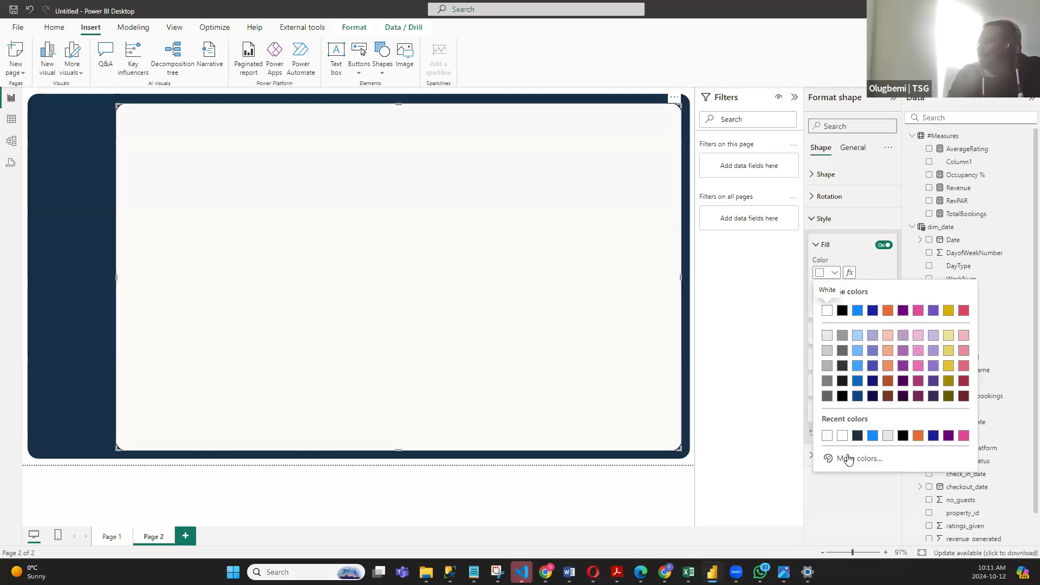
left_click(850, 457)
left_click(858, 449)
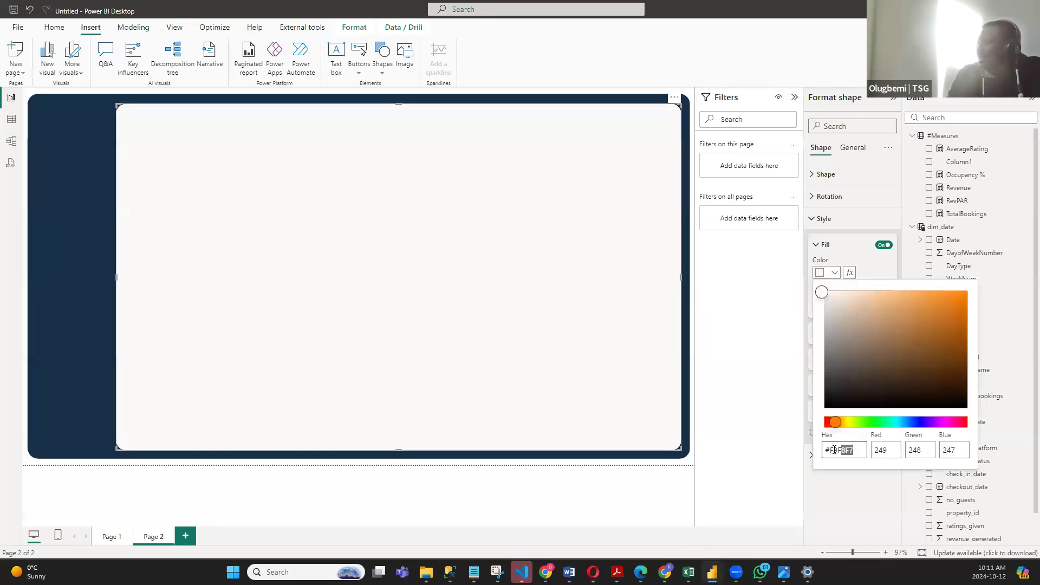
key("BackSpace")
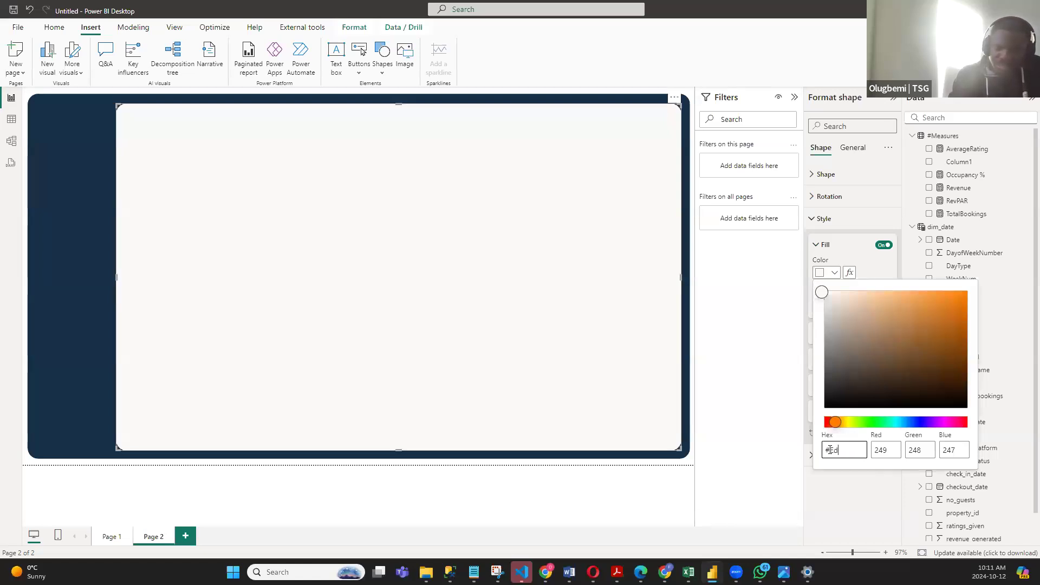
type("Ede8e4")
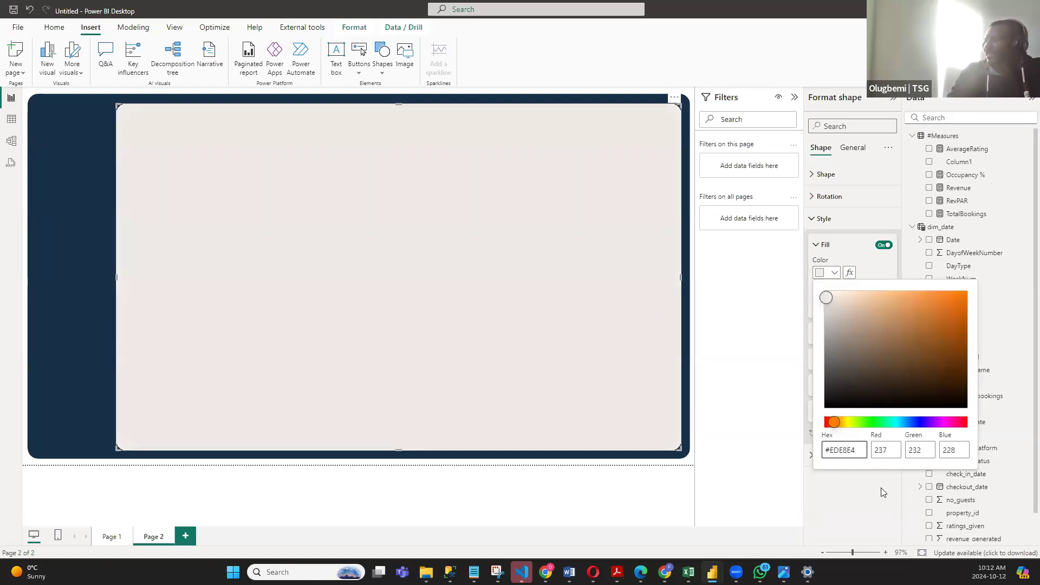
left_click(752, 355)
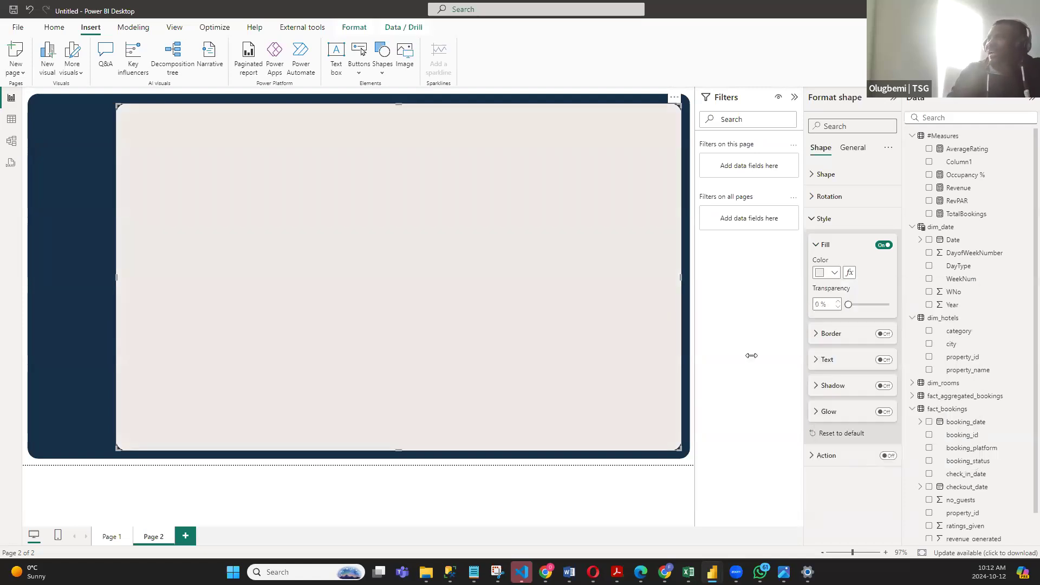
left_click(695, 277)
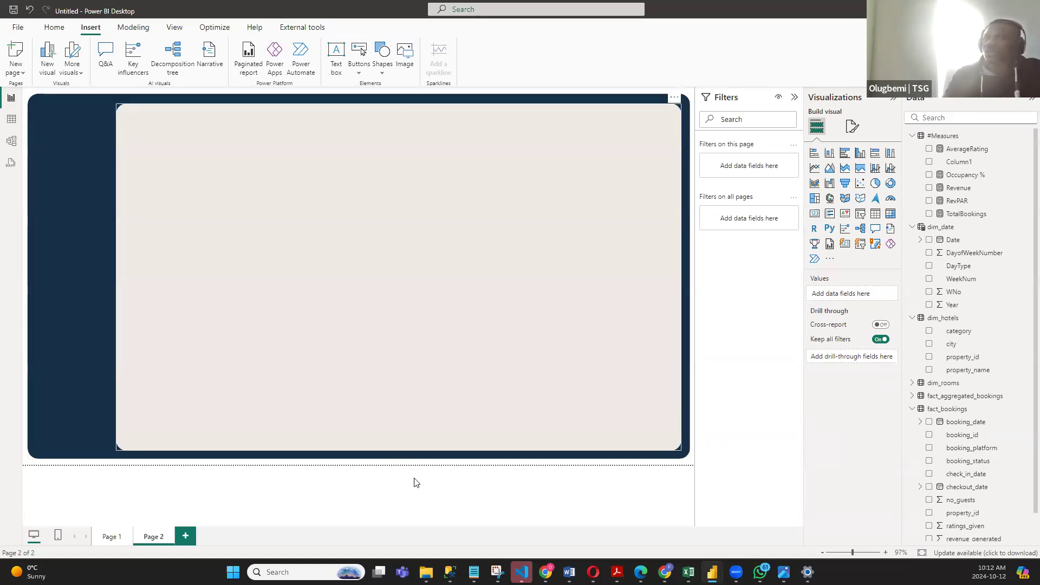
- Check the visual layout on Page 1, and insert a card-sized rectangle near the upper-left corner of the almond panel on Page 2
left_click(121, 533)
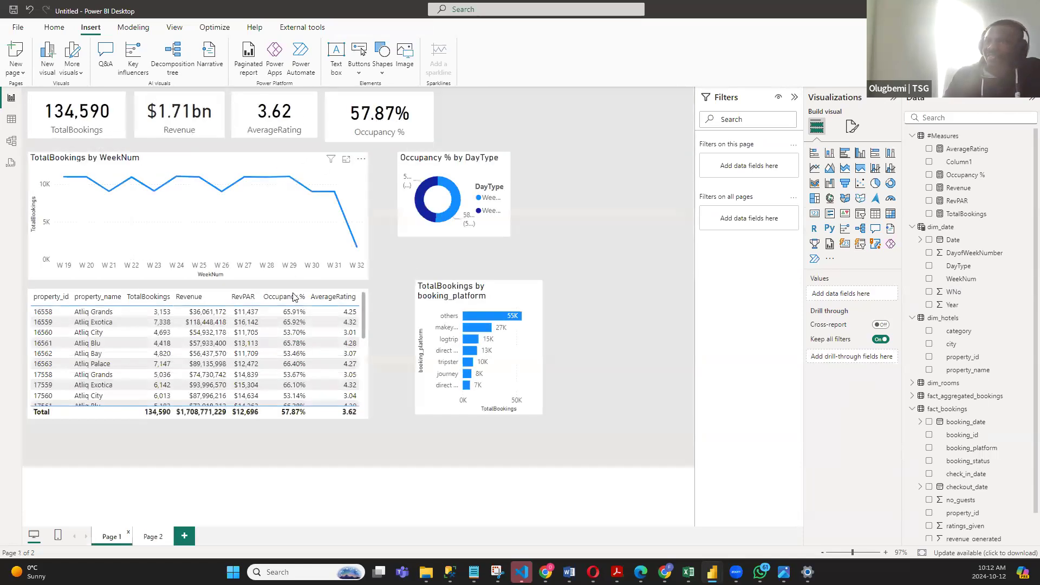
left_click(153, 536)
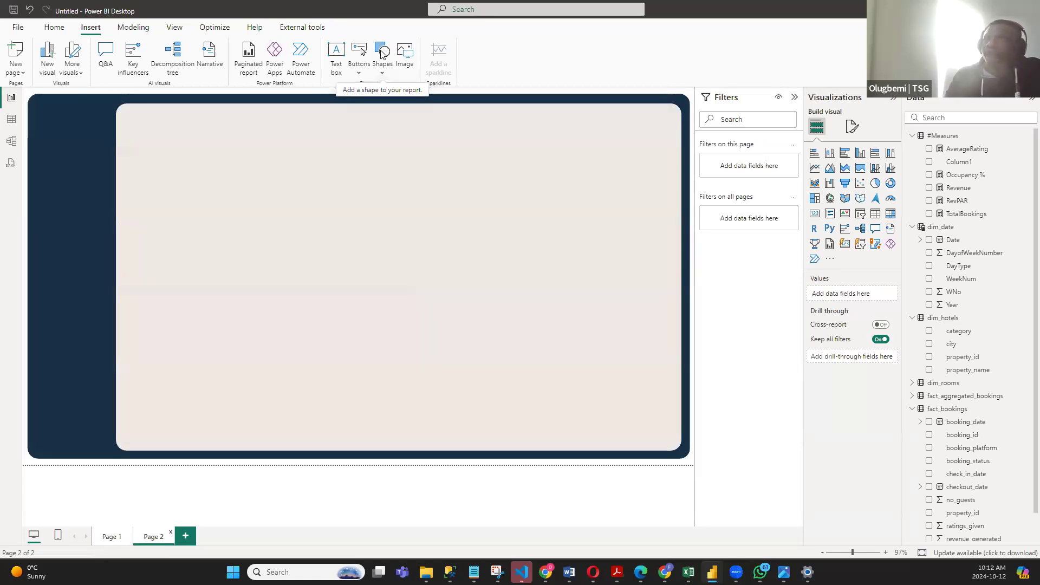
left_click(382, 64)
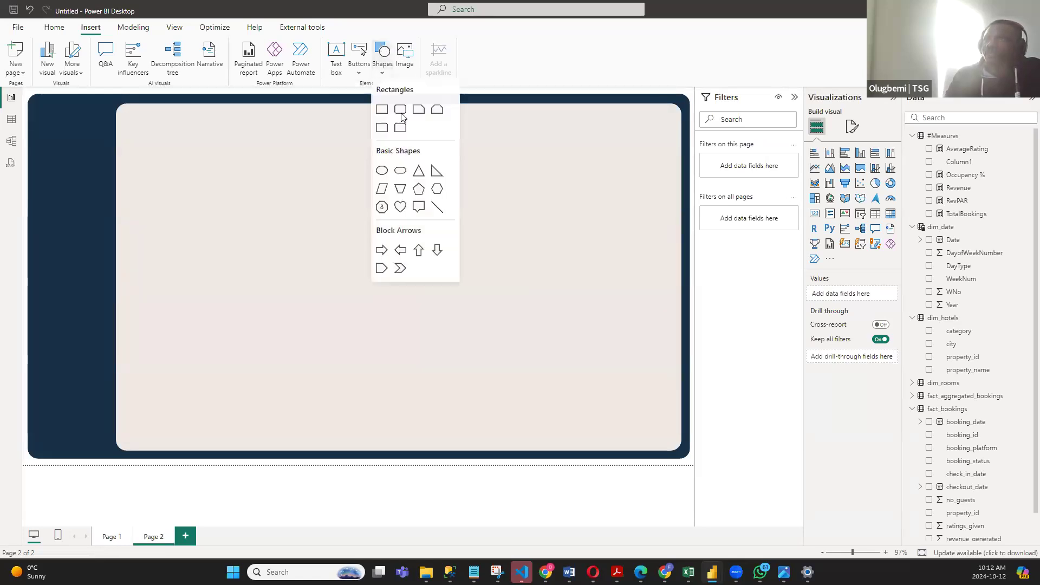
left_click(381, 110)
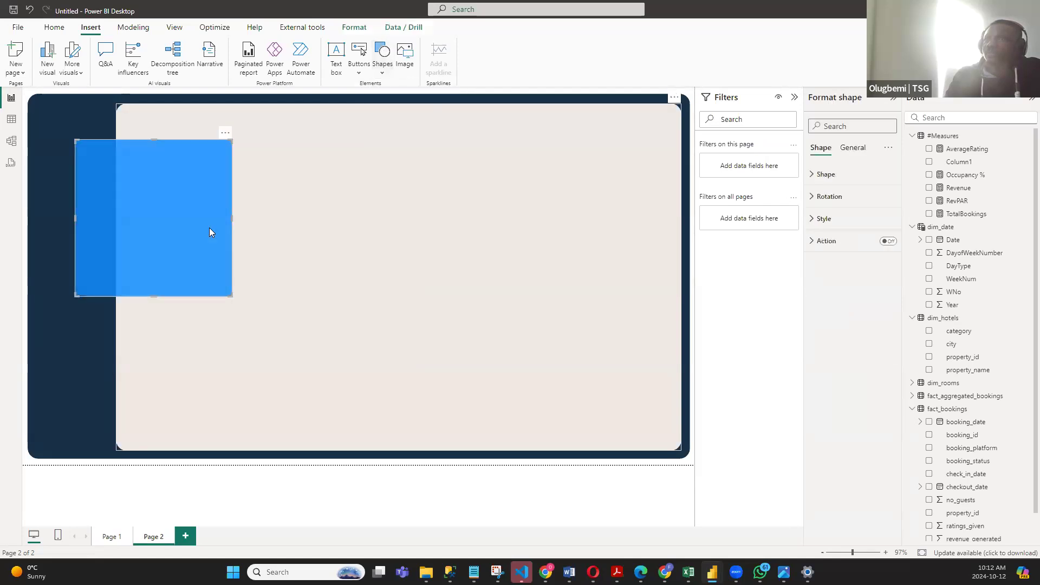
left_click_drag(229, 215, 308, 225)
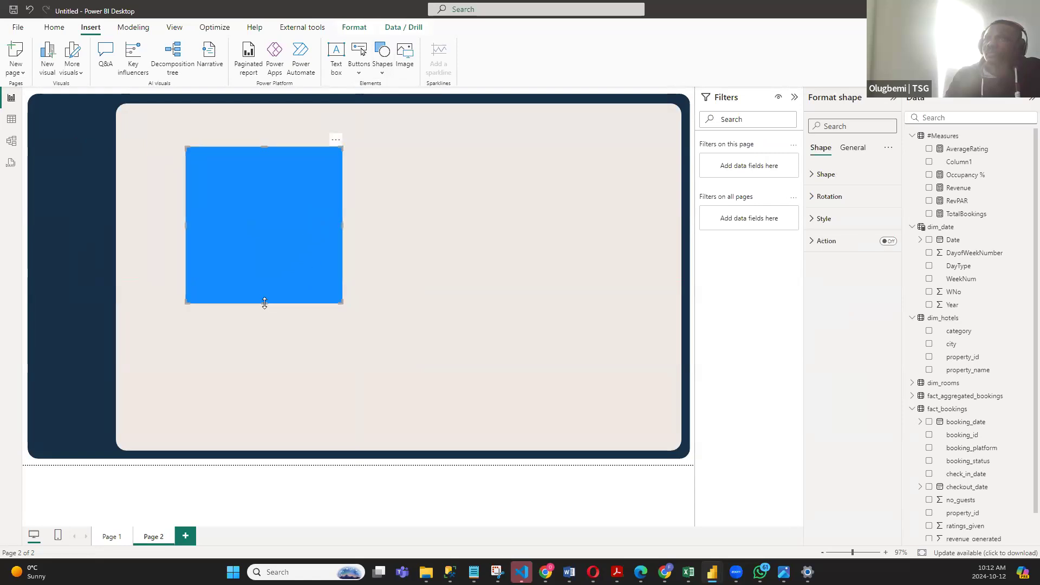
left_click_drag(271, 269, 227, 180)
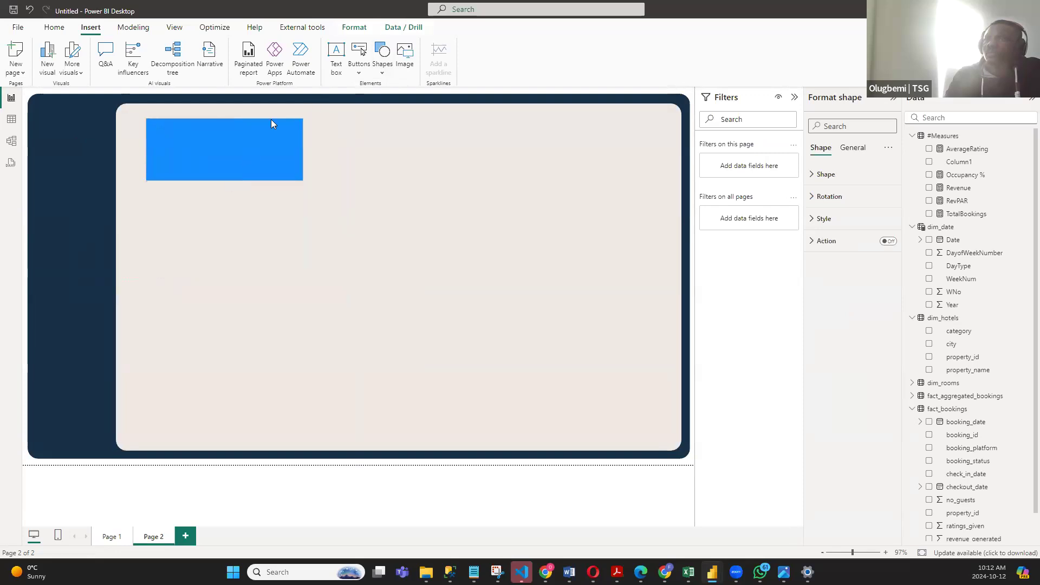
- Shift the small blue rectangle slightly down and left within the almond panel and bring it forward one level
left_click(354, 28)
left_click_drag(211, 153, 201, 159)
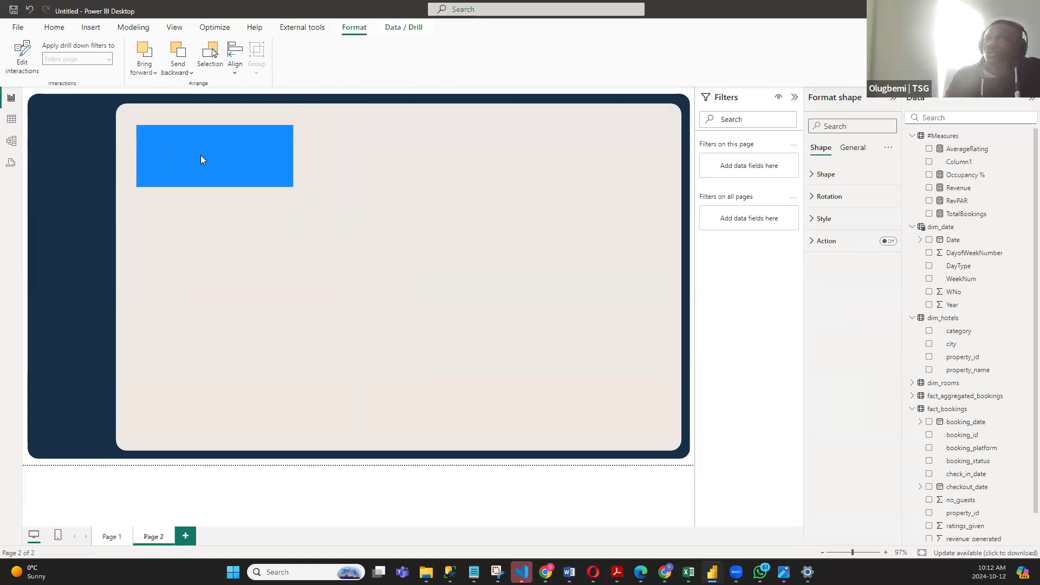
left_click(152, 76)
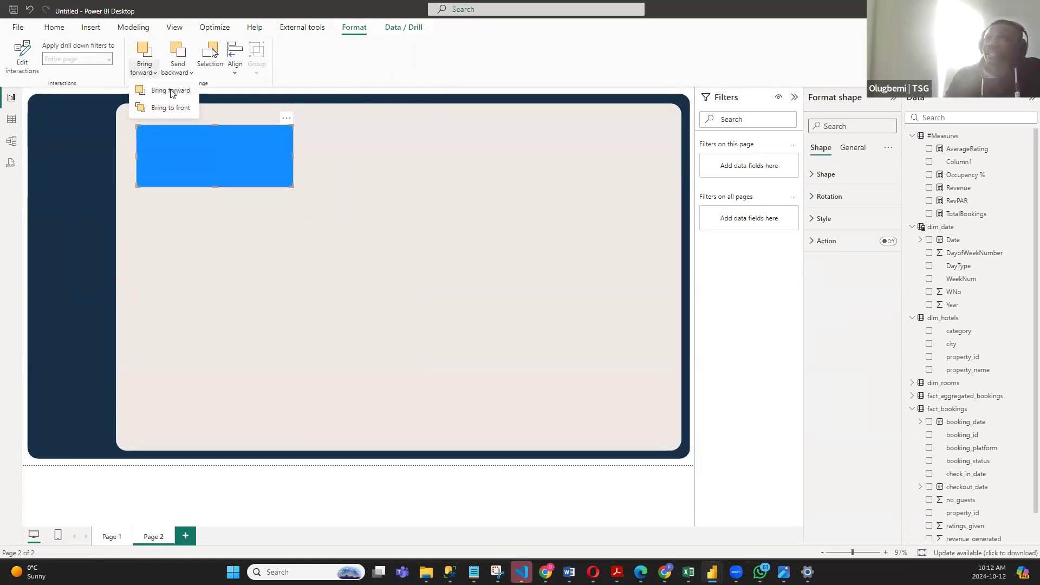
left_click(171, 91)
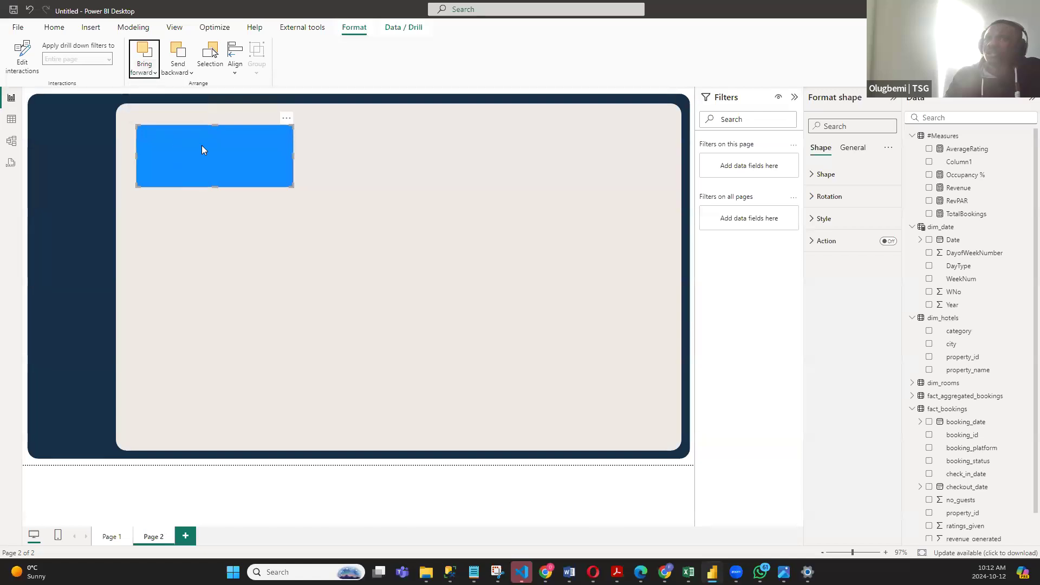
- Try sending the almond panel backward, delete the panel, and select the small blue rectangle on the navy background
left_click(219, 113)
left_click(175, 65)
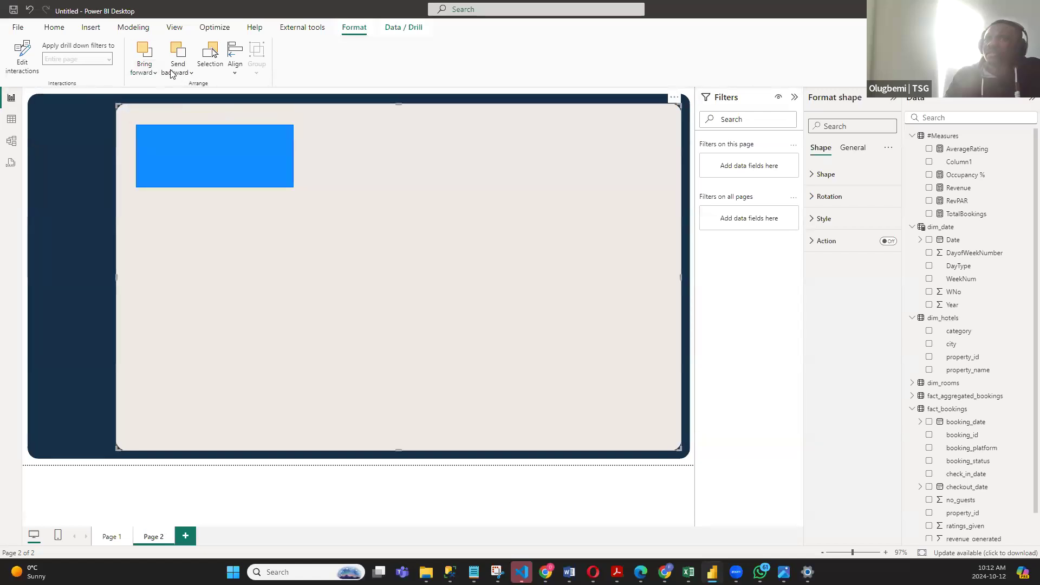
left_click(178, 75)
left_click(195, 94)
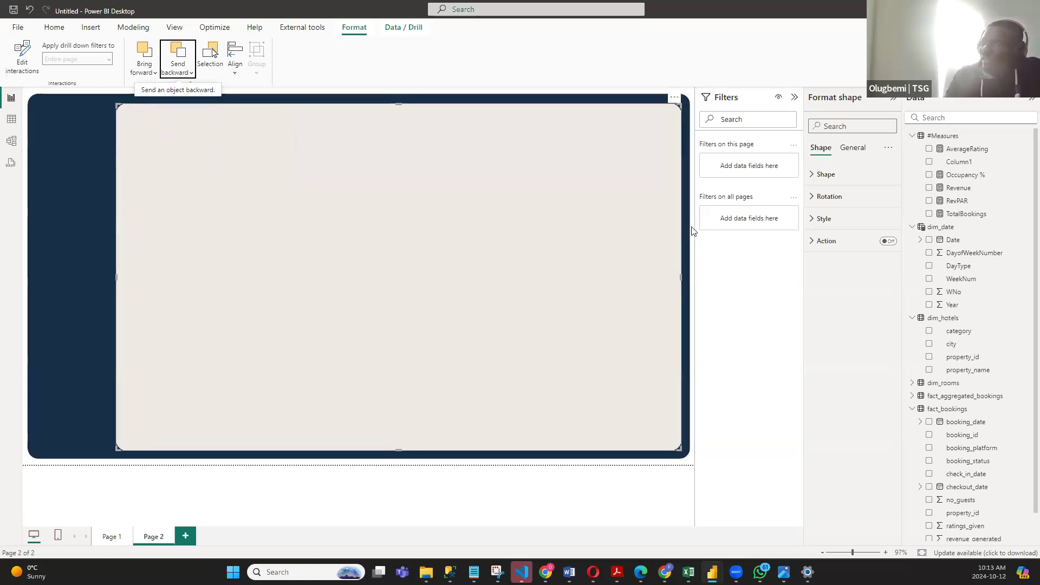
key("Delete")
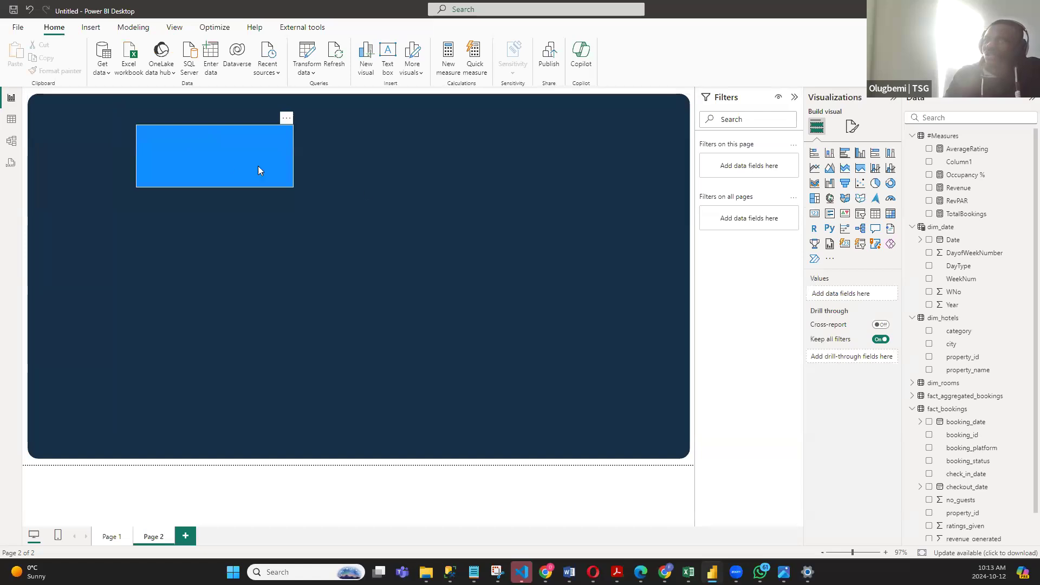
left_click(226, 161)
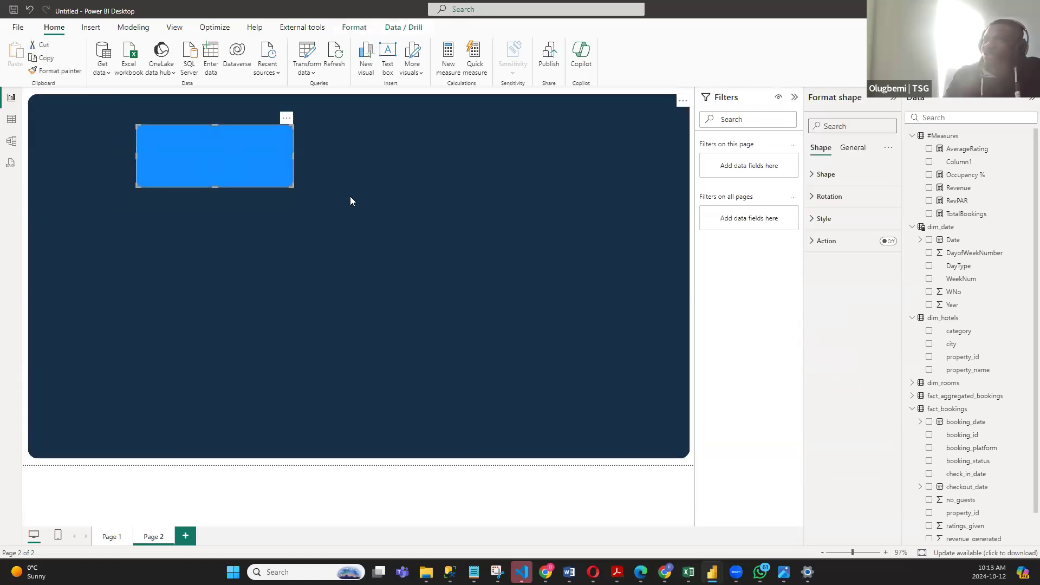
- Send the large navy background rectangle to the back of the layer order
left_click(367, 142)
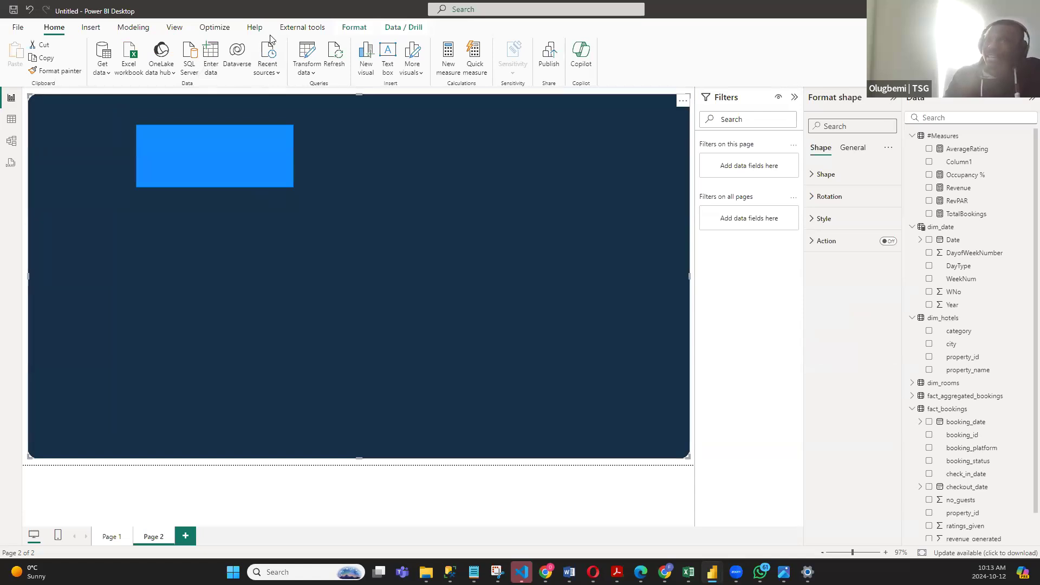
left_click(353, 28)
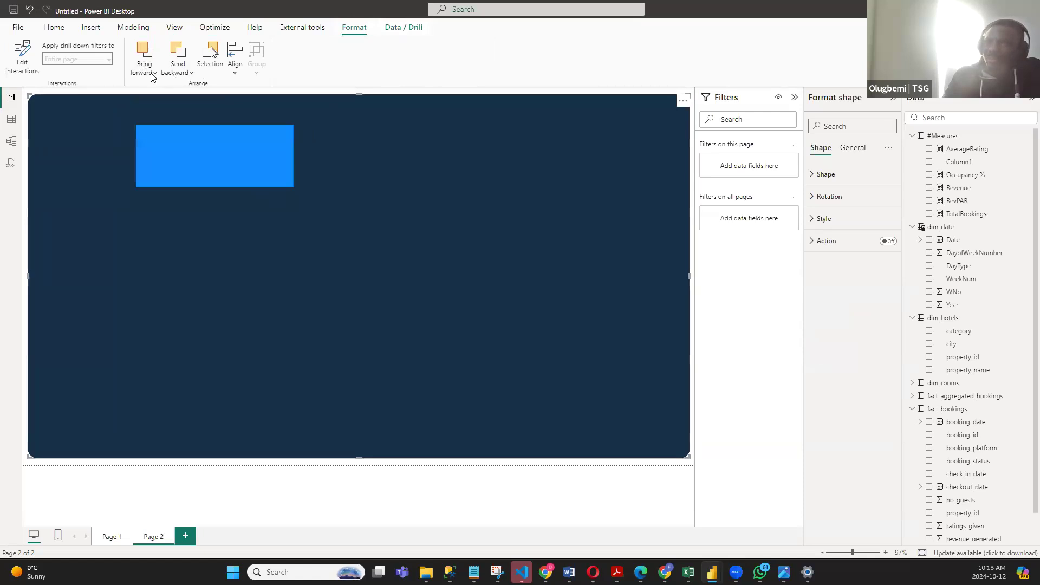
left_click(146, 71)
left_click(184, 74)
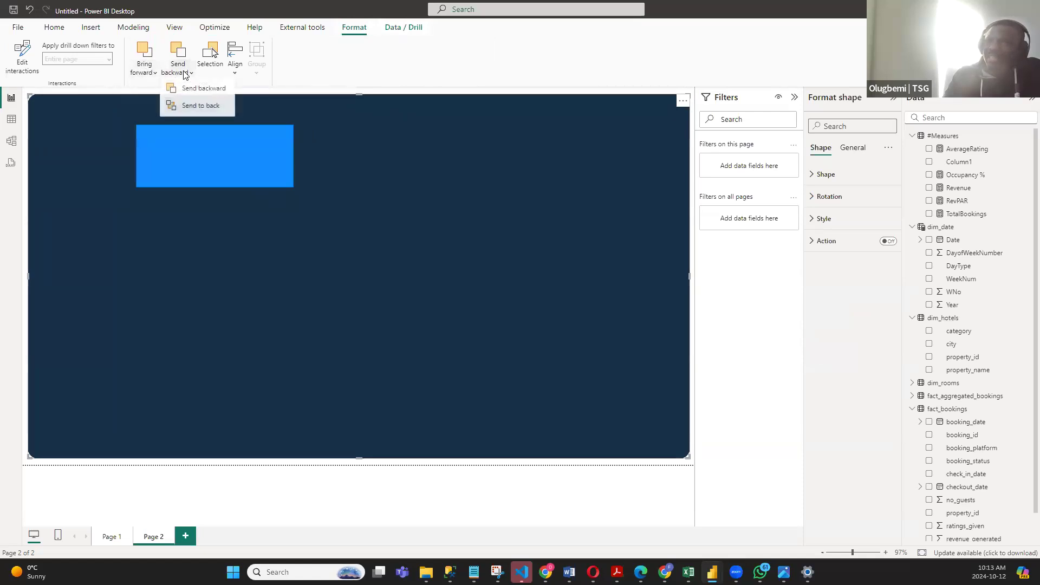
left_click(209, 106)
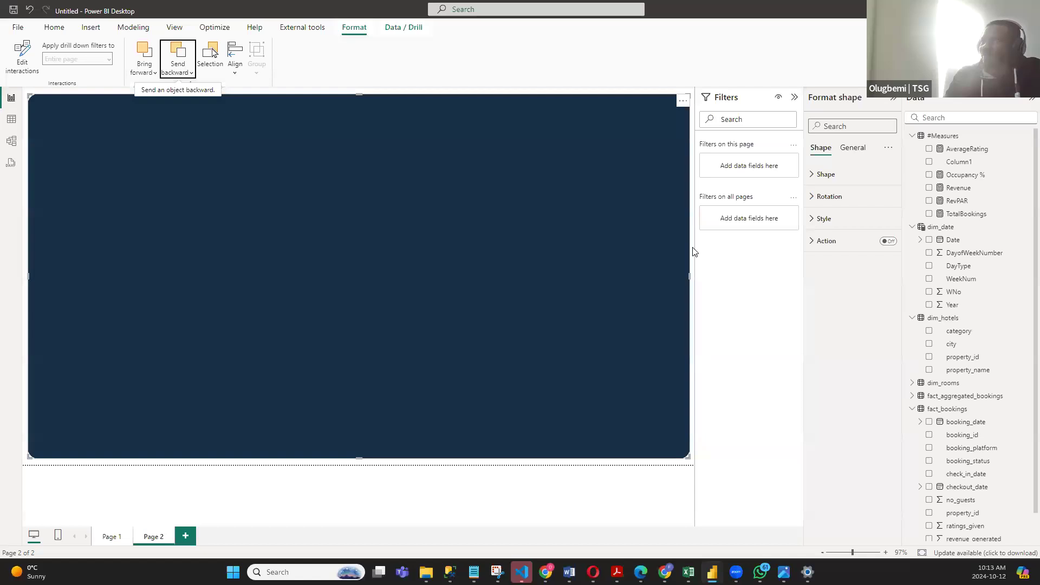
left_click(693, 248)
- Bring the small blue rectangle on the almond panel forward one level
left_click(216, 154)
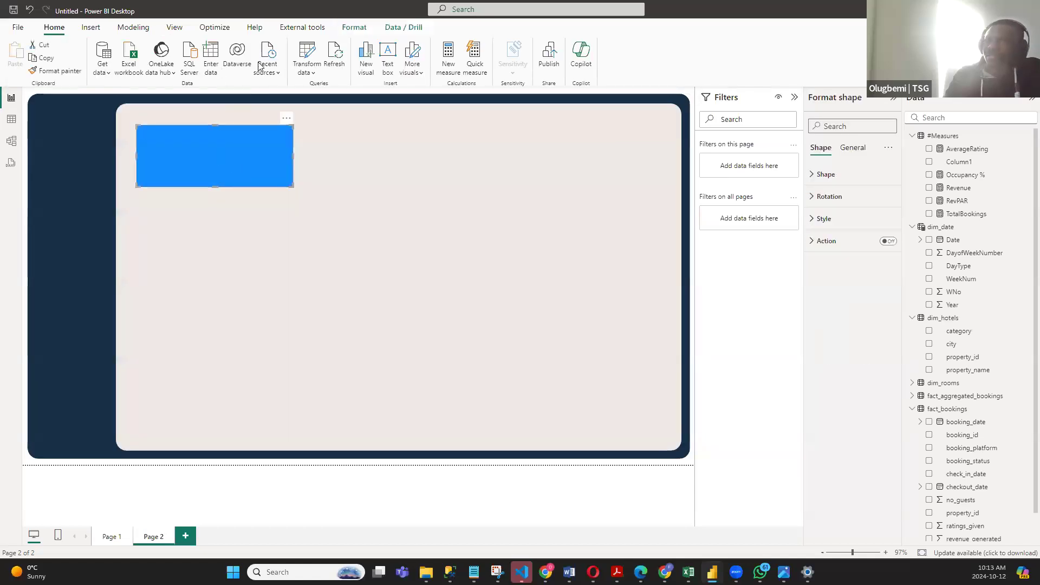
left_click(352, 27)
left_click(154, 72)
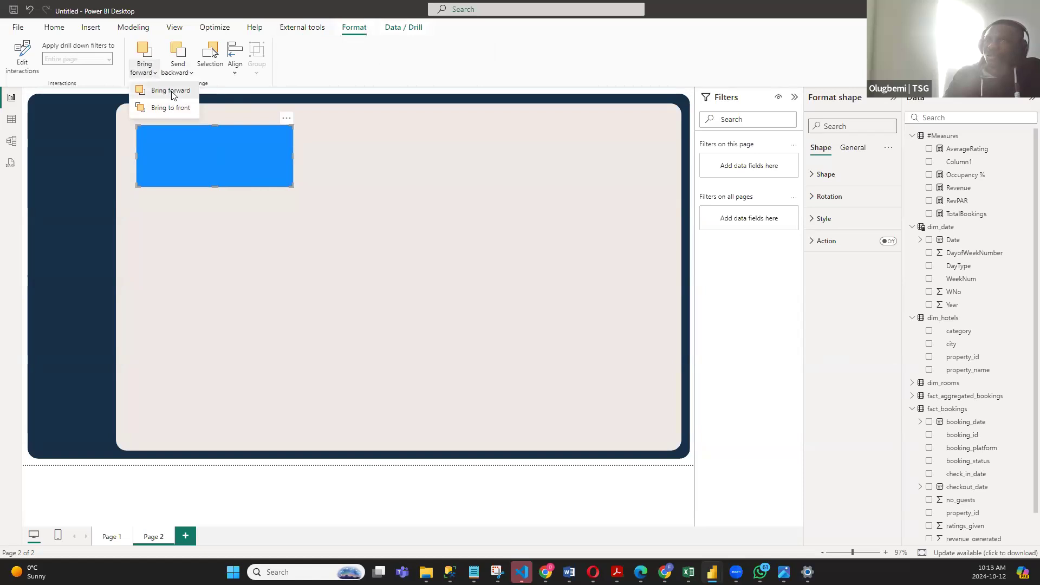
left_click(171, 92)
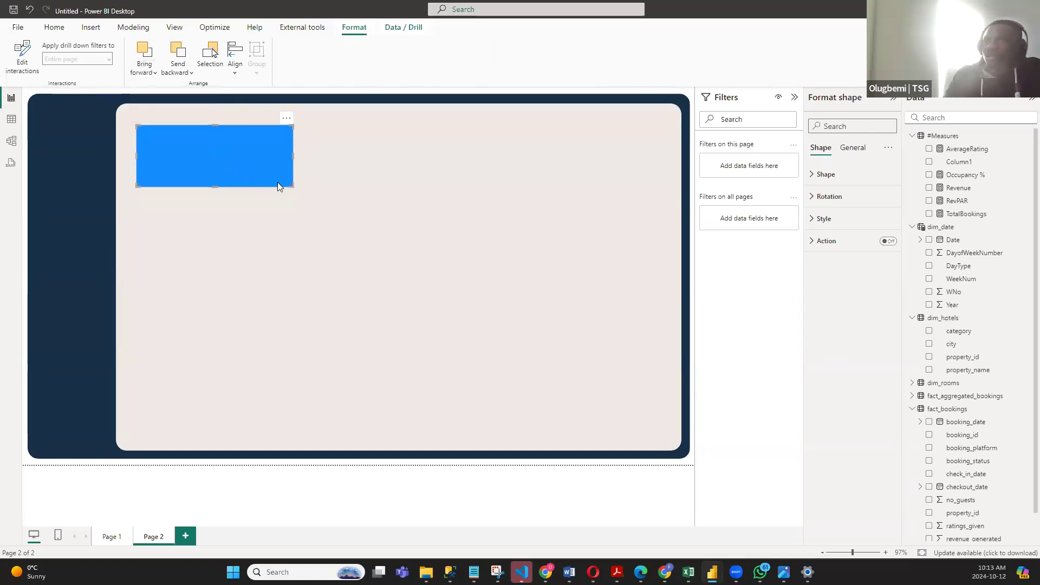
- Shrink the blue rectangle from its lower-right corner, check it against the cards on Page 1, and nudge it slightly down
left_click_drag(289, 186, 254, 180)
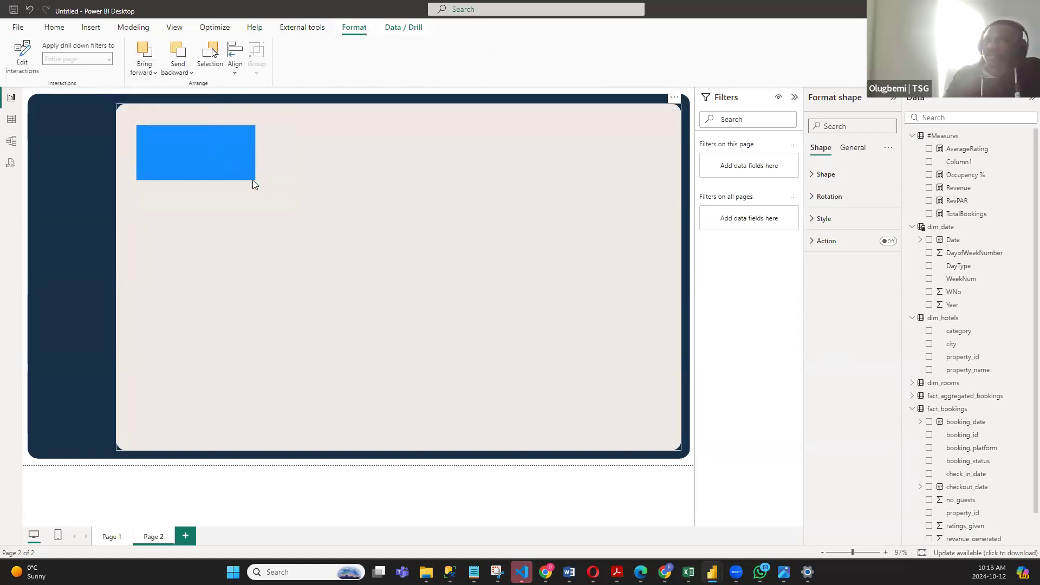
left_click(112, 536)
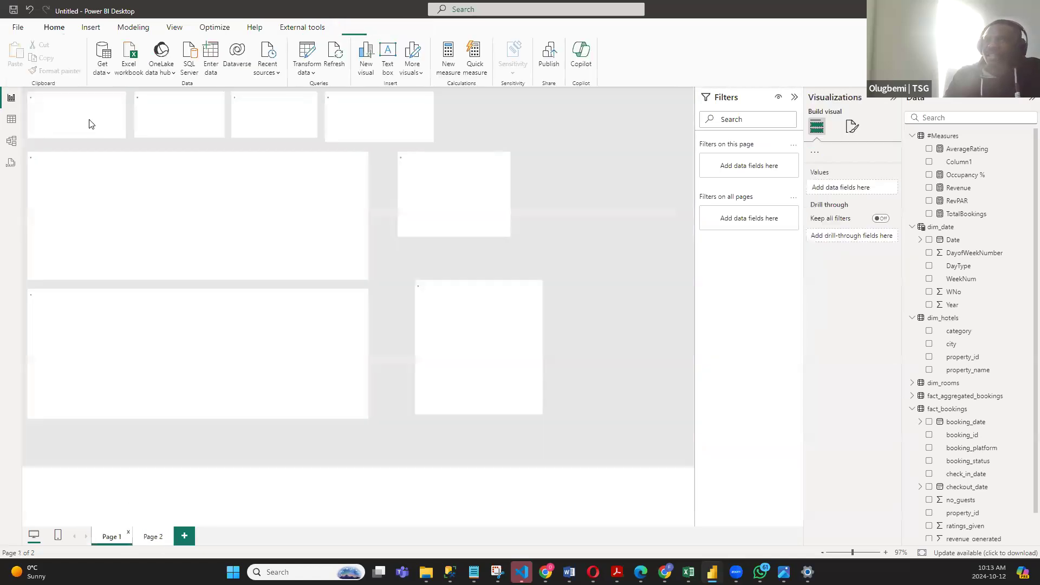
left_click(149, 541)
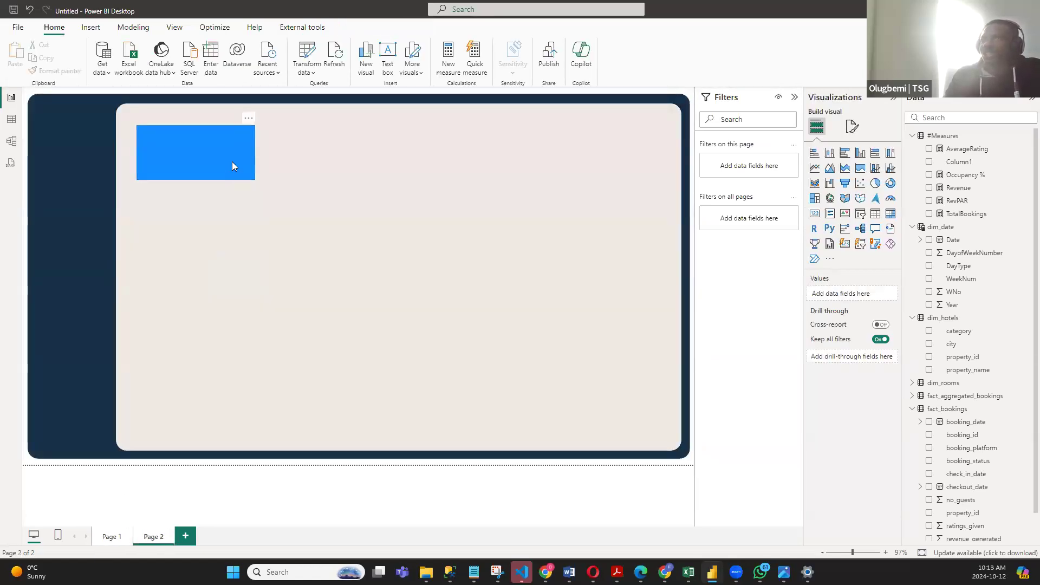
left_click_drag(227, 167, 228, 171)
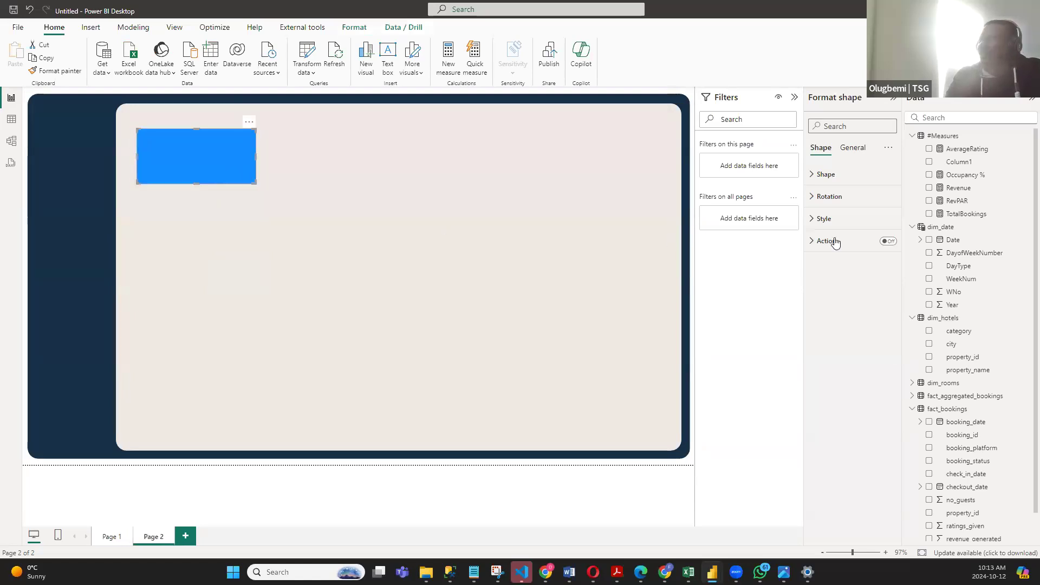
- Change the small rectangle's fill to White and turn off its border
left_click(845, 152)
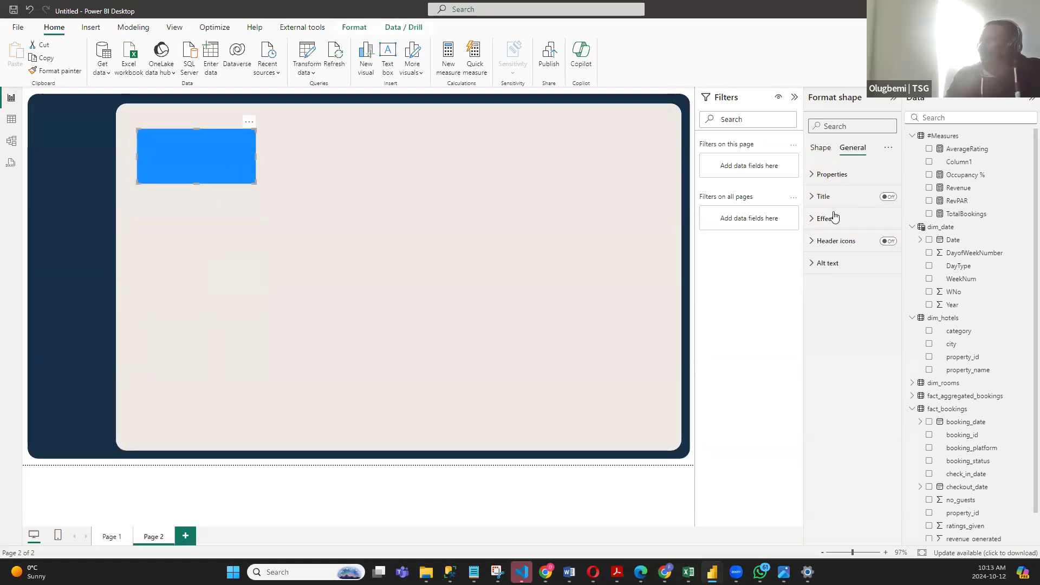
left_click(817, 220)
left_click(818, 219)
left_click(820, 148)
left_click(817, 223)
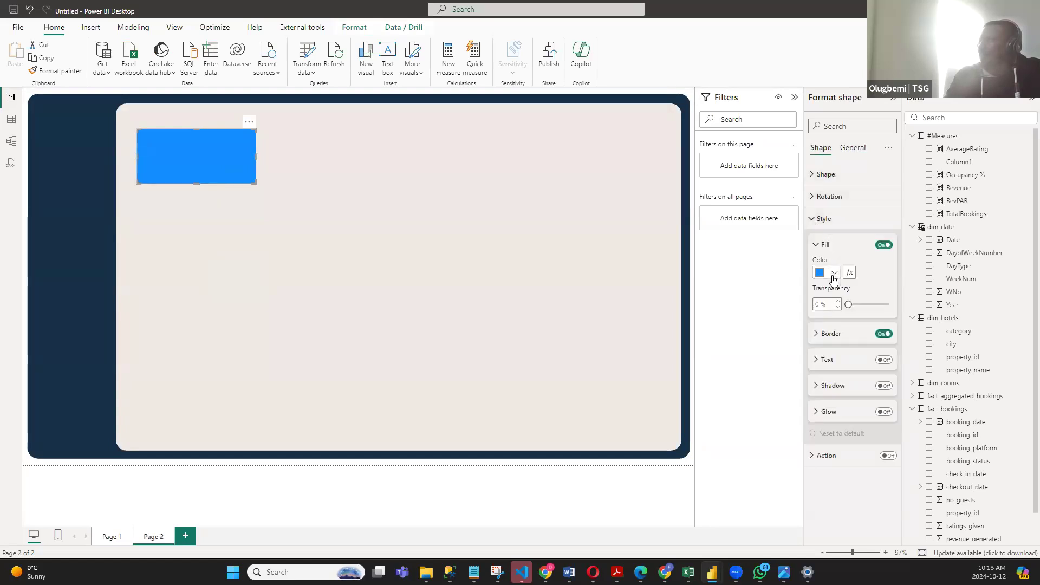
left_click(827, 272)
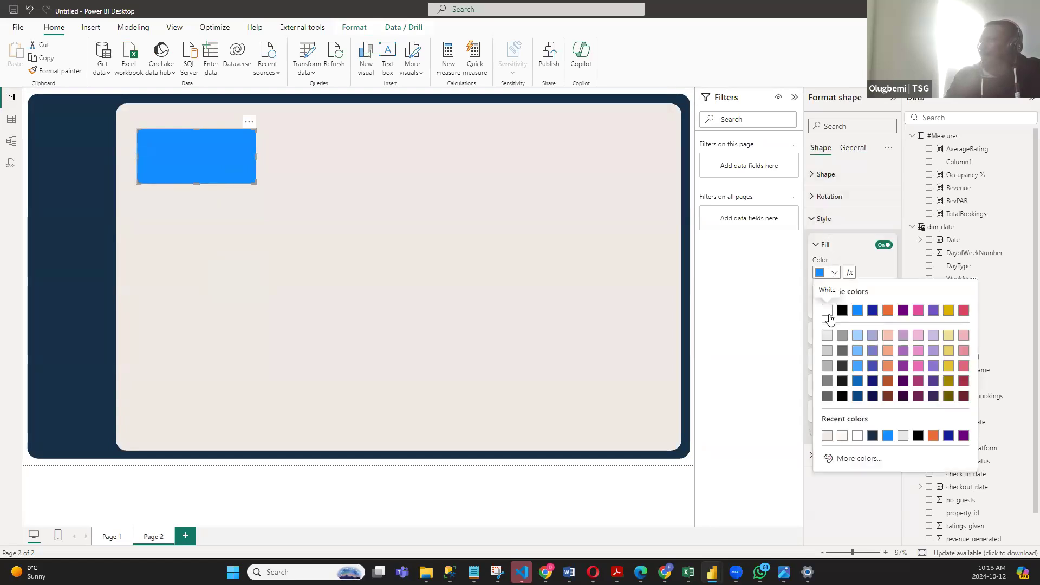
left_click(827, 310)
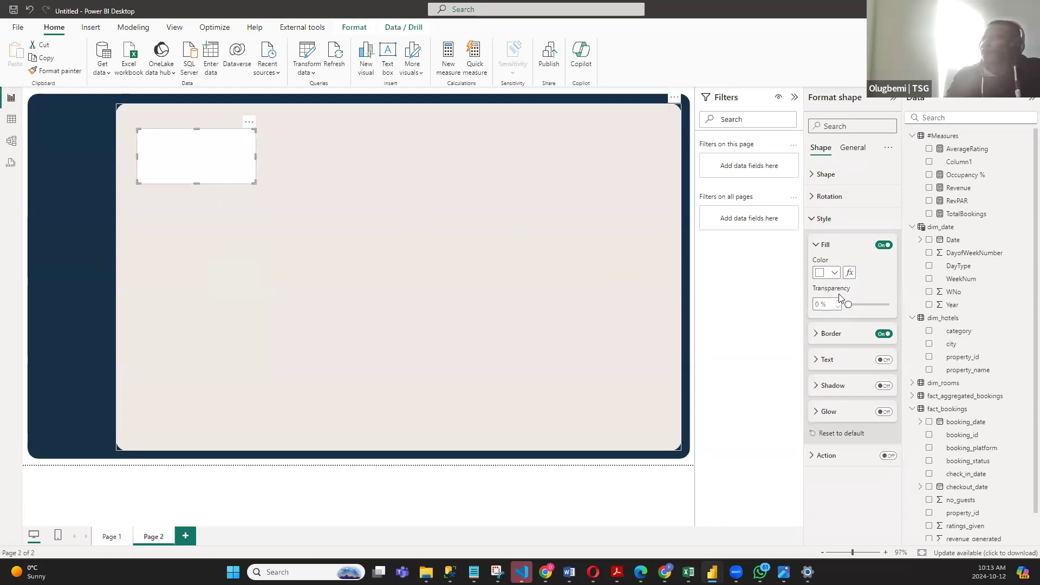
left_click(881, 336)
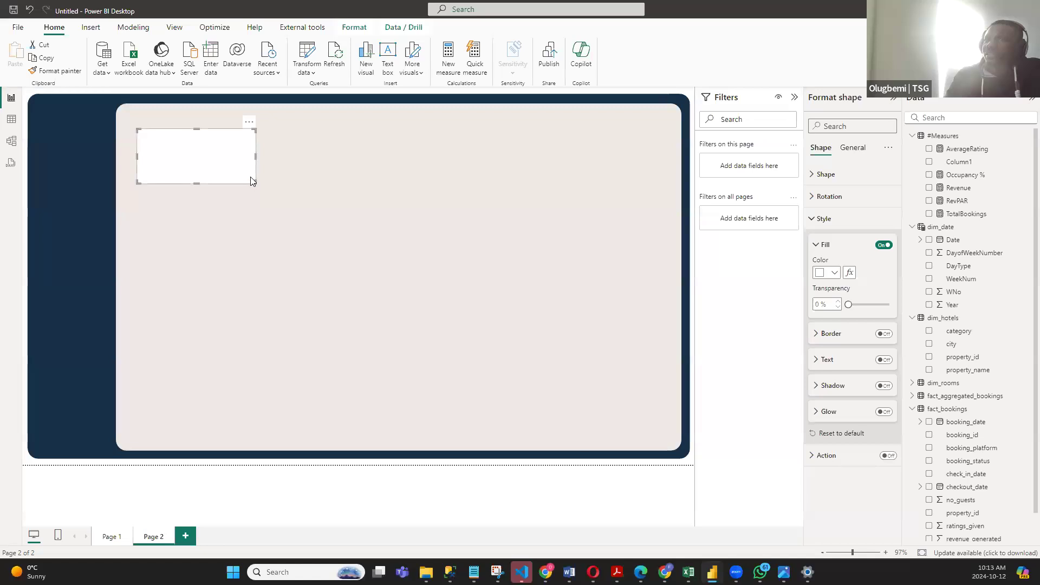
left_click(693, 253)
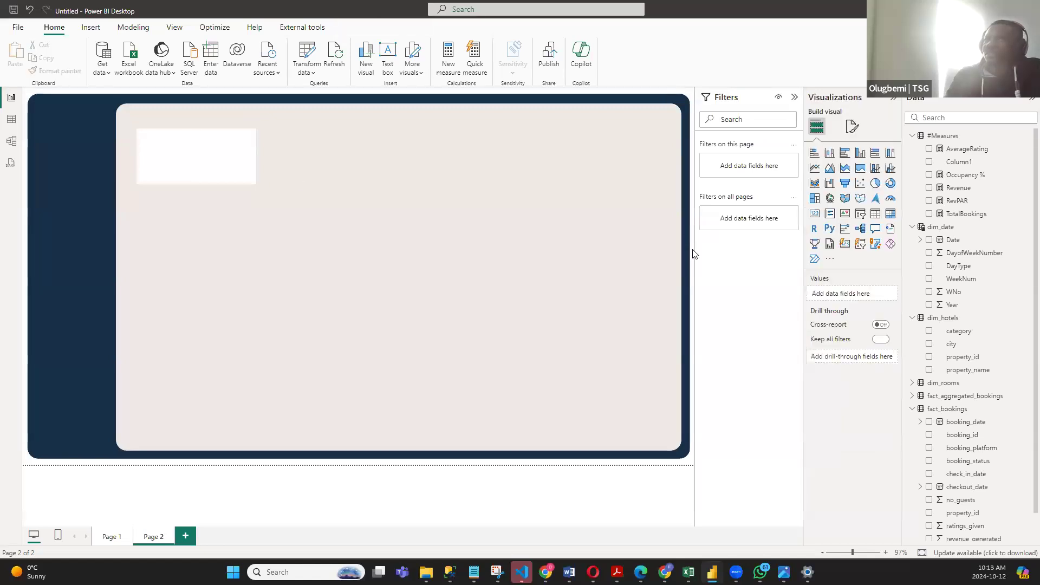
- Duplicate the white card rectangle three times and arrange the four cards in a row across the almond panel
left_click(211, 158)
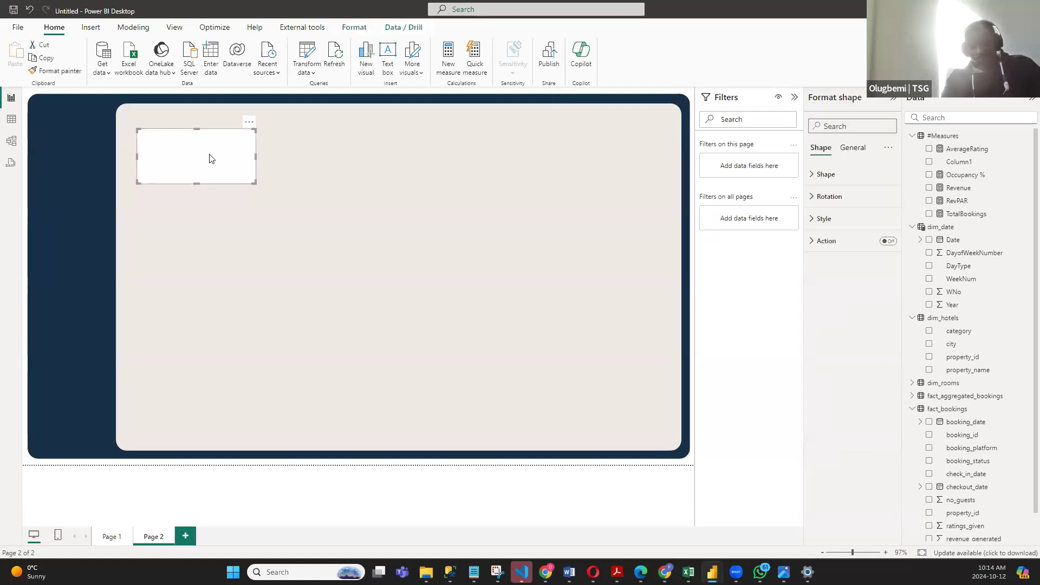
key("ctrl+c")
key("ctrl+v")
left_click_drag(209, 158, 634, 165)
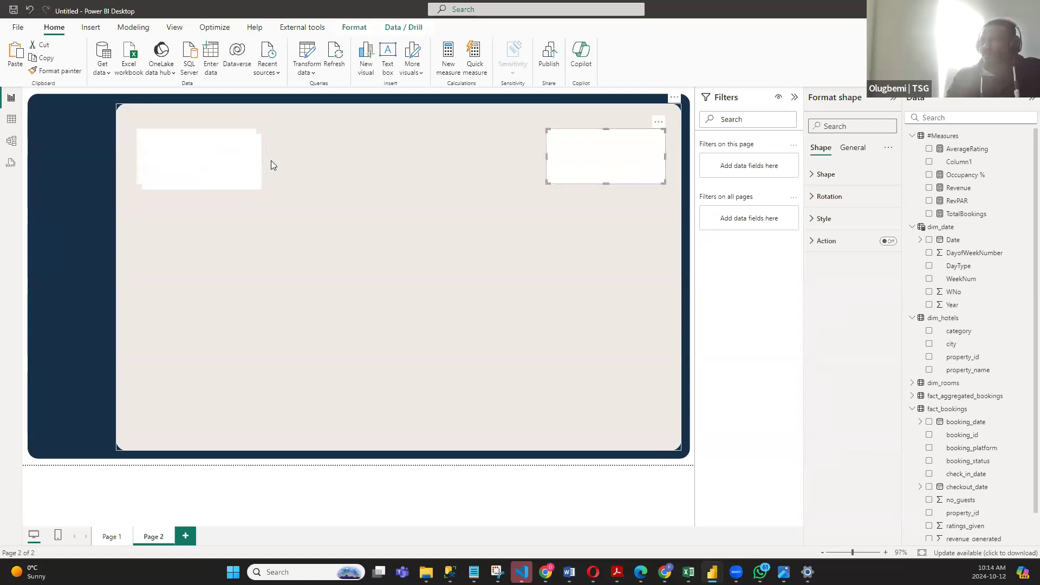
left_click_drag(244, 160, 494, 160)
mouse_move(341, 161)
left_mouse_down()
mouse_move(221, 162)
mouse_move(359, 165)
mouse_move(346, 165)
left_mouse_up()
key("ctrl+v")
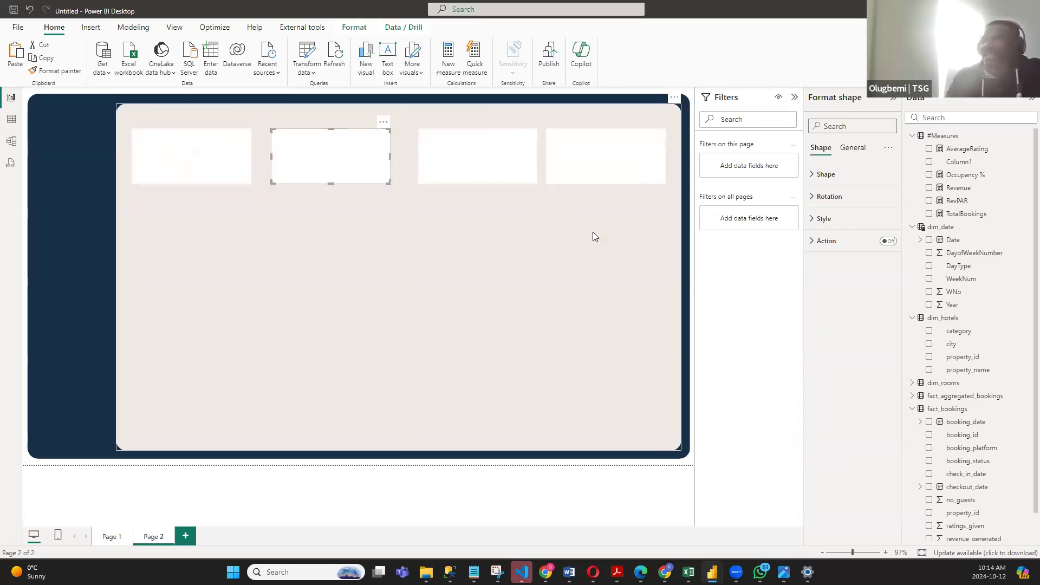
- Select all four white cards and distribute them horizontally
left_click(194, 151)
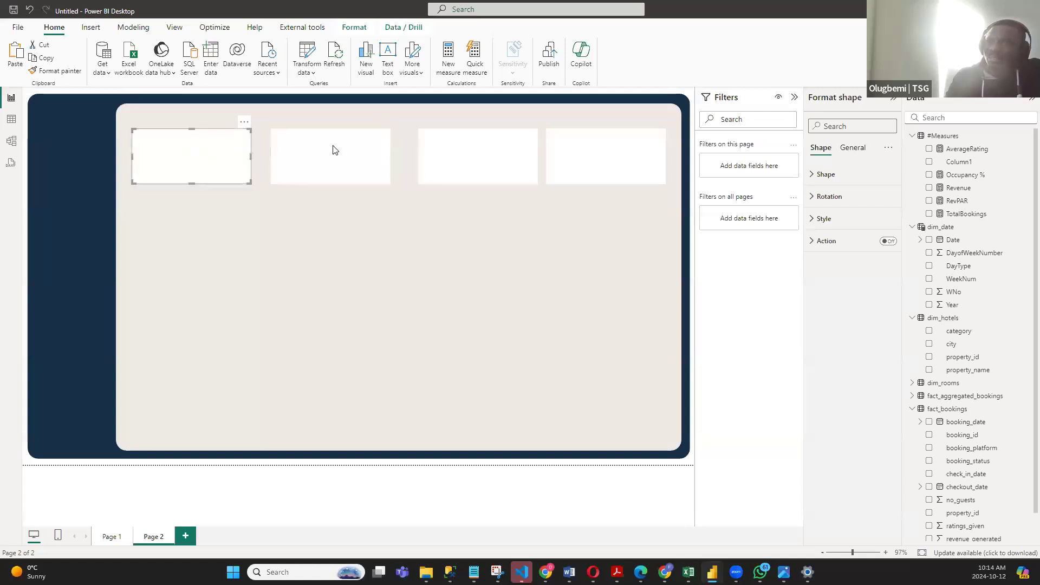
left_click(336, 152, "ctrl")
left_click(522, 150, "ctrl")
left_click(572, 148, "ctrl")
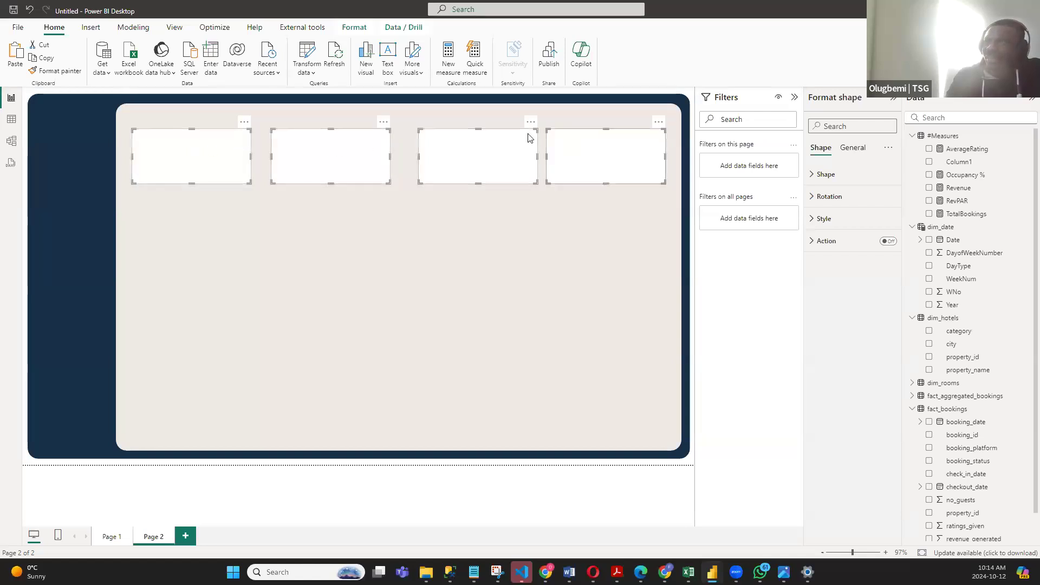
left_click(355, 27)
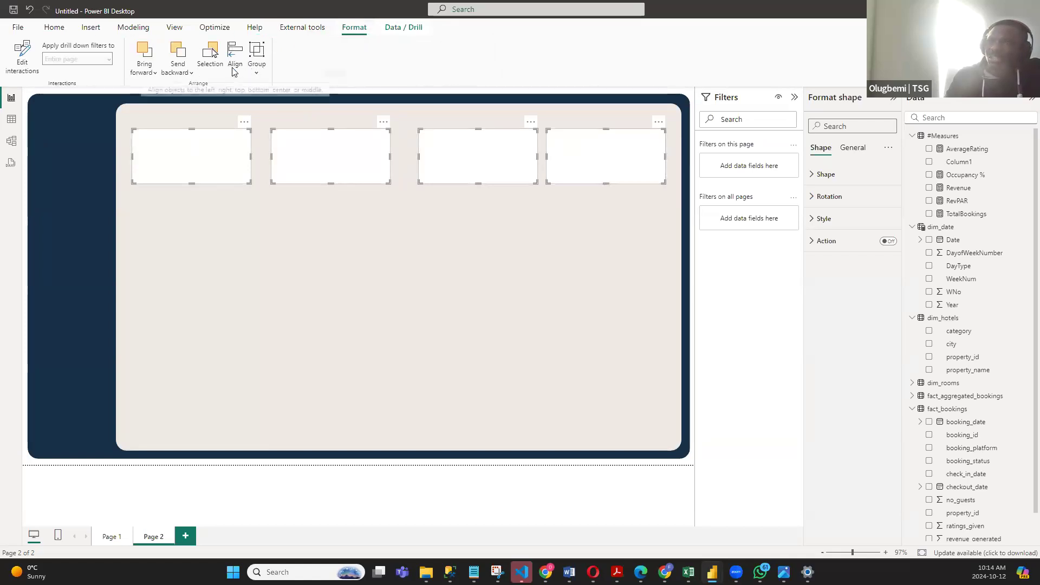
left_click(234, 72)
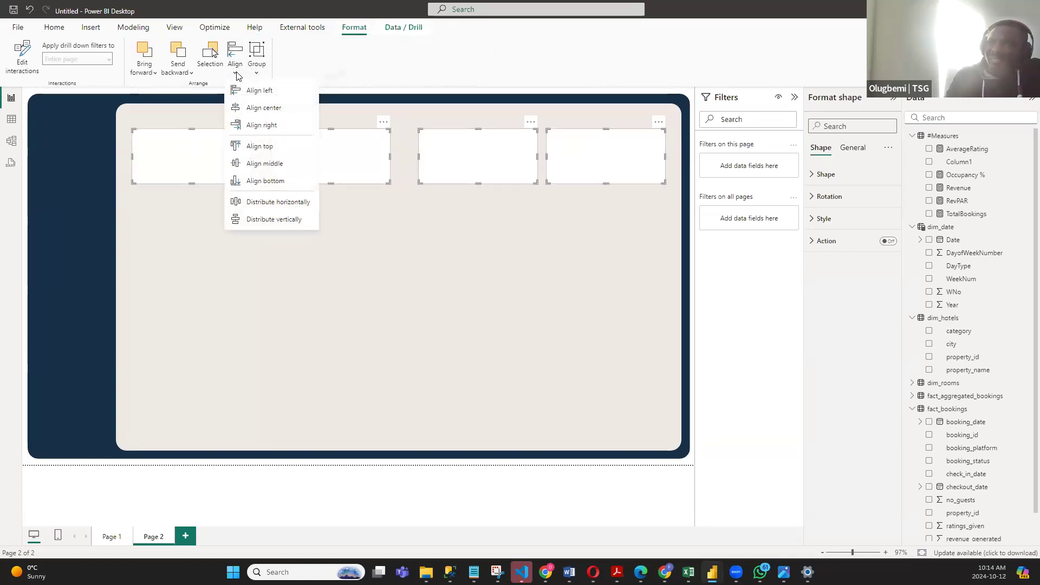
left_click(275, 202)
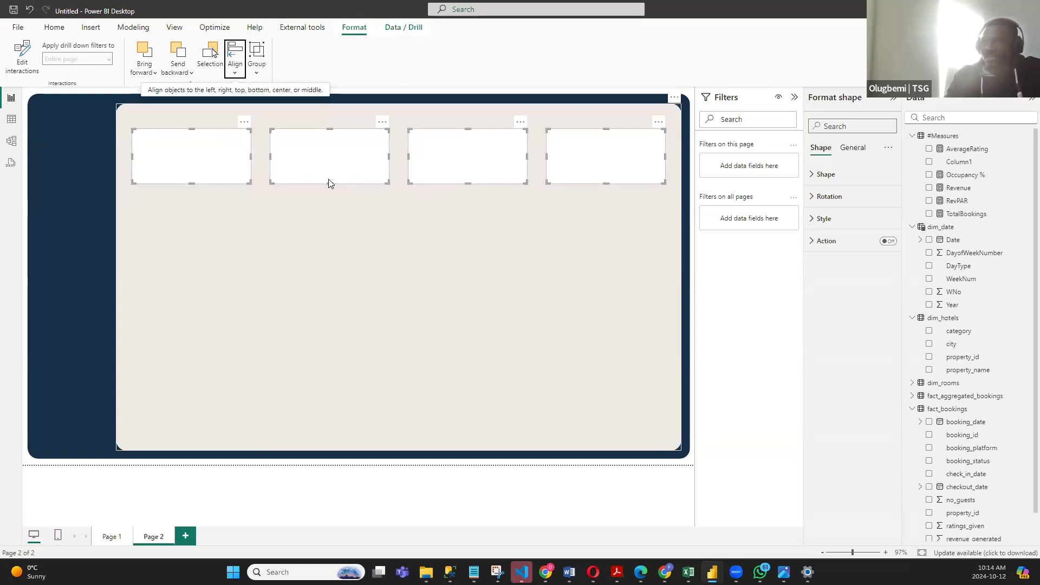
- Move the row of four cards down and lower the almond panel's upper edge to leave a navy header strip
left_click_drag(243, 171, 242, 195)
left_click(243, 196)
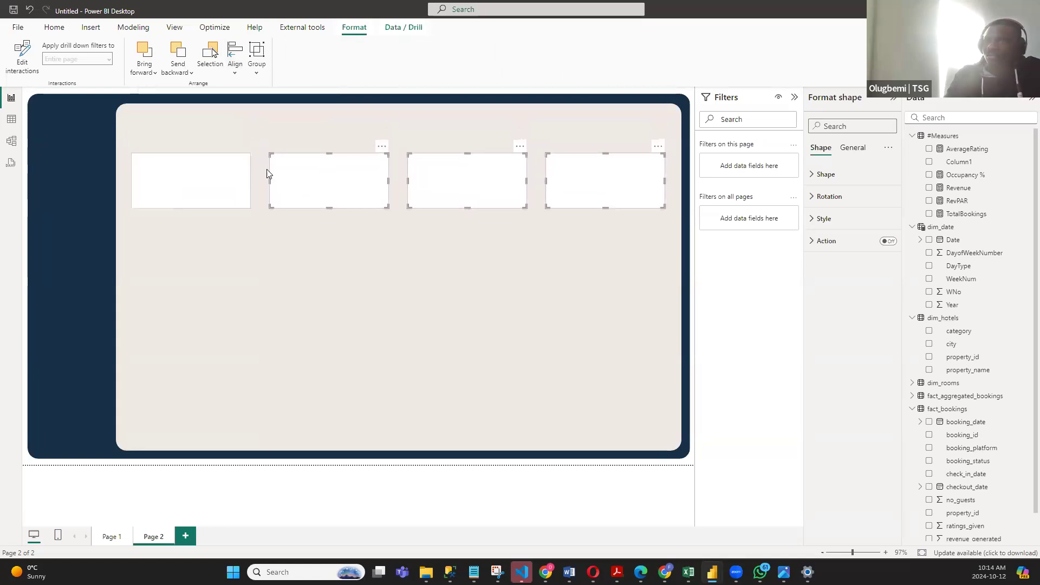
left_click(332, 111)
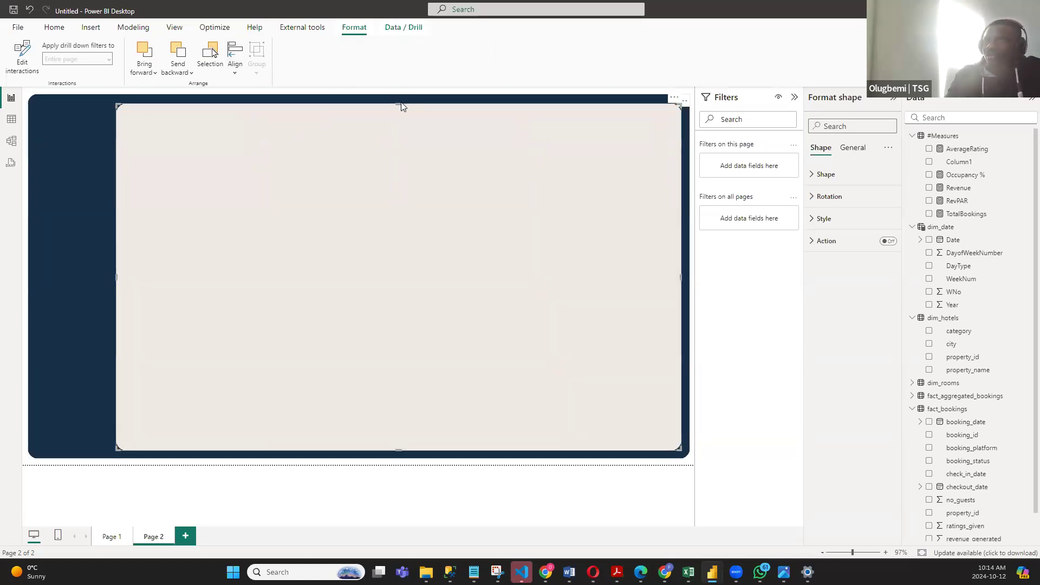
left_click_drag(395, 122, 395, 131)
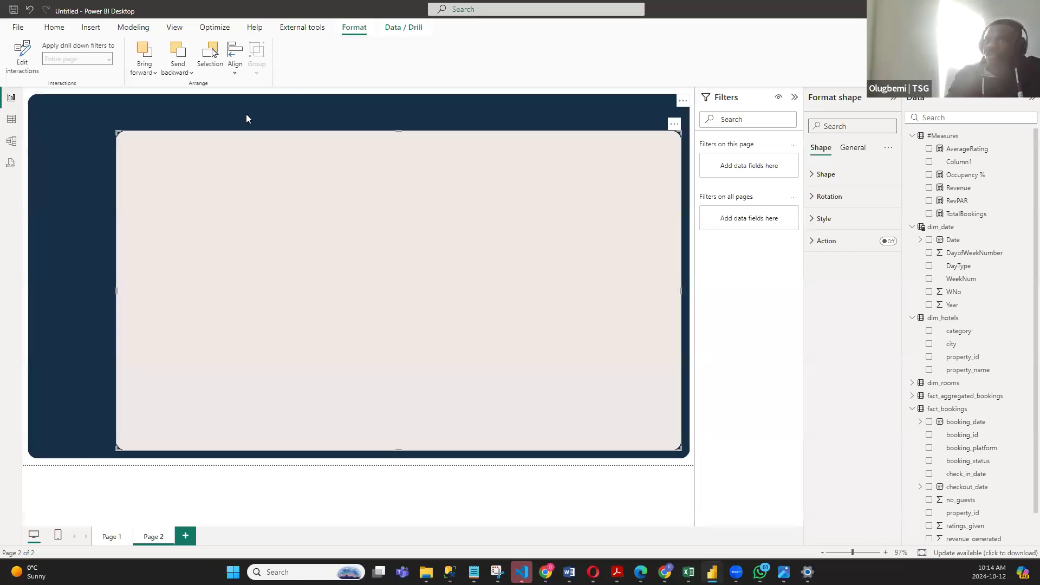
left_click(694, 270)
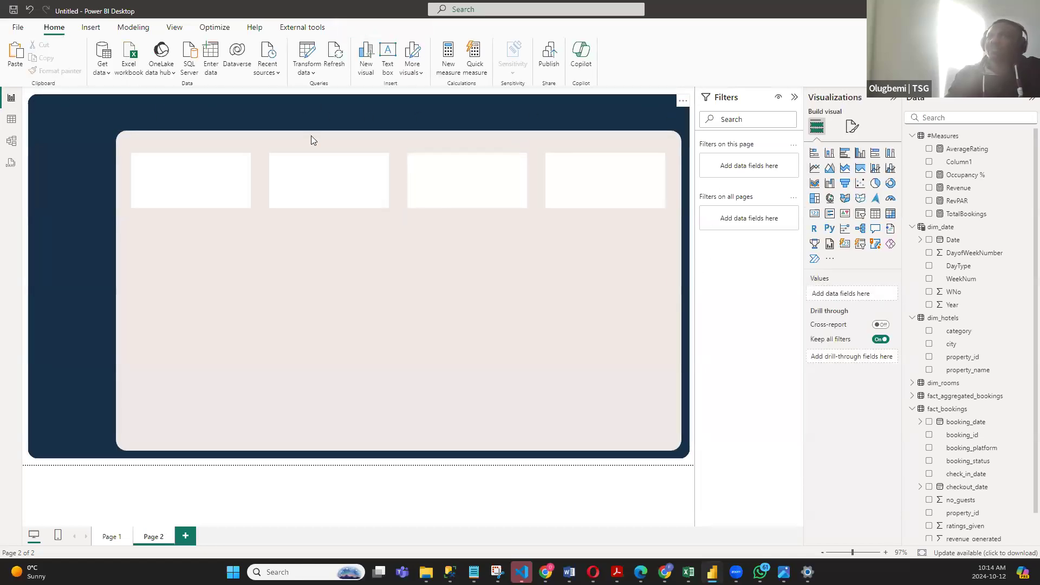
- Shorten the leftmost white card from its lower edge and move it closer to the almond panel's upper-left corner
left_click(216, 183)
left_click(329, 185, "ctrl")
left_click(459, 190, "ctrl")
left_click(572, 192, "ctrl")
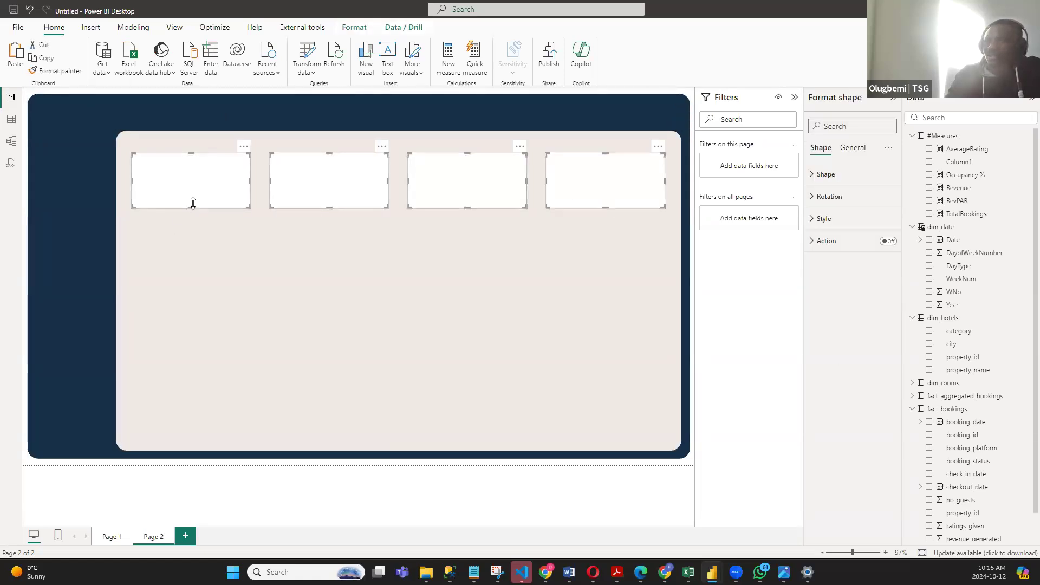
left_click_drag(193, 205, 193, 195)
left_click(326, 205)
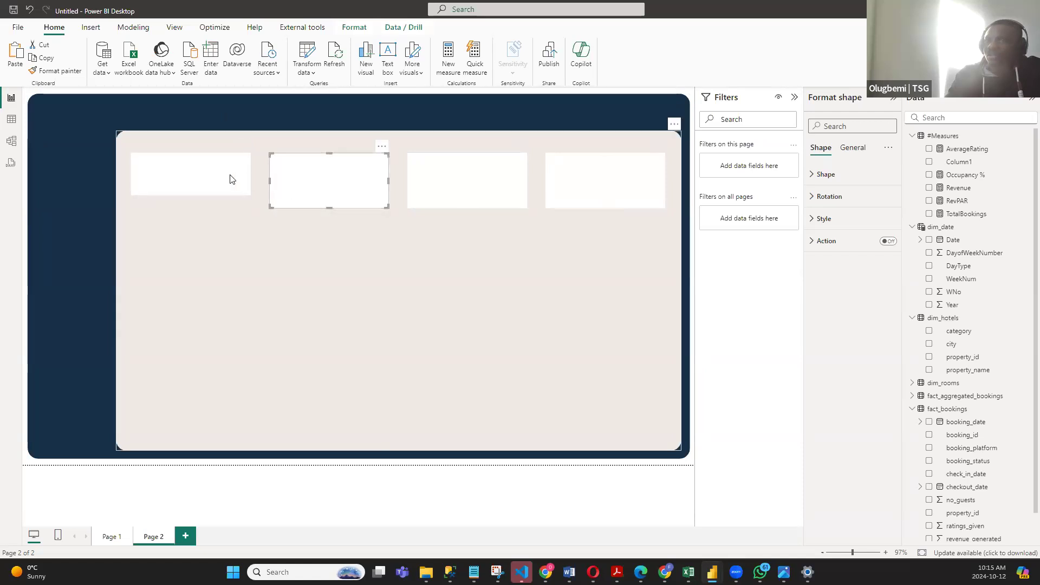
left_click_drag(235, 167, 231, 158)
- Delete the three taller white cards beside the shortened one
left_click(331, 205)
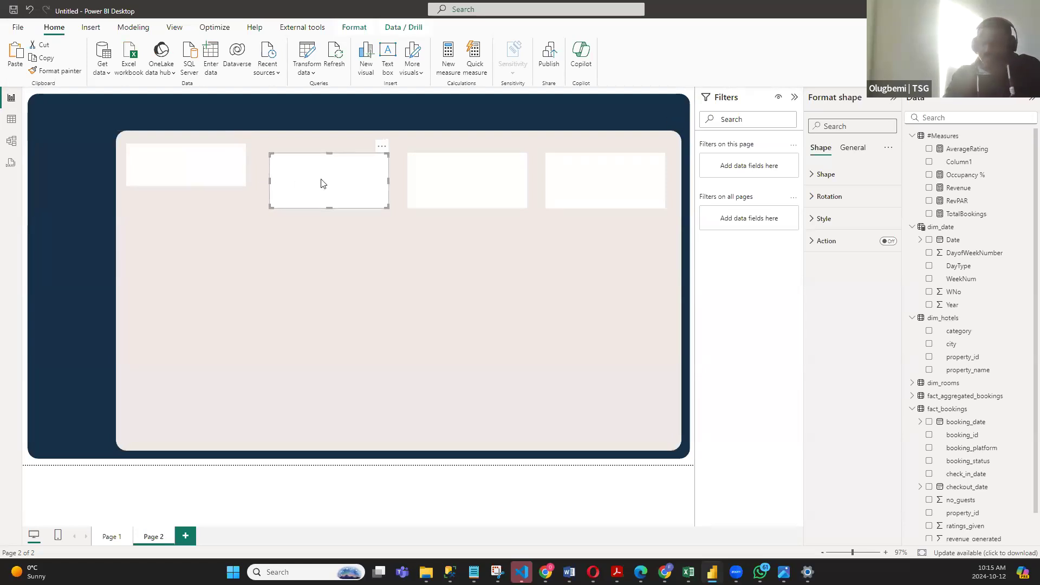
key("Delete")
left_click(441, 174)
key("Delete")
left_click(621, 167)
key("Delete")
- Duplicate the shortened white card three times and place the copies beside it to form a row of four
left_click(199, 170)
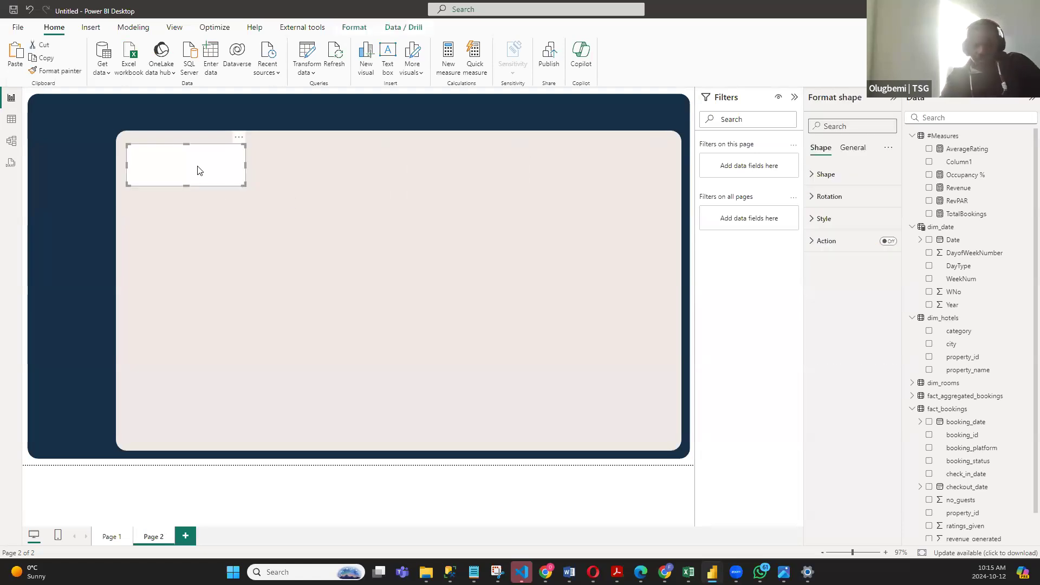
left_click_drag(200, 172, 610, 170)
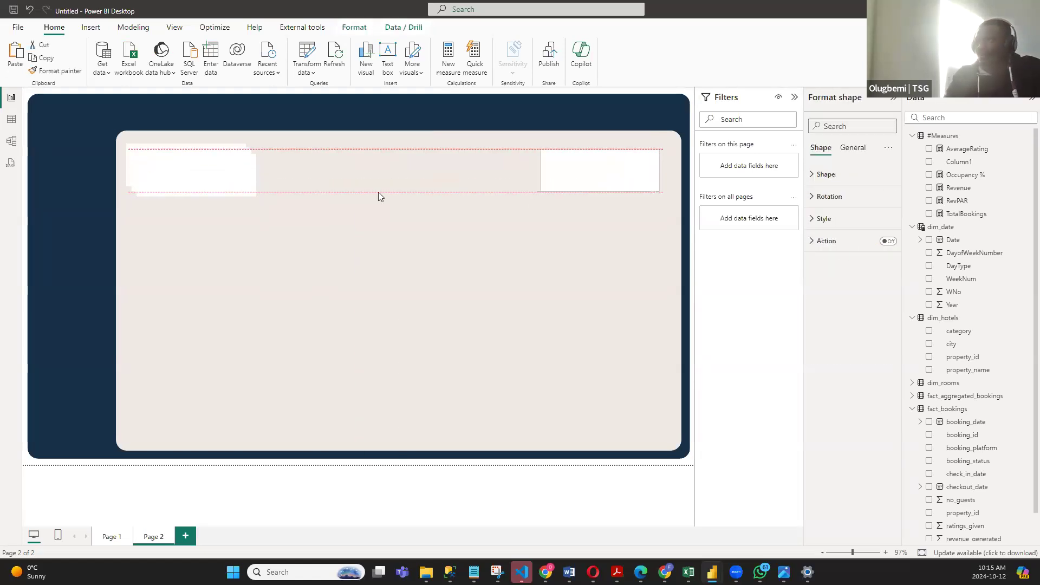
left_click_drag(212, 182, 474, 172)
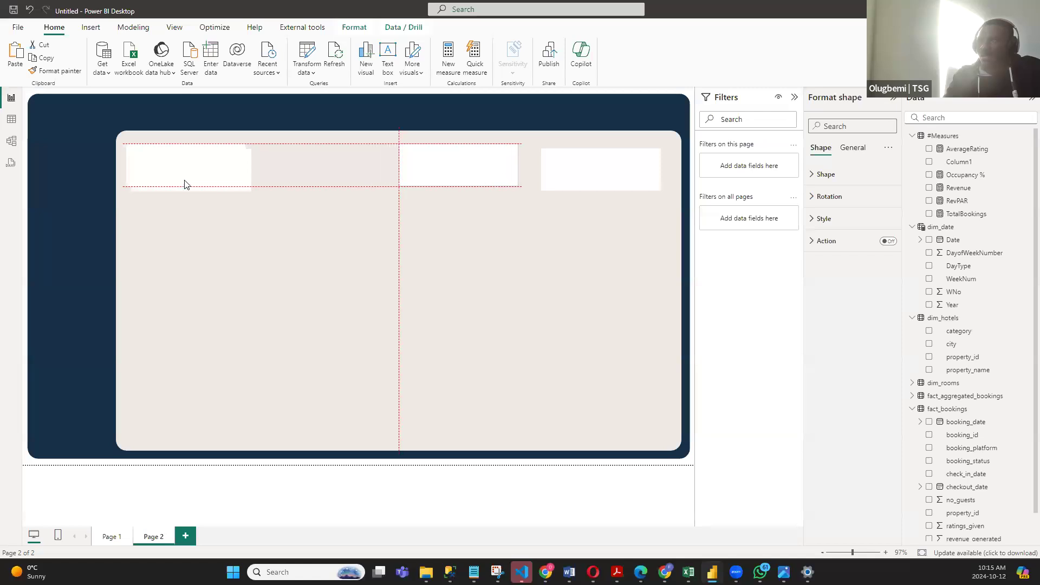
left_click_drag(184, 173, 323, 174)
- Select all four short white cards and distribute them horizontally
left_click(162, 172)
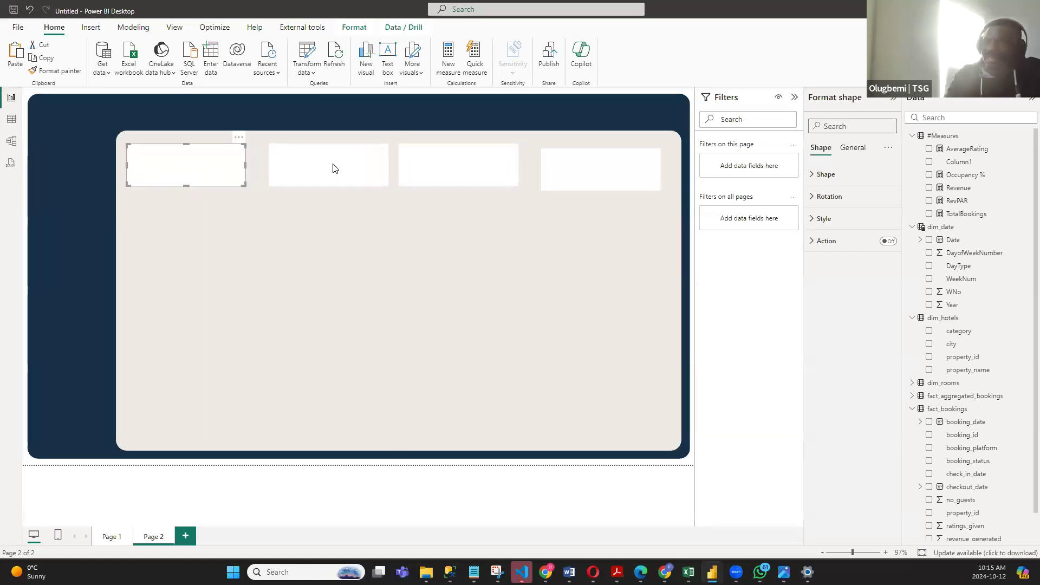
left_click(456, 160, "ctrl")
left_click(568, 166, "ctrl")
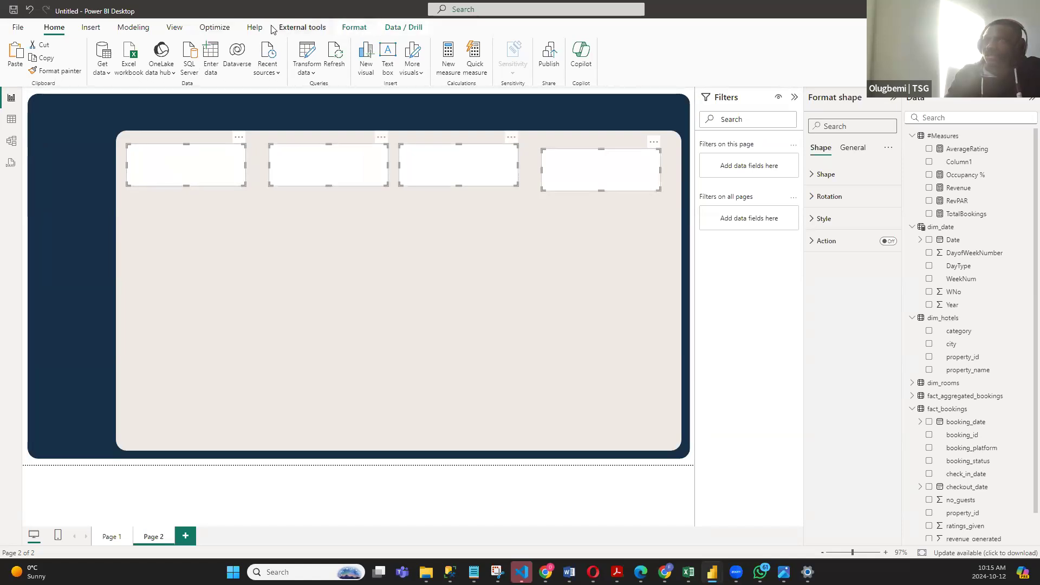
left_click(344, 31)
left_click(235, 54)
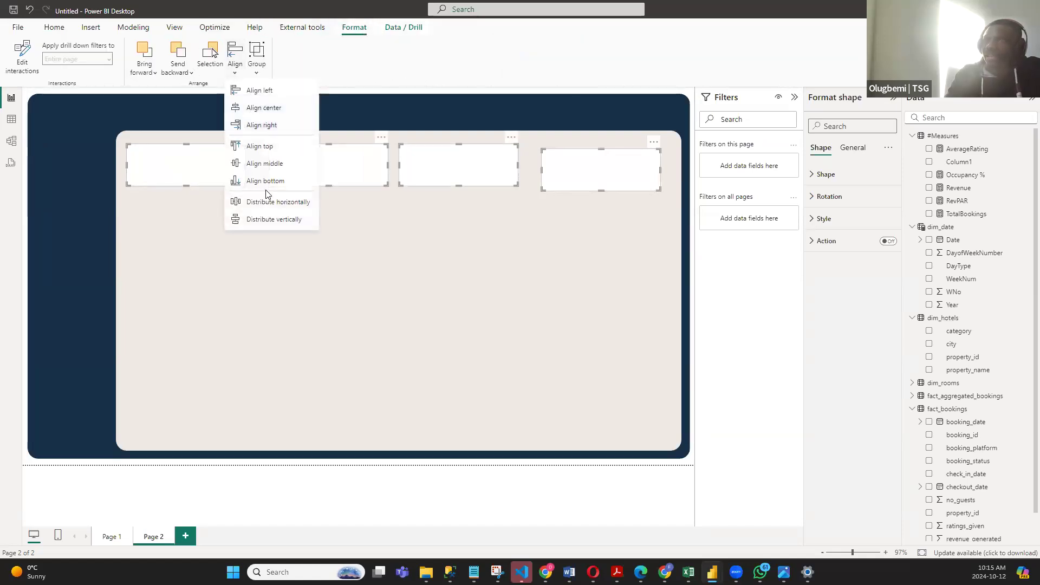
left_click(270, 203)
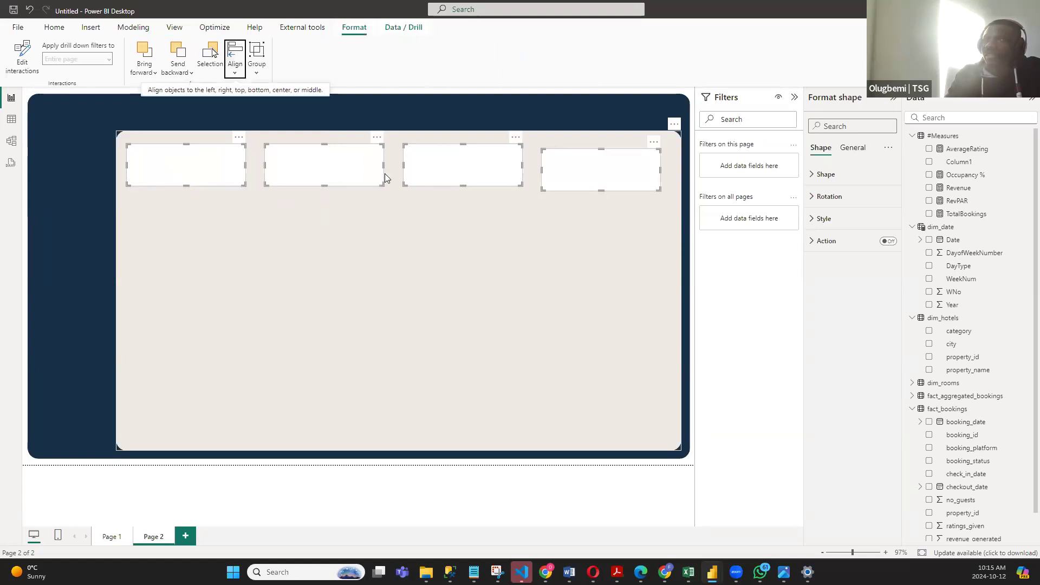
left_click(235, 60)
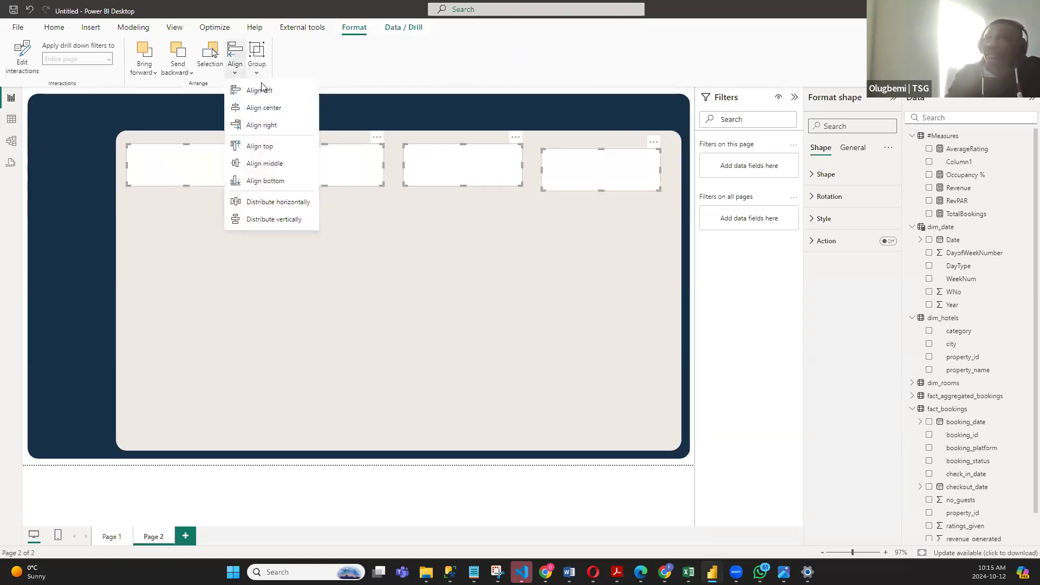
left_click(686, 280)
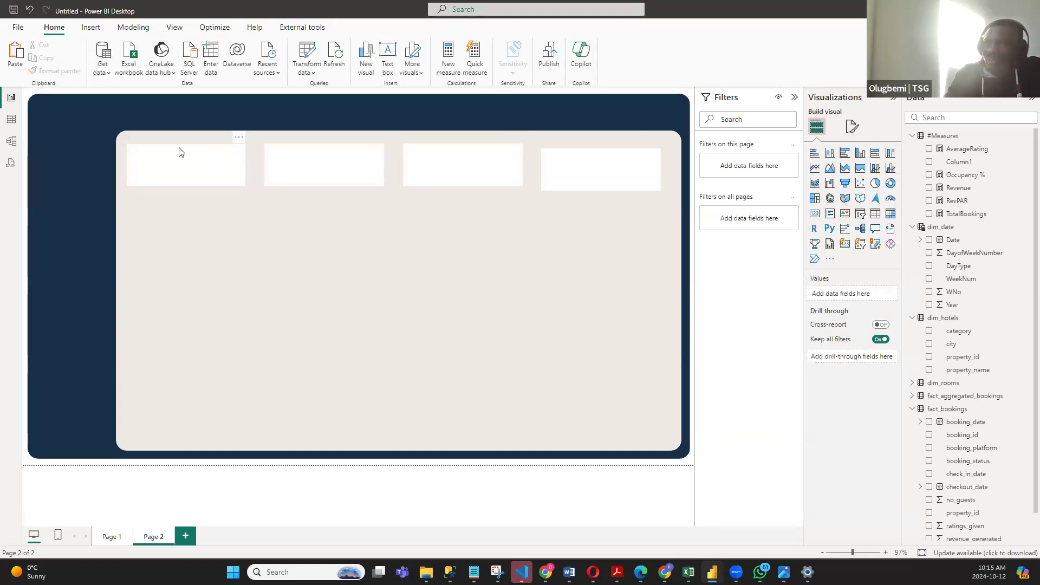
- Shift the third and fourth white cards slightly right and down, and top-align all four cards
left_click_drag(594, 178, 599, 211)
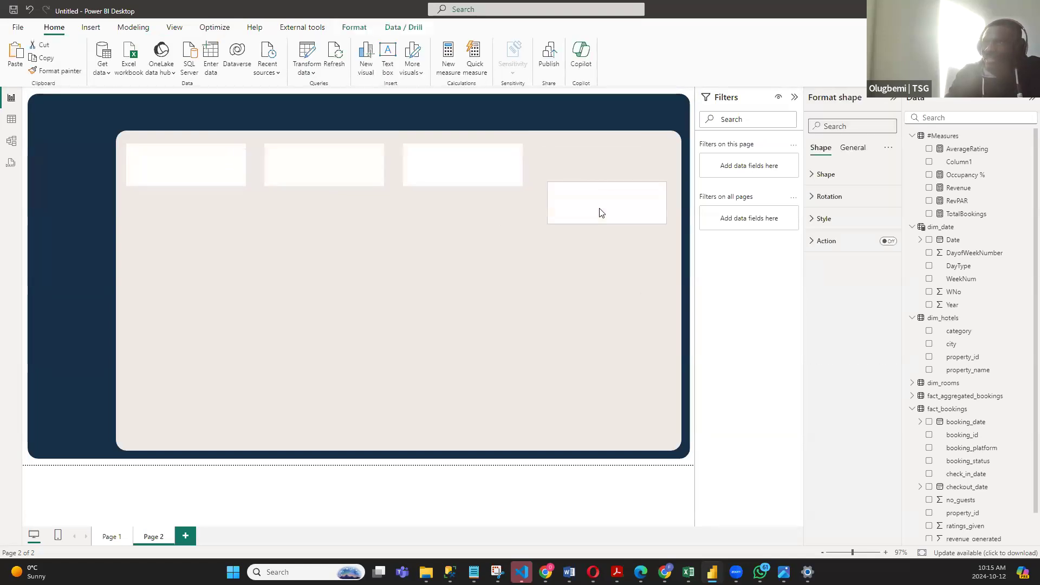
left_click_drag(477, 183, 485, 212)
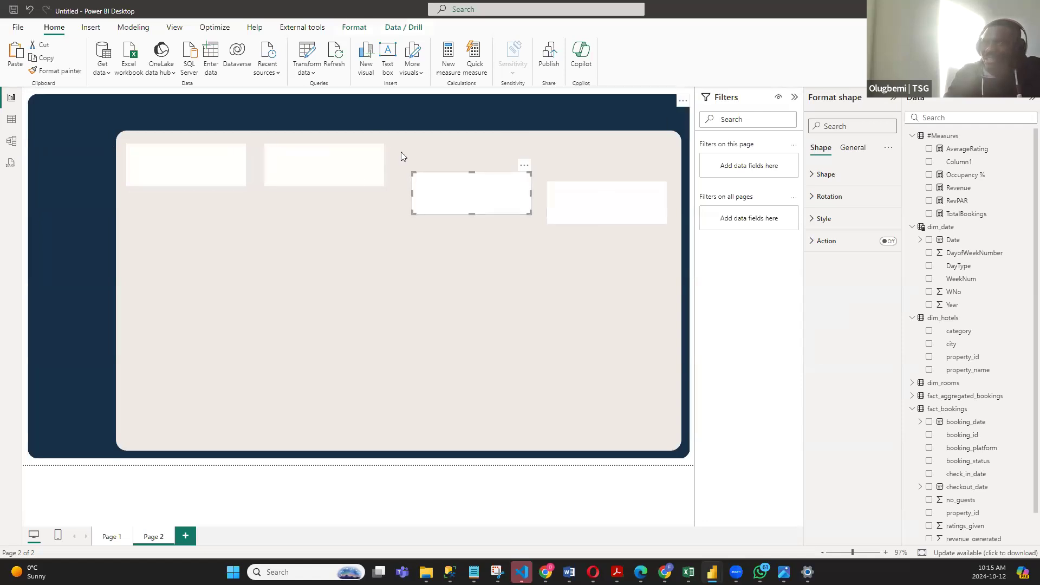
left_click(230, 158)
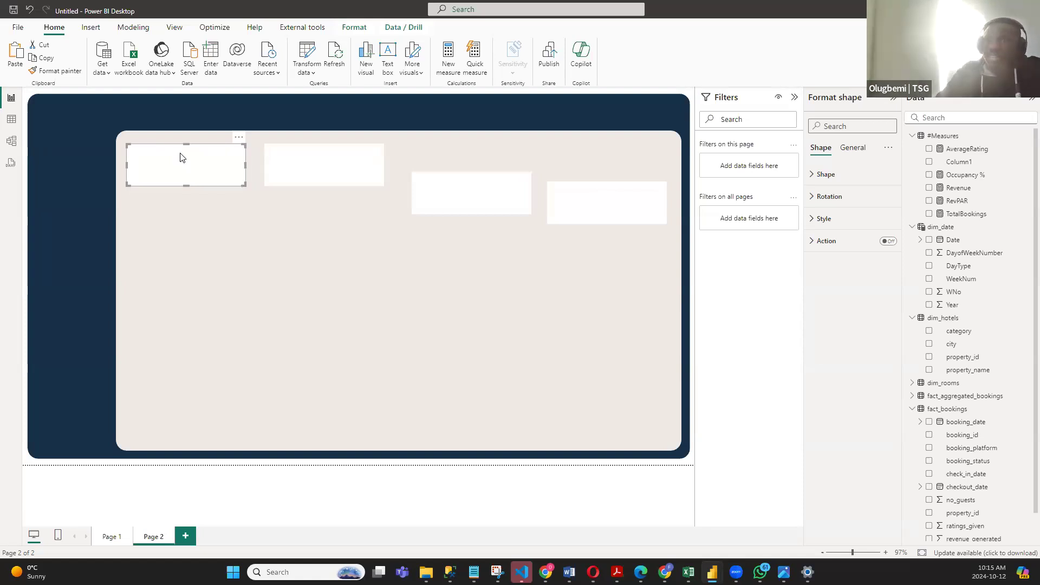
left_click(363, 165, "ctrl")
left_click(464, 190, "ctrl")
left_click(607, 206, "ctrl")
left_click(354, 27)
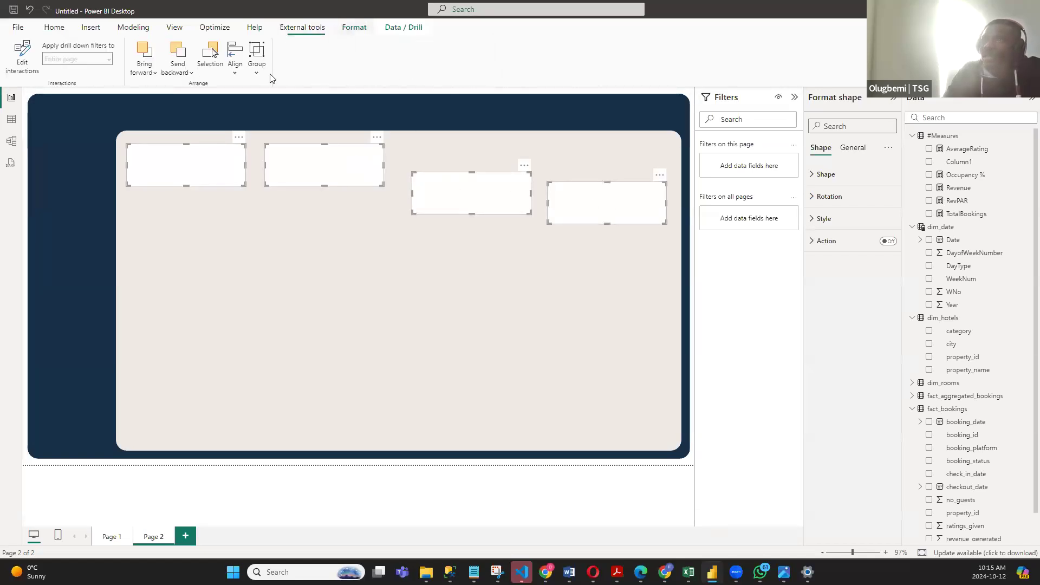
left_click(235, 62)
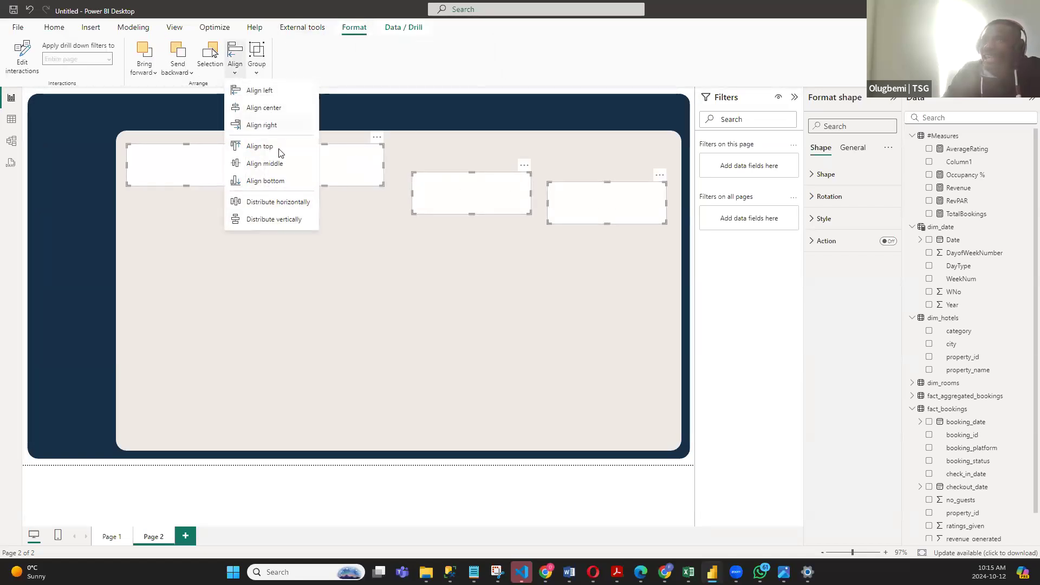
left_click(260, 147)
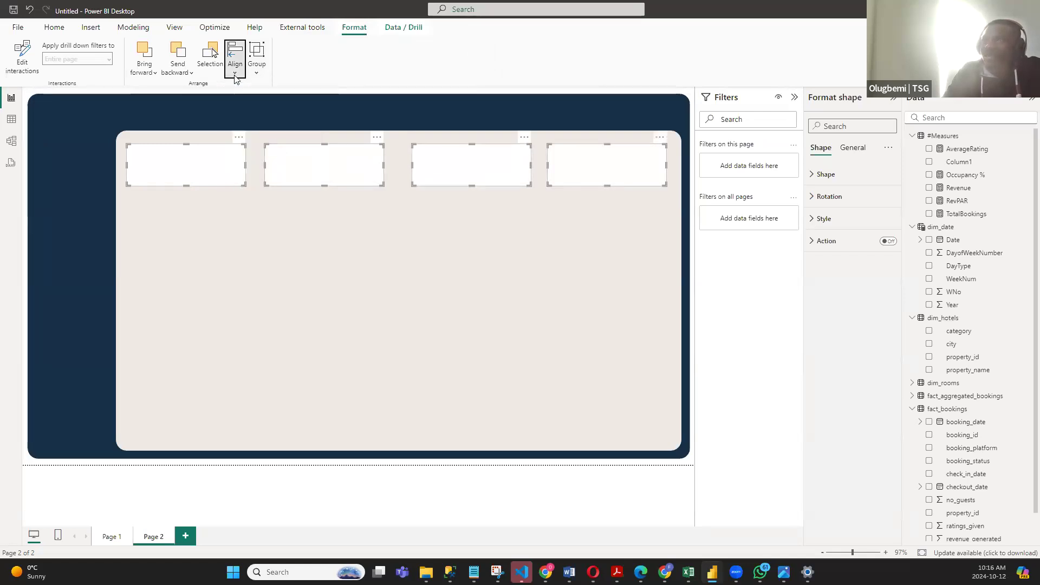
- Distribute the four top-aligned cards horizontally so the gaps between them are equal
left_click(235, 60)
left_click(267, 202)
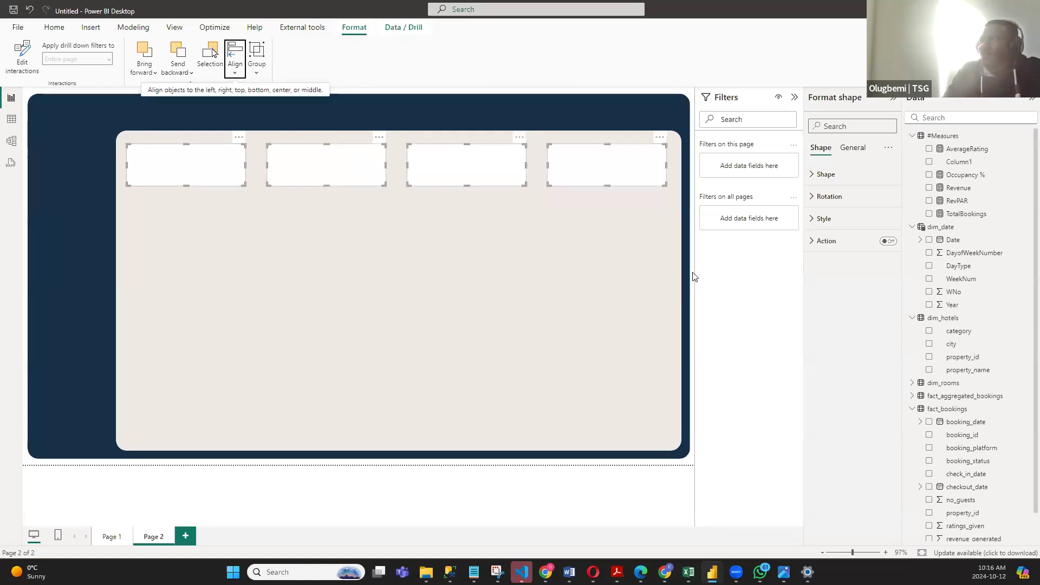
left_click(629, 304)
left_click(111, 536)
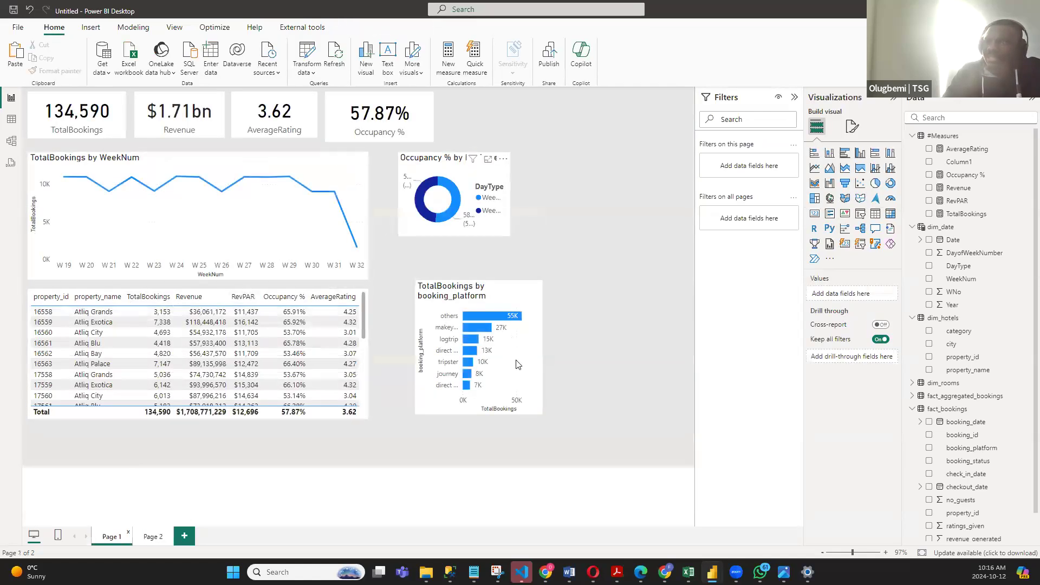
left_click(152, 538)
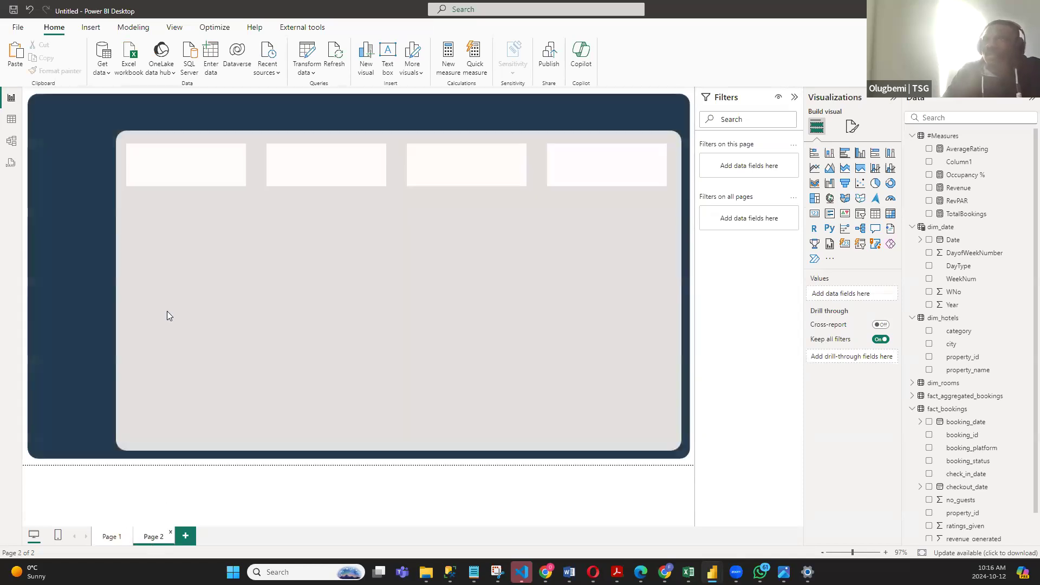
left_click(216, 170)
left_click(343, 158, "ctrl")
left_click(569, 160, "ctrl")
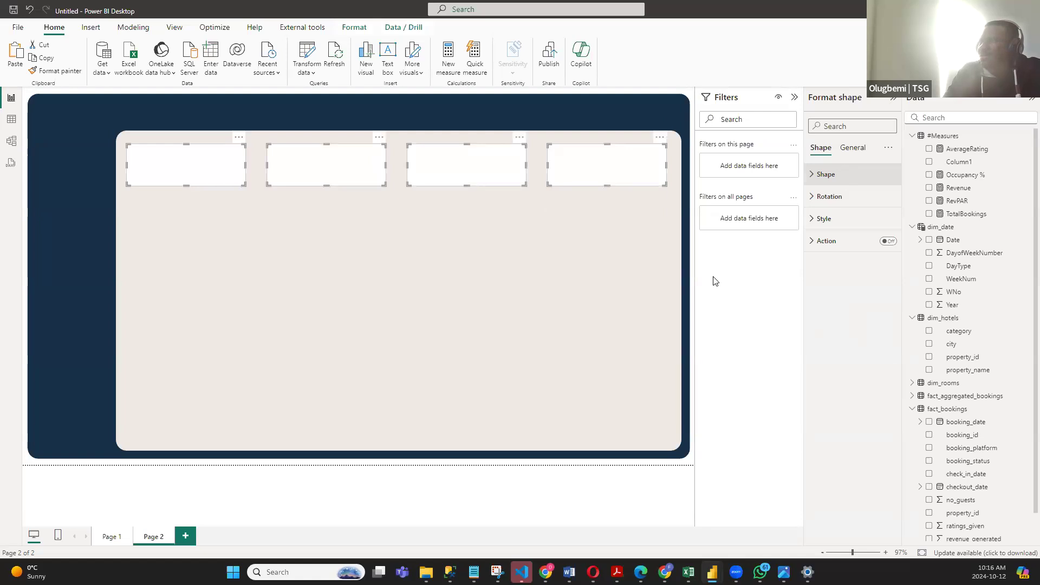
left_click(694, 277)
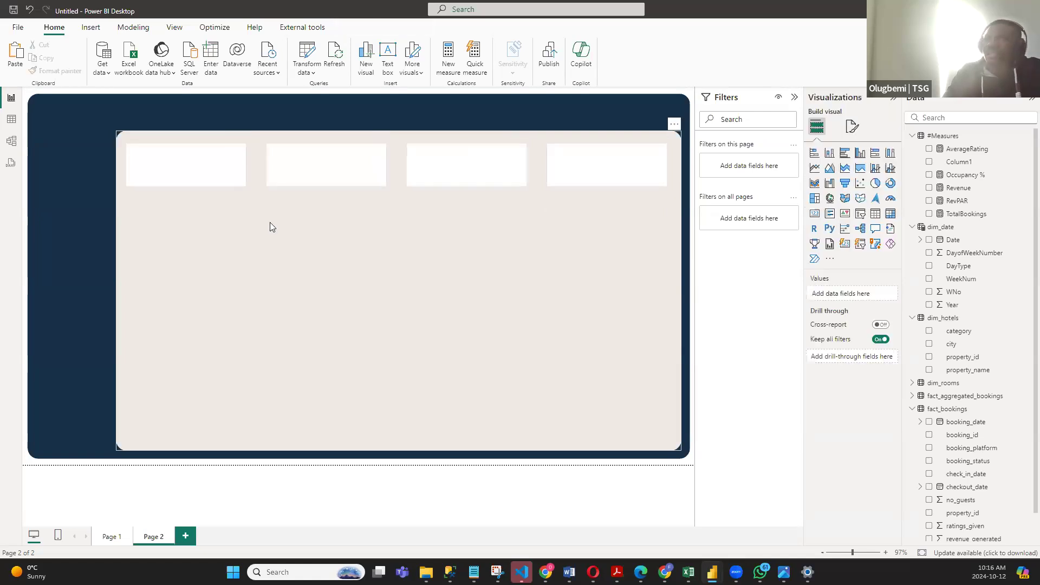
- Set the rounded corners of all four white cards to 15 px
left_click(226, 180)
left_click(331, 175, "ctrl")
left_click(523, 165, "ctrl")
left_click(815, 174)
type("10")
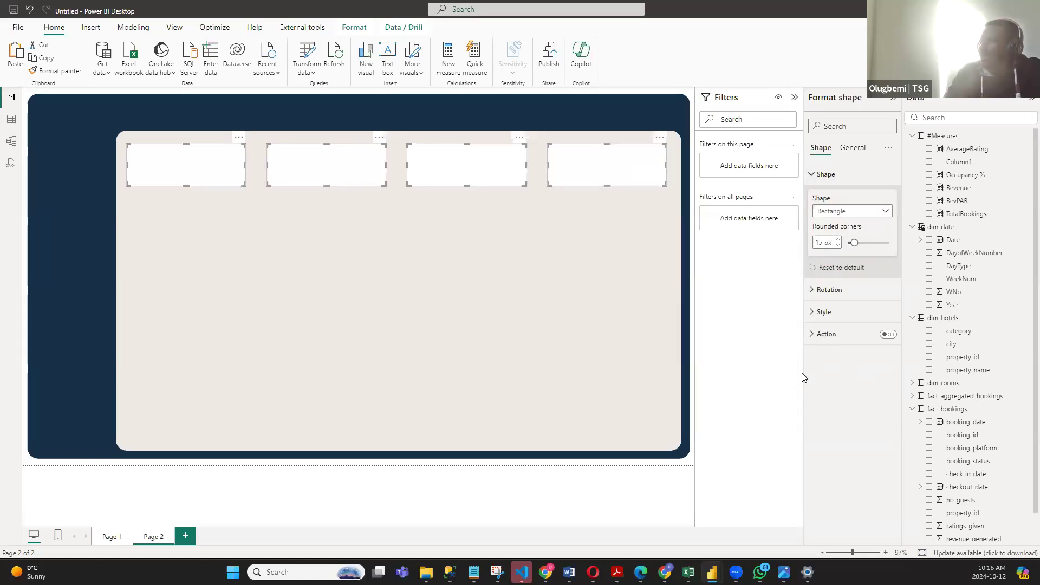
left_click(695, 350)
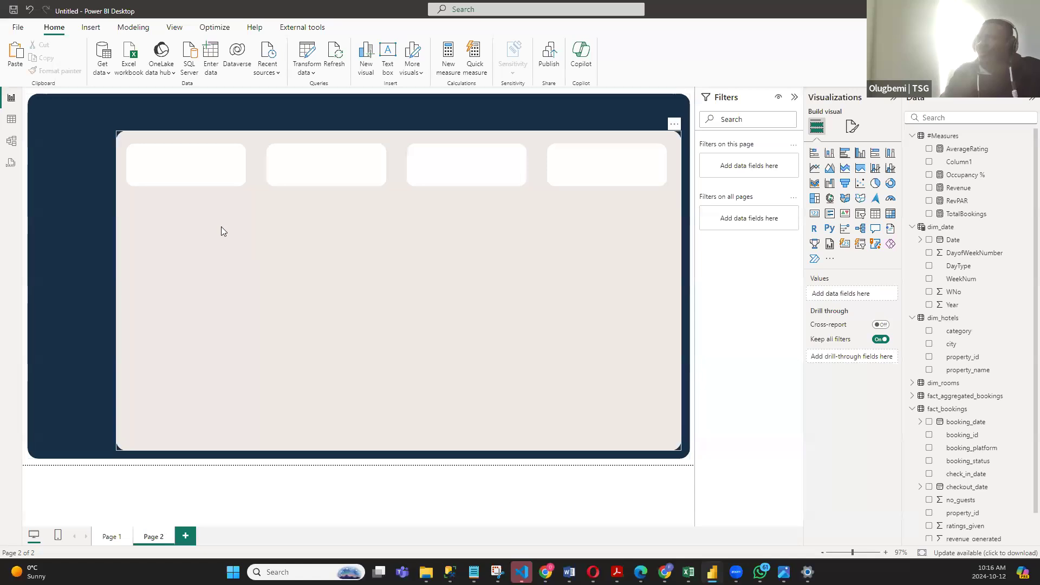
- Duplicate the first card below the row, widen it to span the first three cards, and extend it downward into a chart panel
left_click(176, 178)
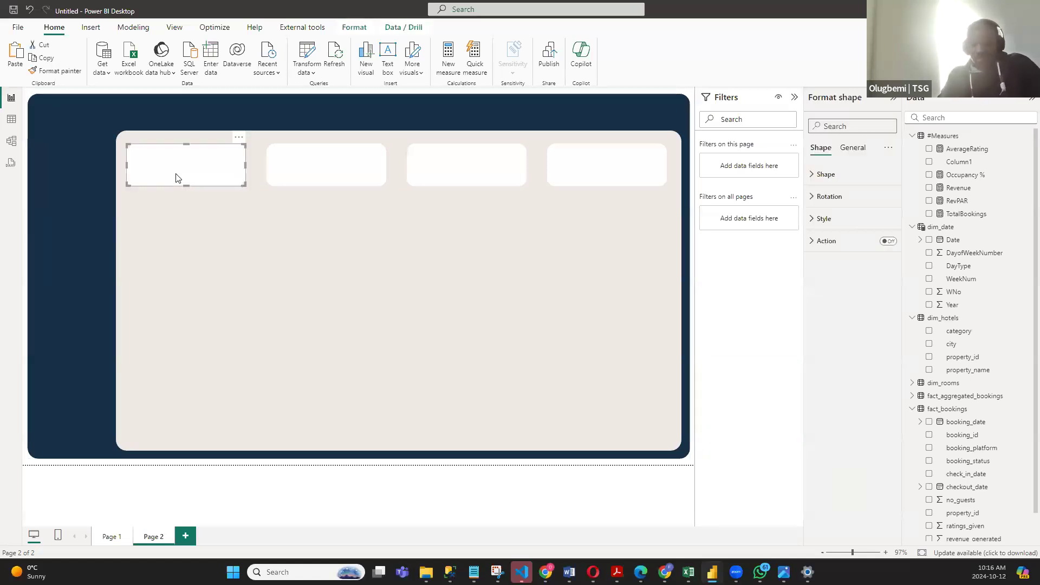
key("ctrl+v")
left_click_drag(192, 182, 526, 237)
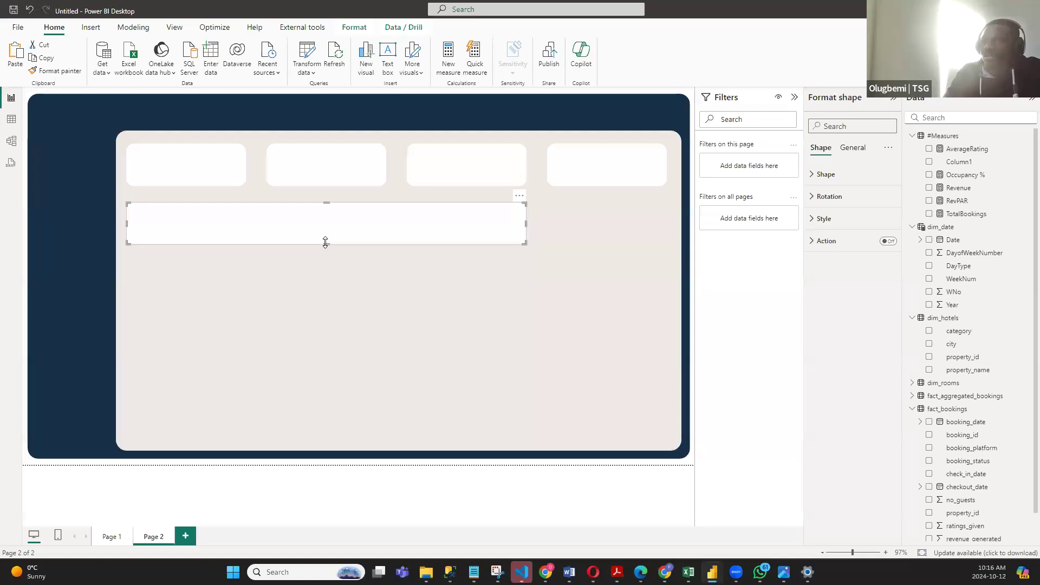
left_click_drag(325, 242, 334, 307)
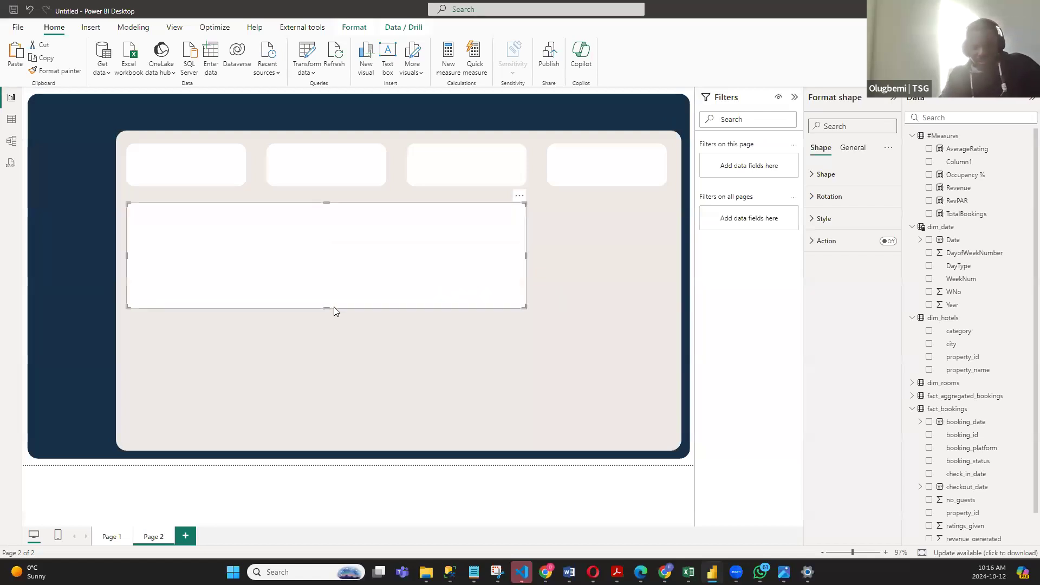
- Duplicate the wide white panel directly beneath the original and extend it down close to the almond panel's lower edge
key("ctrl+c")
key("ctrl+v")
left_click_drag(334, 312, 322, 441)
- Raise the upper wide panel's top and bottom edges, and extend the lower panel's top edge up to leave a narrow gap
left_click(332, 269)
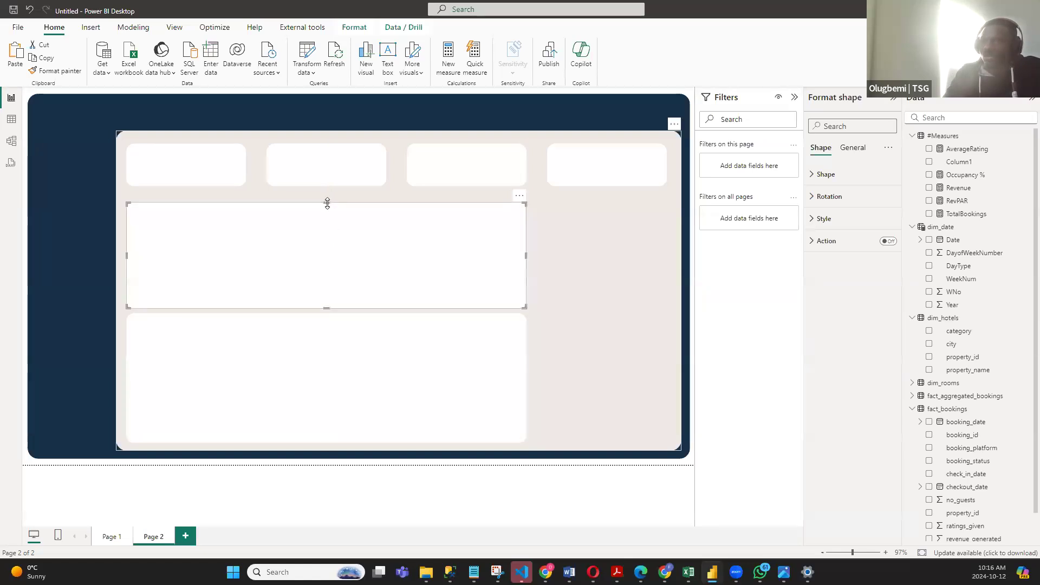
left_click_drag(327, 202, 327, 198)
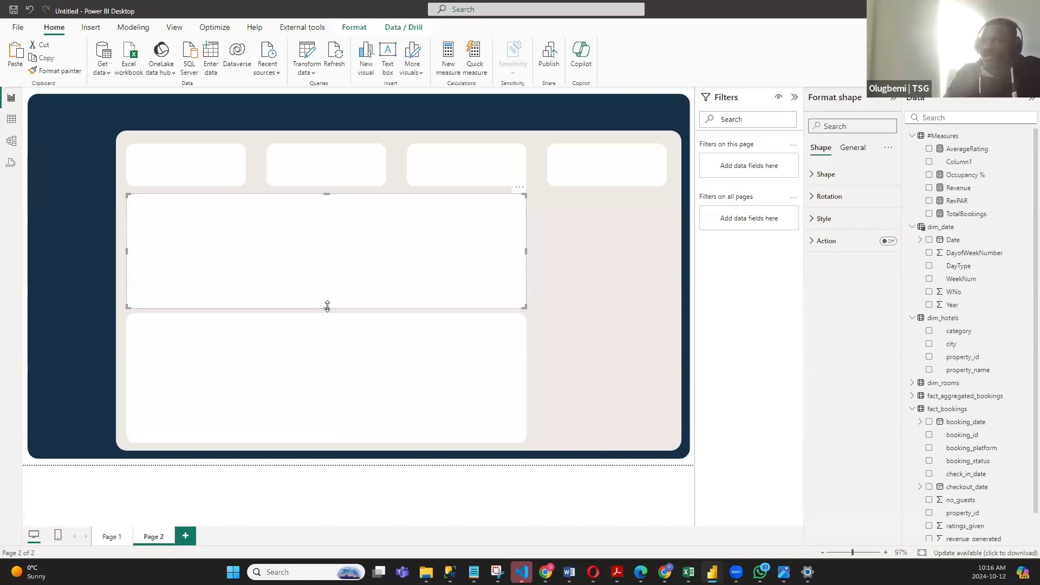
left_click_drag(326, 279, 327, 292)
left_click(328, 328)
- Duplicate the upper wide panel, narrow the copy, and fit it beside the original below the fourth card
left_click(341, 253)
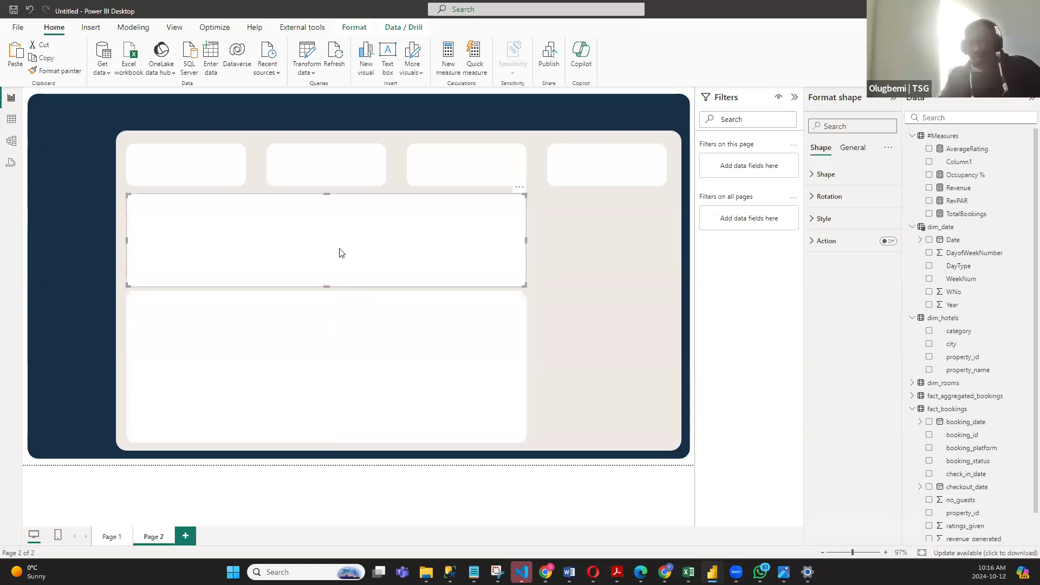
key("ctrl+c")
key("ctrl+v")
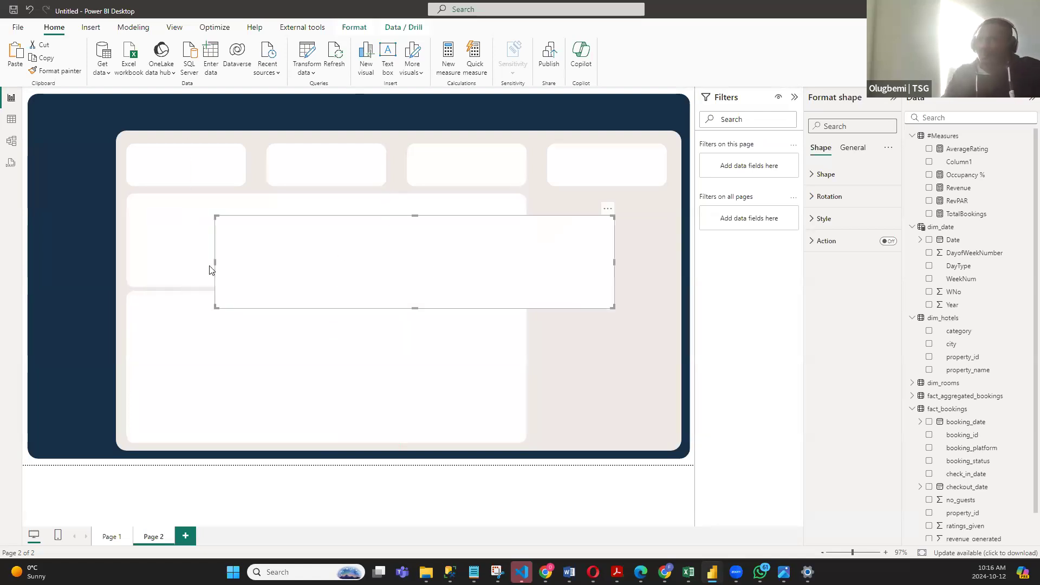
left_click_drag(214, 262, 507, 264)
mouse_move(621, 262)
left_mouse_down()
mouse_move(660, 262)
mouse_move(622, 248)
left_mouse_up()
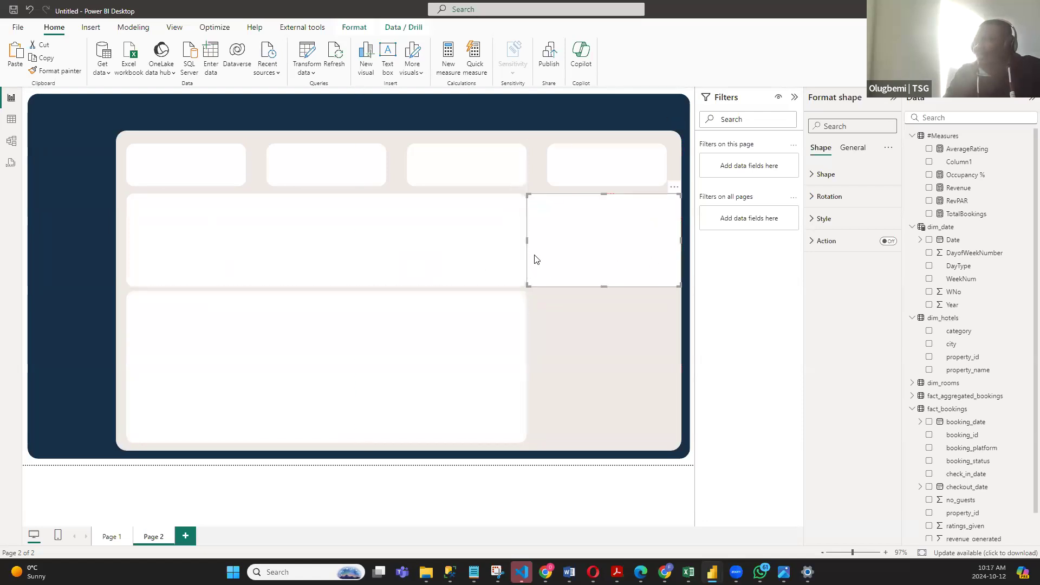
left_click_drag(531, 246, 578, 247)
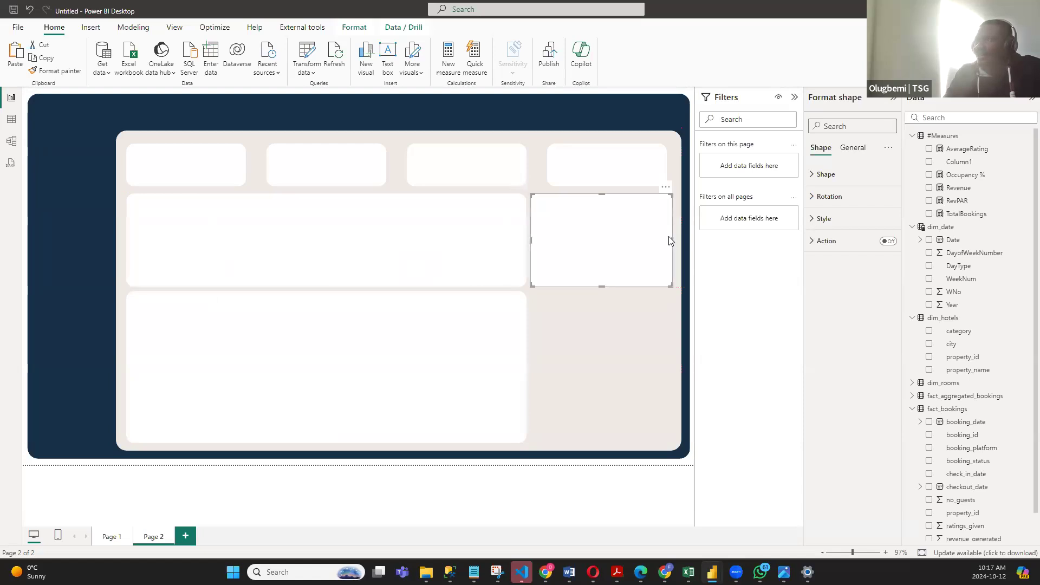
- Shift the fourth white card to line up with the narrow panel's outer edge and distribute all four cards horizontally
left_click(651, 168)
left_click_drag(653, 167, 654, 166)
left_click(485, 175)
left_click(320, 178, "ctrl")
left_click(225, 168, "ctrl")
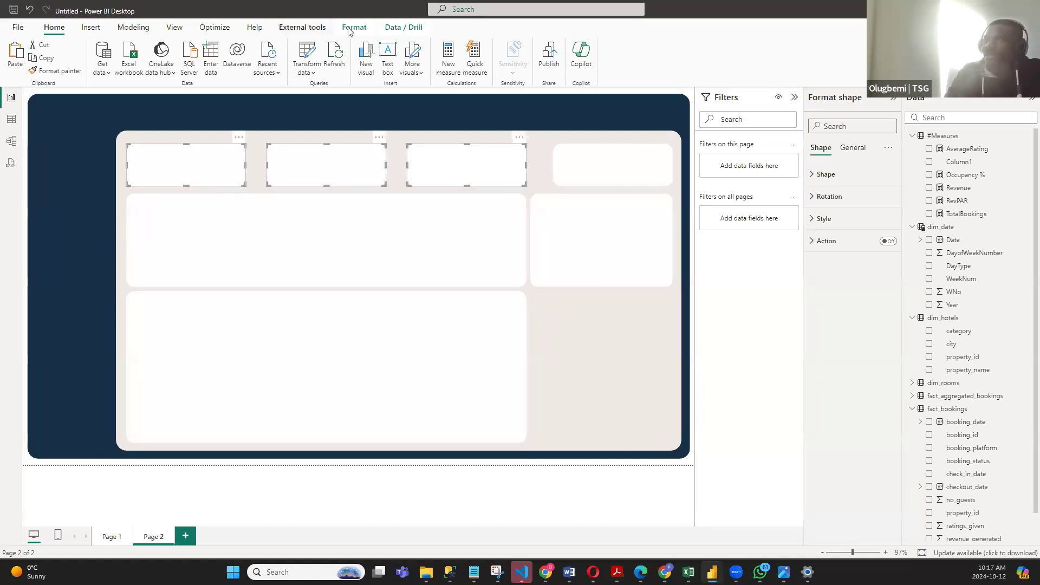
left_click(353, 27)
left_click(235, 57)
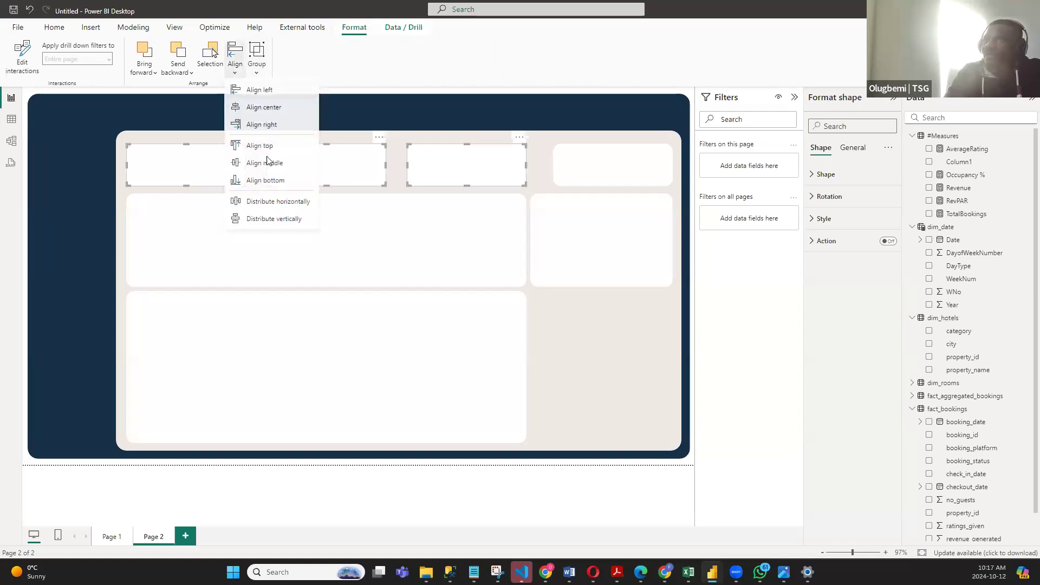
left_click(279, 203)
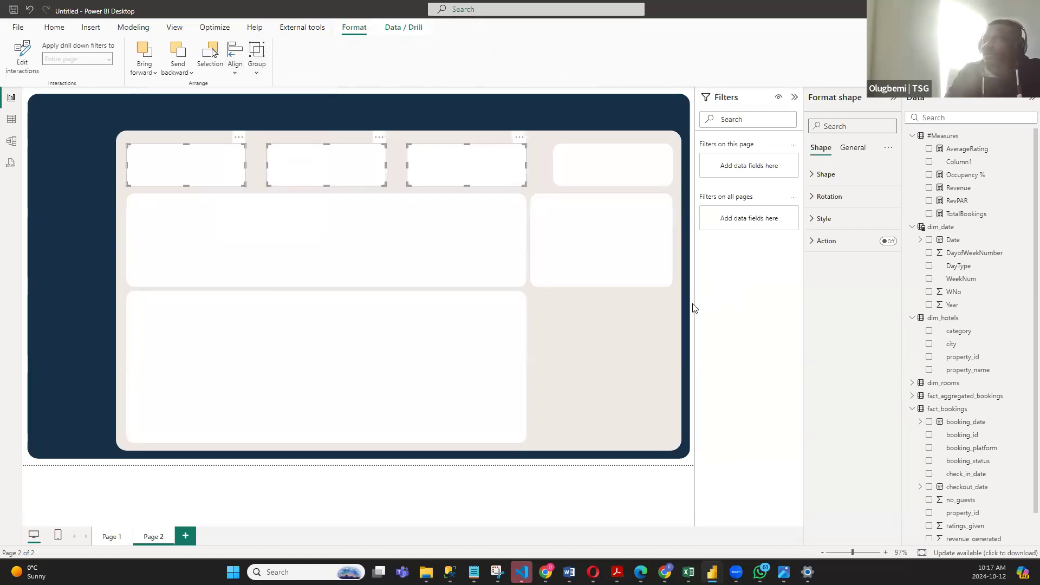
left_click(612, 175, "ctrl")
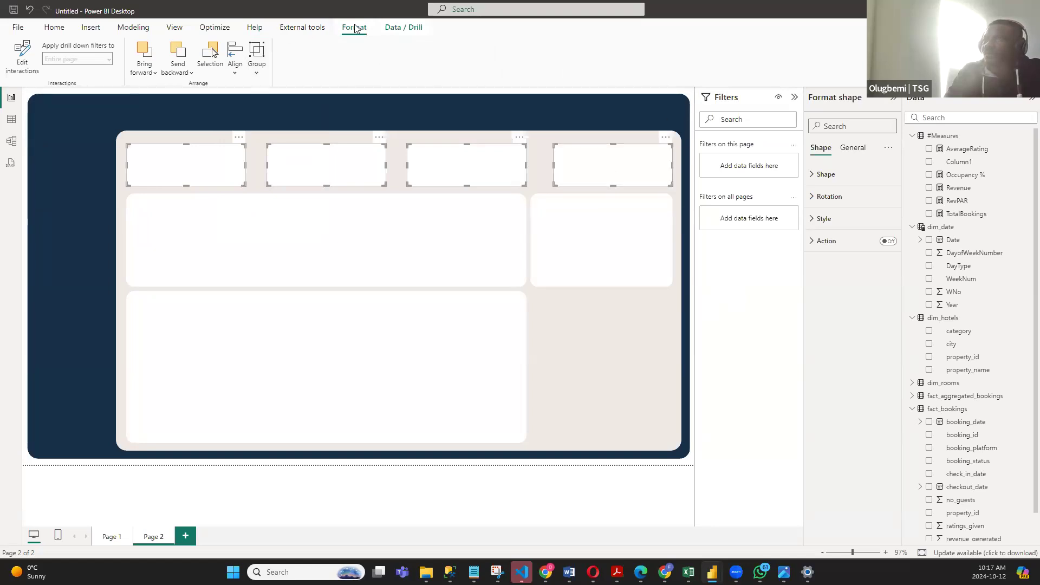
left_click(234, 65)
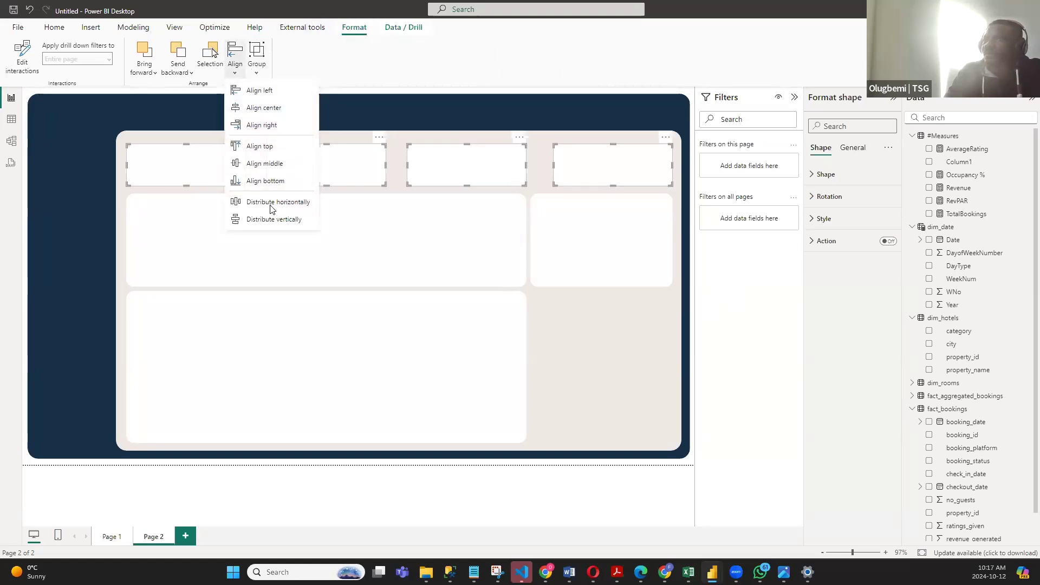
left_click(274, 202)
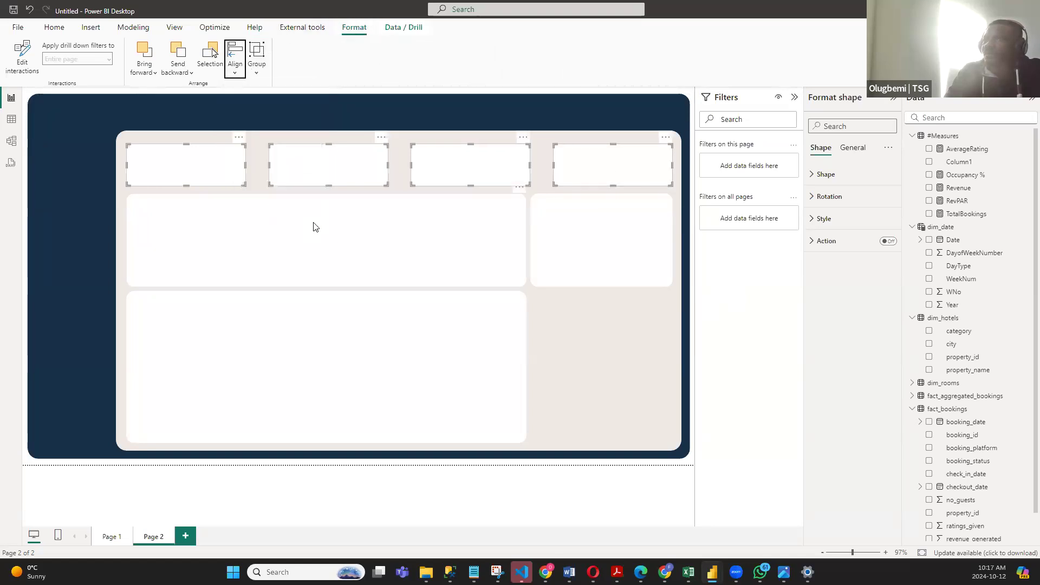
- Extend the narrow white panel downward until its lower edge matches the lower wide panel
left_click(691, 326)
left_click(604, 283)
left_click_drag(602, 287, 605, 444)
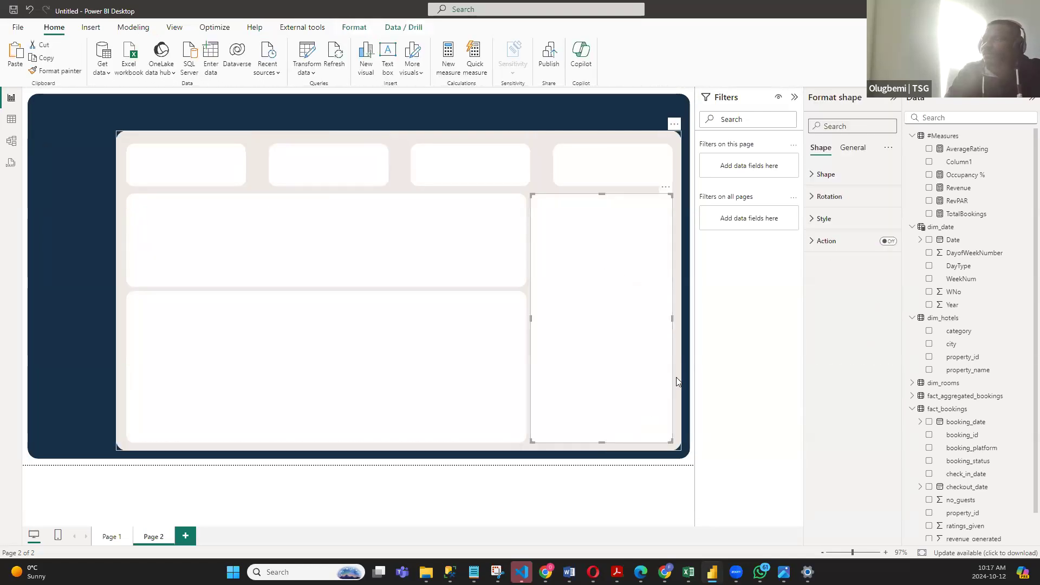
left_click(695, 372)
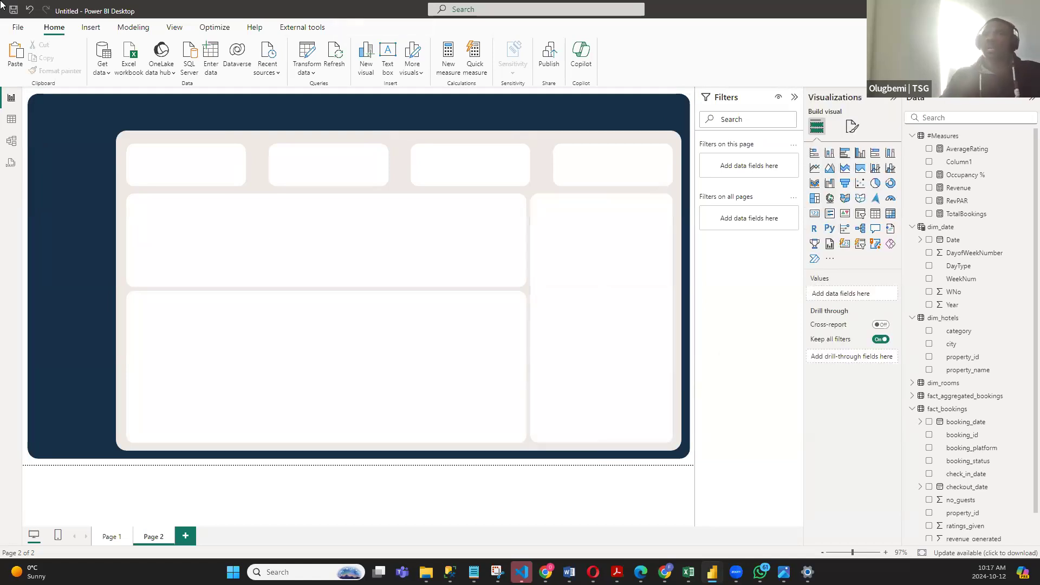
- On Page 1, turn off the background of the TotalBookings, Revenue, AverageRating and Occupancy % cards together
left_click(111, 536)
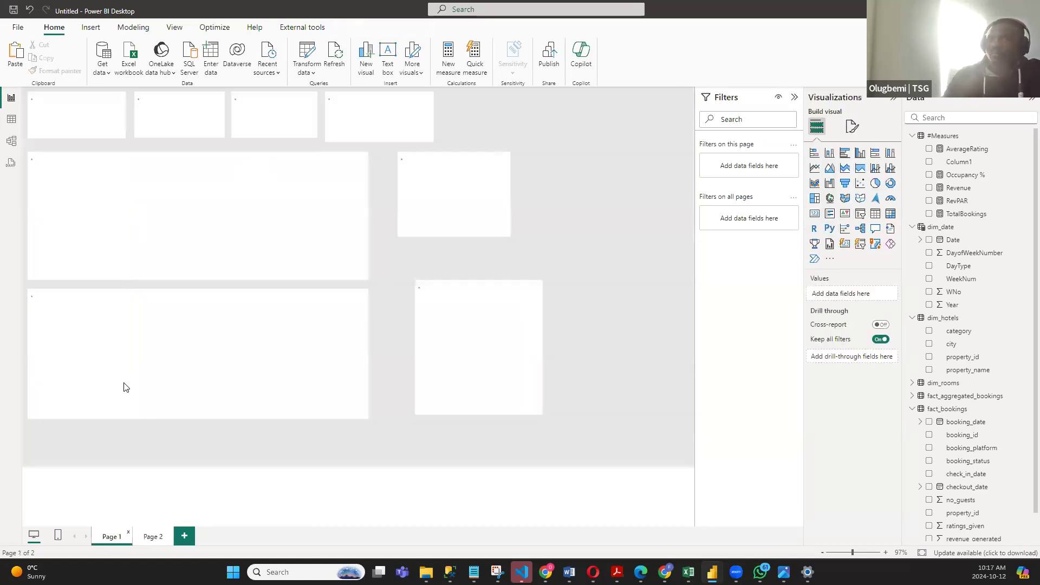
left_click(119, 128)
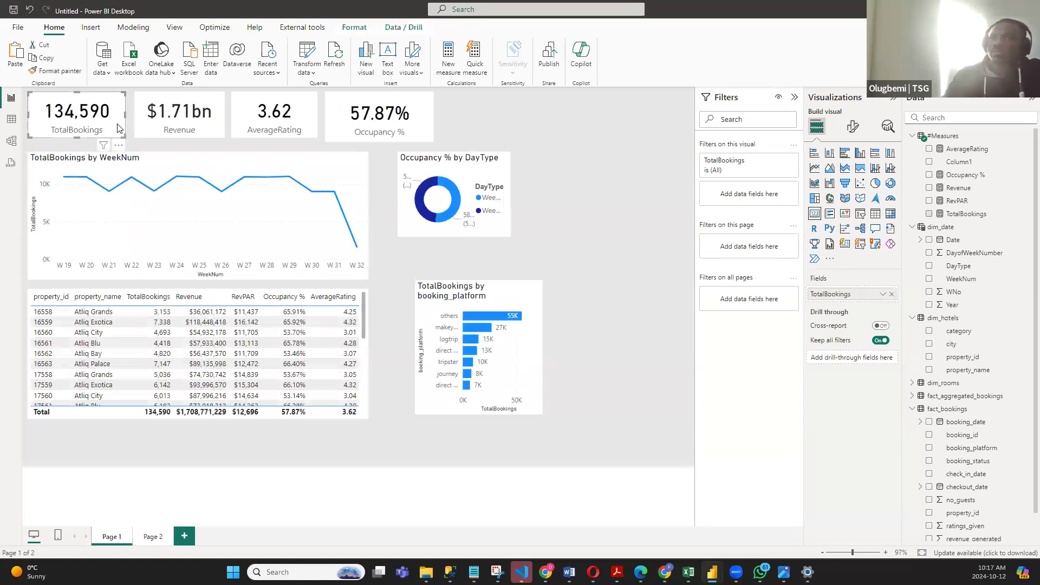
left_click(211, 129, "ctrl")
left_click(306, 114, "ctrl")
left_click(416, 115, "ctrl")
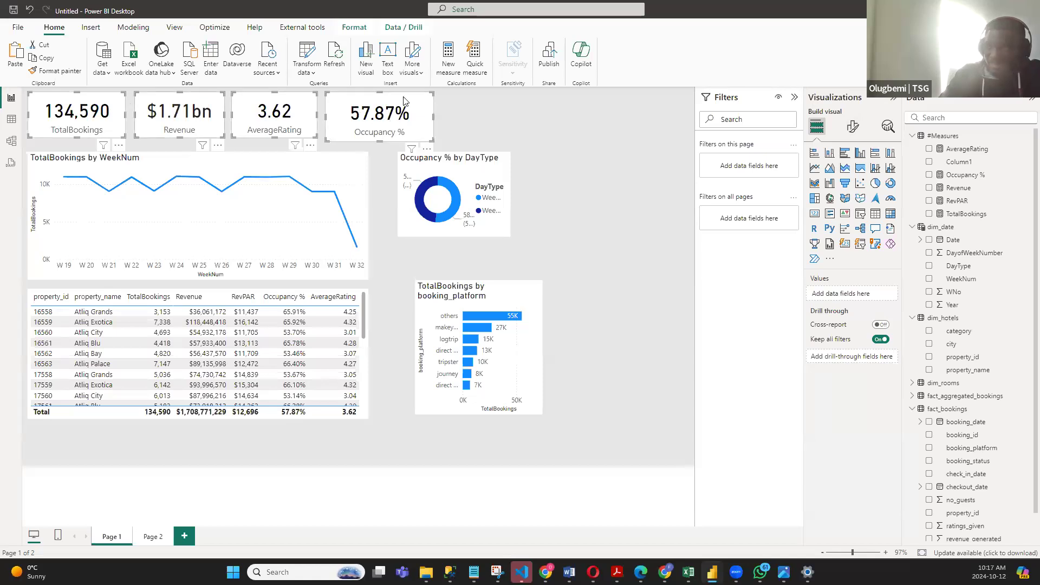
left_click(849, 128)
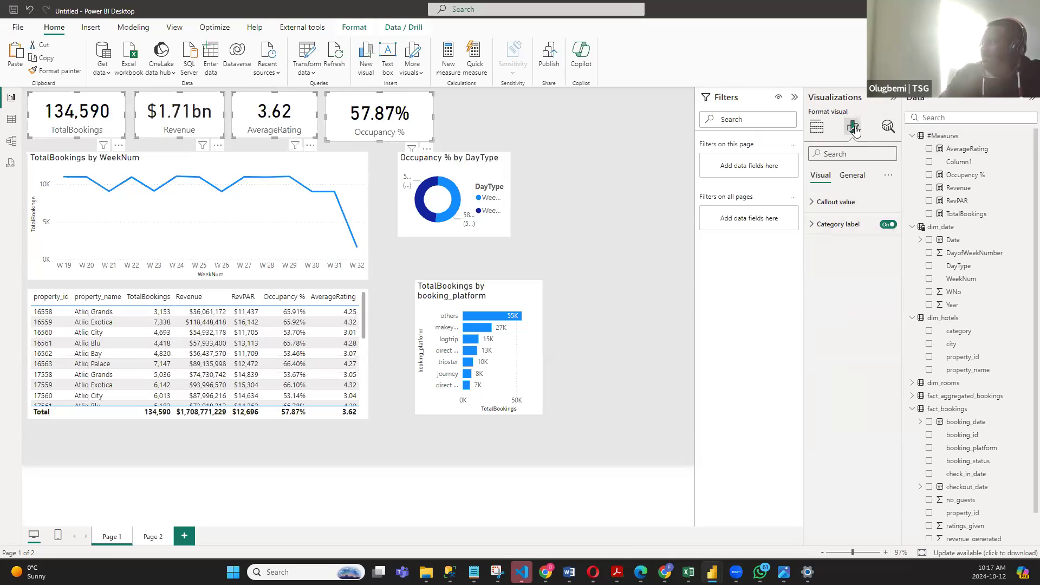
left_click(852, 175)
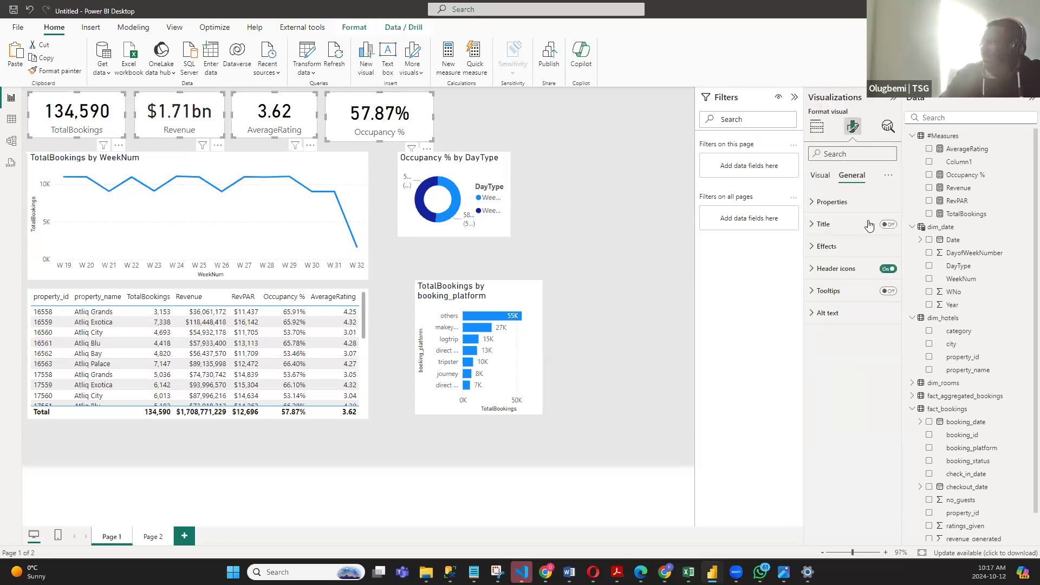
left_click(813, 248)
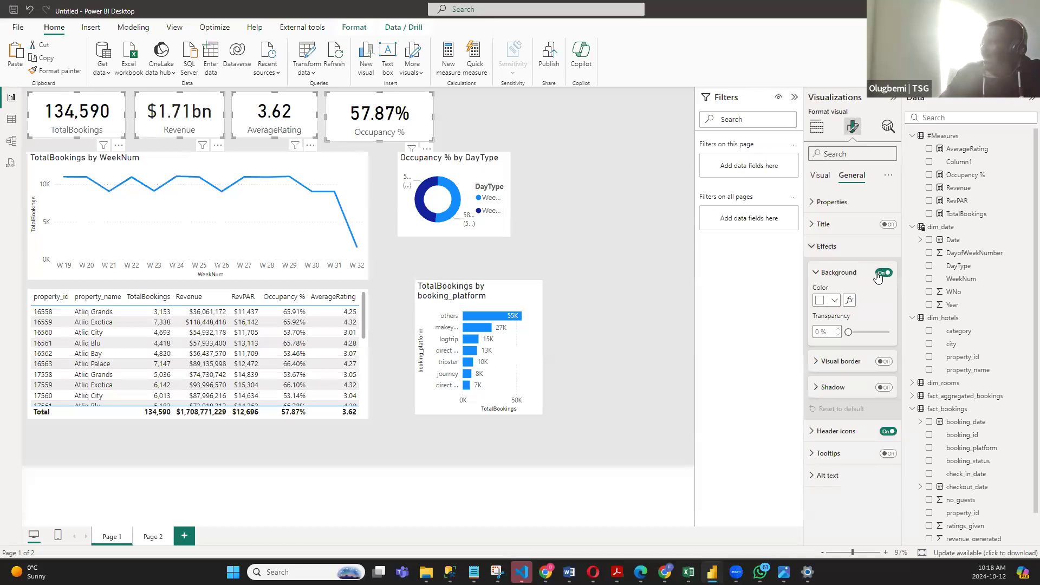
left_click(882, 274)
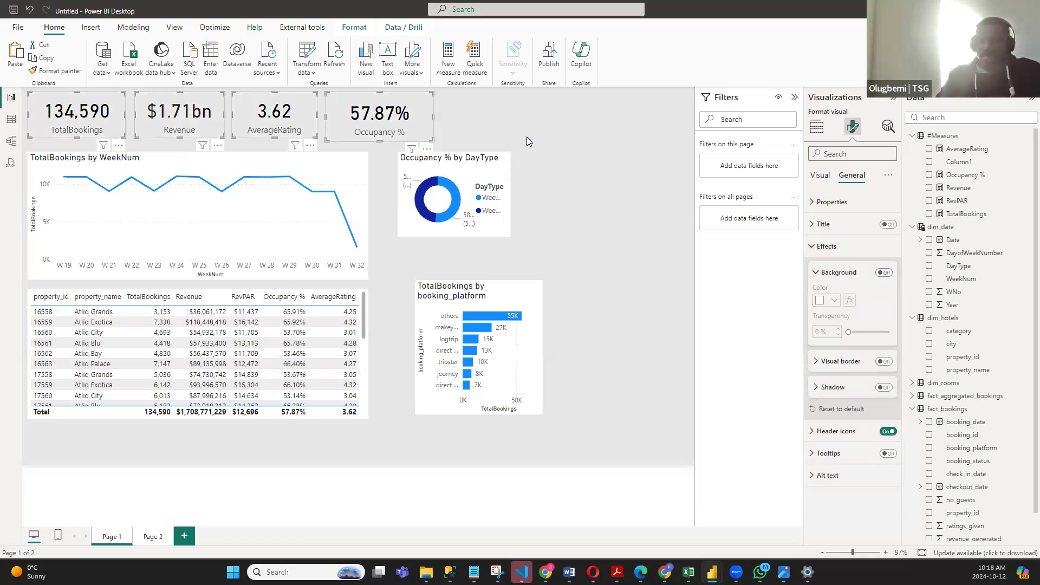
- Copy the four KPI cards onto Page 2 and place them as a group across the middle of the wide panels
left_click(153, 537)
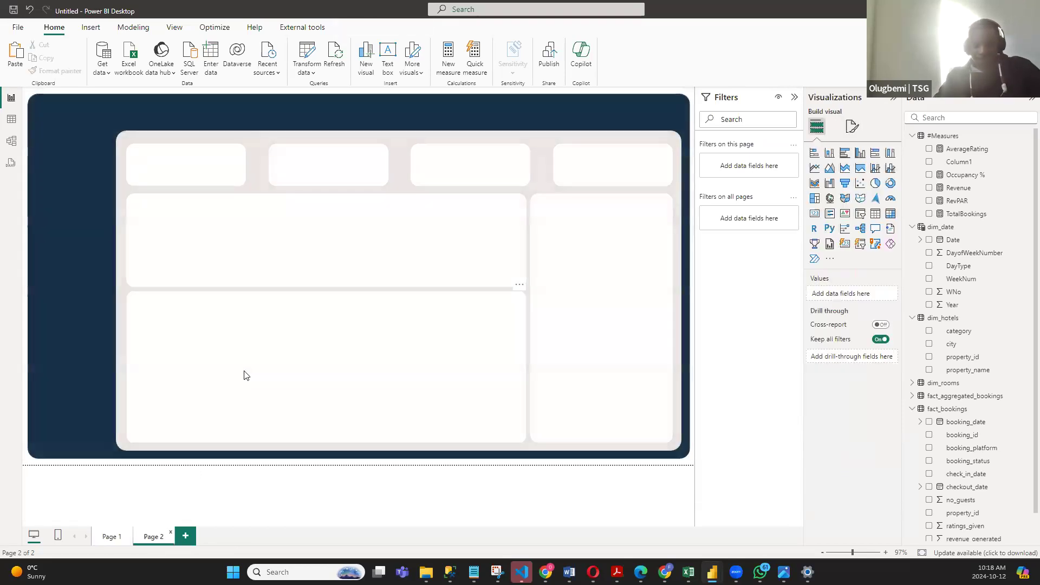
key("ctrl+v")
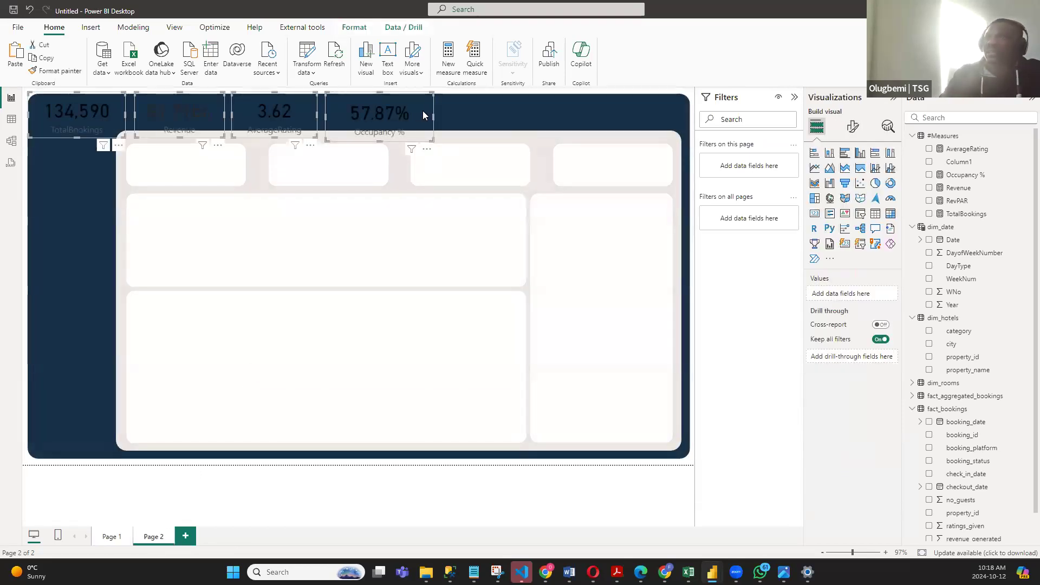
left_click_drag(427, 129, 538, 307)
left_click(536, 306)
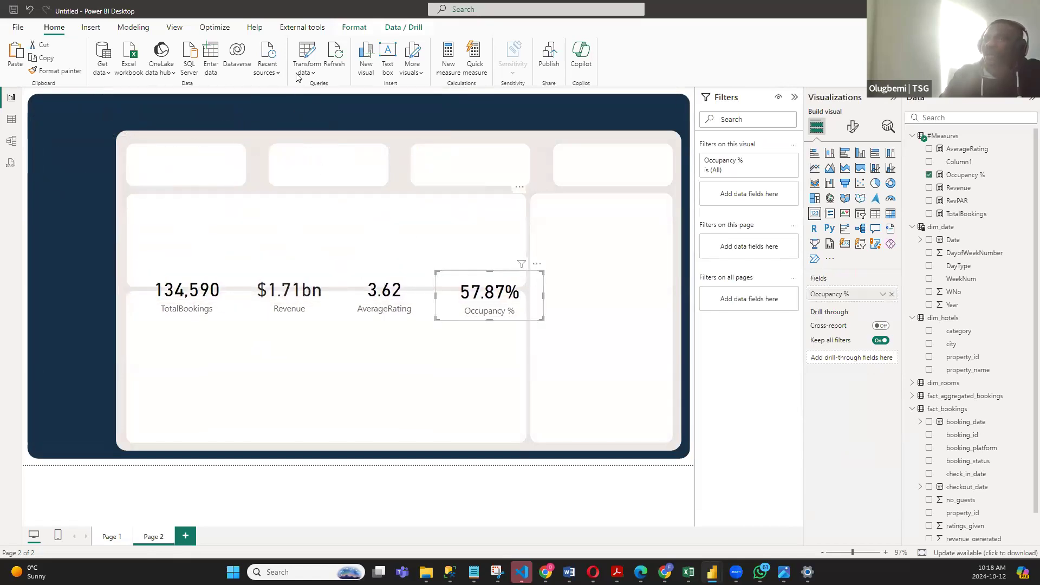
- Select all four pasted KPI cards and bring them to the front of the layout shapes
left_click(209, 298)
left_click(301, 299, "ctrl")
left_click(417, 295, "ctrl")
left_click(477, 293, "ctrl")
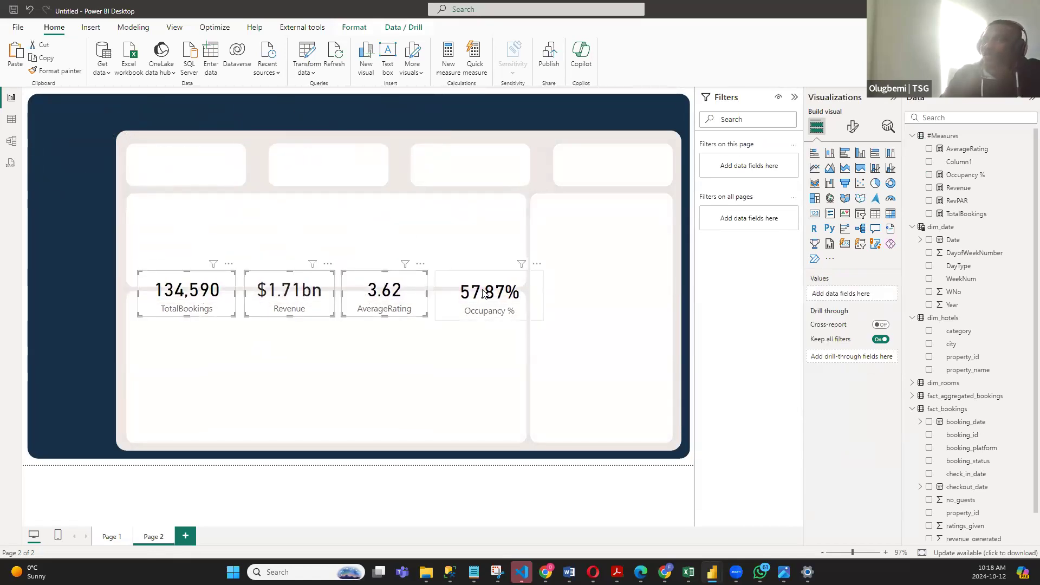
left_click(355, 28)
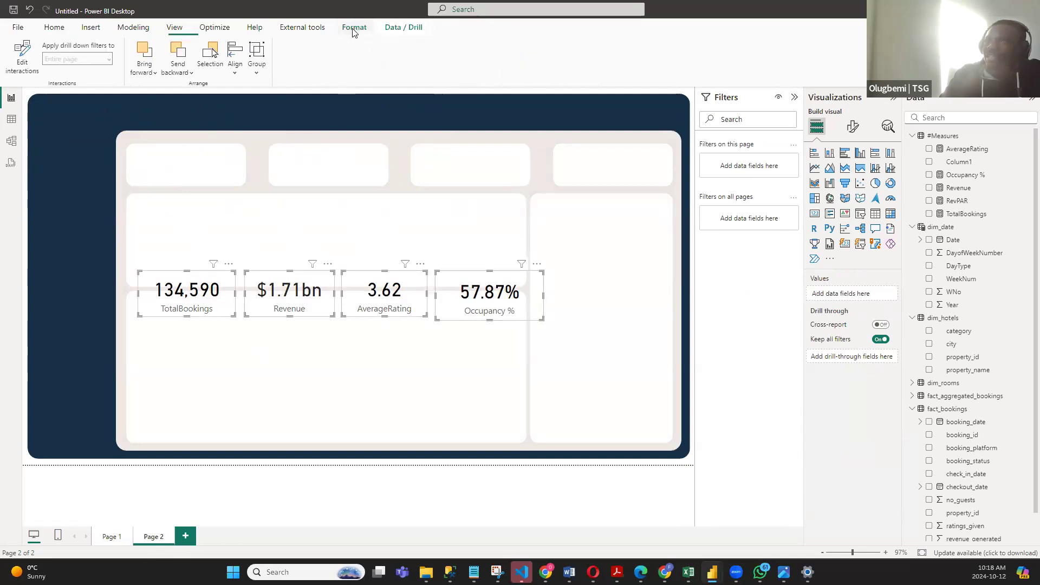
left_click(153, 75)
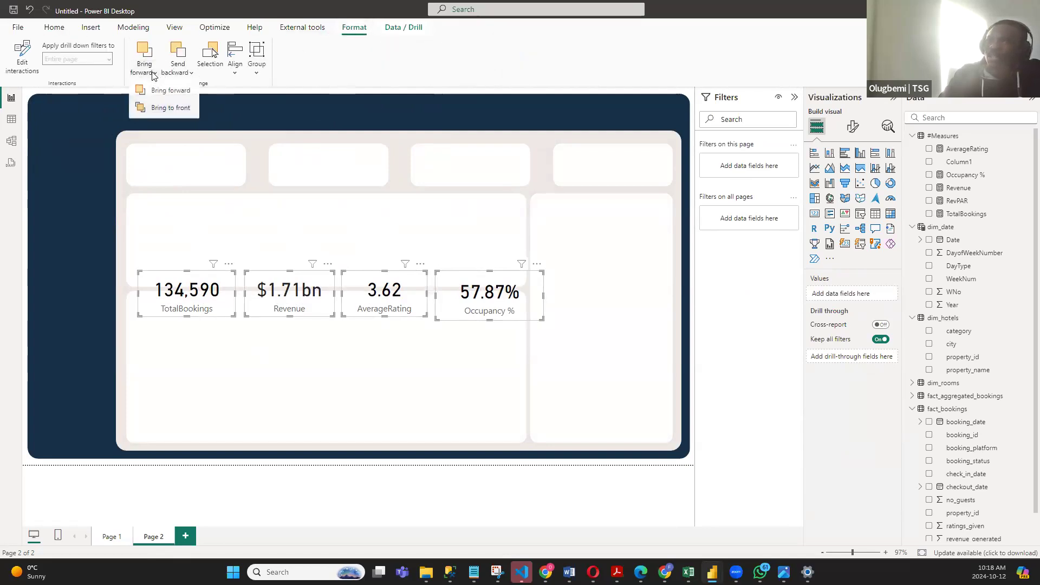
left_click(171, 108)
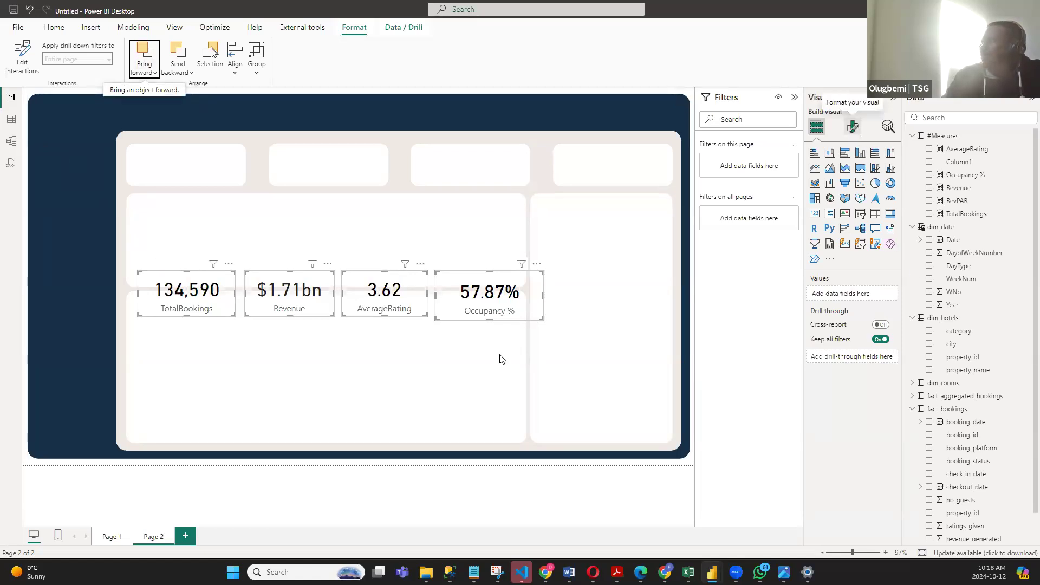
- Set the callout value color of the four KPI cards to the recently used dark navy
left_click(853, 130)
left_click(846, 202)
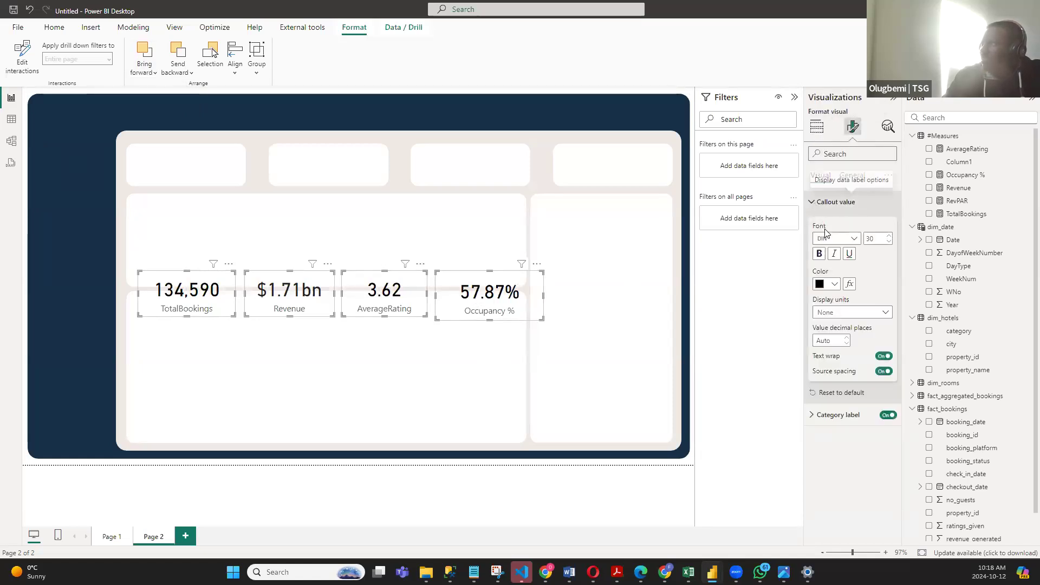
left_click(833, 284)
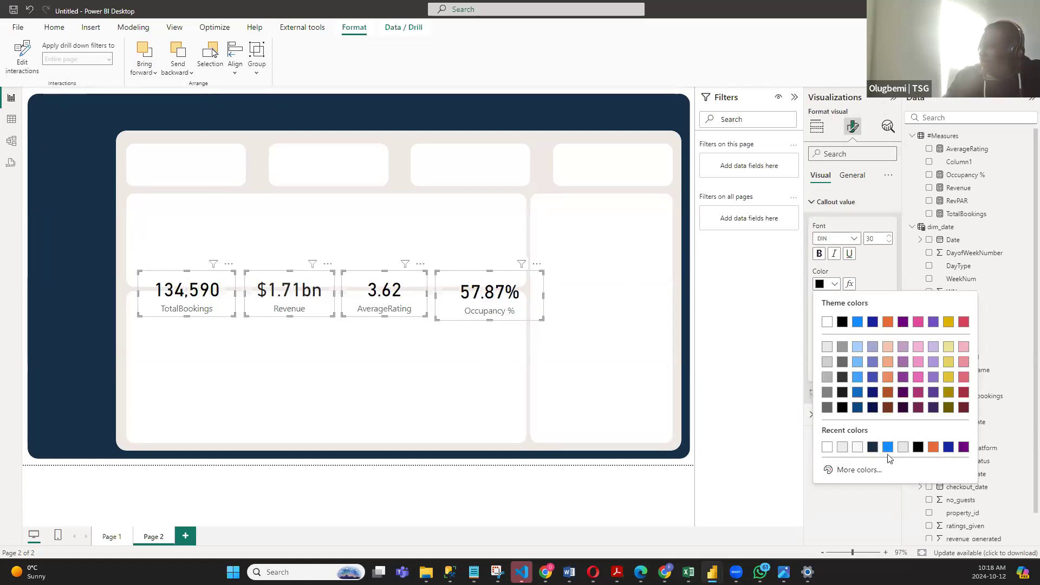
left_click(872, 447)
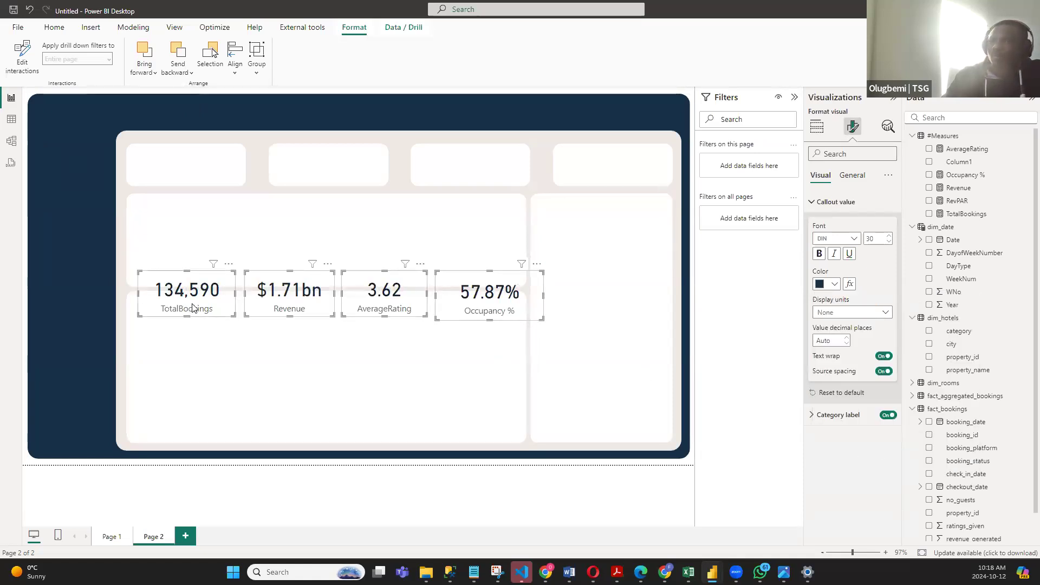
- Set the callout value font size of all four KPI cards to 25
left_click(223, 314)
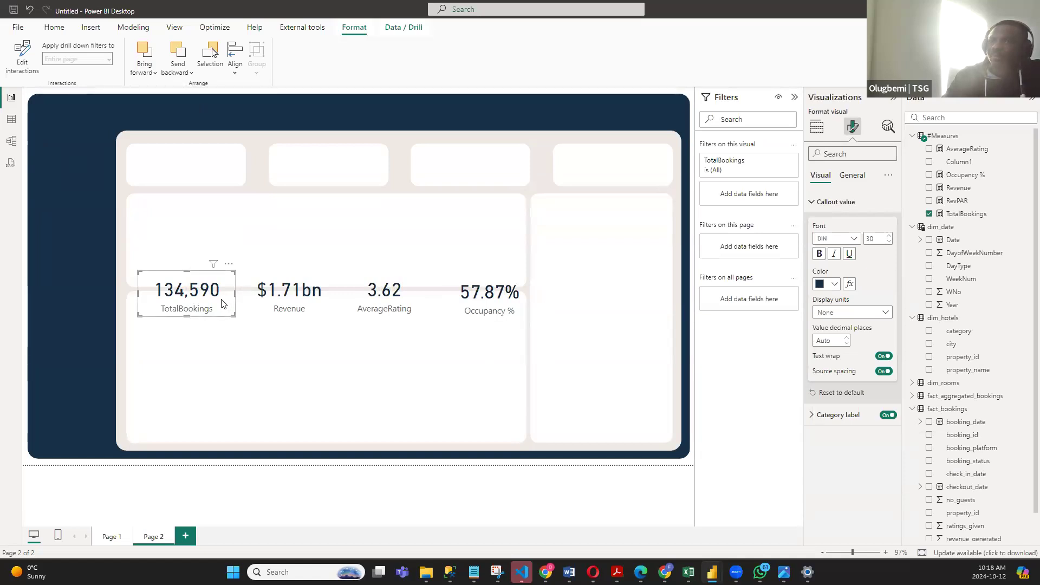
left_click(311, 303, "ctrl")
left_click(403, 303, "ctrl")
left_click(487, 304, "ctrl")
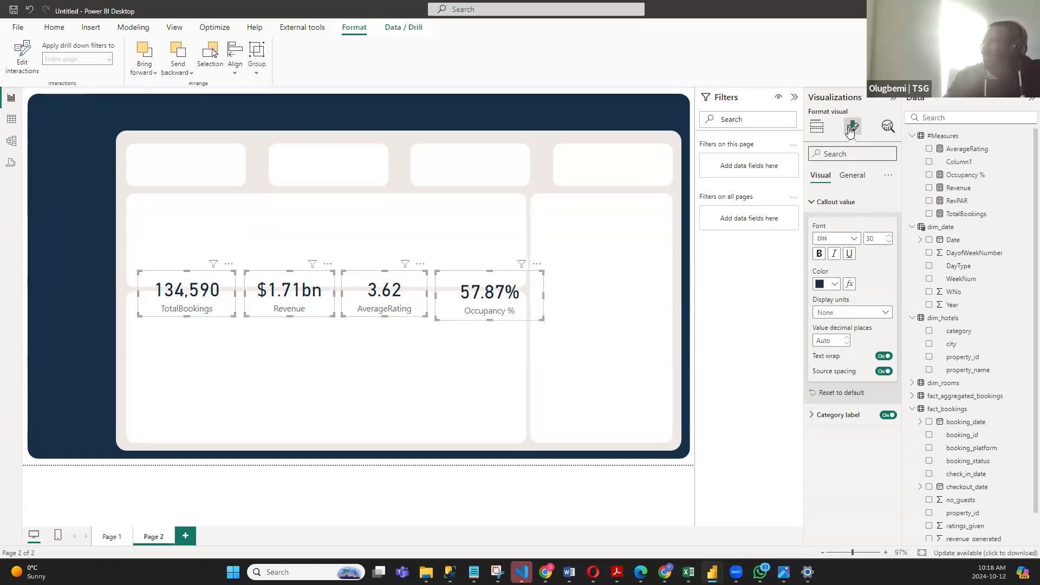
left_click(877, 238)
type("25")
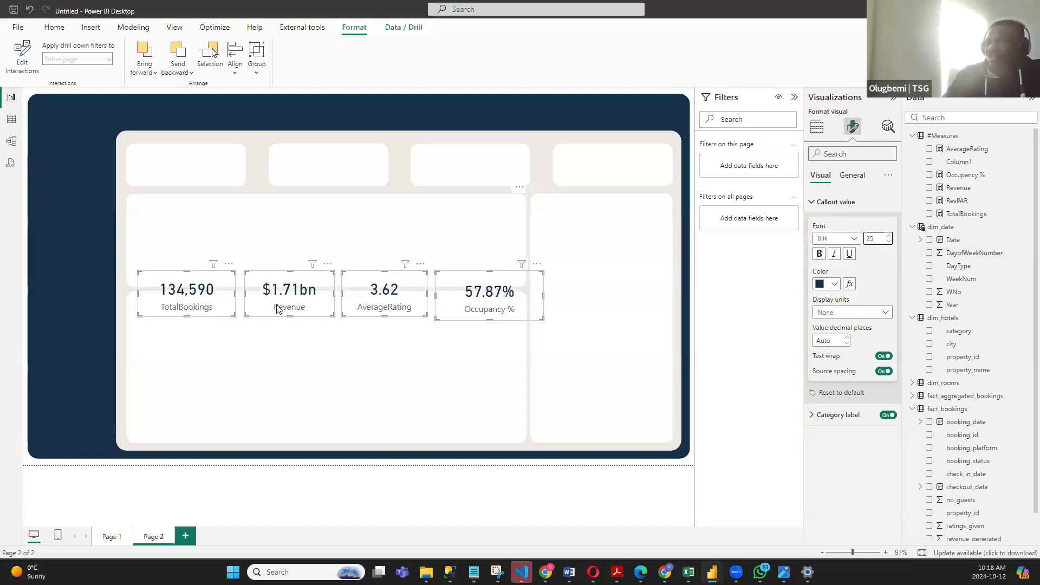
- Move TotalBookings, Revenue, AverageRating and Occupancy % in that order onto the four white cards of the upper row
left_click(226, 309)
left_click_drag(230, 313, 223, 170)
left_click_drag(320, 291, 345, 169)
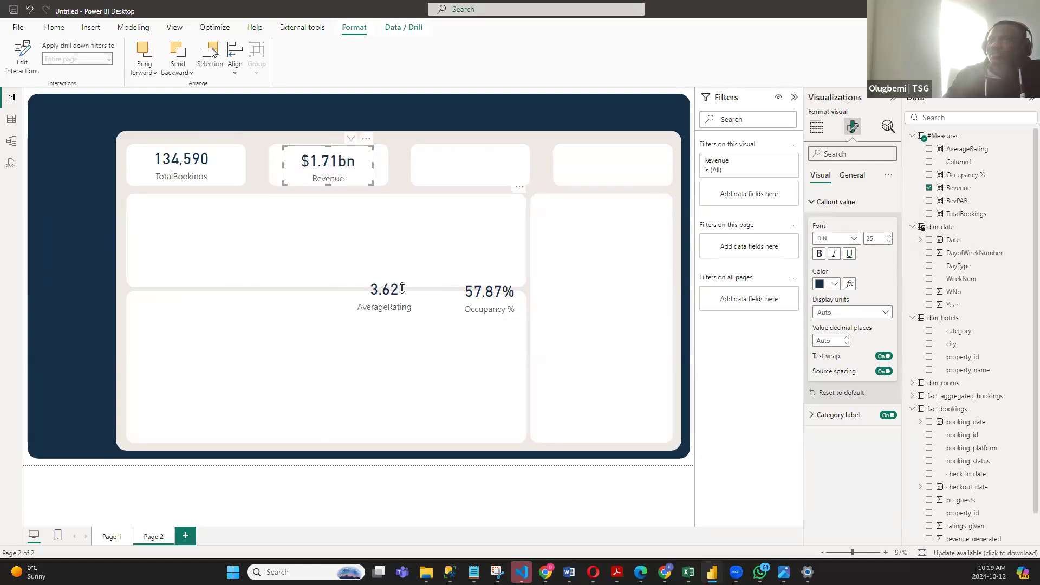
left_click(385, 315)
left_click_drag(385, 315, 494, 174)
left_click(501, 307)
left_click_drag(490, 319, 622, 181)
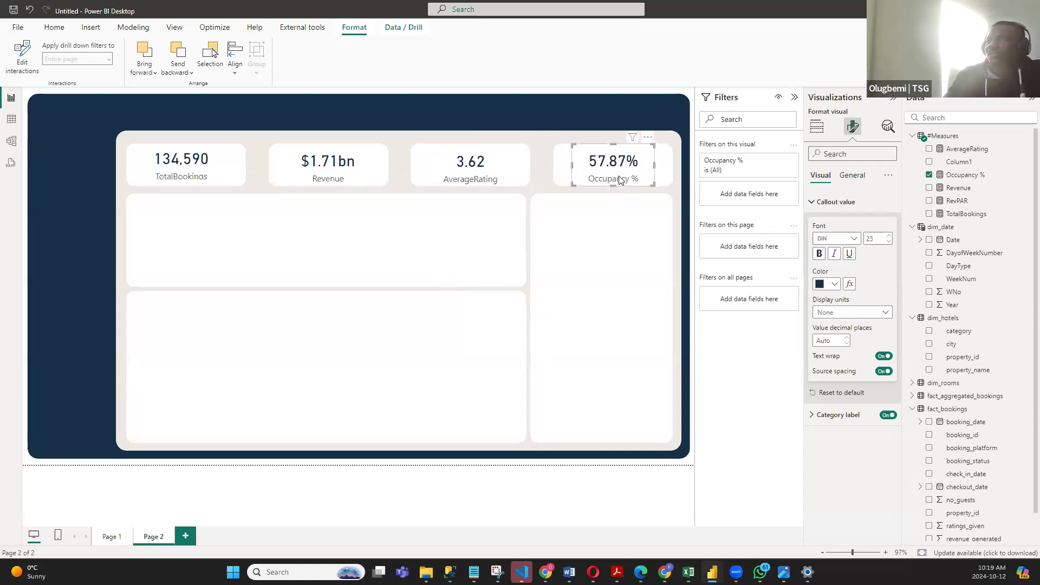
left_click_drag(621, 177, 618, 181)
left_click(691, 266)
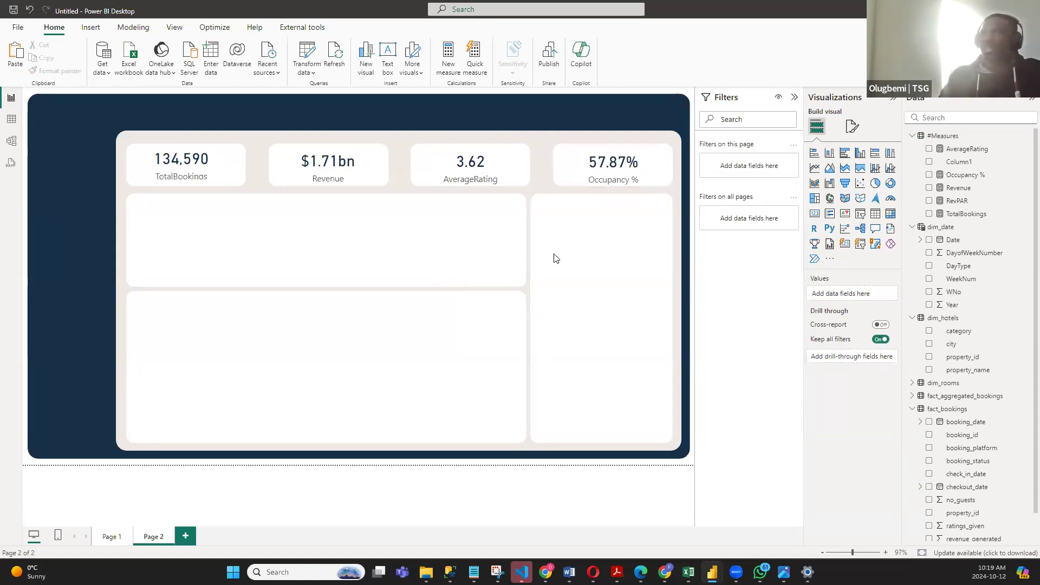
- Nudge the AverageRating and Occupancy % cards up slightly to line up with the TotalBookings card
left_click(471, 147)
left_click_drag(471, 147, 476, 165)
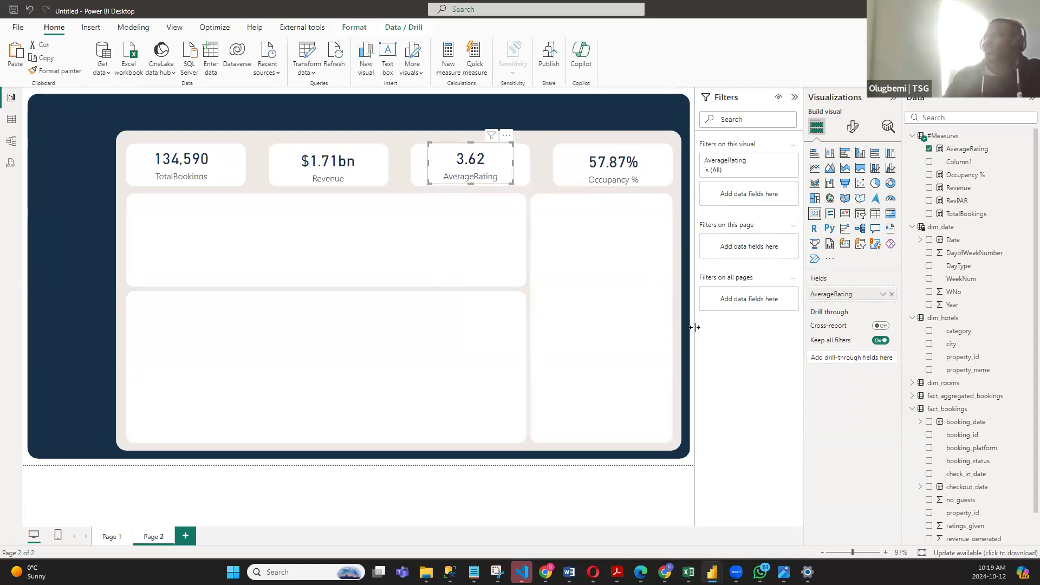
left_click(629, 174)
left_click_drag(629, 175, 629, 173)
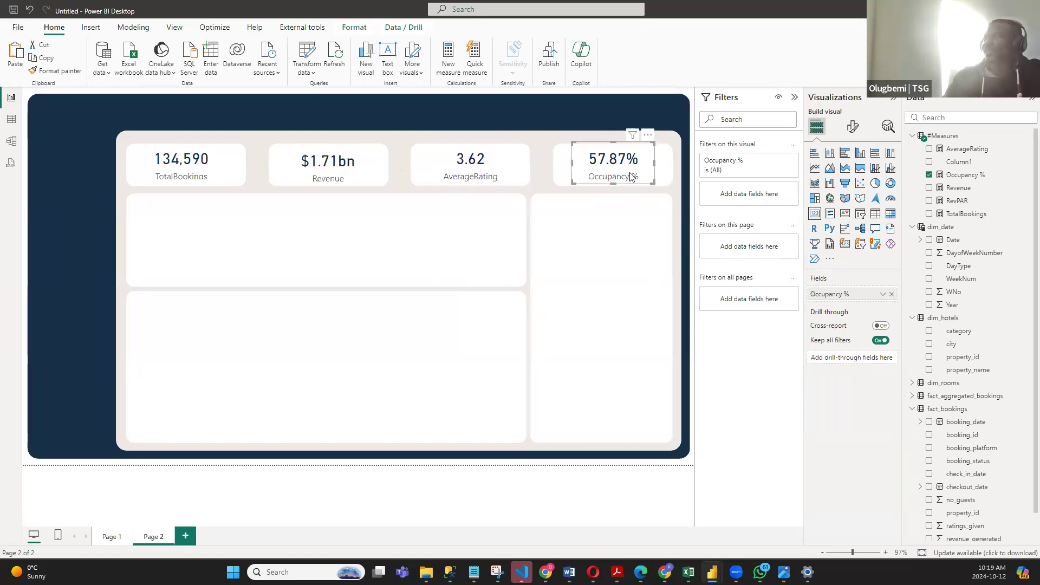
left_click(693, 361)
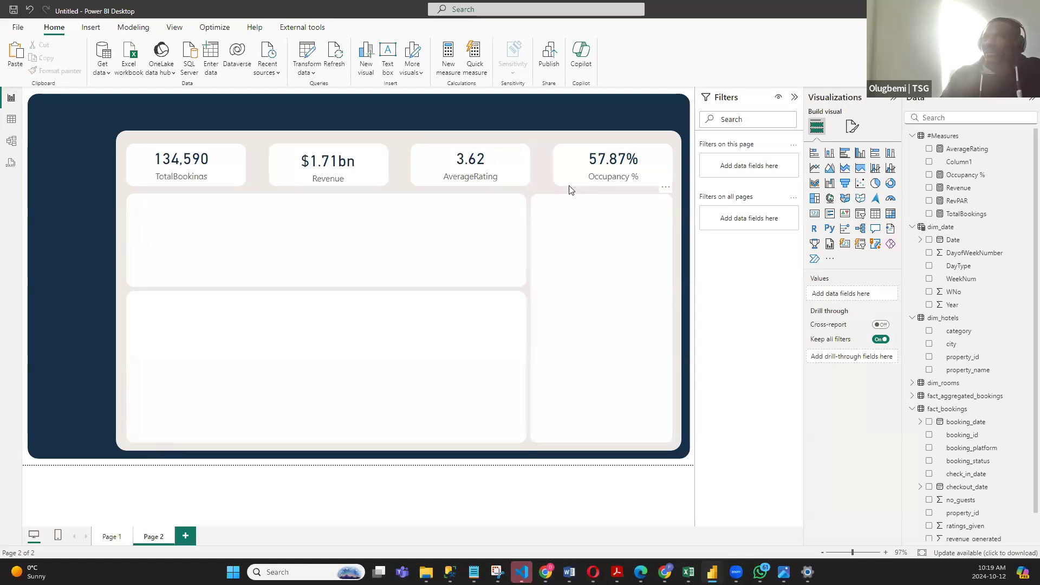
- Turn off the background of the TotalBookings by WeekNum line chart on Page 1
left_click(110, 536)
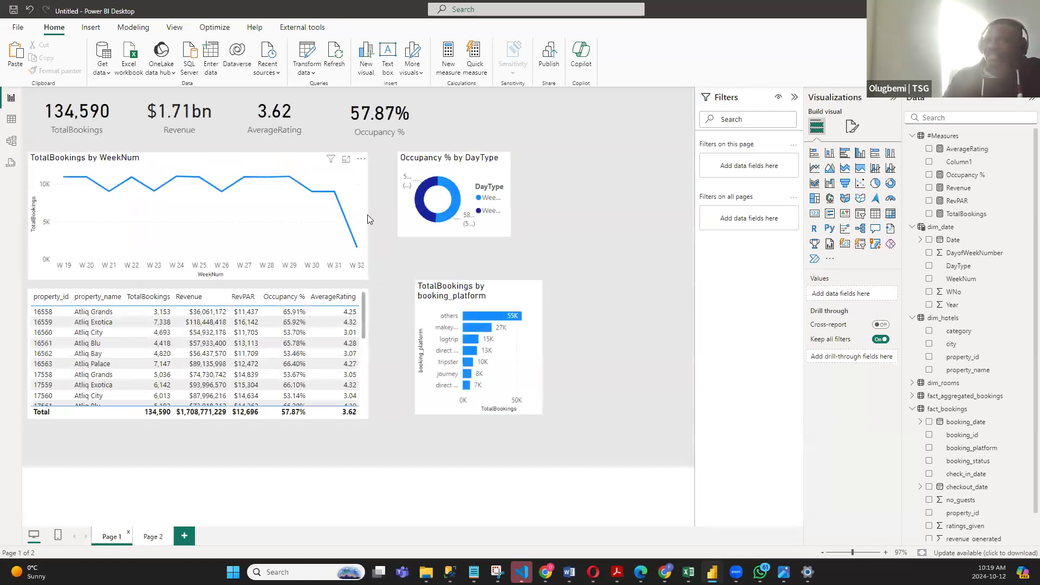
left_click(368, 215)
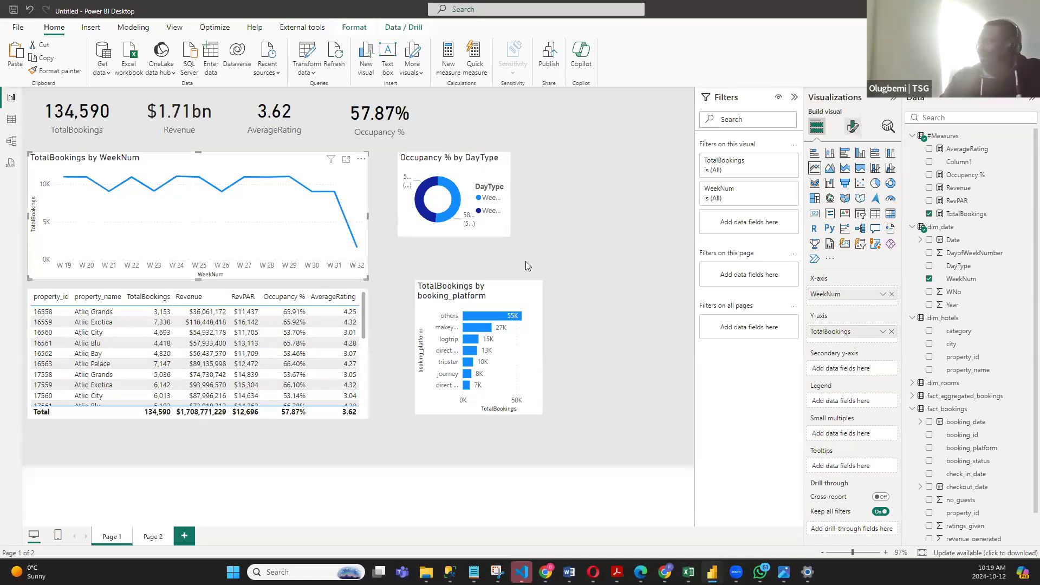
left_click(853, 126)
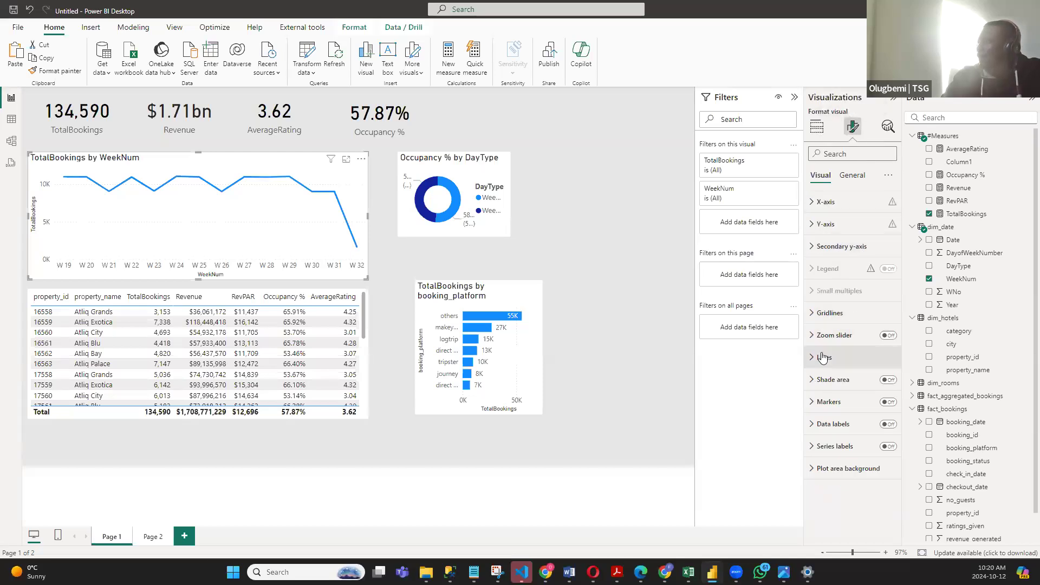
left_click(848, 177)
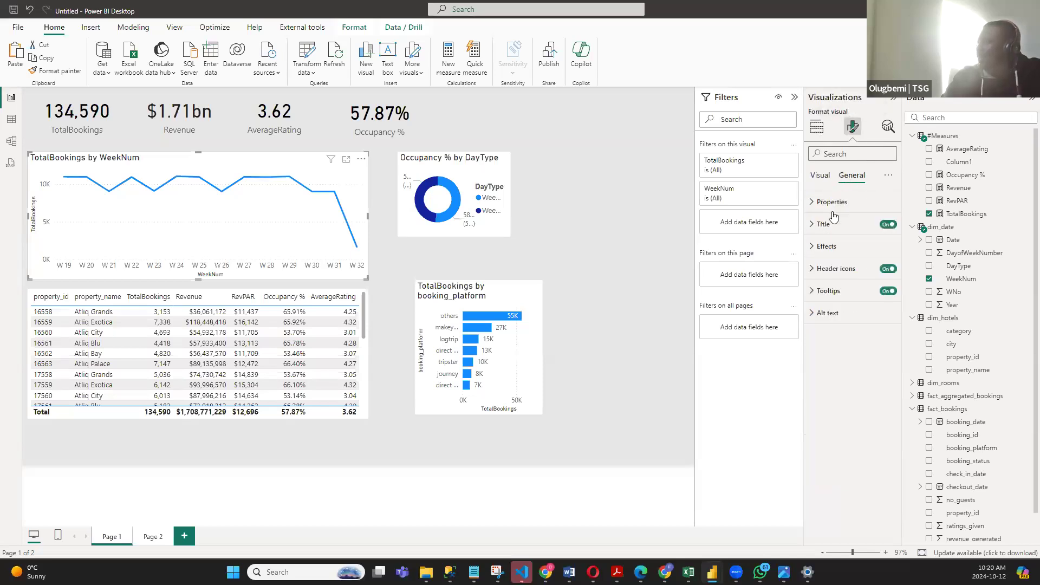
left_click(811, 248)
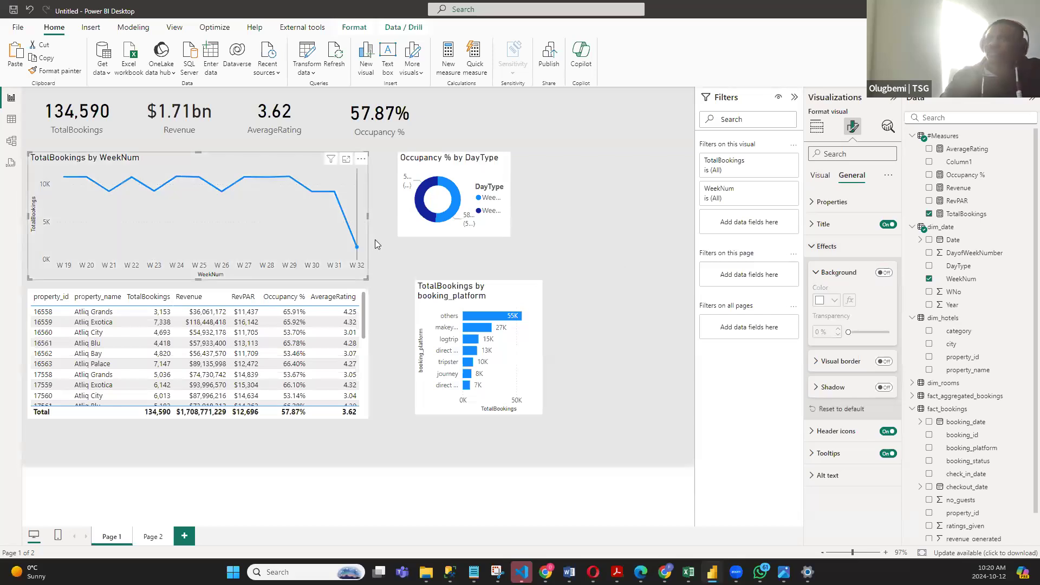
left_click(812, 246)
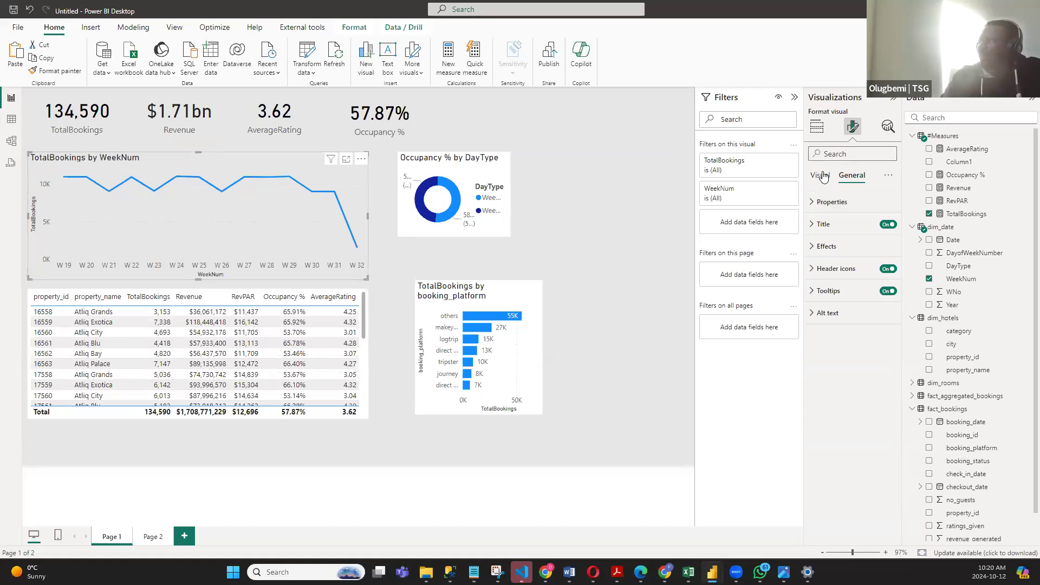
- Change the line chart's title to "Bookings Weekly Trend"
left_click(817, 225)
left_click(862, 278)
key("ctrl+a")
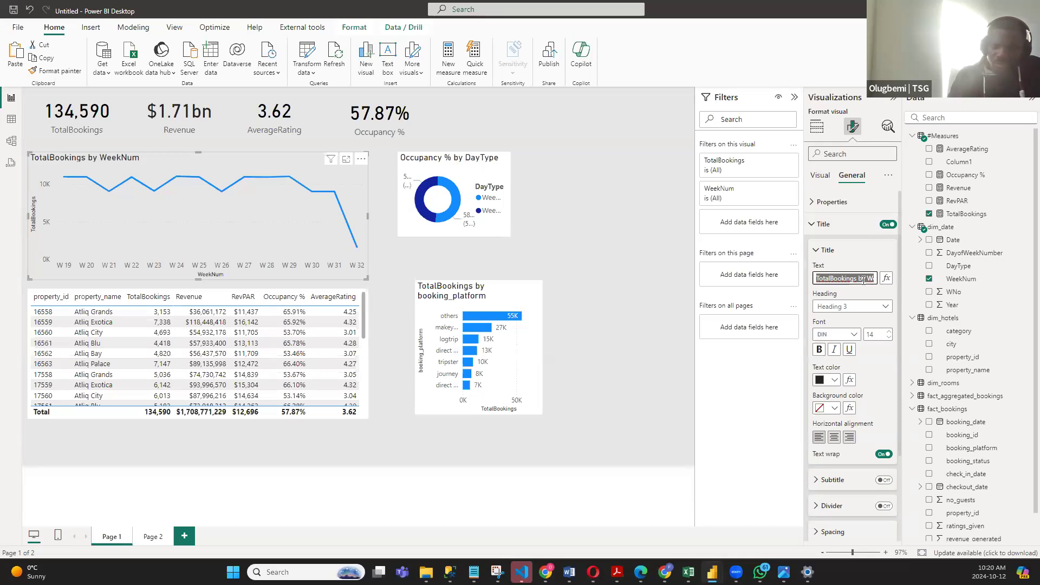
type("Boo")
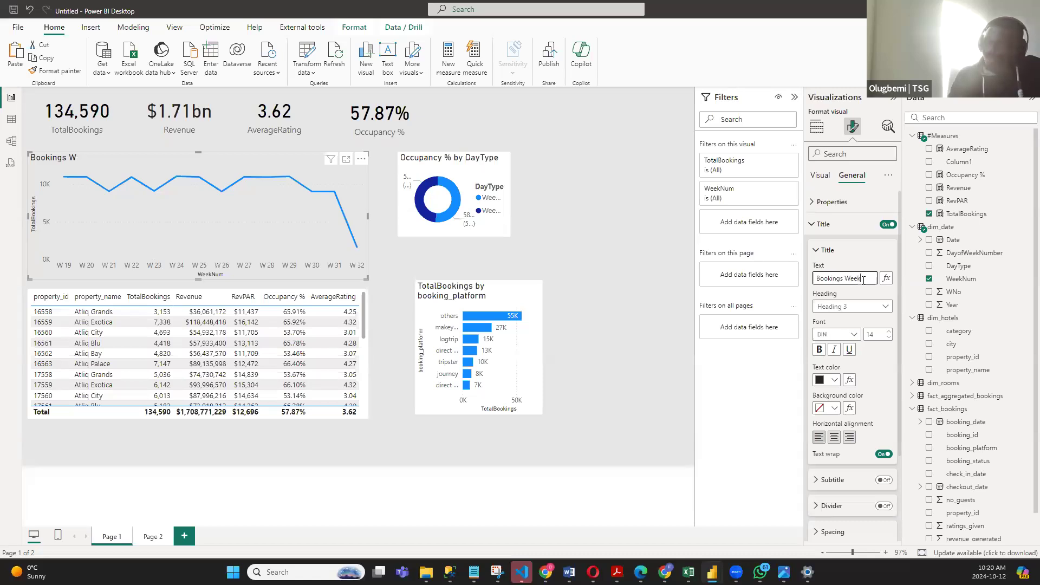
type("rend")
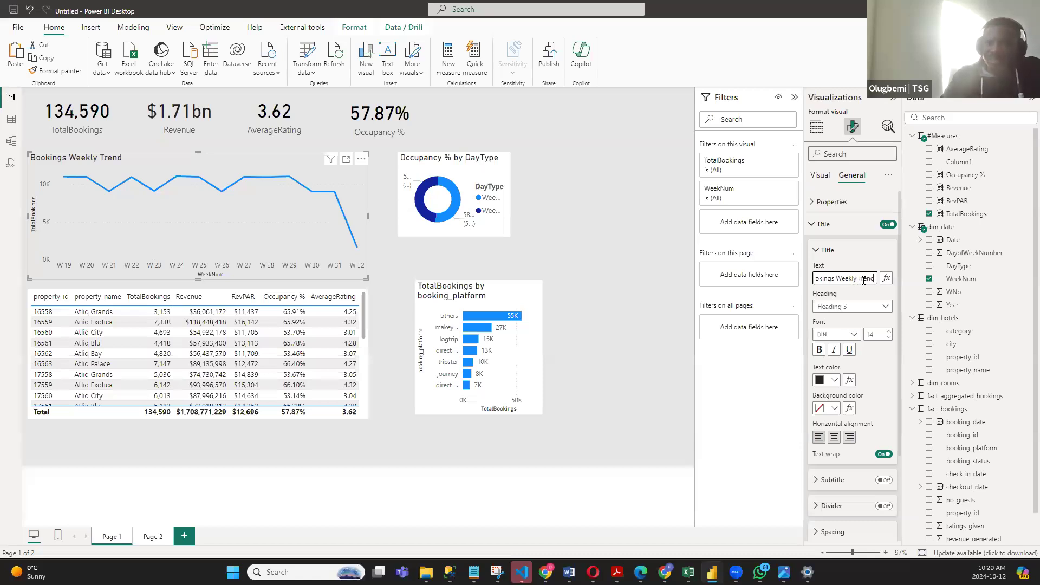
left_click(827, 250)
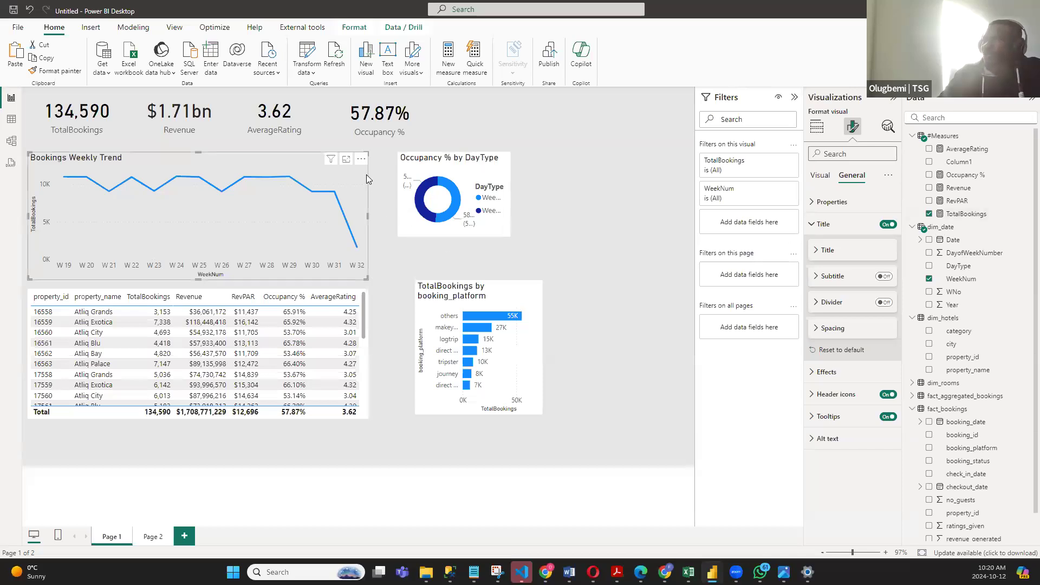
- Shift the Bookings Weekly Trend chart slightly down and right, and turn off its horizontal gridlines
left_click_drag(362, 172, 394, 198)
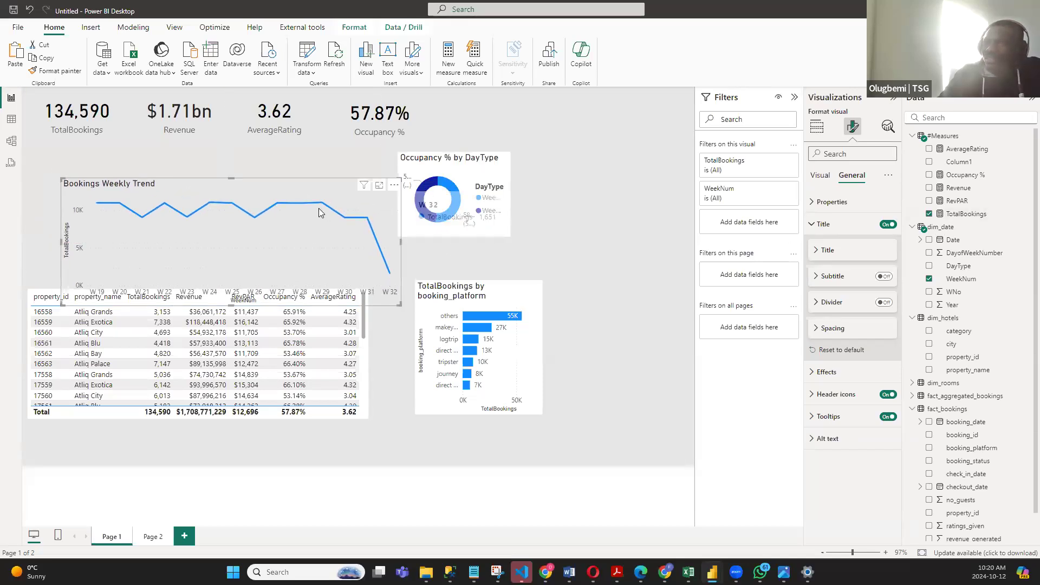
scroll(347, 259, "up", 6)
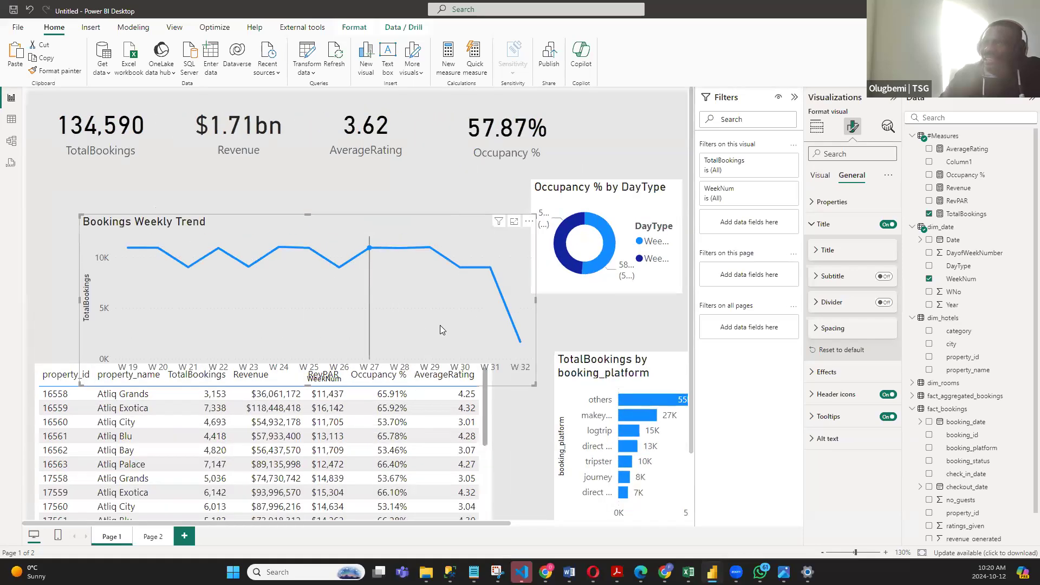
left_click(821, 176)
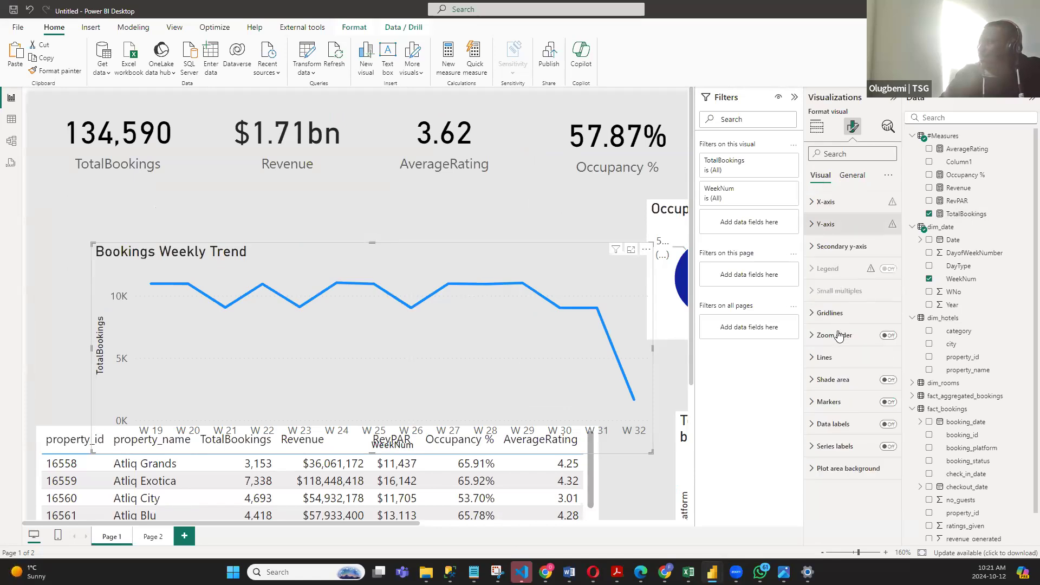
left_click(834, 314)
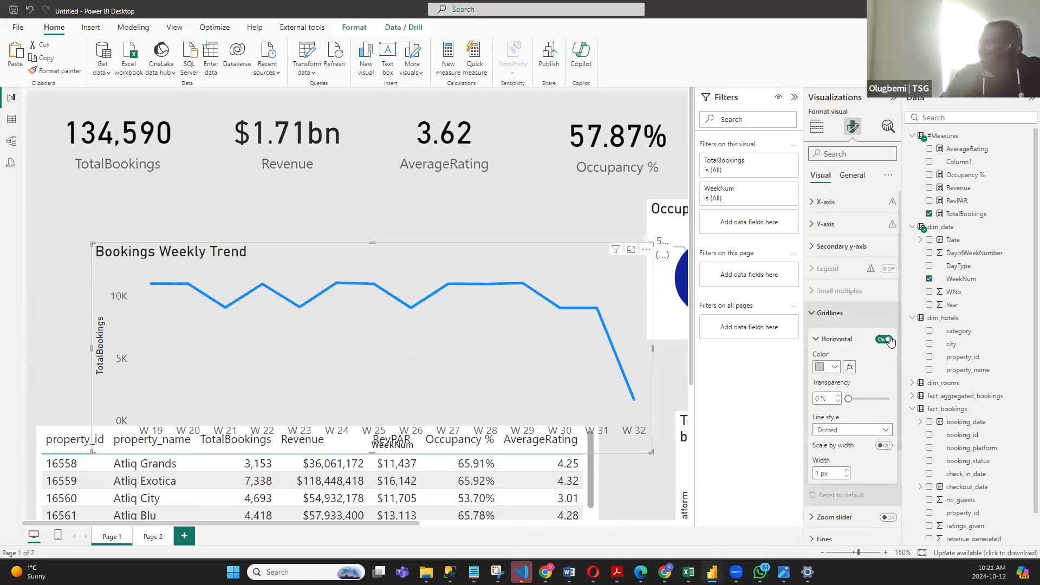
left_click(887, 338)
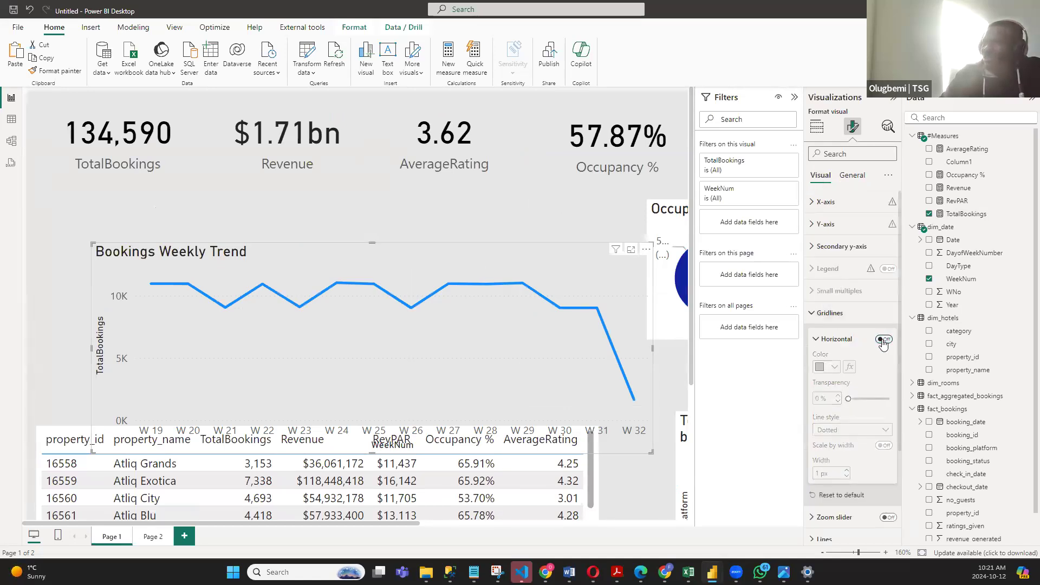
left_click(833, 313)
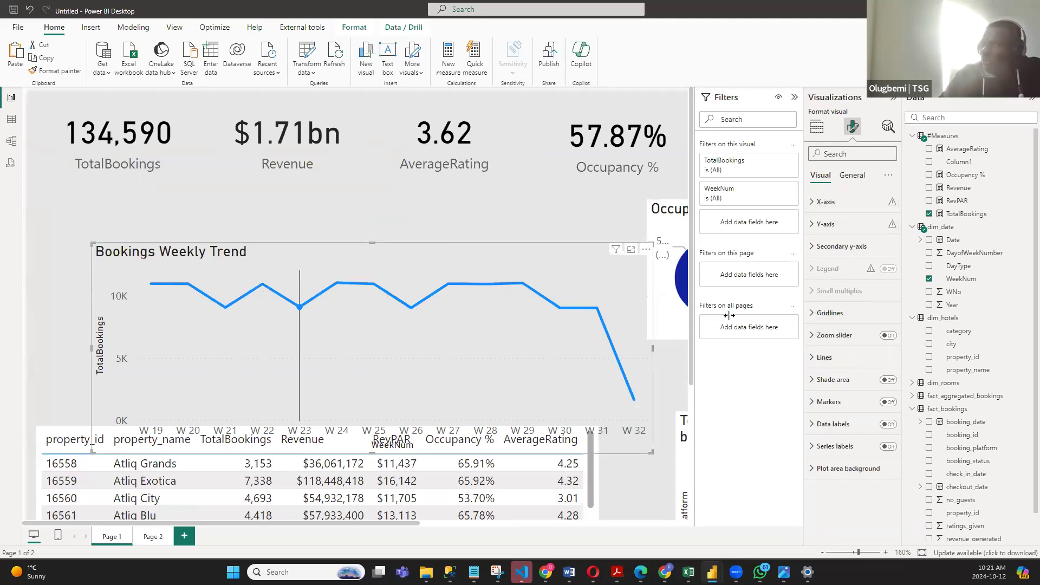
- Open the color choices for the line of the Bookings Weekly Trend chart
left_click(812, 358)
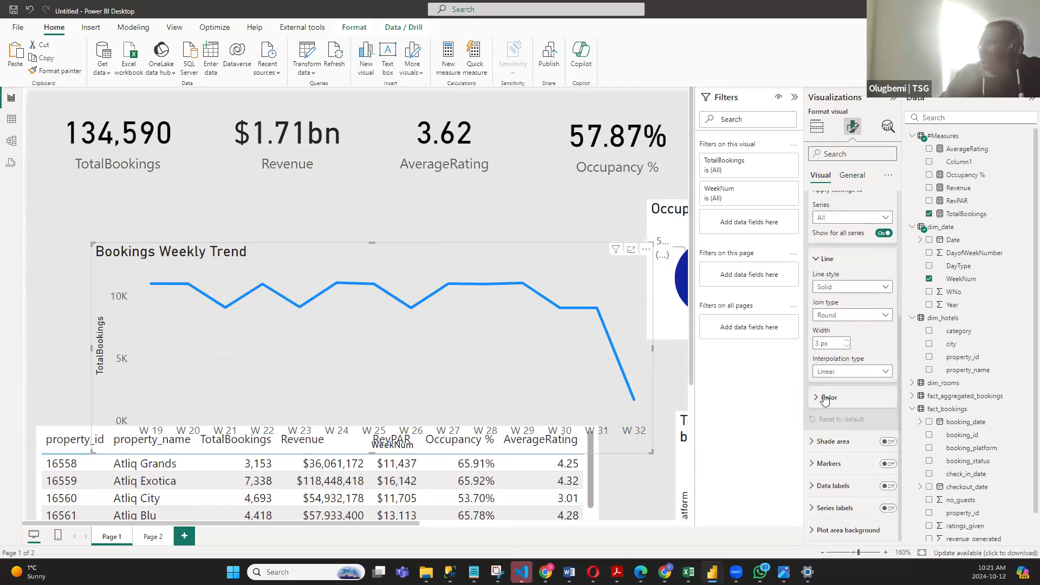
left_click(815, 399)
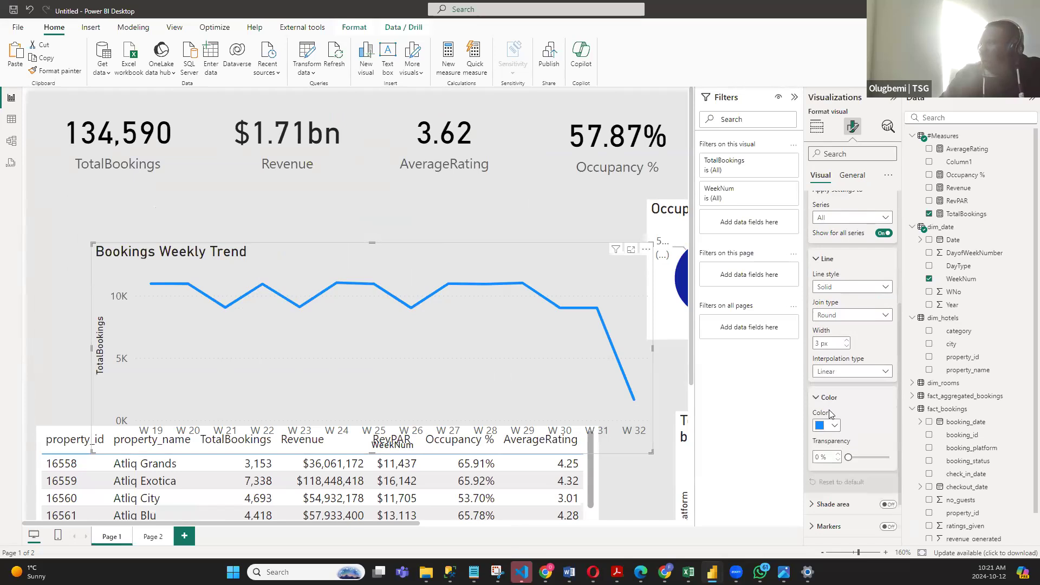
left_click(834, 425)
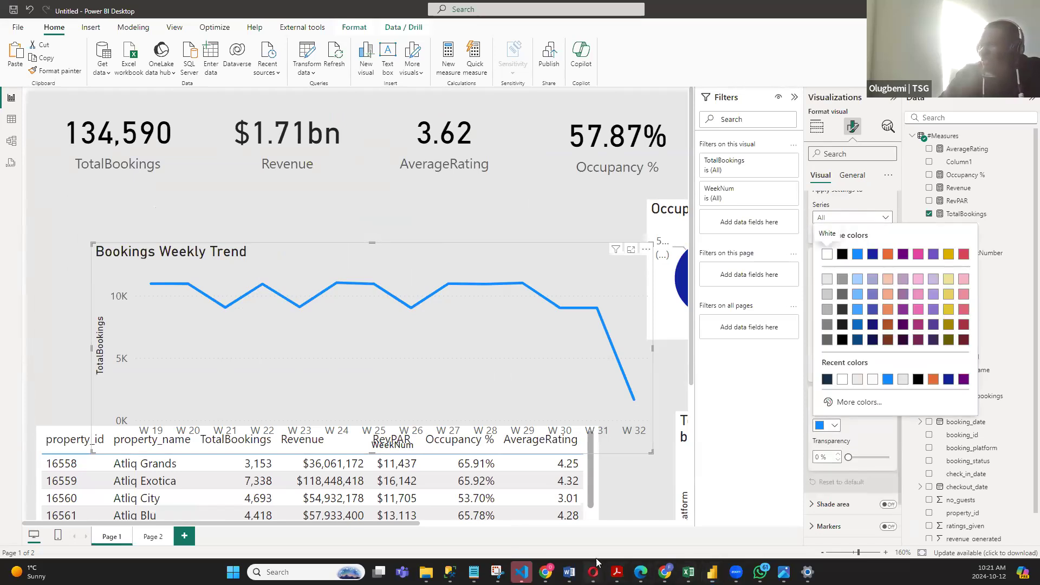
- Switch to the Opera browser and preview the Pin page palette with rose, gold and navy in the "Color pallete for Navy Blue" results
mouse_move(592, 572)
left_click(637, 523)
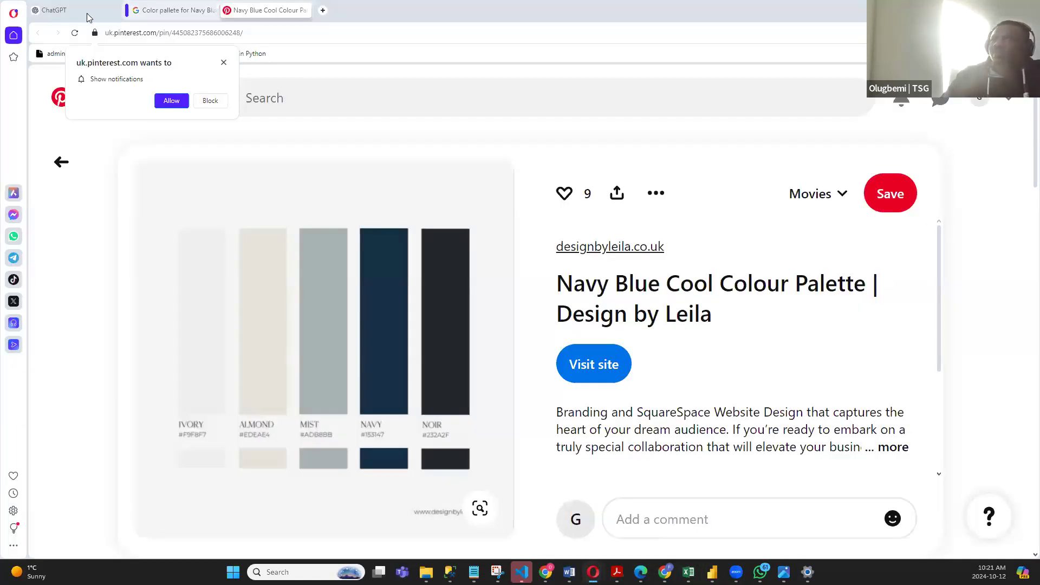
left_click(184, 10)
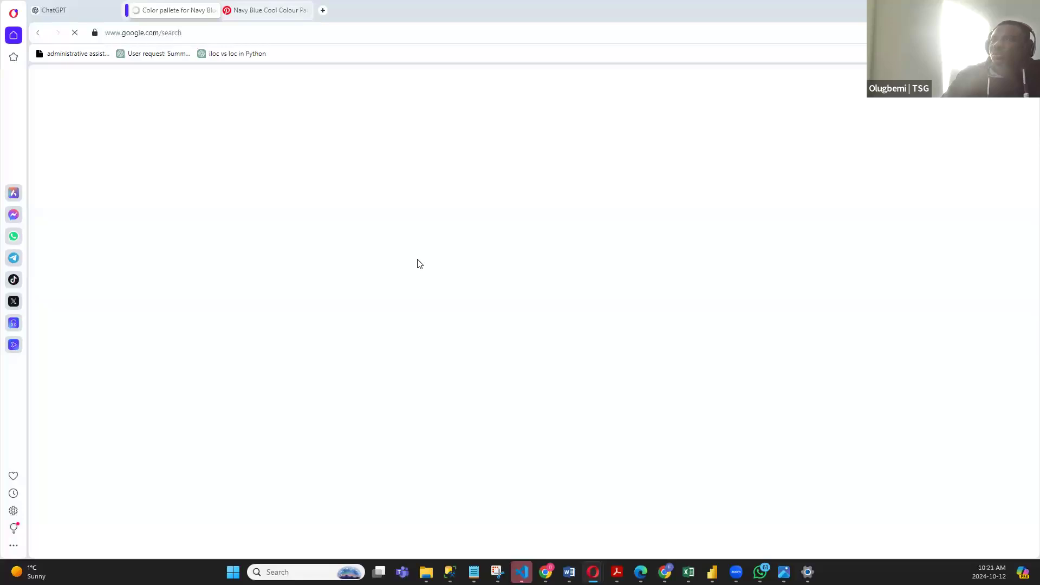
left_click(203, 461)
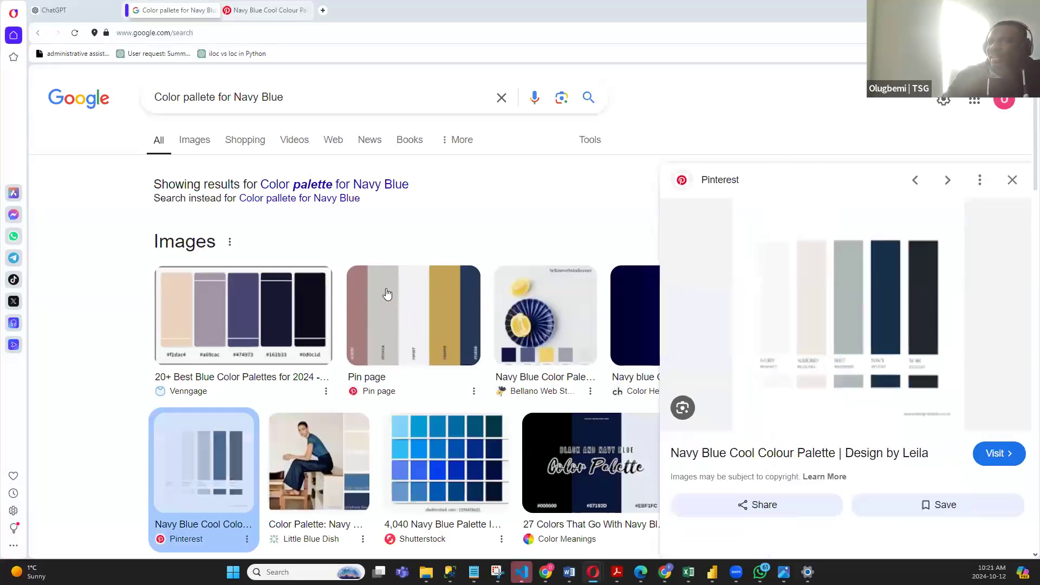
left_click(363, 317)
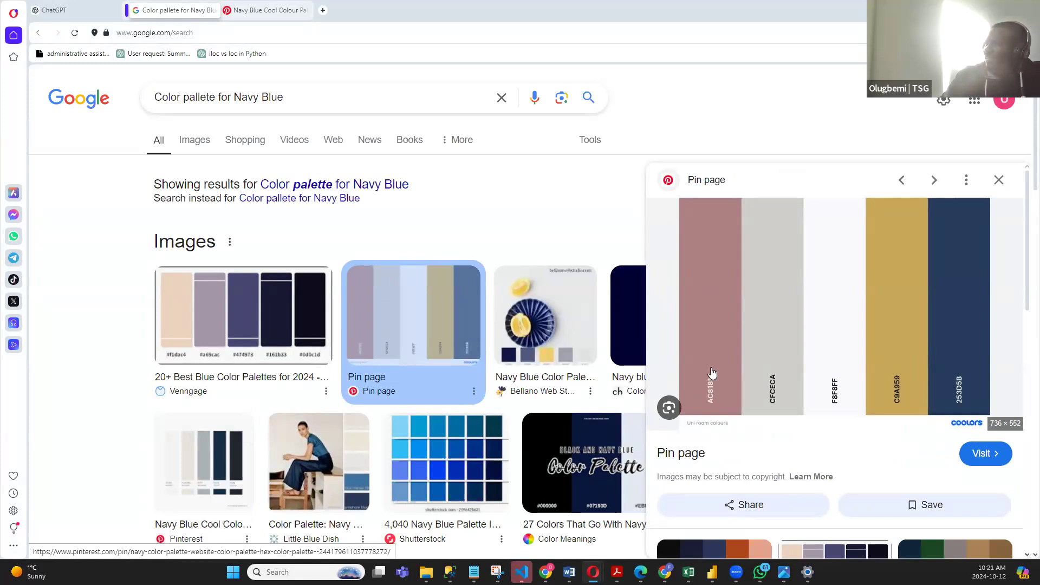
- Switch back to Power BI Desktop and set the line color of the Bookings Weekly Trend chart to hex #AC8181
mouse_move(783, 571)
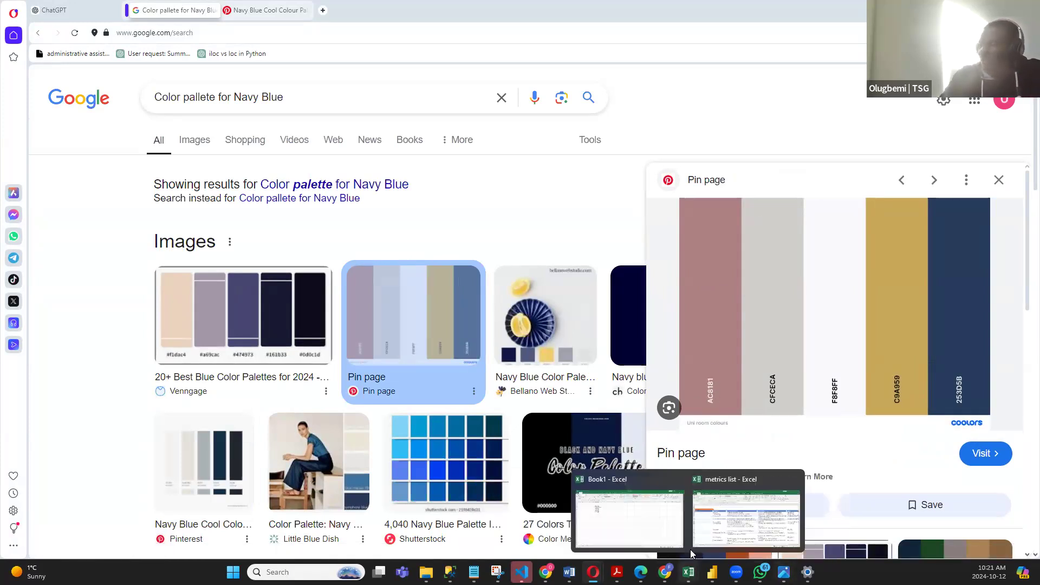
mouse_move(712, 572)
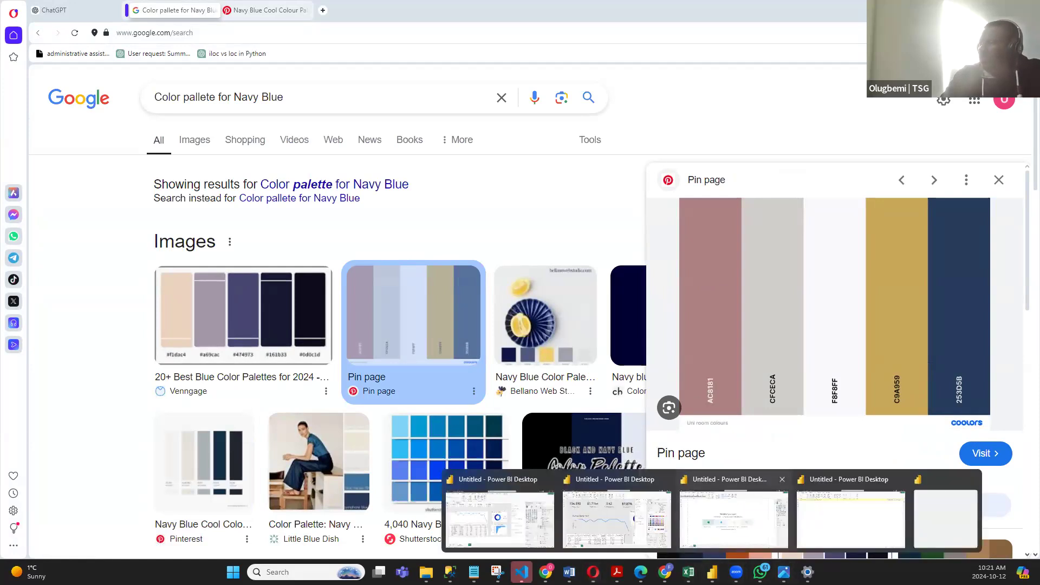
left_click(585, 524)
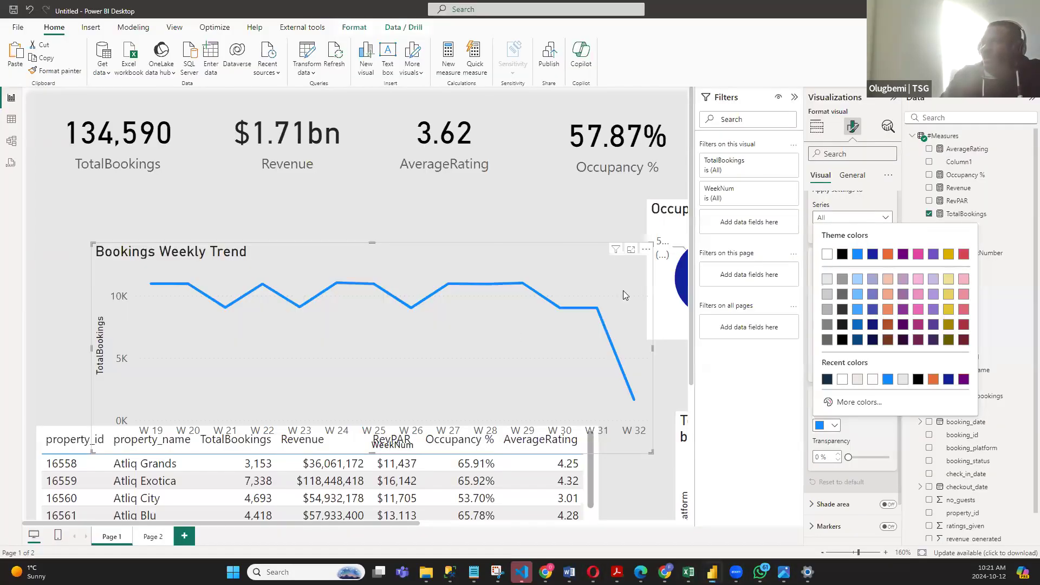
left_click(852, 404)
double_click(834, 395)
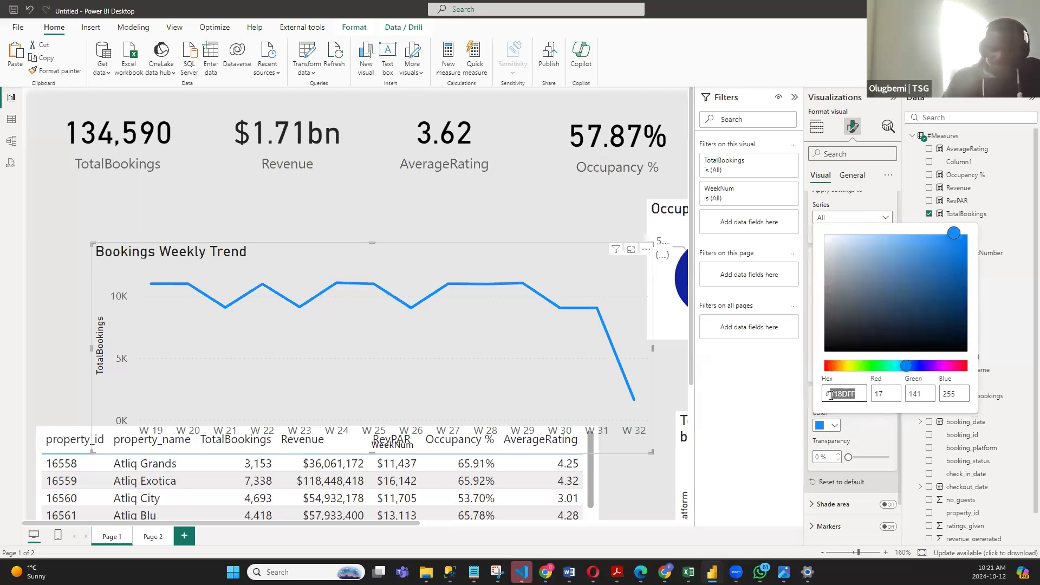
type("1")
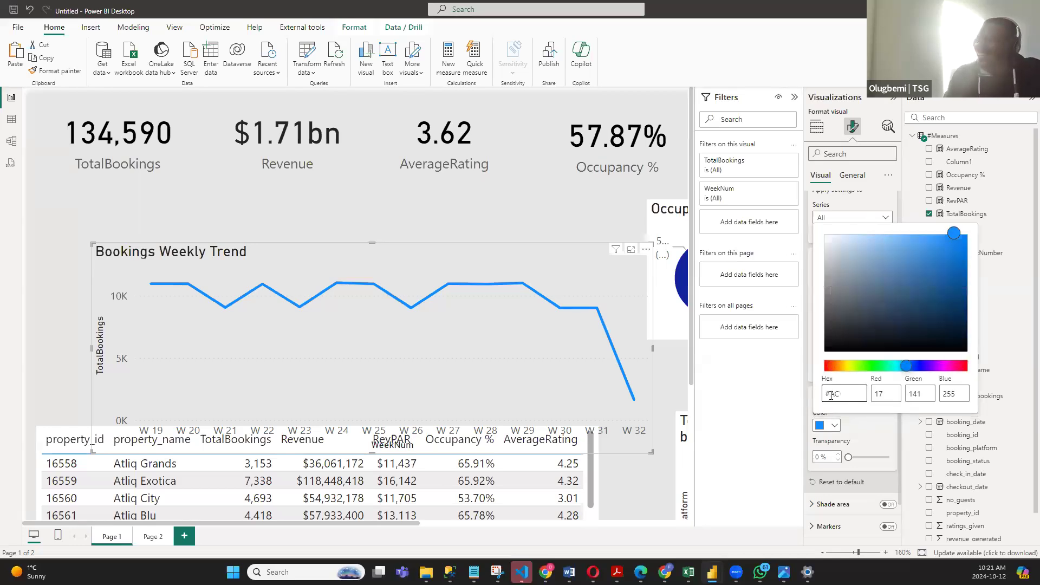
type("C8181")
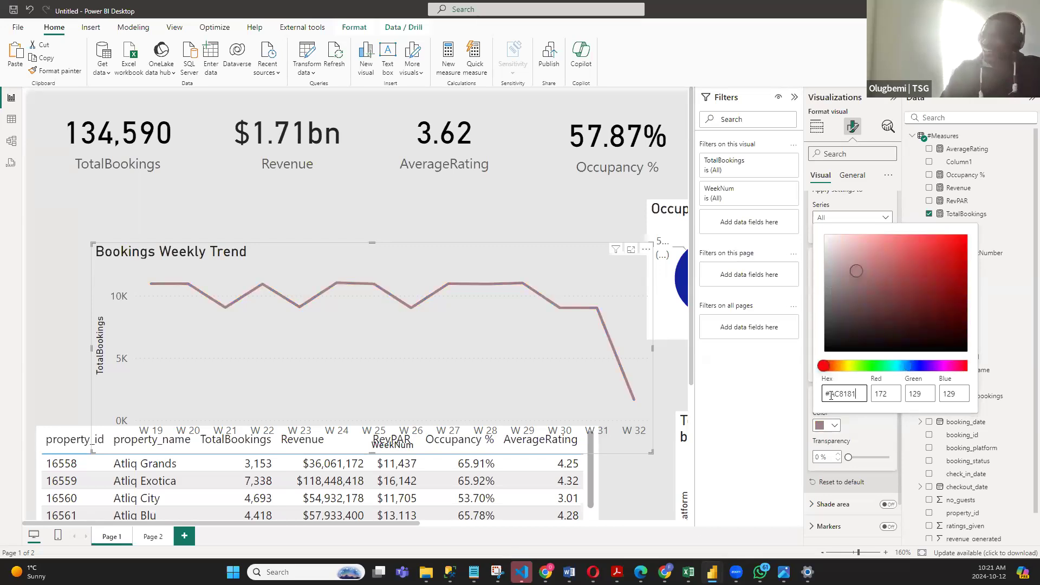
left_click(868, 430)
- Move the Bookings Weekly Trend chart back into the space between the KPI cards and the property table, and collapse its expanded format settings
left_click_drag(511, 255, 449, 196)
scroll(837, 216, "up", 4)
left_click(829, 281)
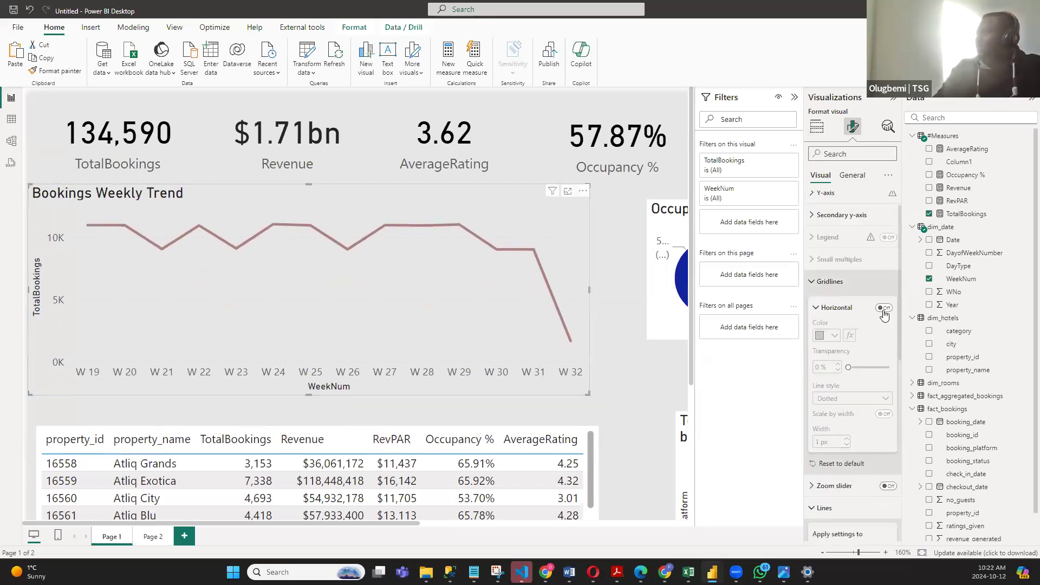
left_click(814, 282)
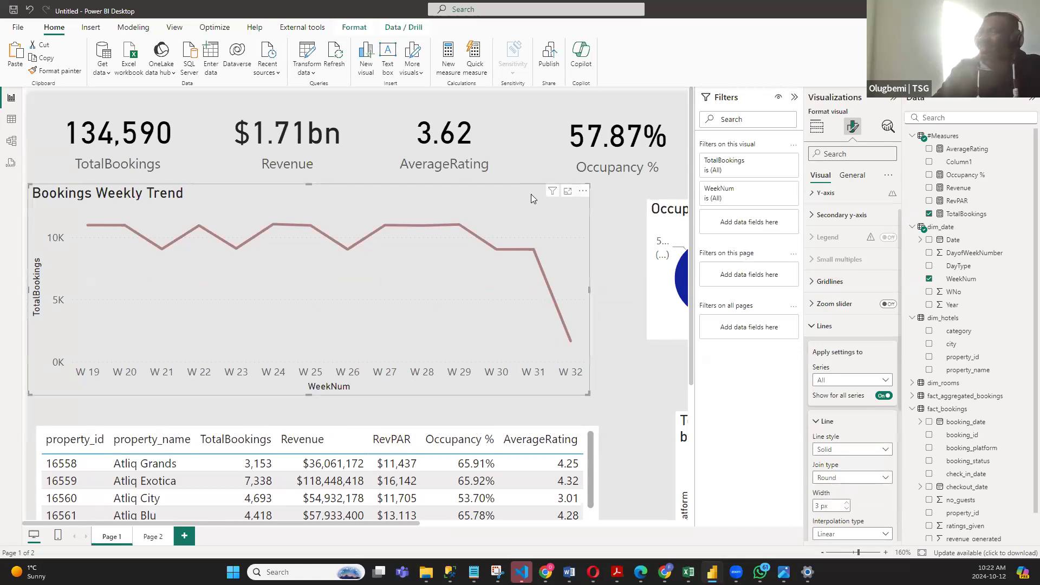
left_click(813, 326)
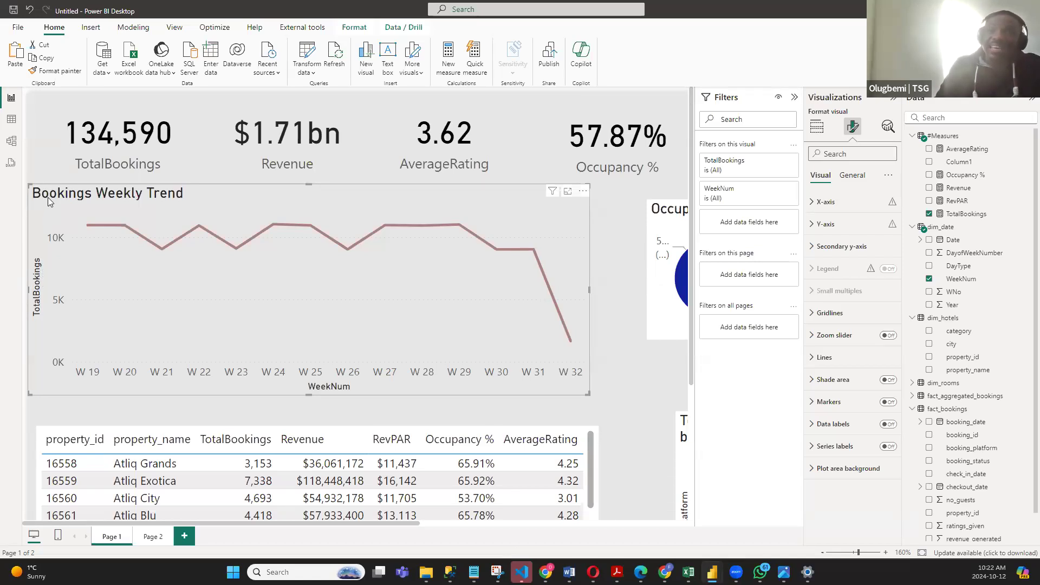
- Try hiding the X-axis values of the Bookings Weekly Trend chart, and restore them
left_click(850, 177)
left_click(820, 176)
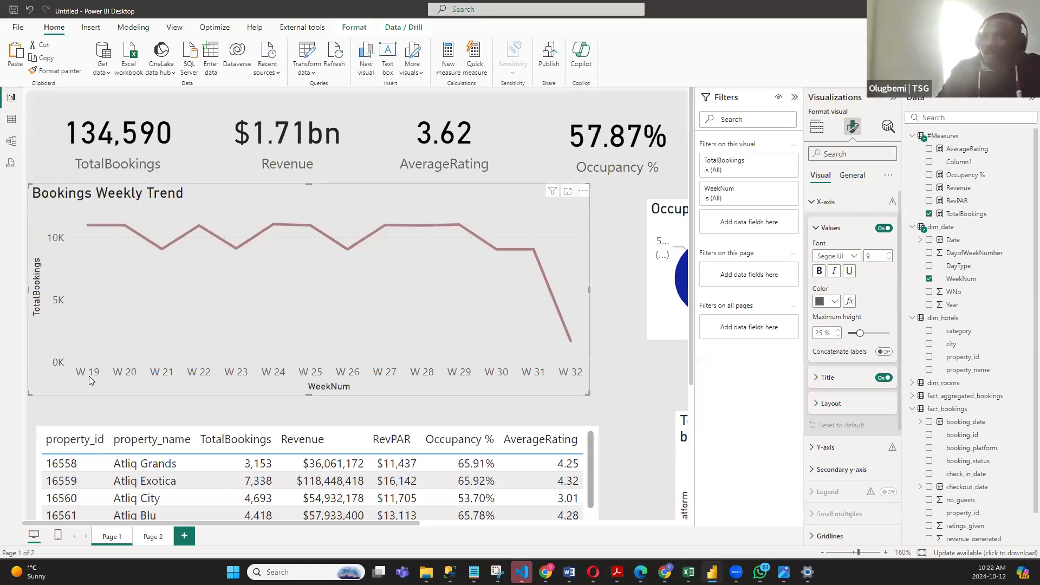
left_click(882, 229)
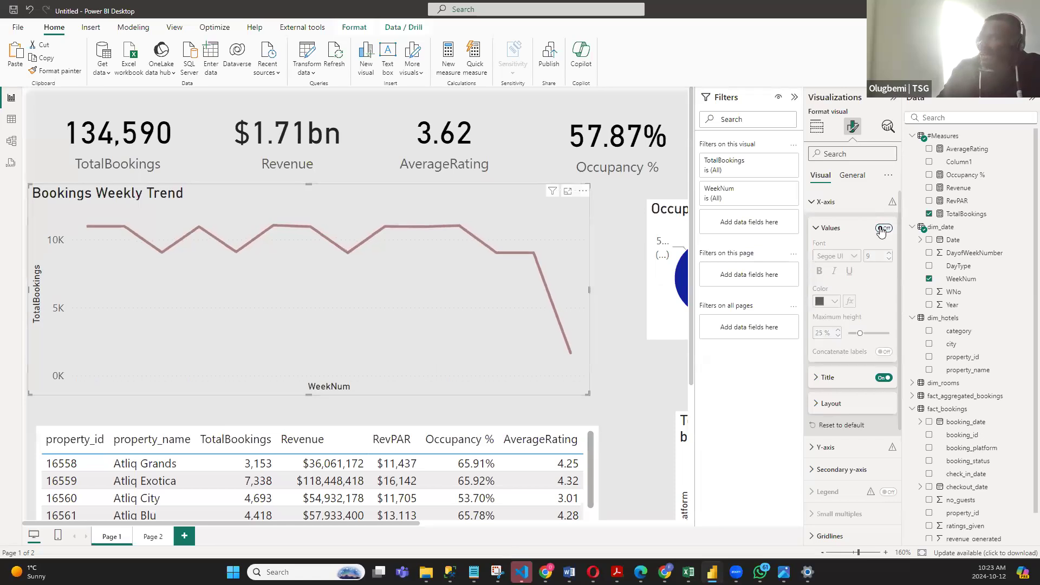
left_click(881, 229)
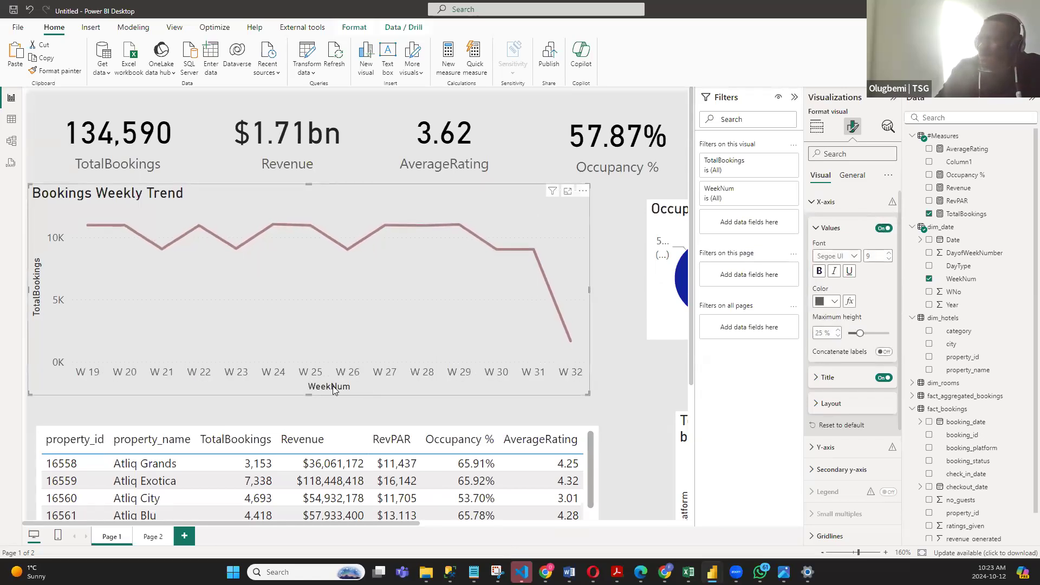
- Hide the X-axis title of the Bookings Weekly Trend chart and color its X-axis values navy #153147
left_click(811, 202)
left_click(811, 203)
left_click(883, 379)
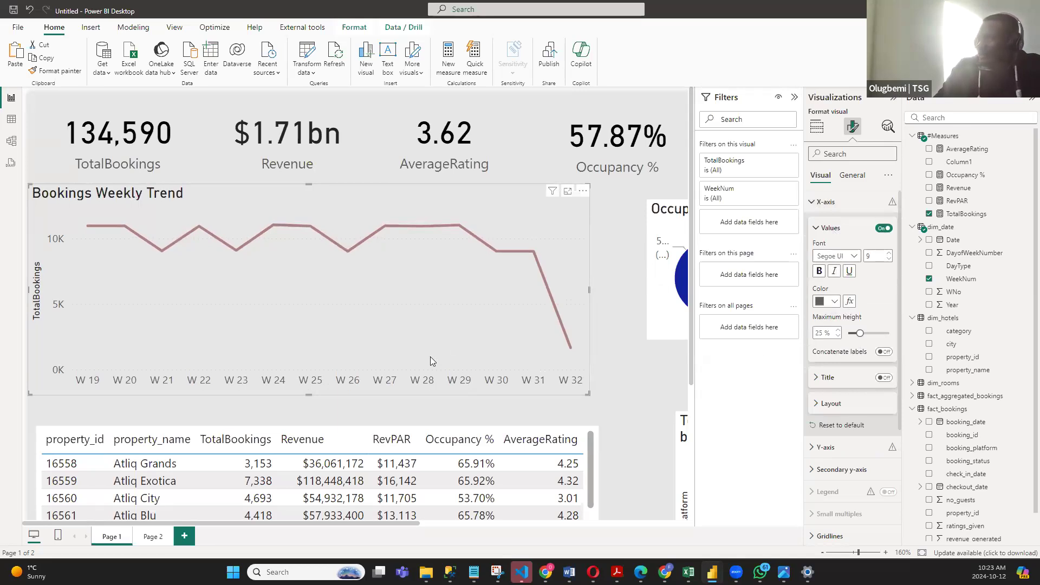
left_click(827, 301)
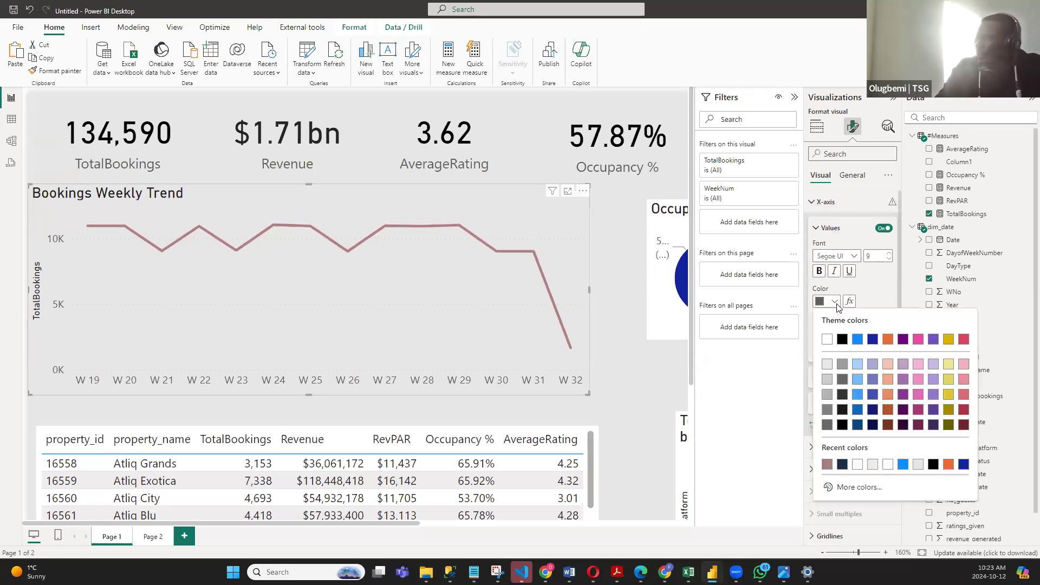
left_click(842, 464)
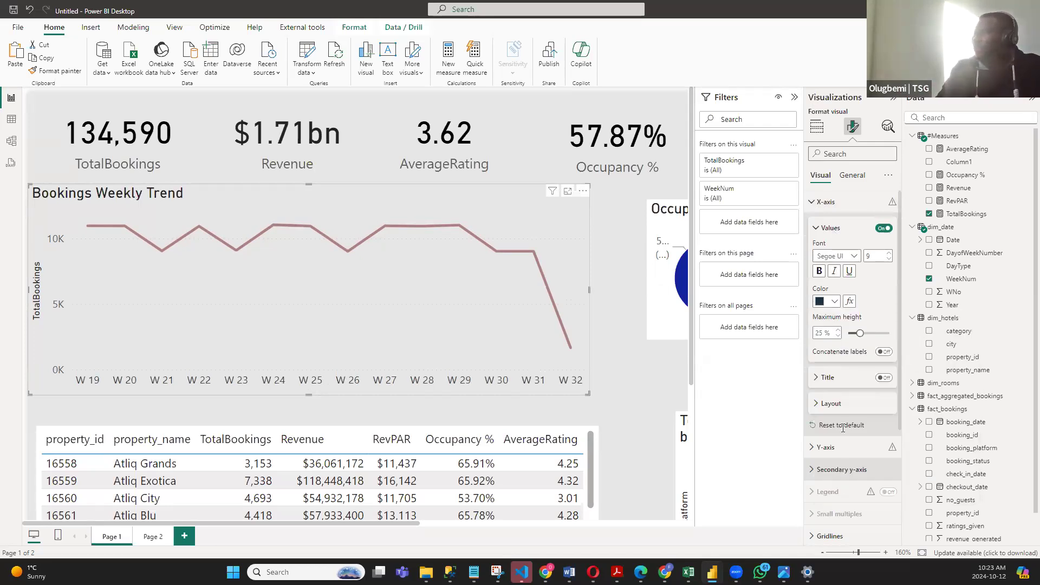
left_click(812, 201)
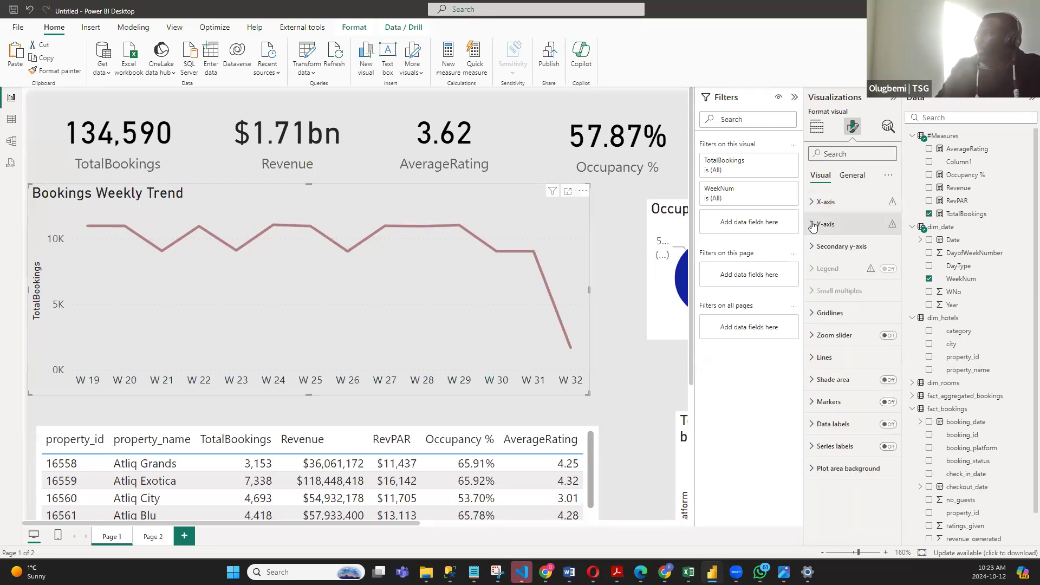
- Hide the Y-axis title of the Bookings Weekly Trend chart and color its Y-axis values the recent navy #153147
left_click(810, 224)
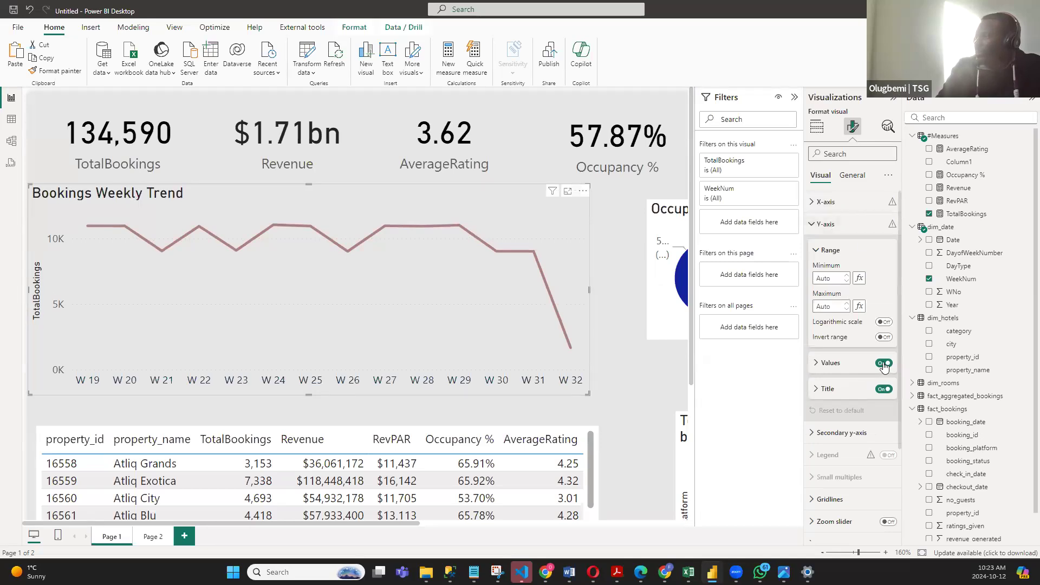
left_click(884, 389)
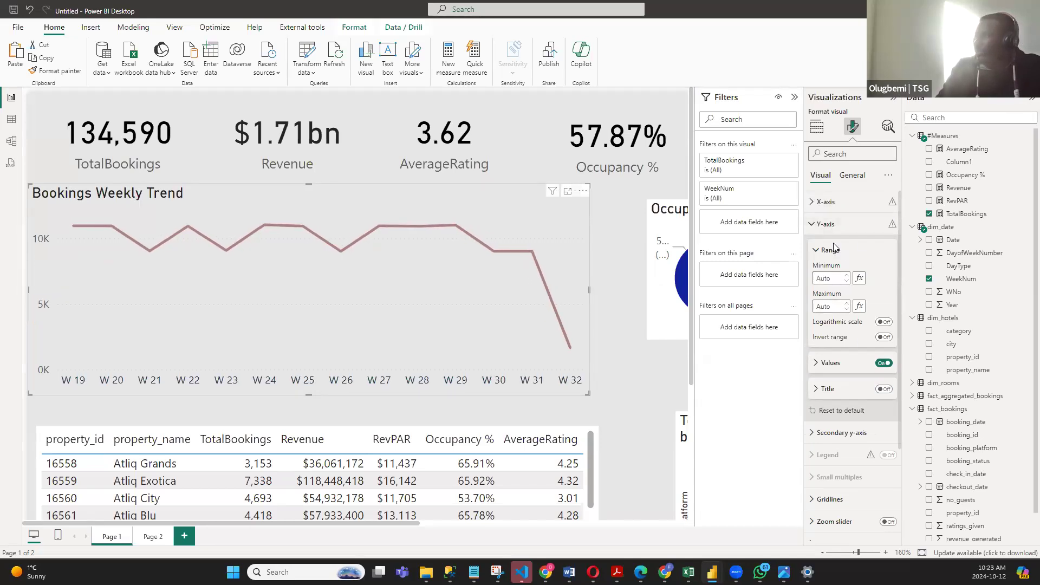
scroll(844, 386, "down", 1)
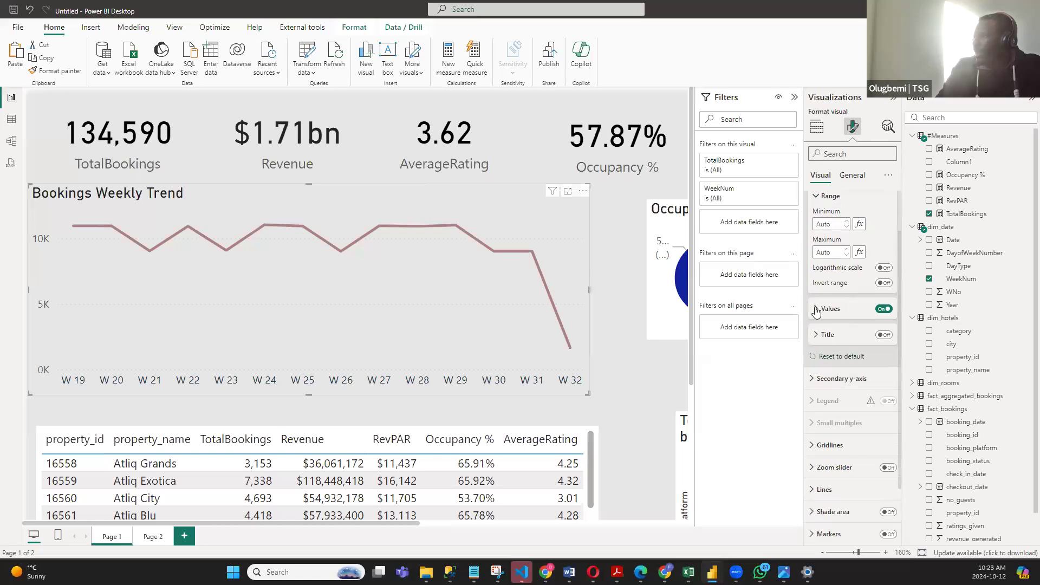
left_click(817, 309)
left_click(834, 382)
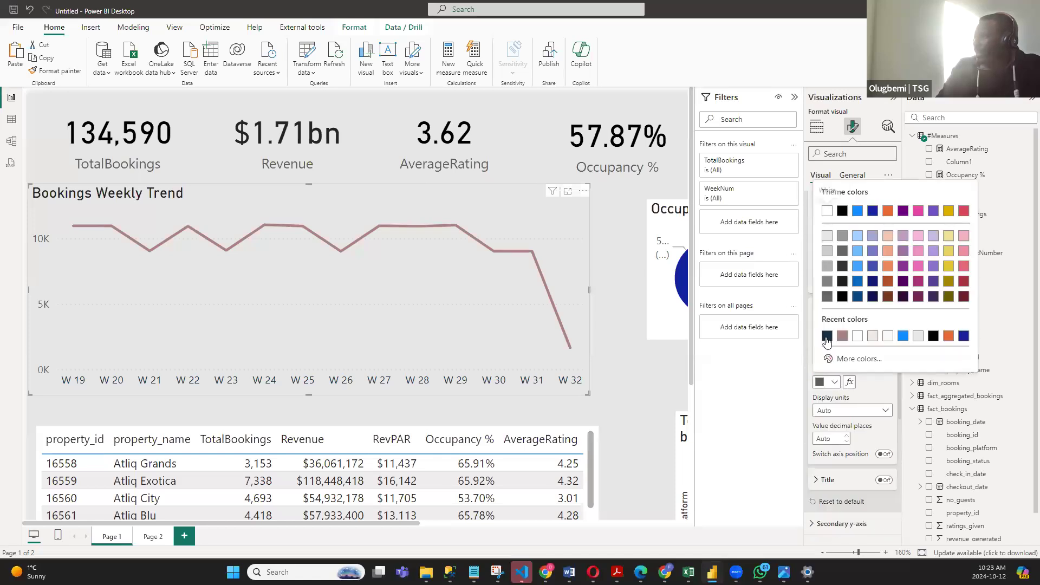
left_click(826, 340)
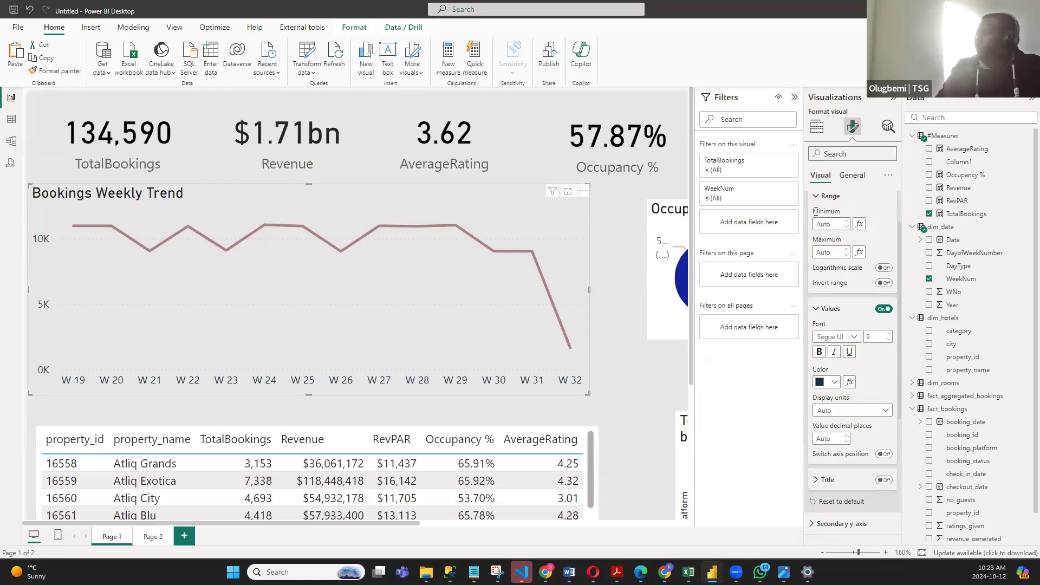
- Set the text color of the Bookings Weekly Trend chart's title to the recent navy #153147
scroll(857, 209, "up", 1)
left_click(851, 176)
left_click(823, 223)
left_click(816, 252)
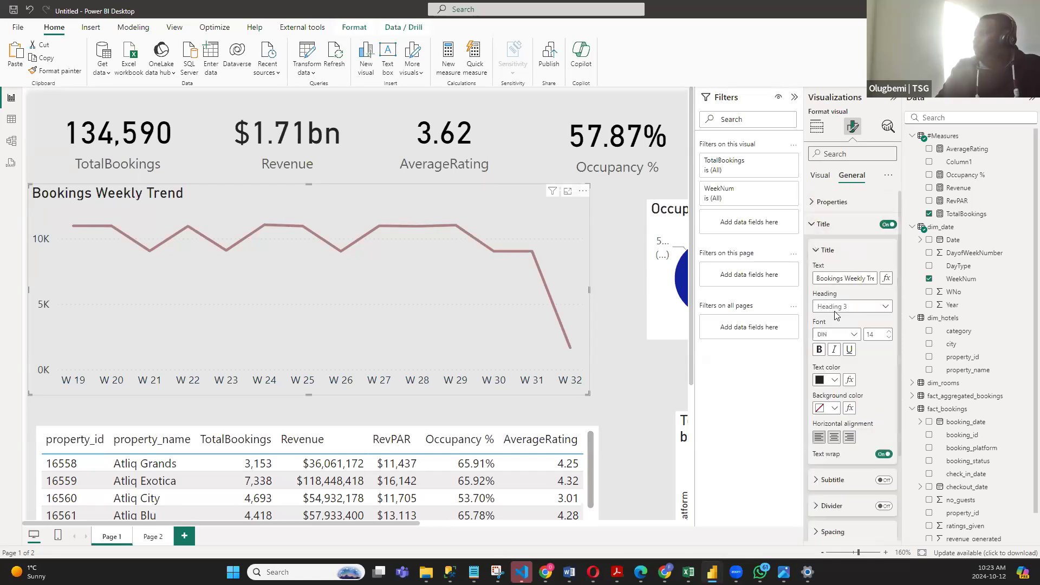
left_click(834, 380)
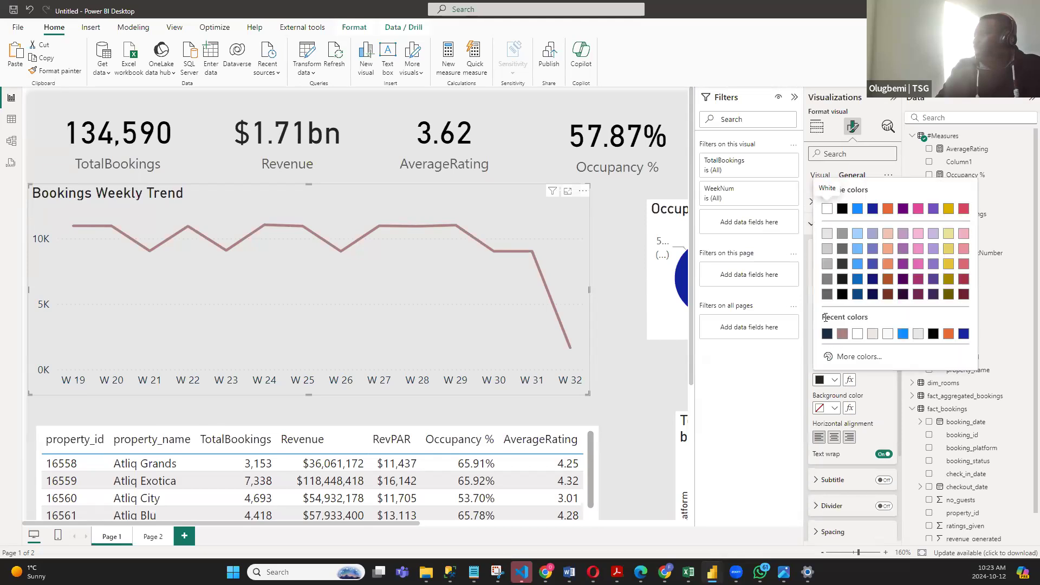
left_click(829, 332)
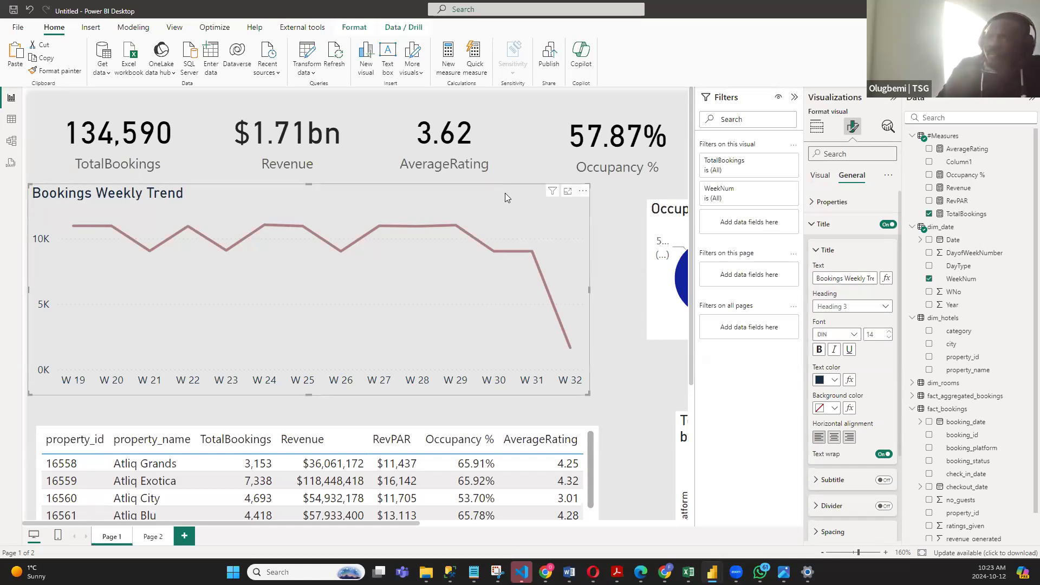
- Nudge the Bookings Weekly Trend chart slightly closer to the KPI cards and turn off its horizontal gridlines
left_click_drag(504, 205, 513, 196)
left_click(816, 127)
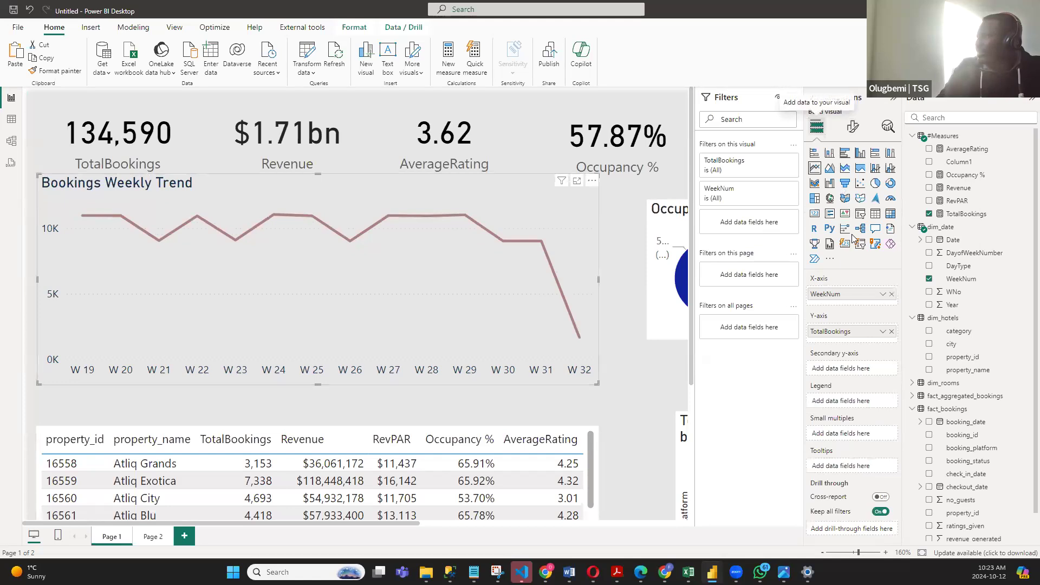
left_click(852, 127)
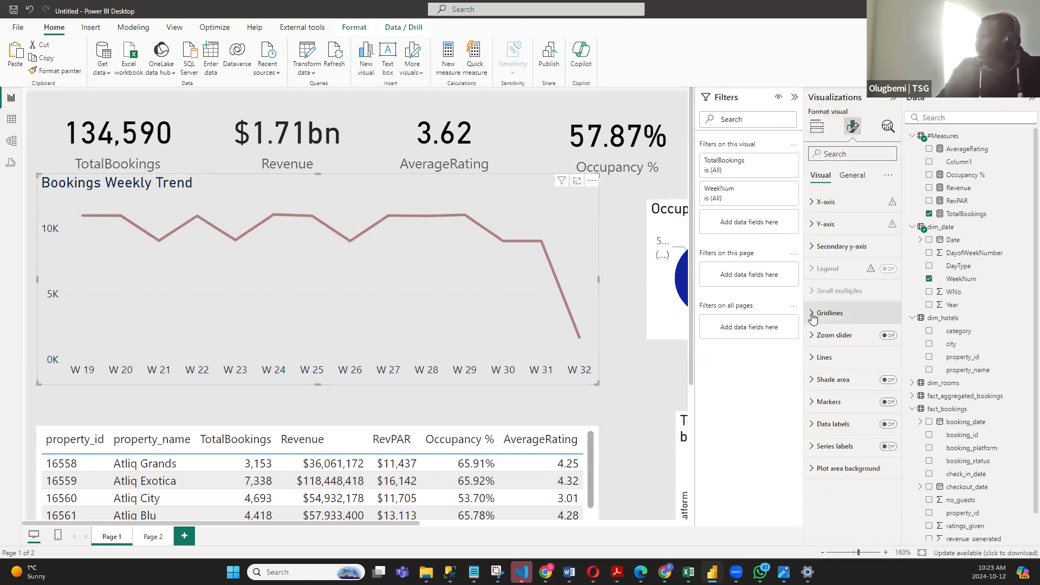
left_click(834, 314)
left_click(881, 340)
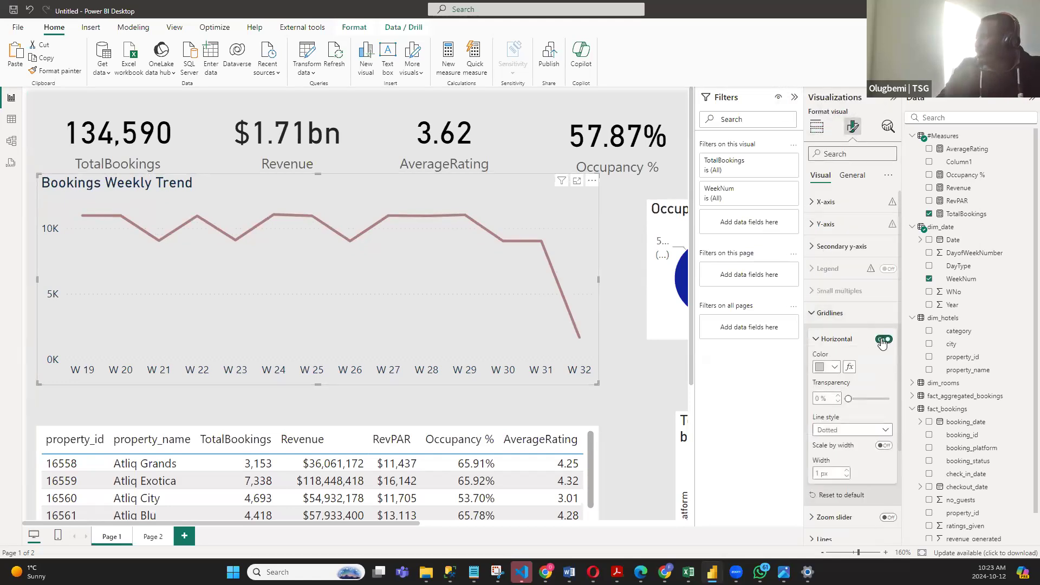
left_click(882, 340)
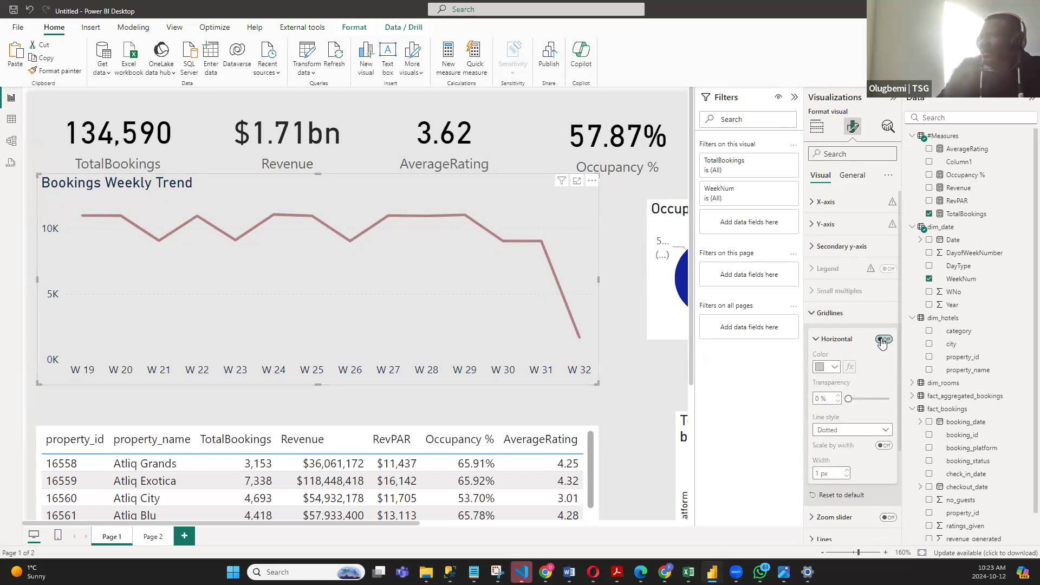
left_click(812, 315)
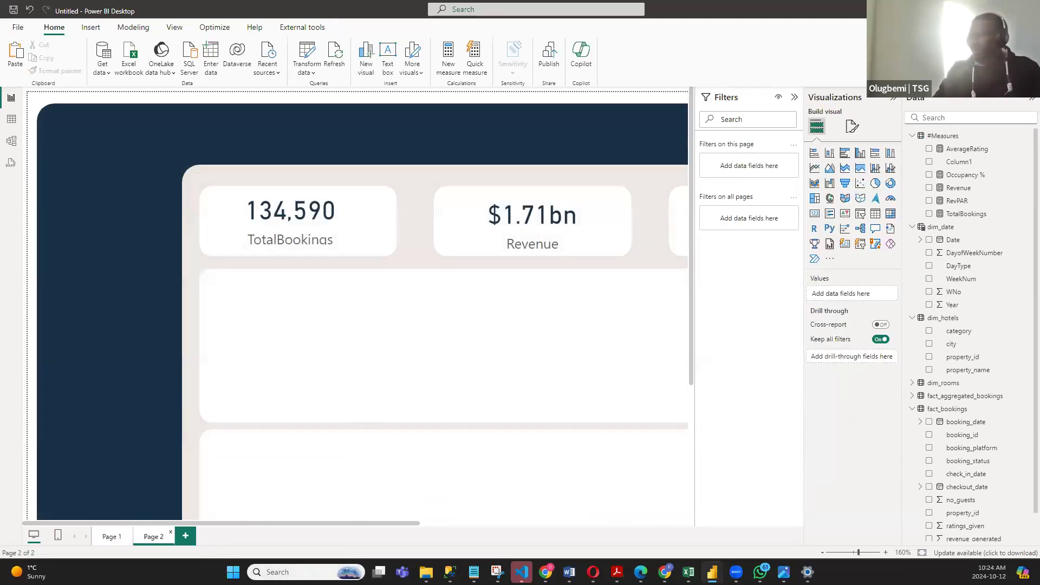
- Paste the Bookings Weekly Trend chart onto Page 2, then widen, shorten and move it over the wide panel below the KPI cards
left_click(921, 552)
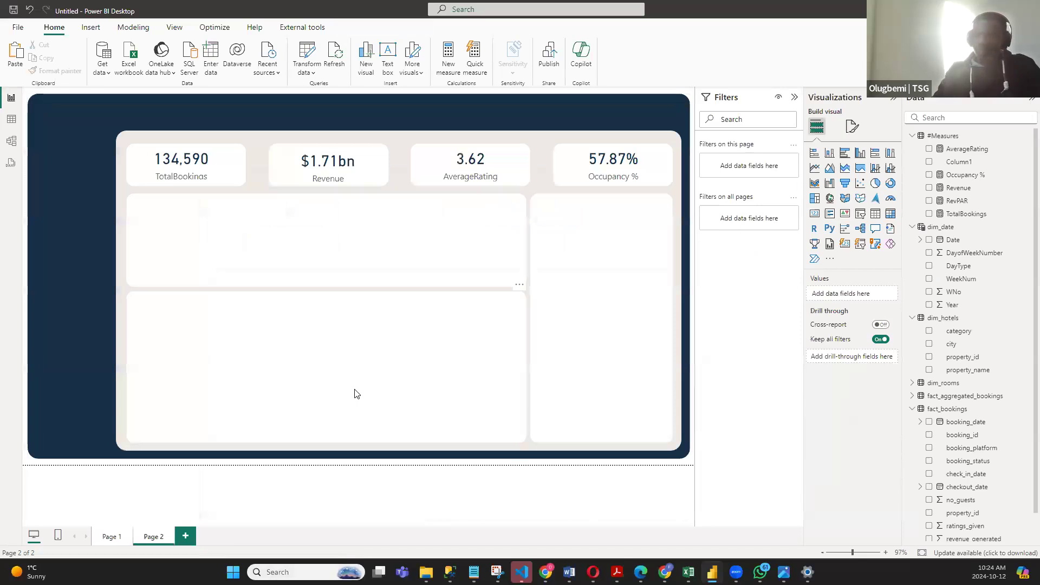
key("ctrl+v")
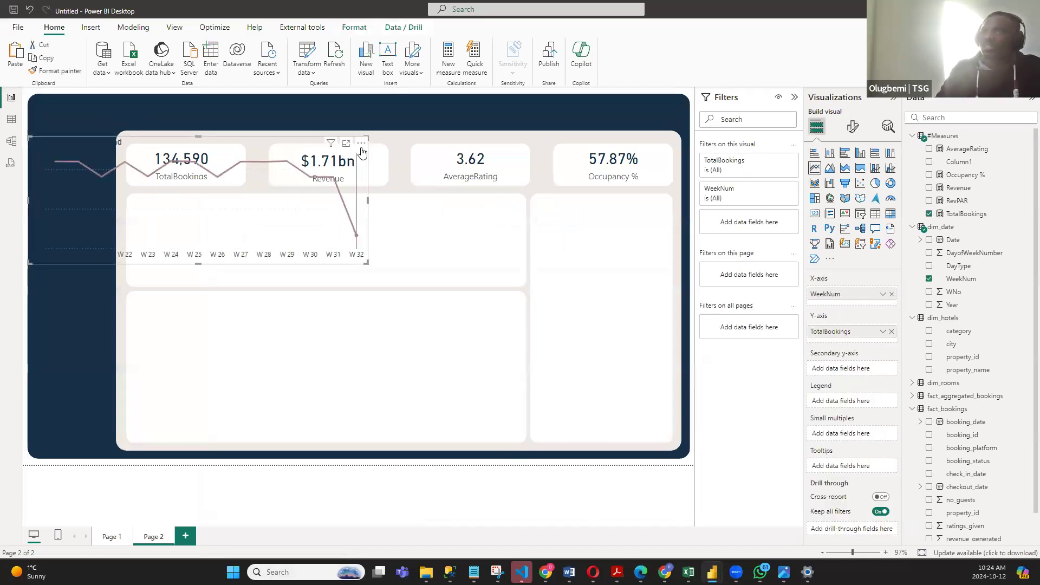
left_click_drag(366, 157, 494, 243)
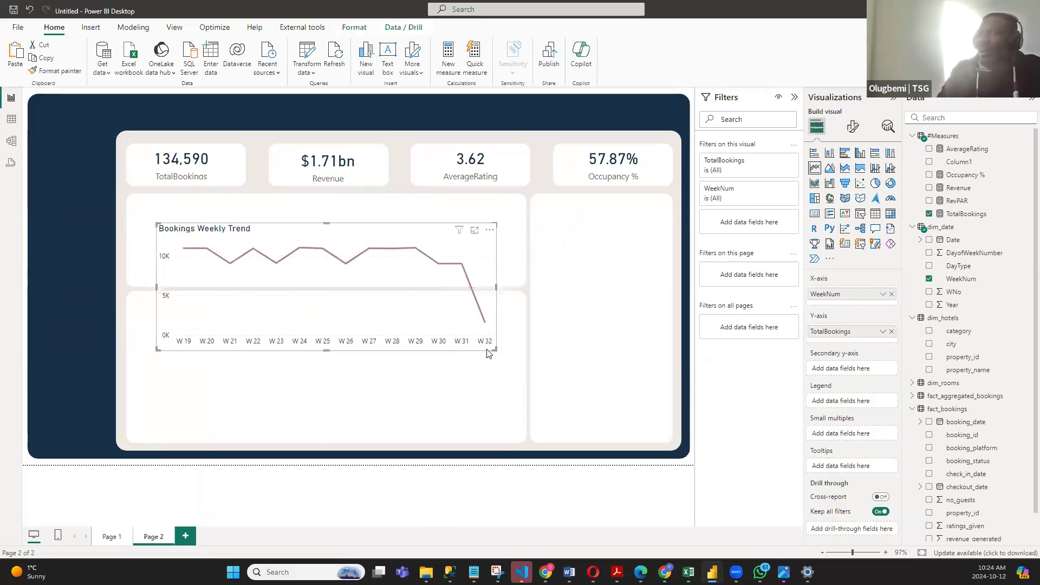
left_click_drag(495, 350, 536, 335)
left_click_drag(533, 224, 513, 204)
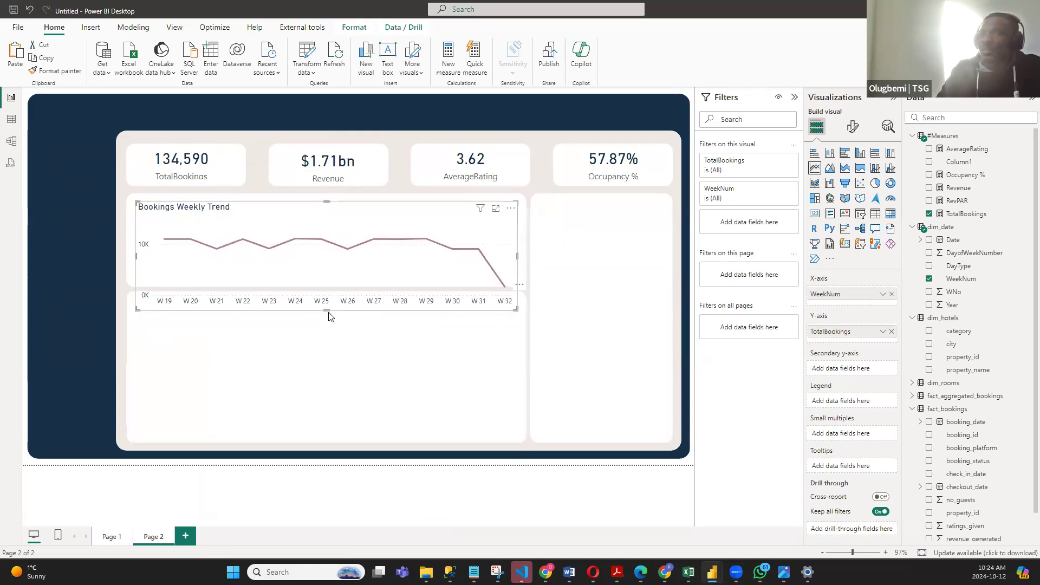
- Reduce the height of the Page 2 Bookings Weekly Trend chart and adjust its edges to fit inside the white panel
left_click_drag(327, 311, 333, 282)
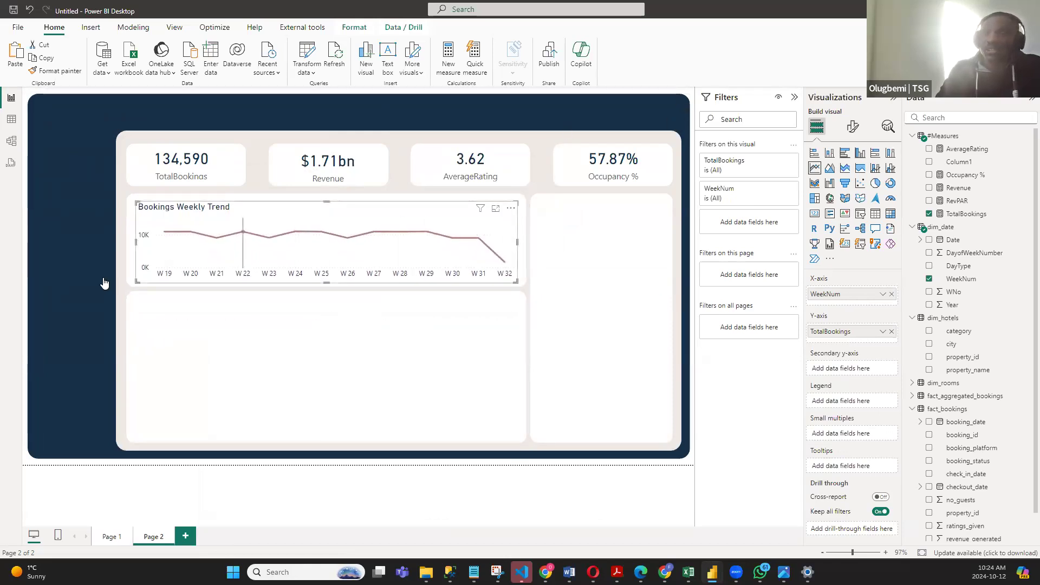
left_click_drag(137, 281, 131, 285)
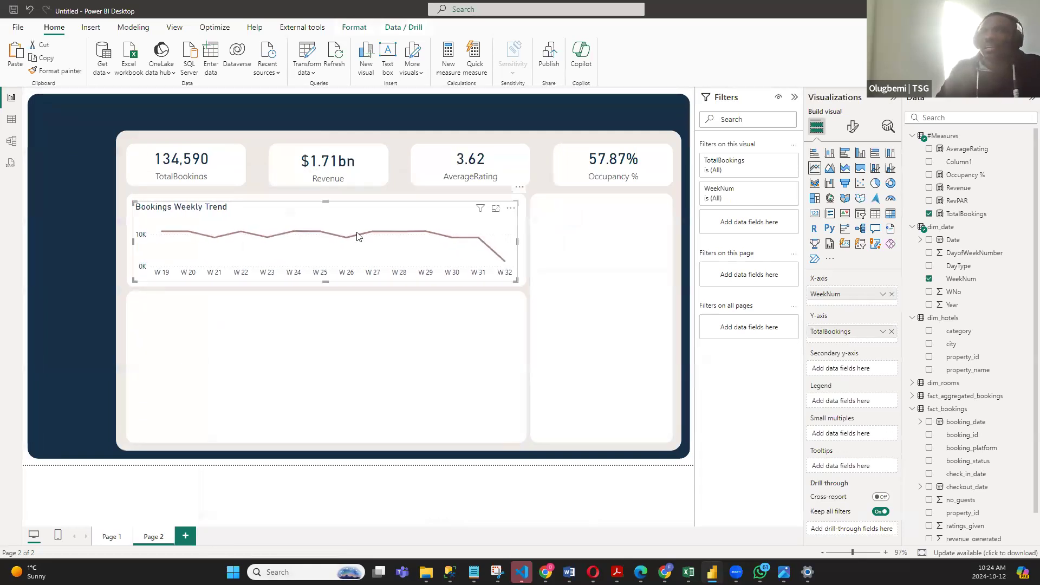
left_click_drag(323, 201, 323, 199)
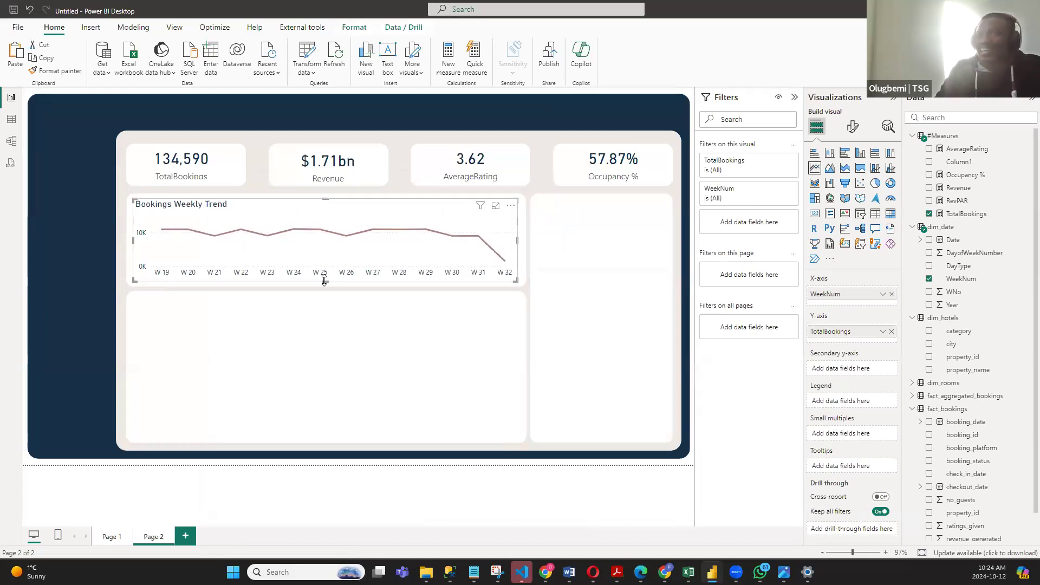
left_click_drag(324, 281, 325, 283)
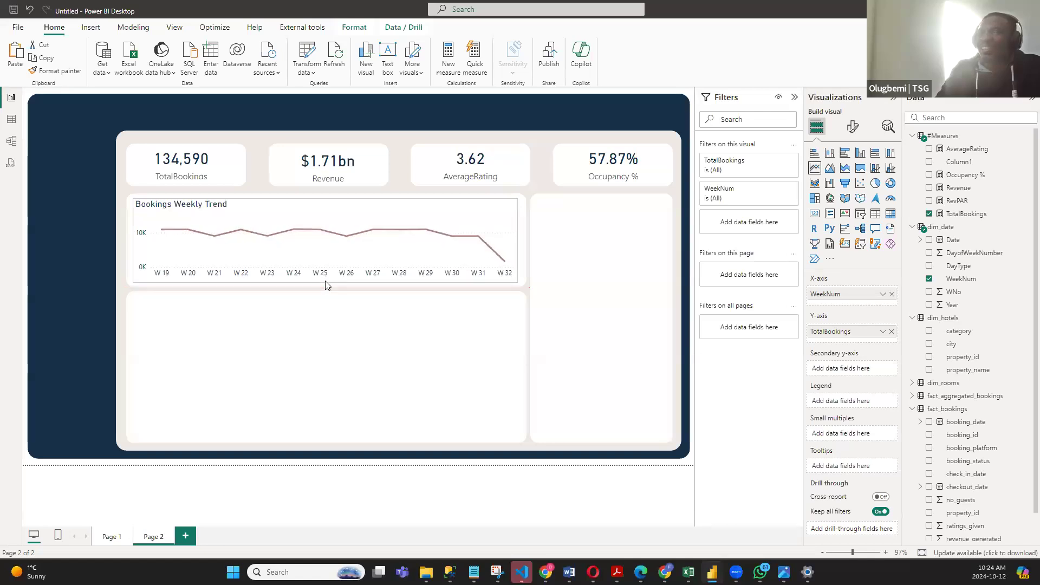
left_click_drag(522, 243, 522, 248)
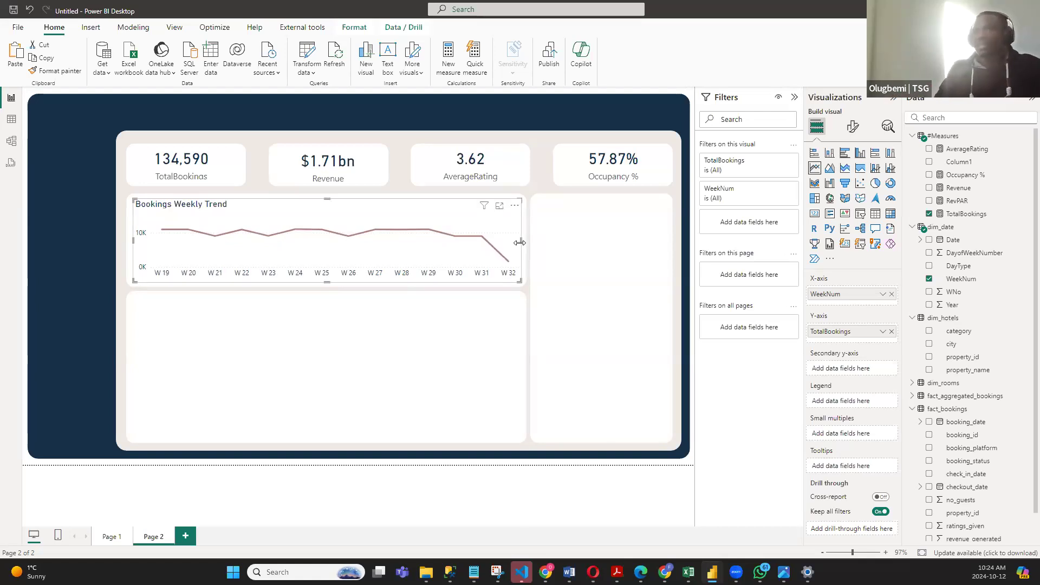
left_click(573, 467)
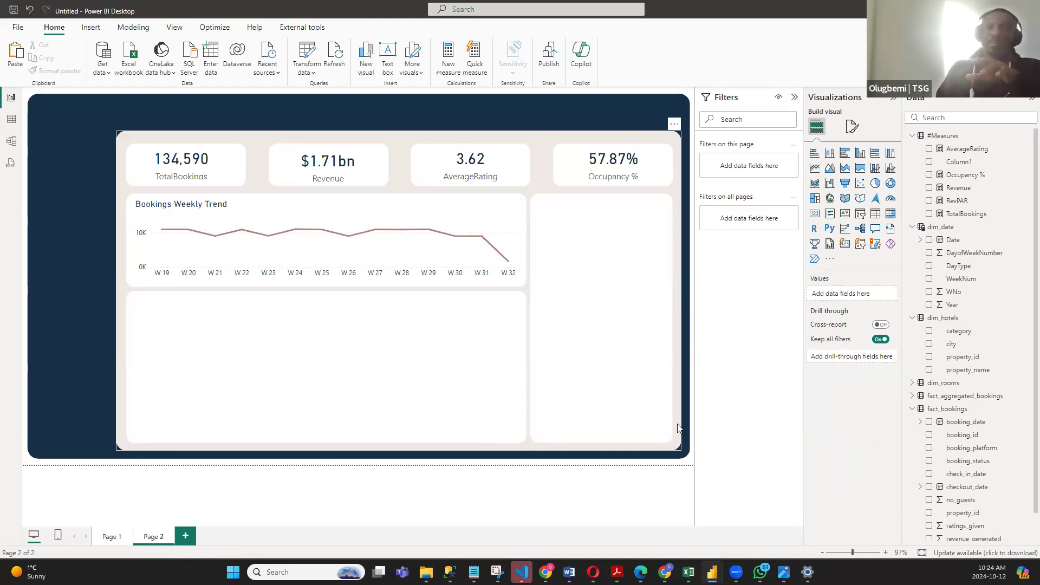
mouse_move(287, 233)
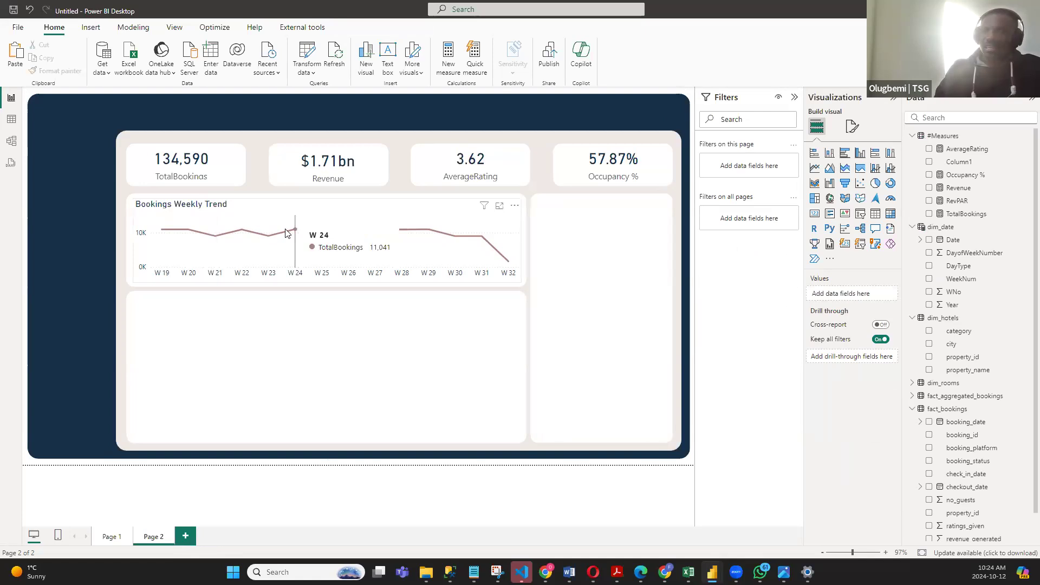
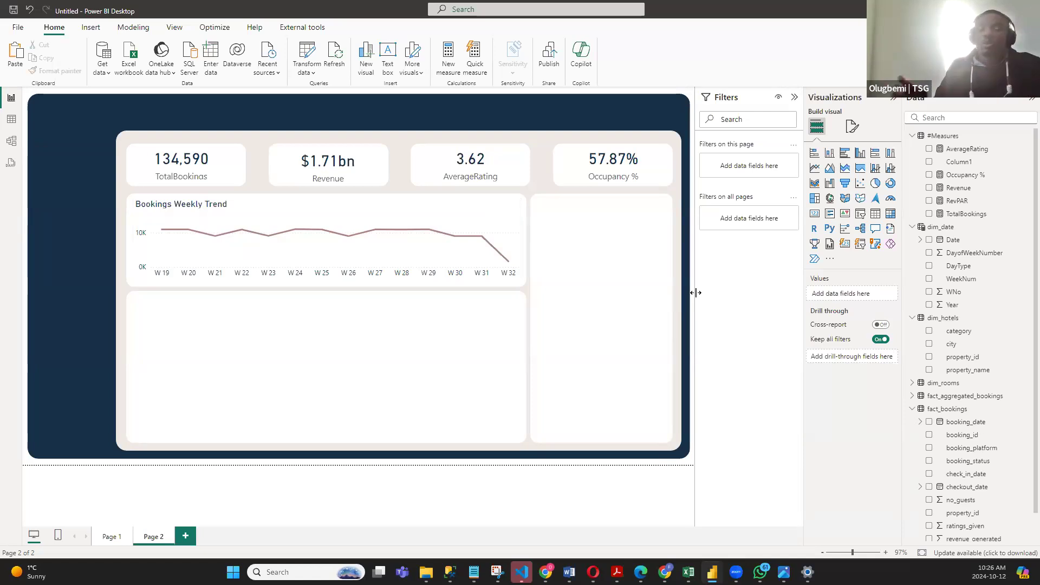
- Set the column header text color of the property table on Page 1 to dark navy blue
left_click(110, 537)
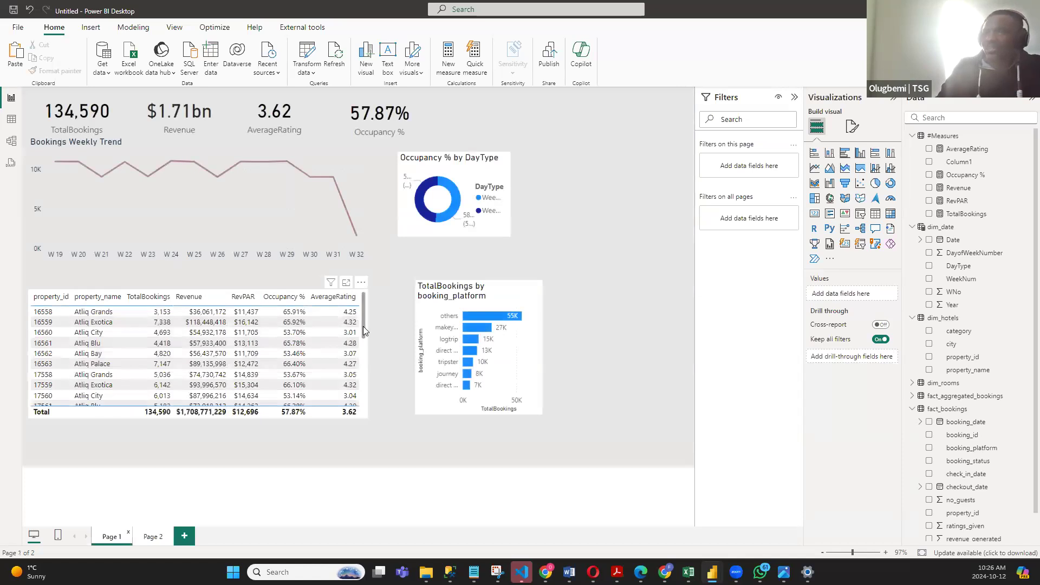
left_click(364, 331)
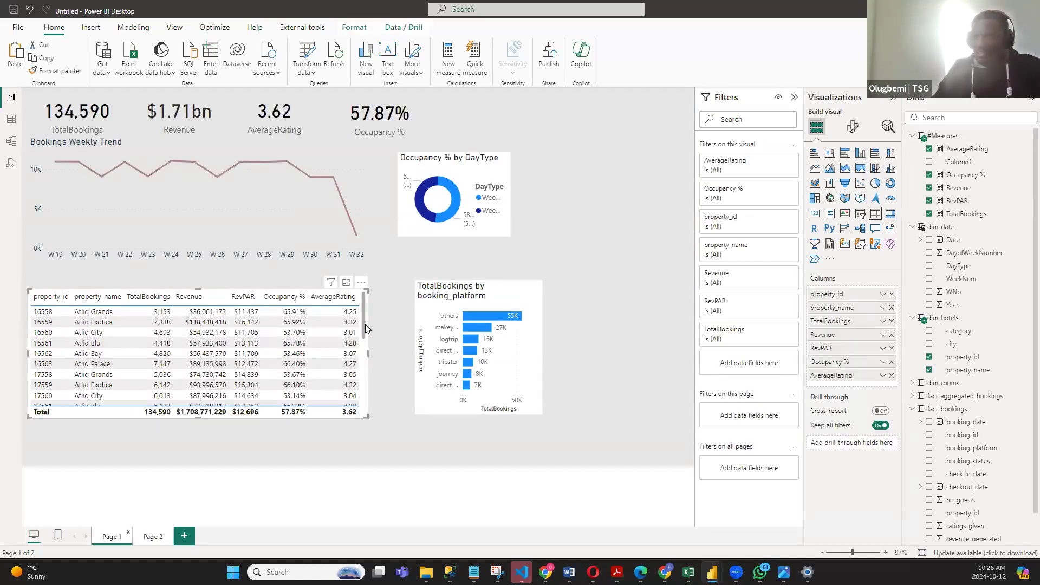
left_click(853, 128)
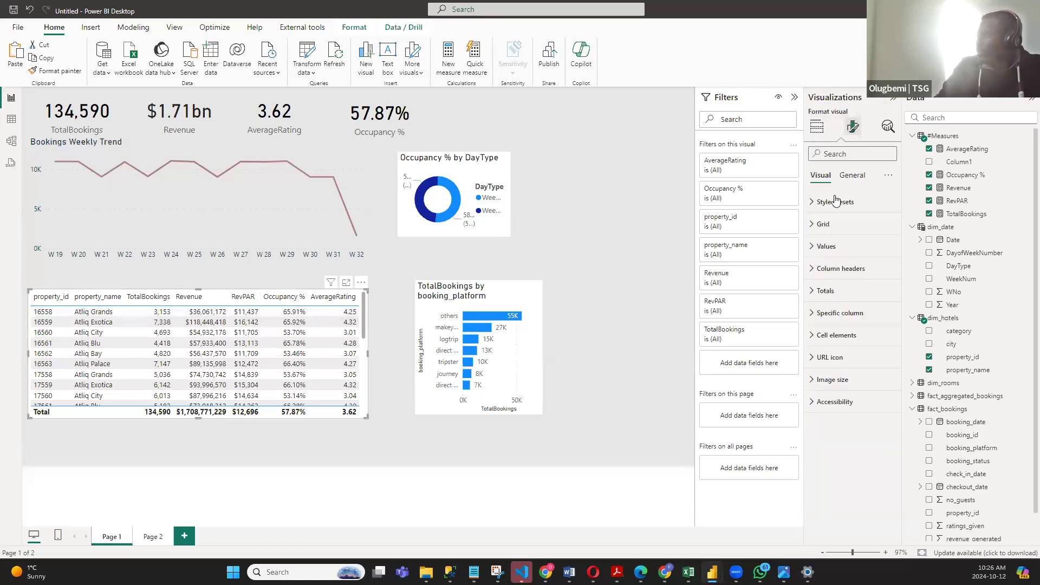
left_click(816, 273)
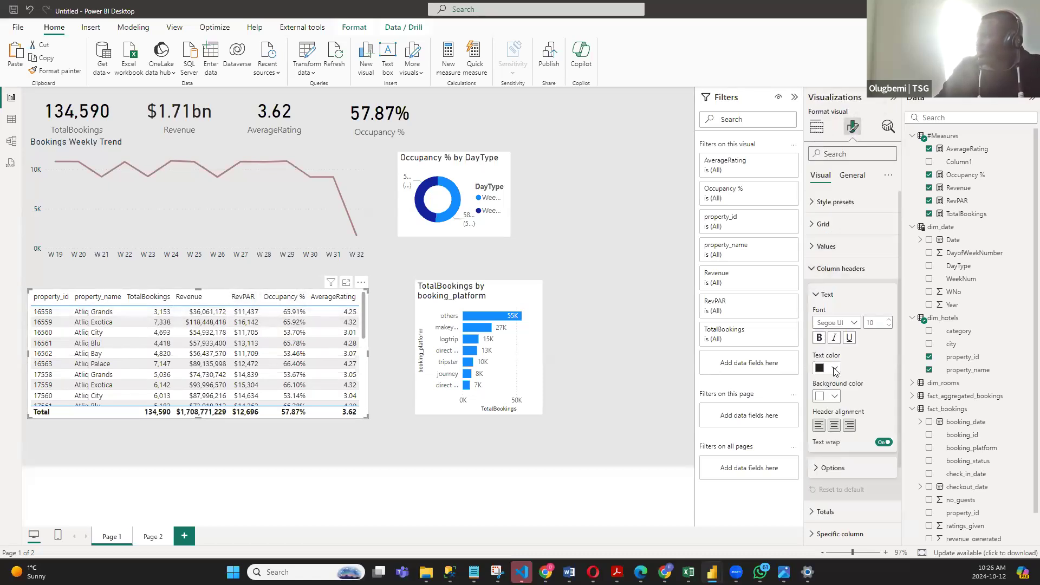
left_click(835, 368)
left_click(825, 329)
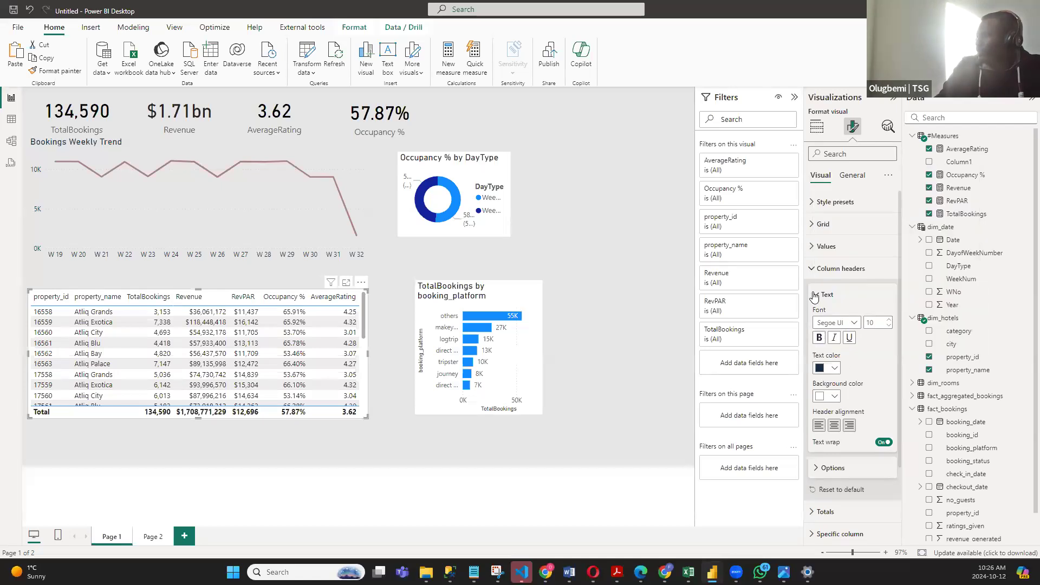
left_click(815, 295)
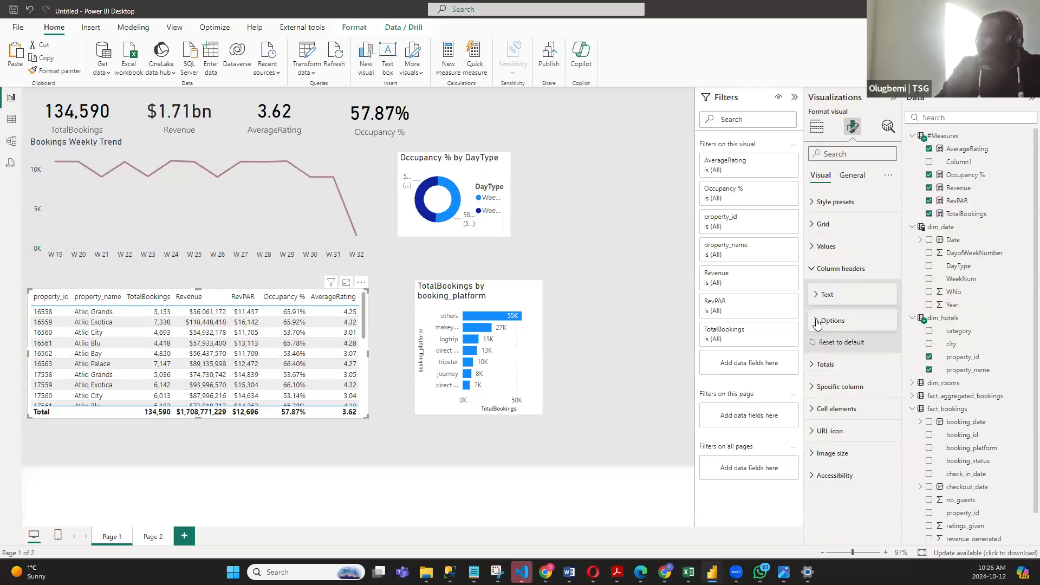
left_click(816, 268)
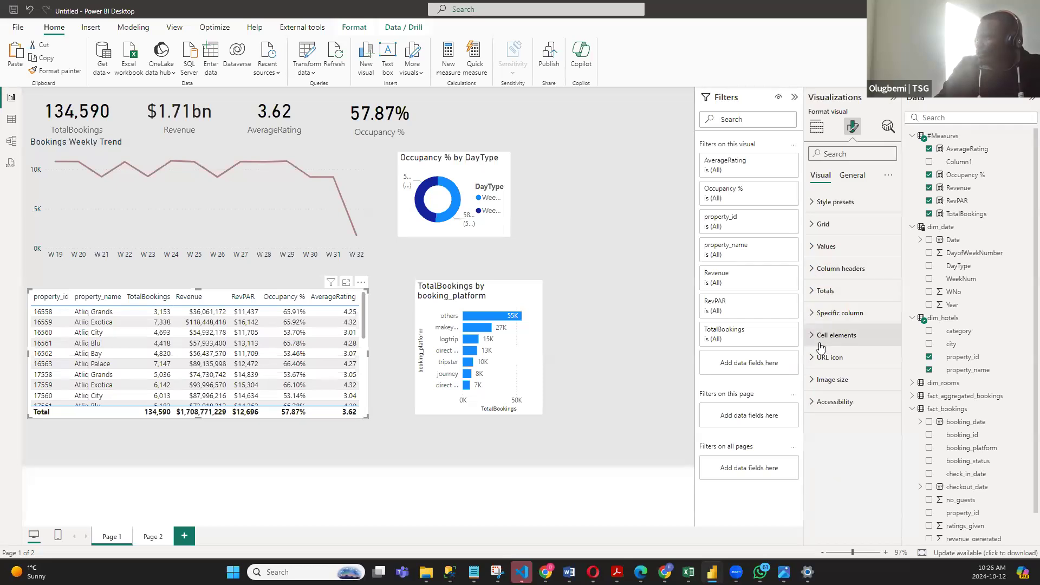
left_click(812, 336)
scroll(837, 342, "down", 2)
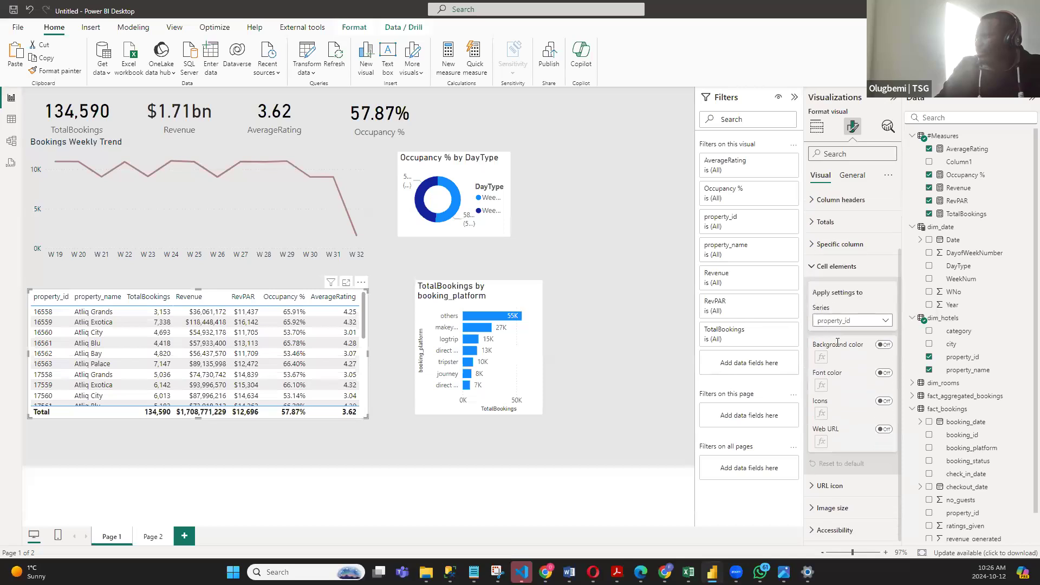
left_click(811, 266)
left_click(812, 314)
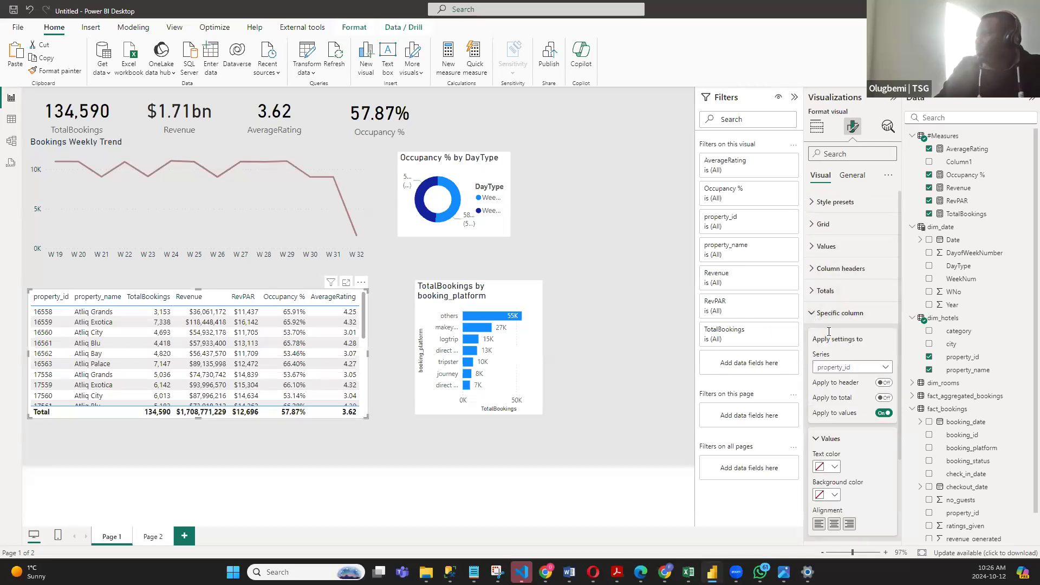
scroll(832, 418, "down", 1)
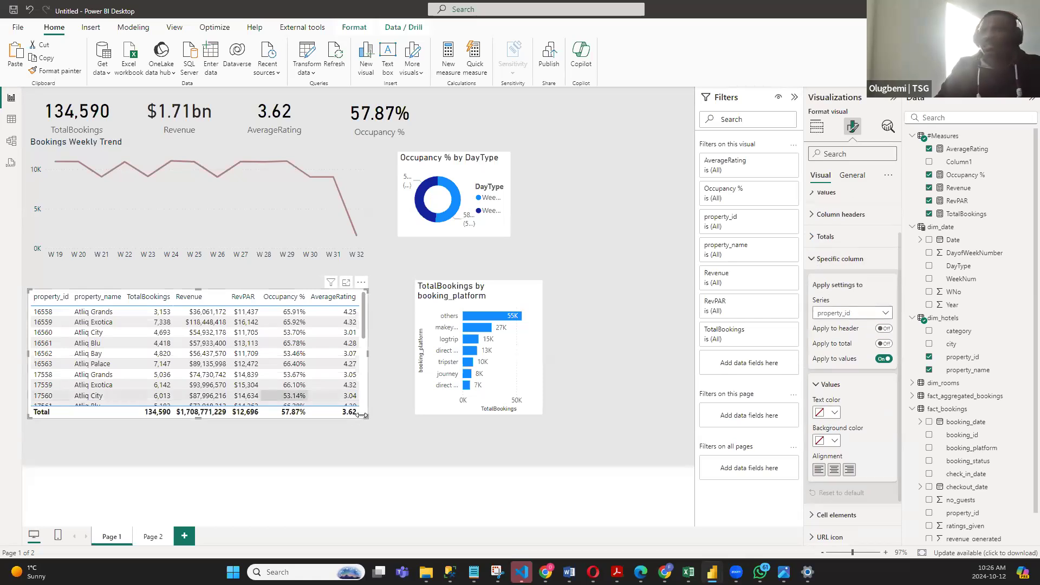
- Widen the property table slightly, then copy it to Page 2 and fit it inside the empty white panel below the weekly trend chart
left_click_drag(368, 354, 375, 354)
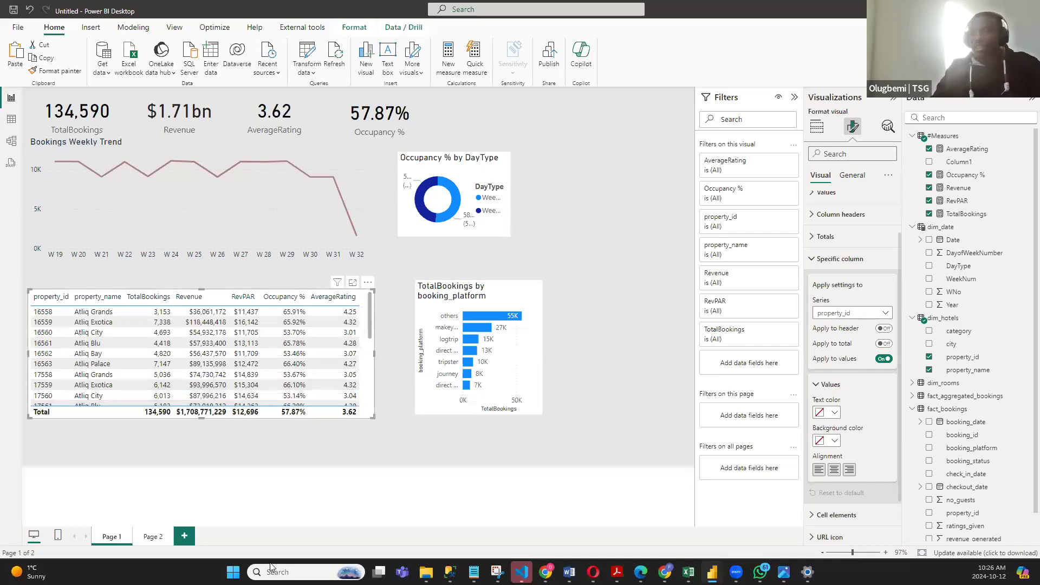
left_click(153, 536)
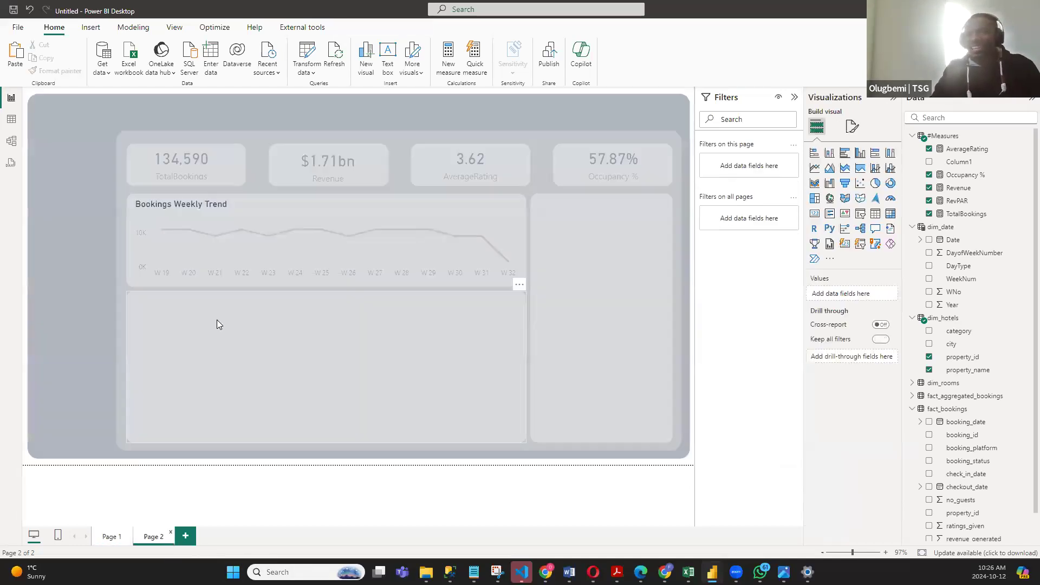
key("ctrl+v")
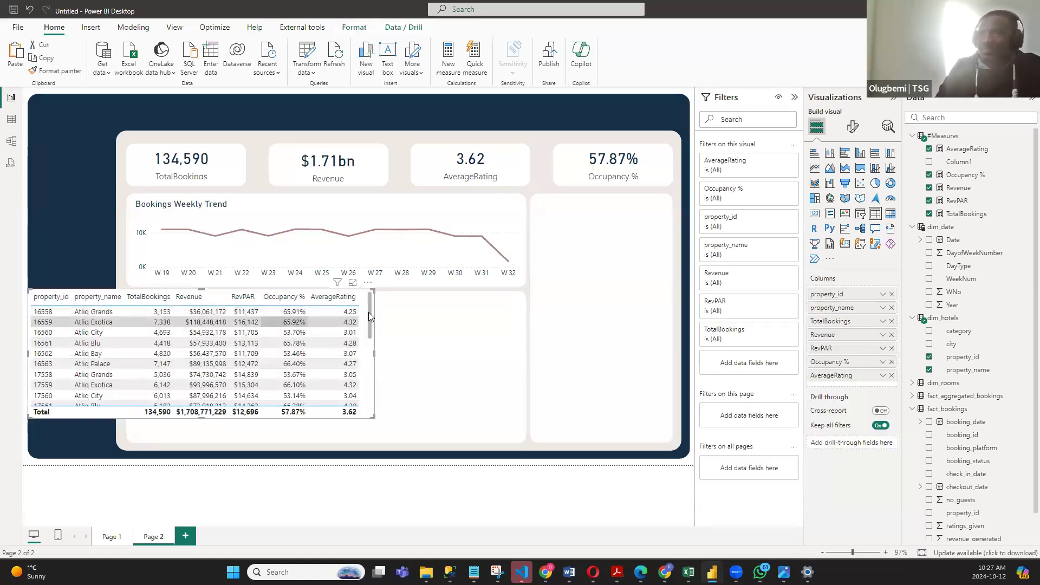
left_click_drag(369, 286, 474, 304)
left_click_drag(500, 375, 521, 378)
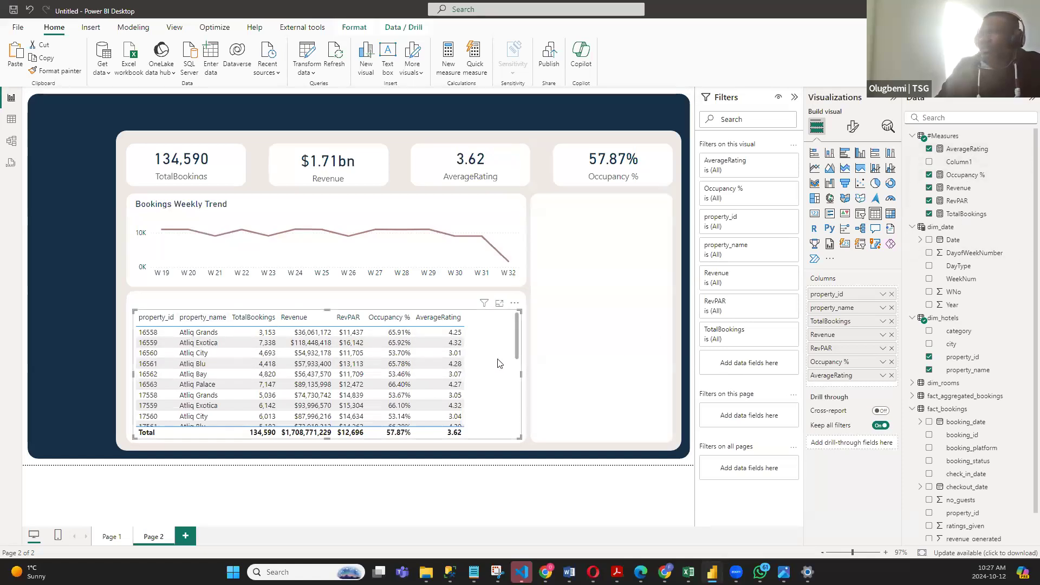
- Try a global font size of 12 and a row padding of 2 in the property table's grid options
left_click(853, 129)
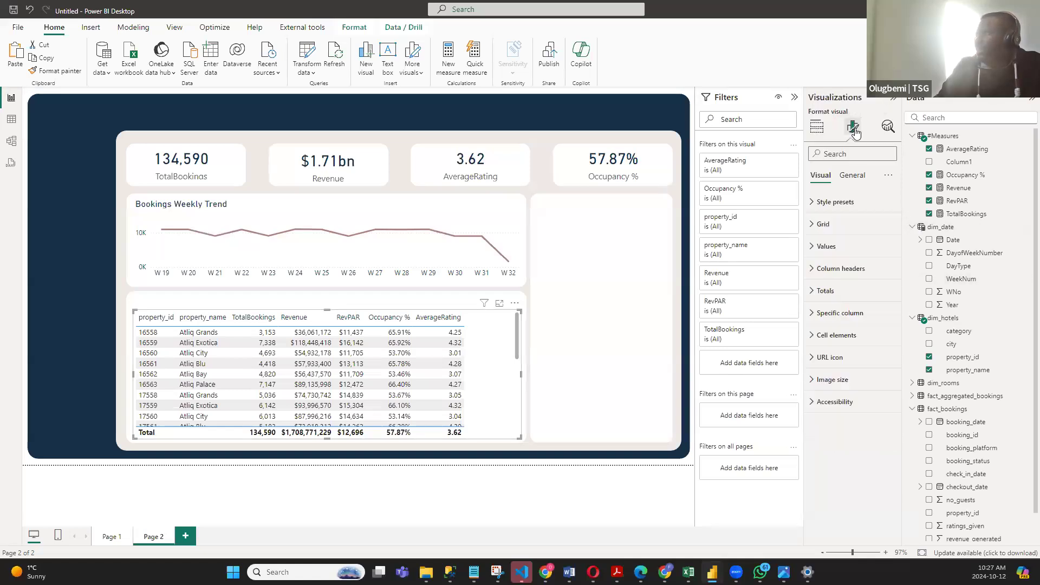
left_click(812, 225)
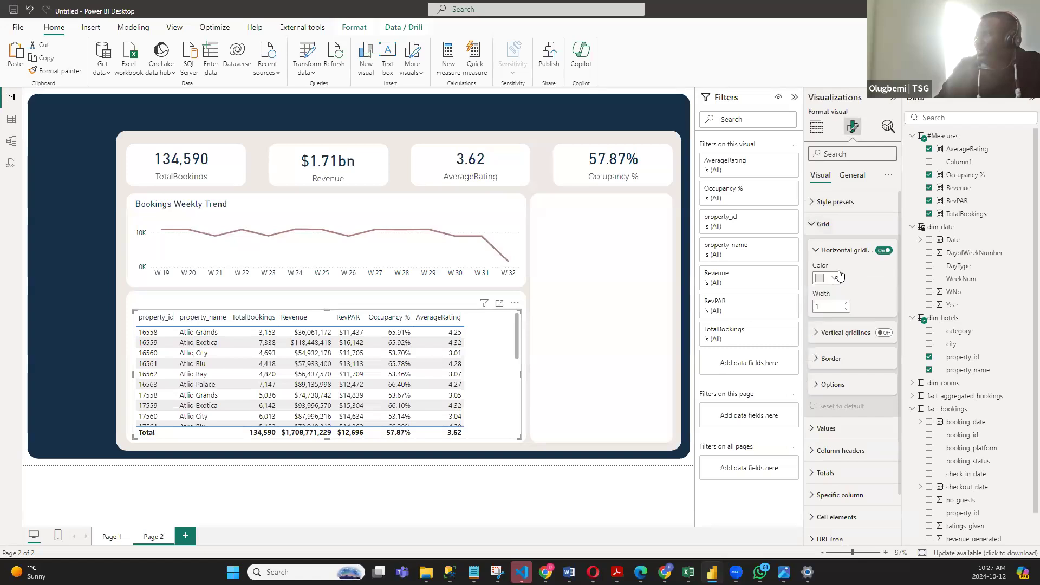
left_click(818, 385)
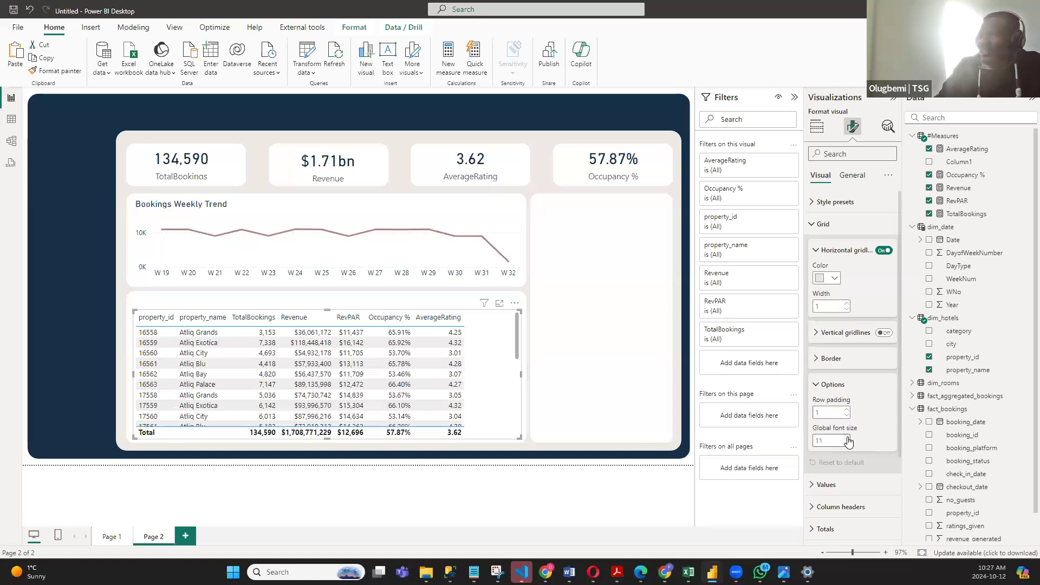
left_click(847, 438)
left_click(846, 438)
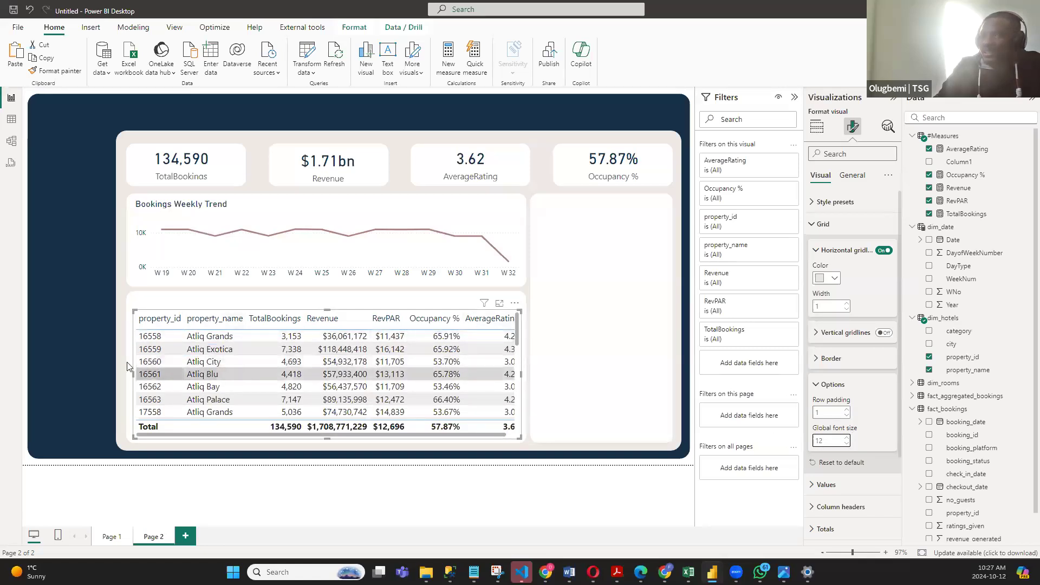
left_click_drag(130, 375, 135, 370)
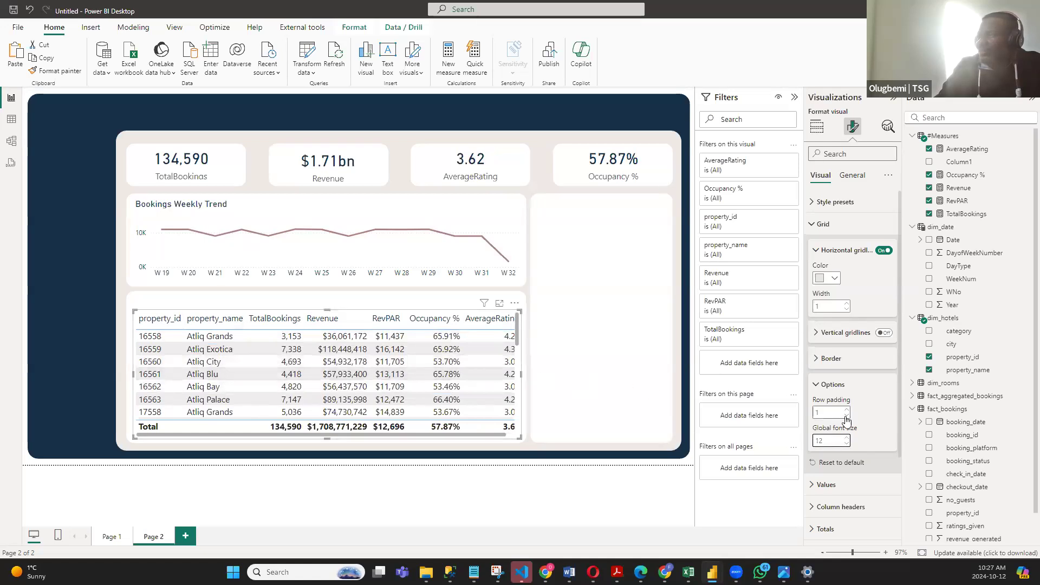
left_click(847, 443)
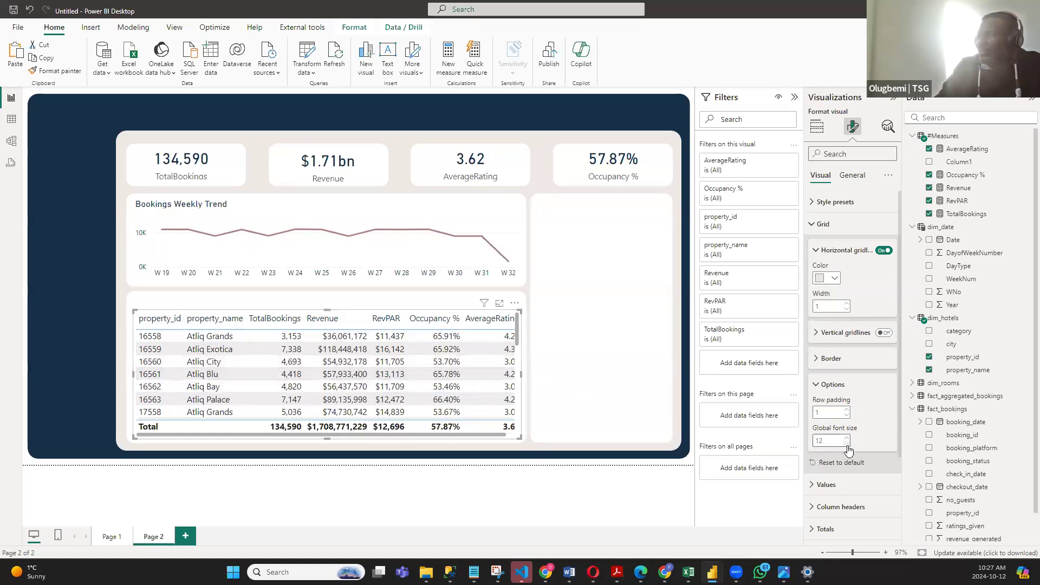
left_click(847, 410)
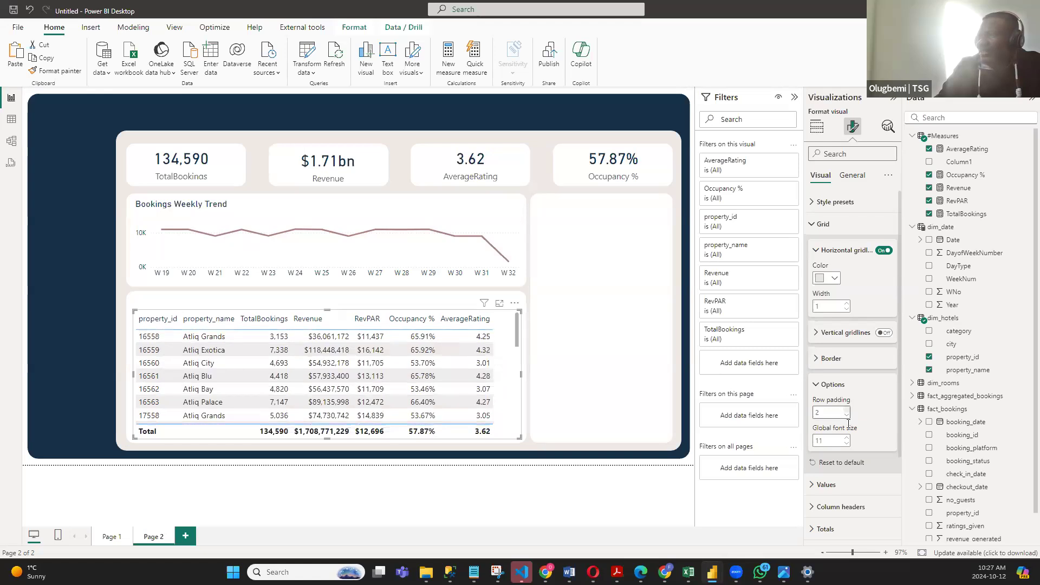
left_click(846, 415)
- Set the table's global font size to 11.5 and lower its upper edge slightly to leave room for a heading
left_click(832, 442)
type("11.5")
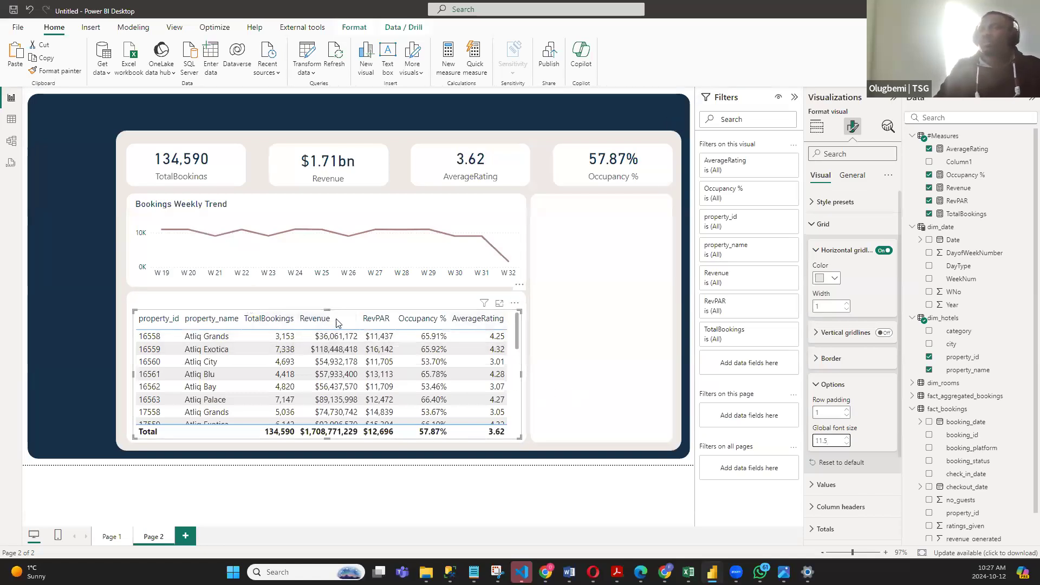
left_click_drag(327, 308, 326, 313)
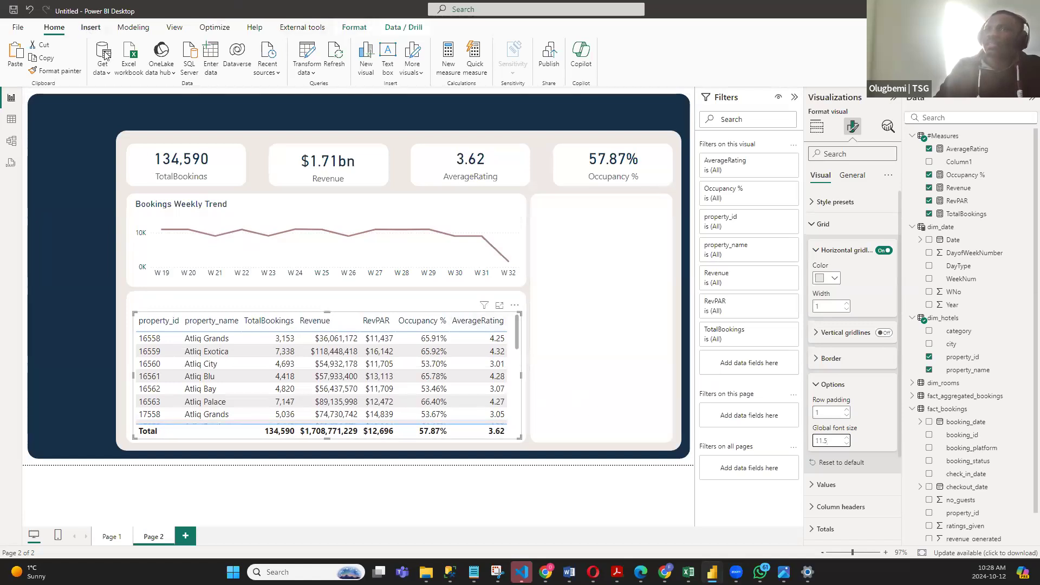
left_click(184, 308)
key("Delete")
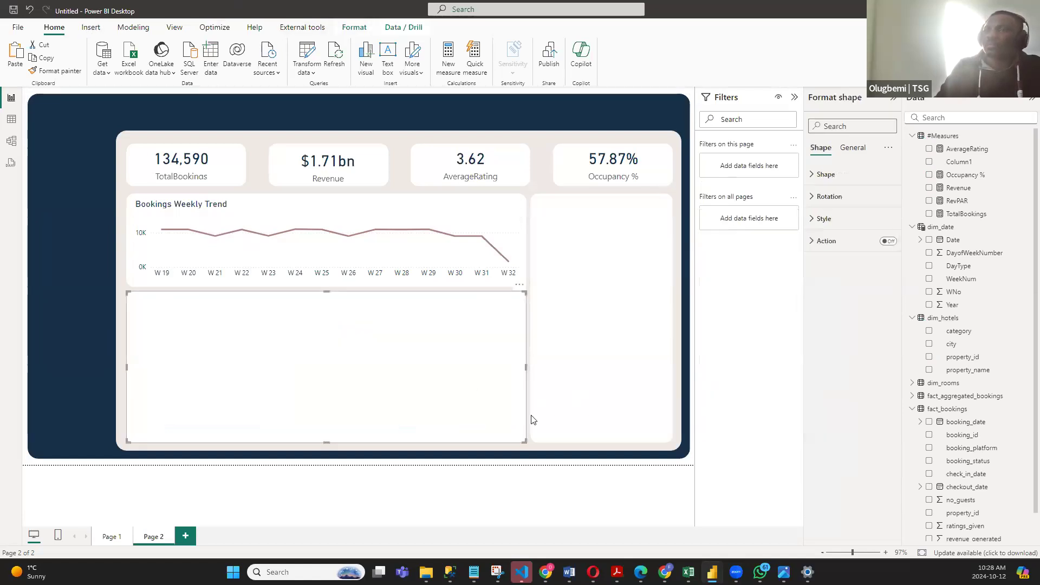
key("ctrl+z")
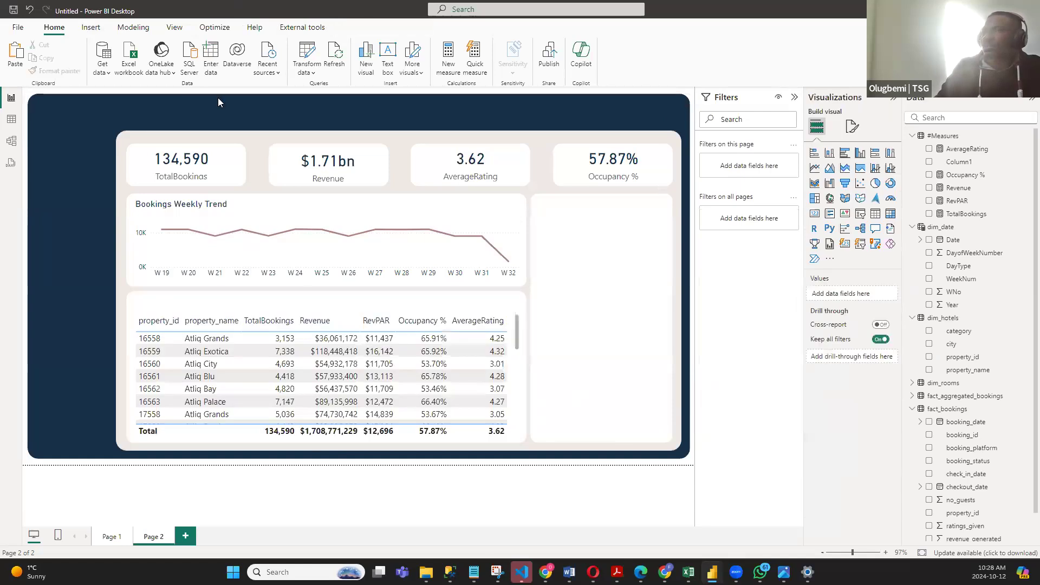
- Insert a text box on Page 2 containing "Breakdown of Key Metrics by Properties"
left_click(90, 27)
left_click(336, 54)
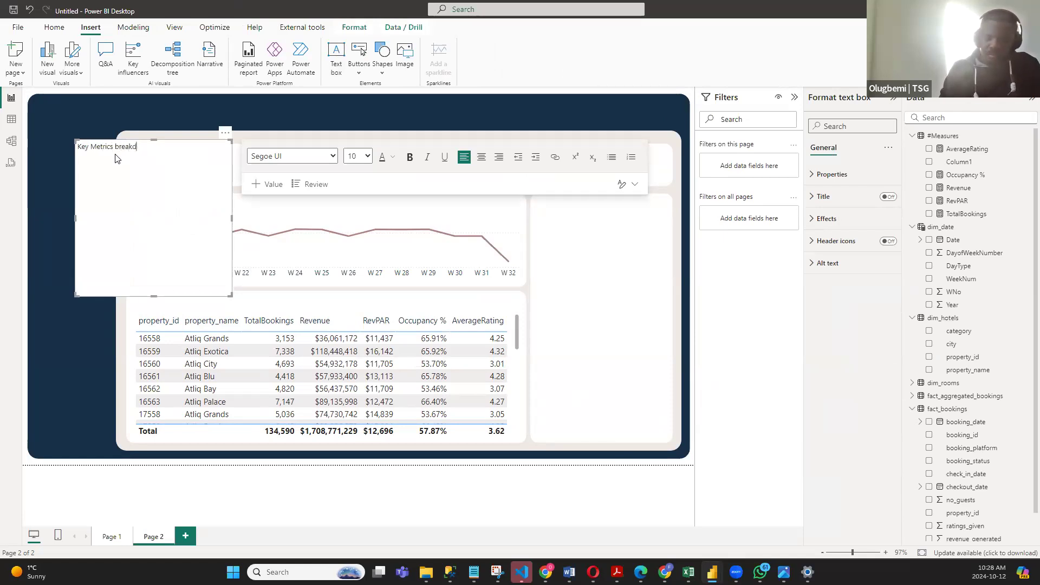
key("BackSpace")
key("BackSpace")
key("BackSpace")
key("BackSpace")
key("BackSpace")
key("BackSpace")
key("BackSpace")
key("BackSpace")
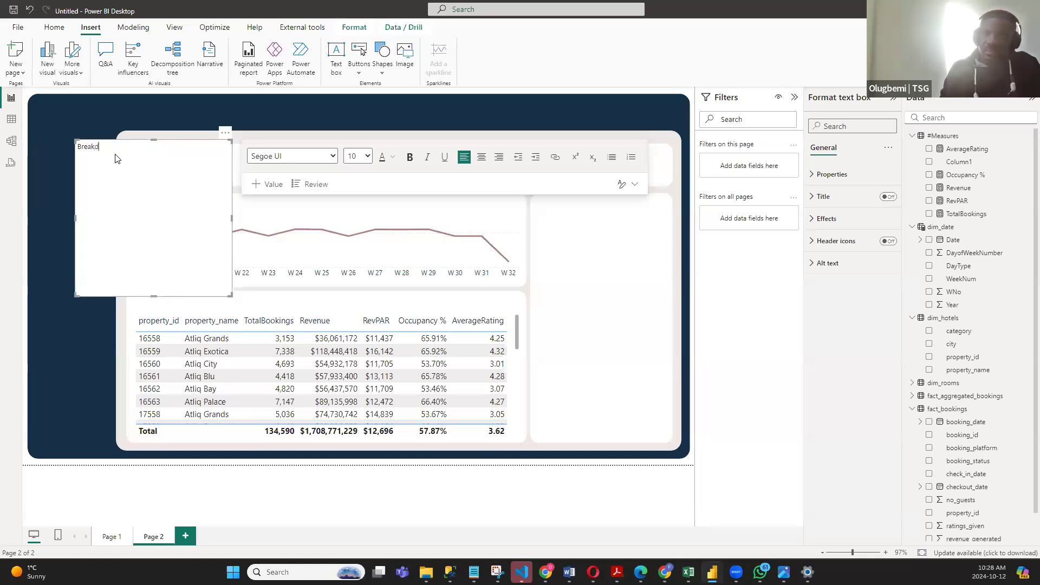
key("BackSpace")
key("BackSpace")
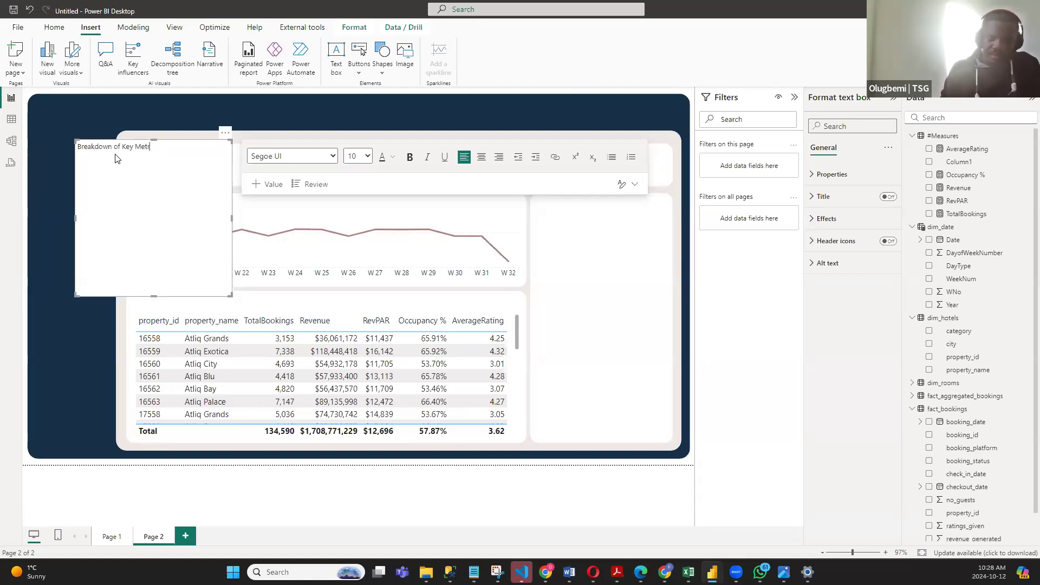
key("BackSpace")
type("cs by Prop")
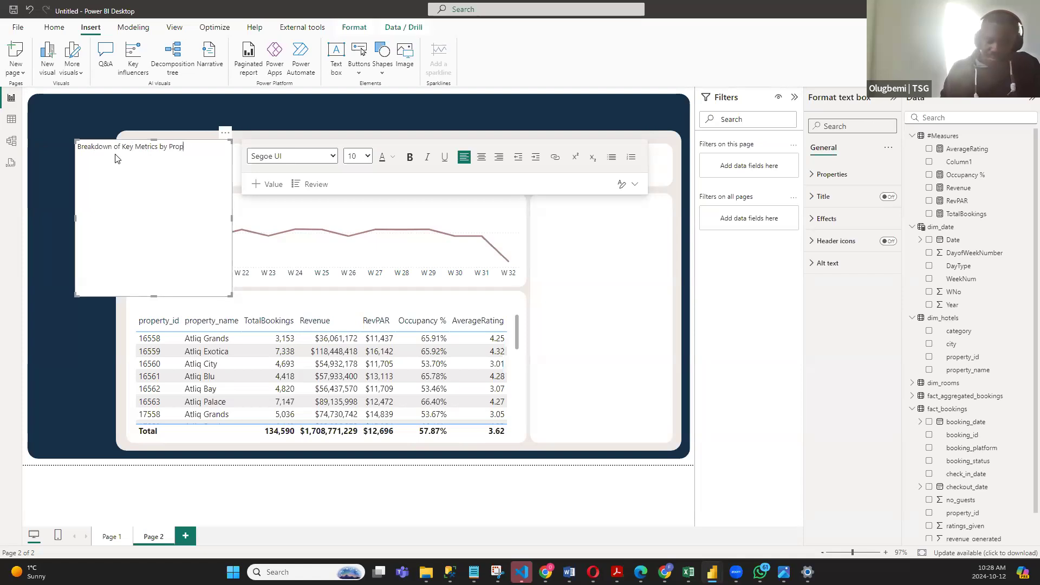
type("ties")
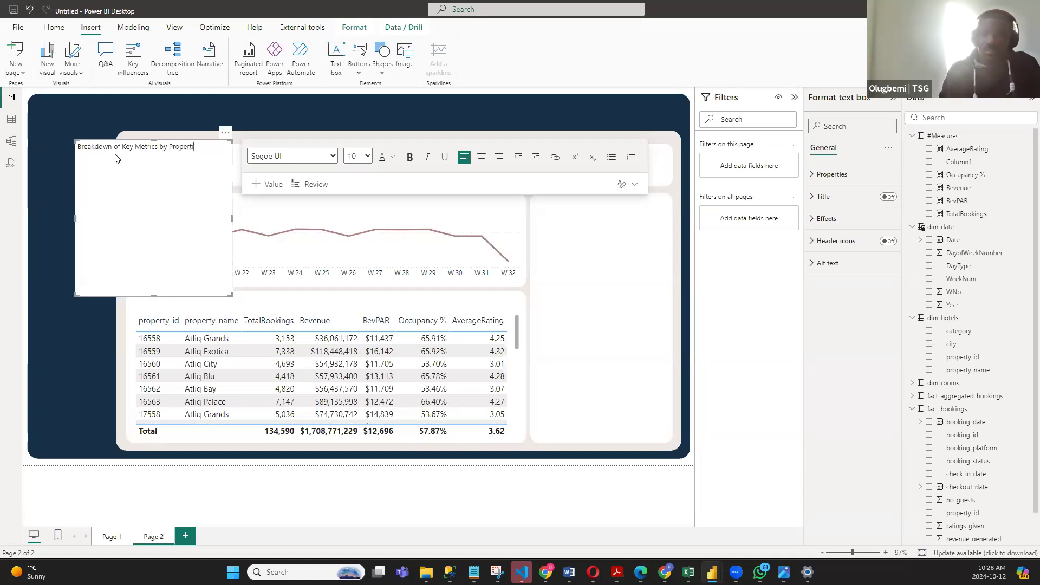
- Format the heading text as bold, size 12 with a new font color, and resize its text box to a wider, shorter strip
left_click_drag(199, 147, 78, 148)
left_click_drag(205, 149, 76, 147)
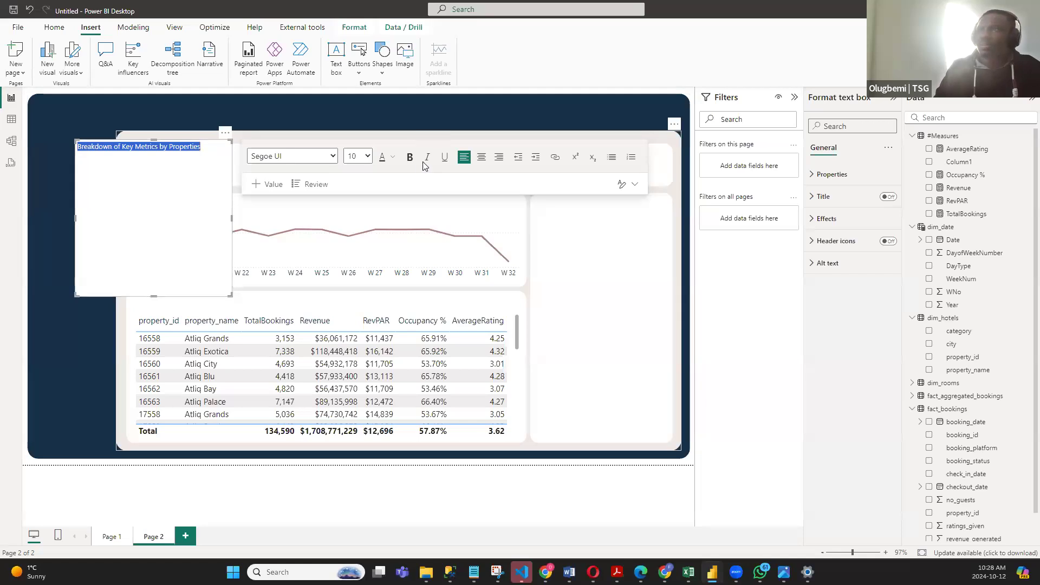
left_click(398, 164)
left_click(404, 322)
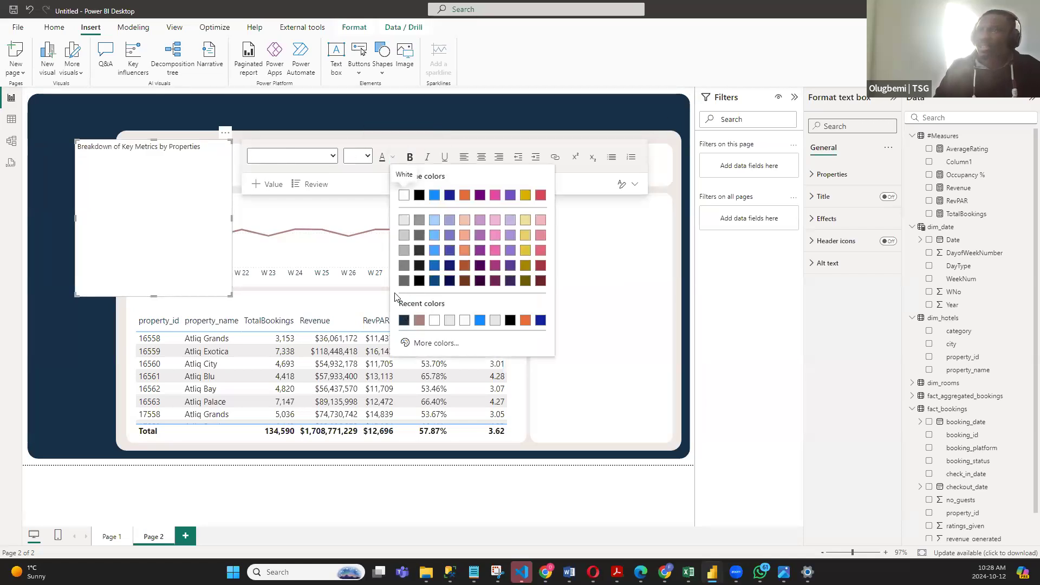
left_click(368, 157)
left_click(356, 233)
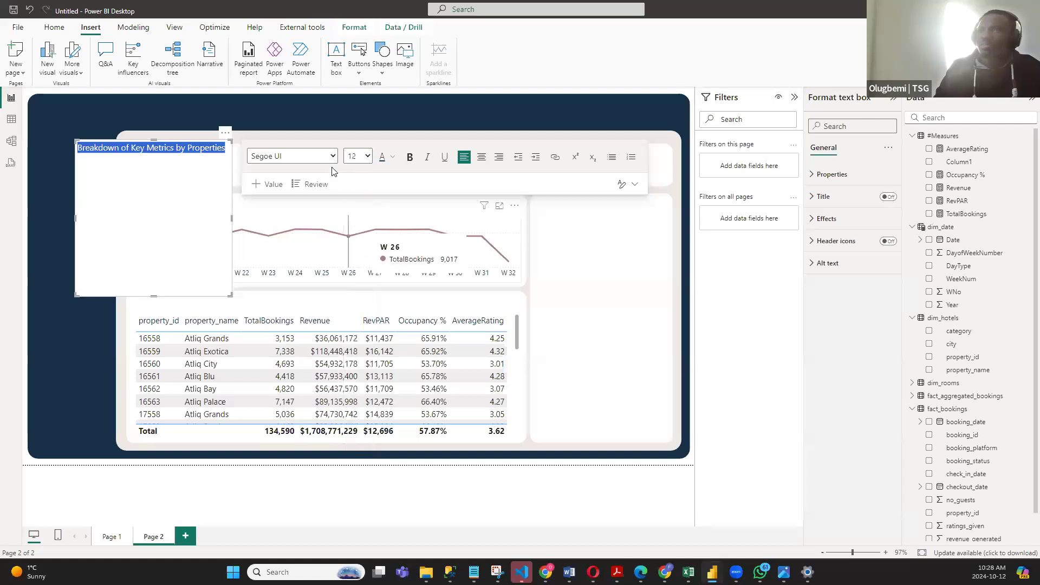
left_click(410, 157)
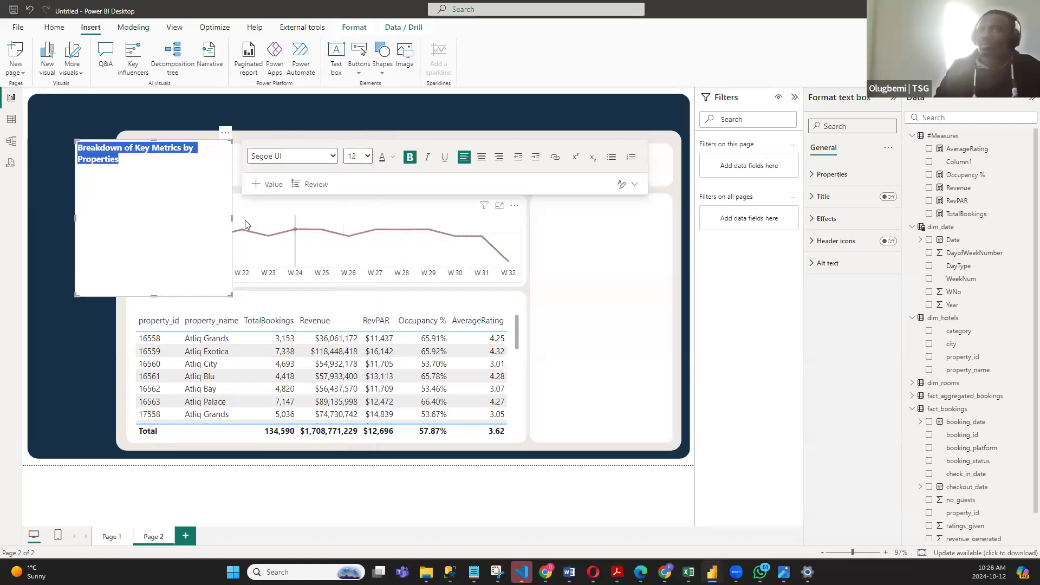
left_click_drag(232, 218, 277, 219)
left_click_drag(168, 297, 178, 193)
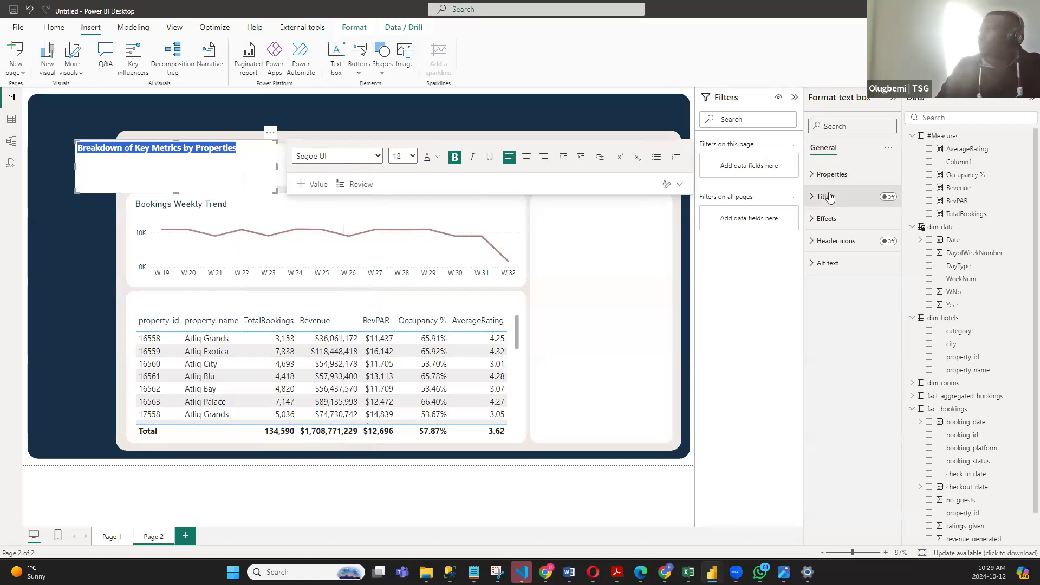
- Turn off the heading text box's background and place the heading directly above the property table
left_click(814, 219)
left_click(883, 245)
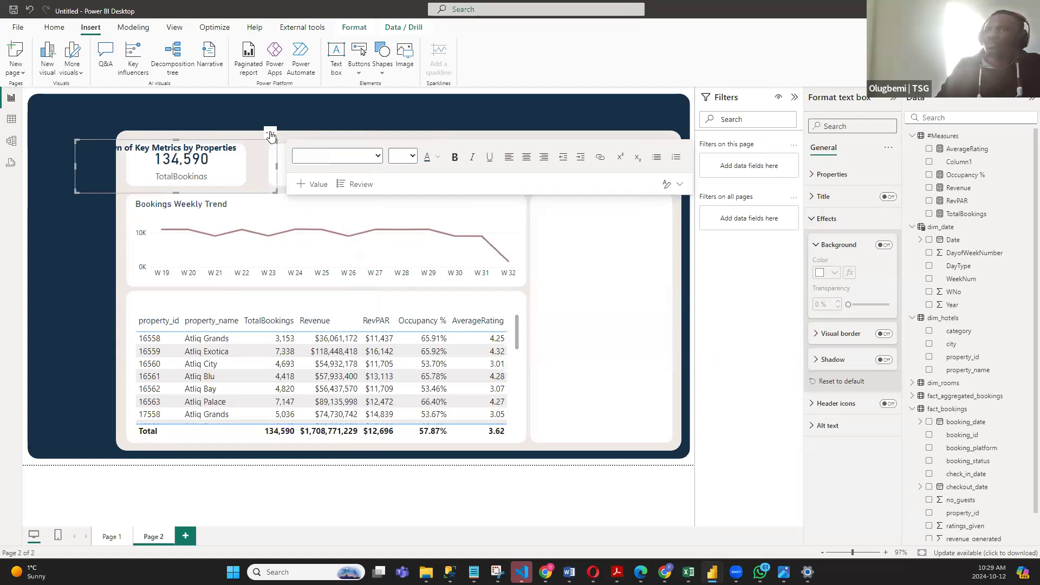
left_click_drag(270, 138, 327, 296)
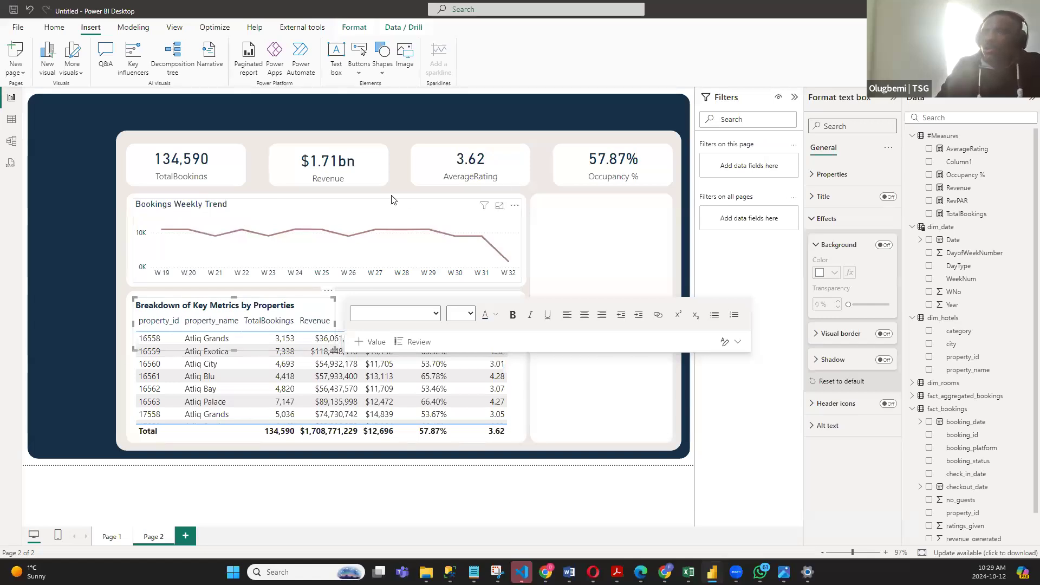
- Set the table heading's font to DIN to match the Bookings Weekly Trend title, and reduce its text box to a single-line height
left_click(251, 207)
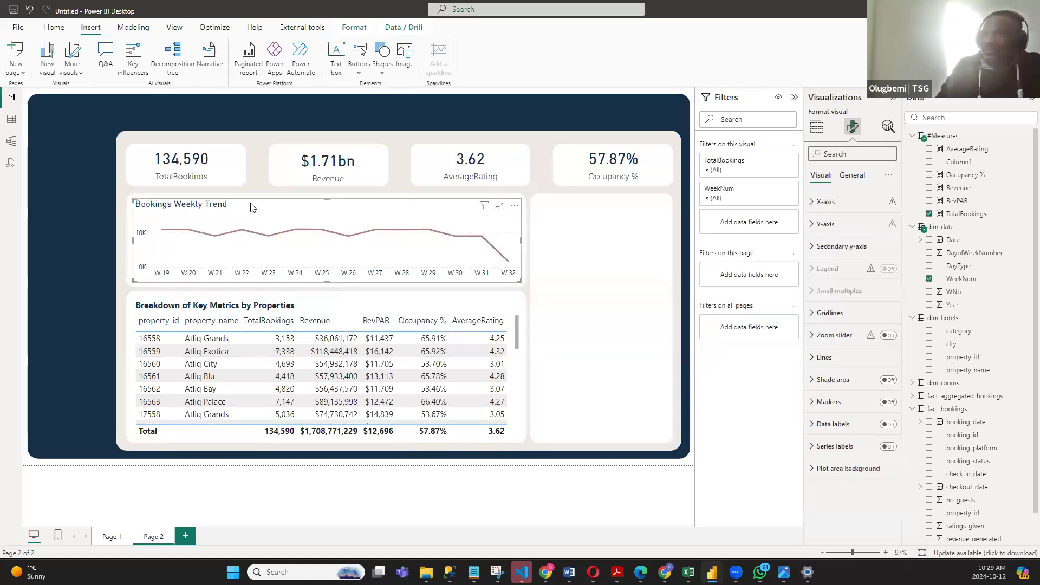
left_click(852, 175)
left_click(823, 224)
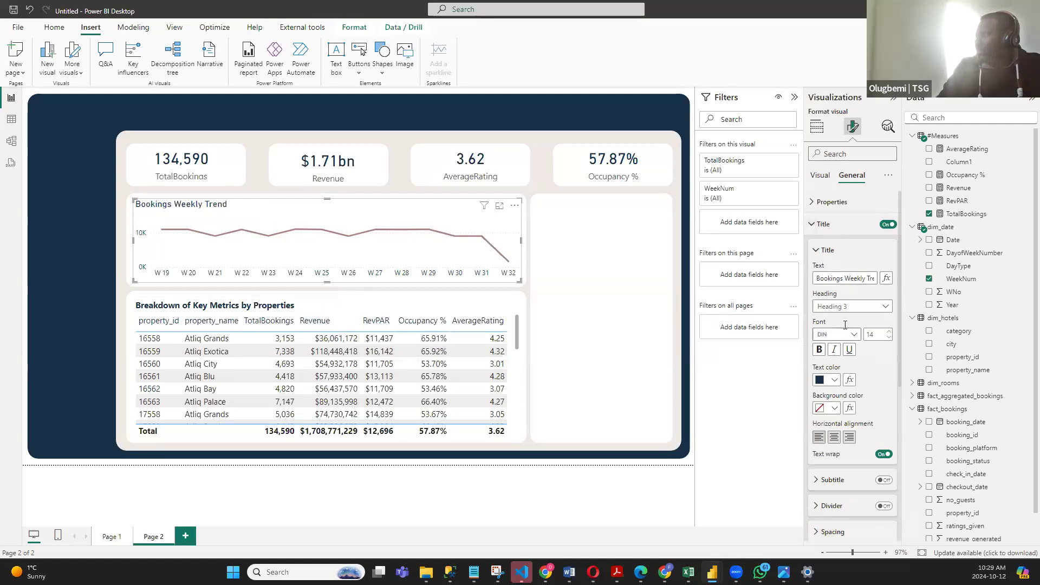
scroll(845, 329, "down", 2)
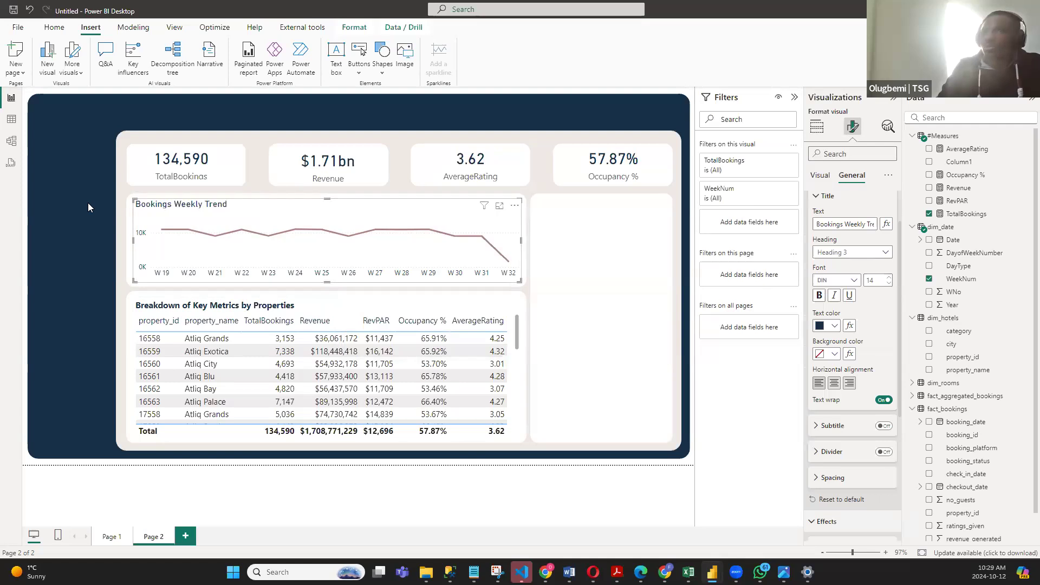
left_click(318, 304)
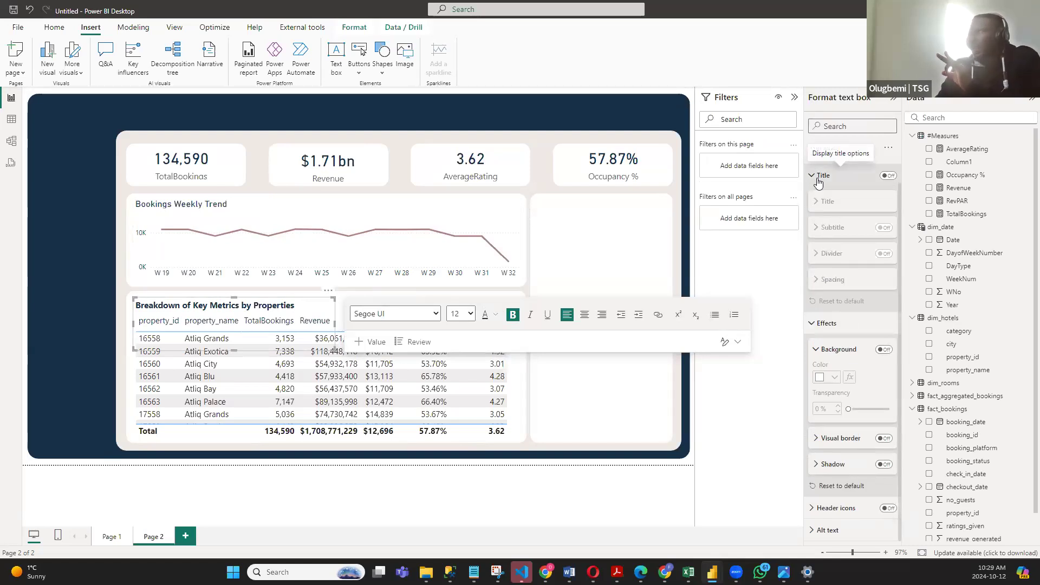
left_click_drag(294, 307, 117, 305)
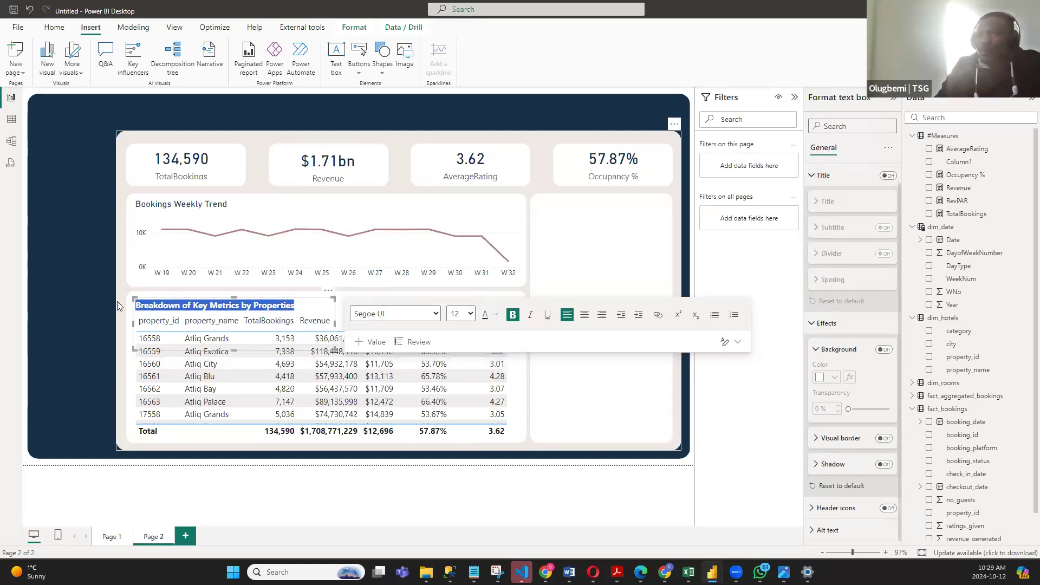
left_click(436, 315)
left_click(368, 194)
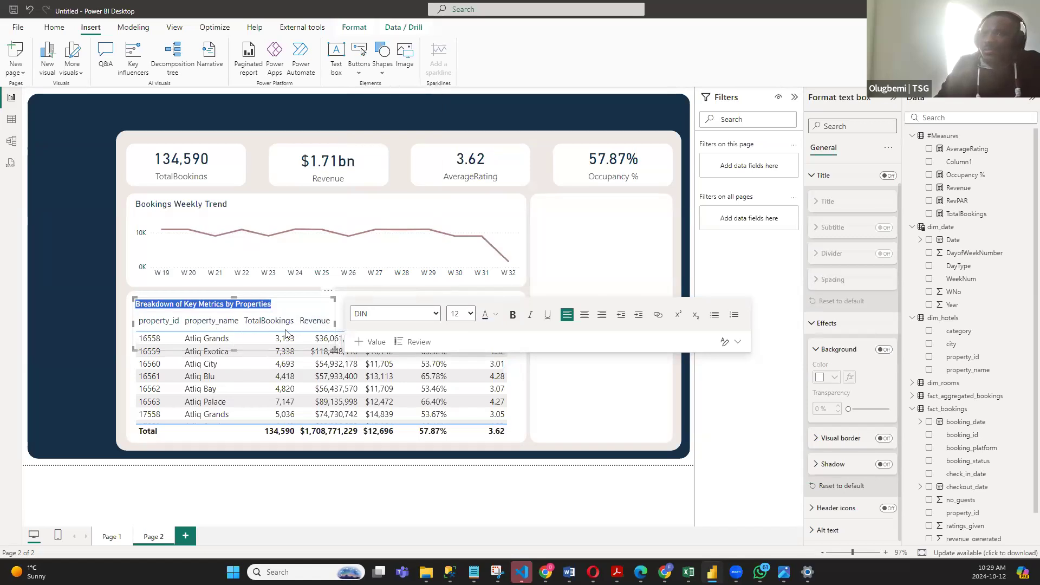
left_click_drag(233, 351, 283, 314)
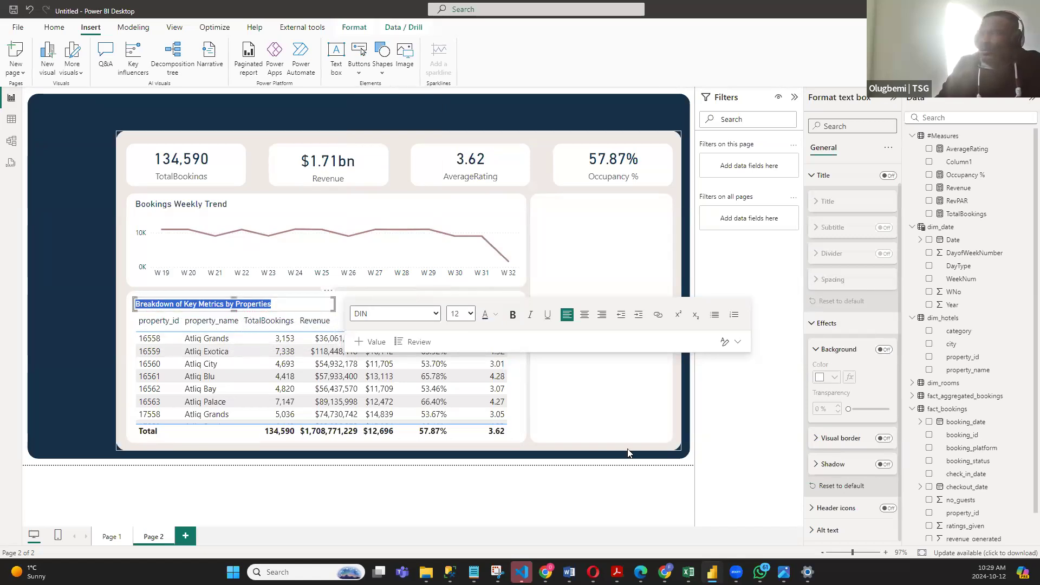
left_click(694, 440)
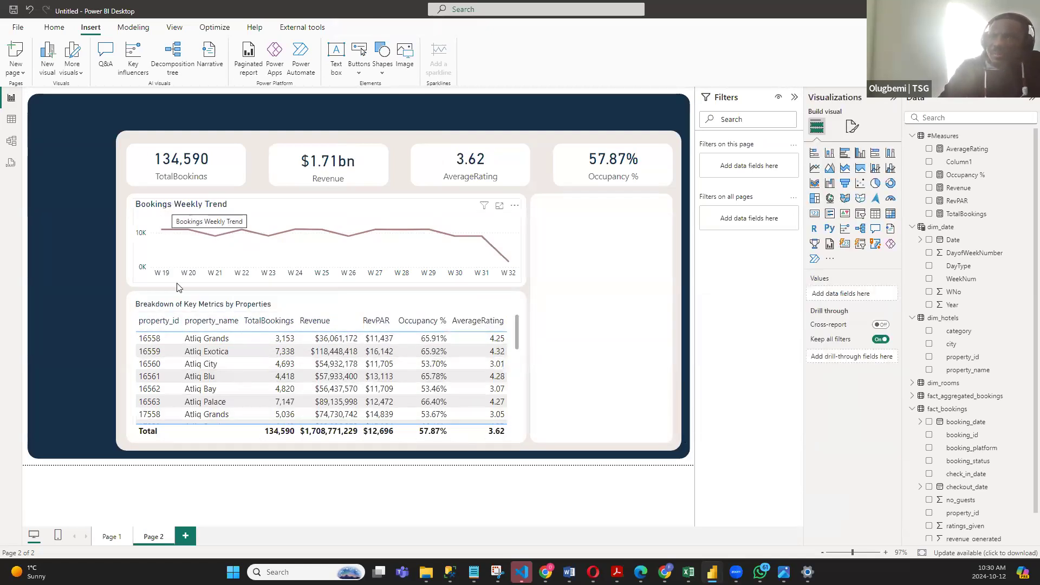
- Set the "Breakdown of Key Metrics by Properties" heading's font size to 14 and raise its text box slightly
left_click(280, 305)
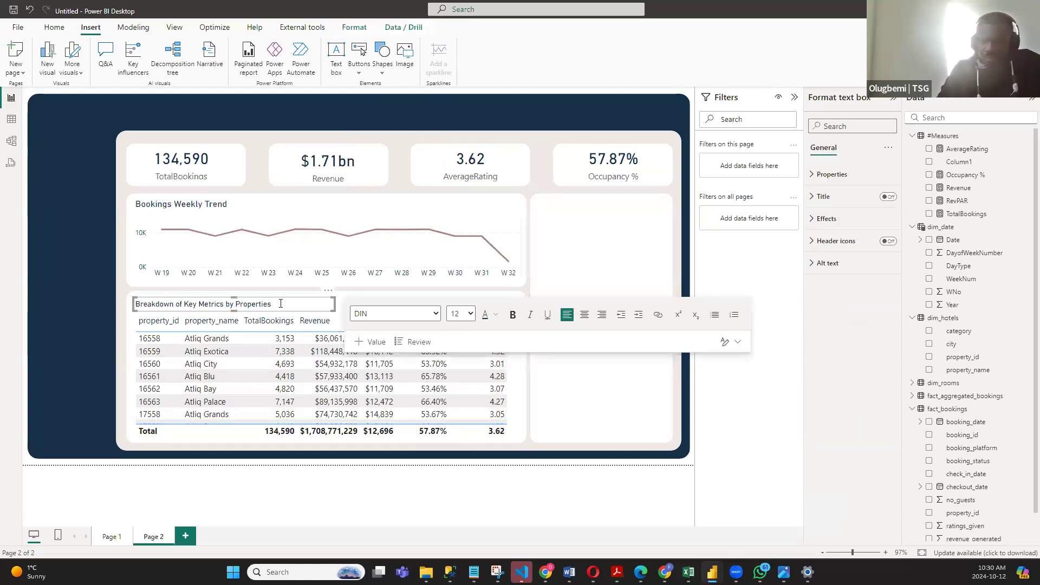
key("ctrl+a")
left_click(470, 315)
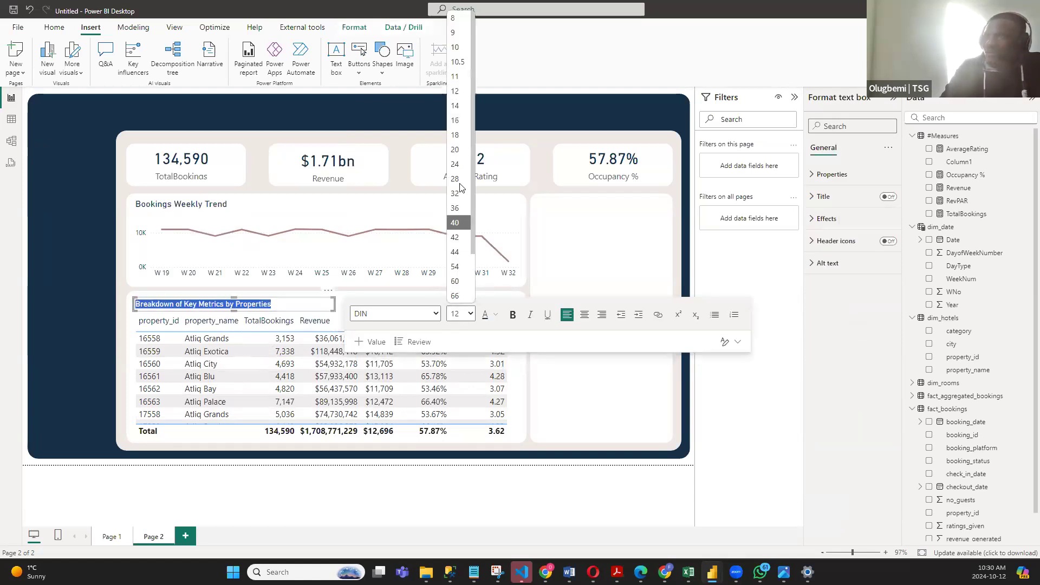
left_click(455, 107)
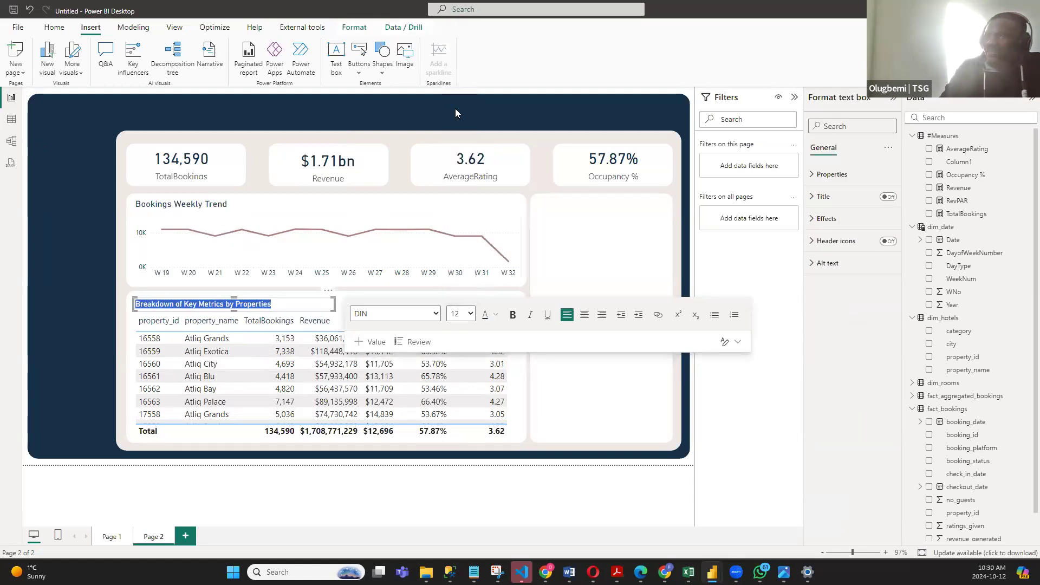
left_click(690, 396)
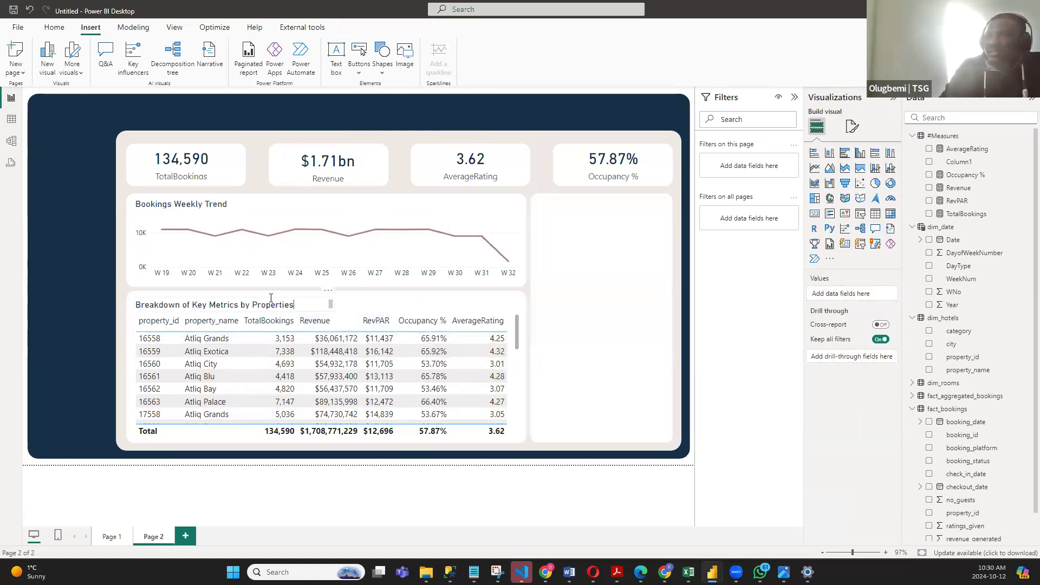
left_click(234, 296)
left_click_drag(233, 296, 234, 303)
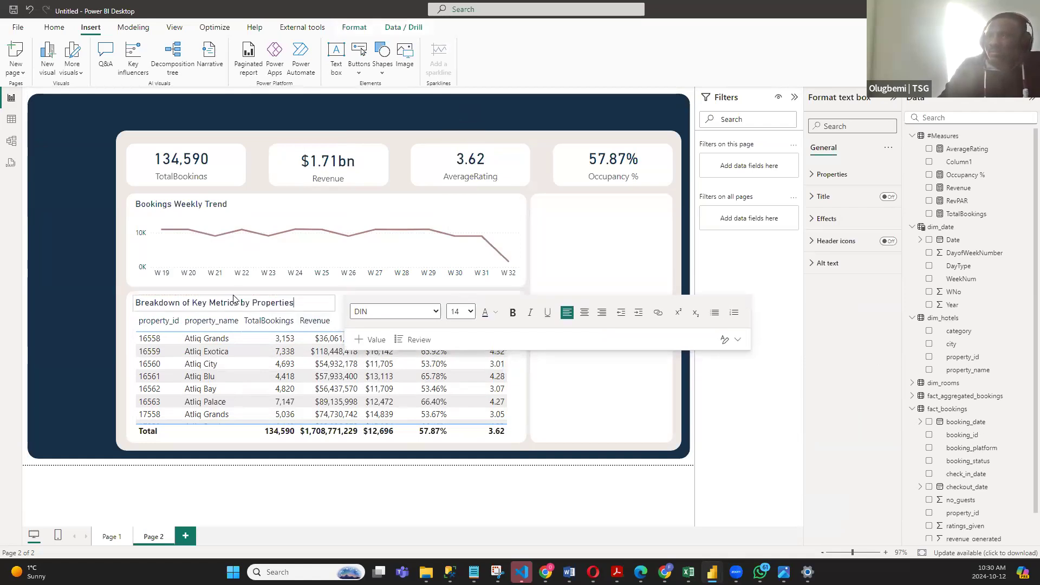
left_click(687, 446)
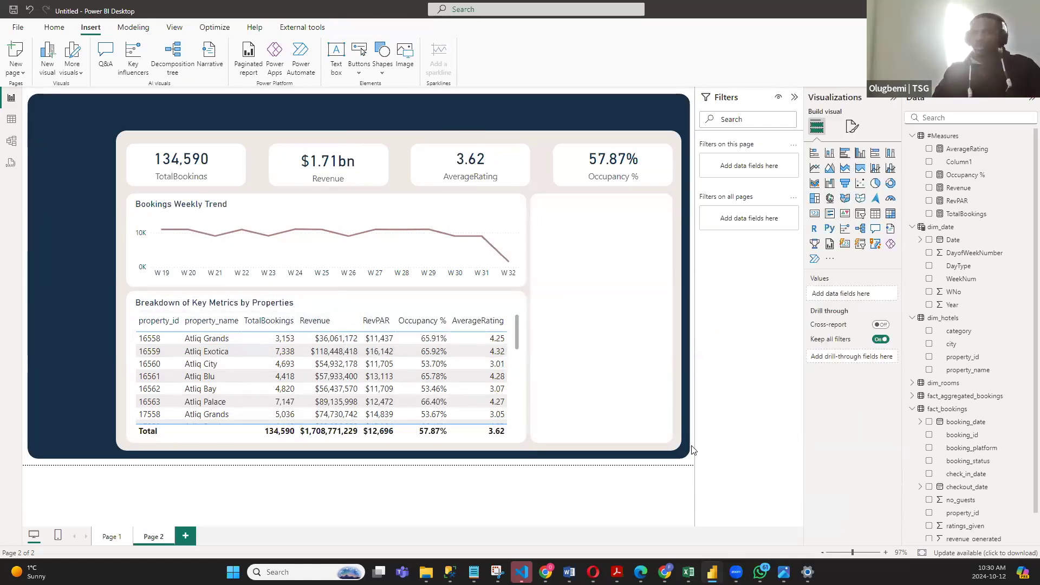
- On Page 1, turn off the background of the Occupancy % by DayType donut chart and enlarge the chart
left_click(112, 536)
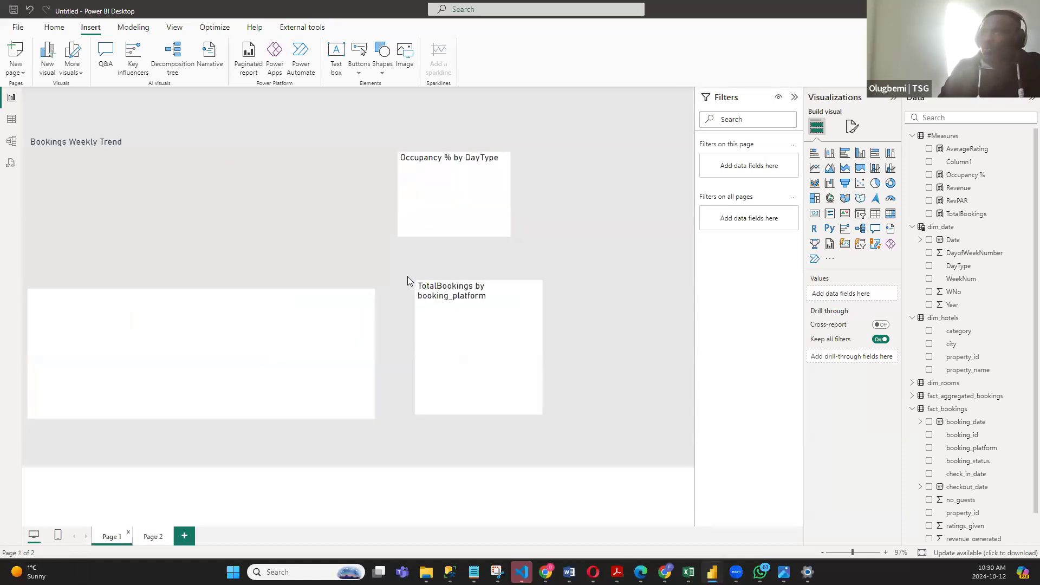
left_click(853, 126)
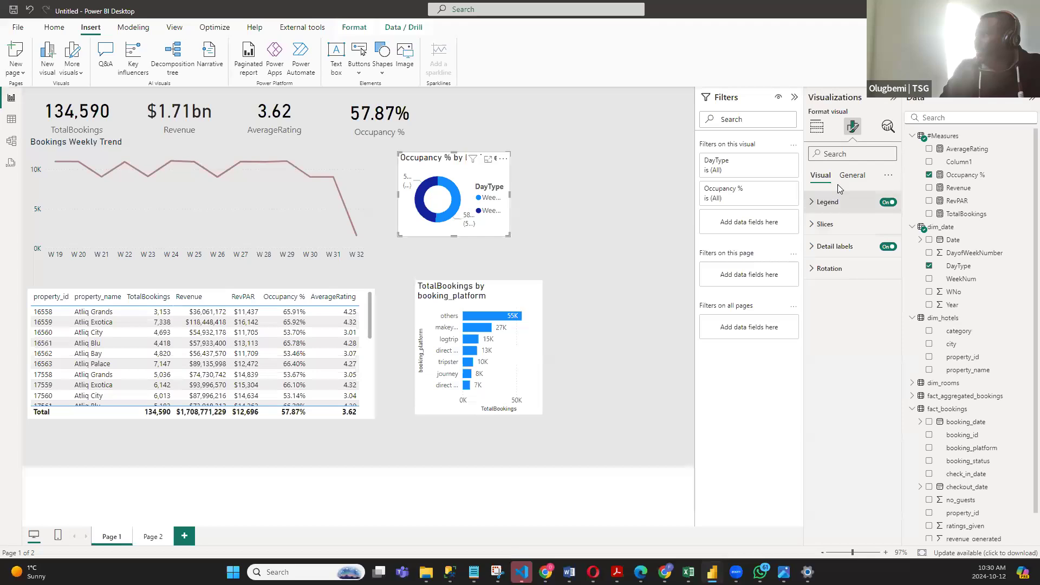
left_click(851, 176)
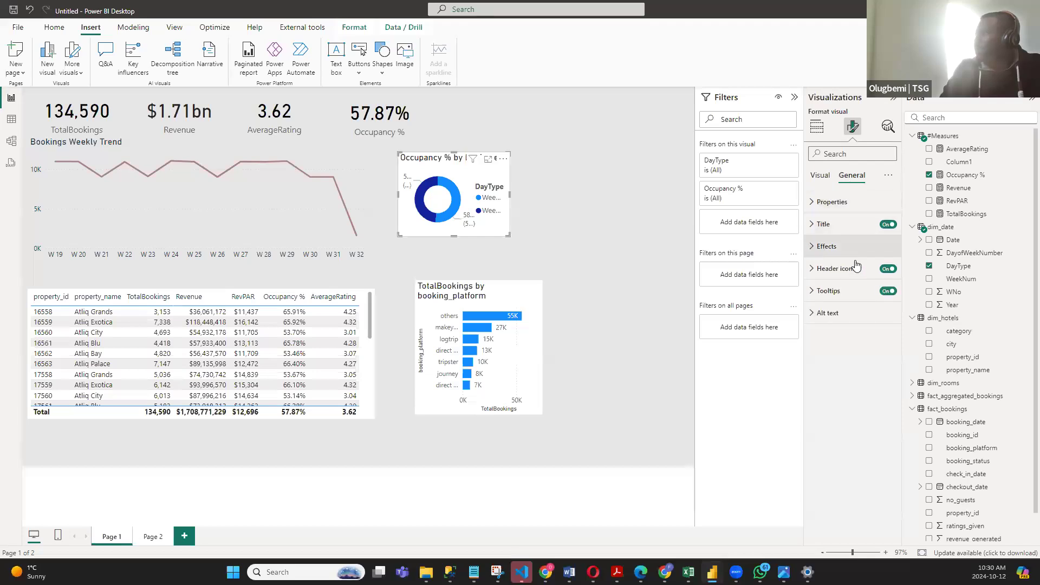
left_click(812, 248)
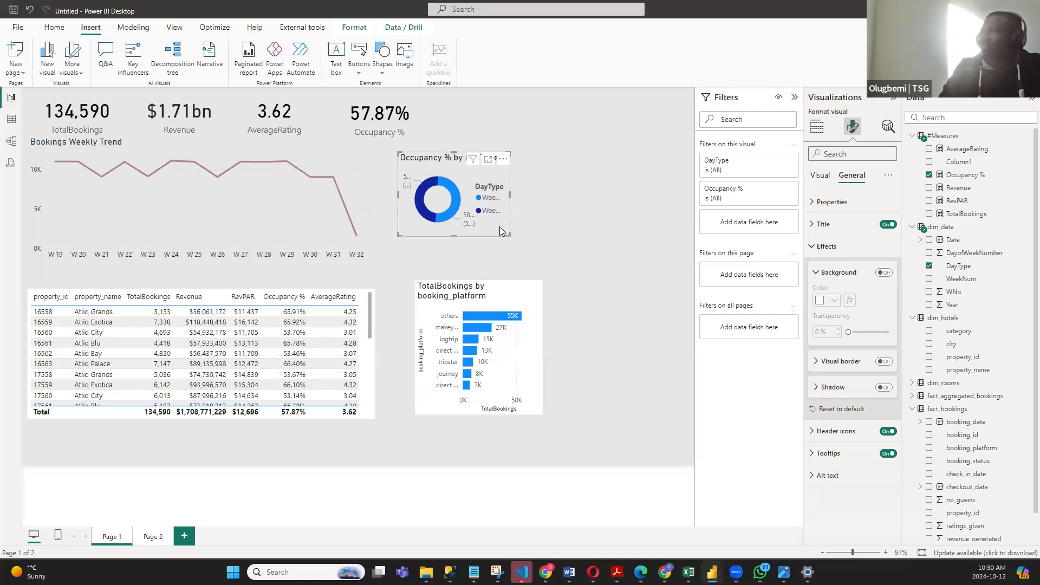
left_click_drag(507, 235, 600, 247)
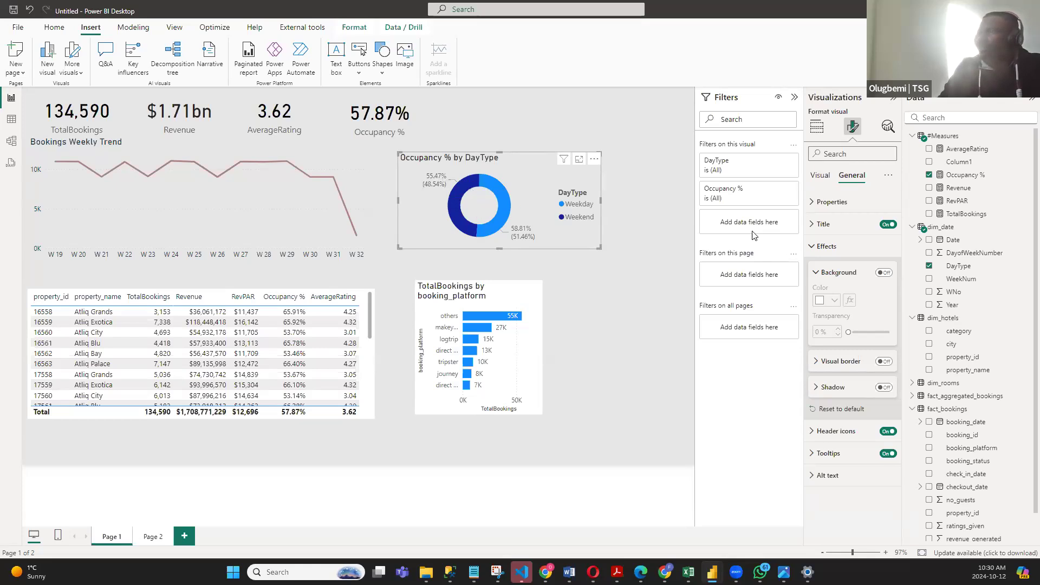
- Set the donut chart's detail label contents to Percent of total
left_click(821, 181)
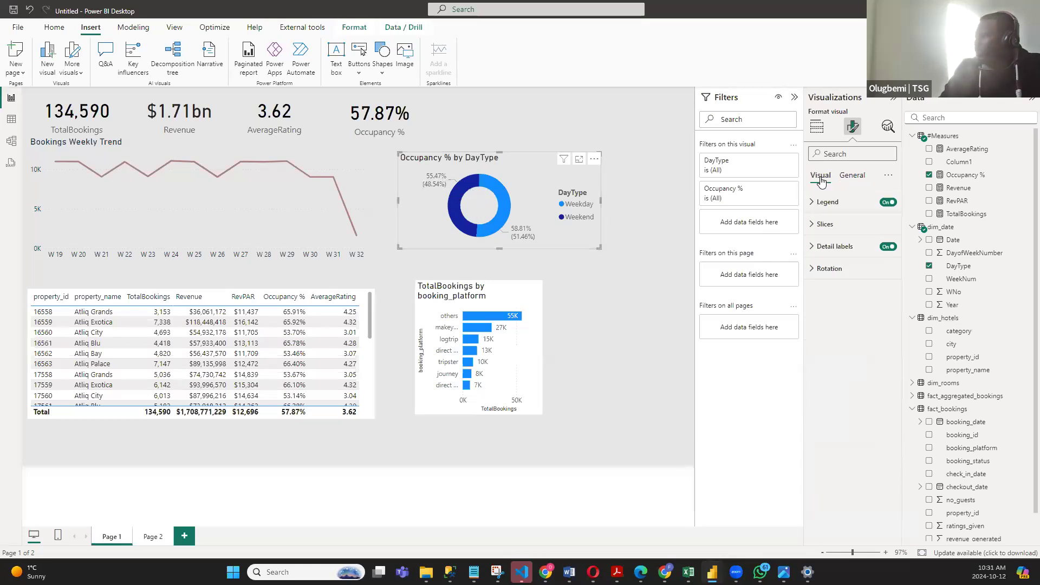
left_click(815, 247)
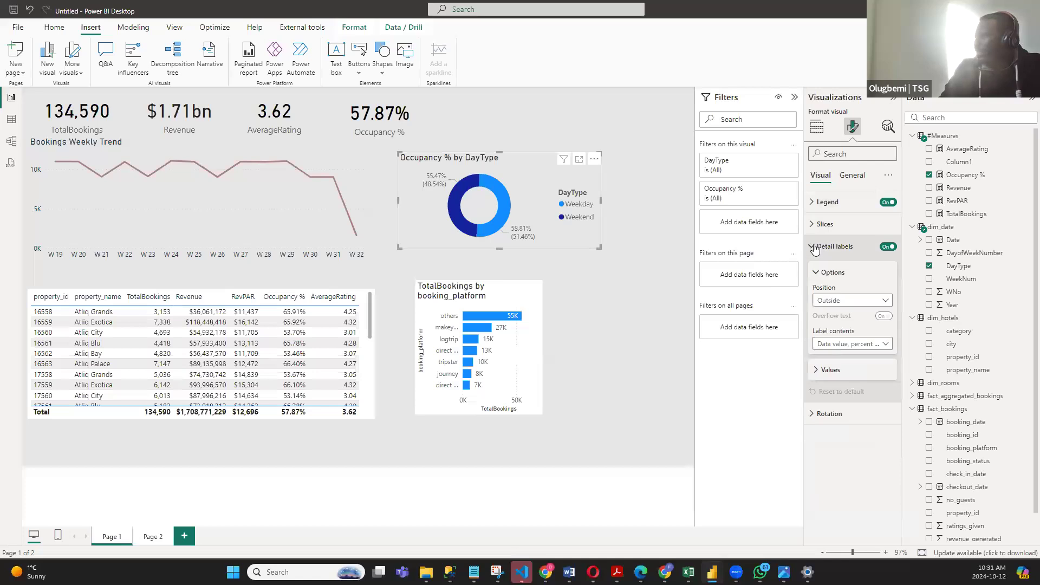
left_click(869, 345)
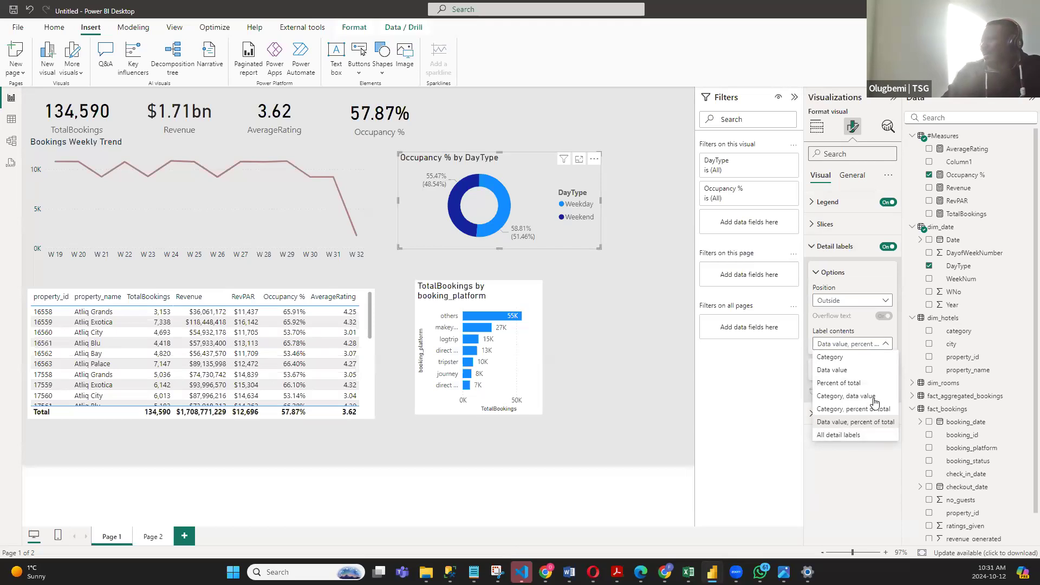
left_click(862, 383)
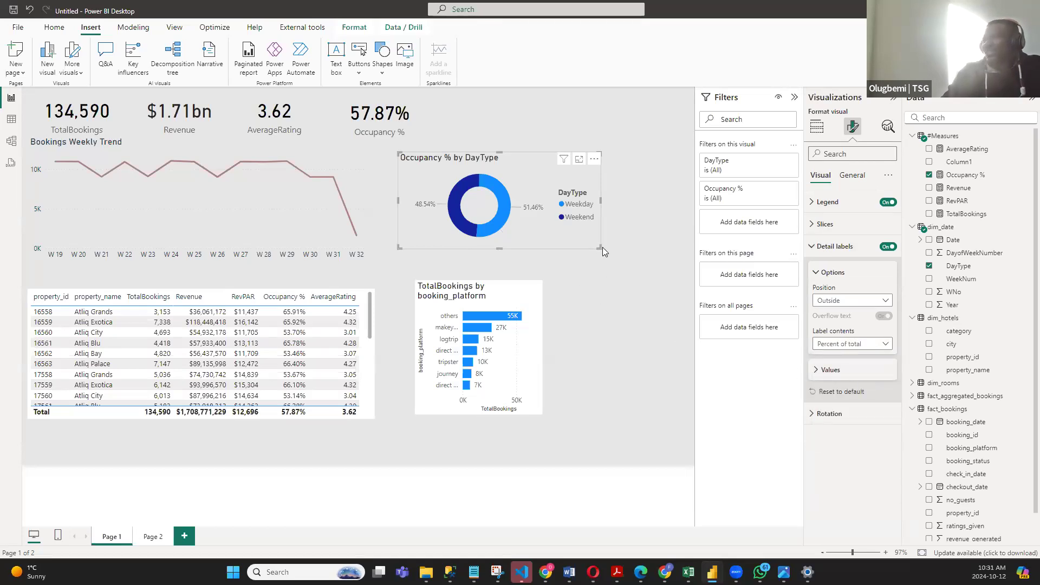
- Resize the donut chart to a compact box and copy it onto Page 2, in the upper part of the empty panel beside the trend chart
left_click_drag(599, 250, 604, 268)
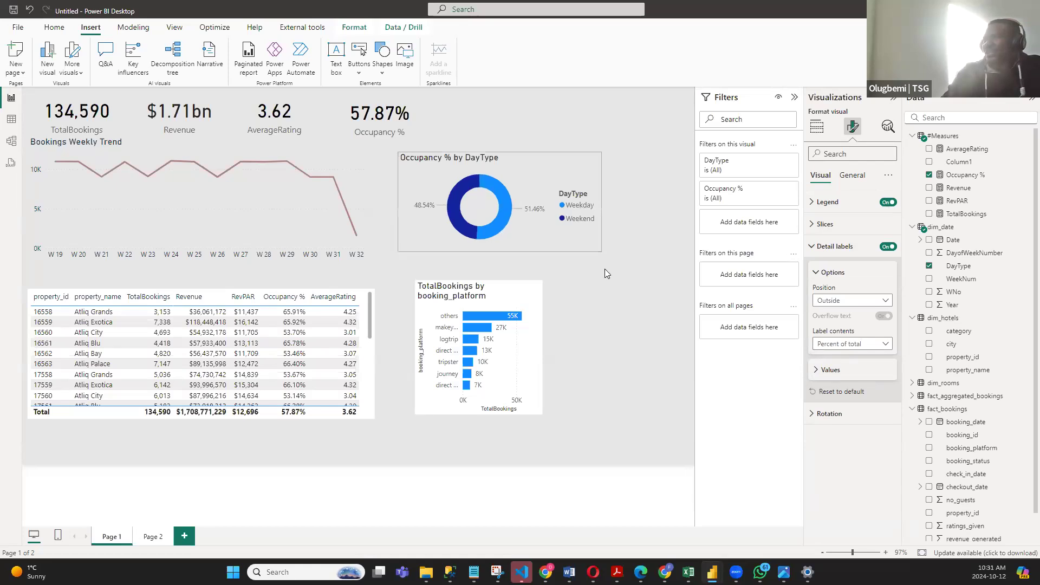
left_click_drag(547, 174, 583, 165)
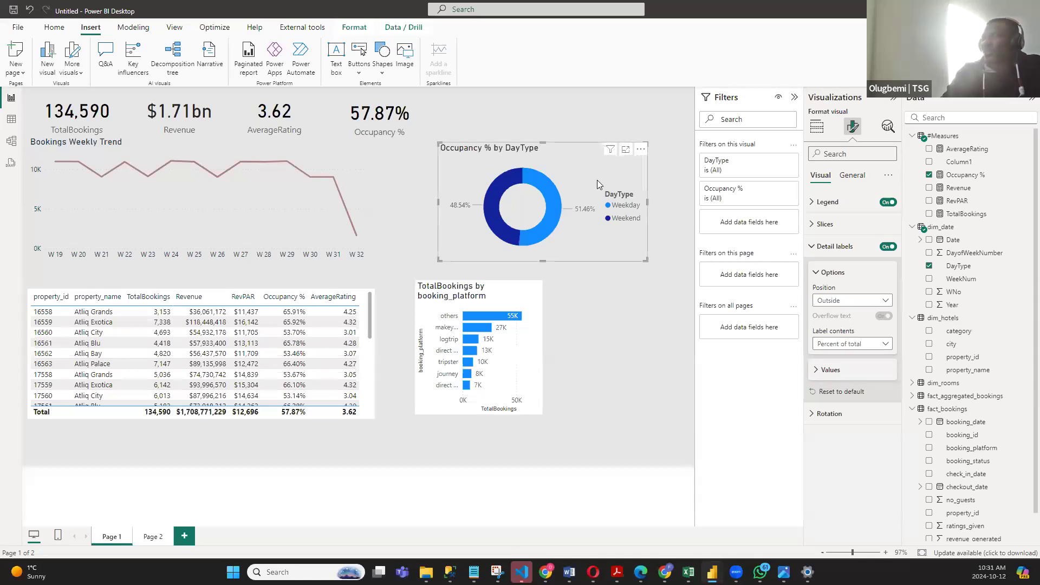
left_click_drag(441, 260, 493, 251)
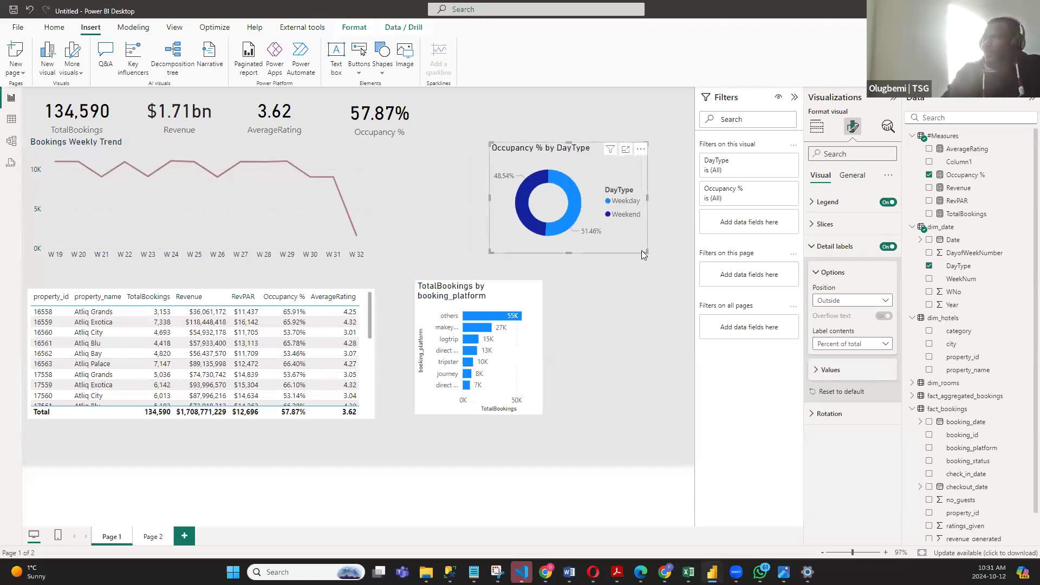
left_click_drag(644, 252, 633, 229)
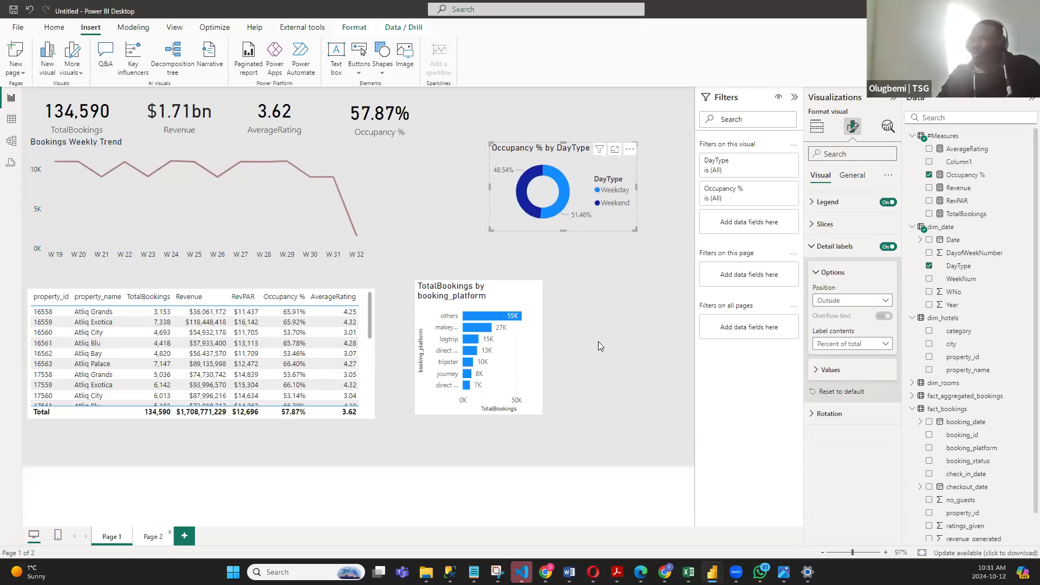
key("ctrl+v")
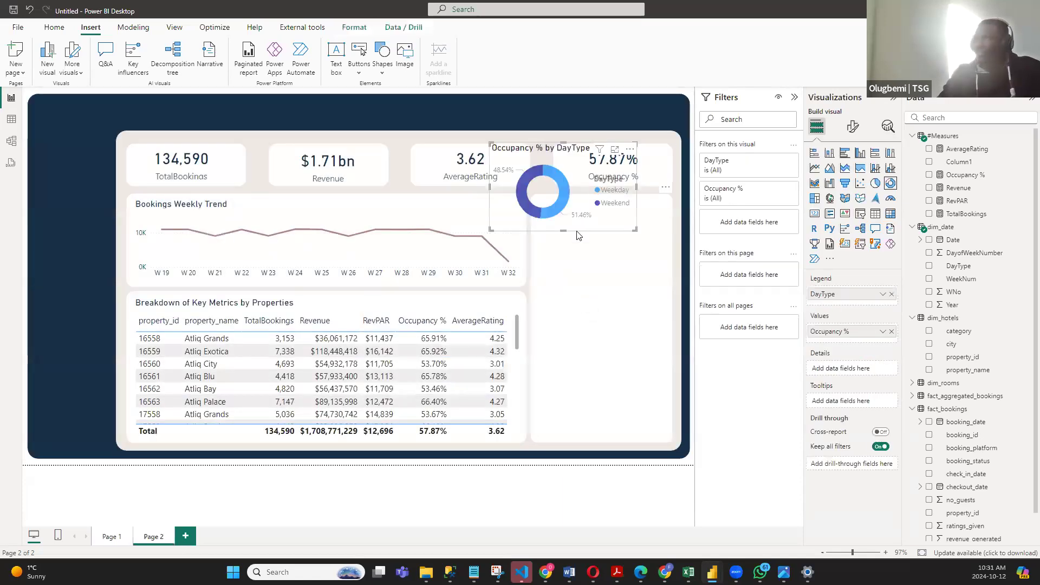
left_click_drag(601, 227, 645, 281)
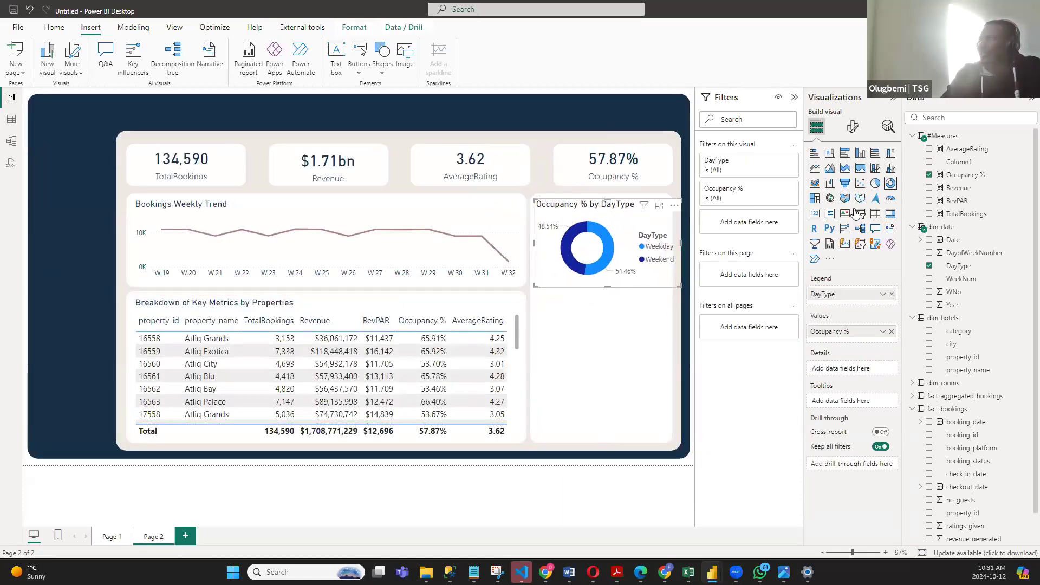
- Set the legend text size of the donut chart on Page 2 to 8
left_click(853, 127)
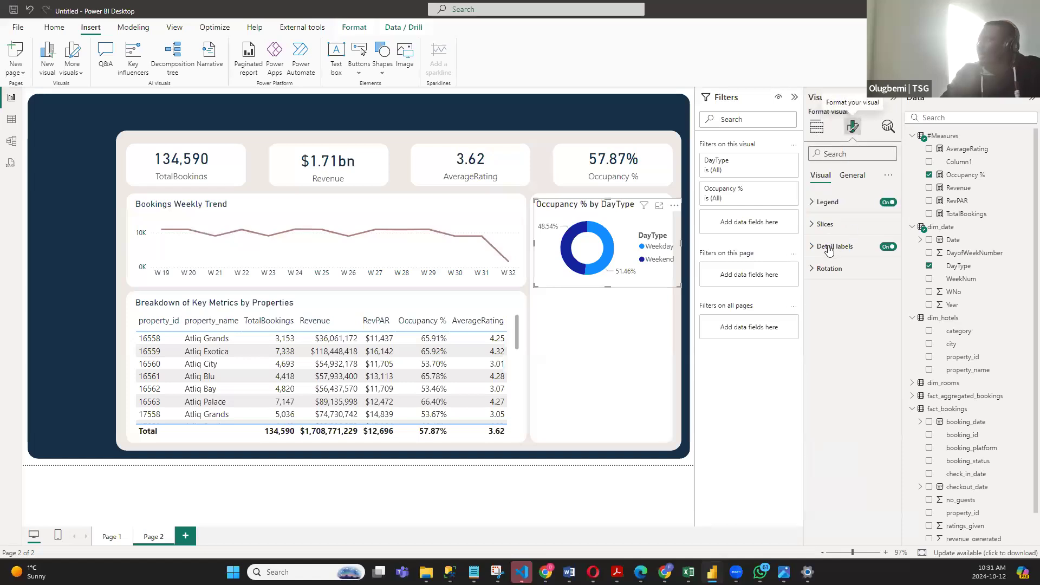
left_click(814, 205)
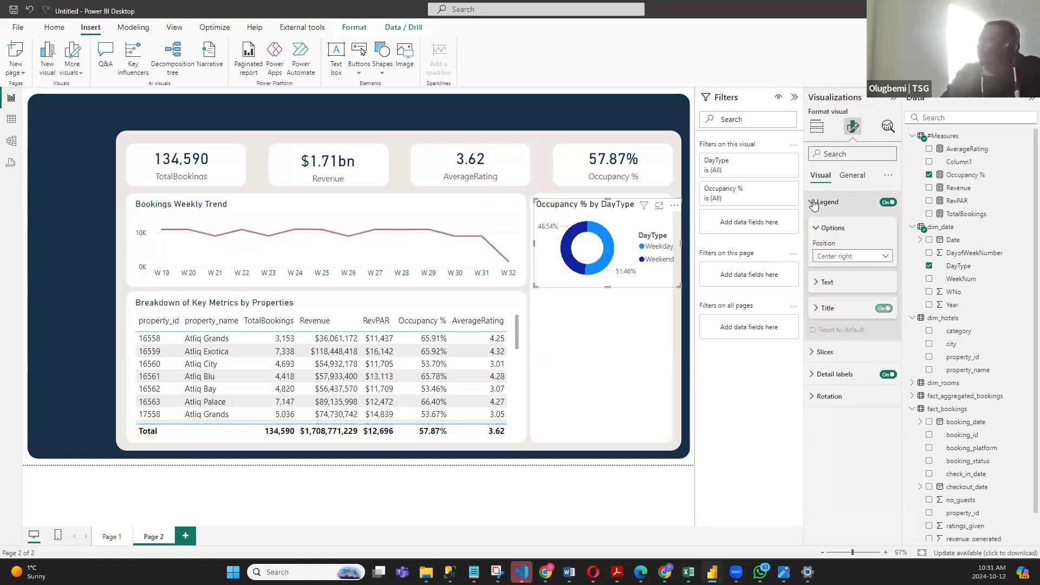
left_click(816, 282)
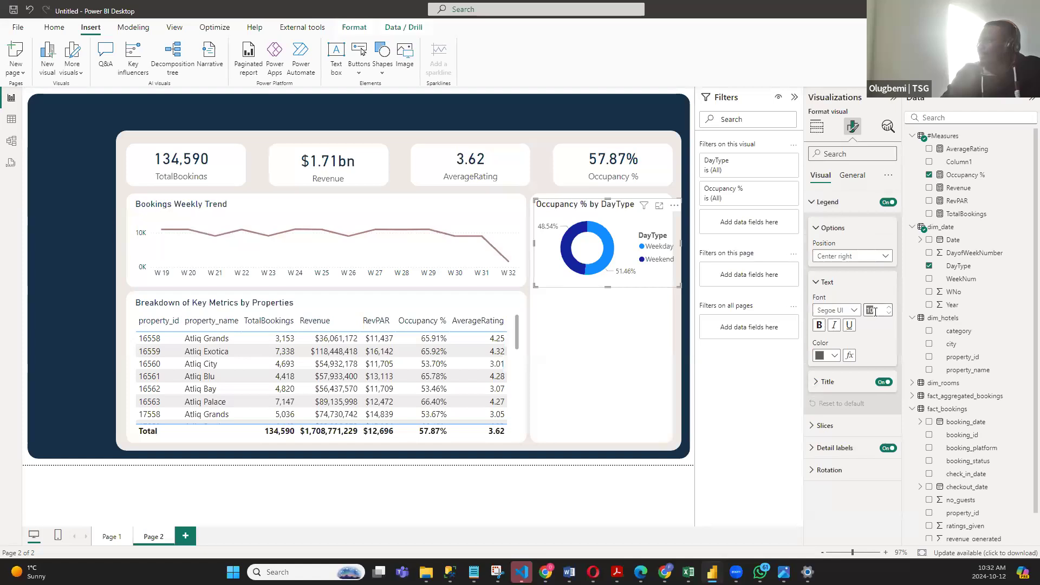
key("Return")
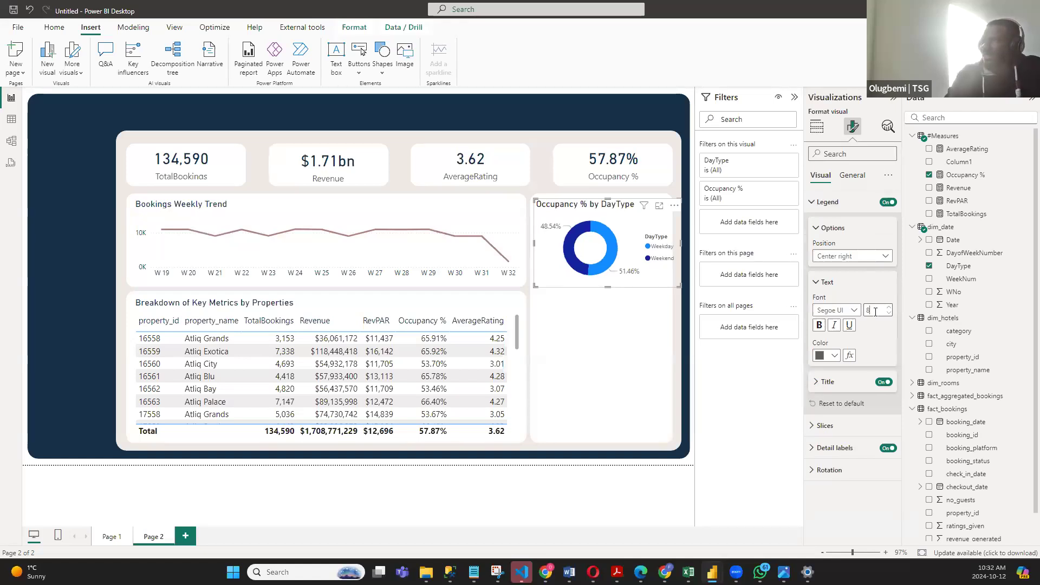
- Narrow the donut chart on Page 2 to fit inside its panel and set its title text color to dark navy
left_click(849, 176)
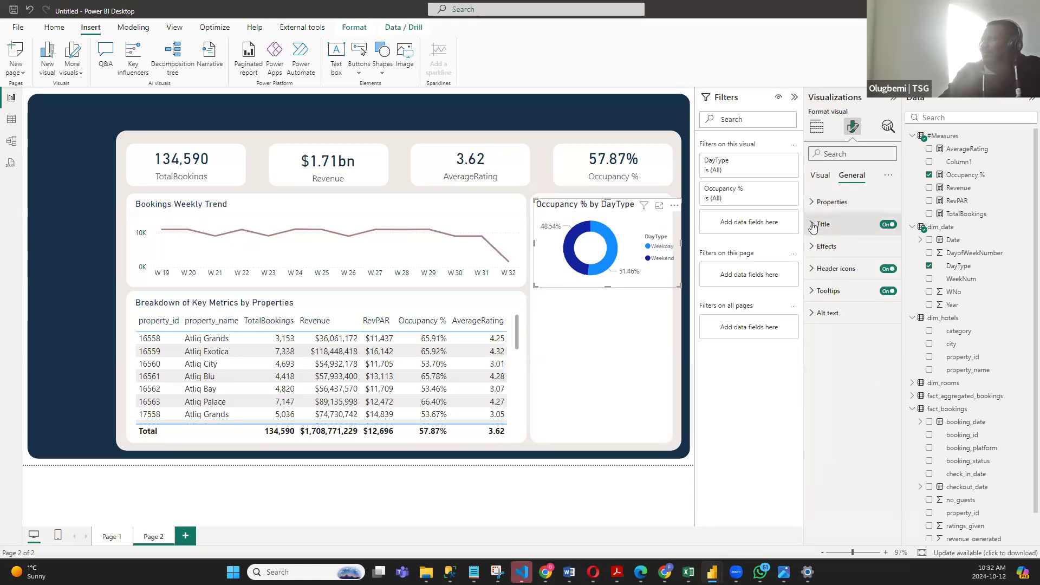
left_click(812, 226)
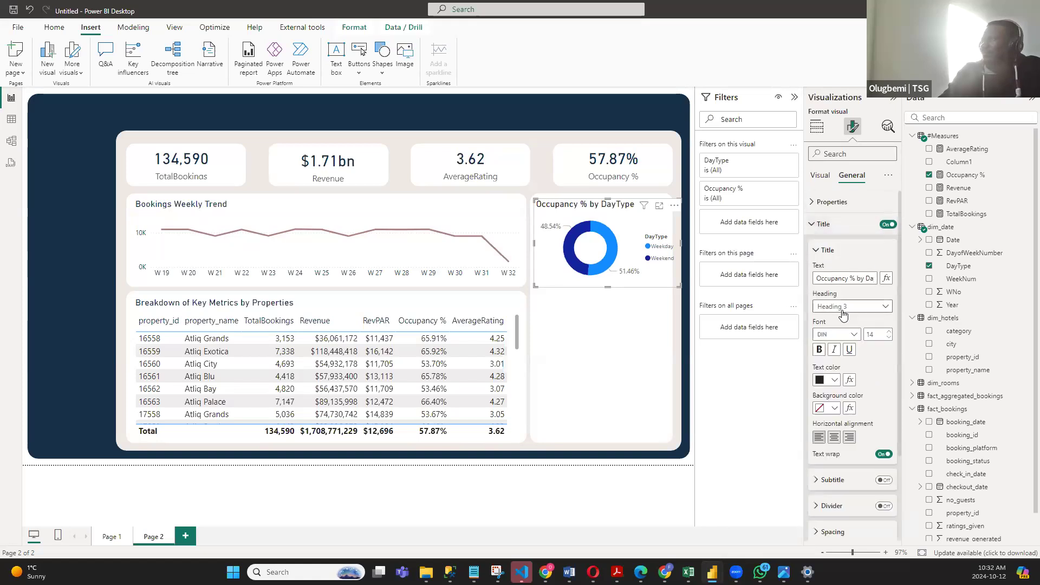
left_click_drag(679, 286, 670, 290)
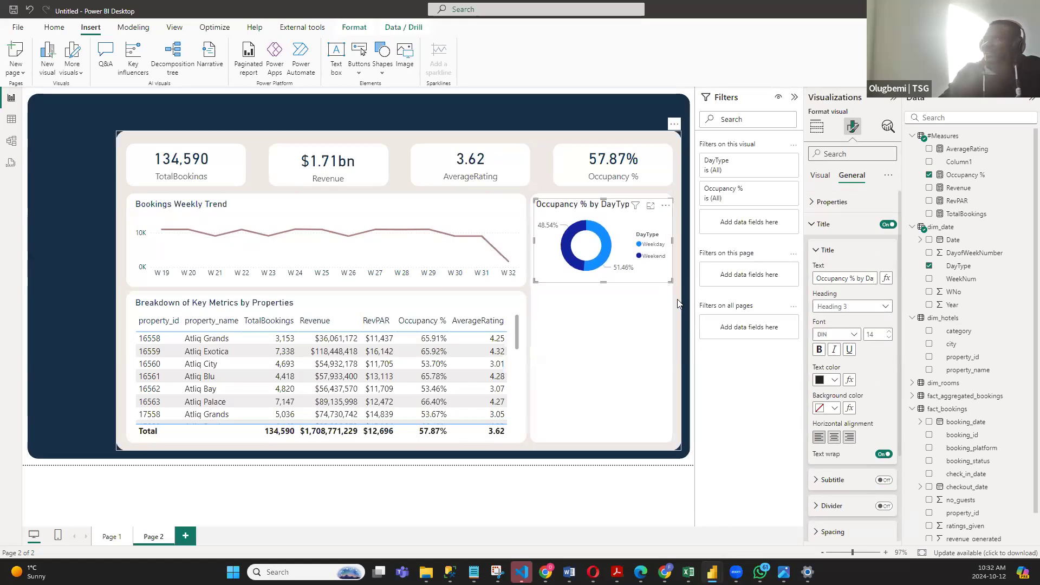
left_click(835, 381)
left_click(834, 332)
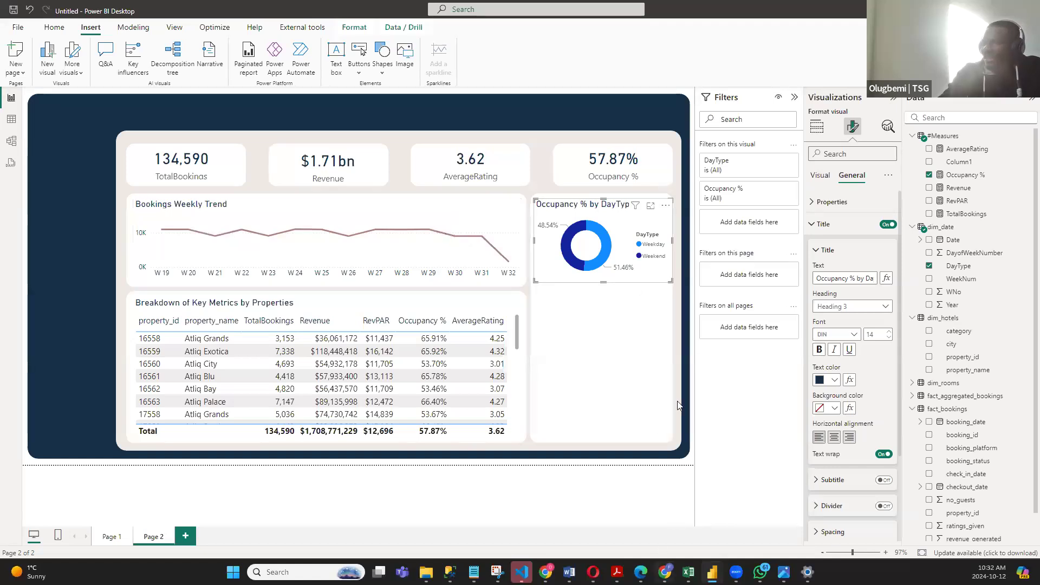
- Color the donut chart's Weekday slice dusty rose and its Weekend slice pale beige
left_click(820, 175)
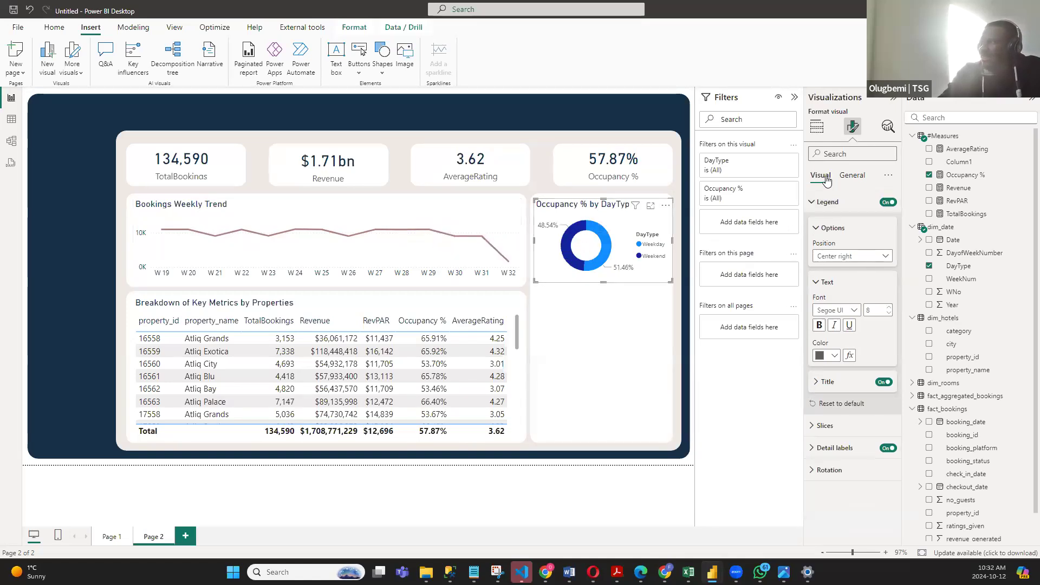
left_click(817, 201)
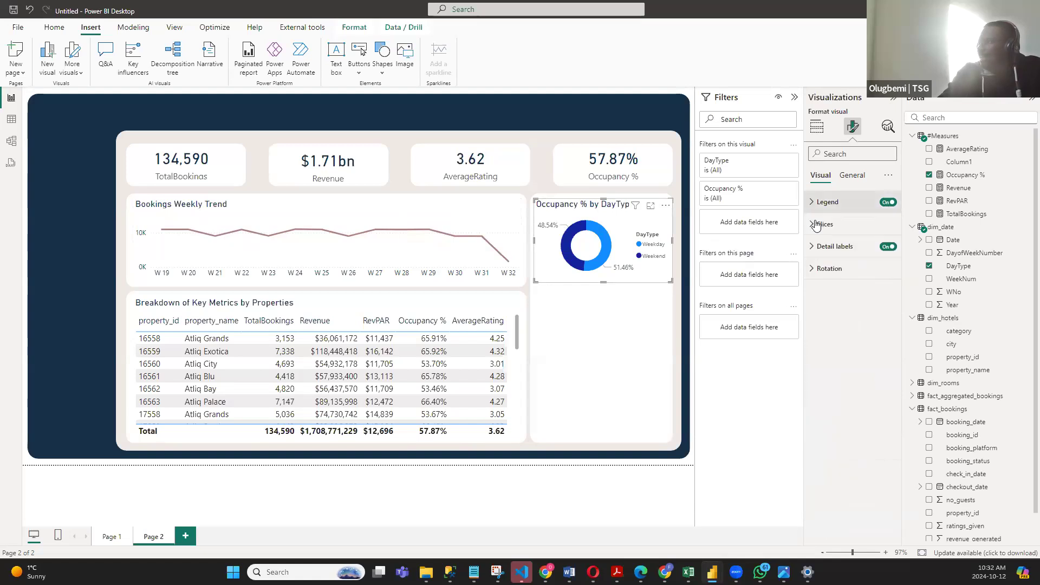
left_click(824, 223)
left_click(835, 278)
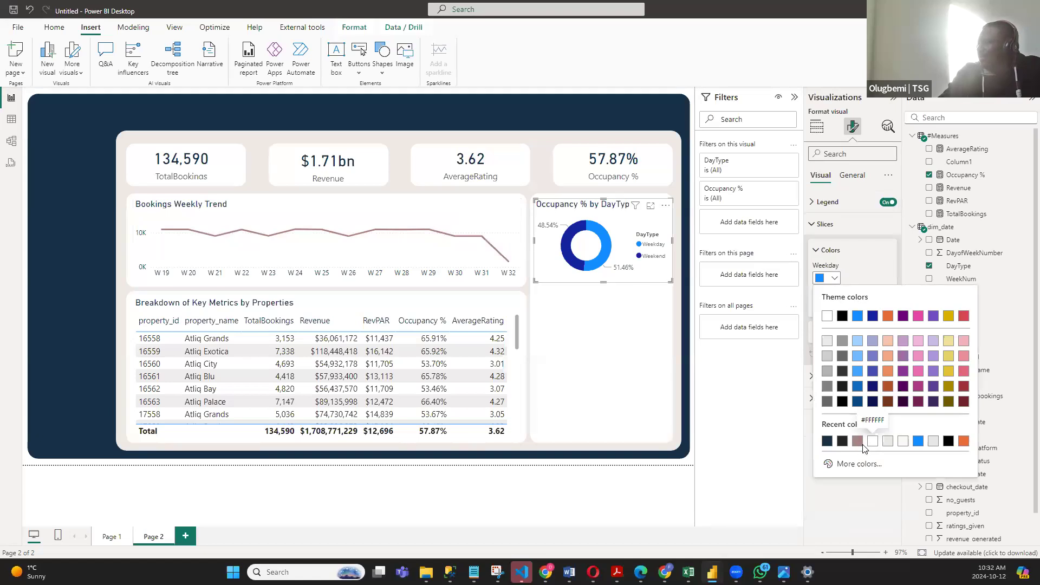
left_click(856, 441)
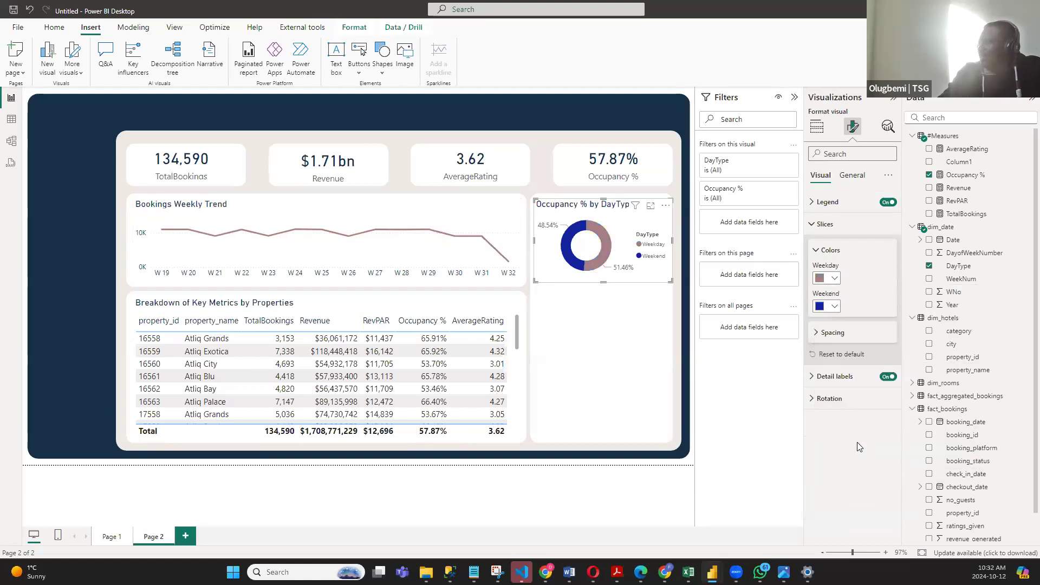
left_click(834, 306)
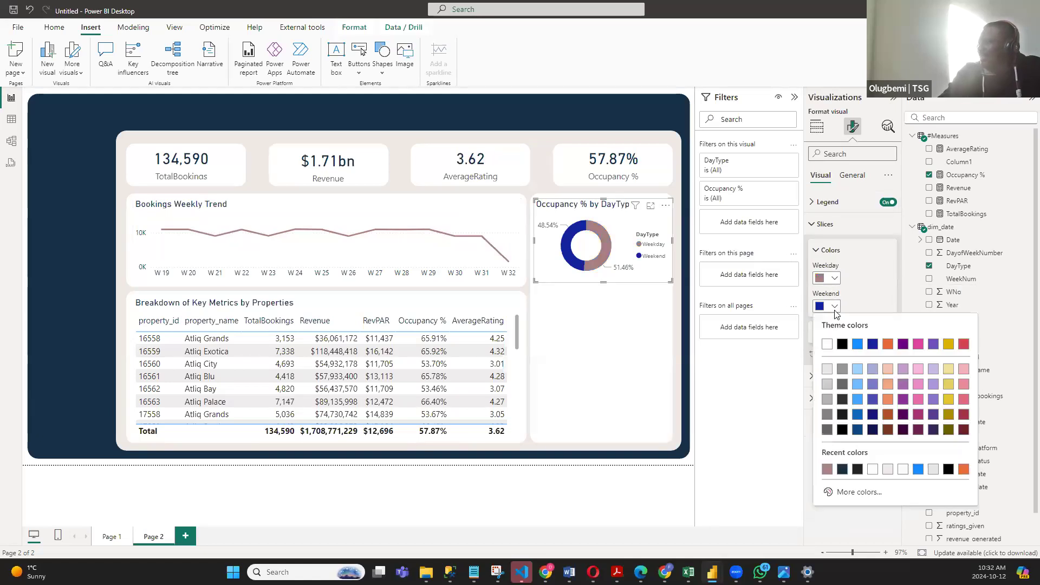
left_click(888, 469)
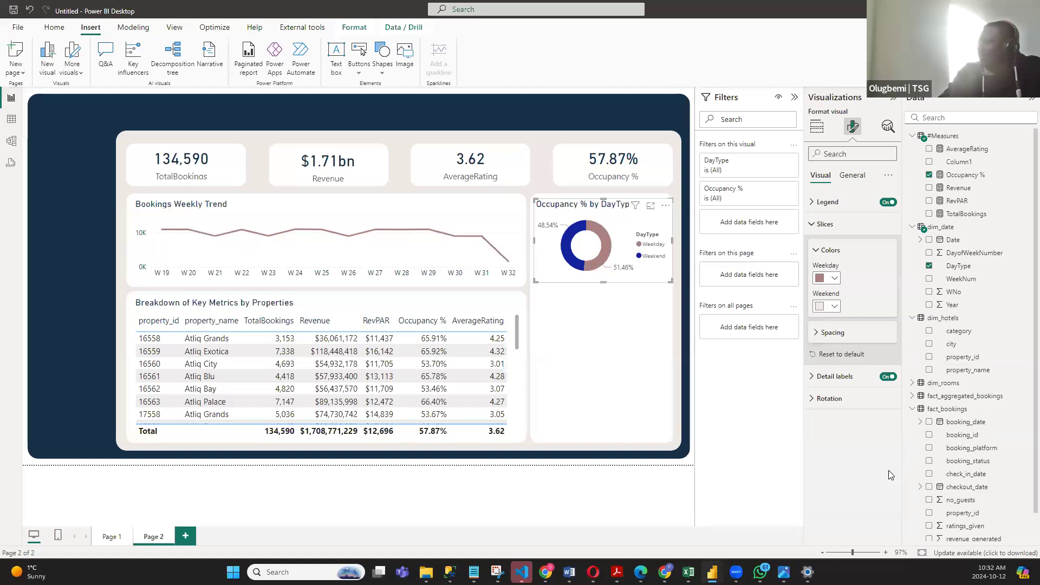
- Swap the donut slice colors, making Weekend dusty rose and Weekday pale beige
left_click(835, 278)
left_click(835, 307)
left_click(834, 307)
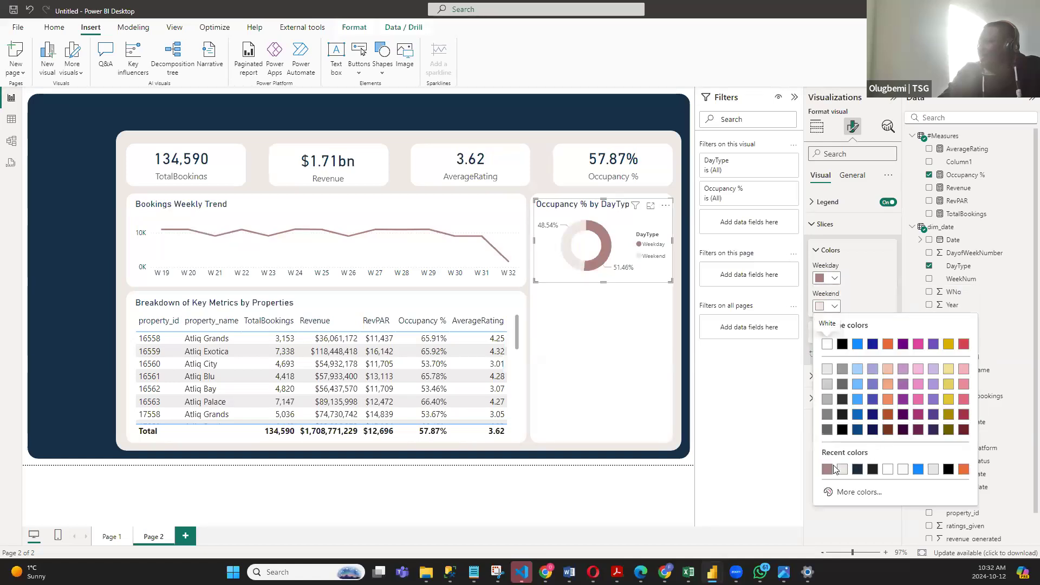
left_click(827, 469)
left_click(836, 280)
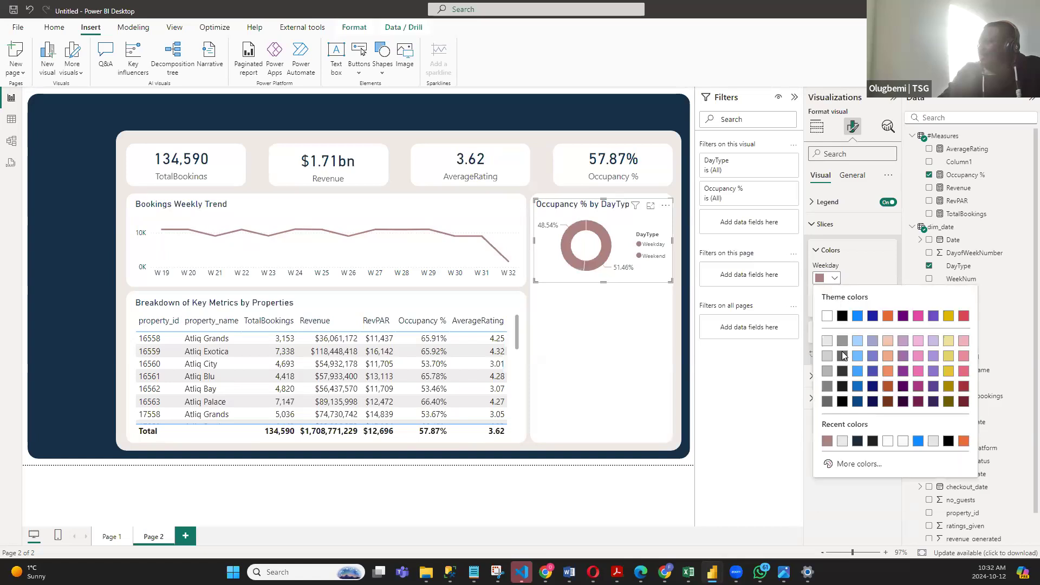
left_click(839, 441)
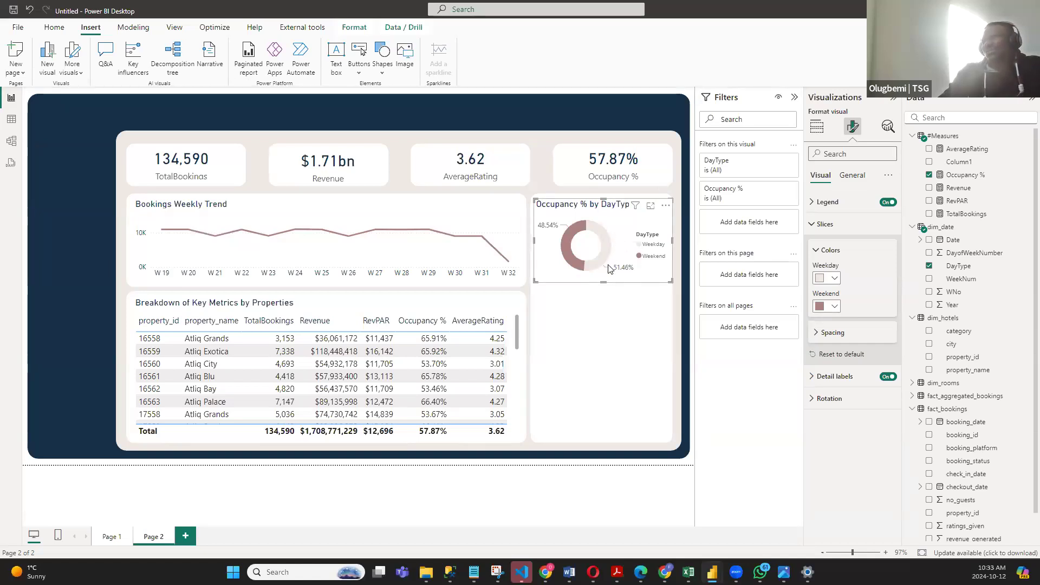
- Look up the light grey's hex code in the navy blue palette in Opera and set the Weekday slice color to #CFCECA
left_click(835, 279)
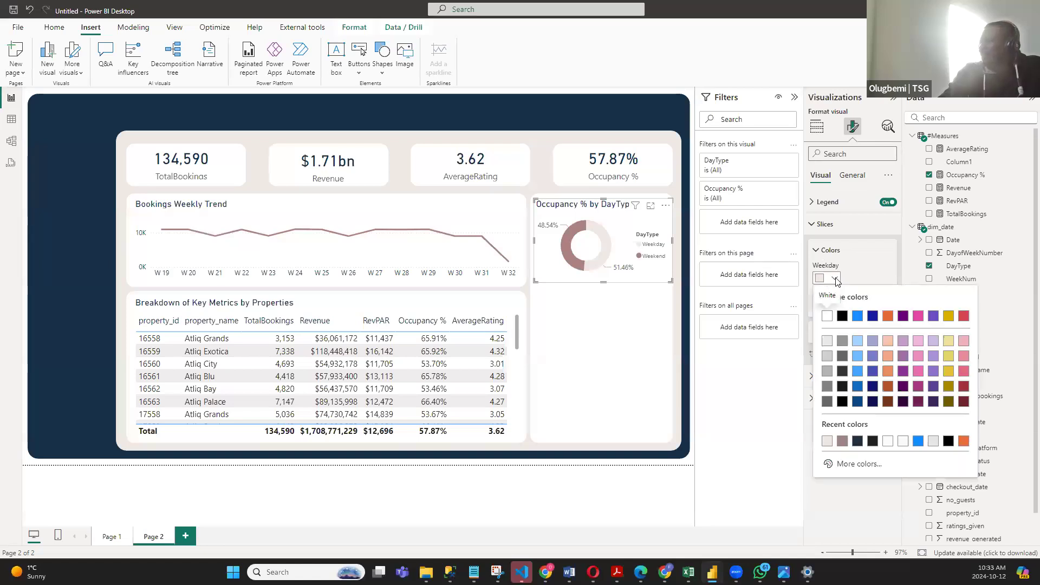
mouse_move(593, 572)
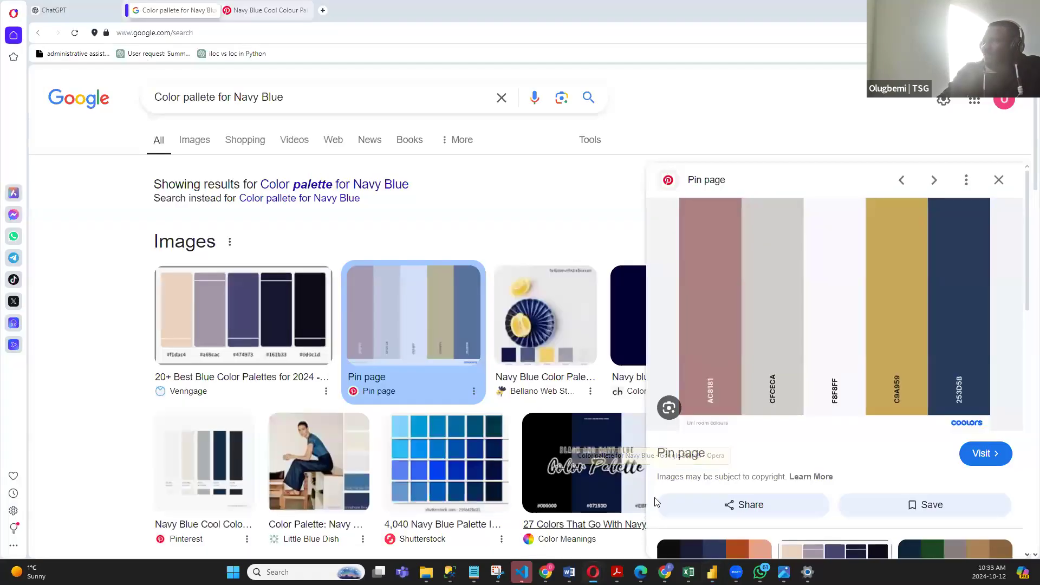
left_click(645, 521)
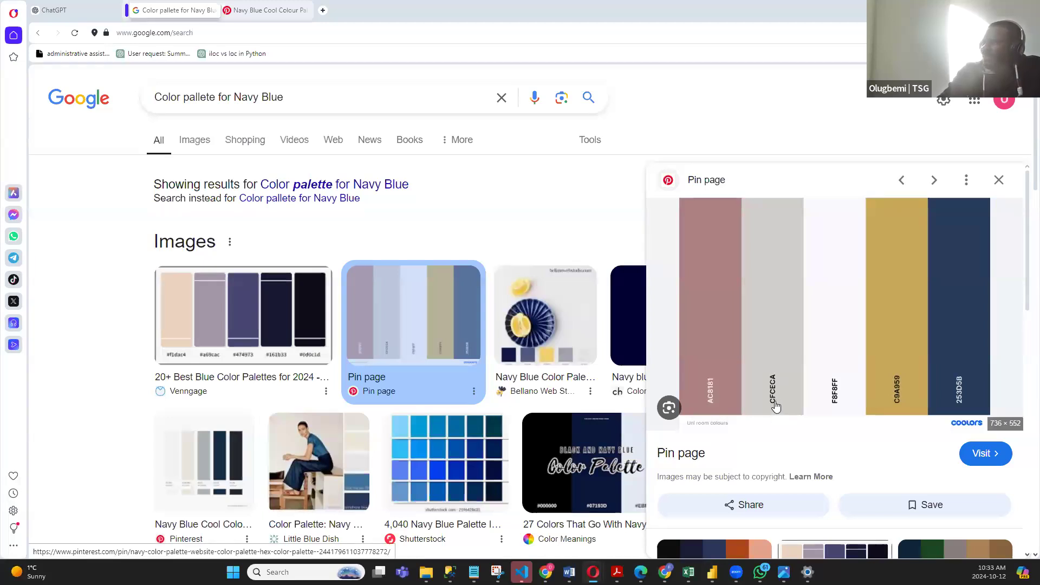
left_click(976, 9)
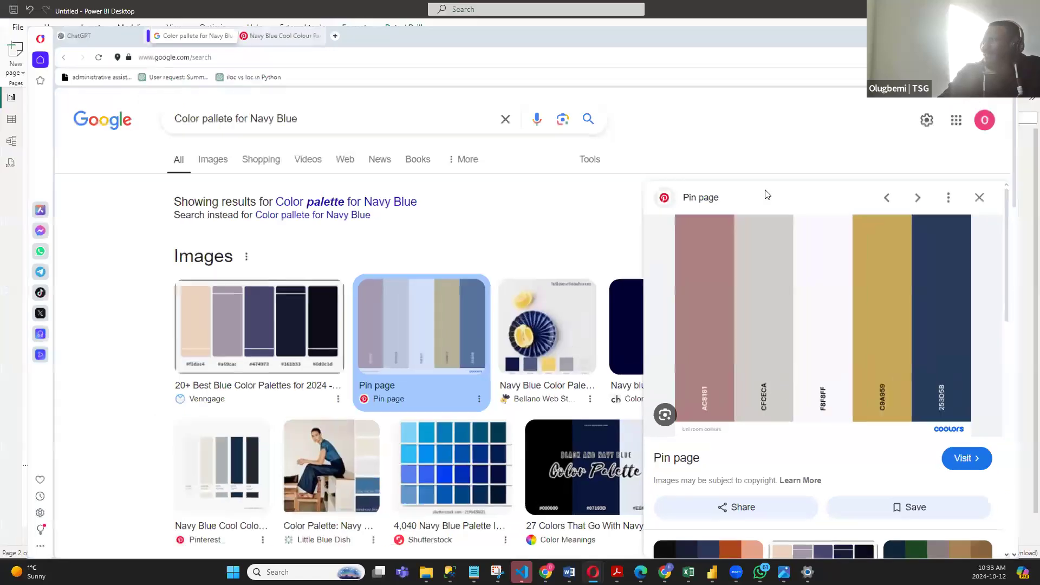
left_click(827, 280)
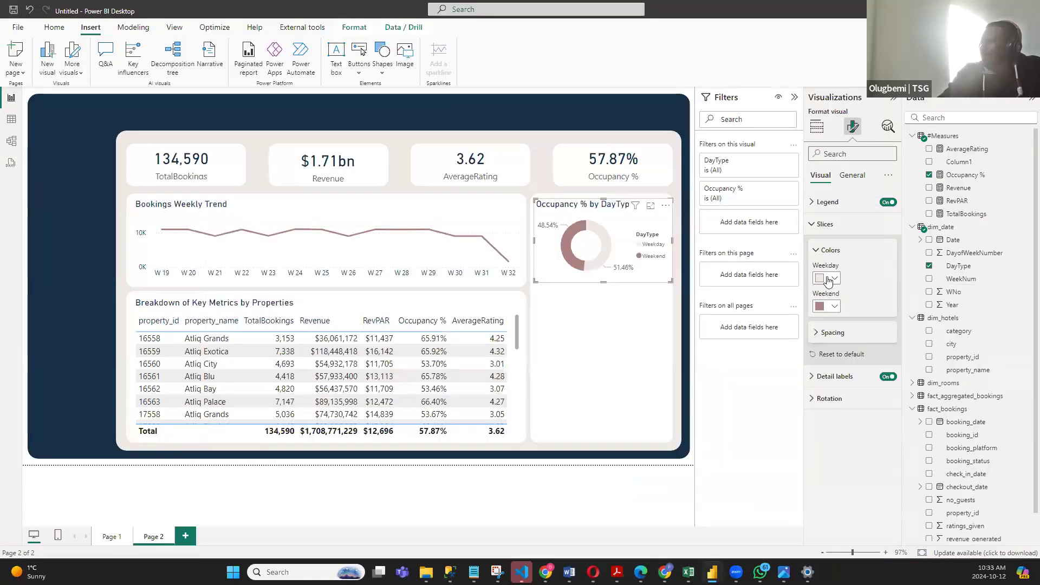
left_click(833, 279)
left_click(848, 462)
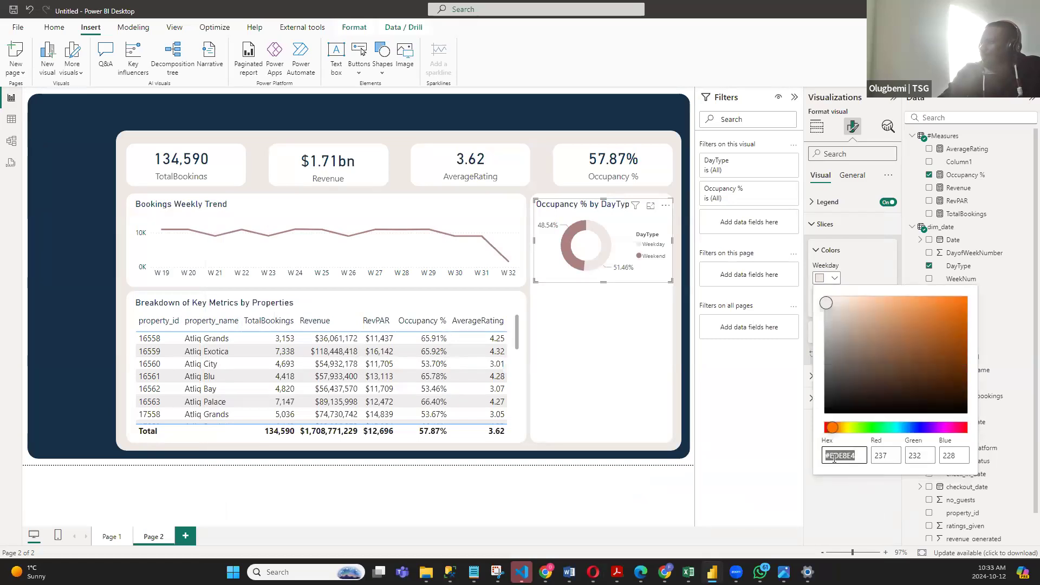
left_click_drag(857, 455, 827, 456)
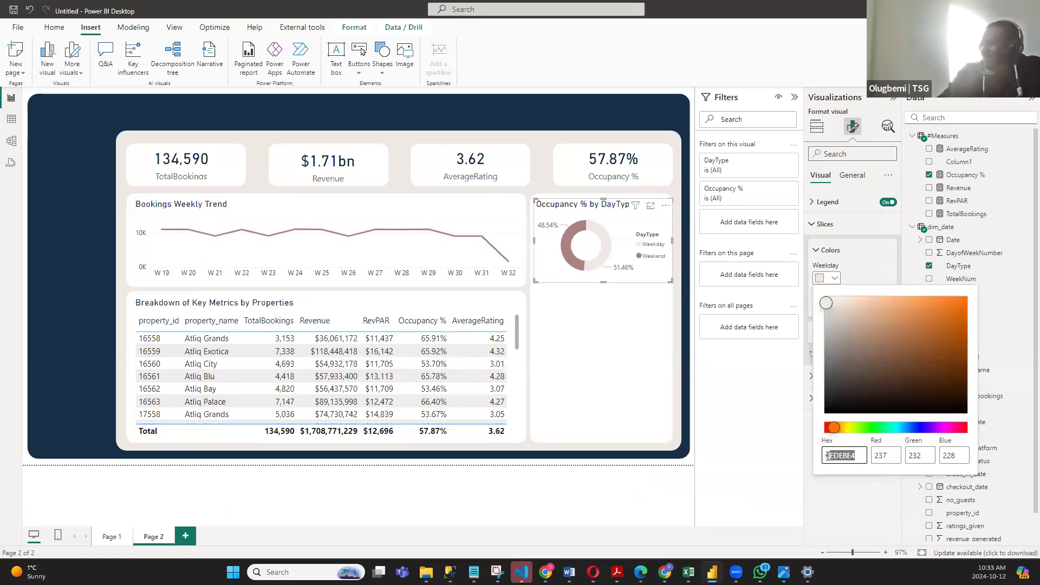
type("CFCECA")
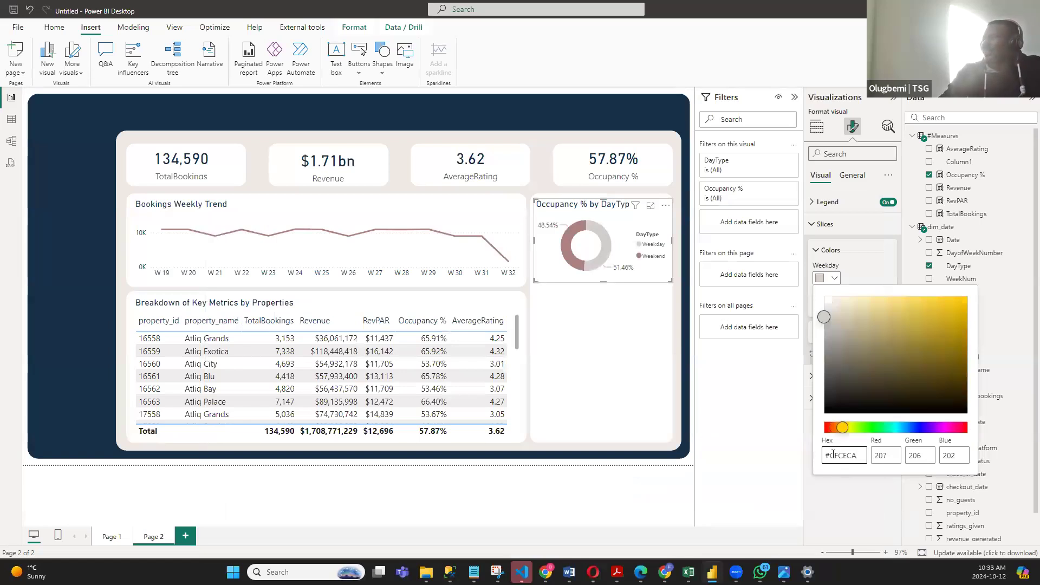
left_click(875, 257)
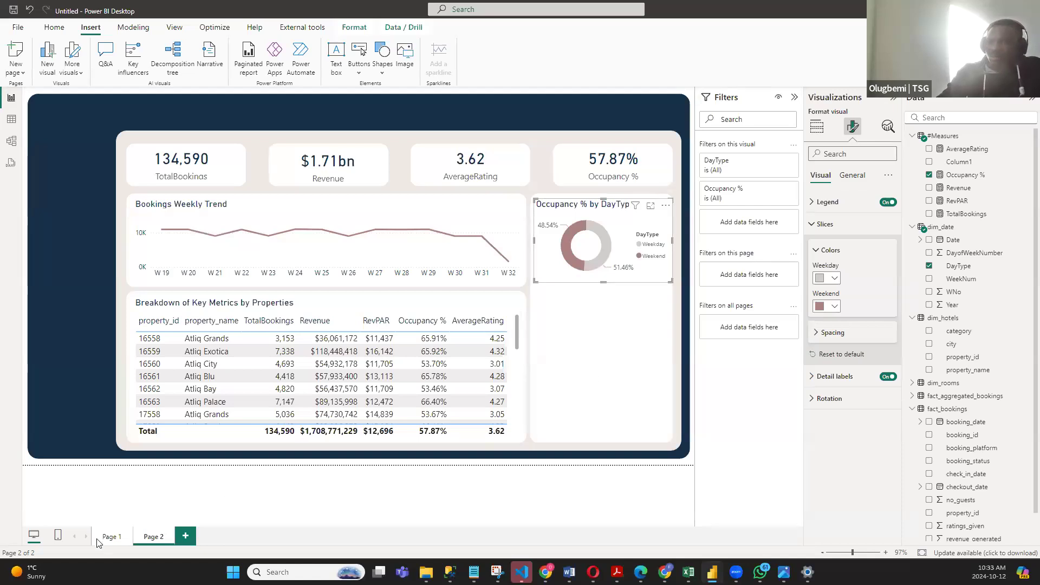
- On Page 1, widen the TotalBookings by booking_platform bar chart and turn off its background
left_click(112, 536)
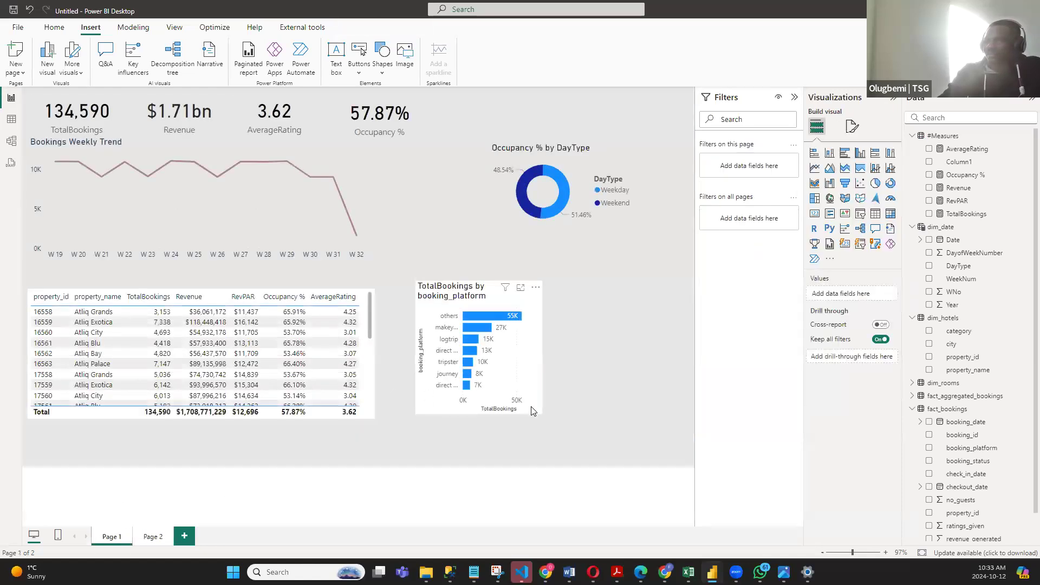
left_click_drag(543, 345, 602, 347)
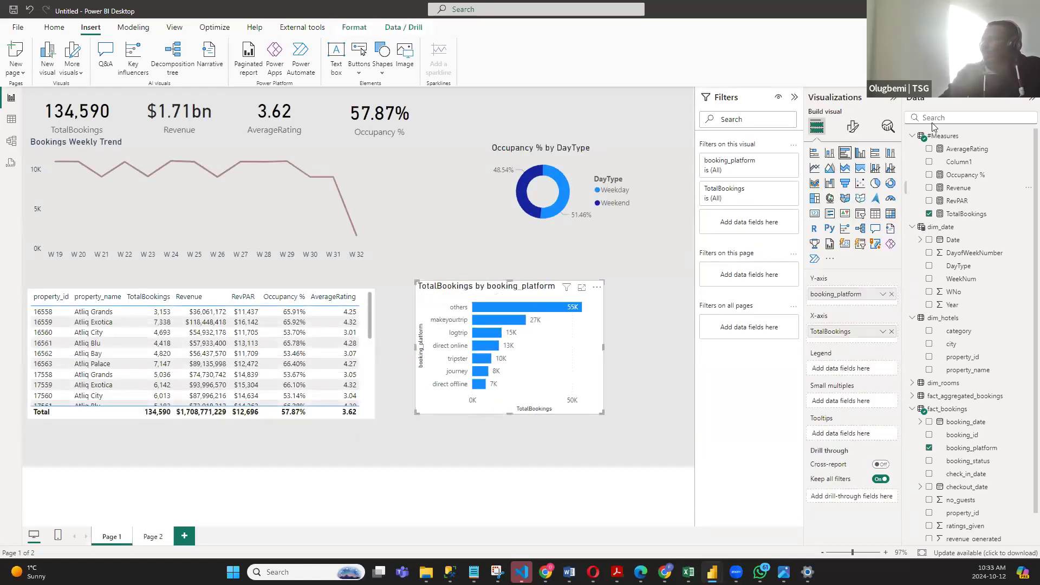
left_click(854, 128)
left_click(852, 175)
left_click(837, 246)
left_click(883, 274)
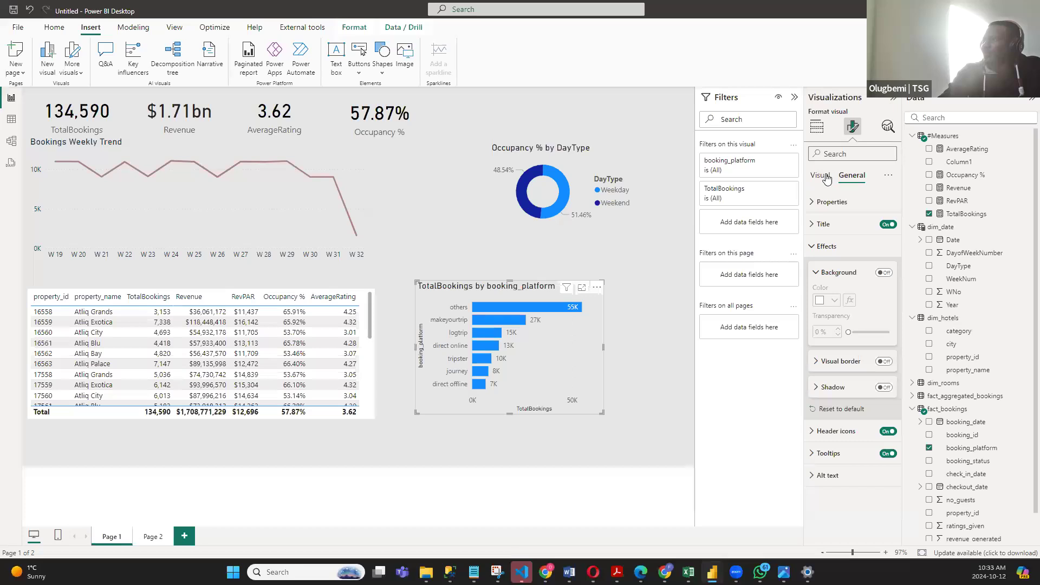
- Change the bar chart's title text to "Bookings by Platform"
left_click(820, 224)
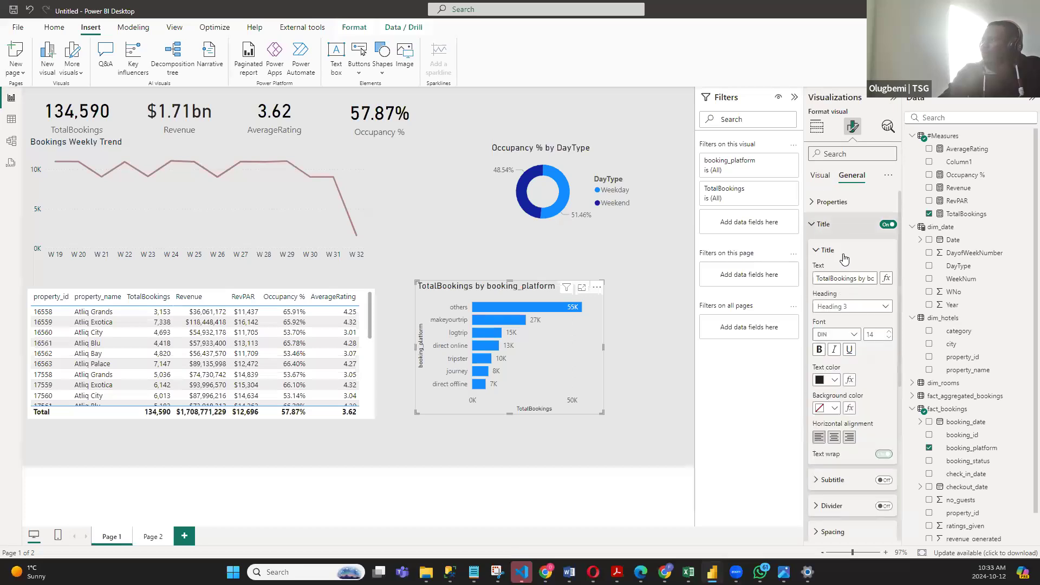
left_click(867, 278)
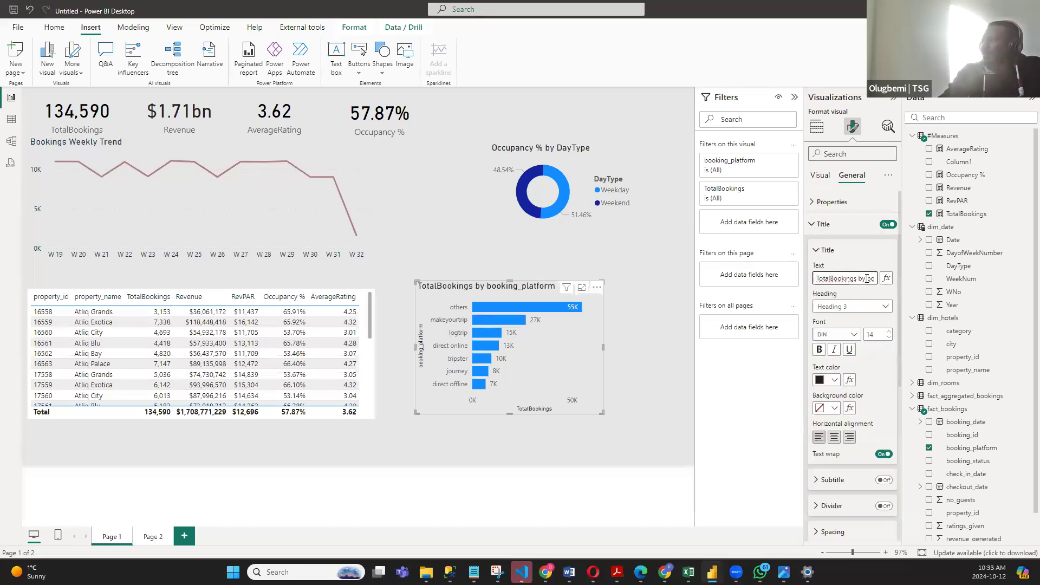
key("ctrl+a")
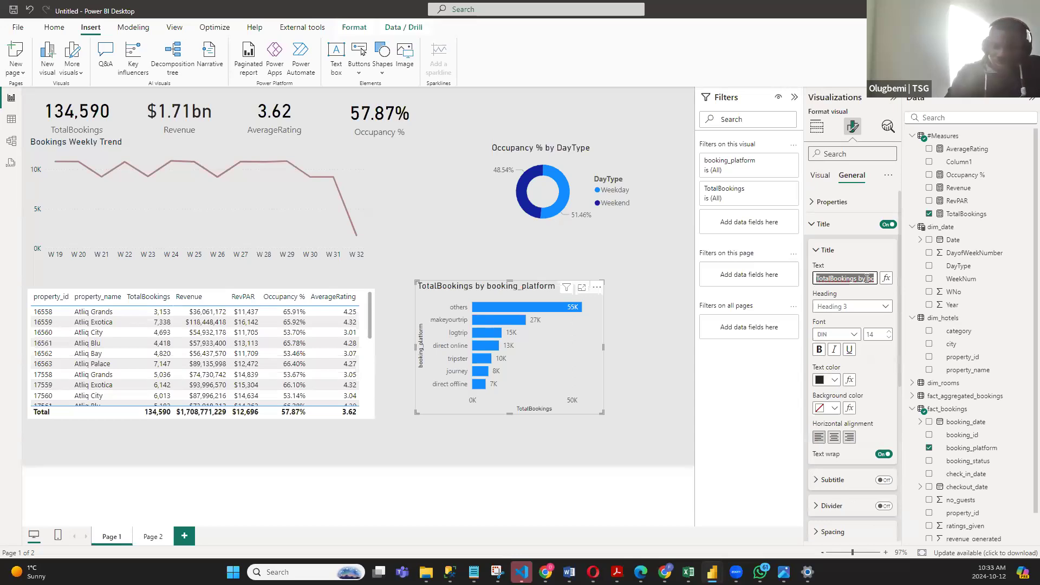
type("Booking")
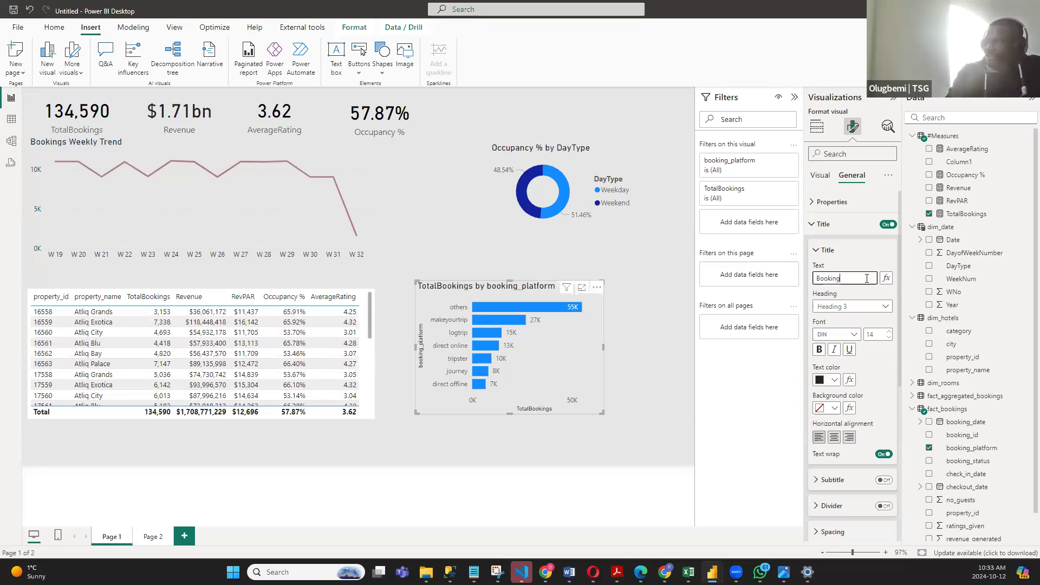
type("s by Platform")
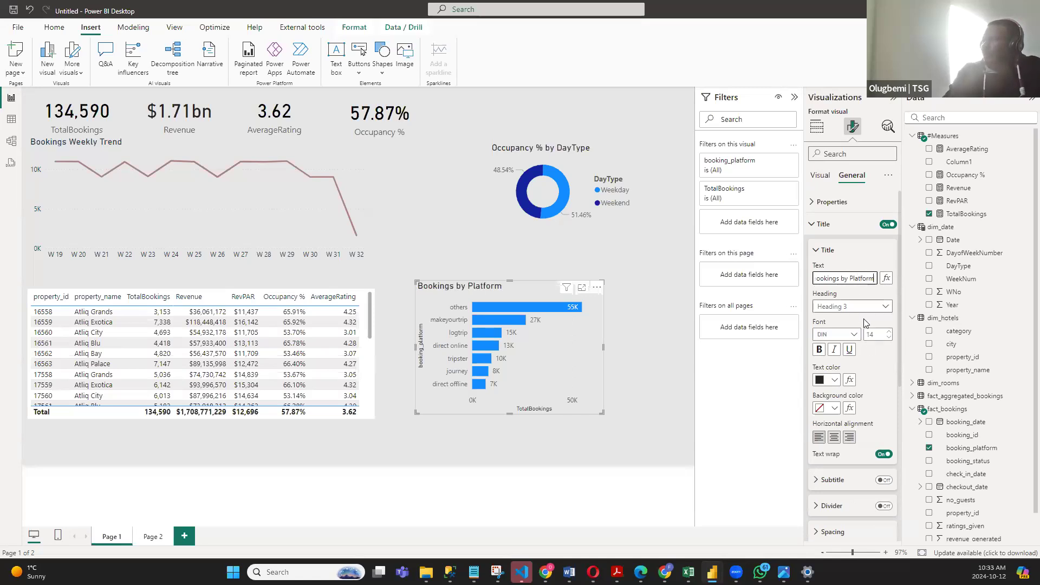
left_click(864, 319)
- Set the bar chart's title text color to dark navy
left_click(838, 382)
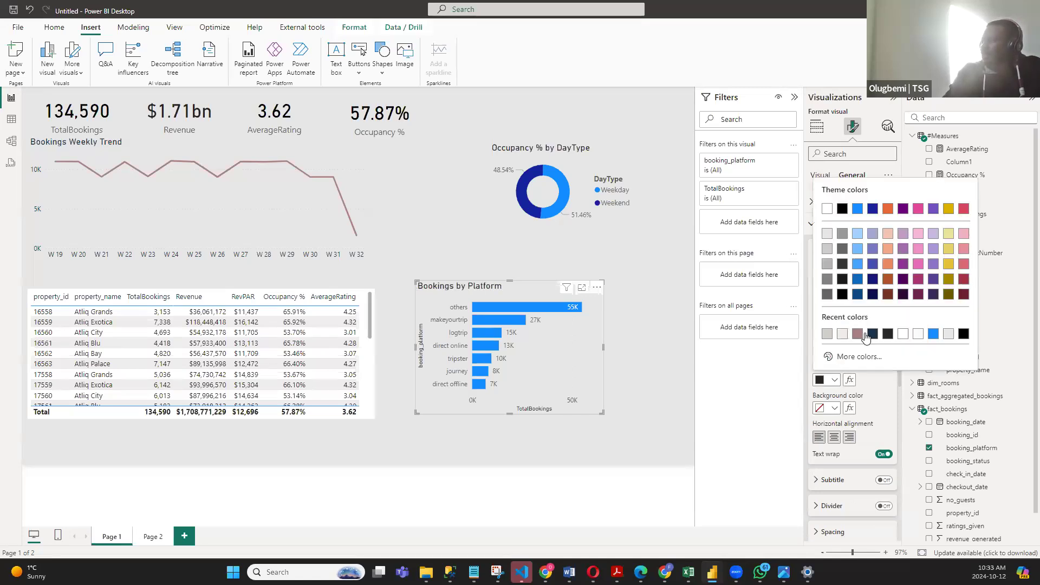
left_click(875, 334)
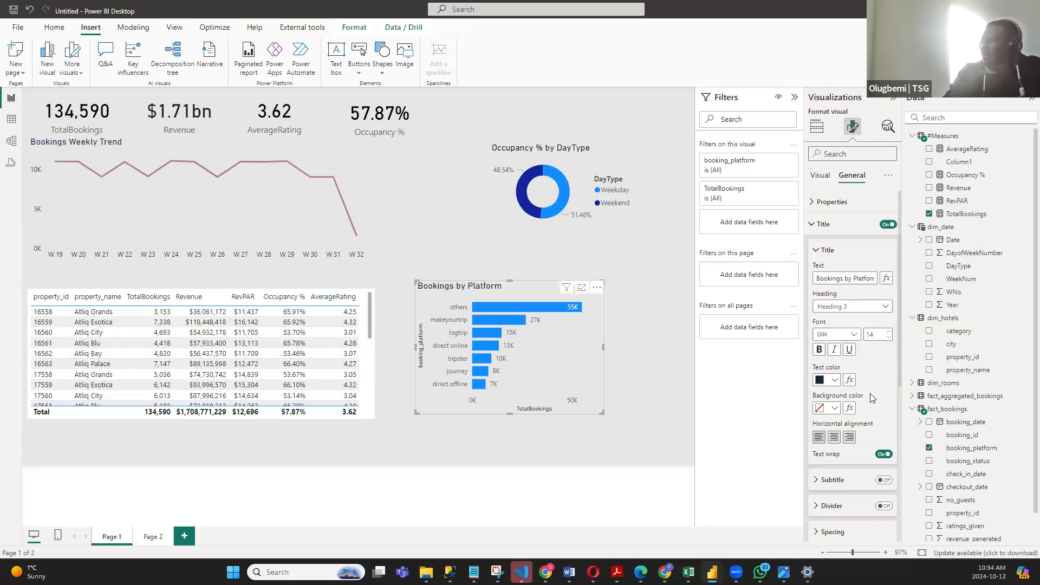
left_click(815, 223)
- Turn off the Y-axis title of the Bookings by Platform bar chart
left_click(820, 175)
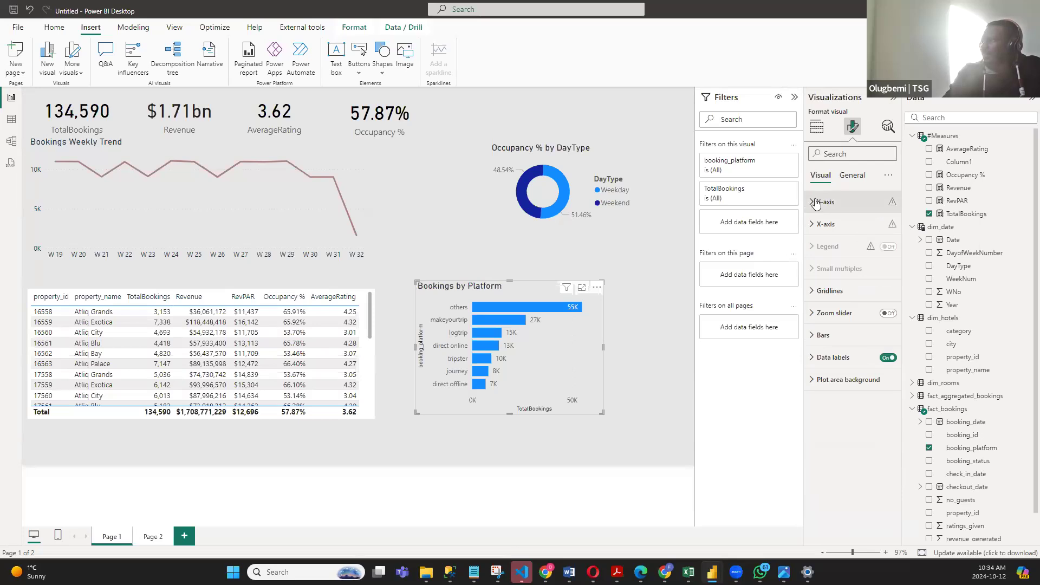
left_click(839, 203)
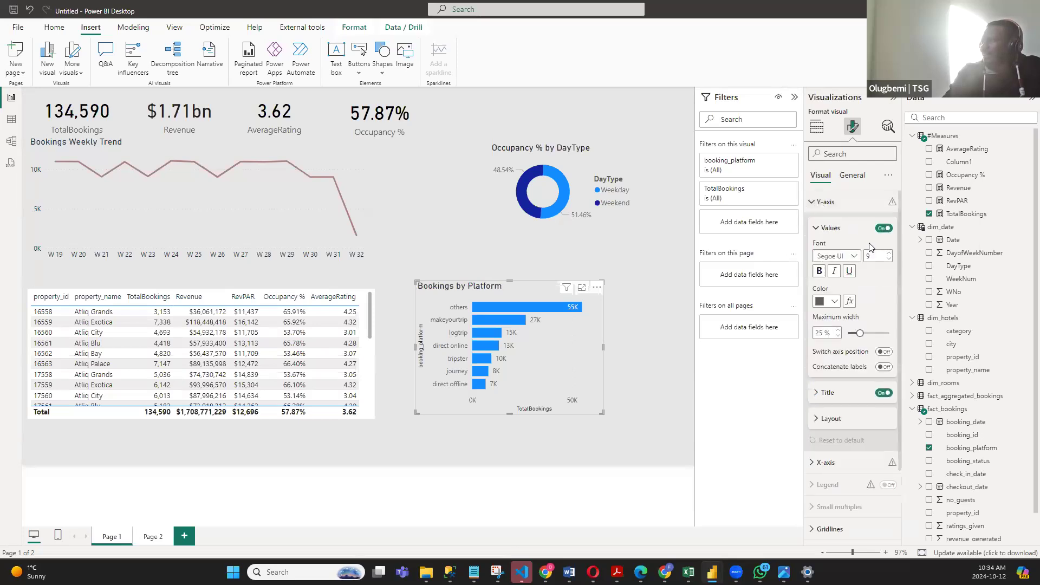
left_click(883, 393)
left_click(815, 202)
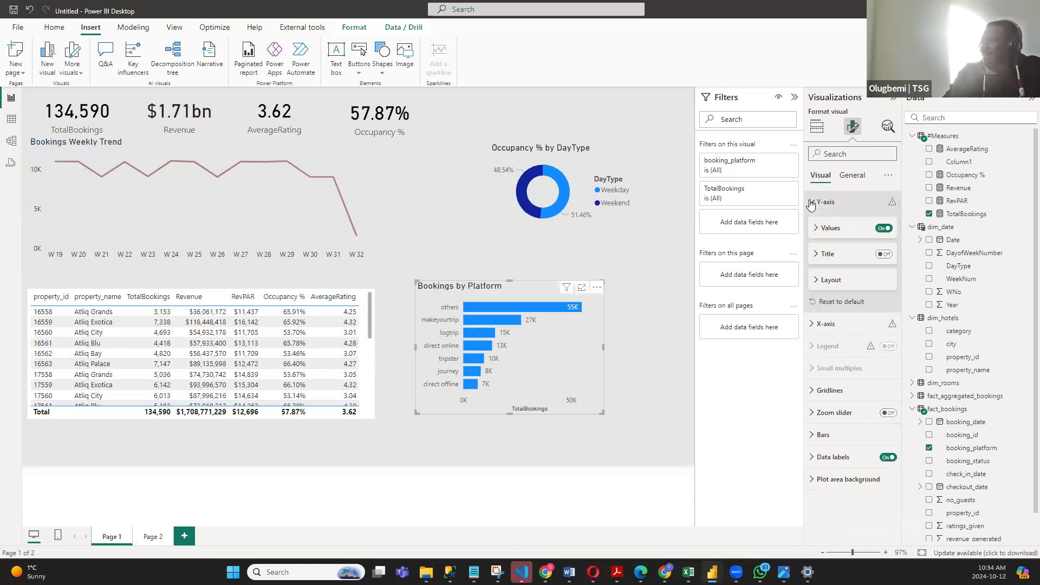
- Turn off the X-axis title of the Bookings by Platform chart and set its X-axis values color to dark navy
left_click(836, 224)
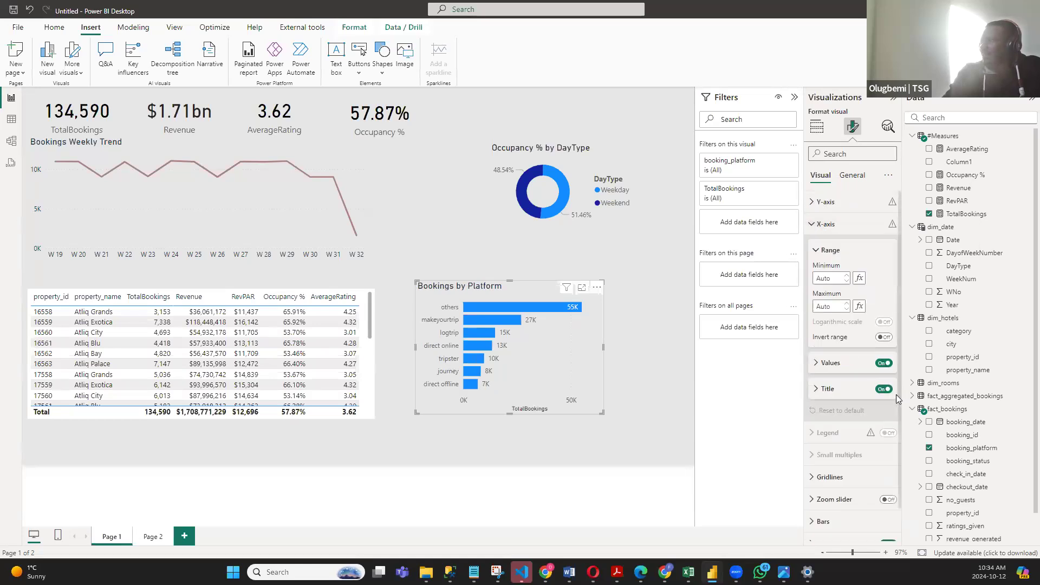
left_click(883, 390)
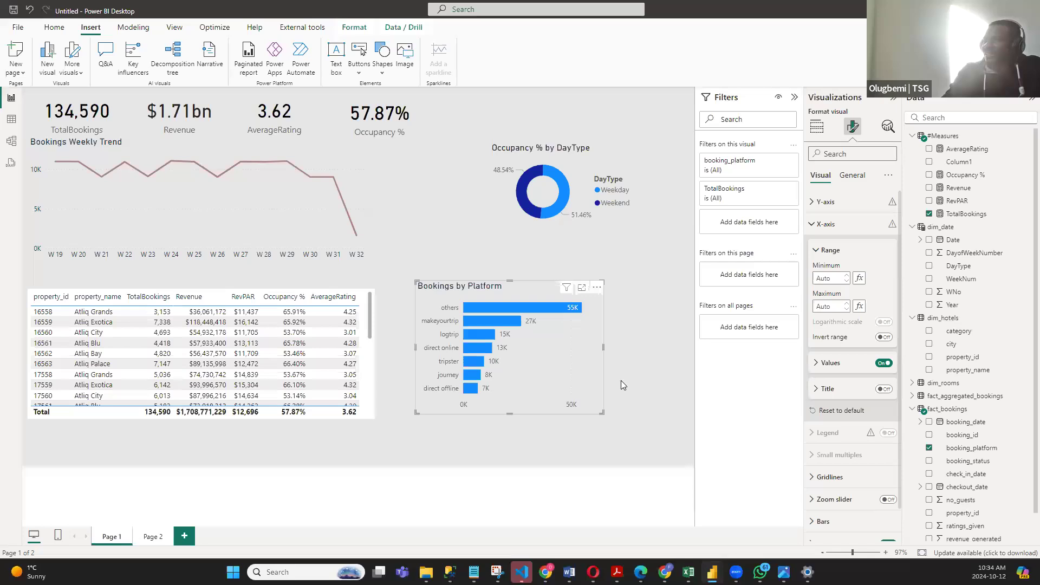
left_click(827, 364)
left_click(834, 435)
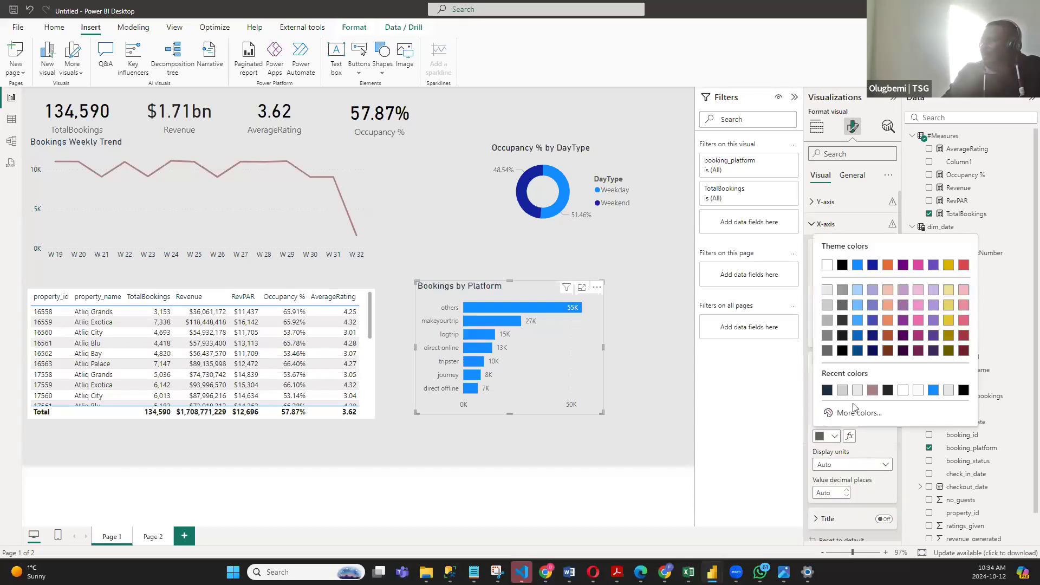
left_click(827, 390)
- Set the Y-axis values color of the Bookings by Platform chart to dark navy
left_click(810, 203)
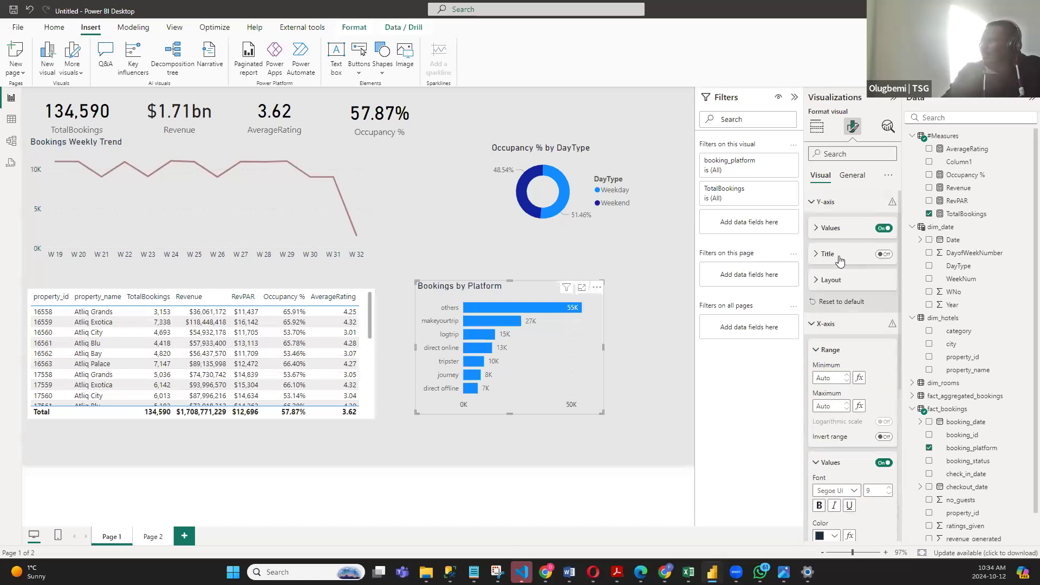
left_click(827, 232)
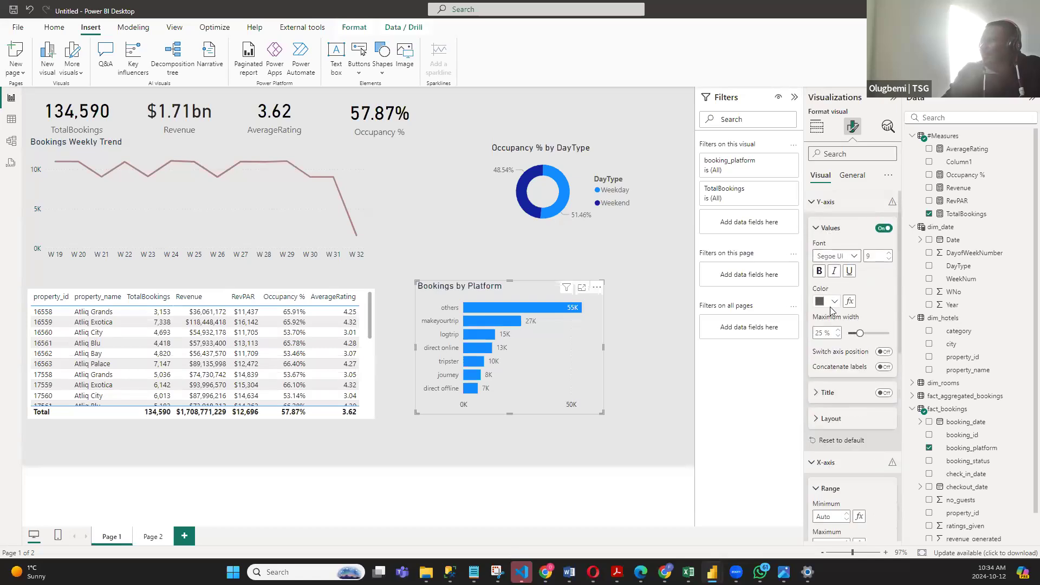
left_click(834, 302)
left_click(827, 465)
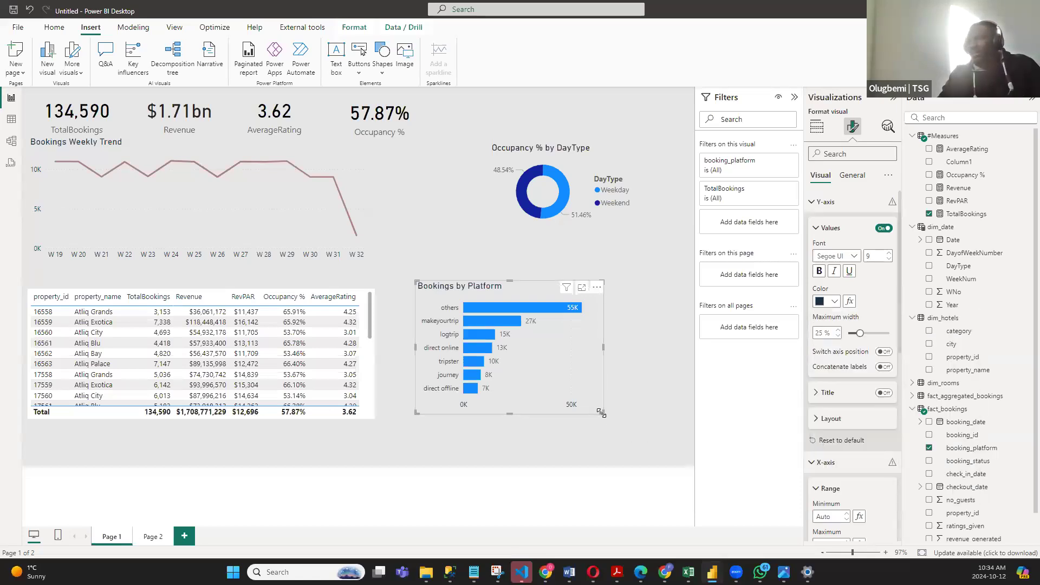
- Shrink the Bookings by Platform chart, copy it to Page 2 and fit it into the white panel below the Occupancy % by DayType donut
left_click_drag(604, 414, 585, 396)
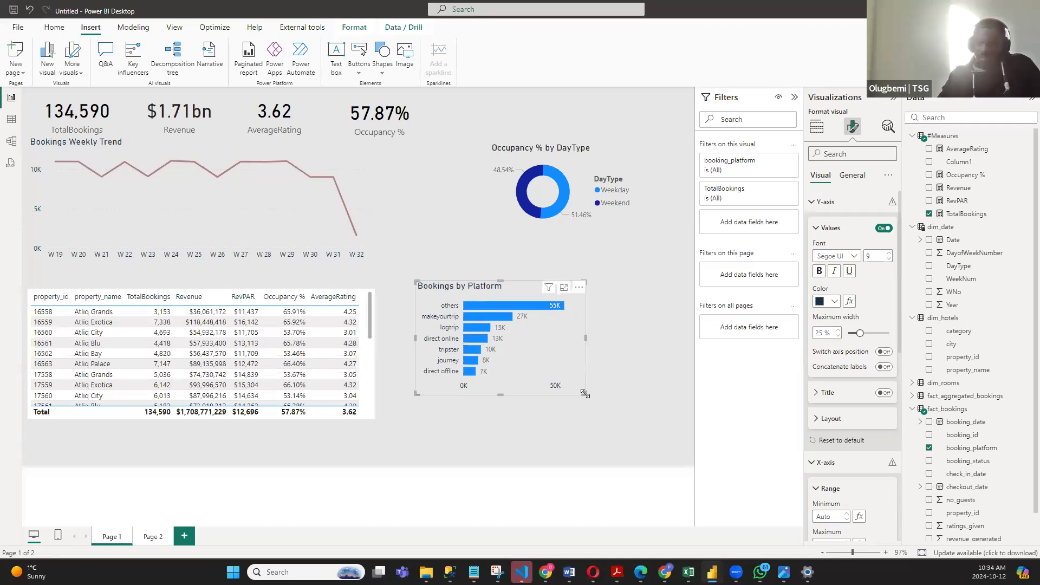
left_click(161, 541)
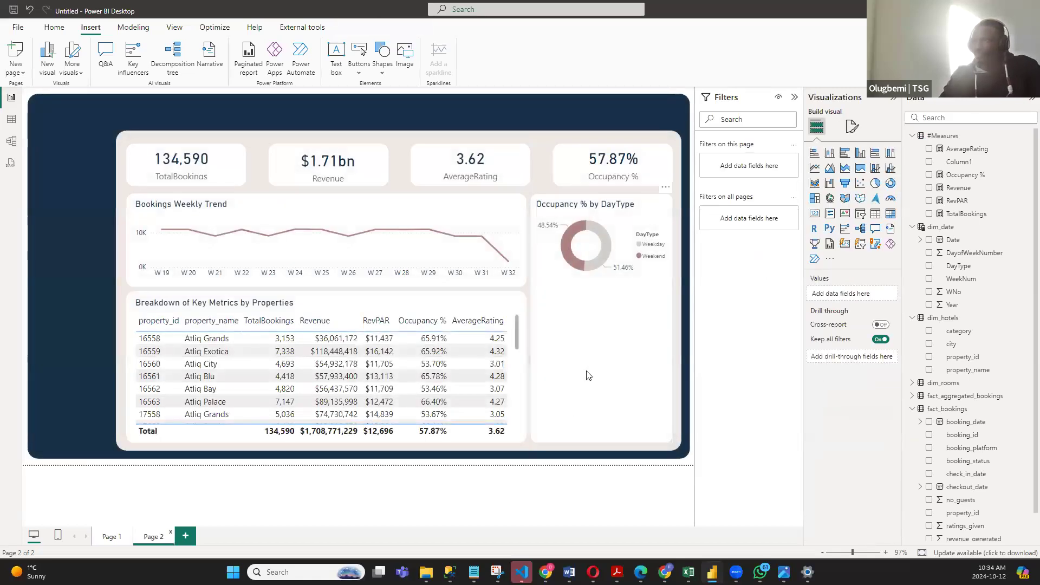
left_click_drag(577, 383, 657, 430)
left_click_drag(621, 364, 630, 366)
left_click_drag(603, 313, 601, 294)
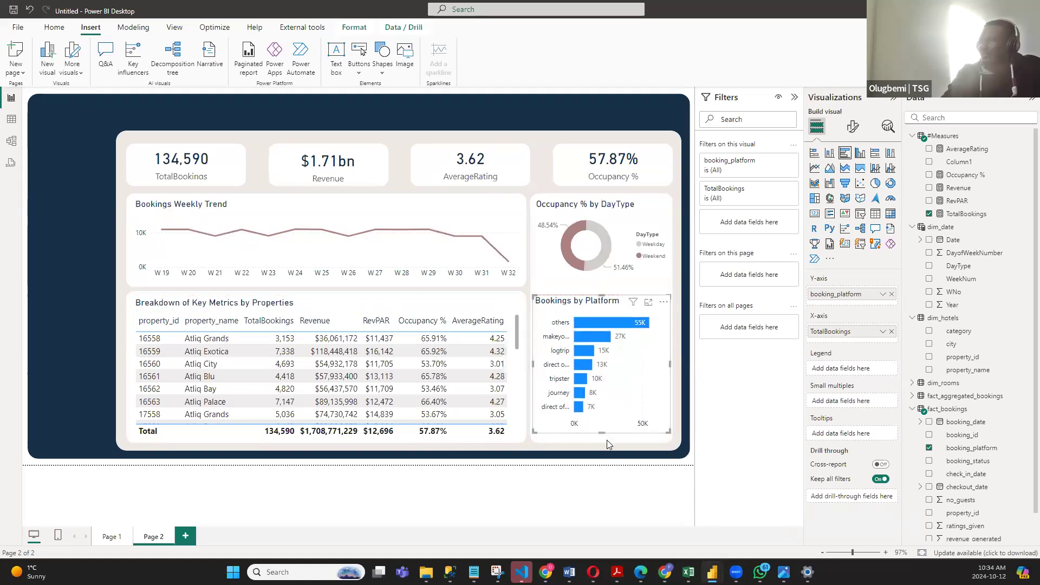
left_click_drag(608, 444, 606, 440)
- Try font size 8 for the Page 2 bar chart's Y-axis values and return it to 9
left_click(852, 126)
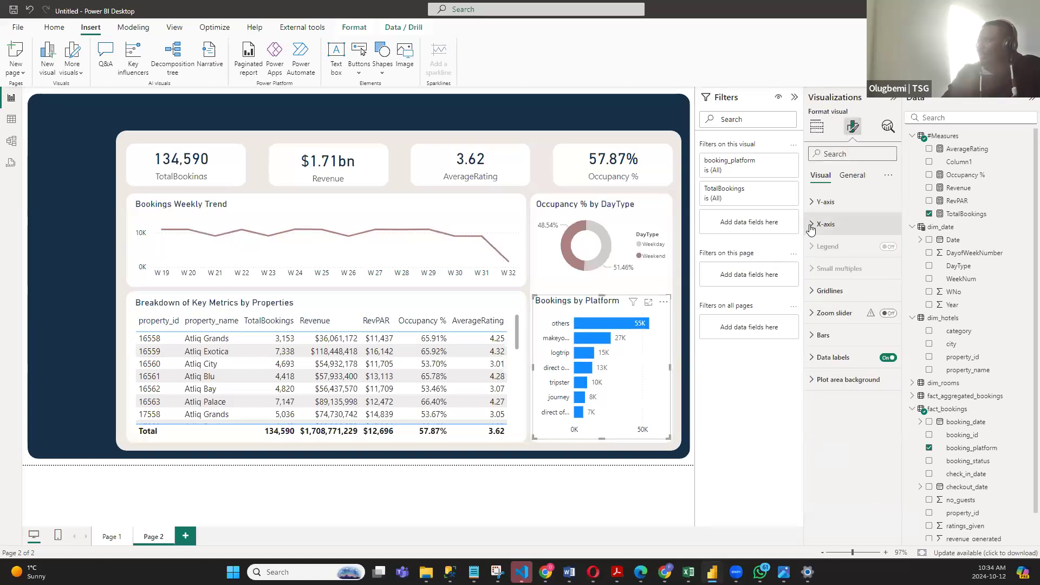
left_click(813, 203)
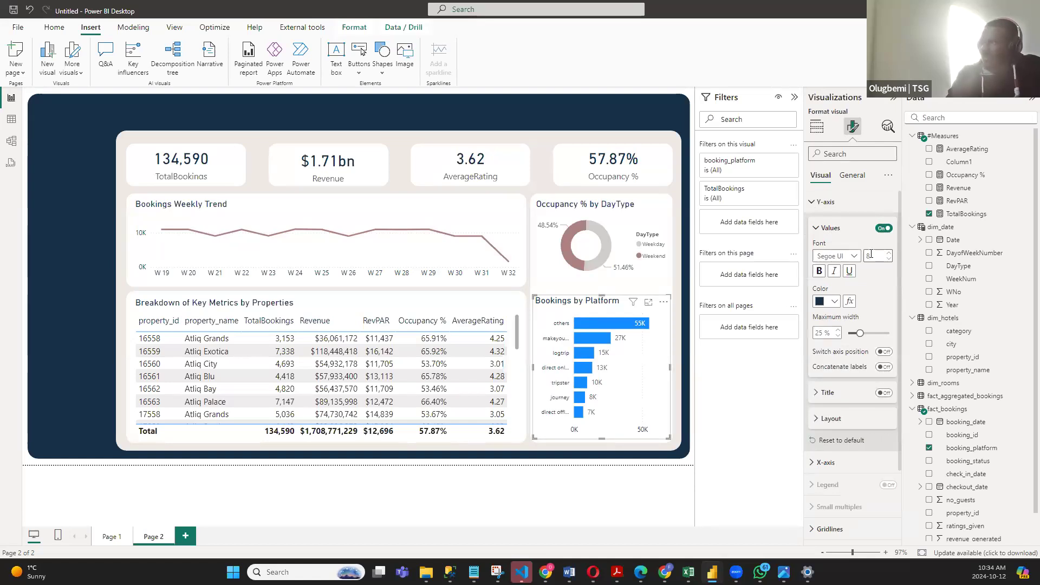
left_click_drag(871, 254, 851, 264)
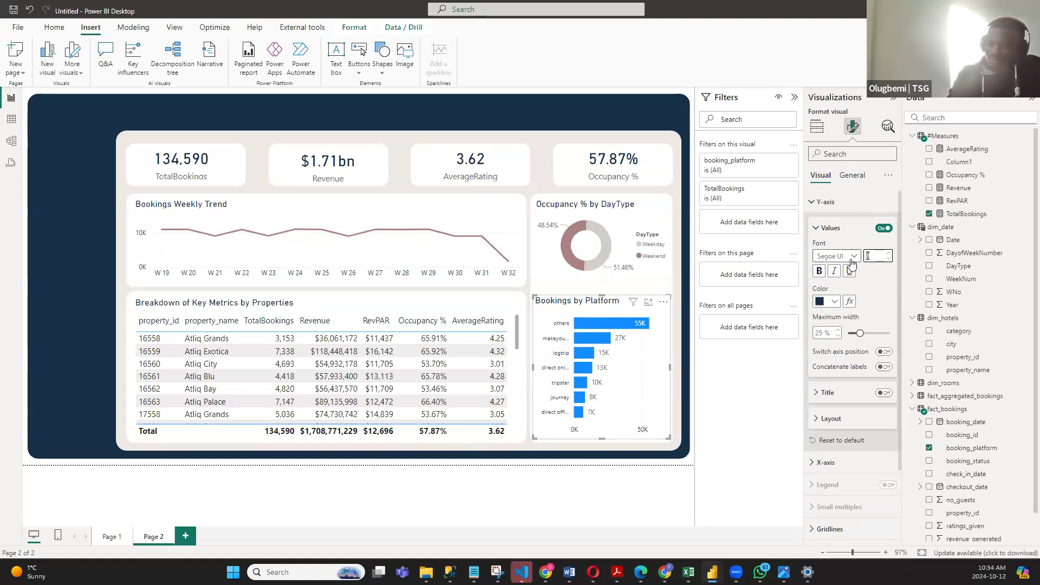
type("9")
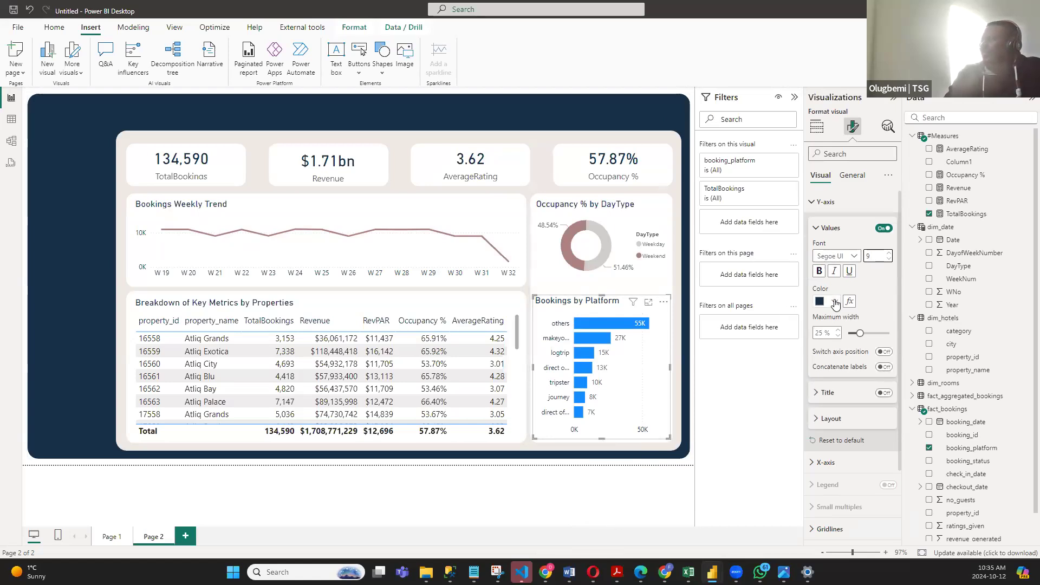
left_click(811, 202)
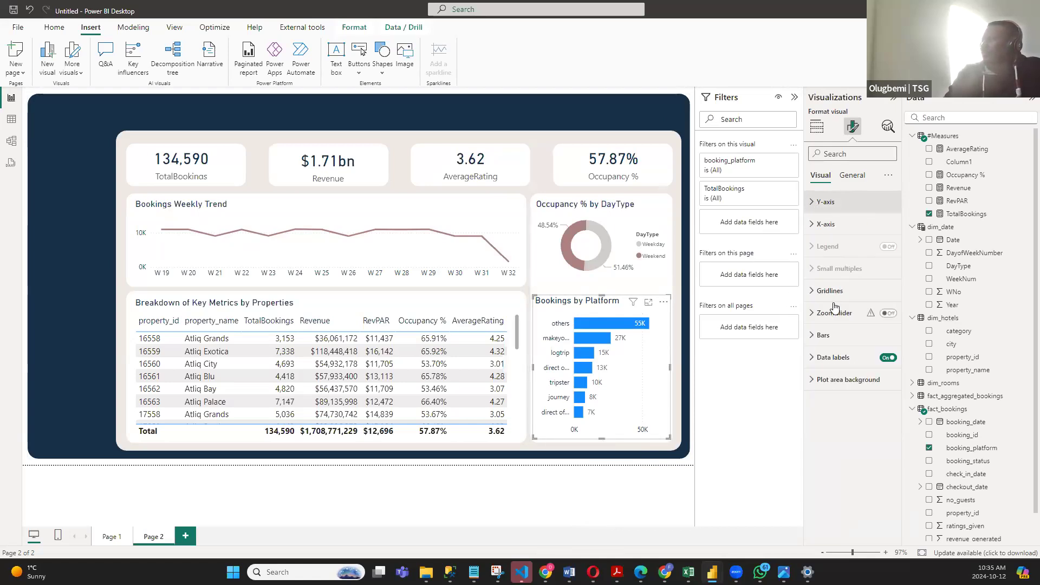
- Try dark navy as the bar color of the Bookings by Platform chart on Page 2
left_click(815, 335)
left_click(833, 444)
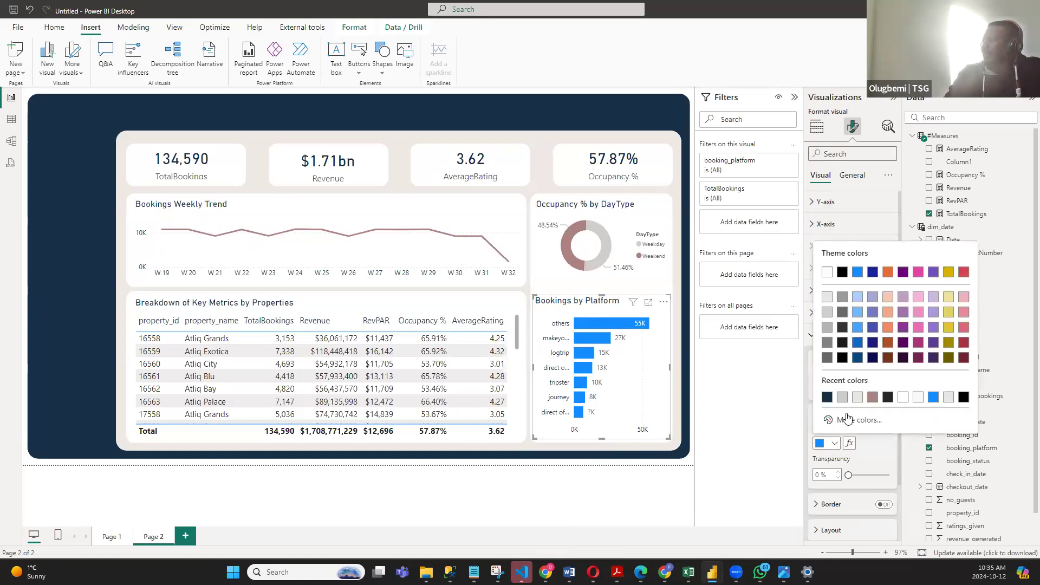
left_click(826, 398)
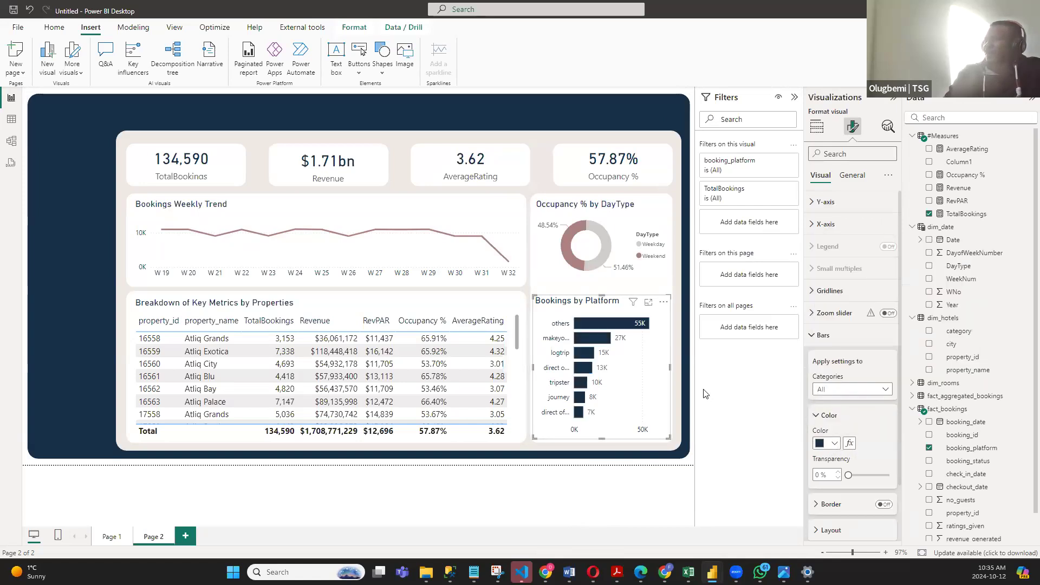
left_click(689, 382)
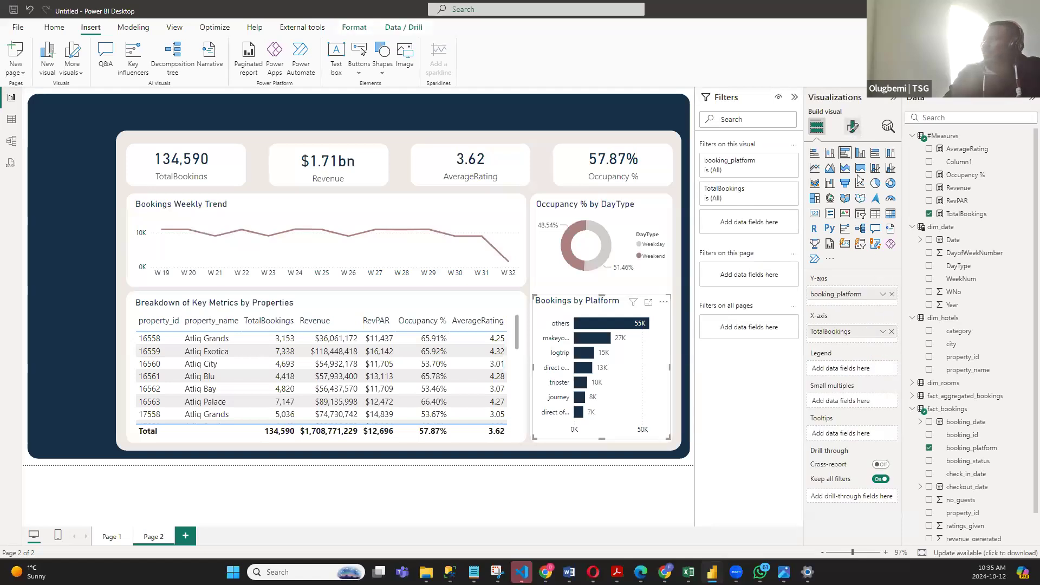
- Set the bar color of the Bookings by Platform chart to the dusty rose used in the line and donut charts
left_click(853, 126)
left_click(821, 337)
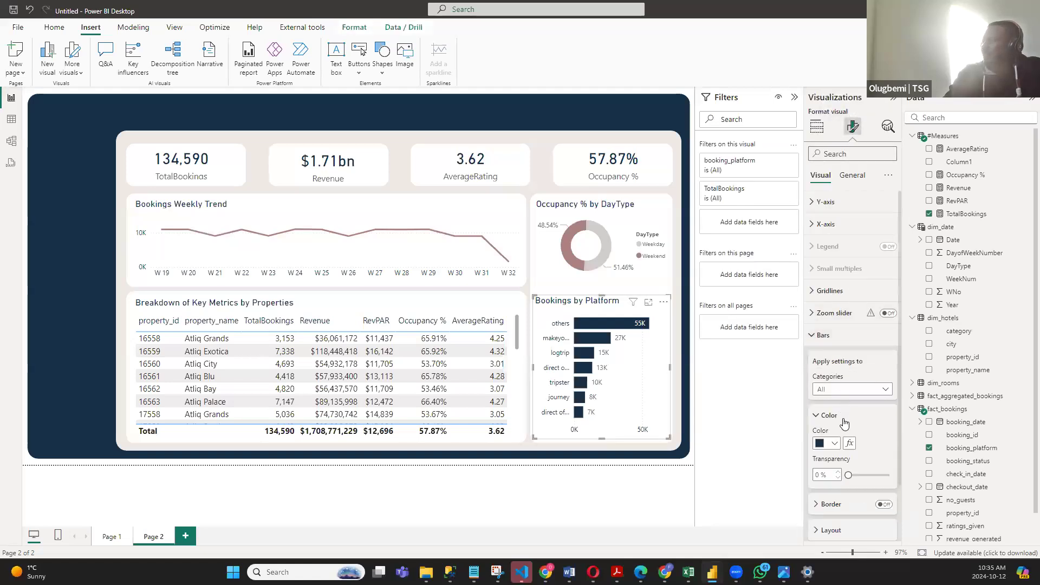
left_click(835, 445)
left_click(869, 402)
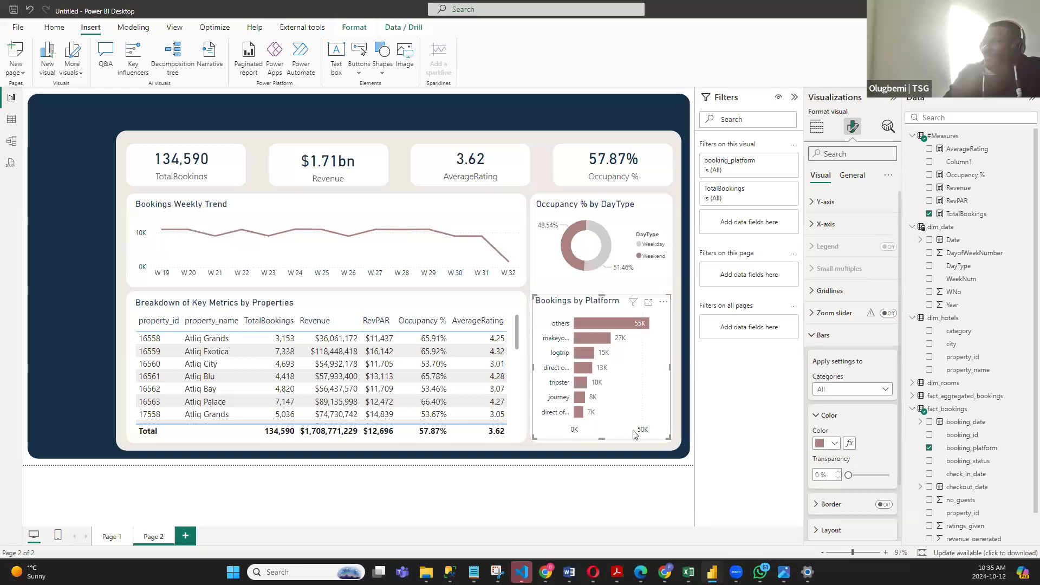
- Turn off the X-axis values of the Bookings by Platform chart and deselect it
left_click(813, 225)
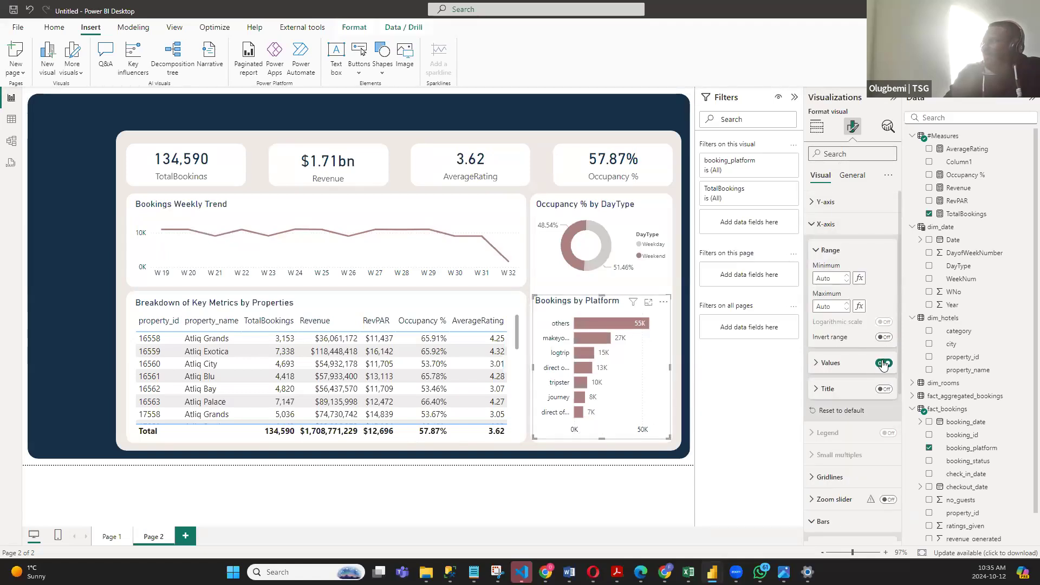
left_click(883, 364)
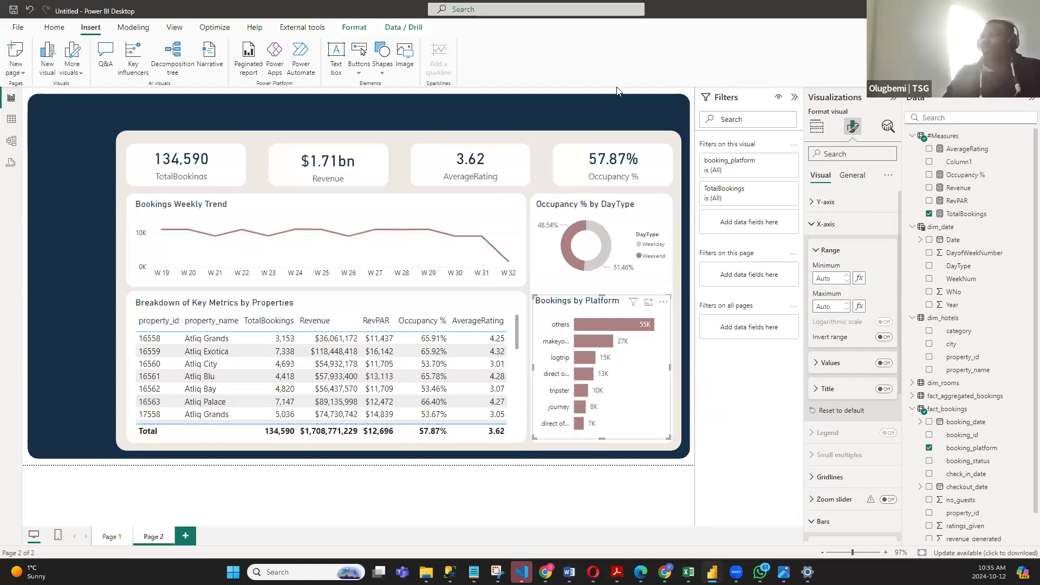
left_click(692, 412)
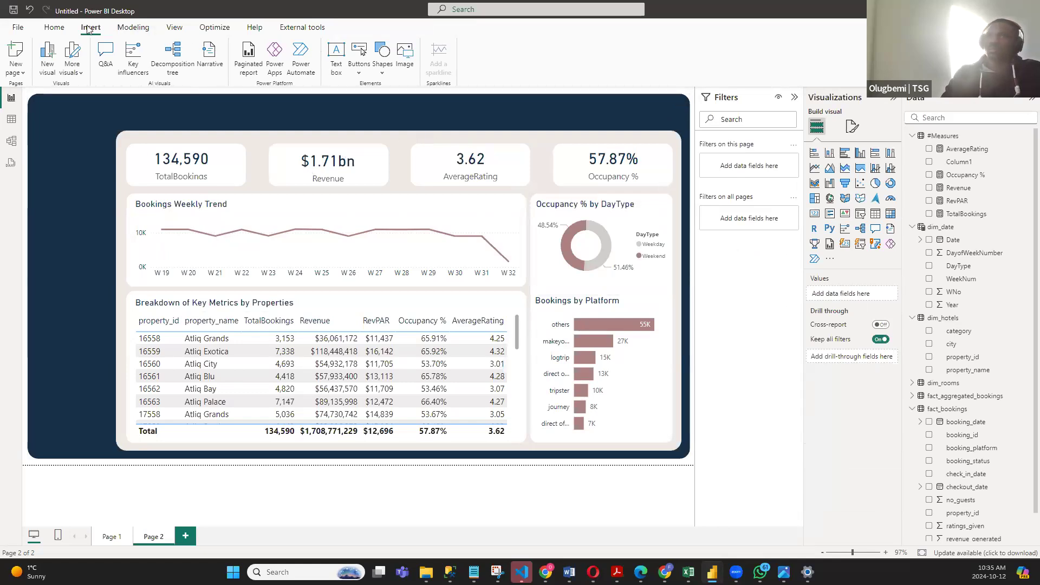
- Insert a new text box, reduce it to a thin strip and place it in the navy header band above the cards
left_click(230, 304)
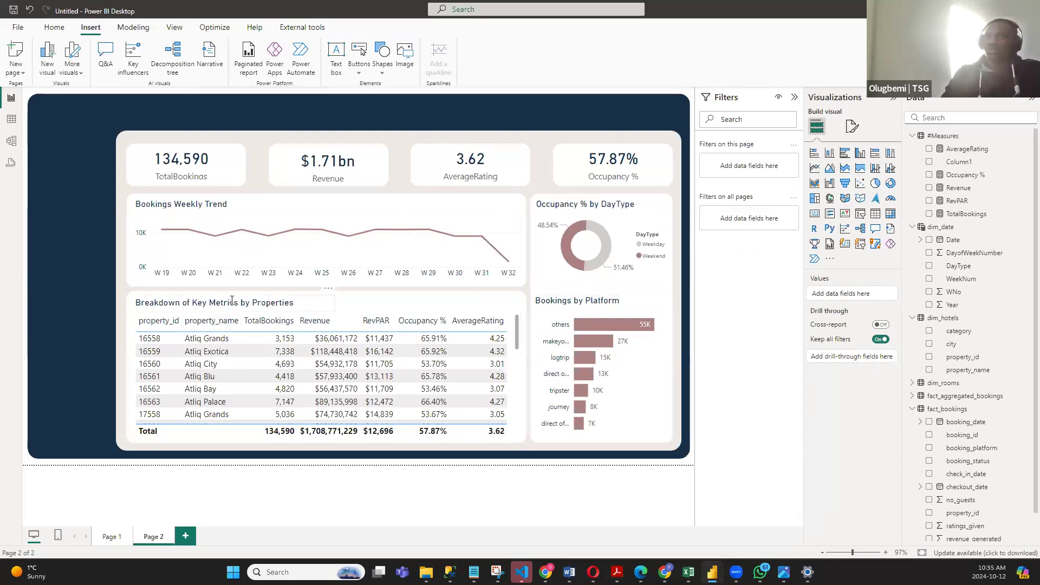
left_click(328, 288)
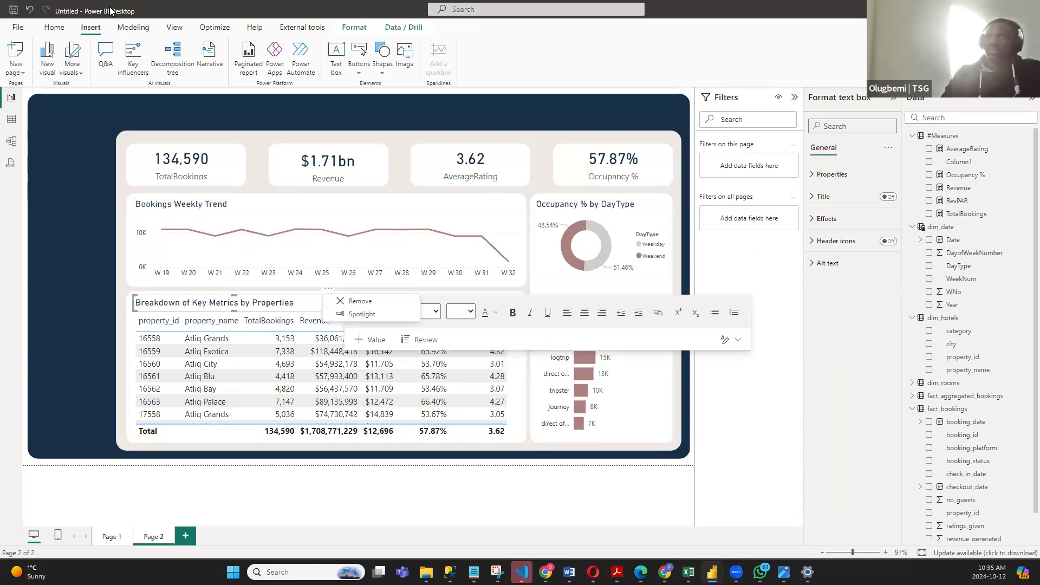
left_click(91, 31)
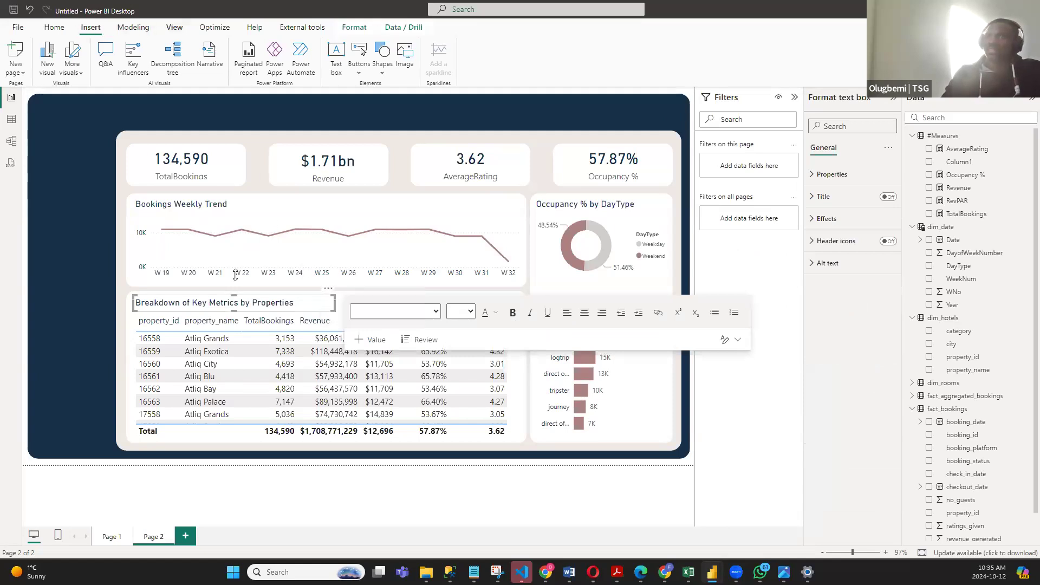
left_click(336, 54)
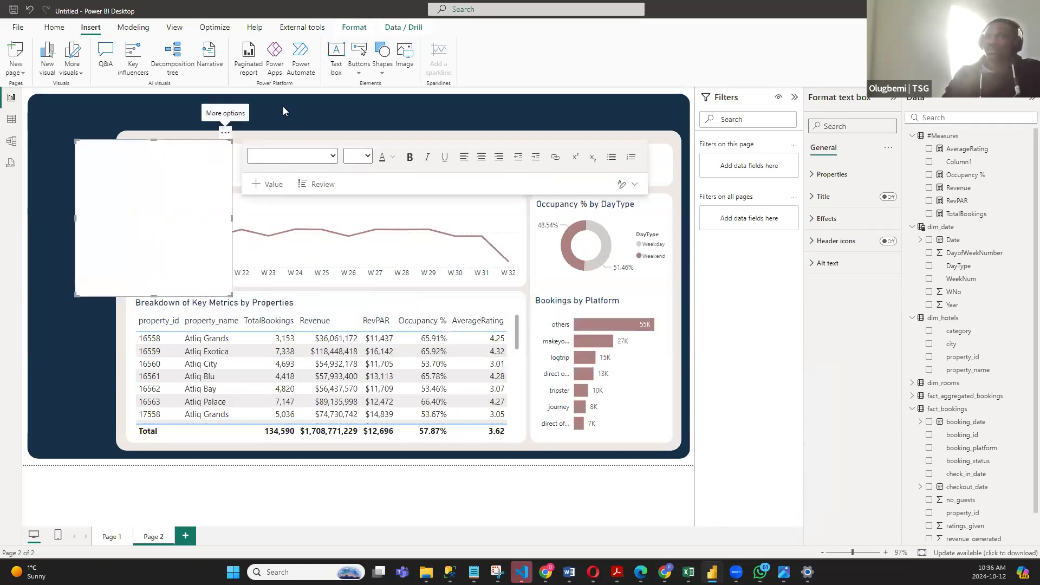
left_click_drag(227, 136, 289, 101)
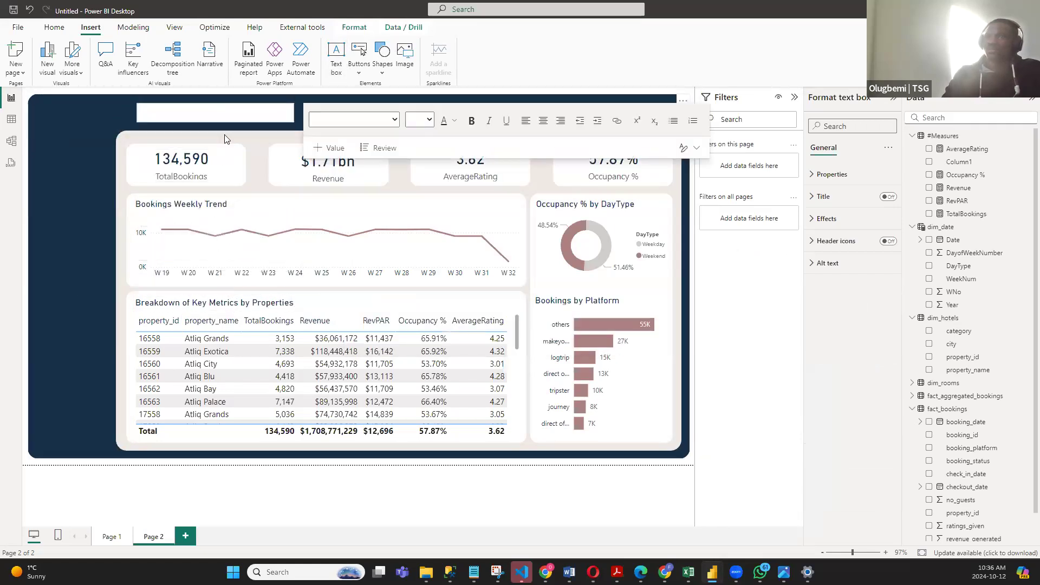
- Enter the title "QUARTER END PERFORMANCE SUMMARY" in the header text box
left_click(223, 114)
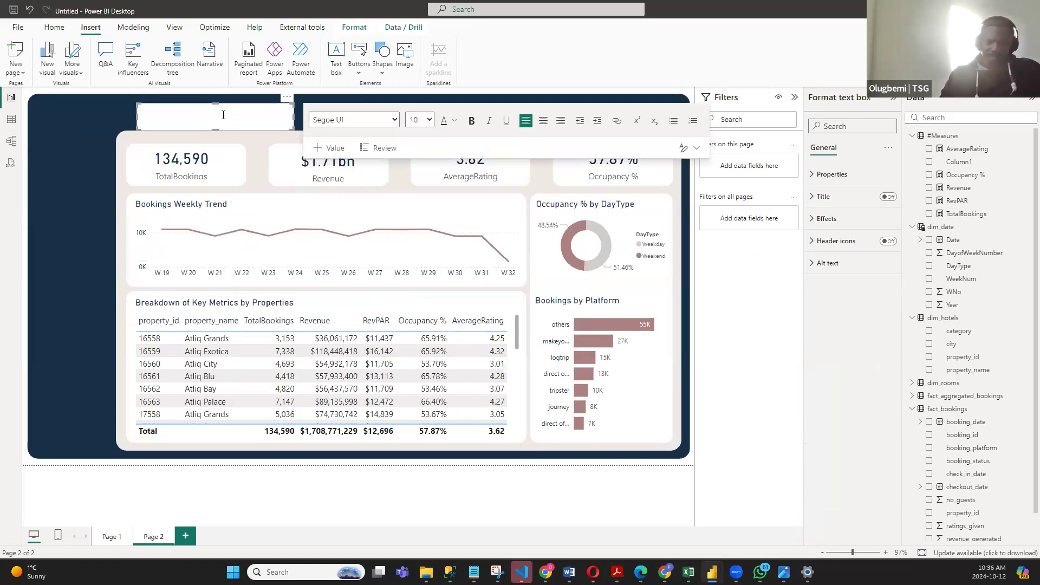
type("QUAR")
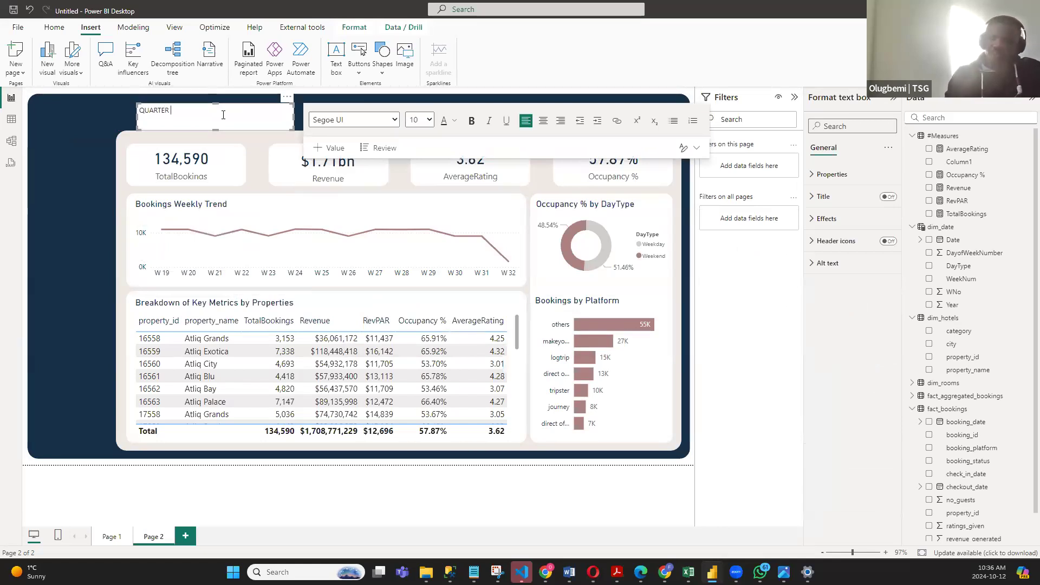
type("TER ")
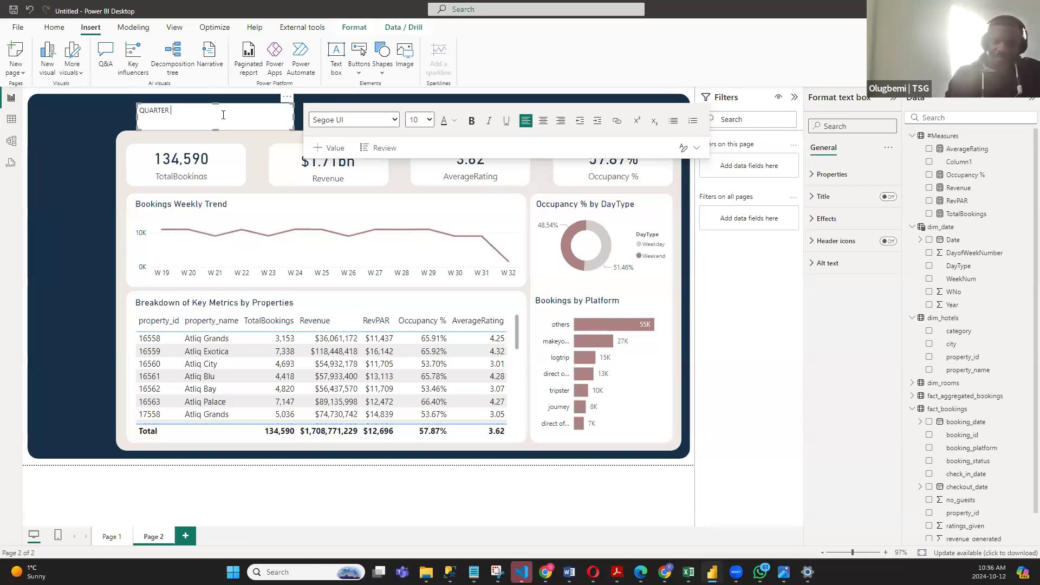
type("EN")
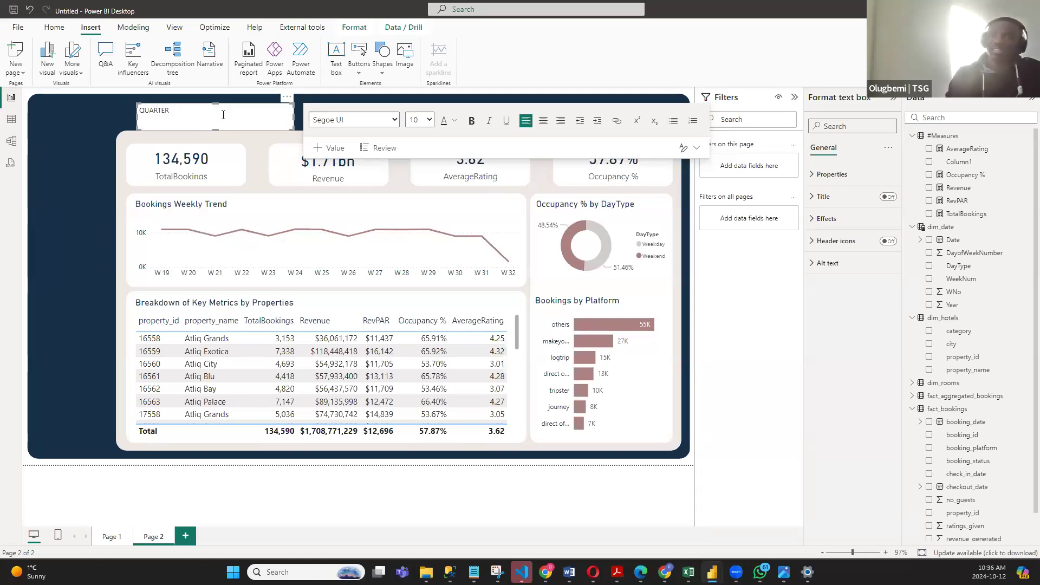
type("D PERFORM")
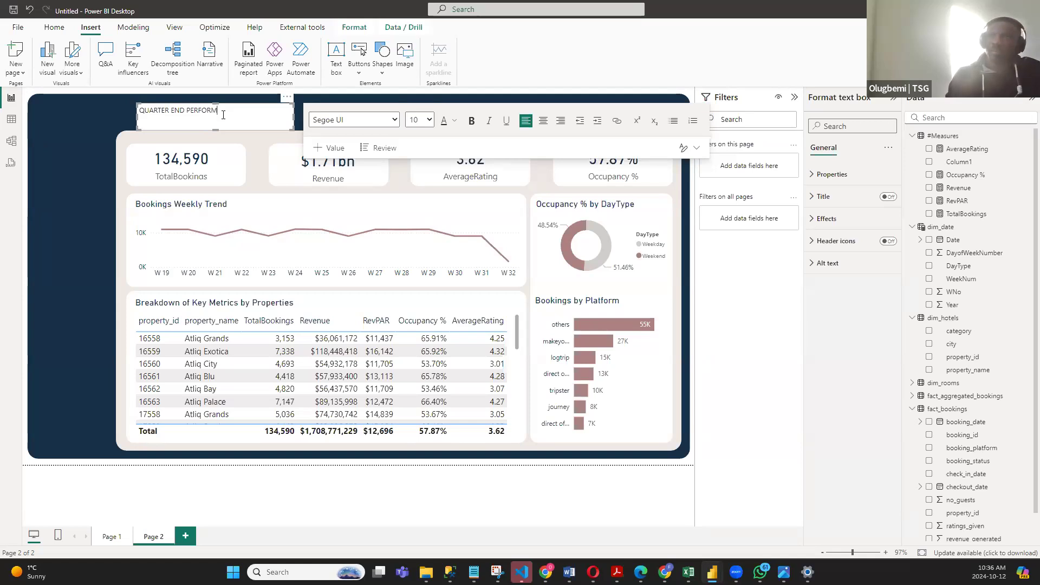
type("ANCE SUMMARY")
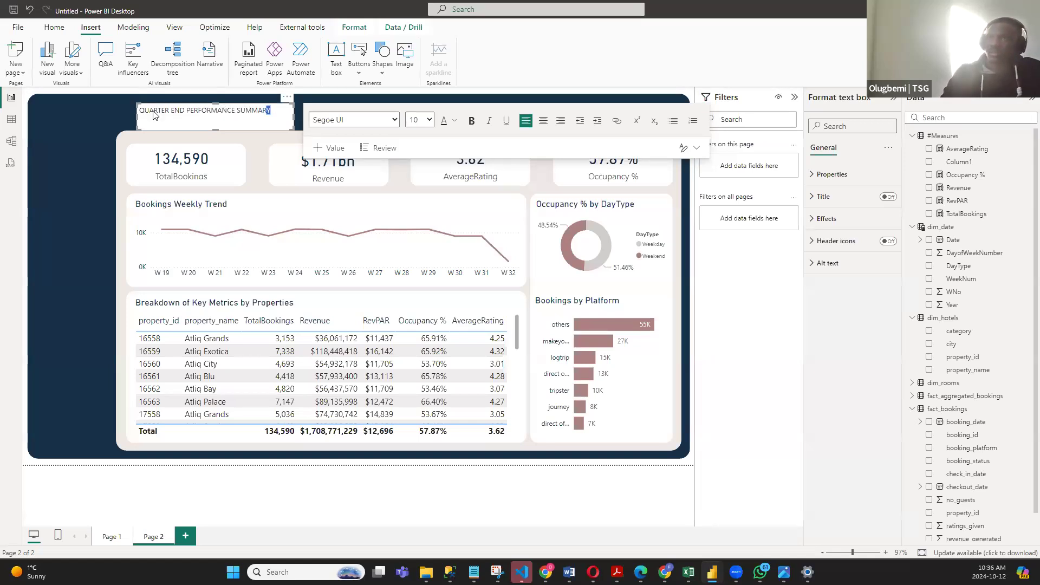
- Format the header title in DIN at size 20 and widen its text box so the title fits on one line, starting at the cards panel's left edge
left_click_drag(271, 110, 135, 111)
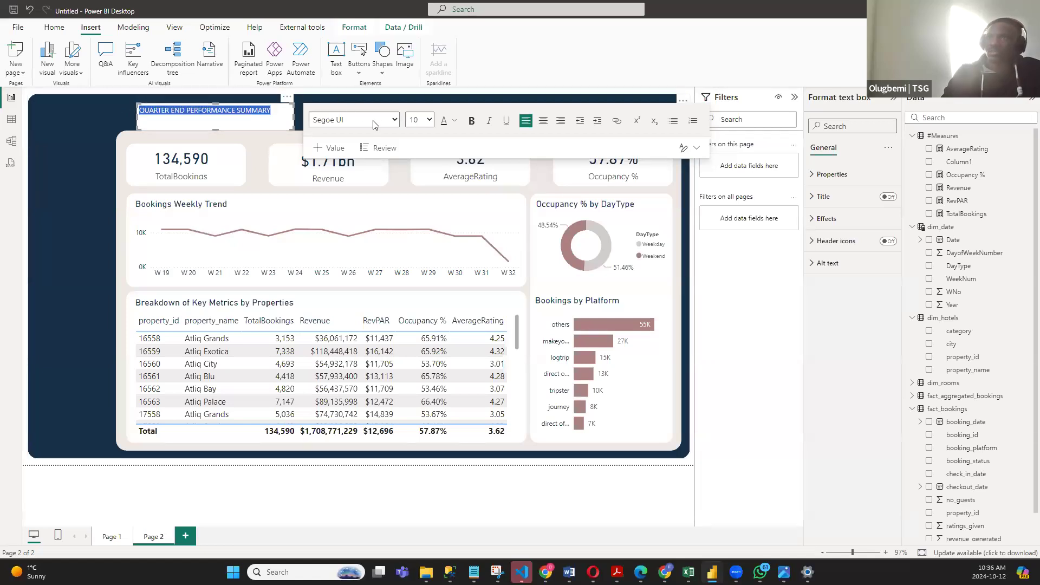
left_click(394, 120)
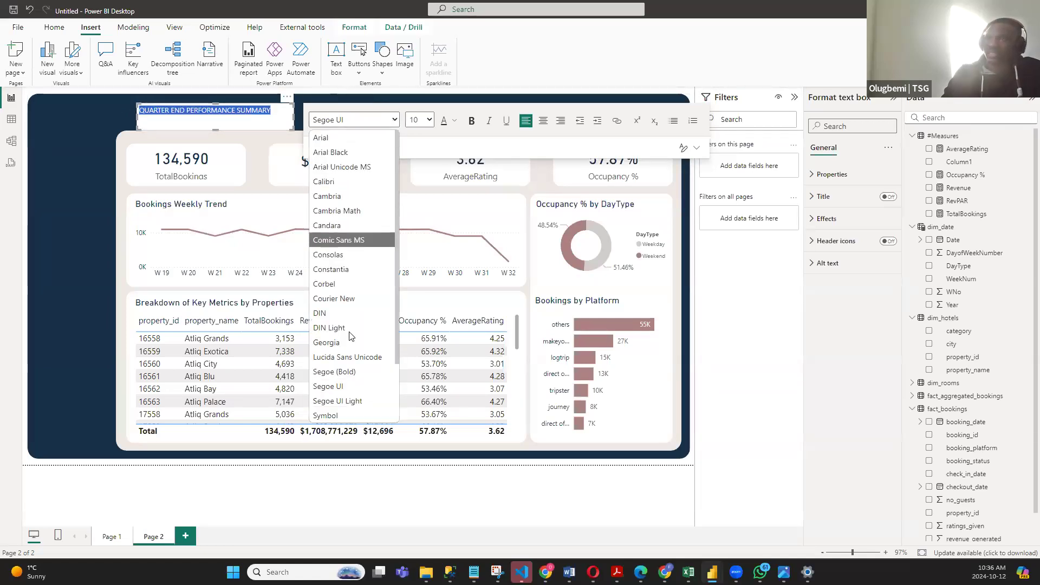
left_click(325, 313)
left_click(429, 120)
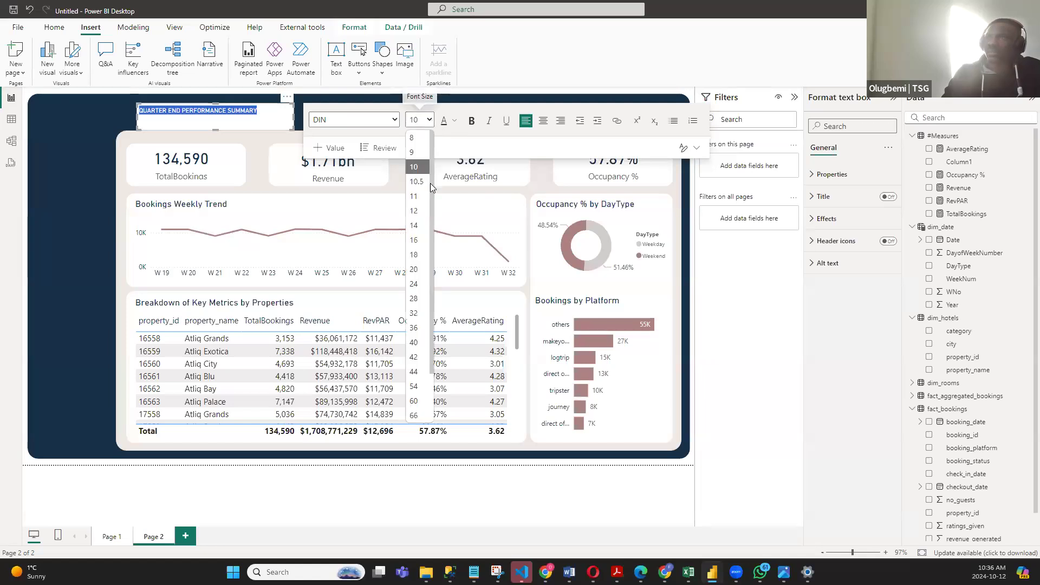
left_click(418, 270)
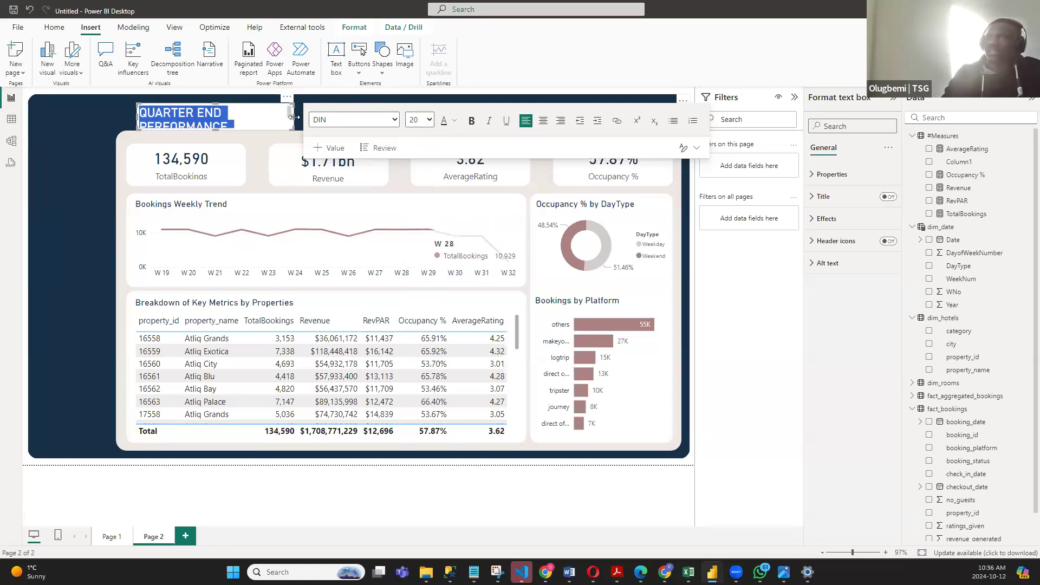
left_click_drag(293, 116, 406, 97)
left_click(372, 112)
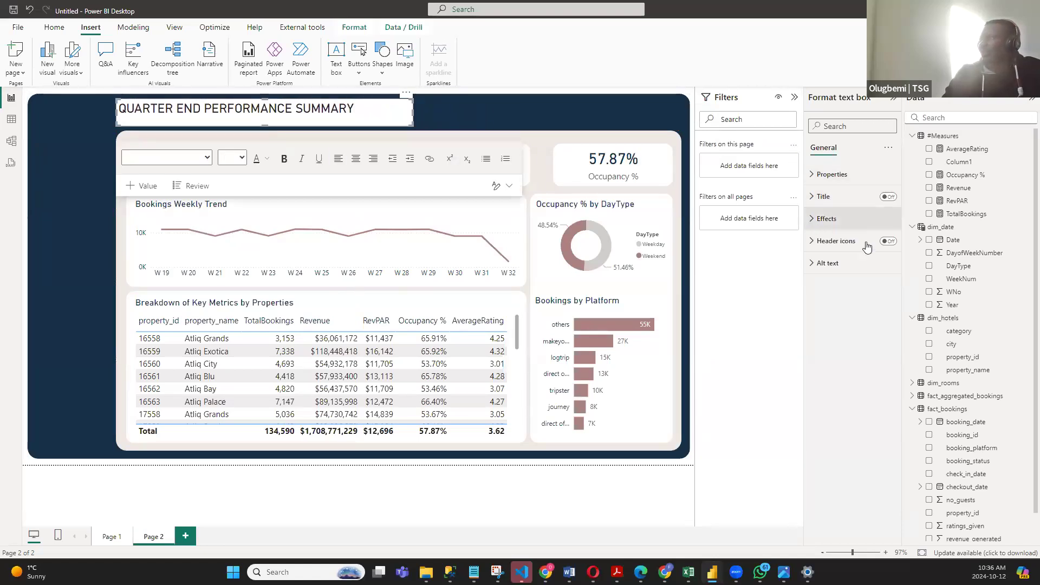
- Turn off the title text box's background and set the title's font color to white
left_click(852, 219)
left_click(884, 244)
left_click_drag(384, 110, 115, 112)
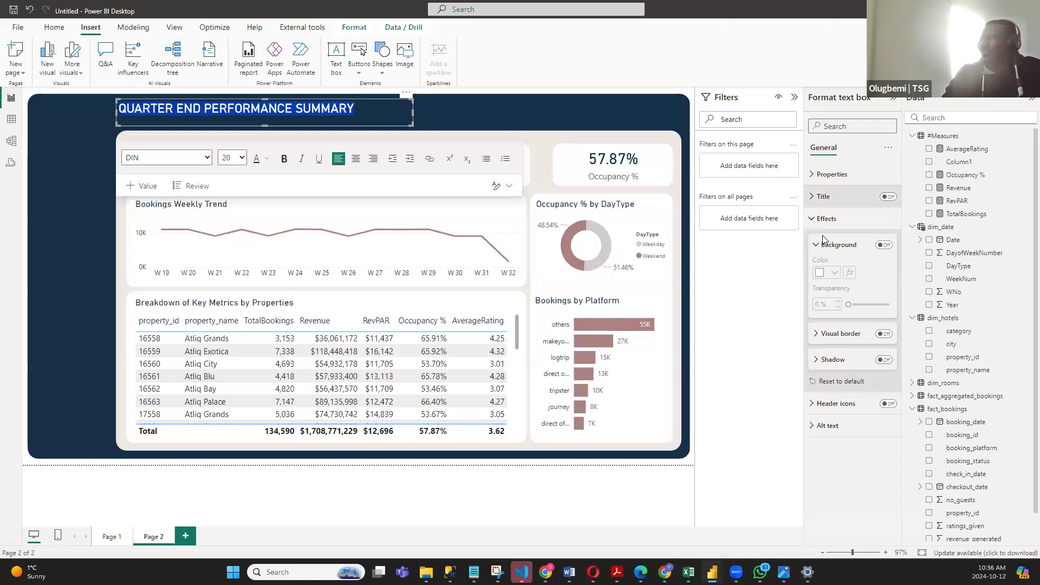
left_click(836, 275)
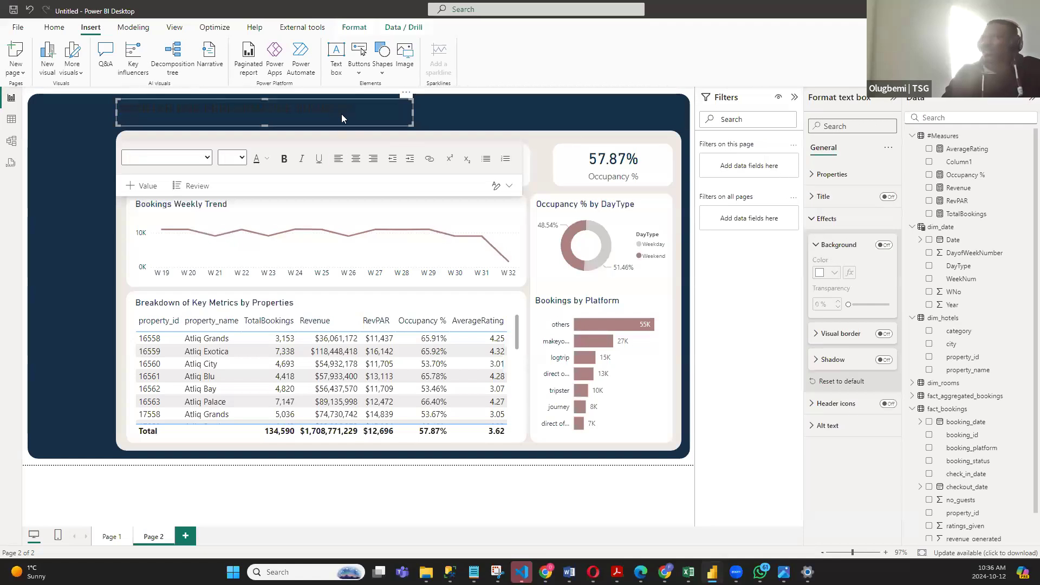
left_click(138, 108)
left_click_drag(138, 108, 119, 112)
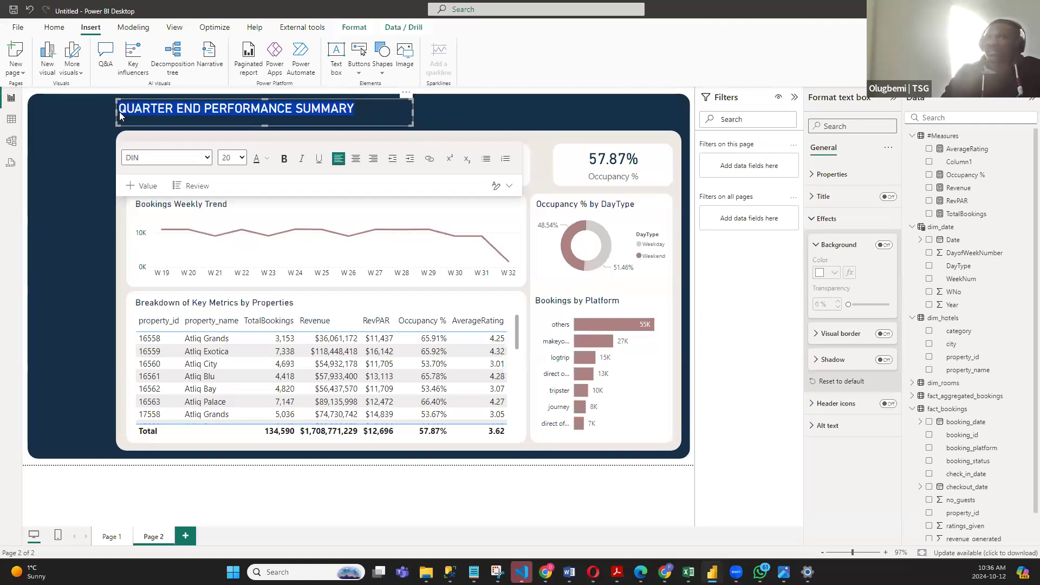
left_click(267, 159)
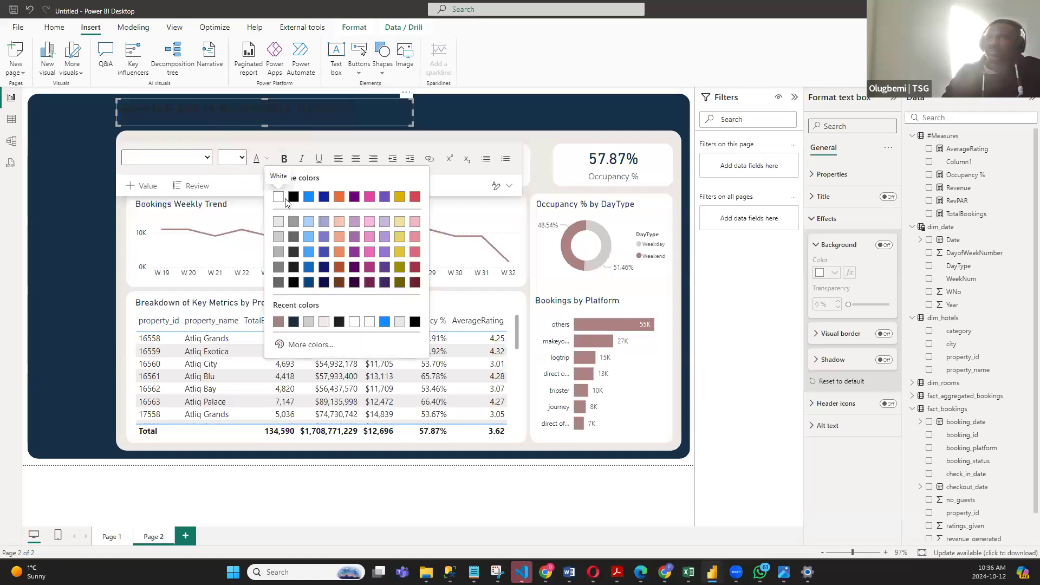
left_click(278, 198)
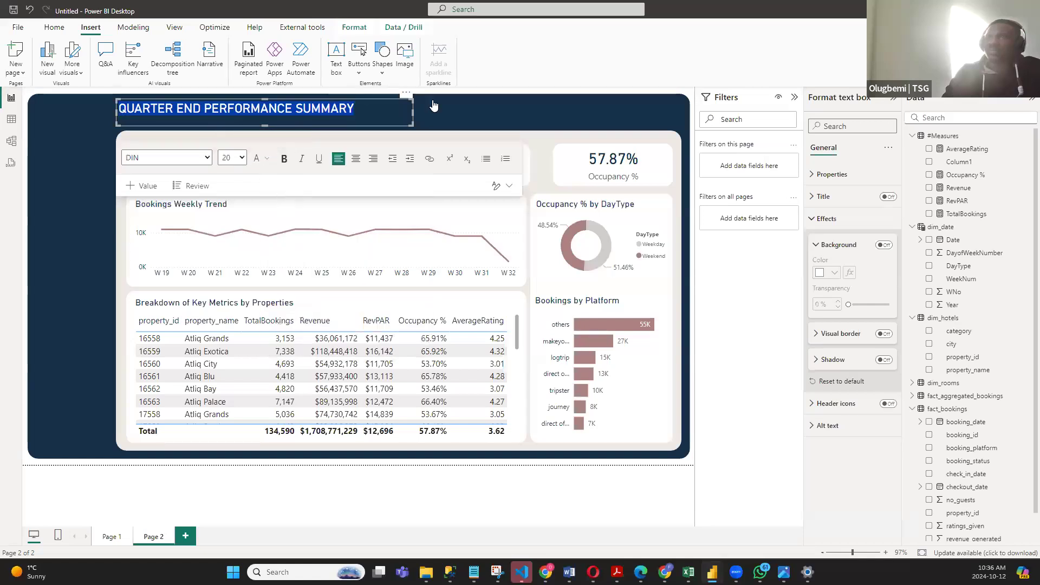
left_click(694, 282)
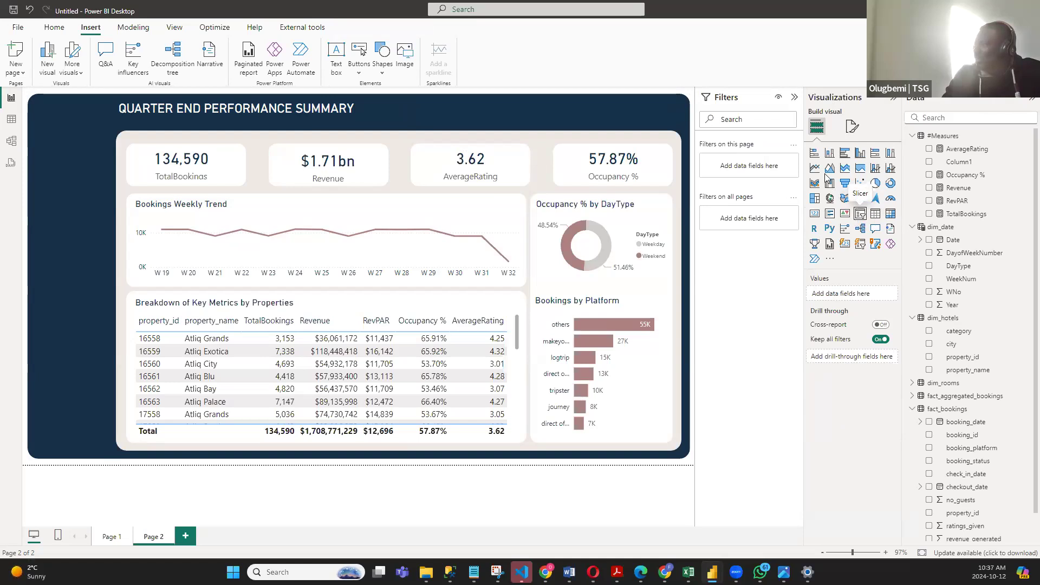
- Add a slicer for the Date field of dim_date and reduce its height to a short strip
left_click(861, 216)
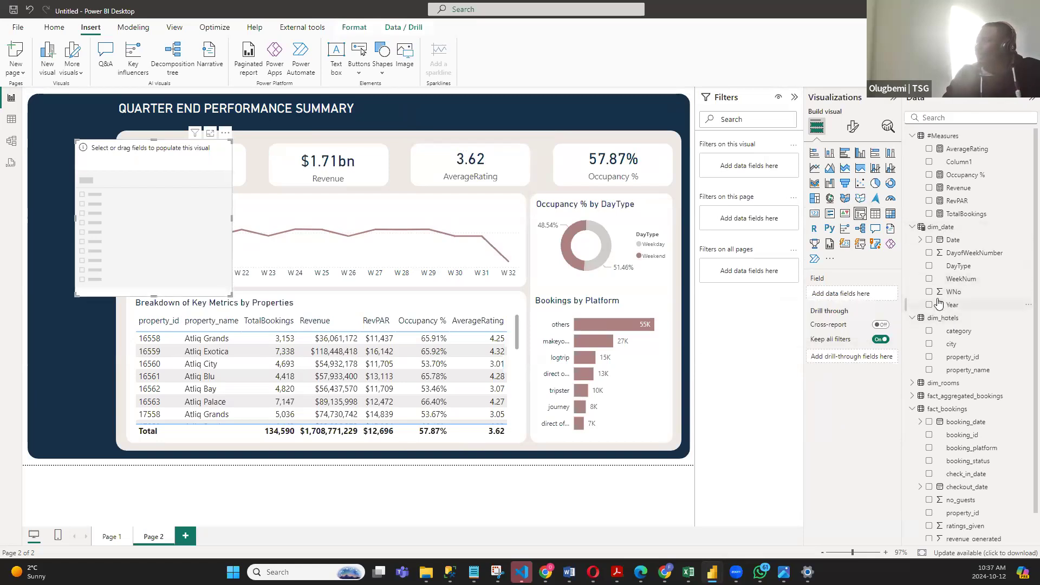
left_click(928, 240)
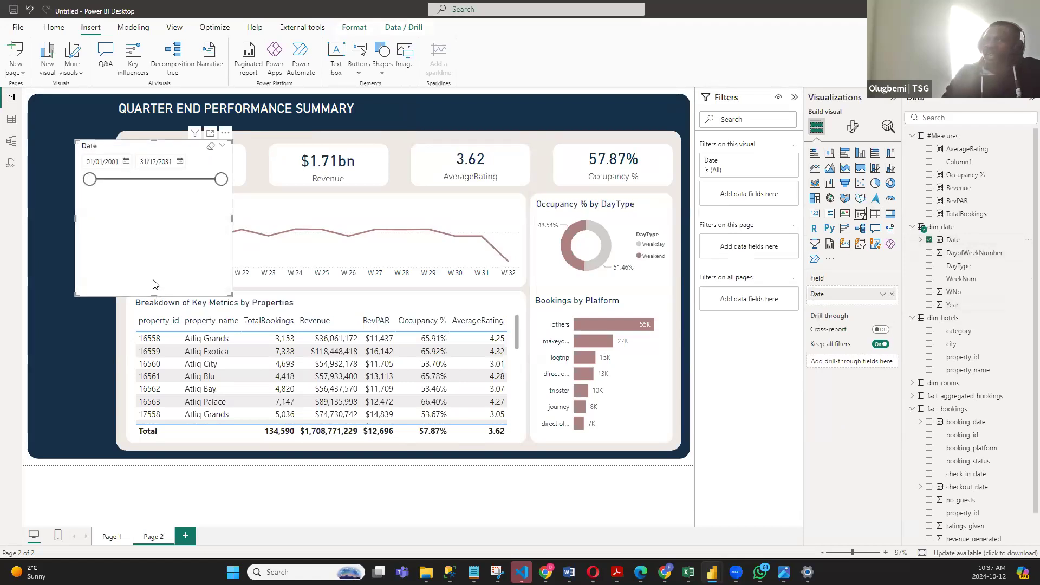
left_click_drag(152, 295, 164, 183)
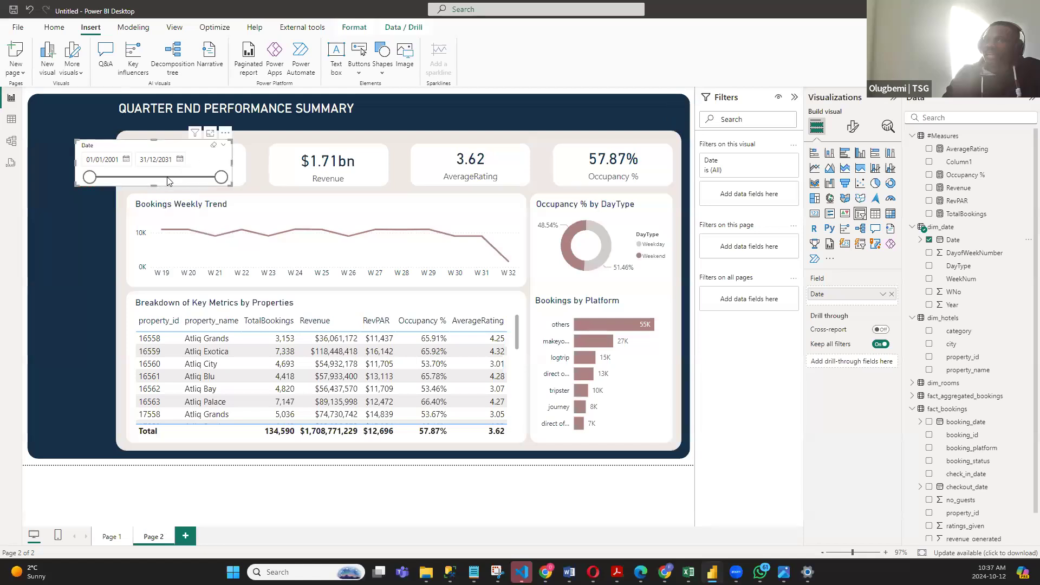
- Turn off the header of the date slicer
left_click(852, 128)
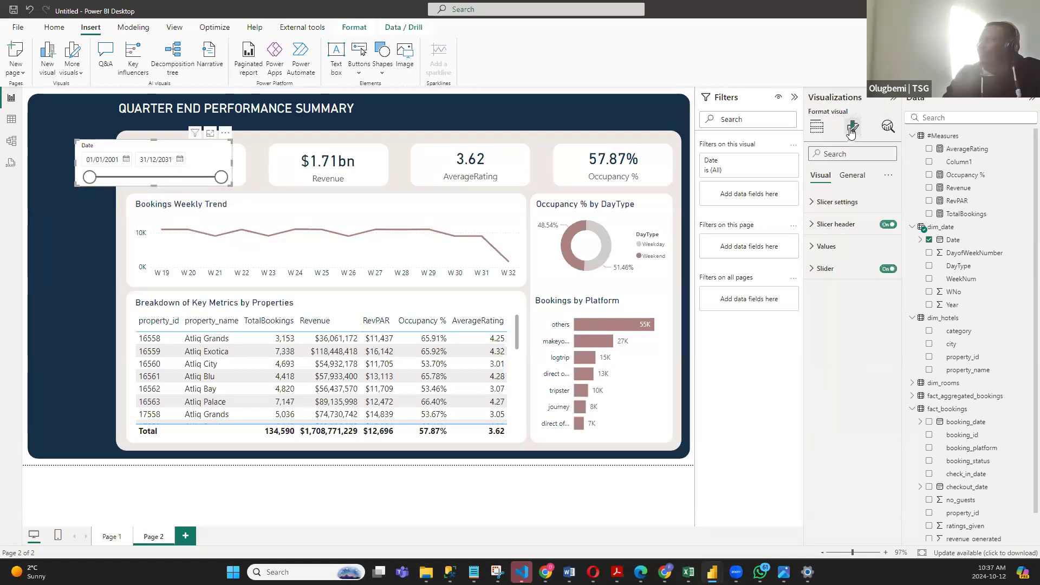
left_click(813, 225)
double_click(882, 306)
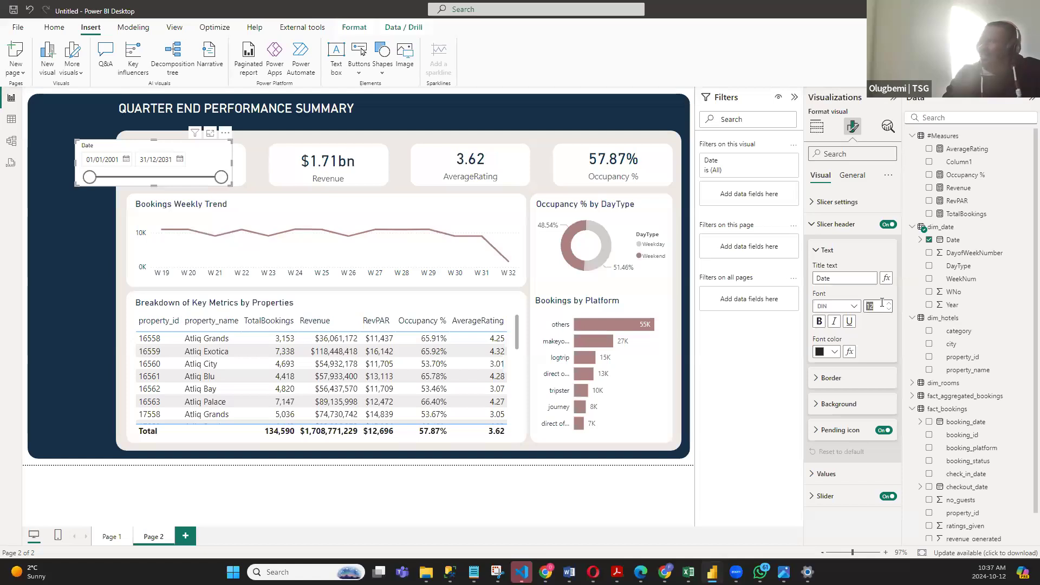
left_click(888, 225)
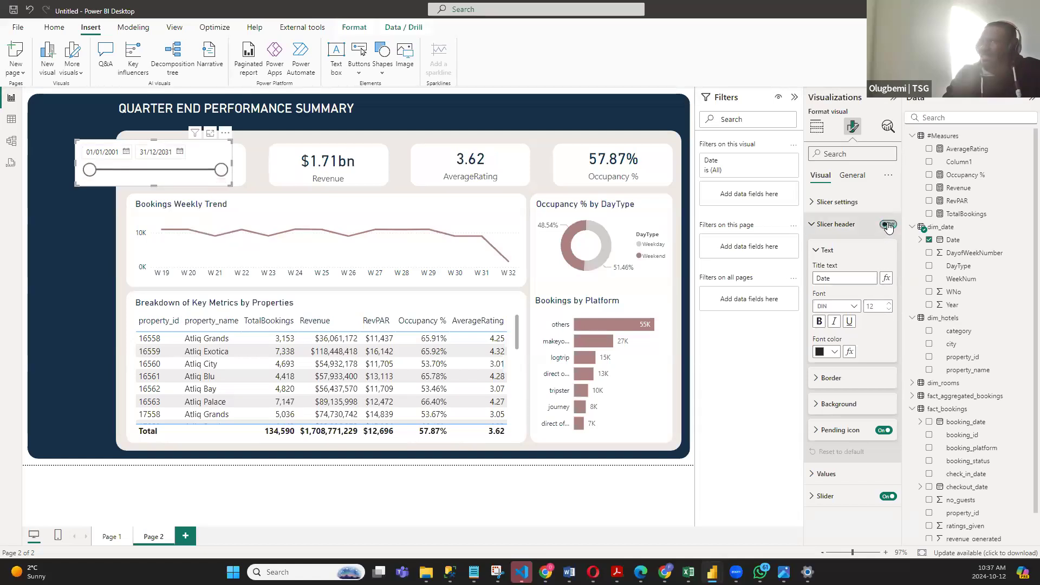
left_click(817, 227)
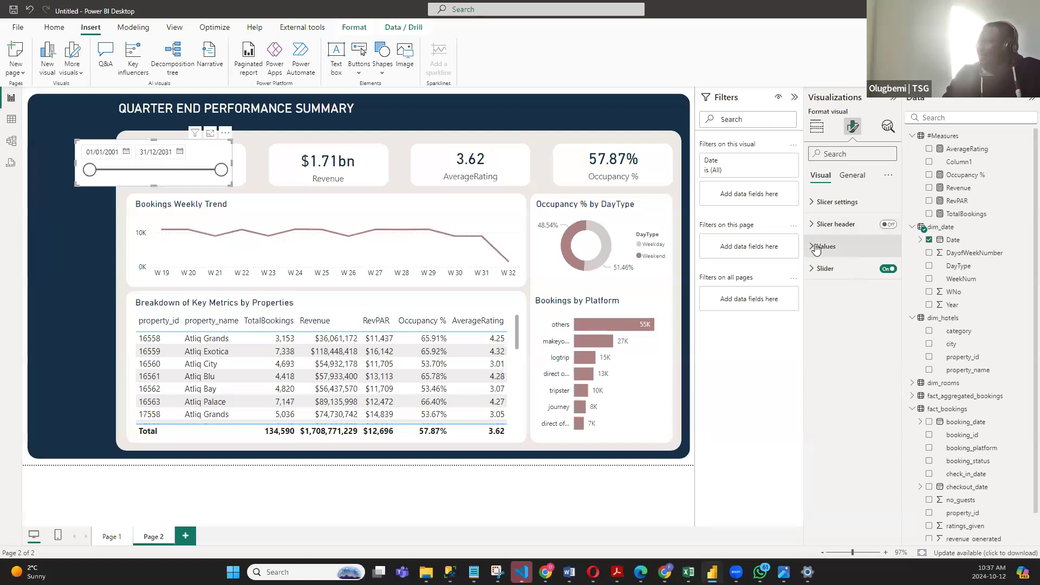
- Reduce the date slicer's height slightly and move it into the navy header band above the Occupancy % card
left_click(824, 247)
left_click(876, 296)
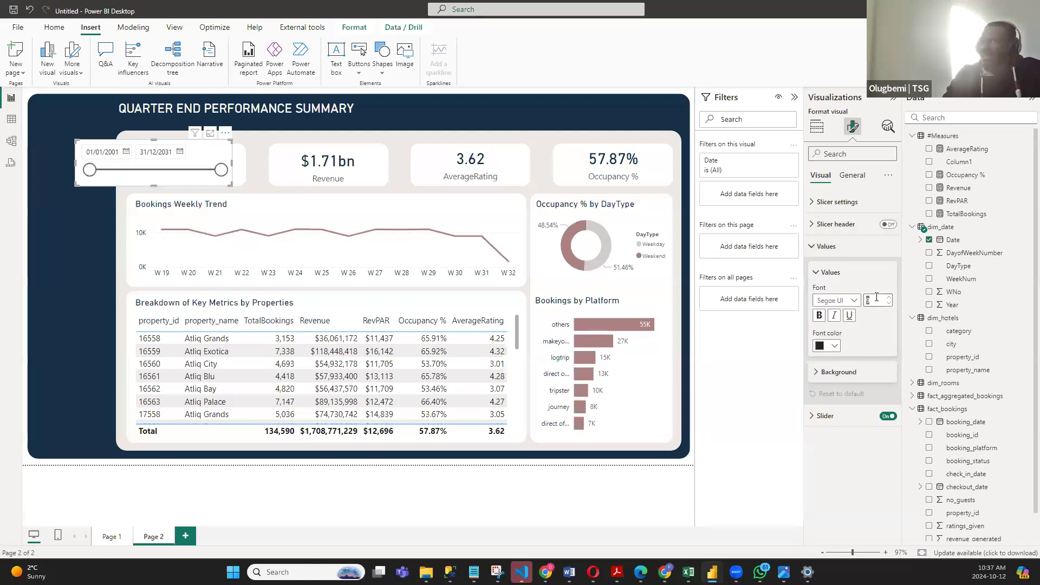
left_click_drag(154, 185, 155, 178)
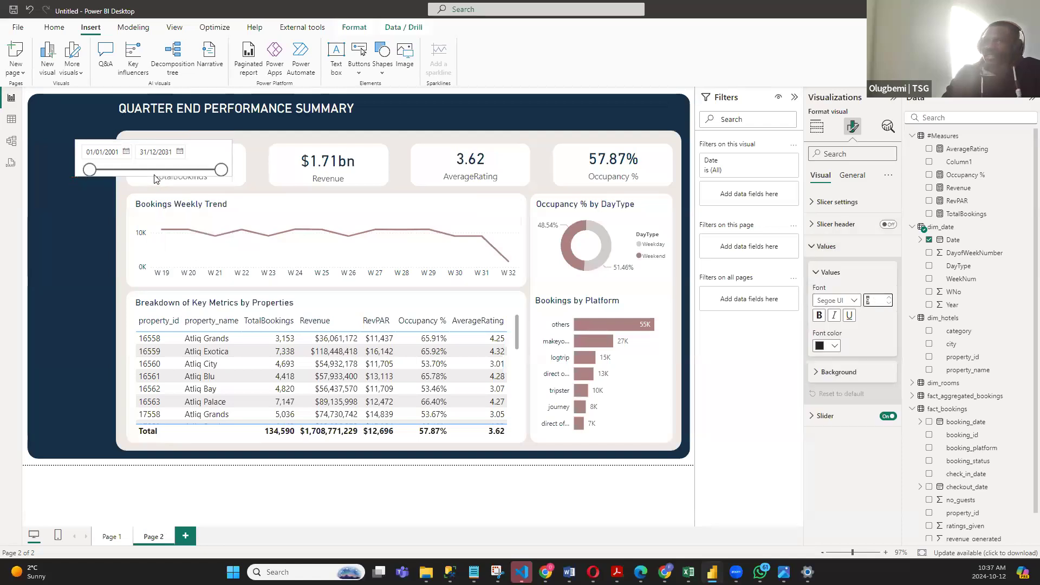
left_click_drag(217, 129, 656, 91)
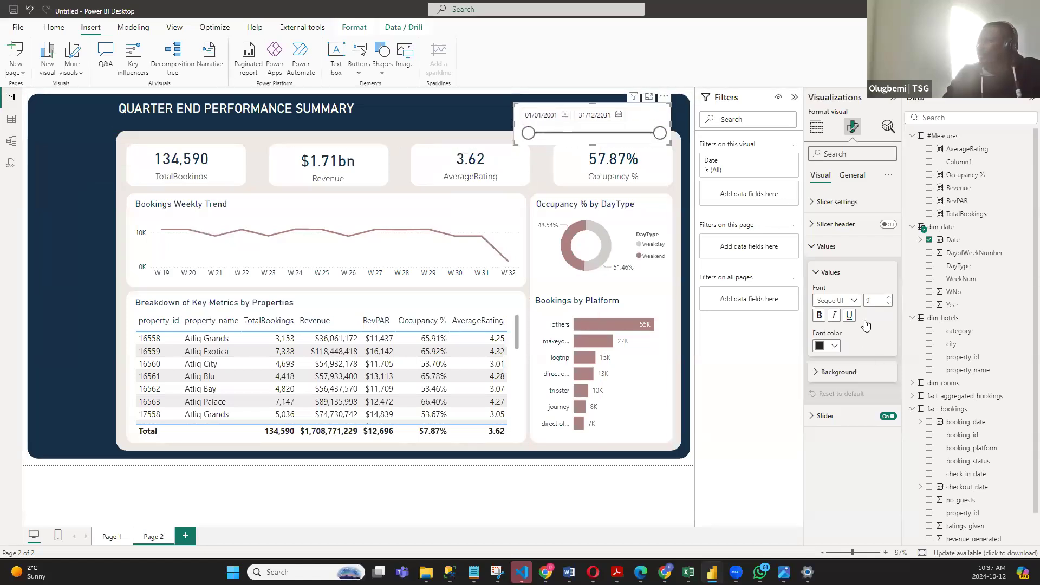
- Turn off the date slicer's slider and shrink the slicer to a compact strip at the right end of the header band
left_click(811, 250)
left_click(814, 271)
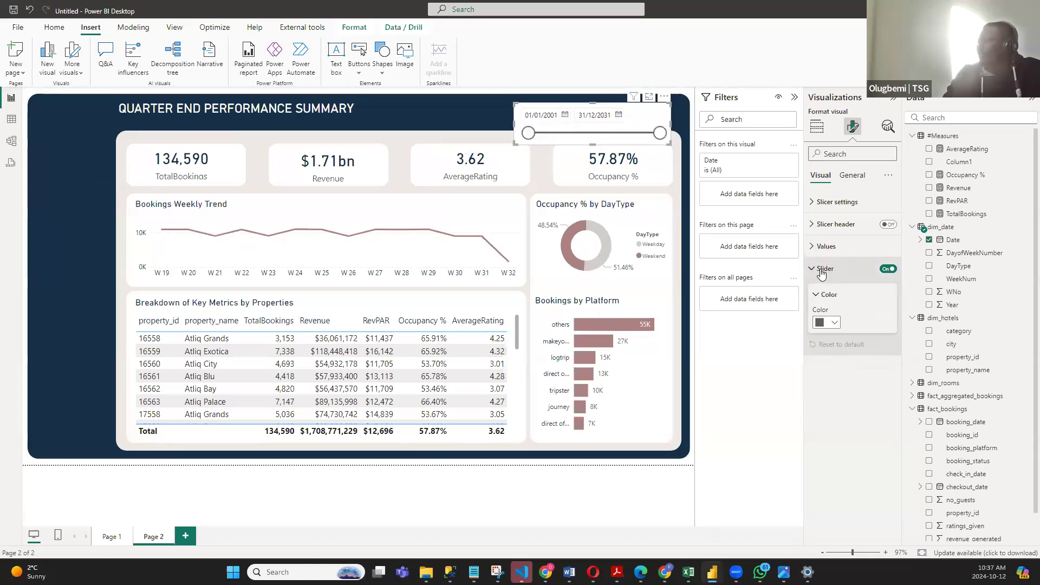
left_click(818, 271)
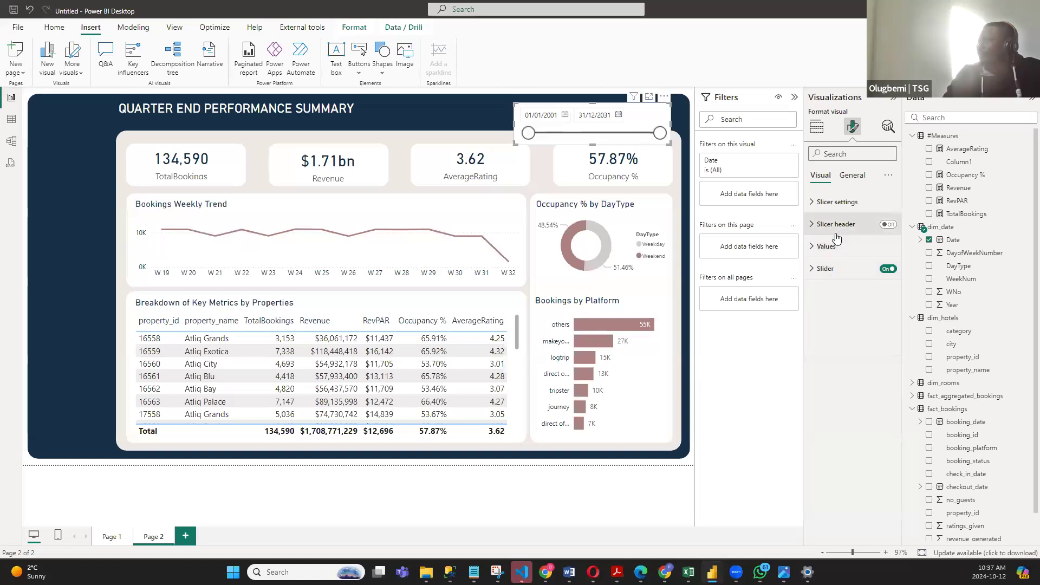
mouse_move(516, 132)
left_mouse_down()
mouse_move(574, 134)
mouse_move(507, 112)
mouse_move(517, 125)
left_mouse_up()
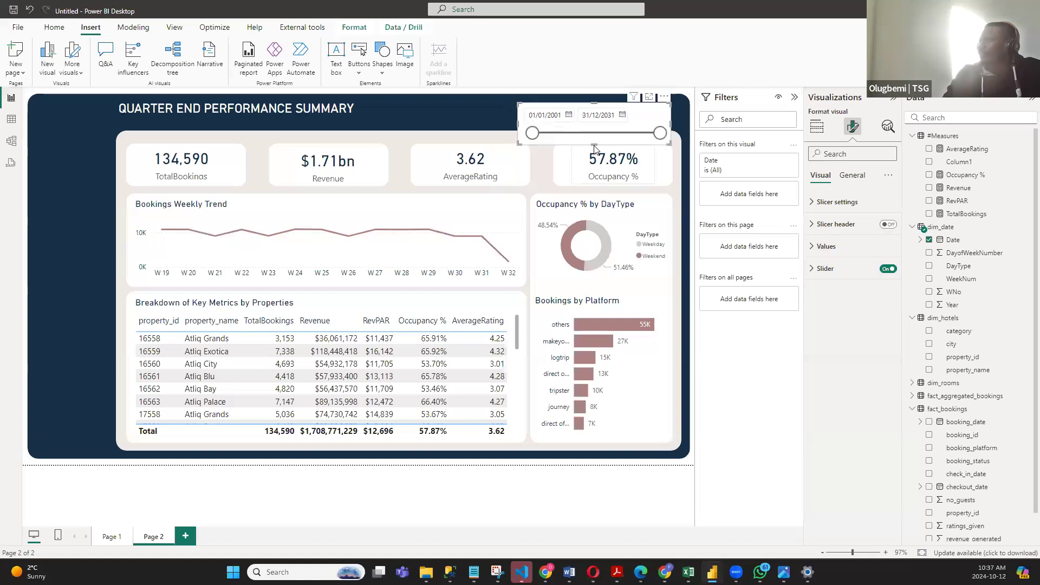
left_click(887, 269)
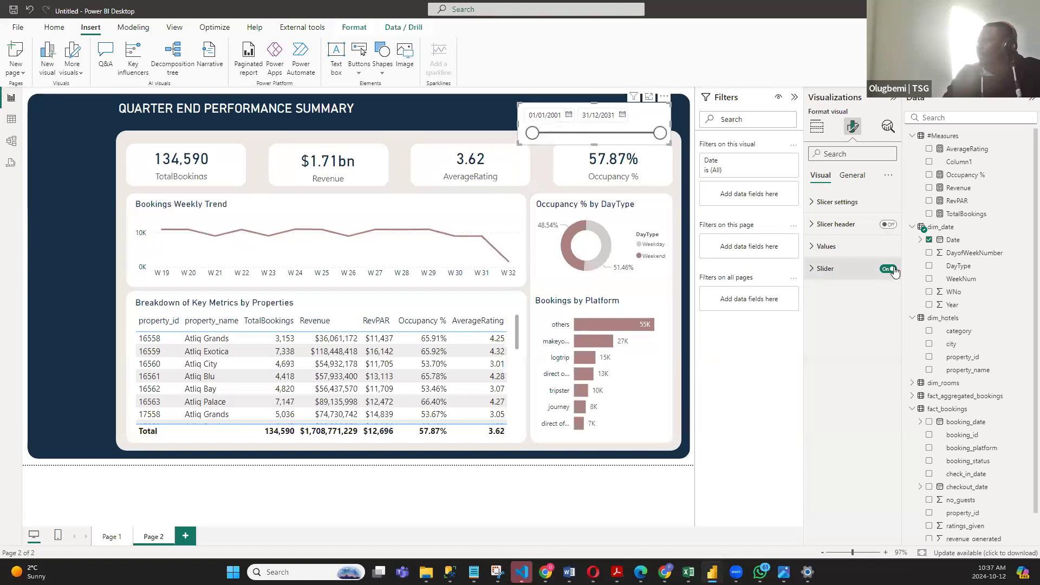
left_click_drag(594, 143, 594, 126)
mouse_move(670, 114)
left_mouse_down()
mouse_move(631, 117)
mouse_move(677, 94)
left_mouse_up()
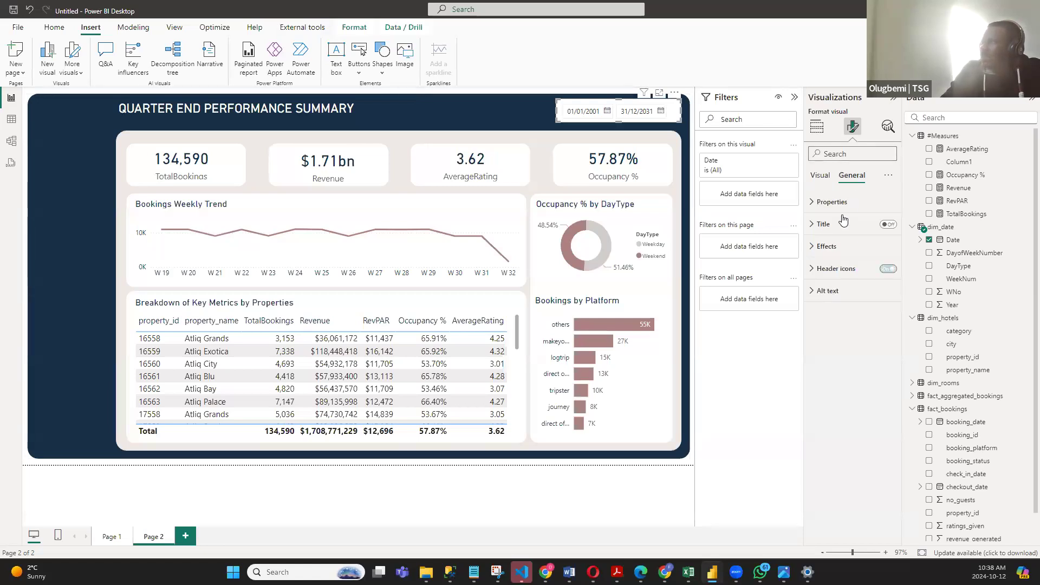
- Turn off the date slicer's background, set the font color of its values to white and deselect it
left_click(853, 175)
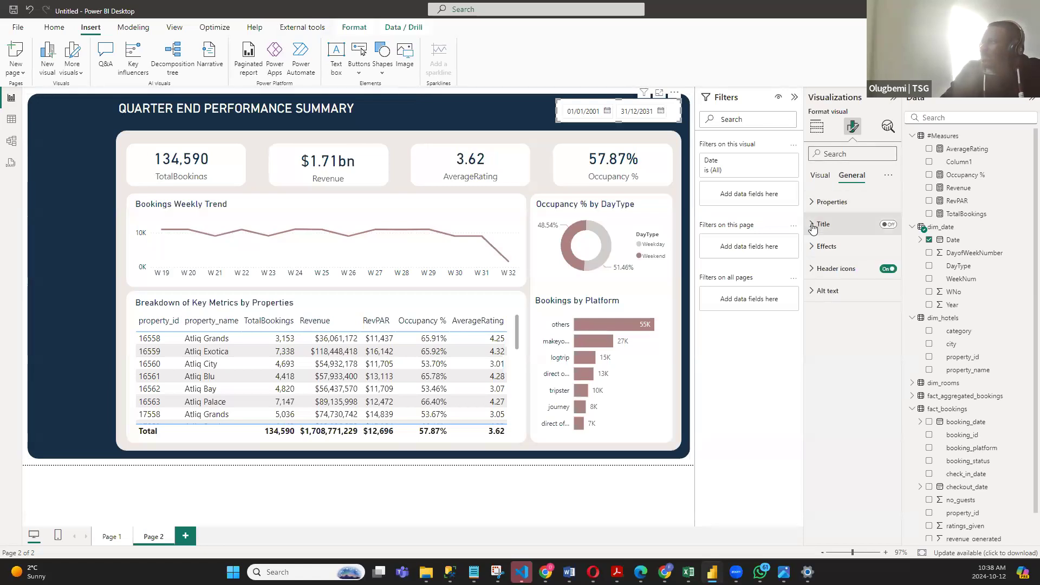
left_click(886, 252)
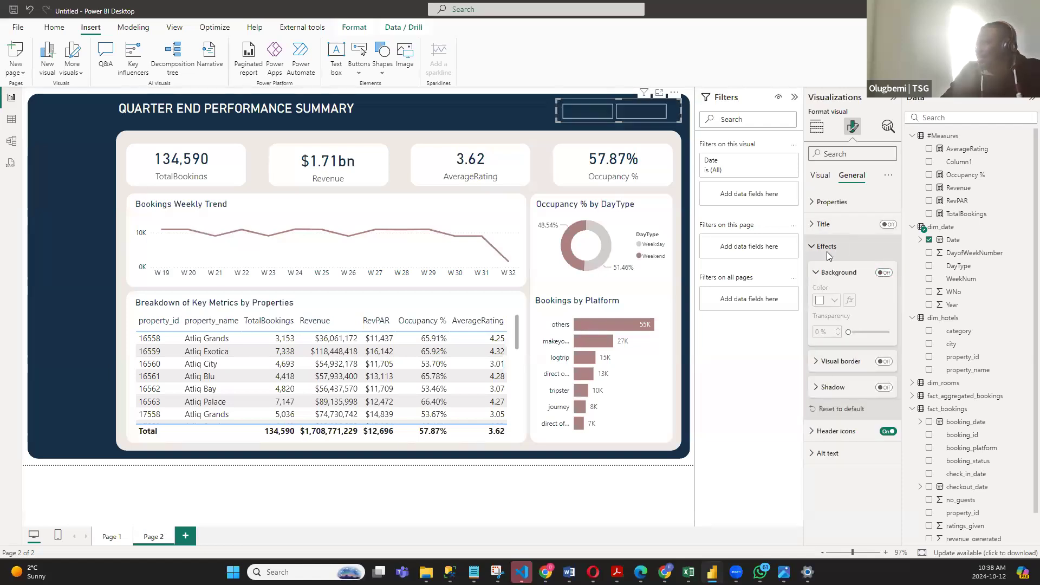
left_click(820, 175)
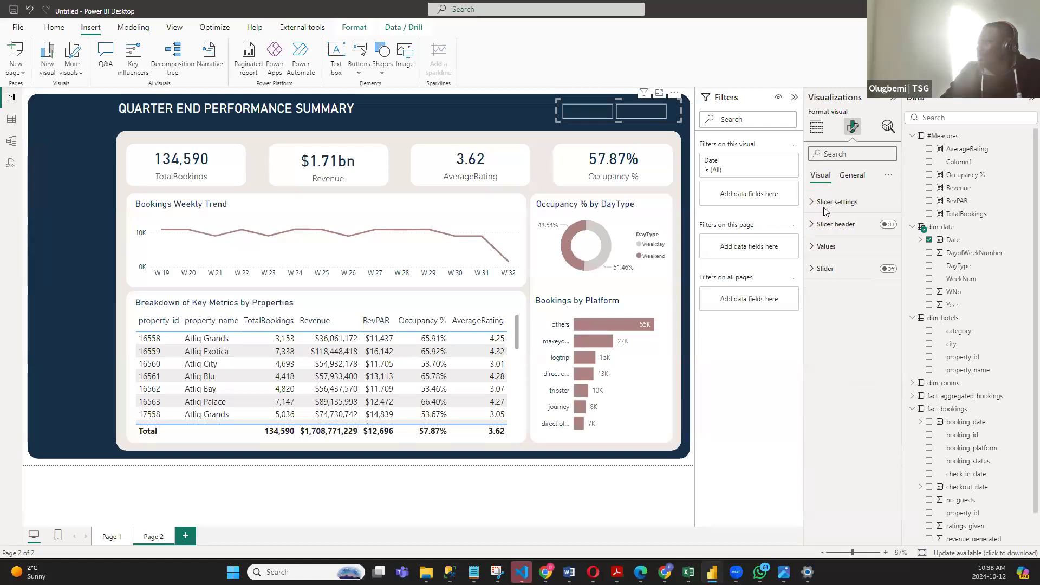
left_click(818, 247)
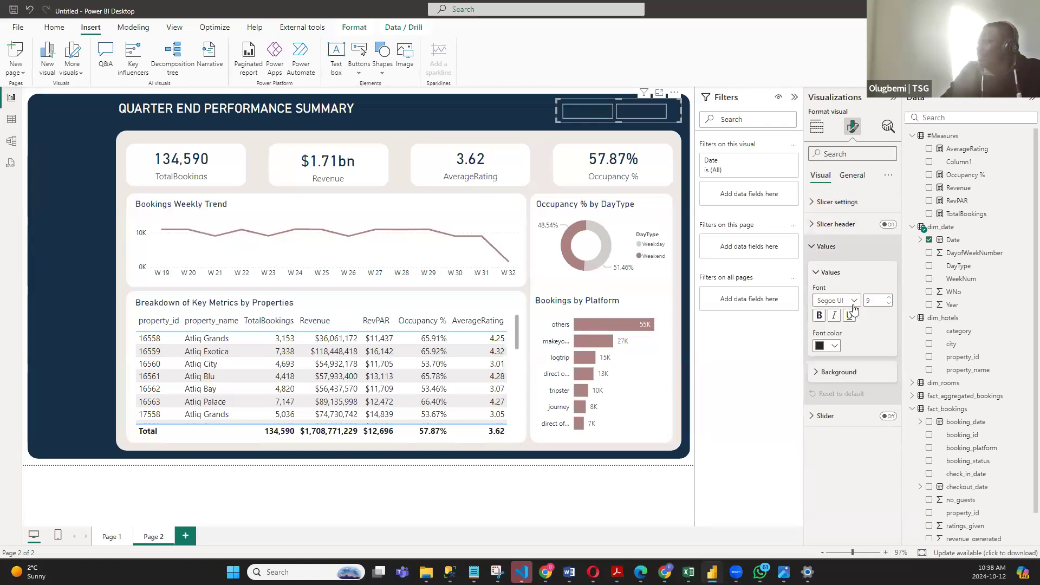
left_click(834, 346)
left_click(825, 380)
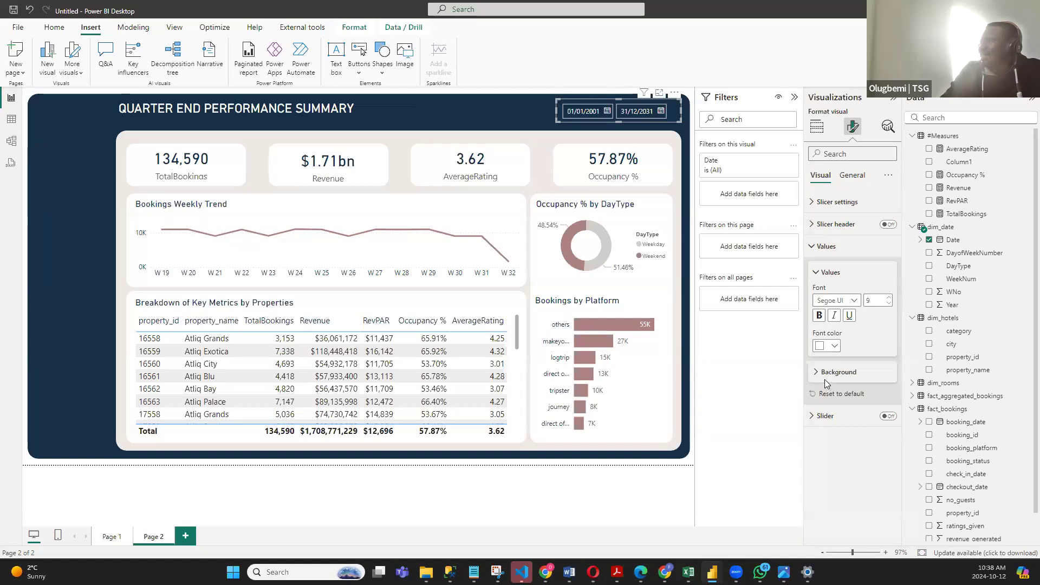
left_click(693, 379)
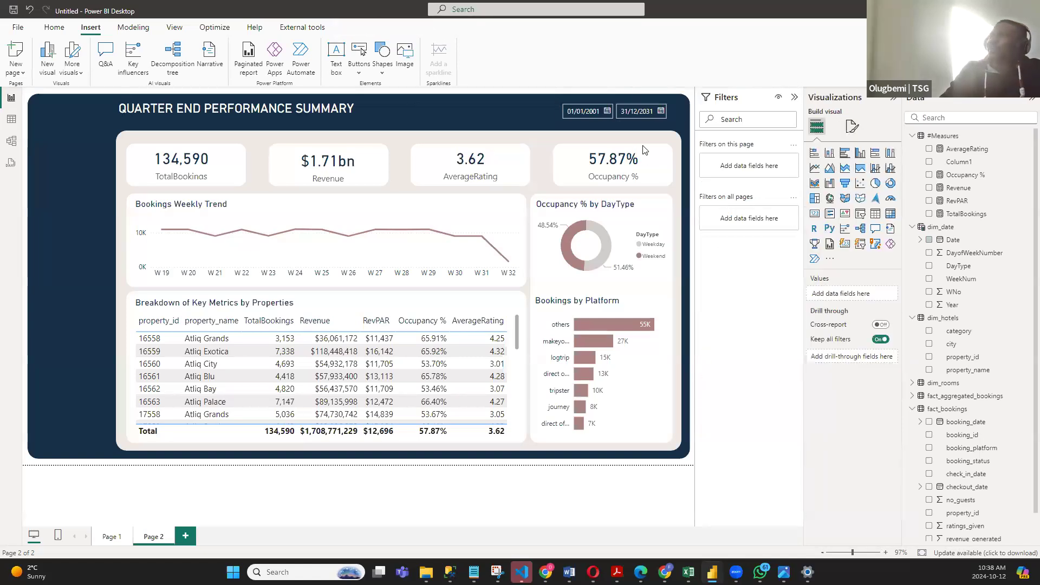
- Check the calendar pickers for the date slicer's start and end dates
left_click(607, 112)
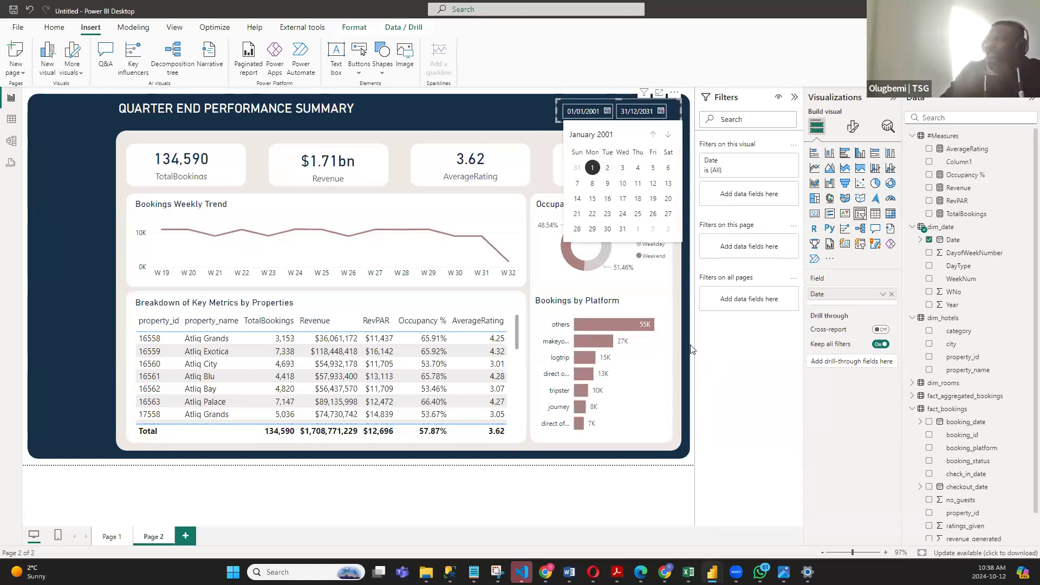
left_click(660, 112)
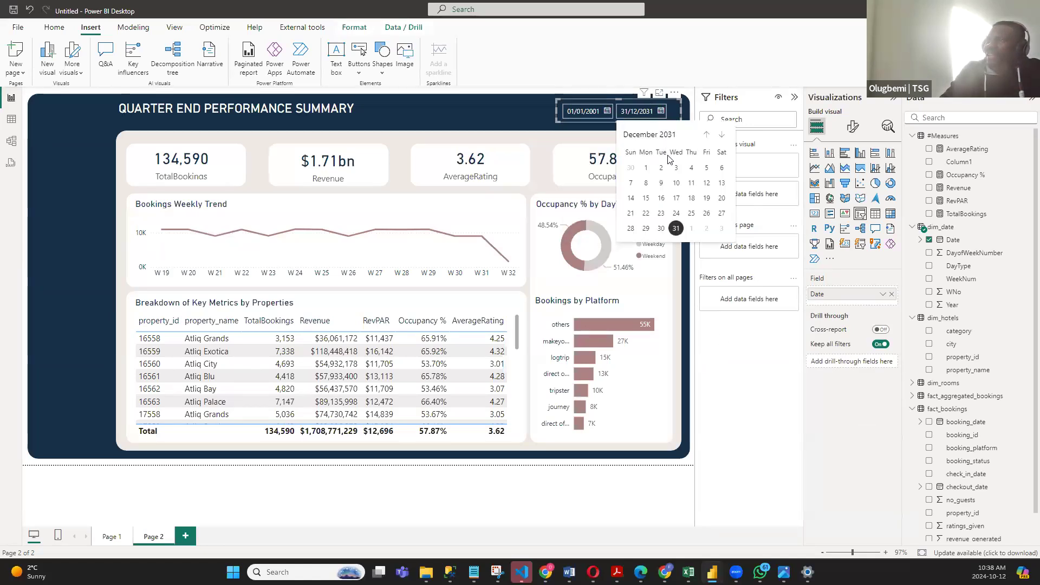
left_click(607, 112)
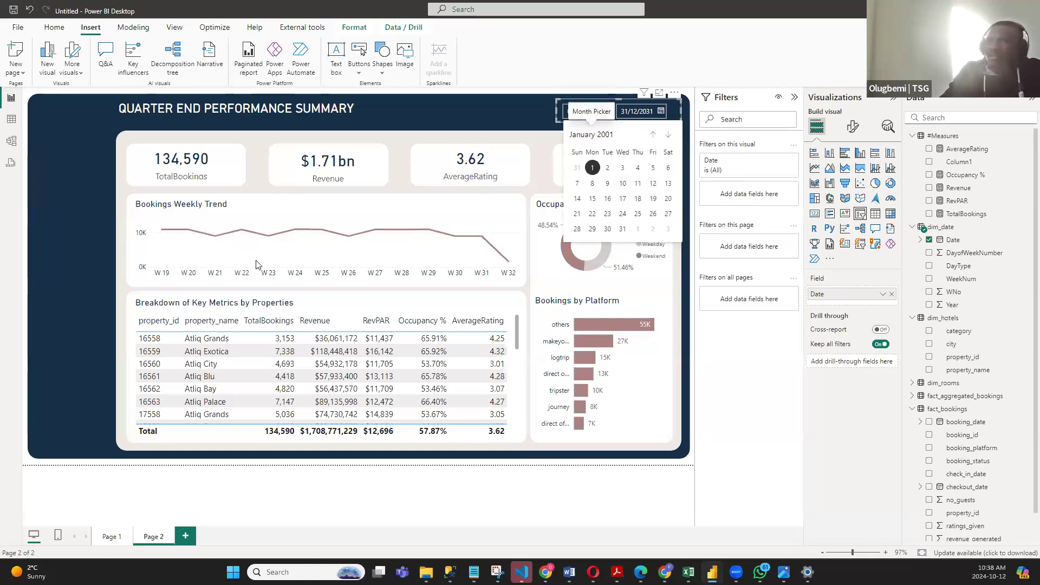
- Close the date picker, deselect the date slicer, then insert a blank slicer, shrink it and move it into the navy side band
left_click(693, 350)
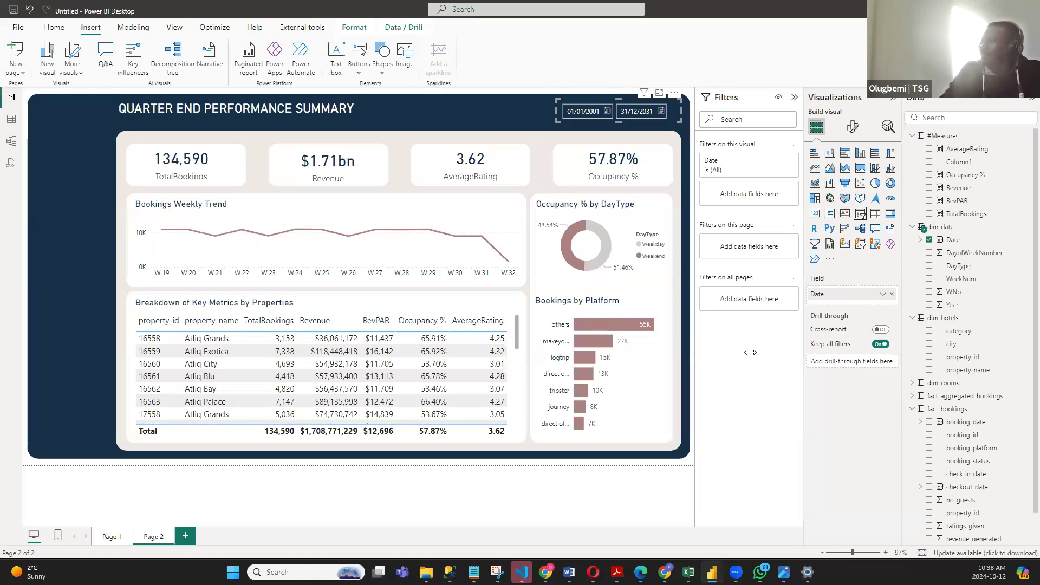
left_click(692, 347)
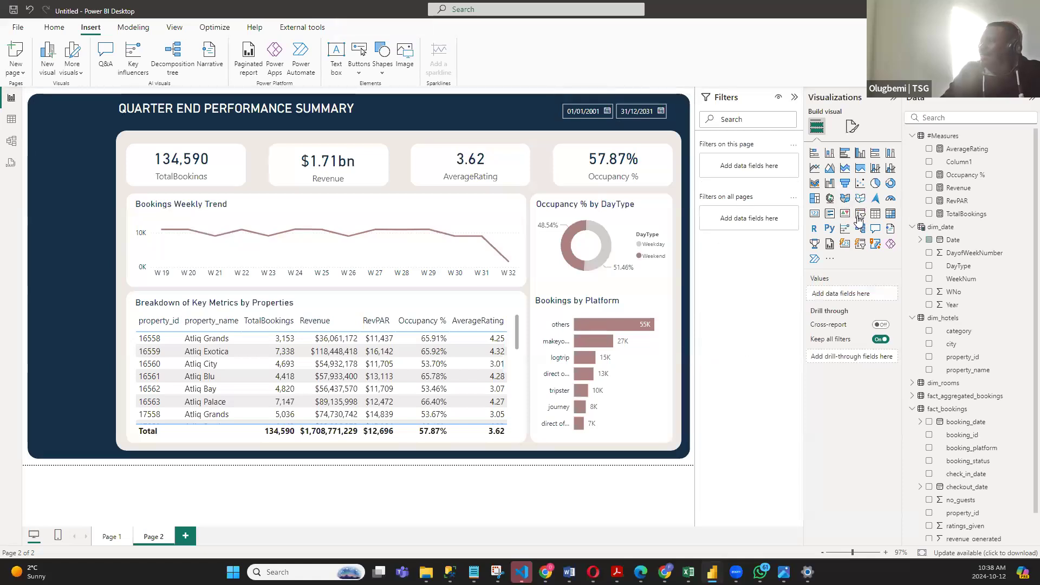
left_click(859, 216)
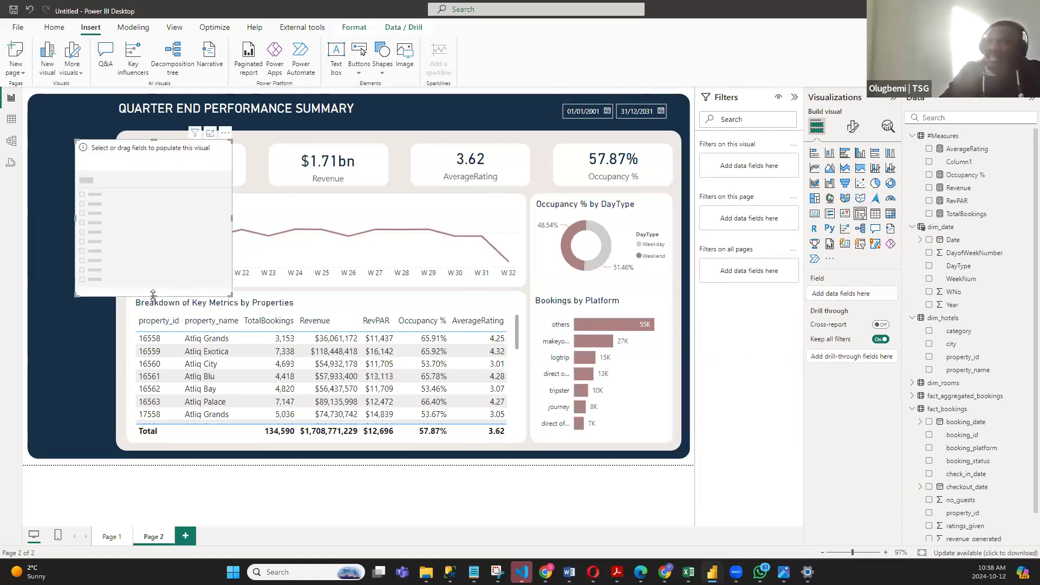
left_click_drag(152, 295, 166, 224)
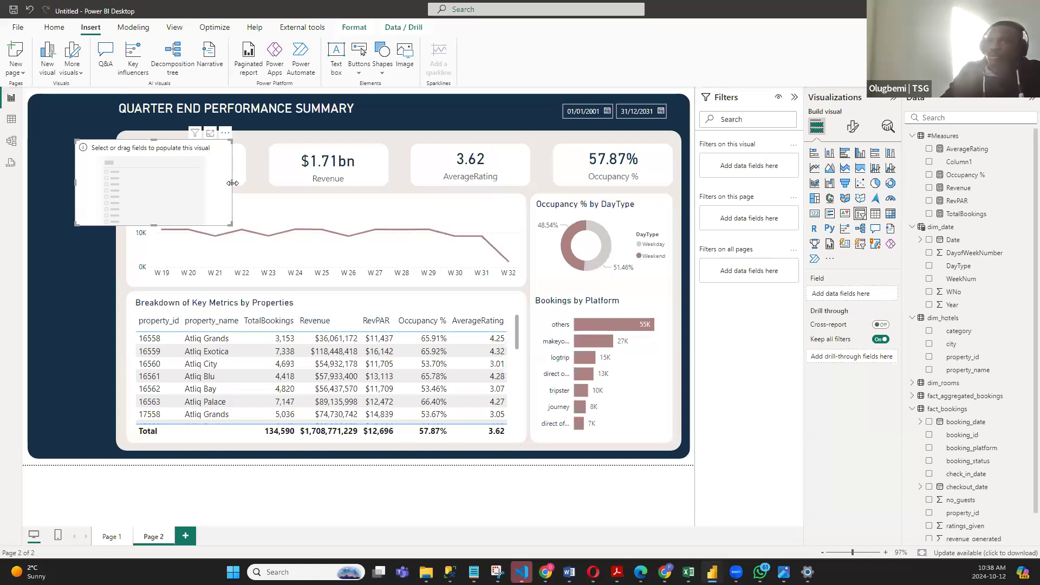
left_click_drag(138, 192, 82, 228)
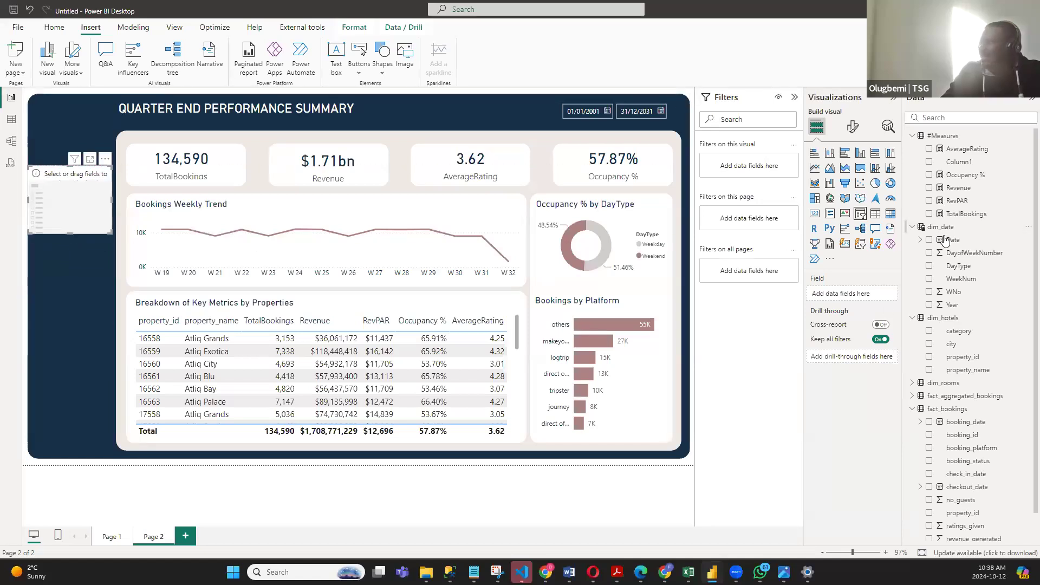
- Assign the city field from dim_hotels to the blank slicer and lengthen it so every city fits
left_click(914, 228)
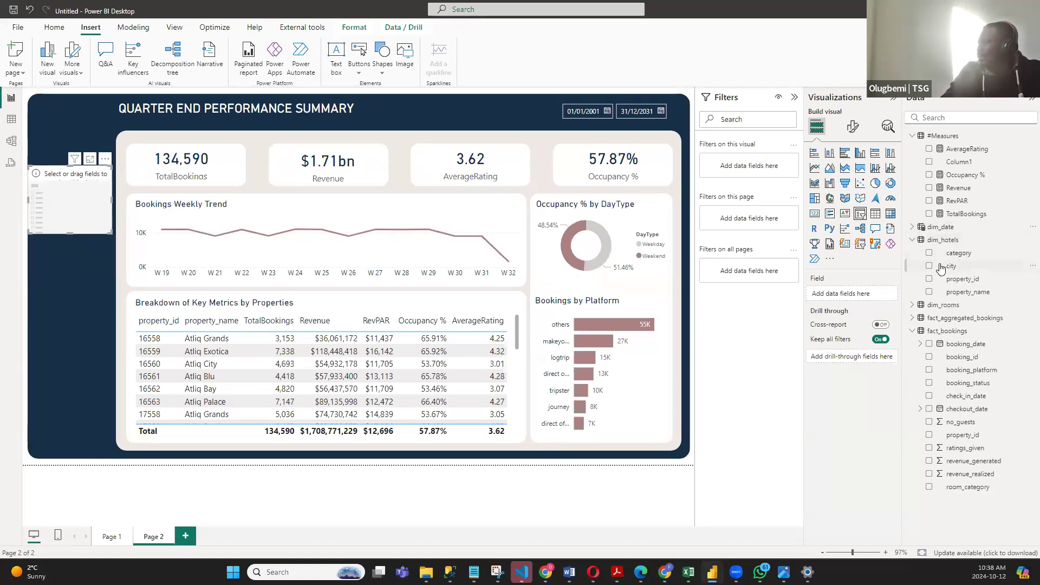
left_click(929, 266)
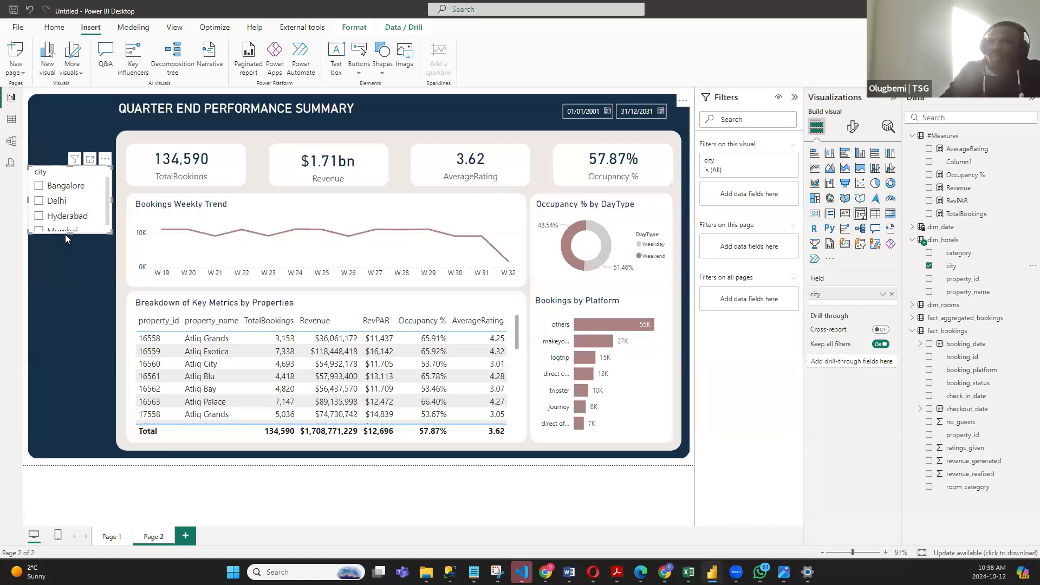
left_click_drag(66, 250, 66, 250)
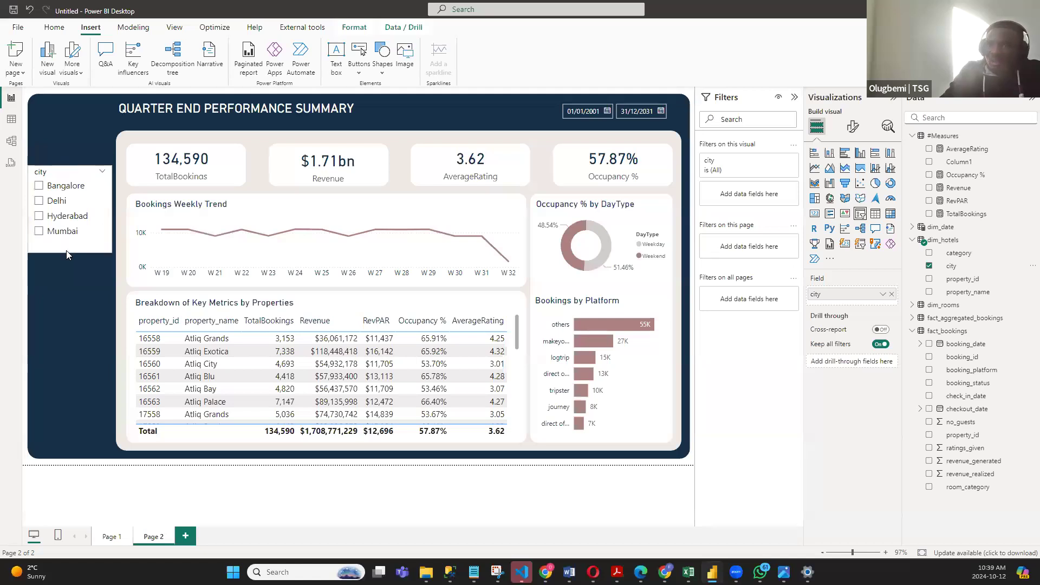
- Test the city slicer by filtering the dashboard to Delhi and Hyderabad, separately and together, and clear the selection
left_click(39, 202)
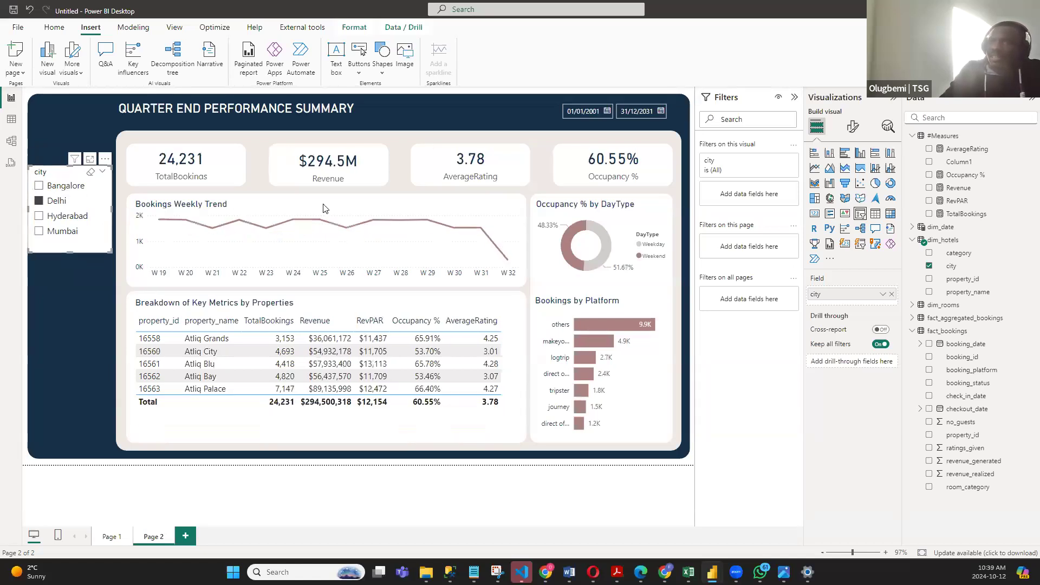
left_click(38, 202)
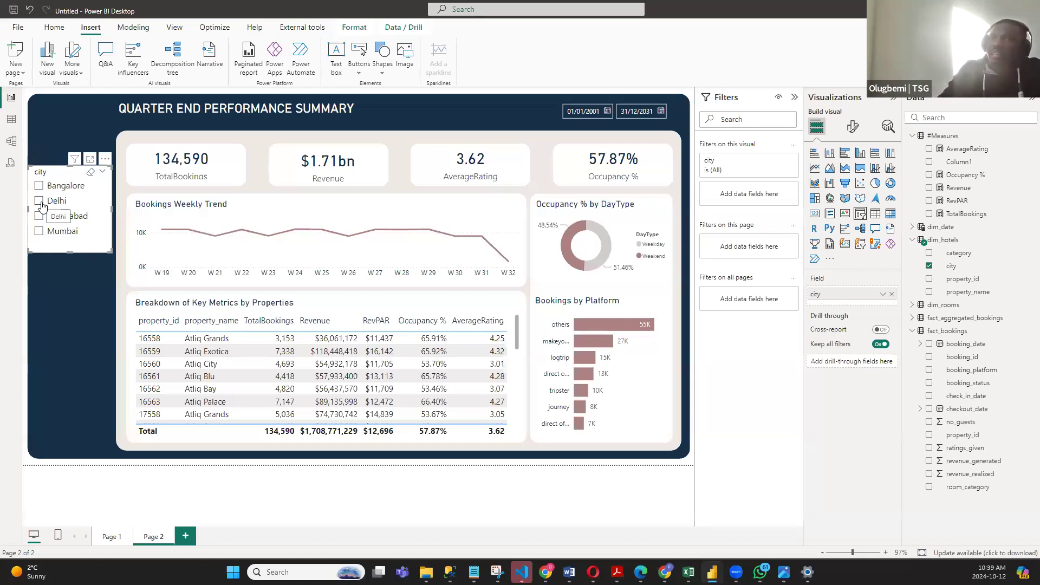
left_click(39, 201)
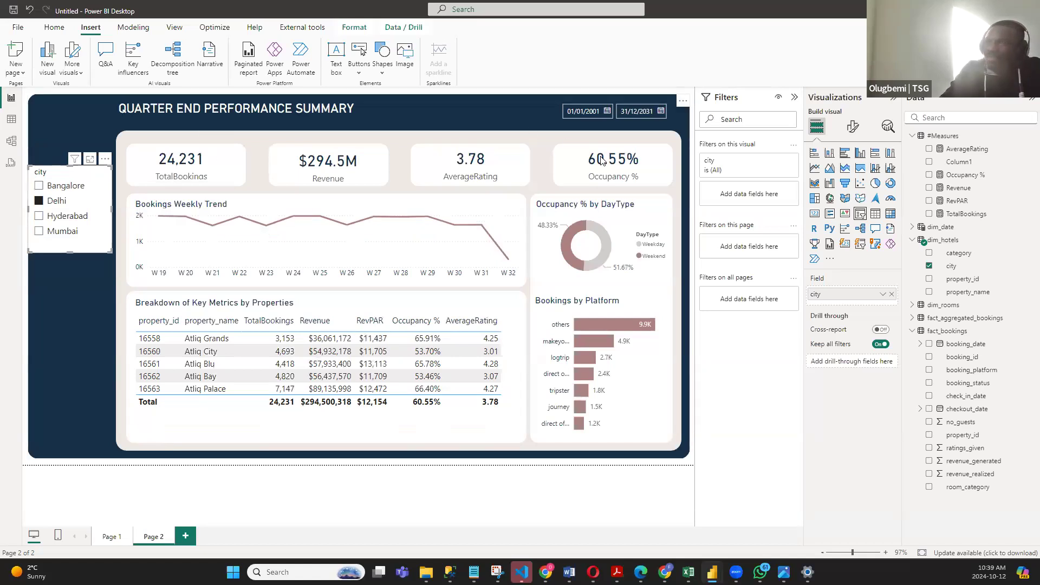
left_click(39, 216)
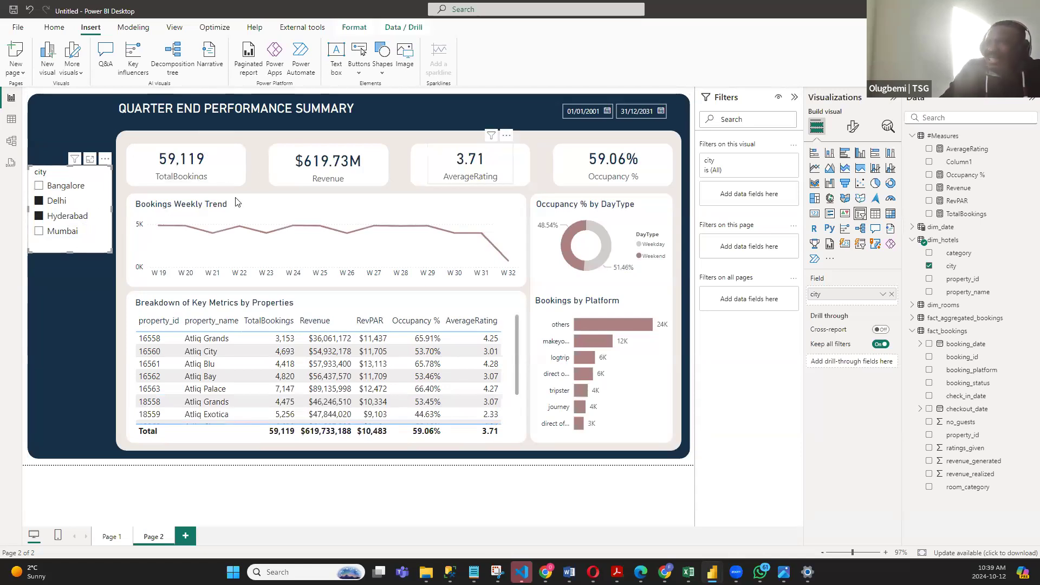
left_click(40, 201)
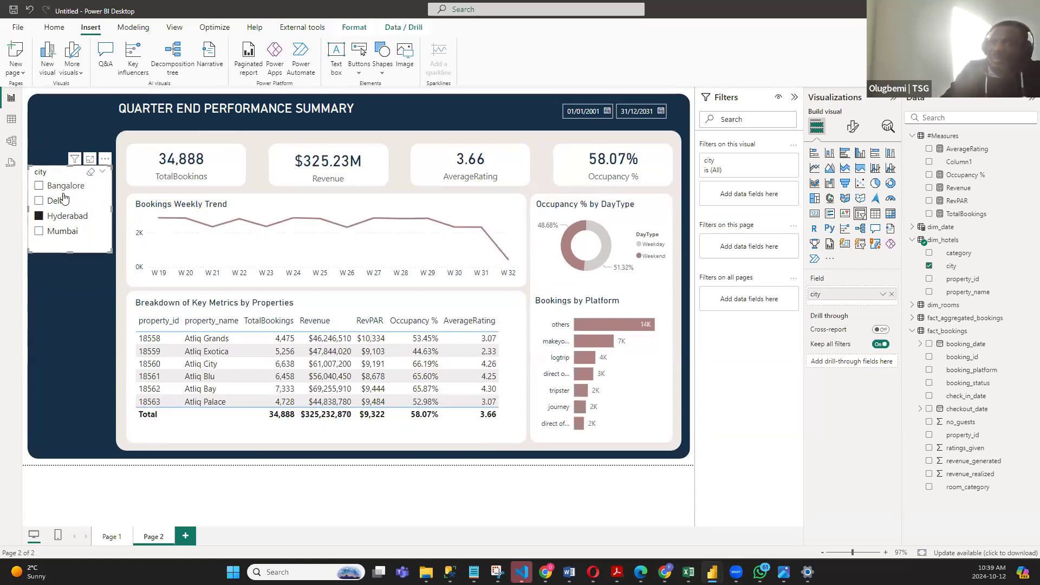
left_click(40, 216)
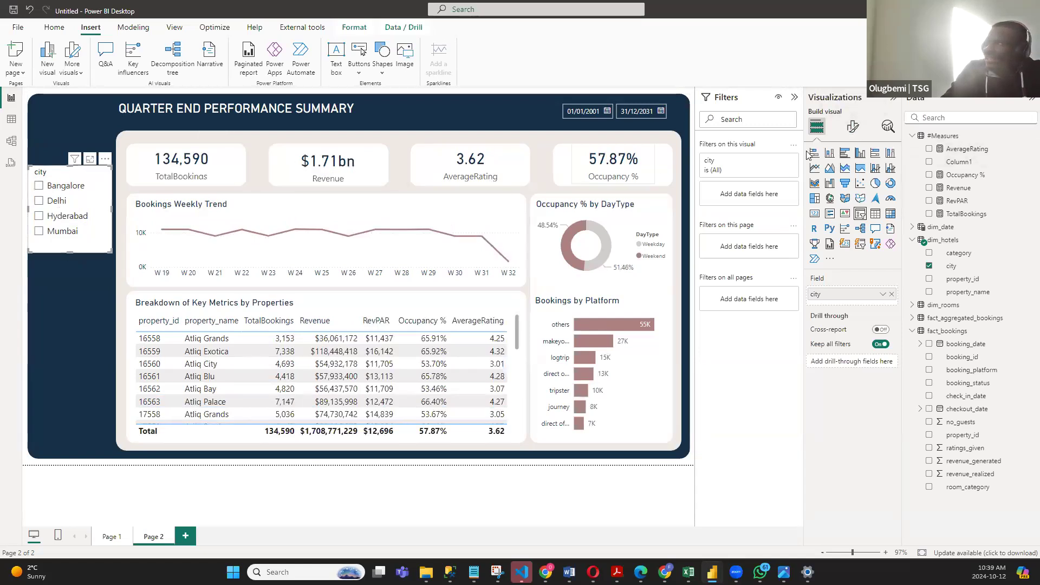
- Change the city slicer's style to Dropdown, shrink its height to fit and shift it slightly lower in the side band
left_click(853, 126)
left_click(810, 202)
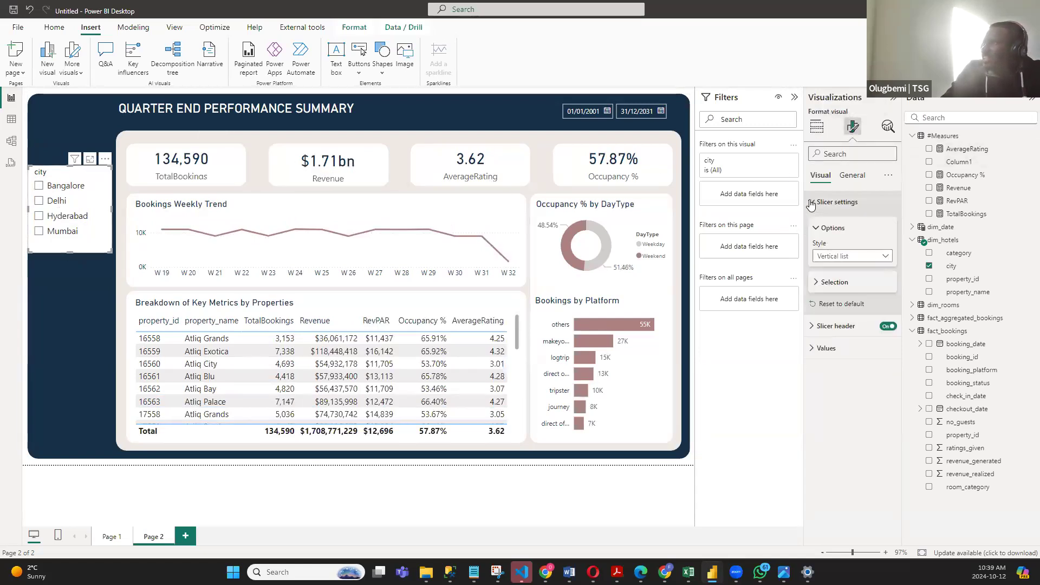
left_click(871, 256)
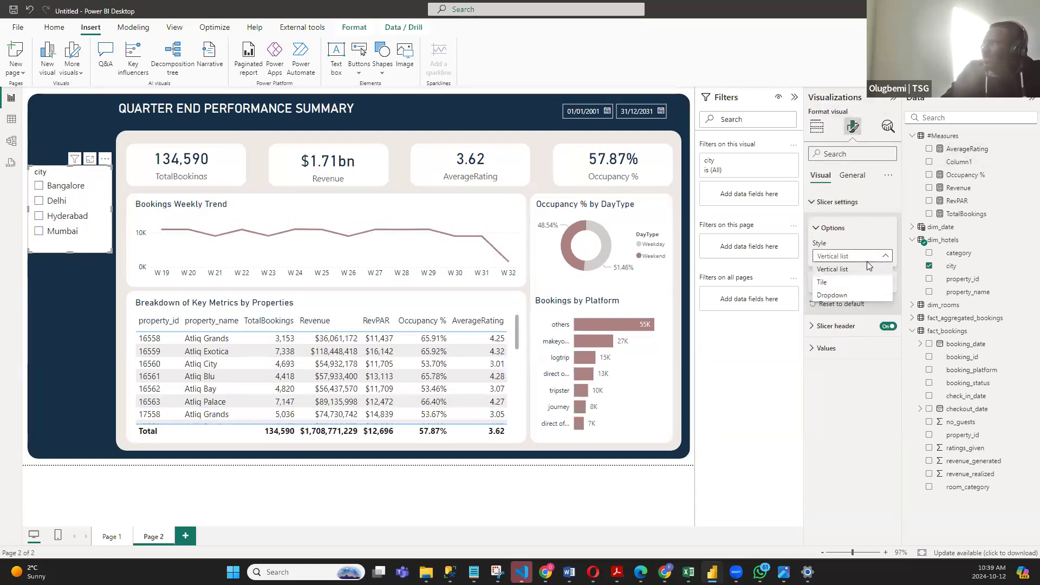
left_click(845, 295)
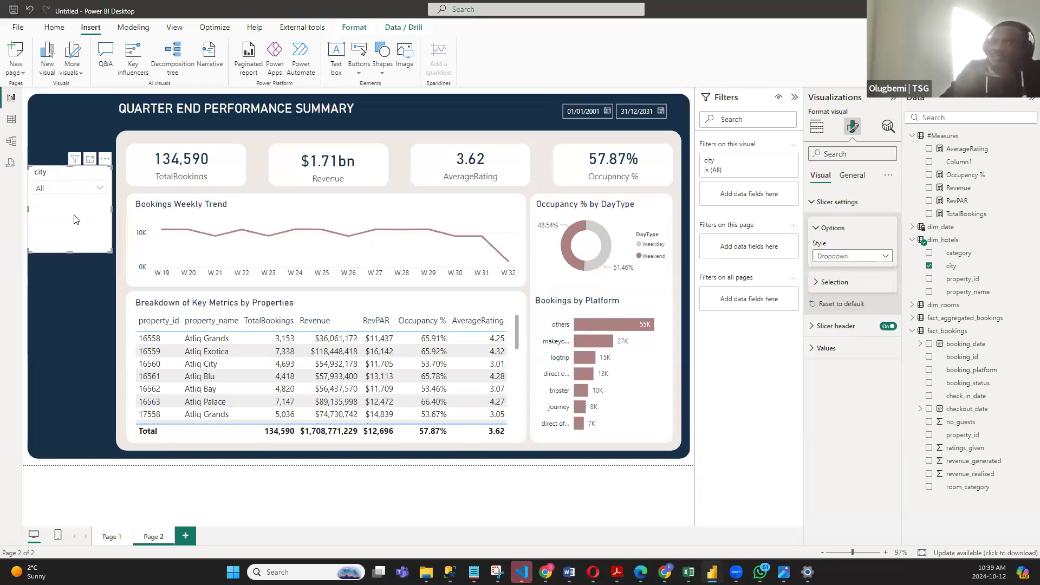
left_click_drag(68, 253, 69, 205)
left_click_drag(104, 157, 111, 193)
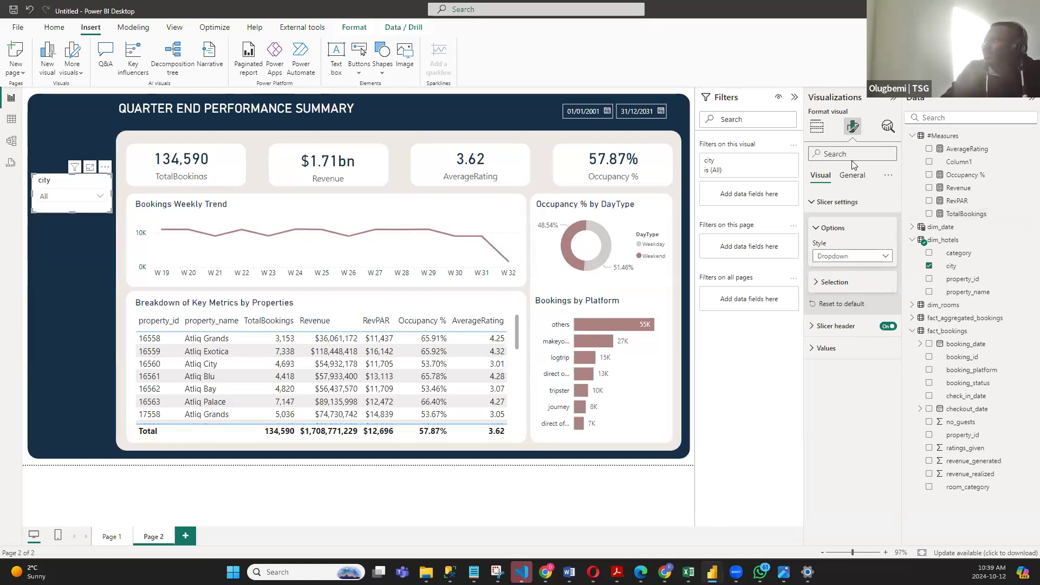
- Turn off the city slicer's background and set the font color of its values to White, 10% darker
left_click(852, 175)
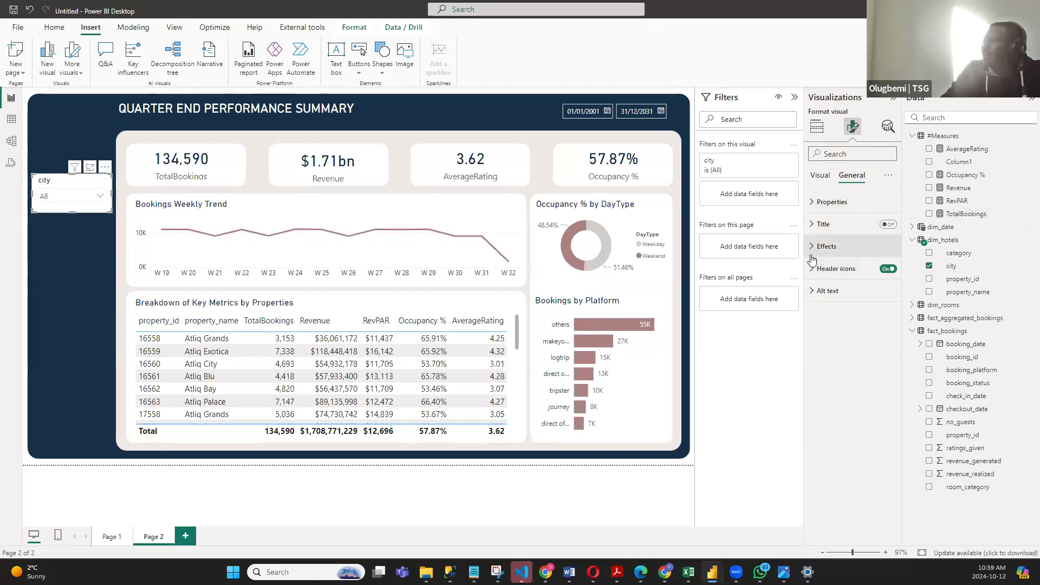
left_click(825, 246)
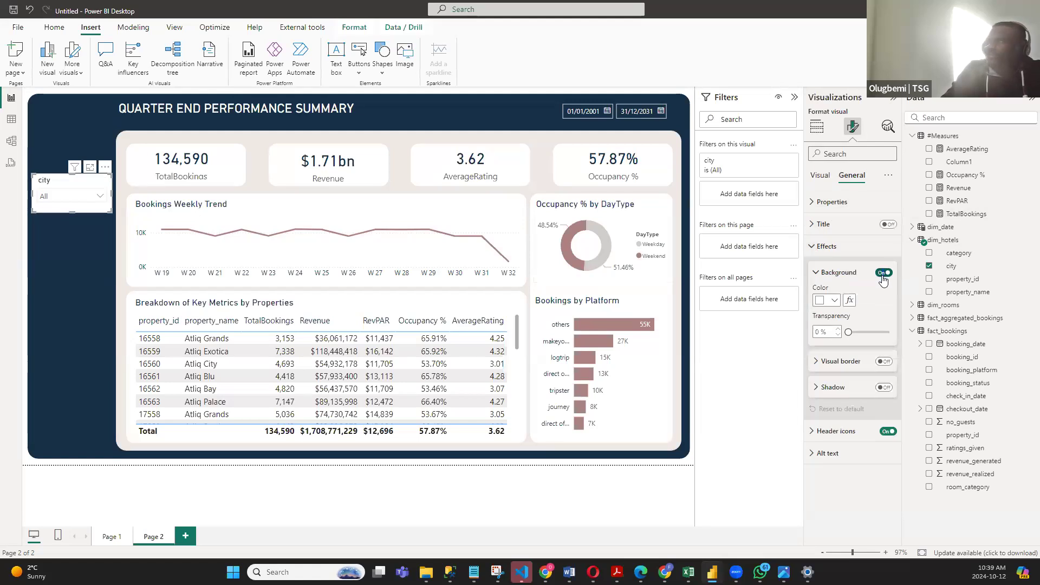
left_click(882, 273)
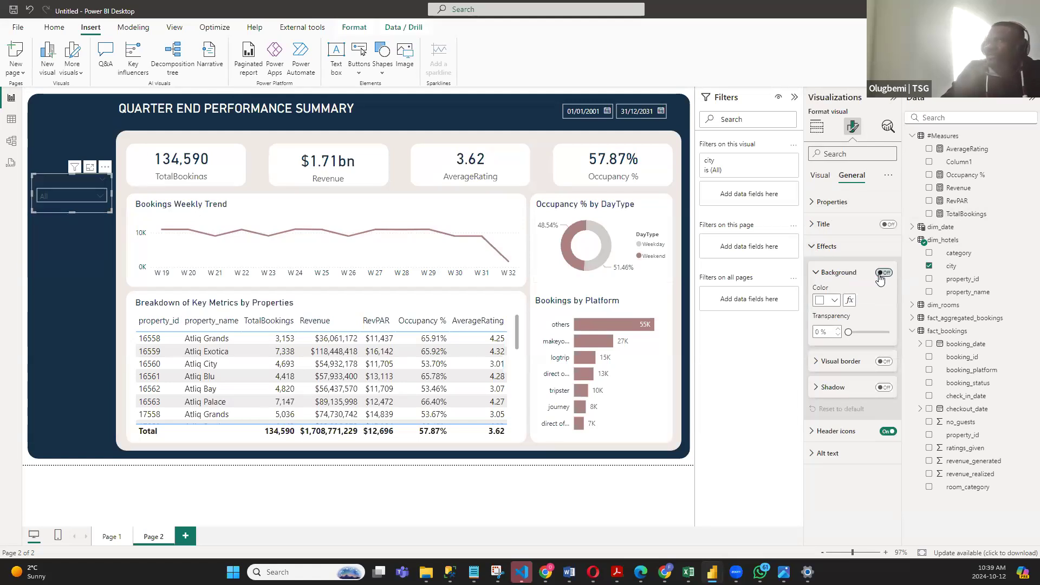
left_click(820, 175)
left_click(816, 325)
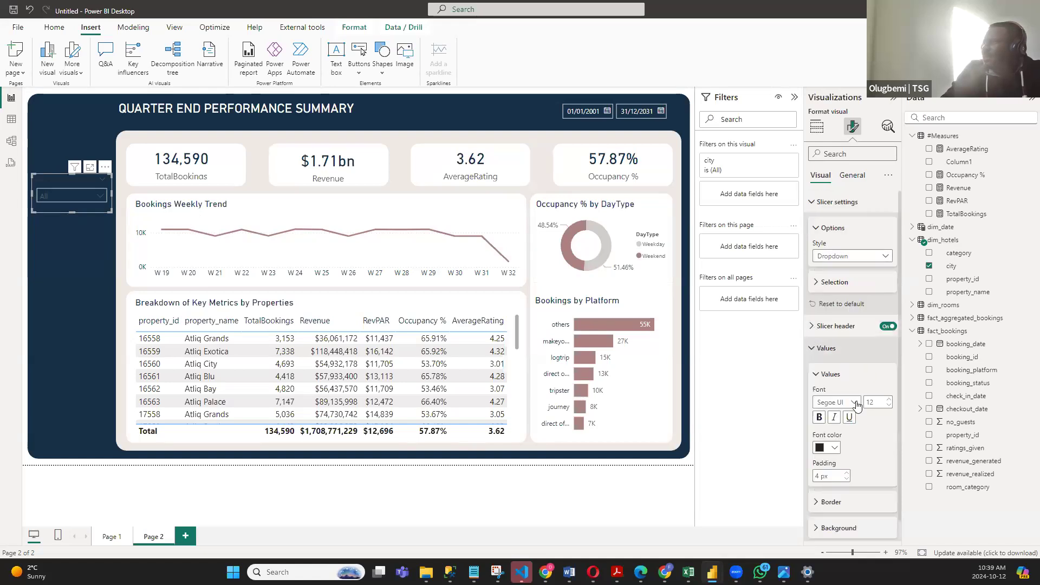
left_click(833, 448)
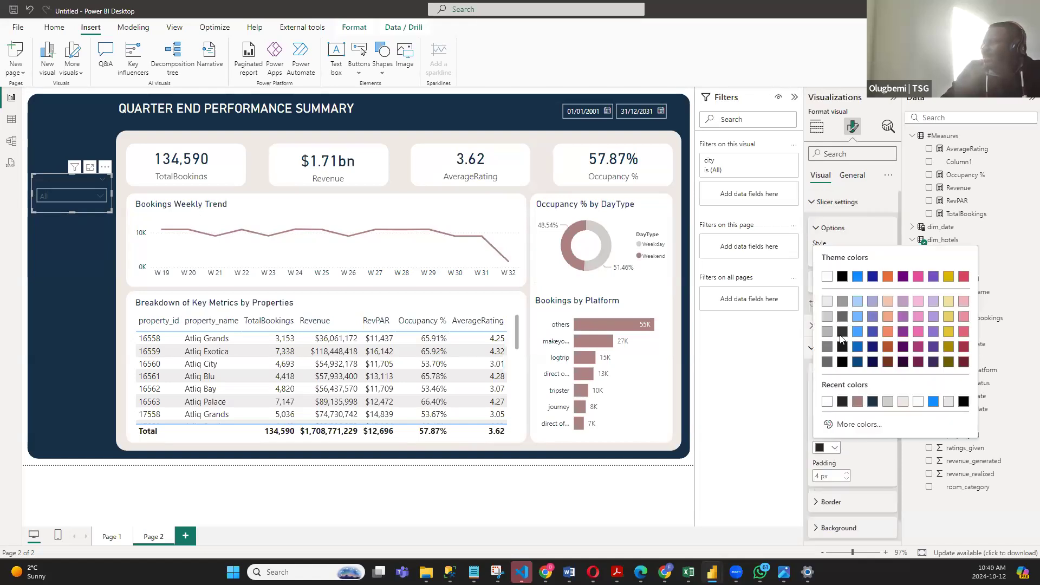
left_click(827, 276)
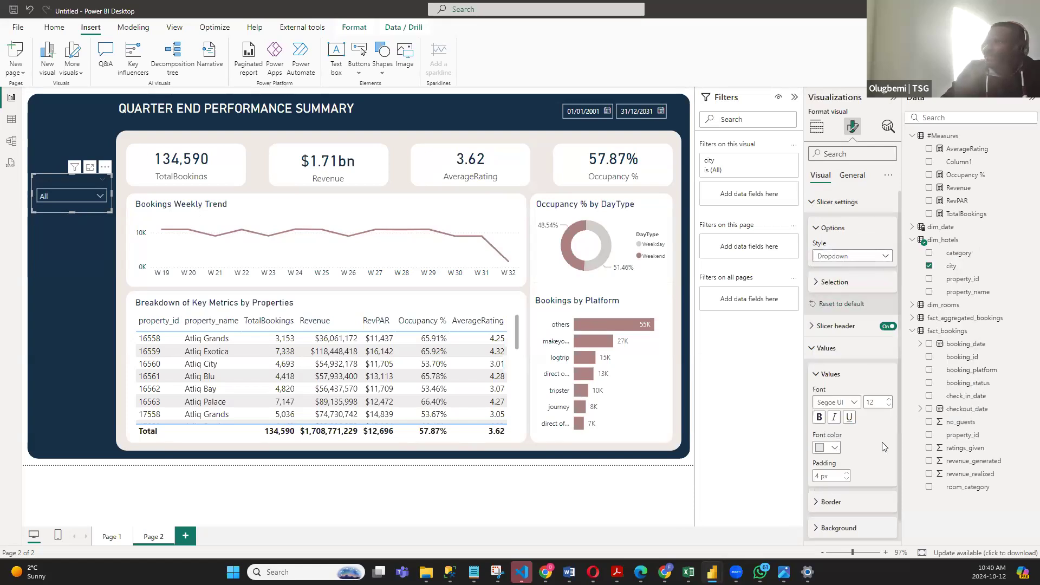
- Set the font color of the city slicer's header text to White, 10% darker and deselect the slicer
left_click(815, 203)
left_click(812, 226)
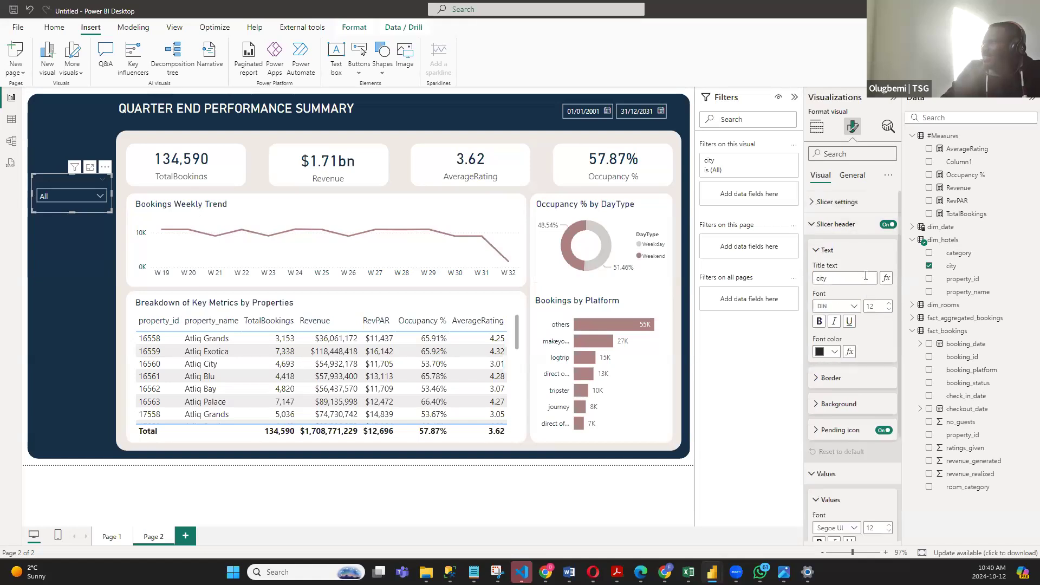
left_click(833, 352)
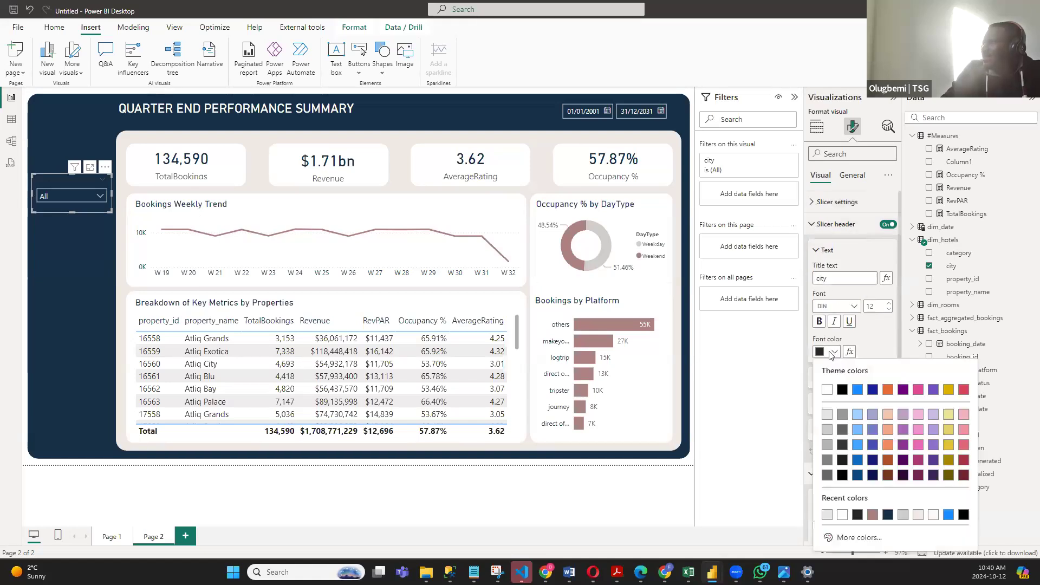
left_click(827, 414)
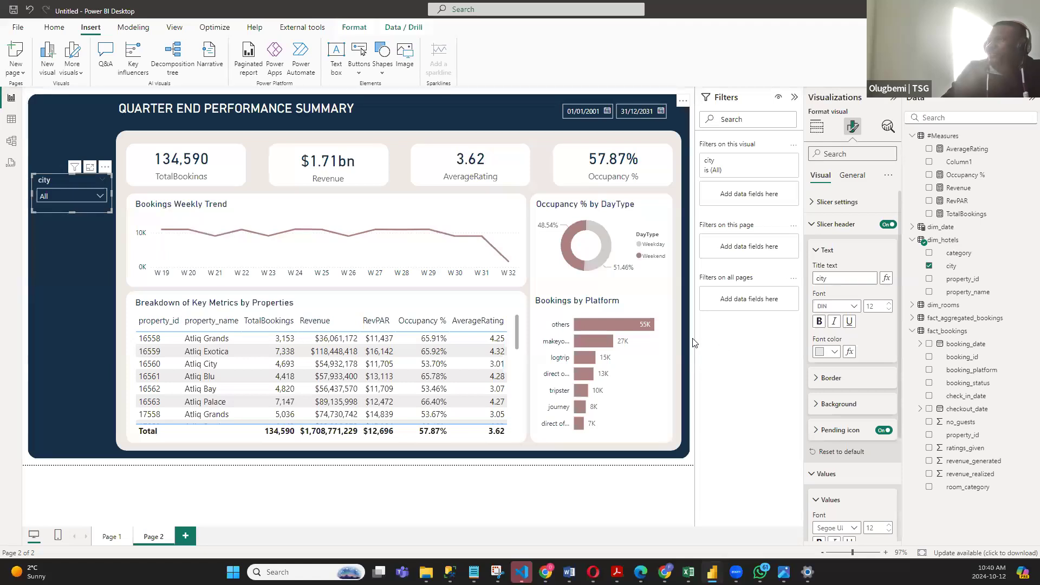
left_click(128, 171)
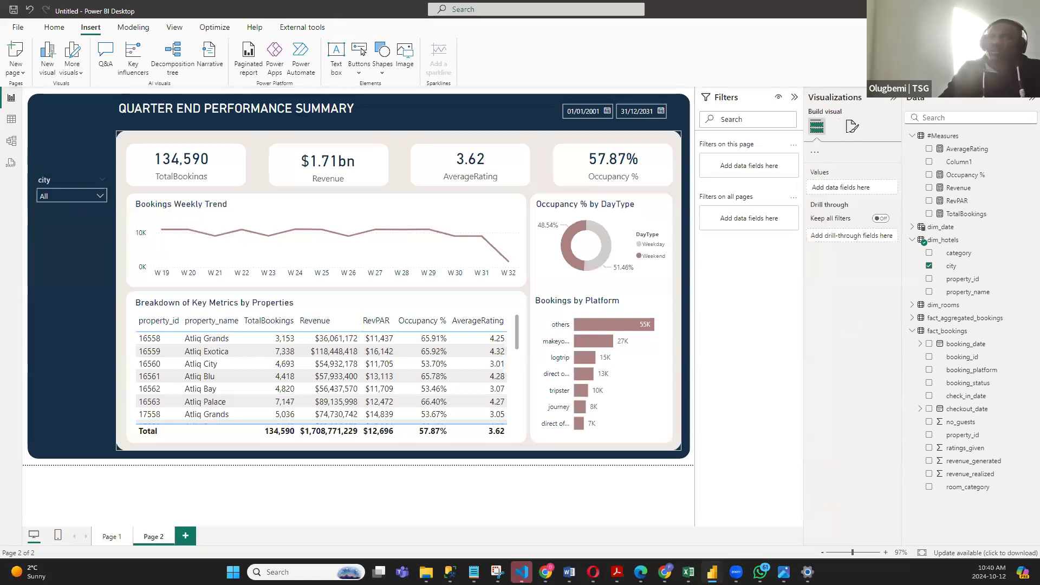
- Duplicate the city slicer and place the copy directly below the original in the navy side band
left_click(64, 183)
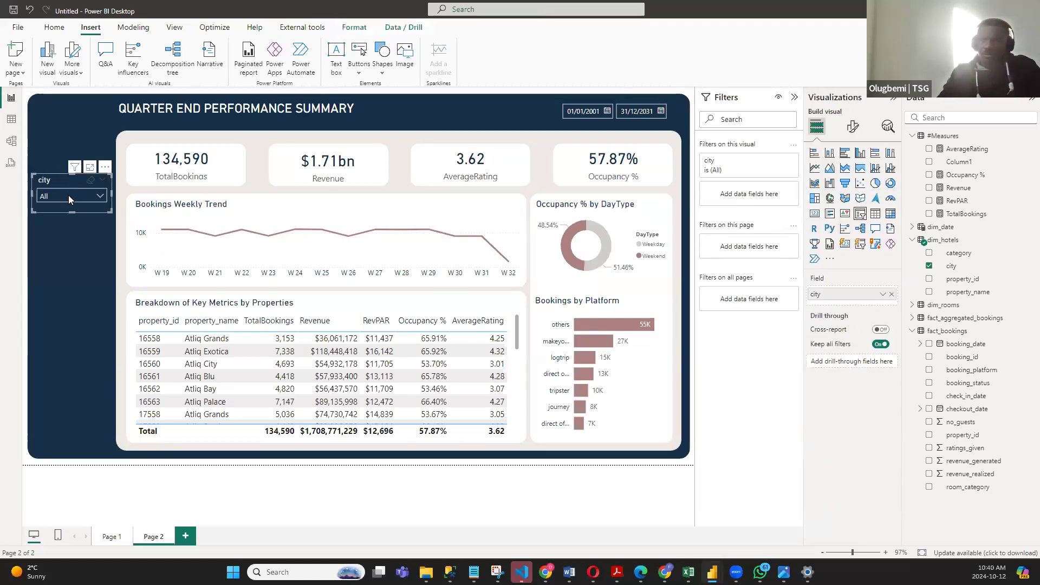
key("ctrl+v")
left_click_drag(108, 172, 106, 219)
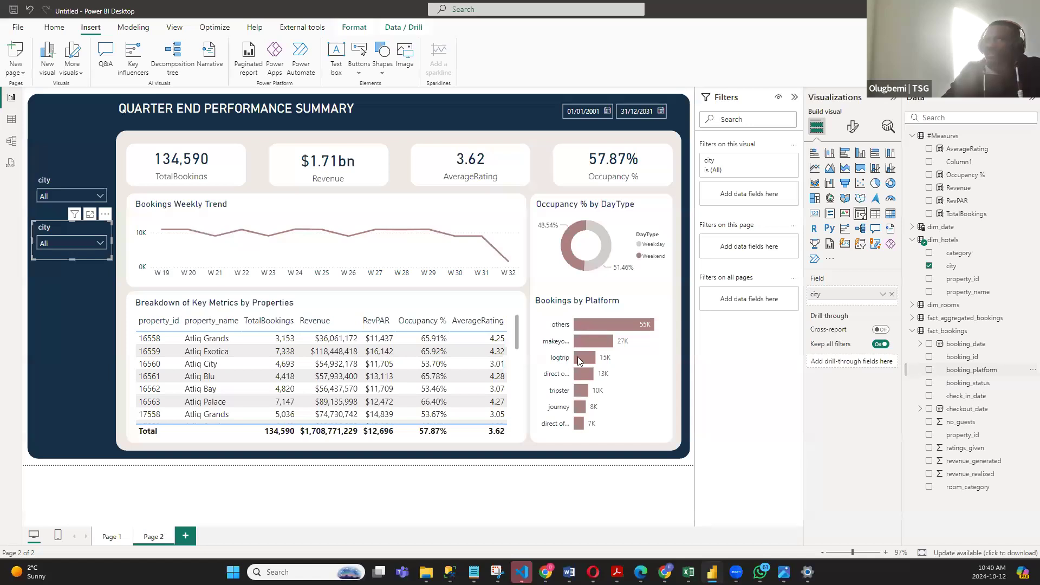
- Replace the city field in the duplicated slicer with booking_platform from fact_bookings
left_click_drag(579, 361, 71, 238)
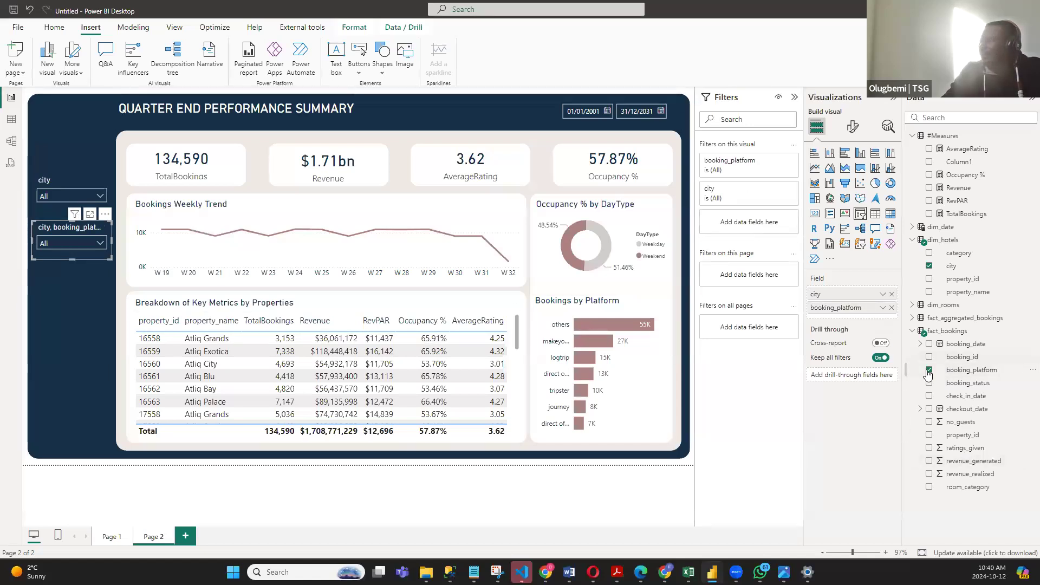
left_click(891, 308)
left_click(892, 295)
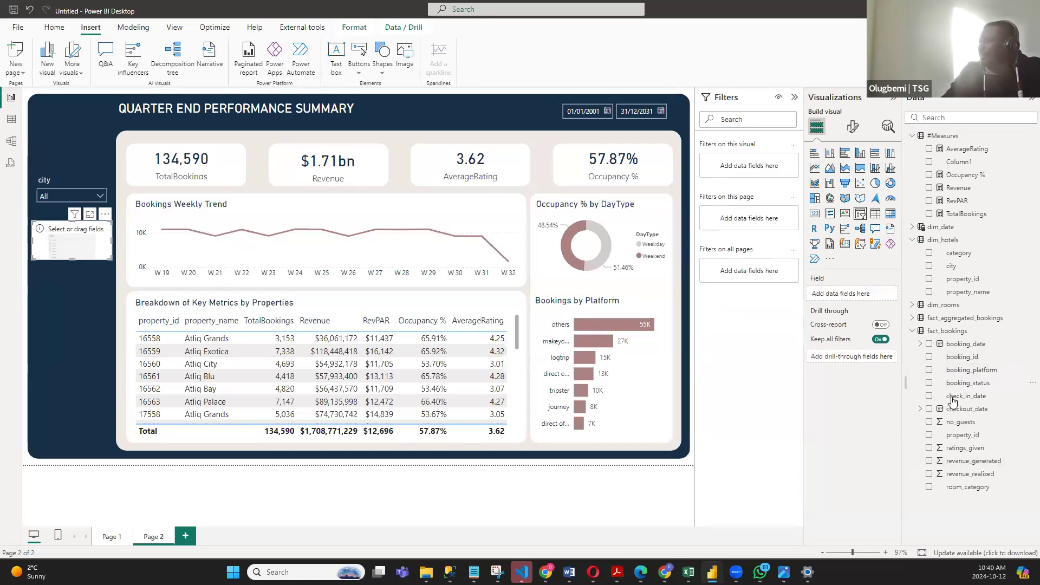
left_click_drag(928, 373, 44, 231)
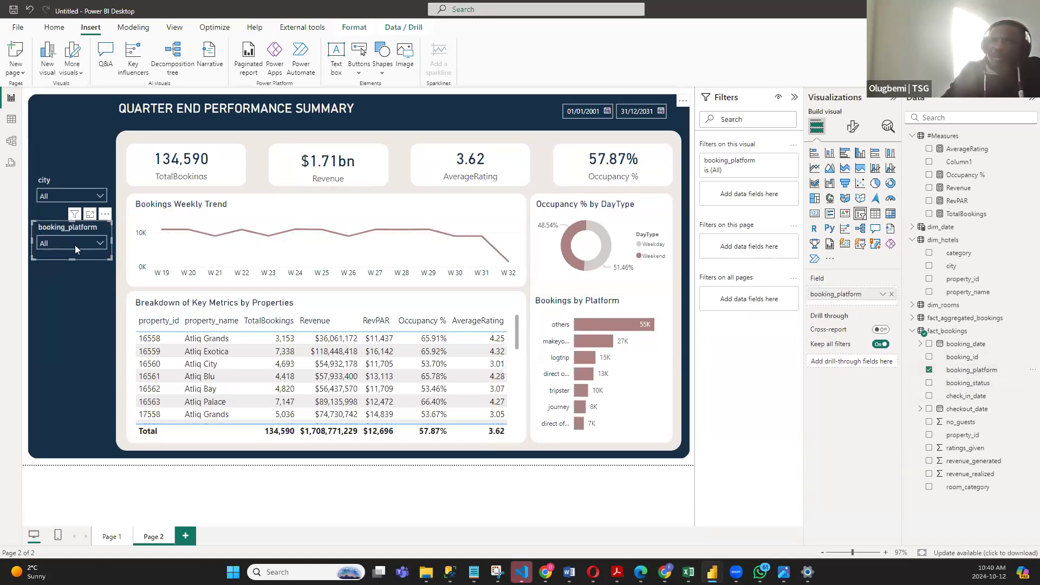
- Filter the dashboard to direct offline bookings with the booking_platform slicer
left_click(100, 243)
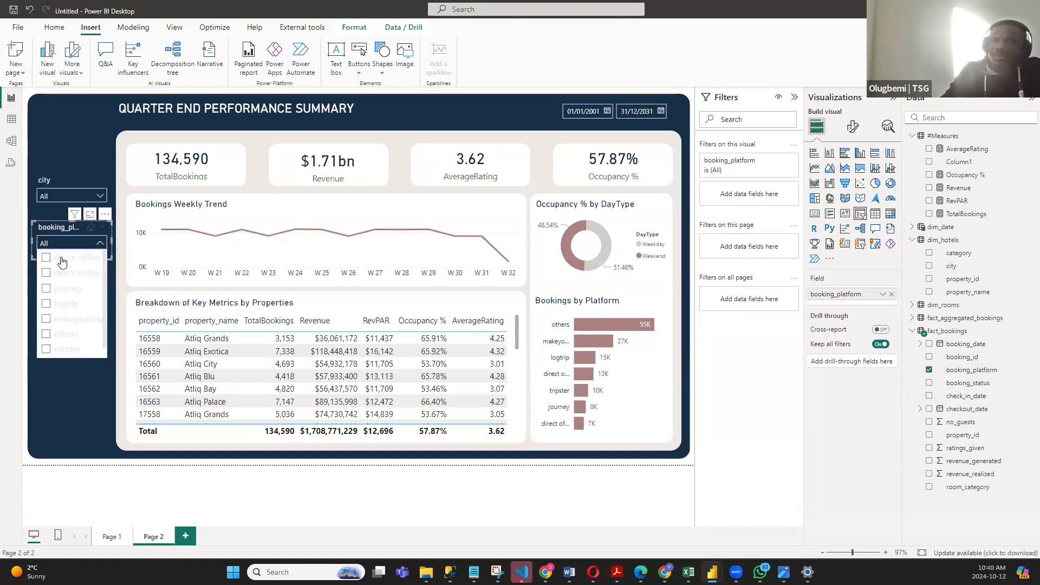
left_click(47, 259)
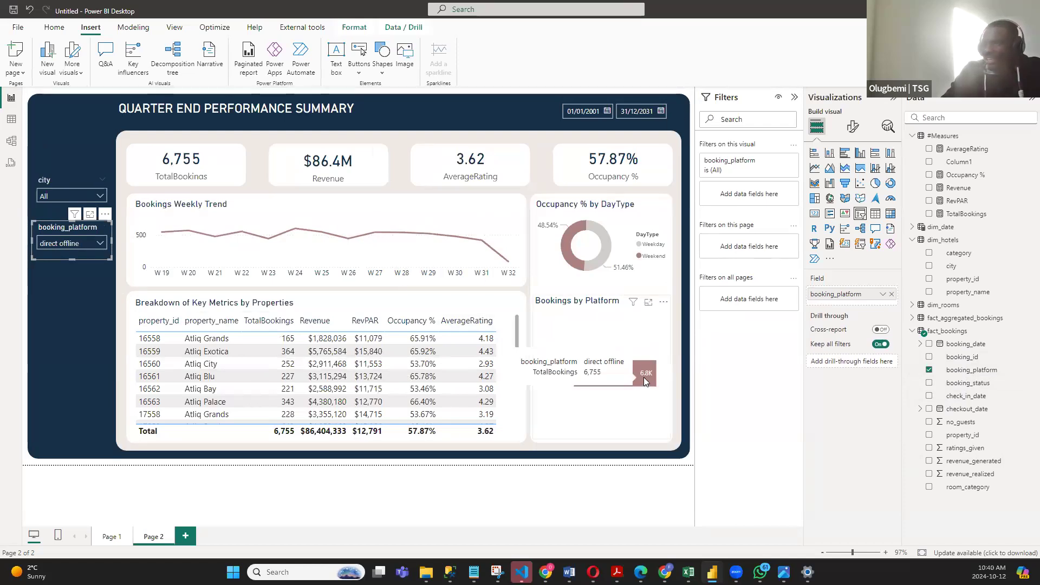
- Filter the dashboard to the journey platform with the booking_platform slicer, then clear that selection and deselect the slicer
left_click(101, 243)
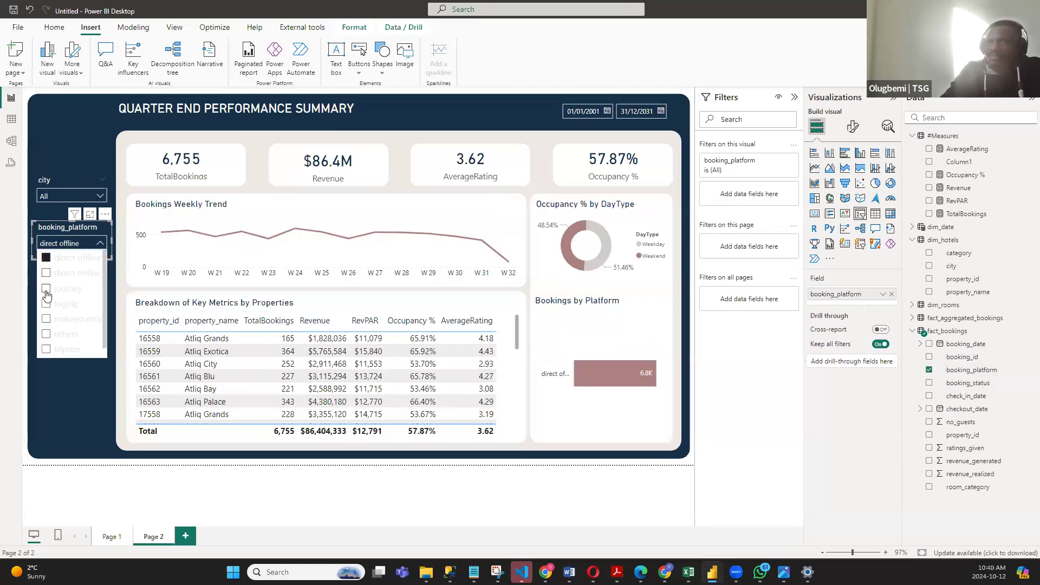
left_click(47, 291)
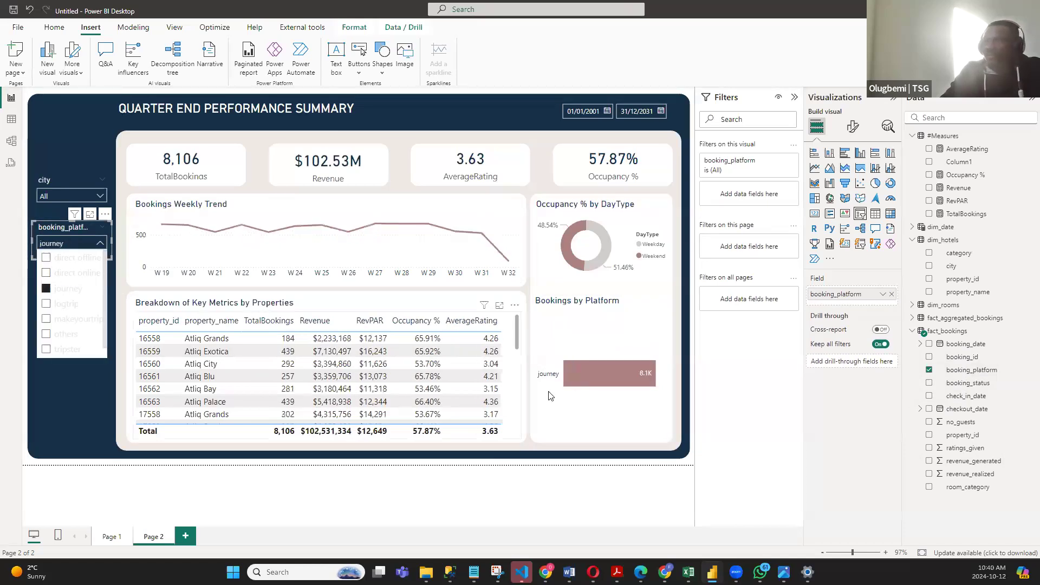
left_click(57, 291)
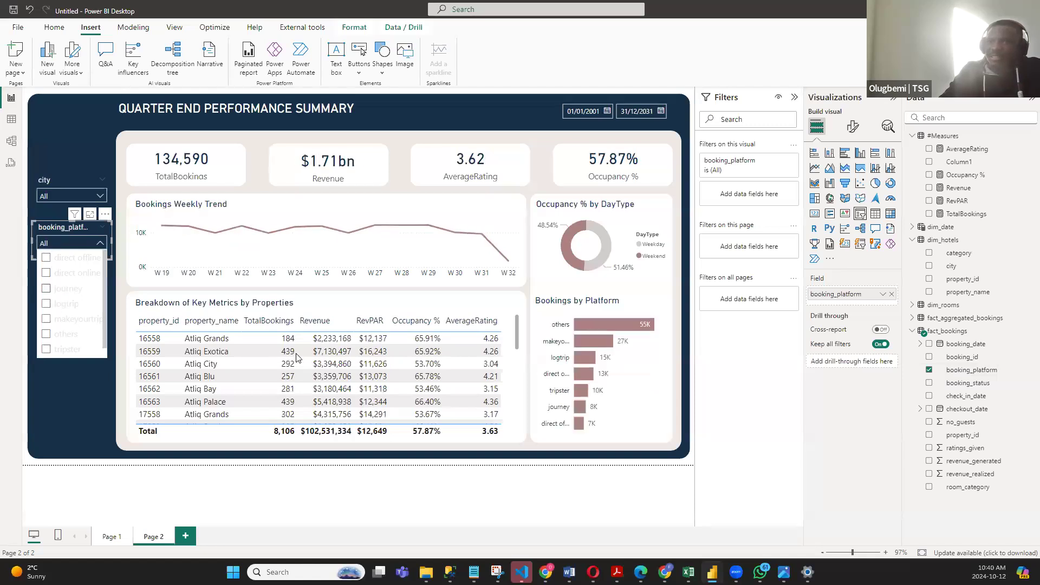
left_click(693, 372)
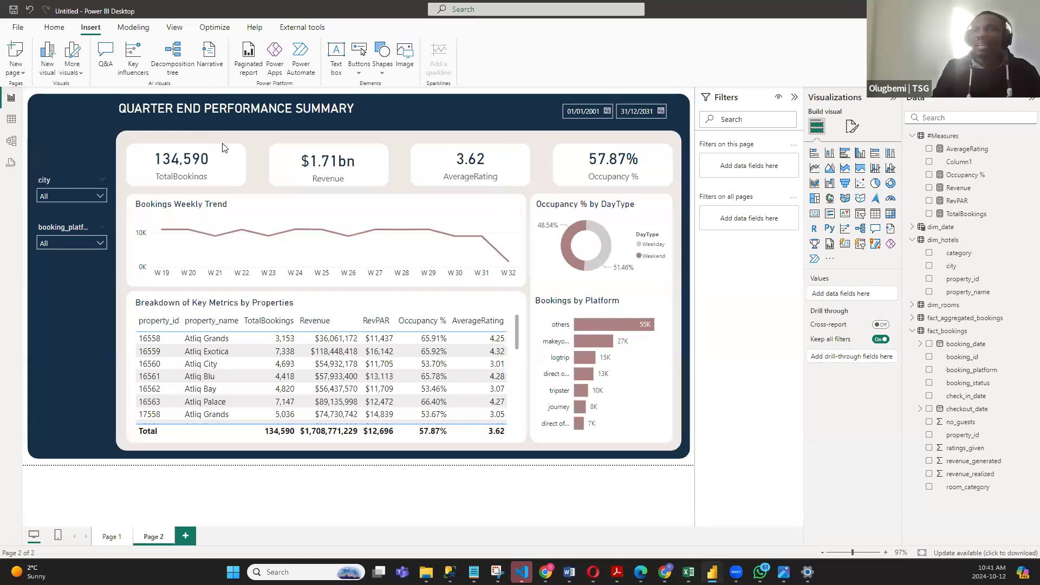
- Move the TotalBookings card slightly down to line up with the Revenue card and deselect it
left_click(190, 179)
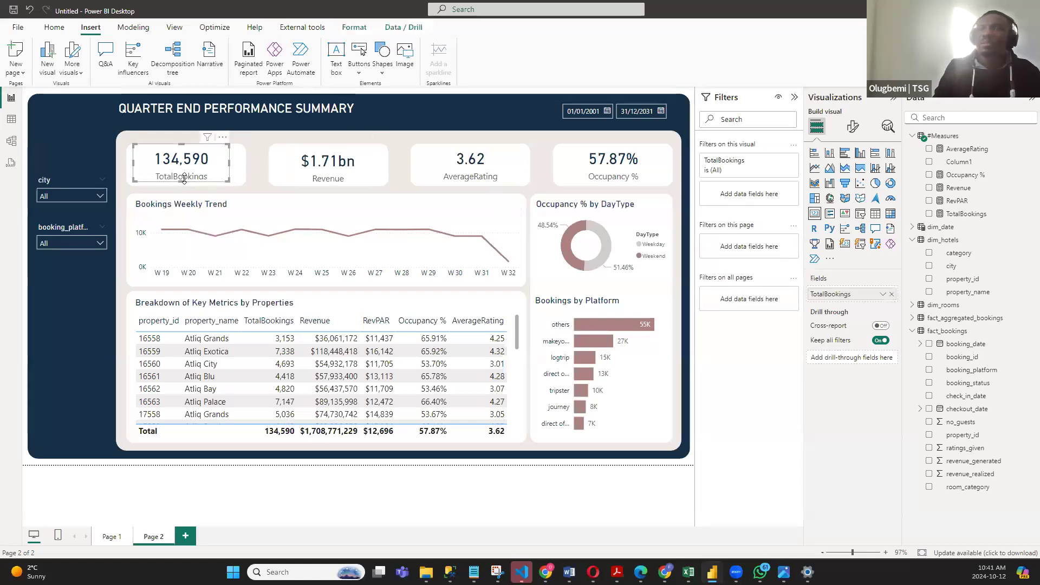
left_click_drag(181, 181, 180, 184)
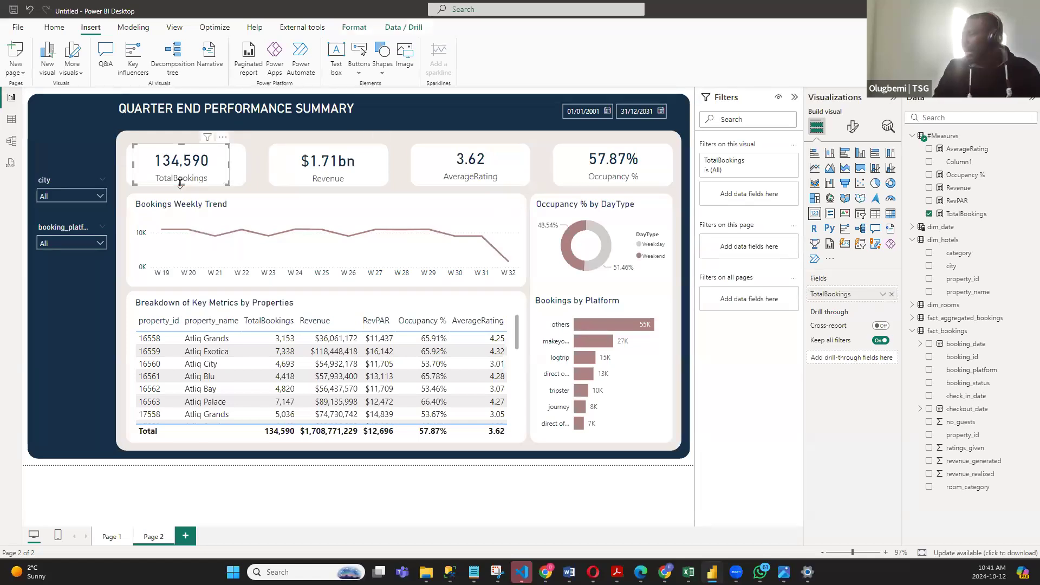
left_click(694, 354)
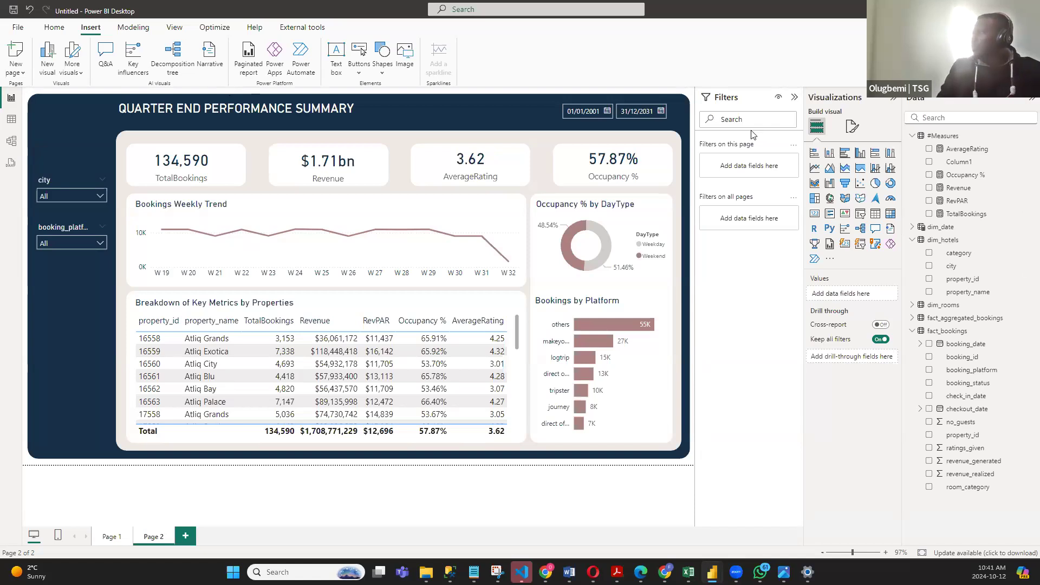
- Switch to Notepad and copy all the table column descriptions from the meta_data file
mouse_move(593, 571)
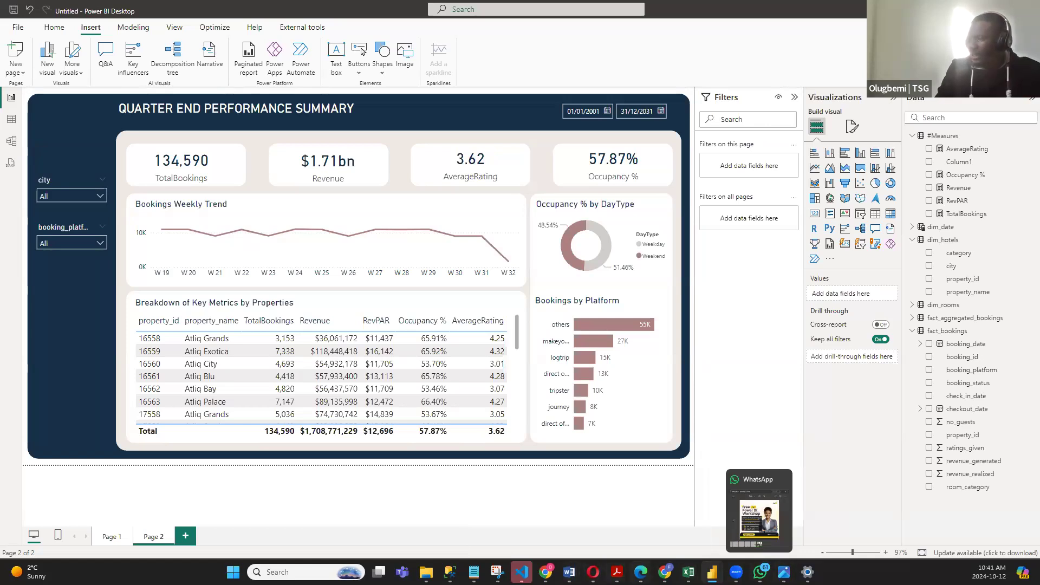
mouse_move(712, 573)
left_click(474, 572)
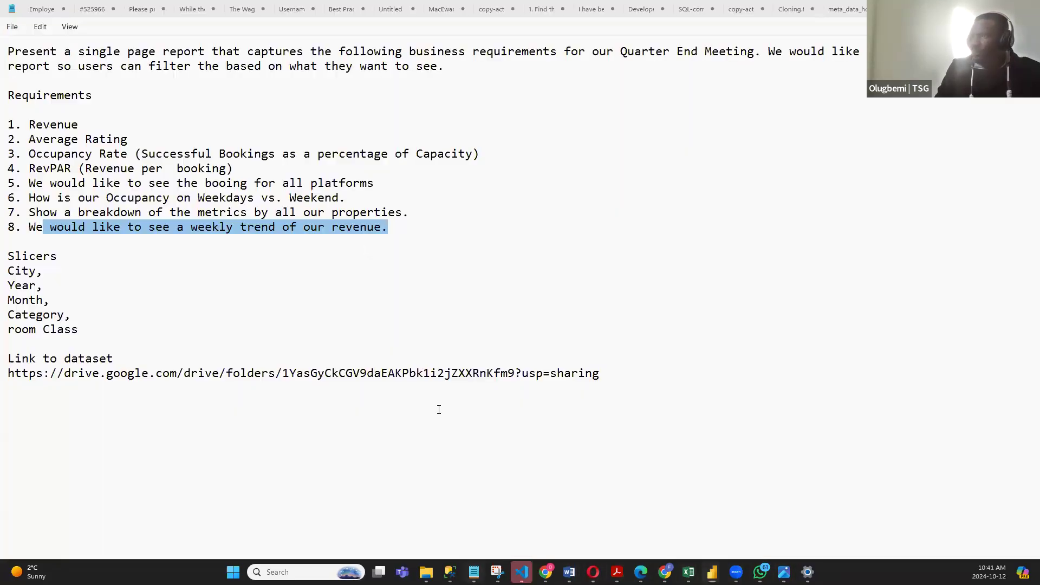
left_click(837, 9)
scroll(196, 155, "down", 2)
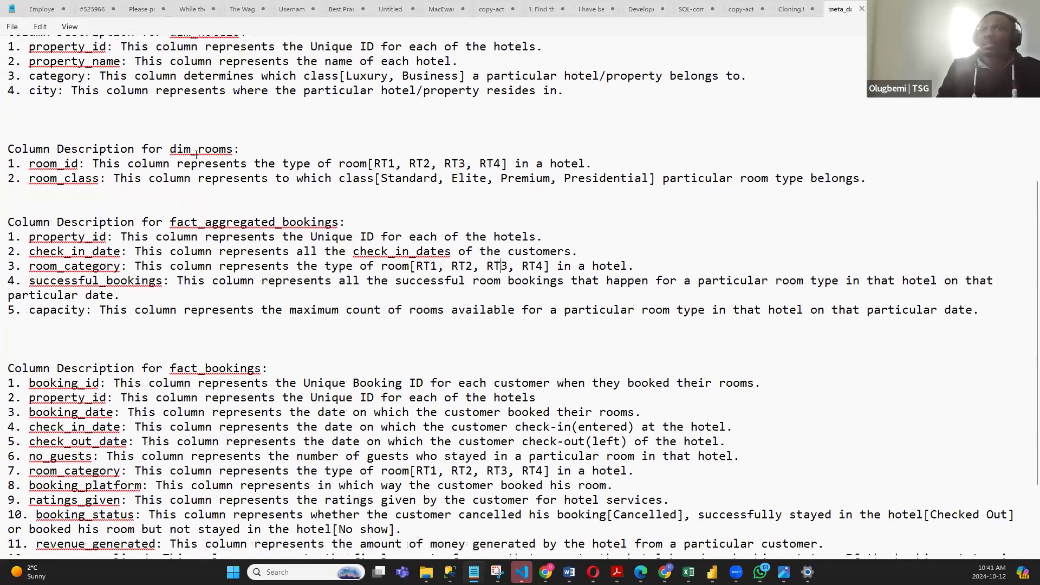
scroll(196, 155, "down", 1)
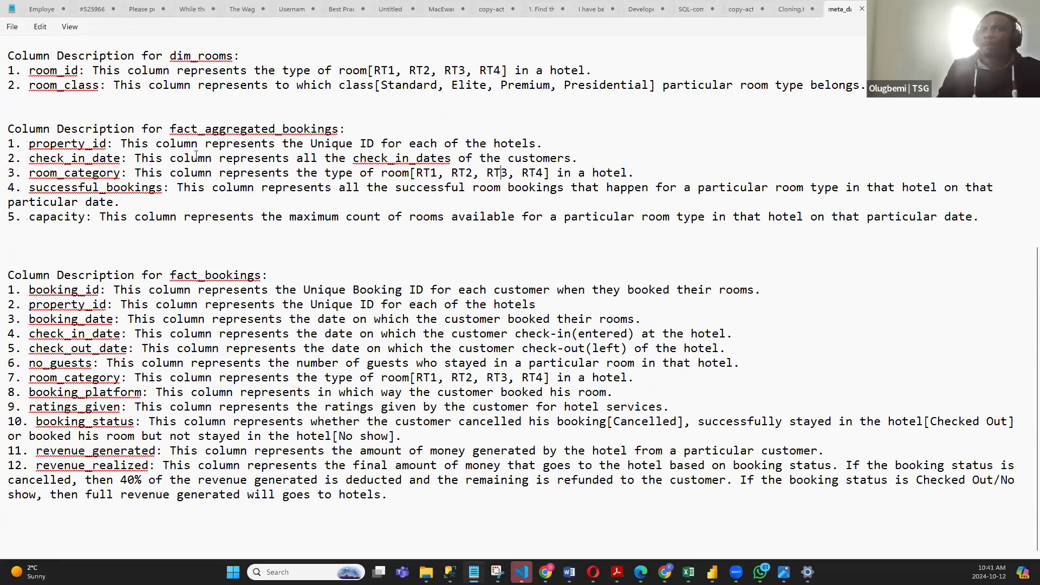
scroll(196, 155, "up", 8)
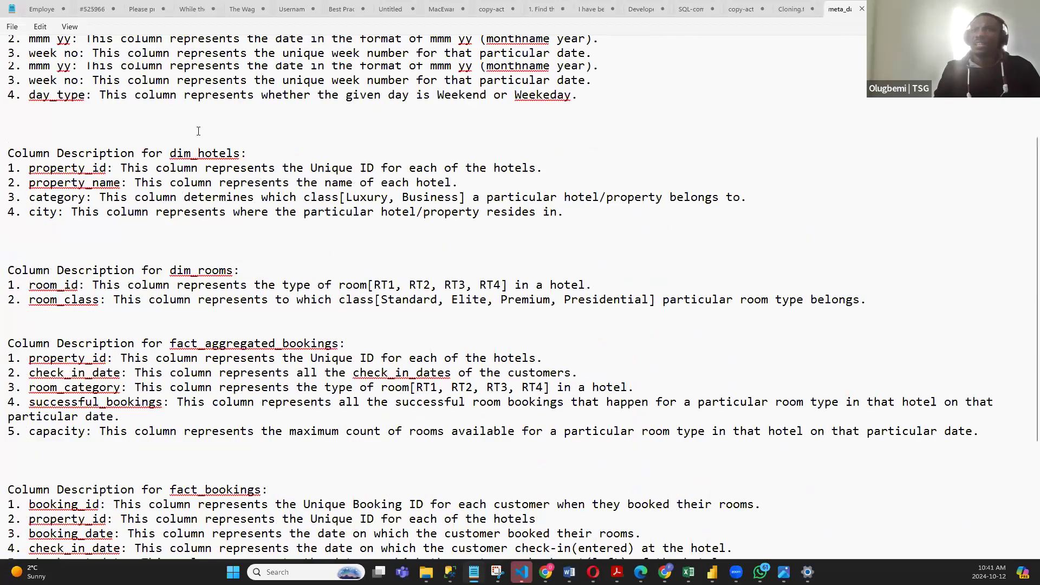
left_click_drag(7, 169, 425, 499)
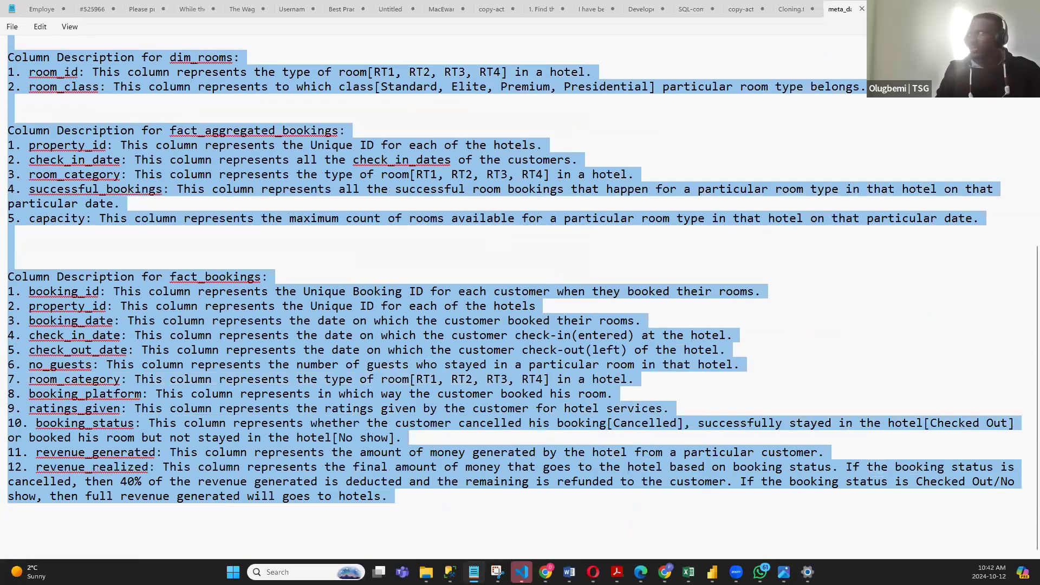
- Switch to the Opera browser window with the color palette search and open its ChatGPT page
key("alt+Tab")
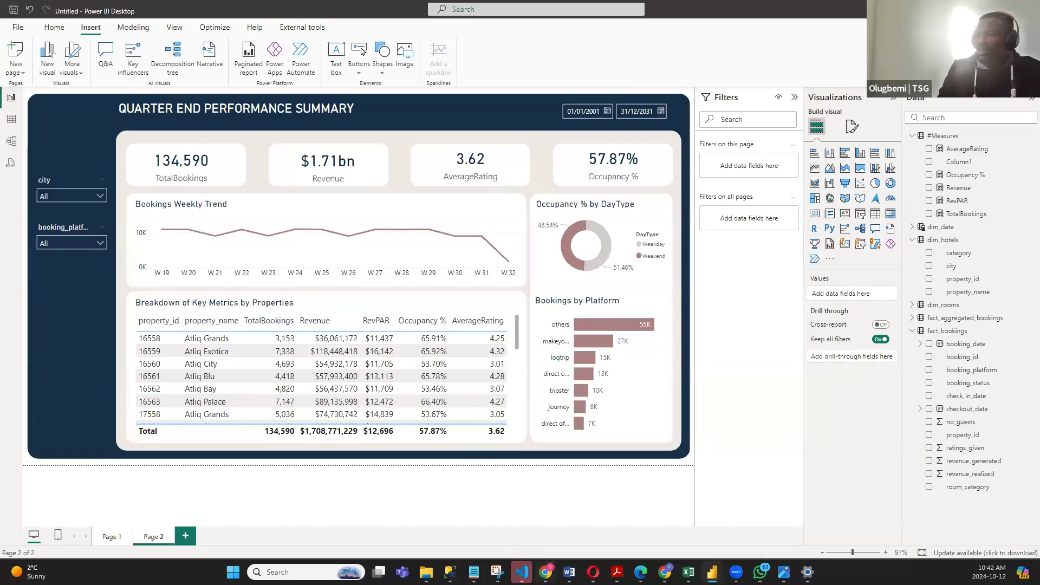
mouse_move(592, 572)
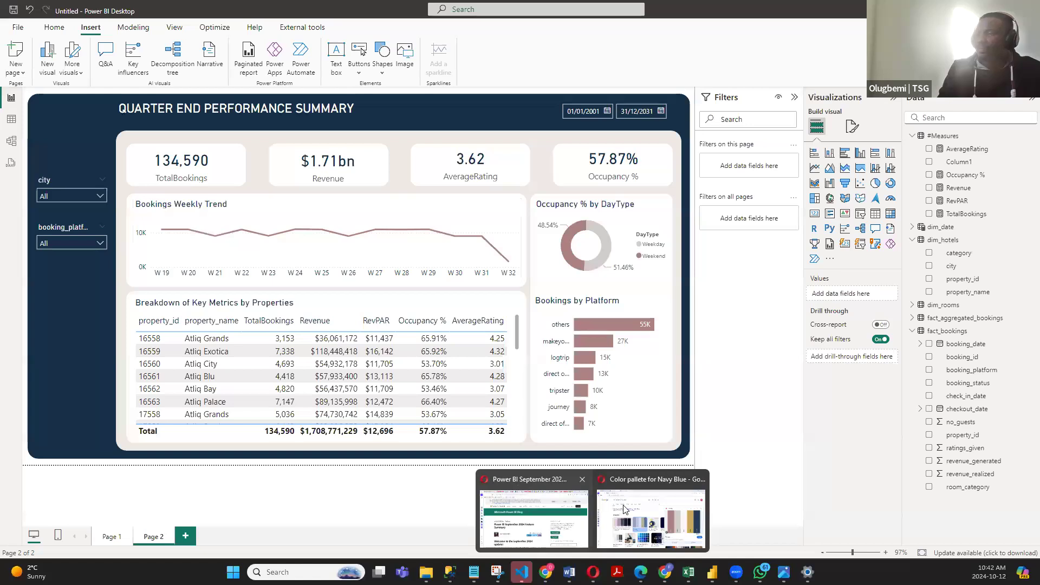
left_click(650, 520)
left_click(64, 12)
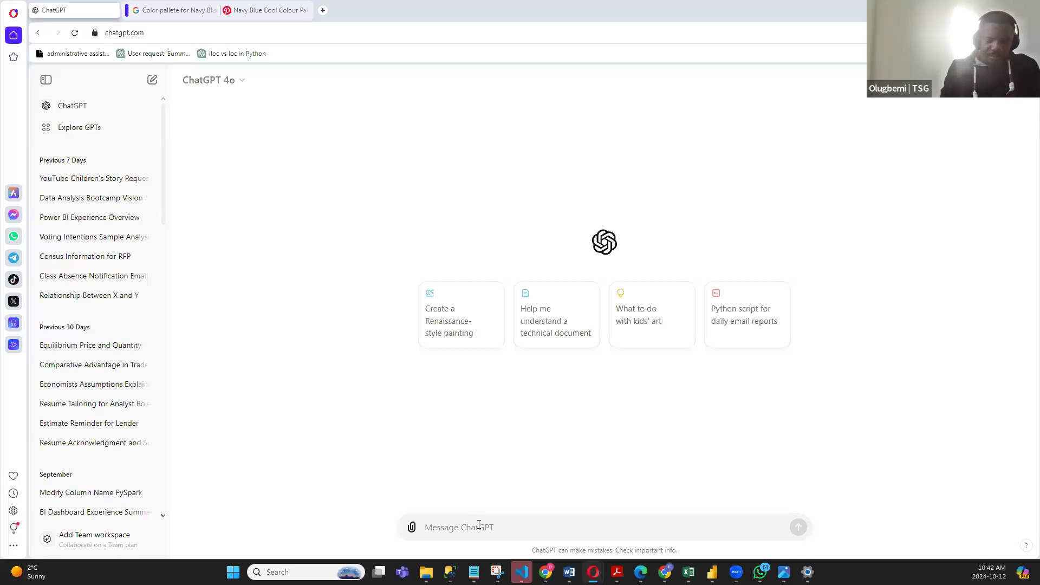
type("I")
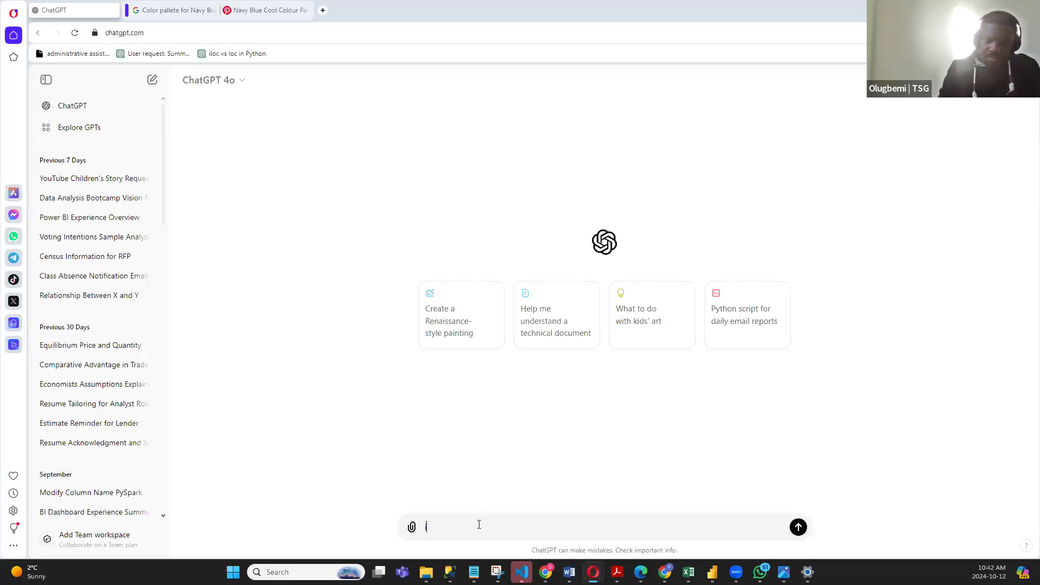
type("'M PROVIDIN")
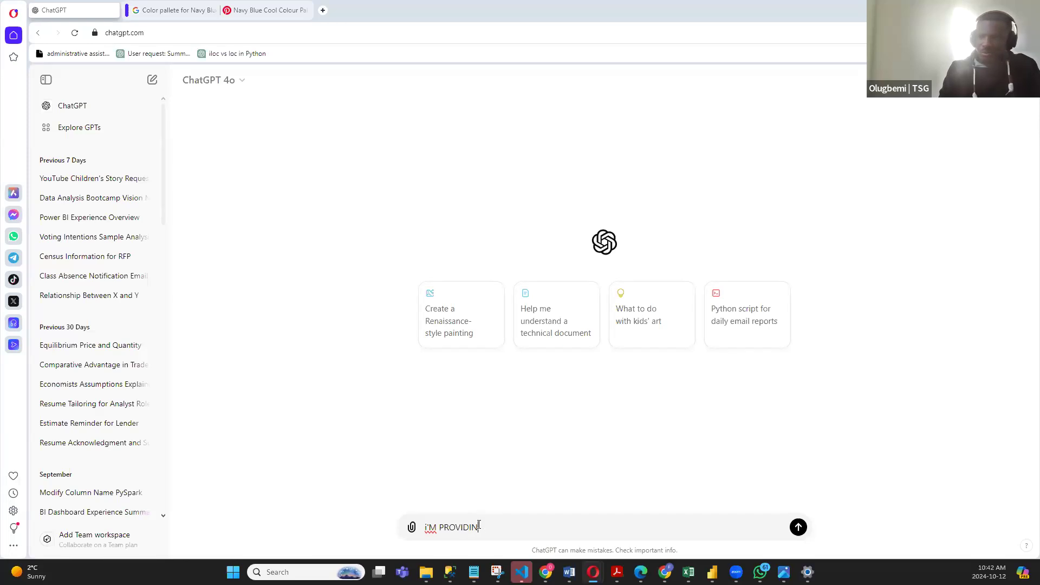
type("G")
key("BackSpace")
key("BackSpace")
key("BackSpace")
key("BackSpace")
key("BackSpace")
key("BackSpace")
key("BackSpace")
key("BackSpace")
key("BackSpace")
key("BackSpace")
key("BackSpace")
key("BackSpace")
key("BackSpace")
- Send ChatGPT "I'm providing you a data dictionary for my power project. Just acknowledge" followed by the copied column descriptions
type("I'm prov")
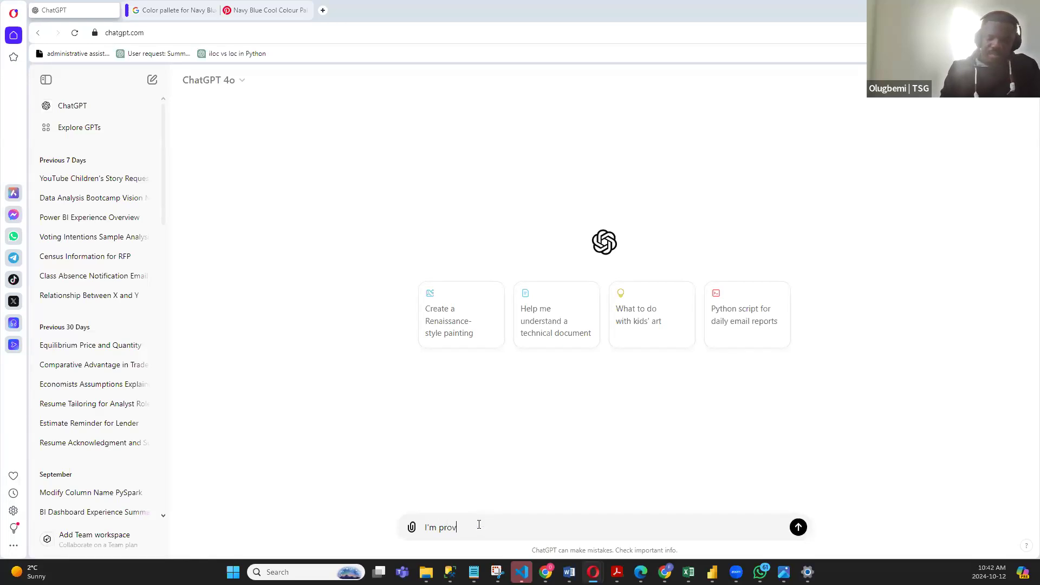
type("iding you")
type(" a data fo")
type("dic")
type("tionary for")
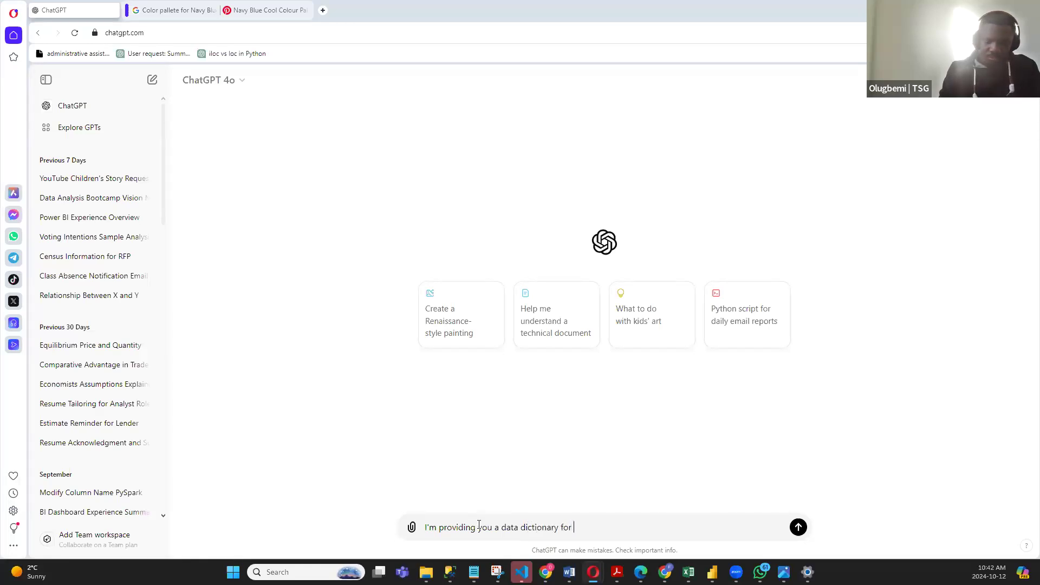
type(" my power proj")
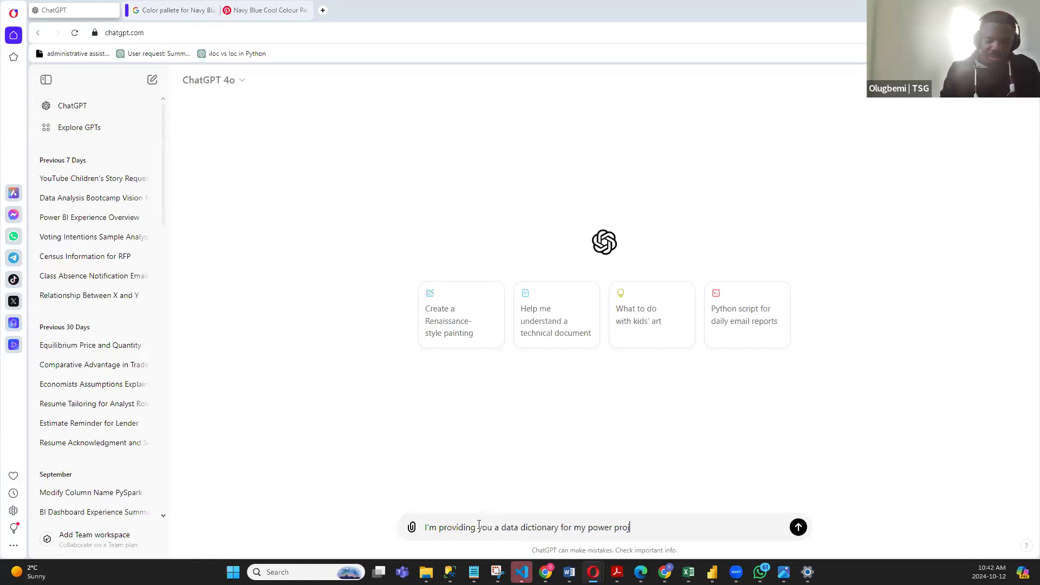
type("ect. Just acknowledge")
key("shift+Return")
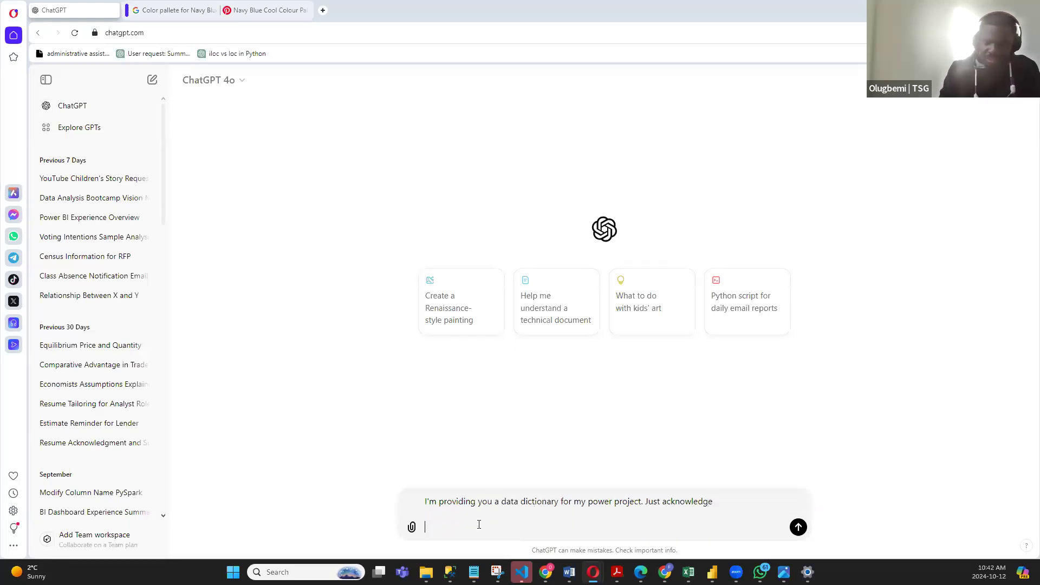
key("ctrl+v")
key("Return")
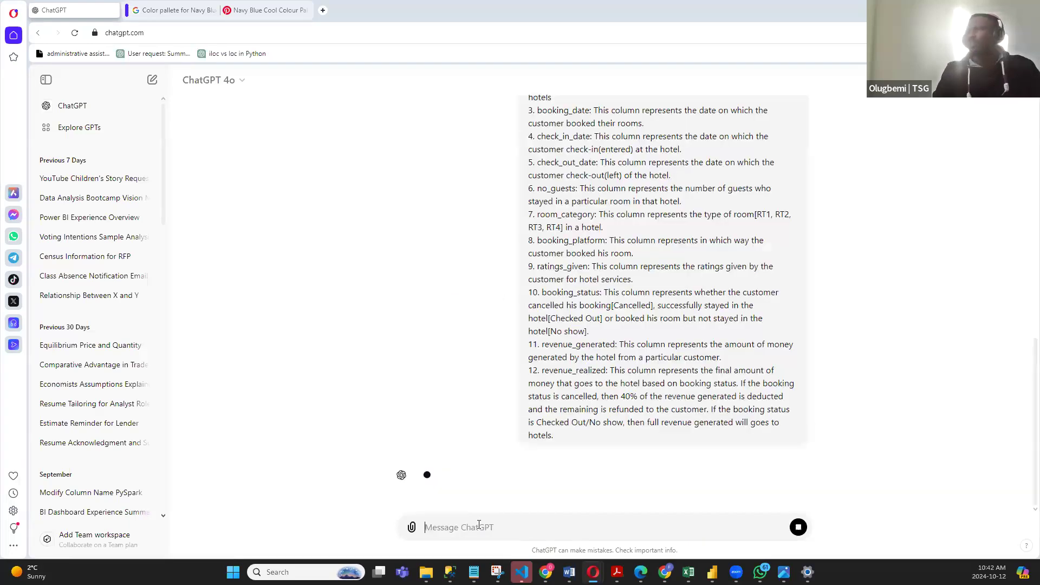
- Ask ChatGPT "Provide the DAX formula for total bookings" as a follow-up message
scroll(461, 356, "down", 5)
scroll(460, 356, "down", 8)
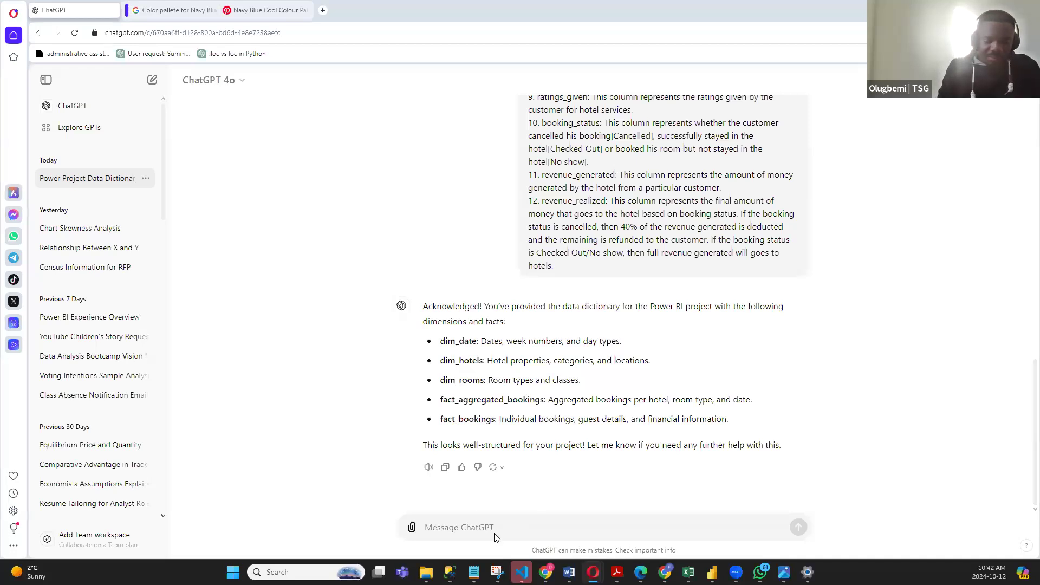
type("Provide the form")
key("BackSpace")
type("DAX")
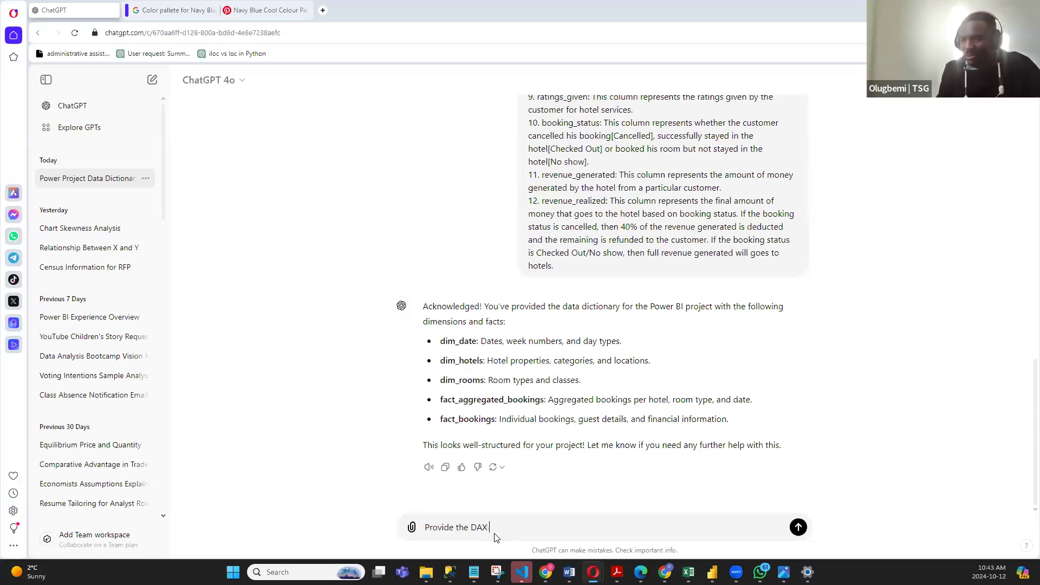
type(" form")
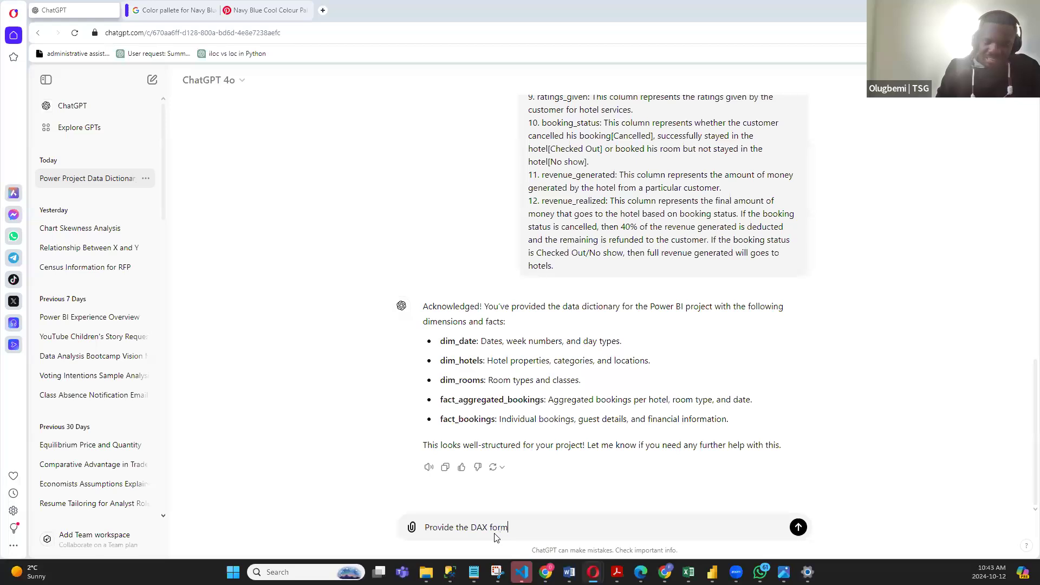
type("ula for total")
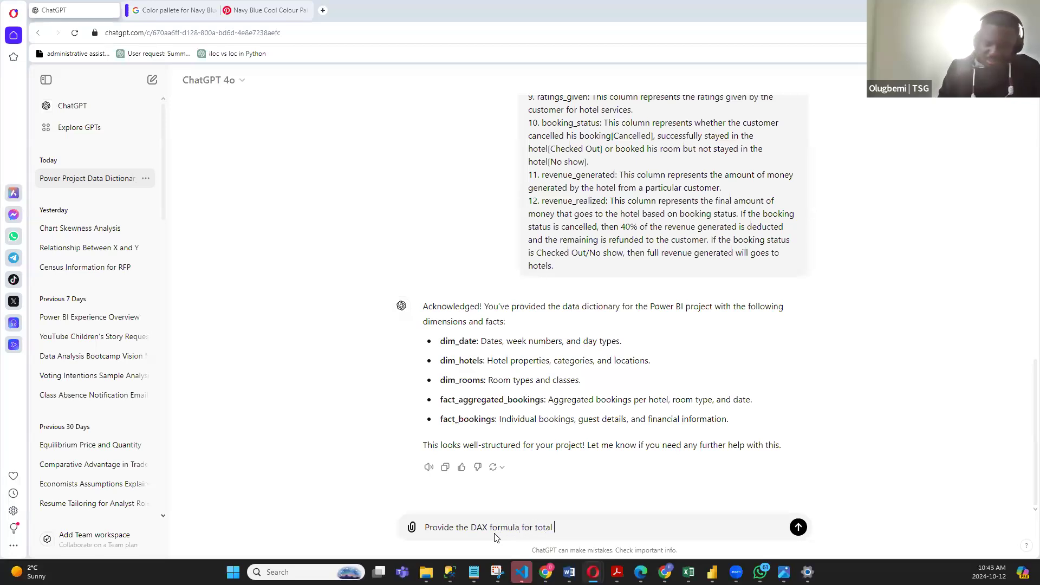
type(" bookings")
key("Return")
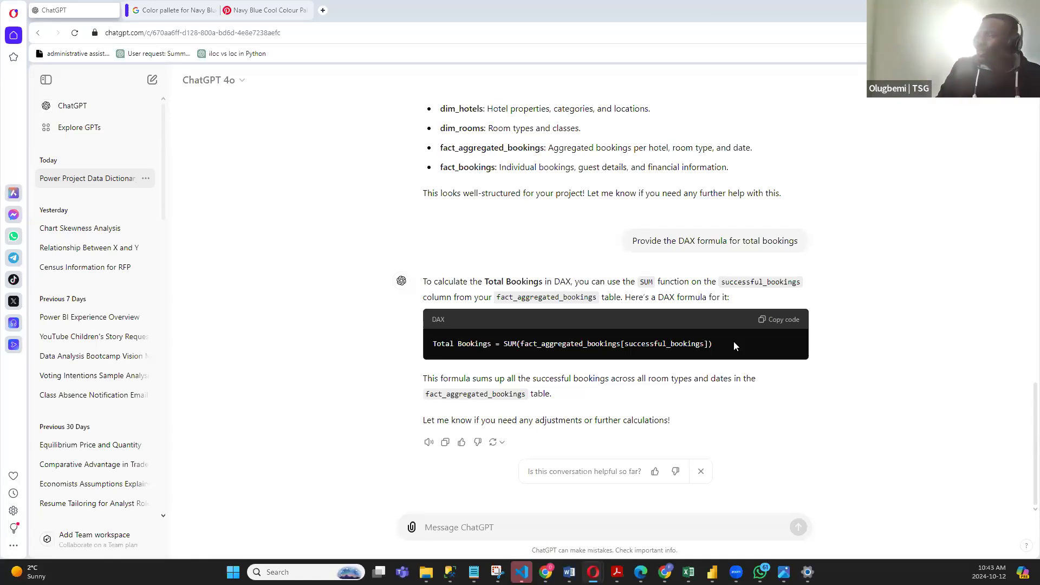
- Copy the suggested Total Bookings DAX formula and switch back to the Power BI Desktop dashboard report
left_click_drag(731, 348, 430, 345)
key("ctrl+c")
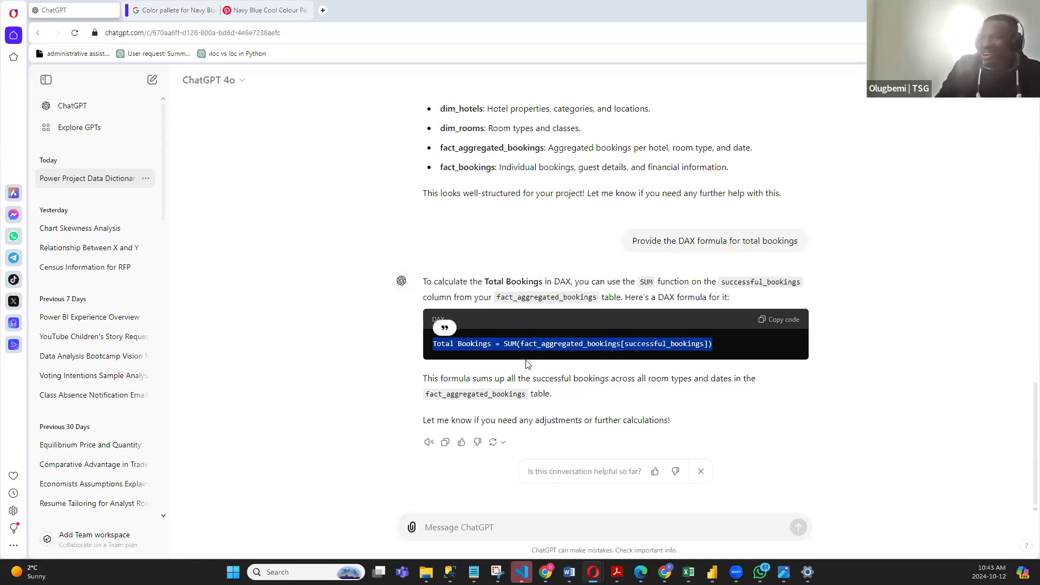
left_click(711, 572)
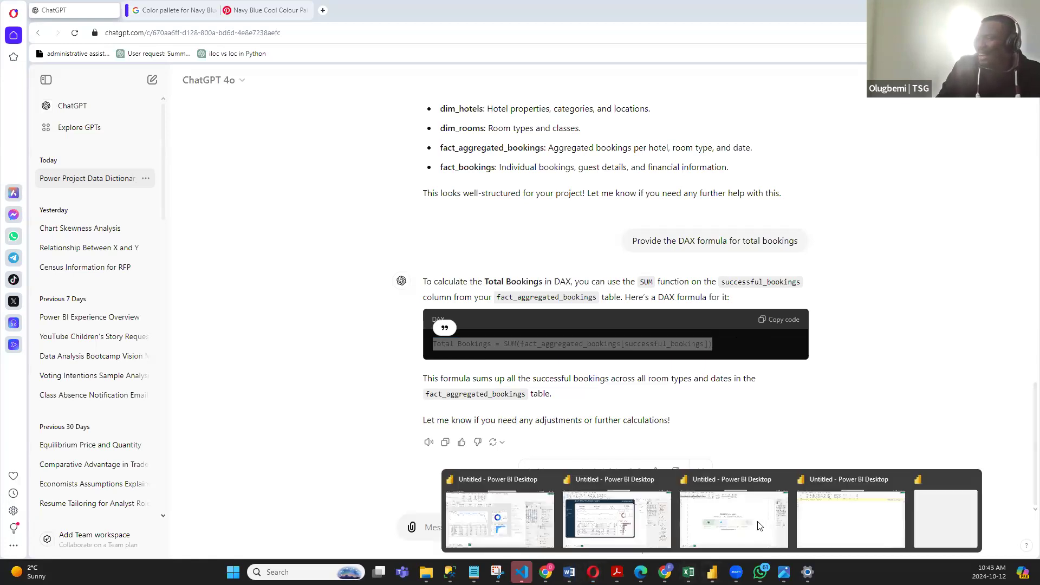
left_click(612, 504)
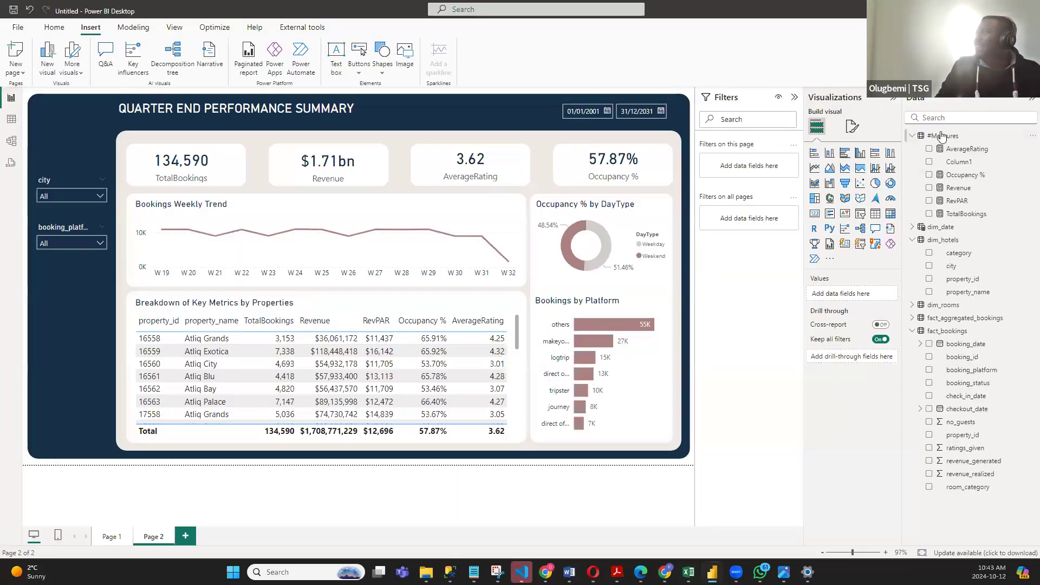
- Create a measure in the #Measures table from the copied formula, named Total Bookings2, summing fact_aggregated_bookings[successful_bookings]
right_click(943, 135)
left_click(886, 152)
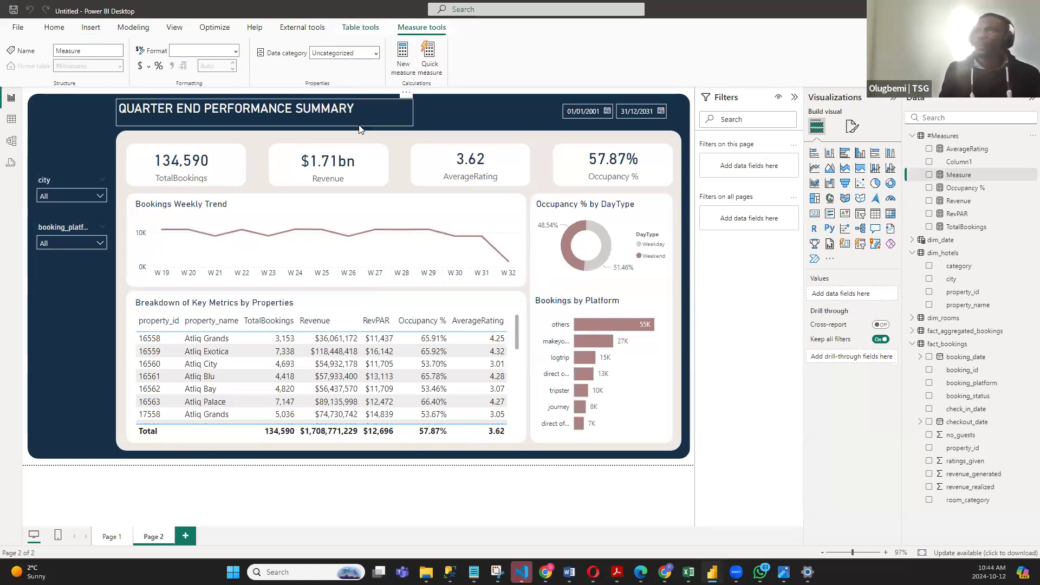
key("ctrl+v")
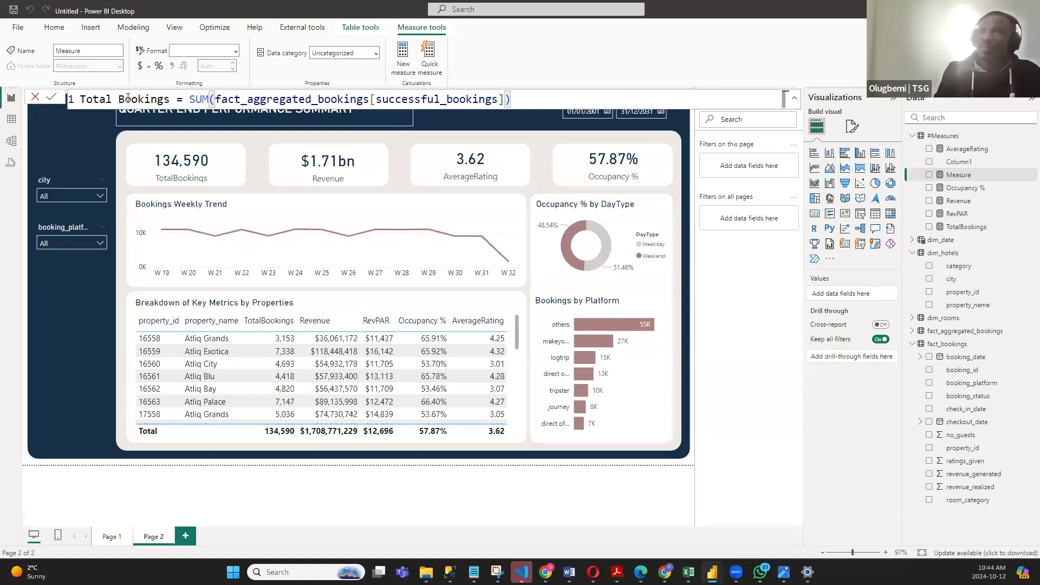
left_click(169, 99)
type("2")
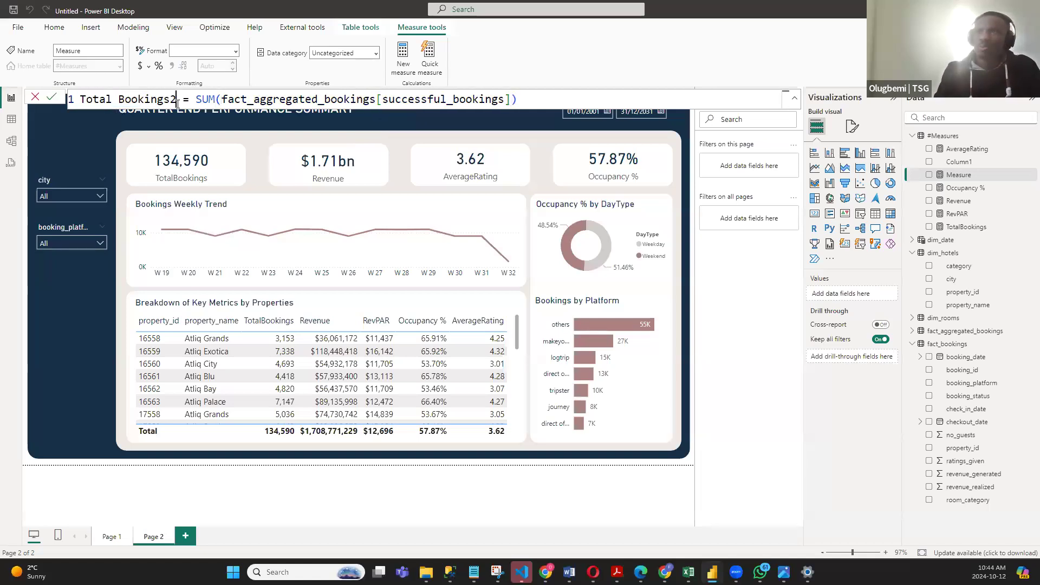
left_click(537, 98)
key("Return")
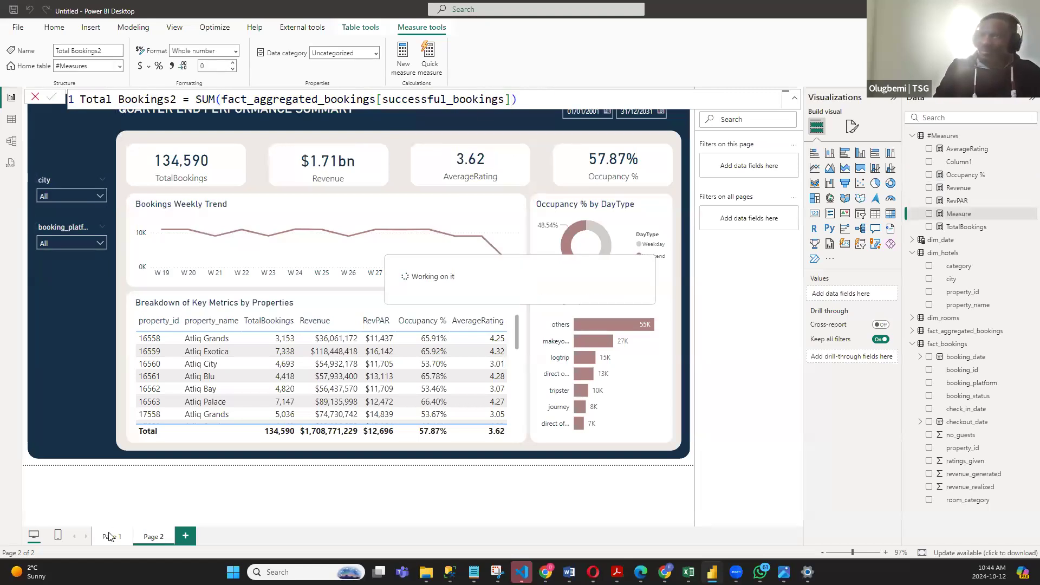
- On Page 1, move the Bookings by Platform chart up and add a card showing Total Bookings2 in the freed space
left_click(110, 536)
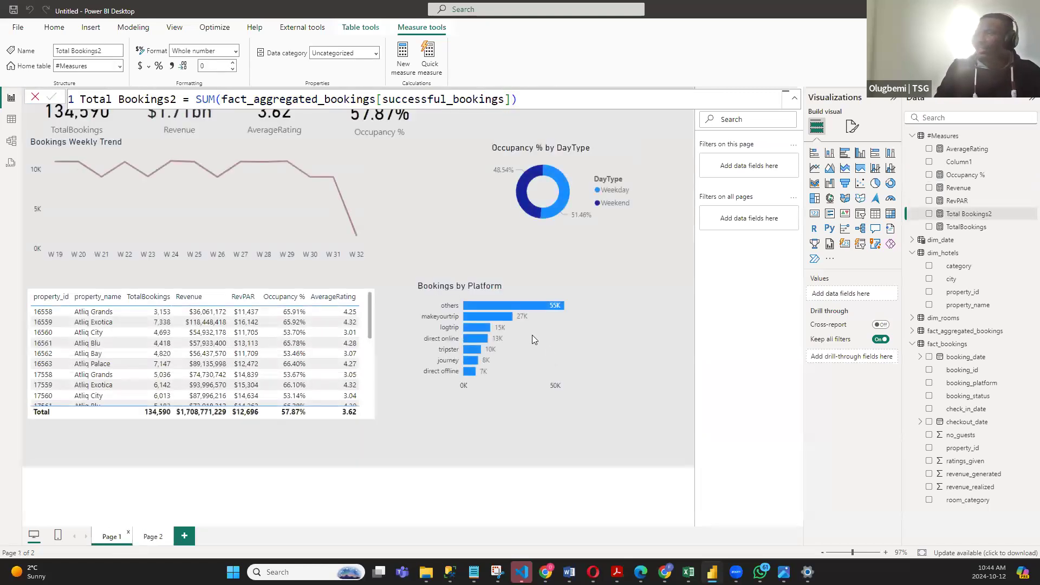
left_click_drag(498, 295, 373, 129)
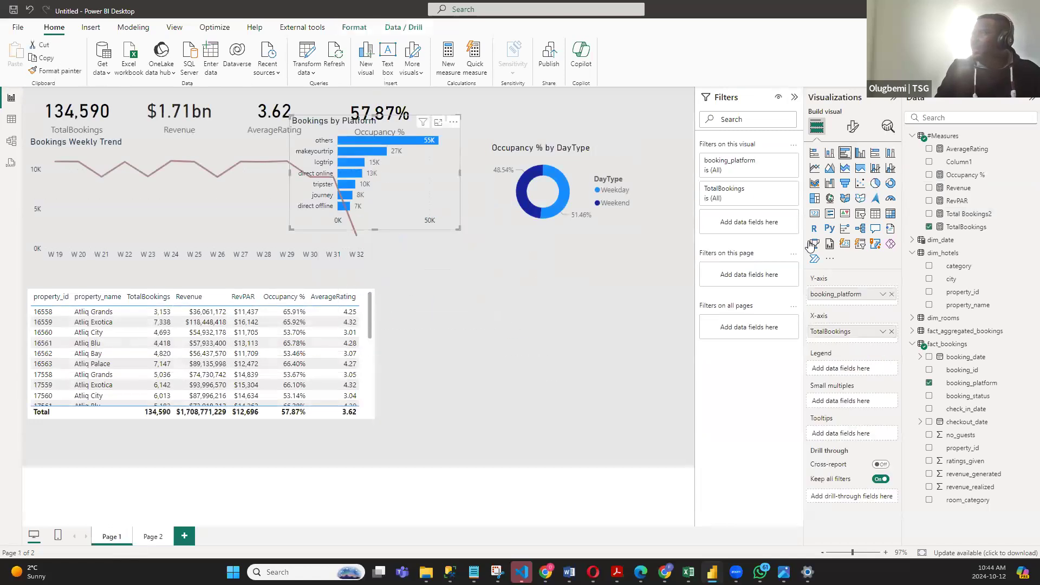
left_click_drag(437, 351, 525, 339)
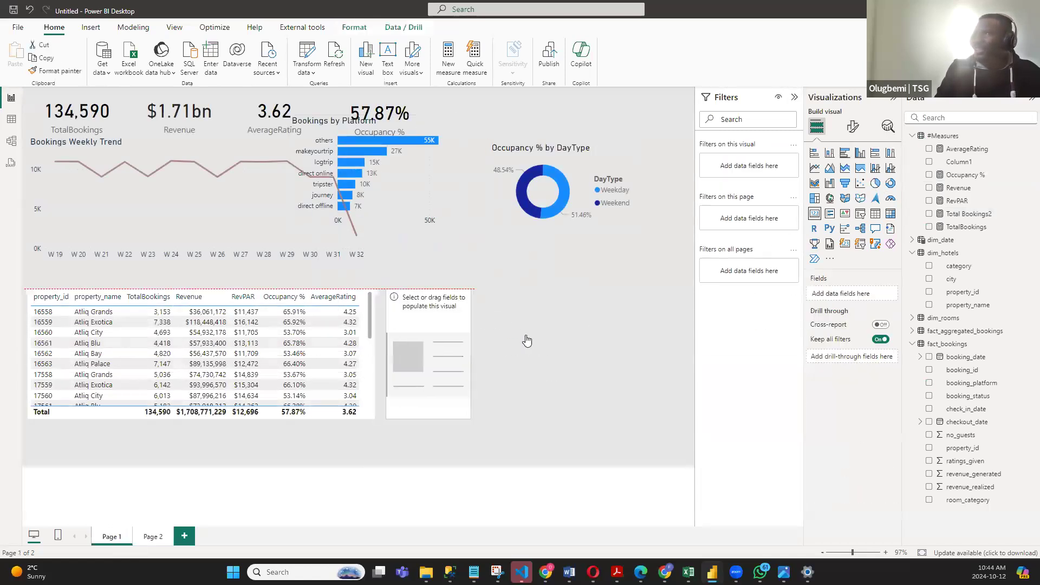
left_click(930, 213)
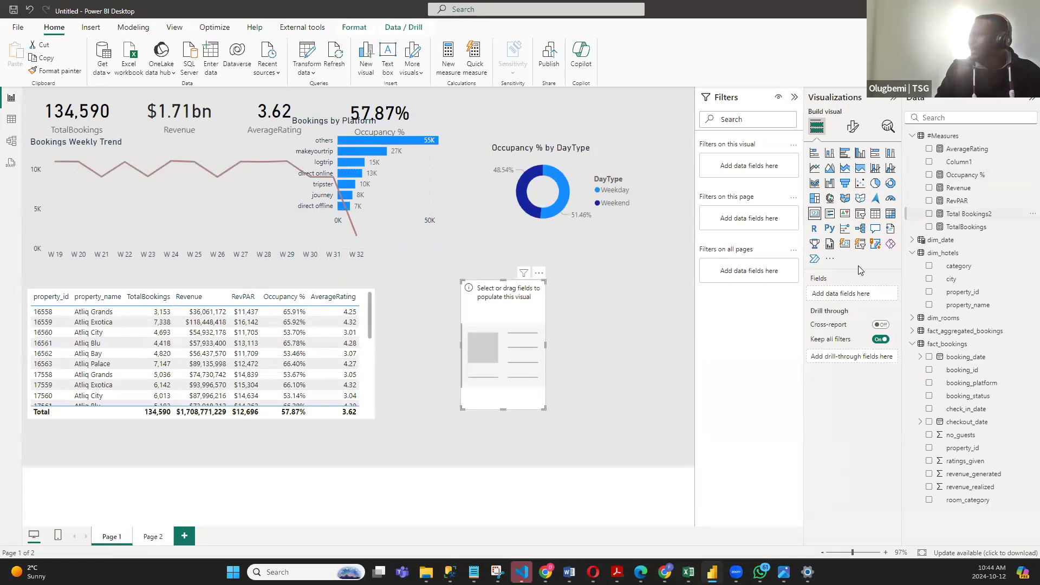
left_click_drag(536, 342, 591, 328)
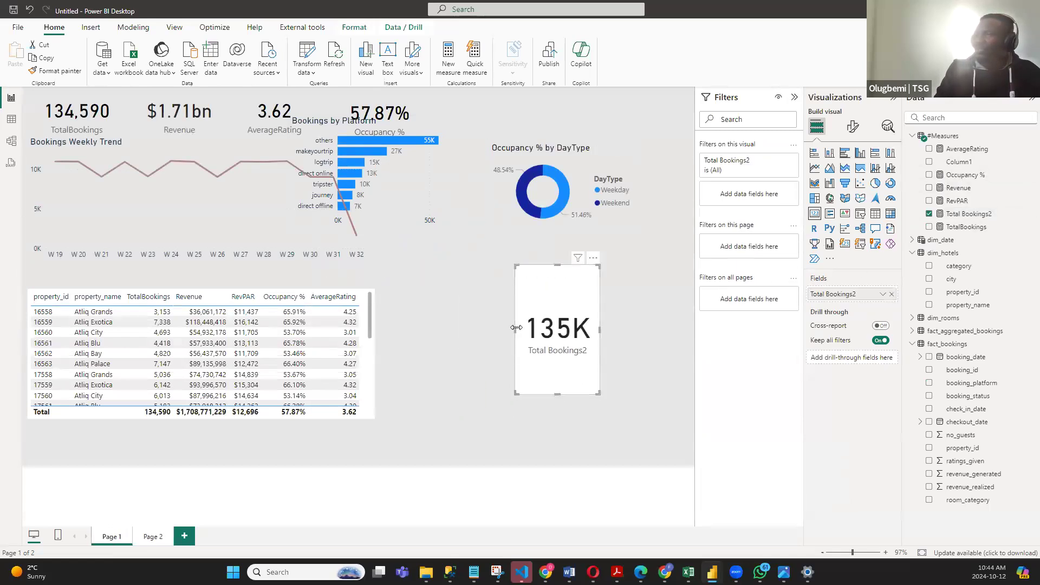
- Widen the Total Bookings2 card and apply the existing TotalBookings card's formatting to it
left_click_drag(516, 329, 438, 329)
left_click(104, 118)
left_click(56, 70)
left_click(493, 278)
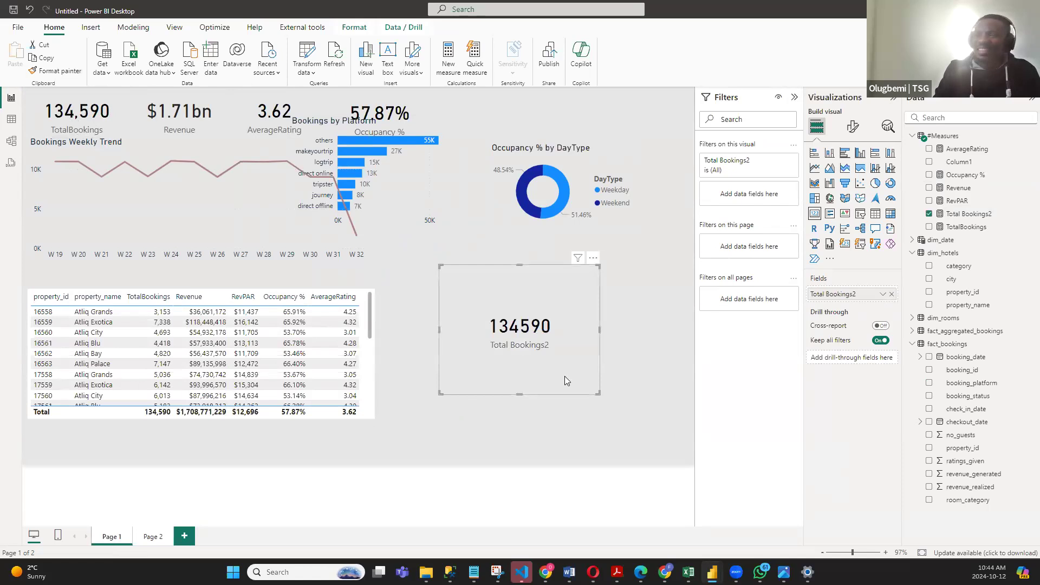
- Switch to the project notes in Notepad and copy the Requirements heading with items 1 to 4, Revenue through RevPAR
left_click(976, 9)
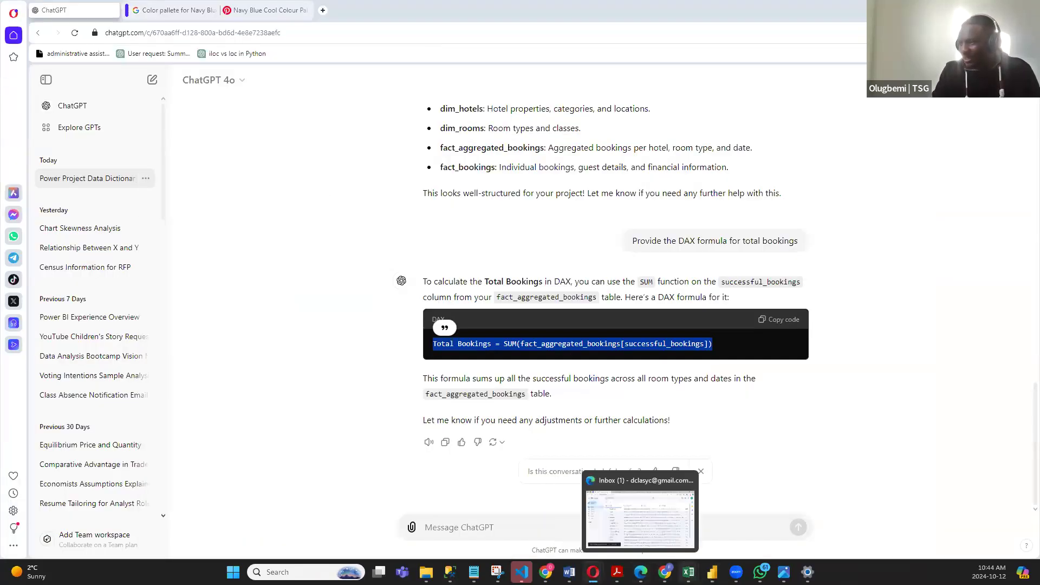
mouse_move(688, 572)
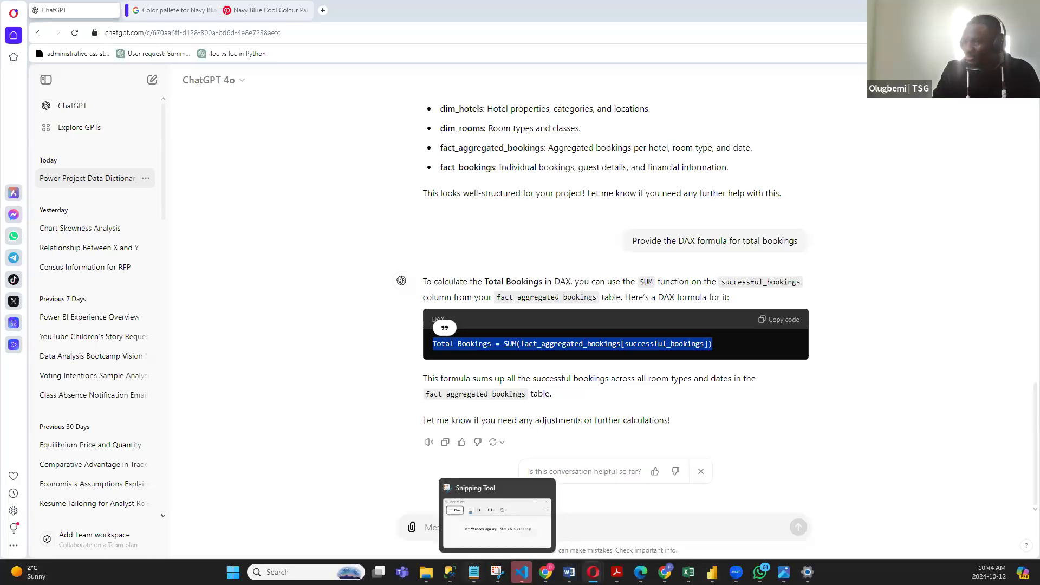
left_click(473, 572)
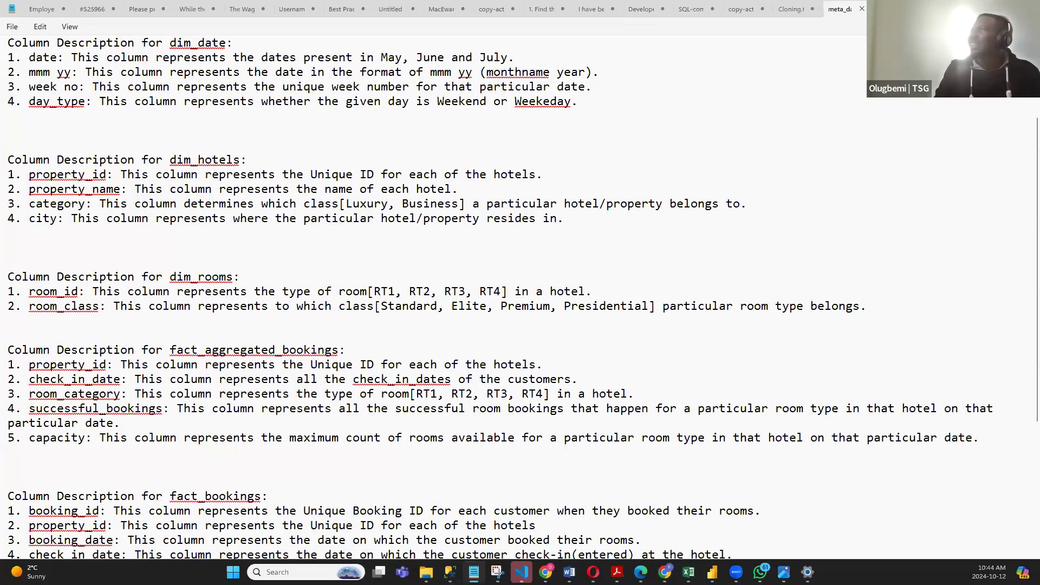
left_click(896, 9)
left_click_drag(388, 227, 16, 109)
left_click(145, 142)
left_click_drag(234, 169, 8, 93)
key("ctrl+c")
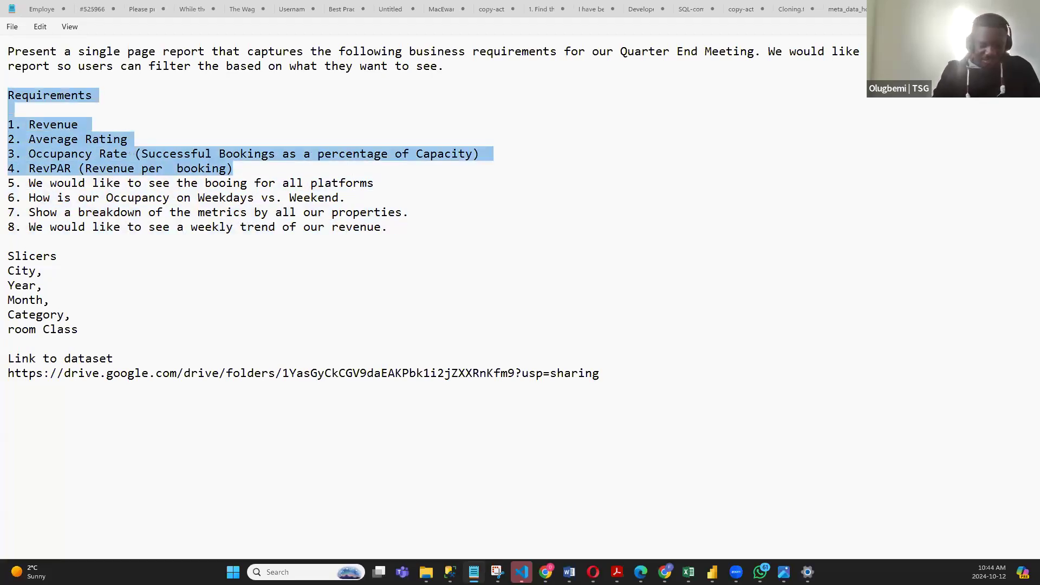
- Send ChatGPT "Get all these metrics" followed by the copied requirements list
key("alt+Tab")
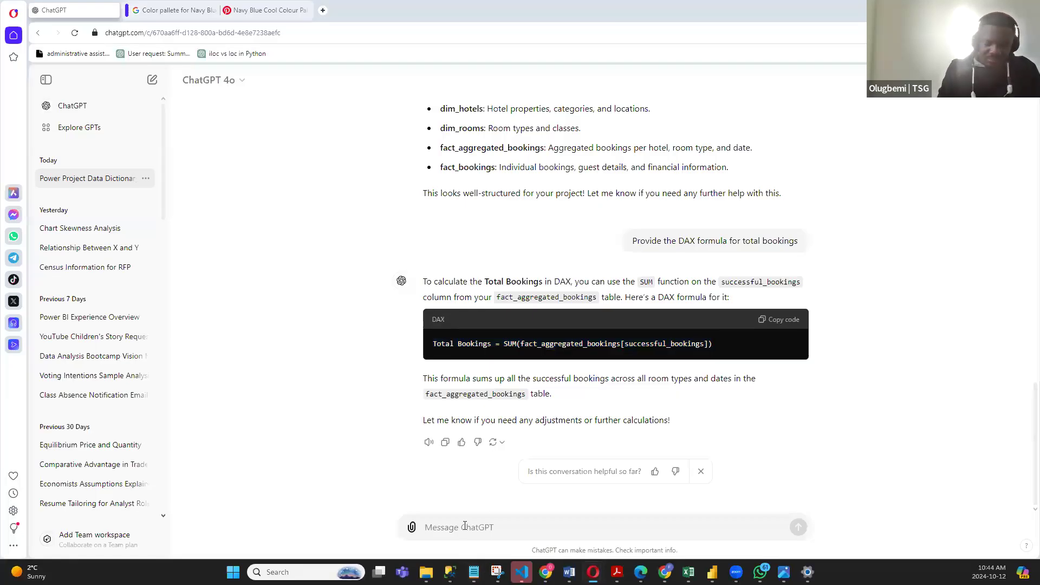
type("Get all these me")
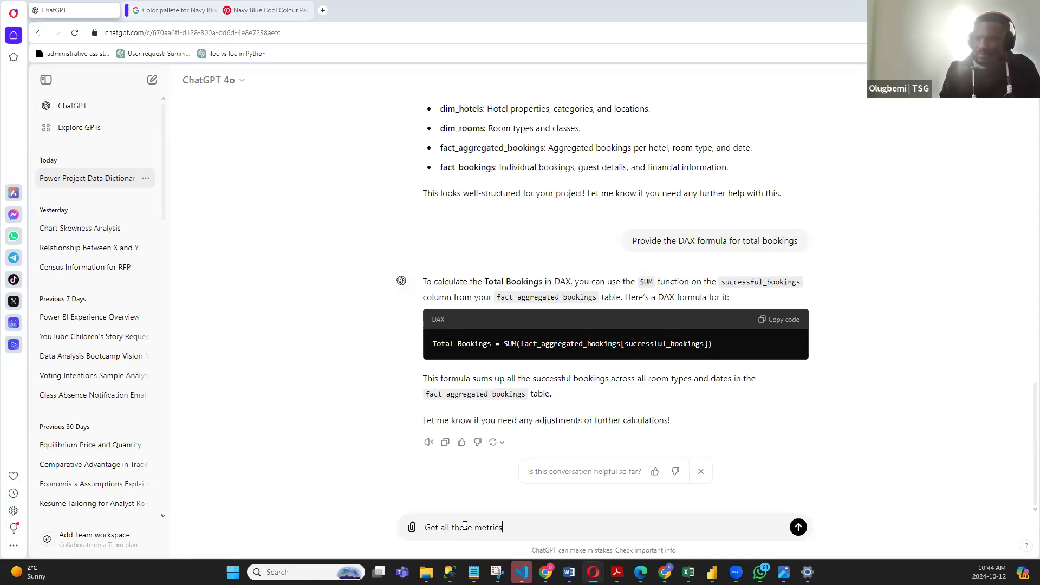
type("trics")
key("shift+Return")
key("shift+Return")
key("ctrl+v")
key("Return")
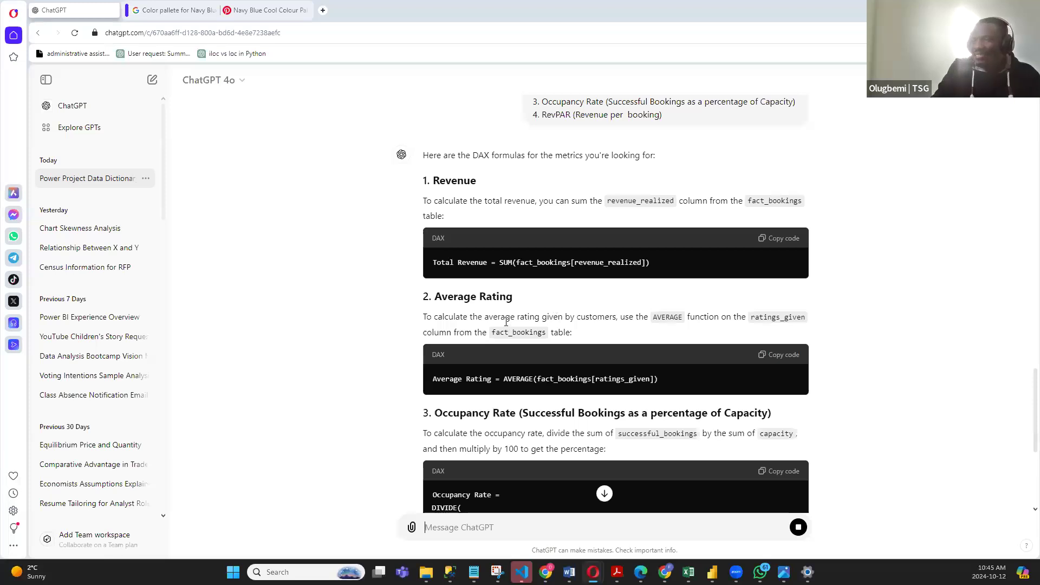
- Review ChatGPT's suggested DAX formulas for Revenue, Average Rating, Occupancy Rate and RevPAR
scroll(480, 293, "down", 4)
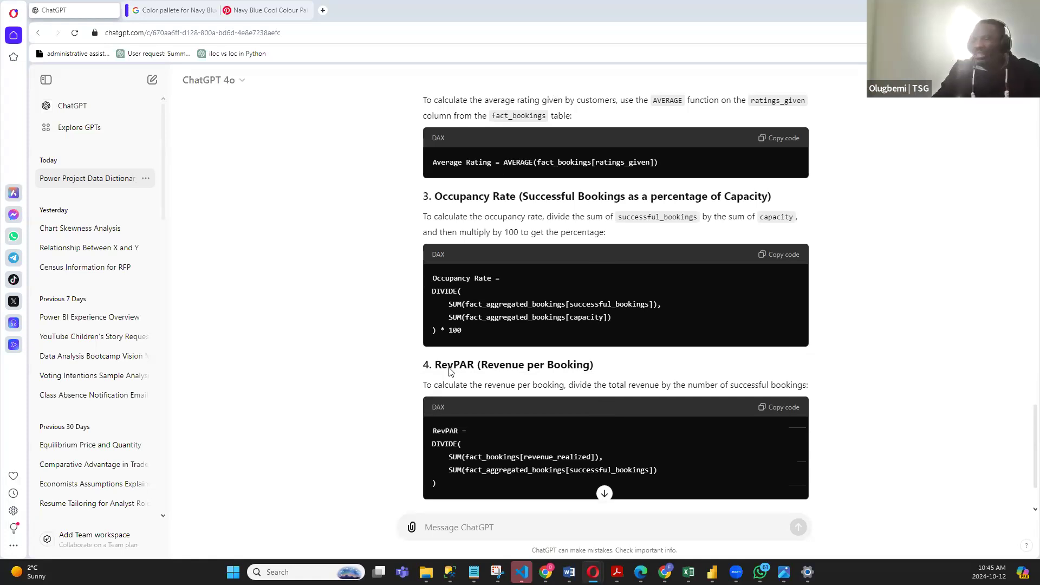
scroll(483, 368, "down", 2)
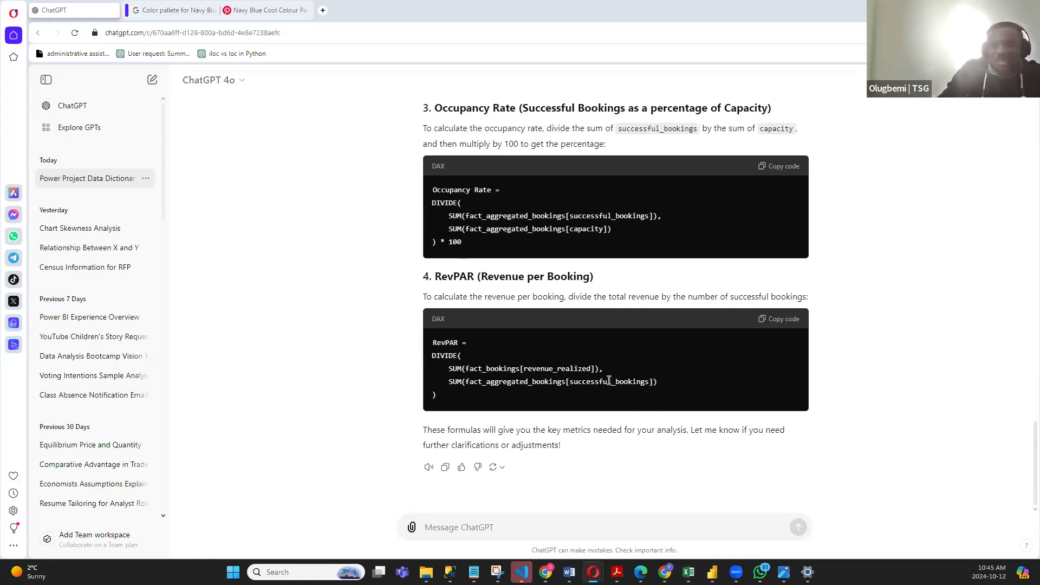
scroll(609, 381, "up", 10)
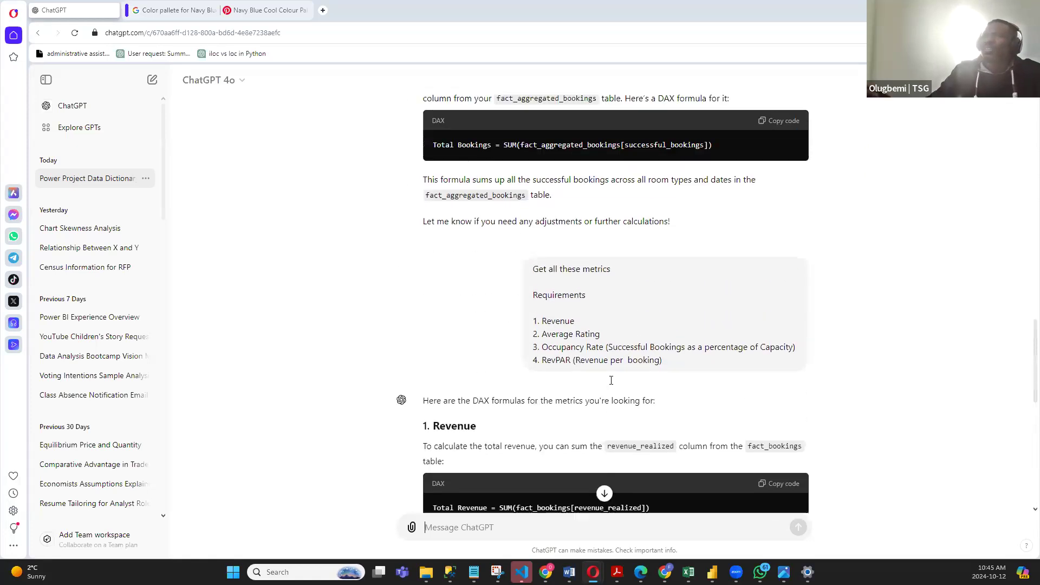
left_click(425, 527)
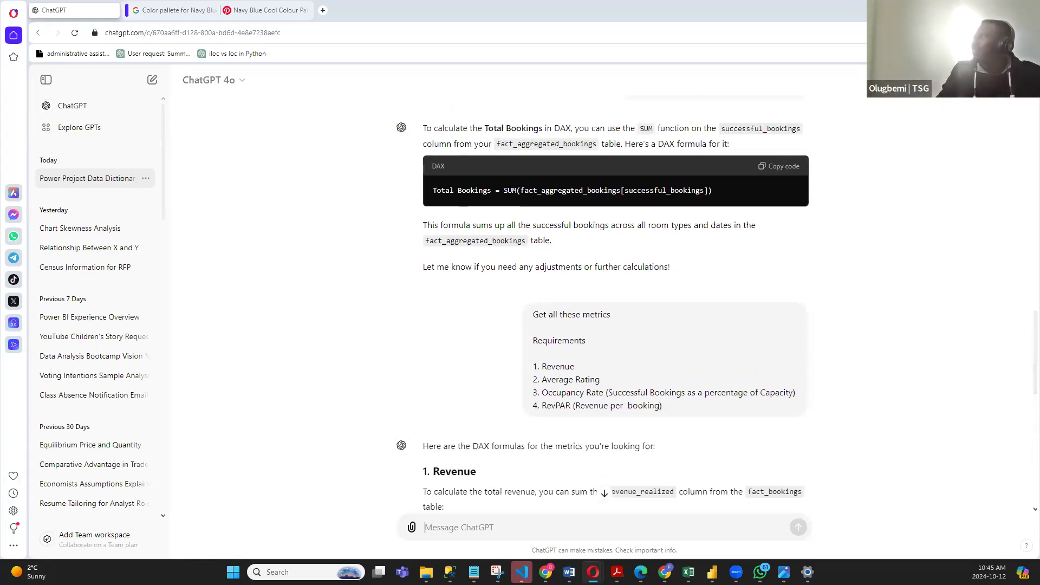
- Switch back to the Power BI Desktop window containing the hotel bookings report
key("alt+Tab")
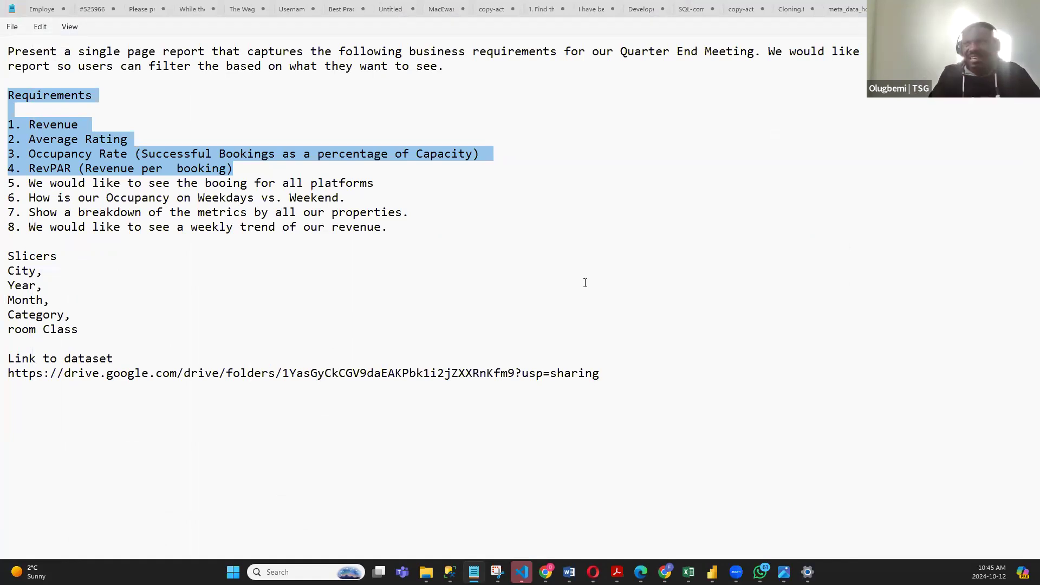
key("alt+Tab")
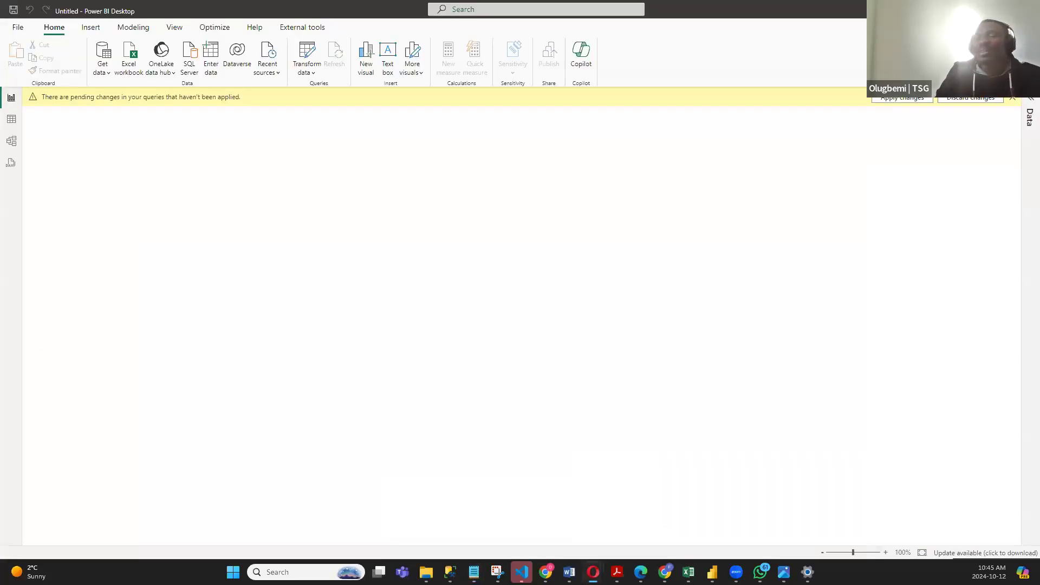
mouse_move(711, 571)
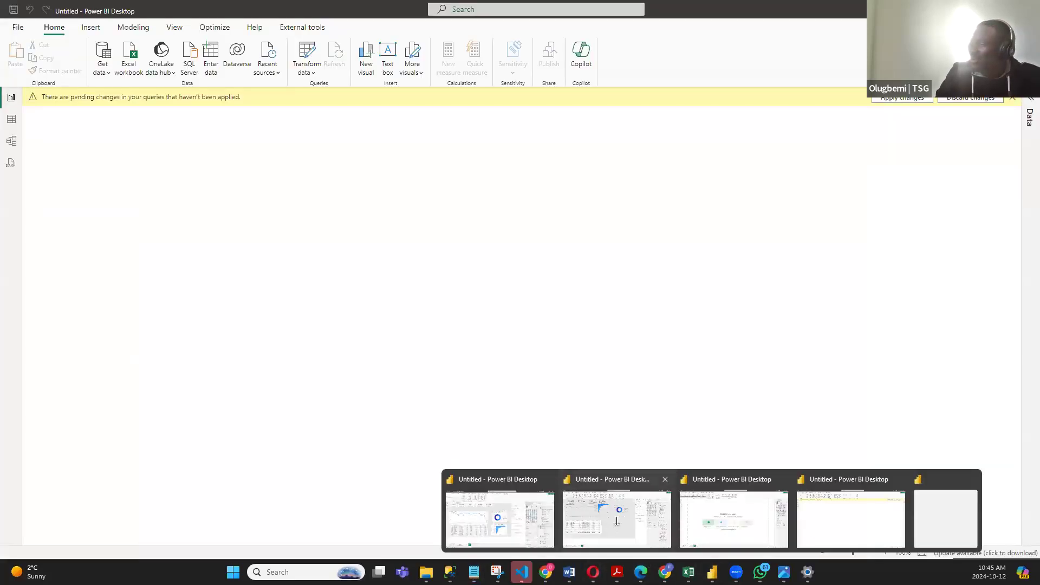
left_click(594, 516)
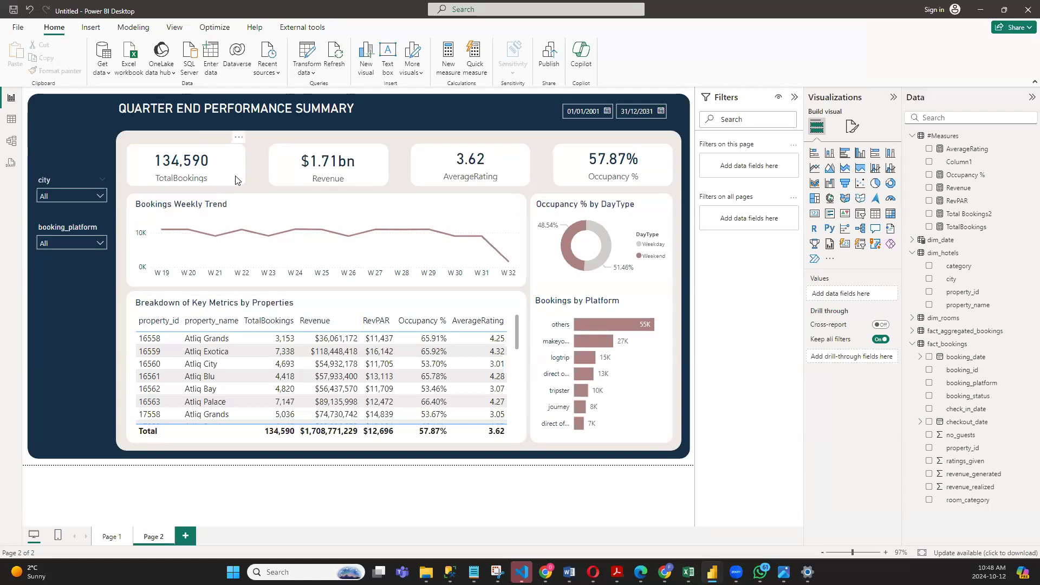
- Copy the white background shape behind Page 2's TotalBookings card and paste several copies onto Page 1, spreading them out
left_click(112, 536)
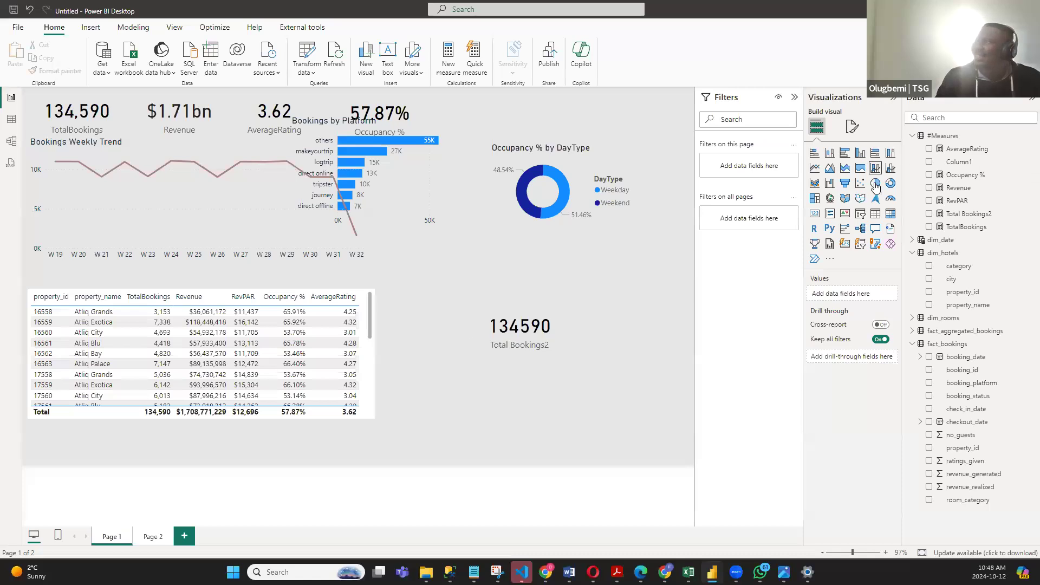
left_click(151, 537)
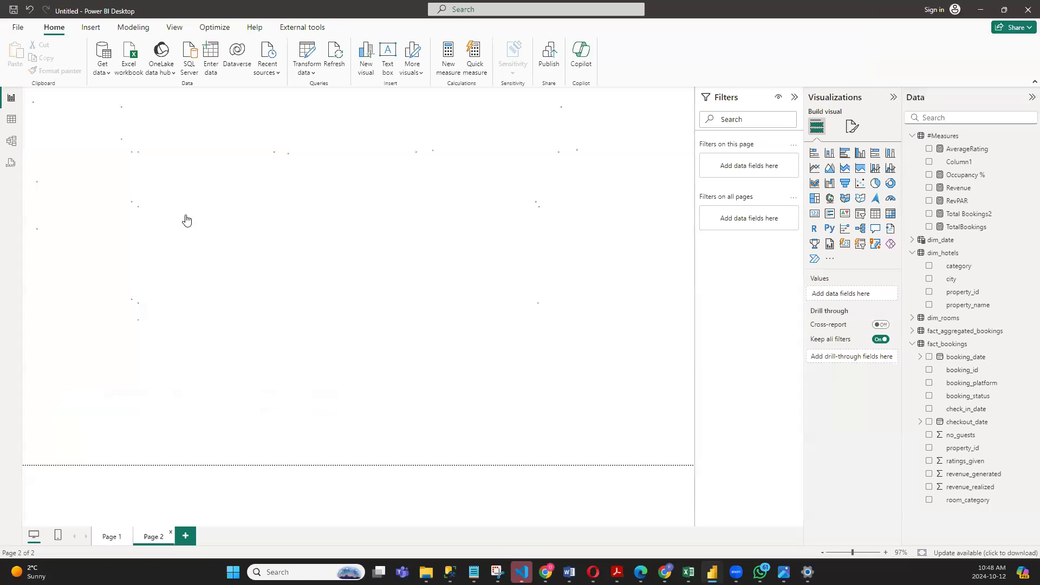
left_click(241, 183)
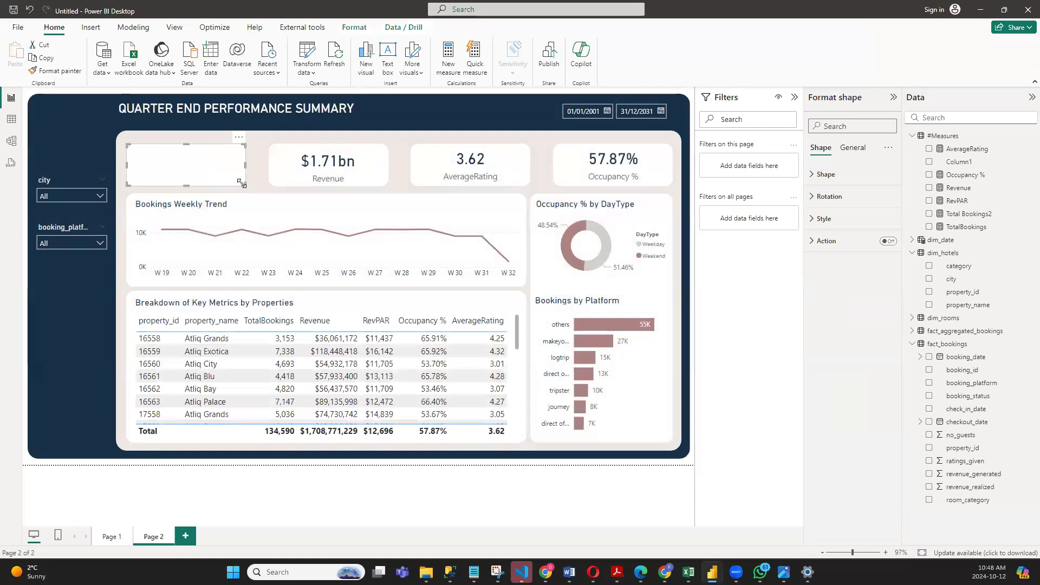
left_click(123, 536)
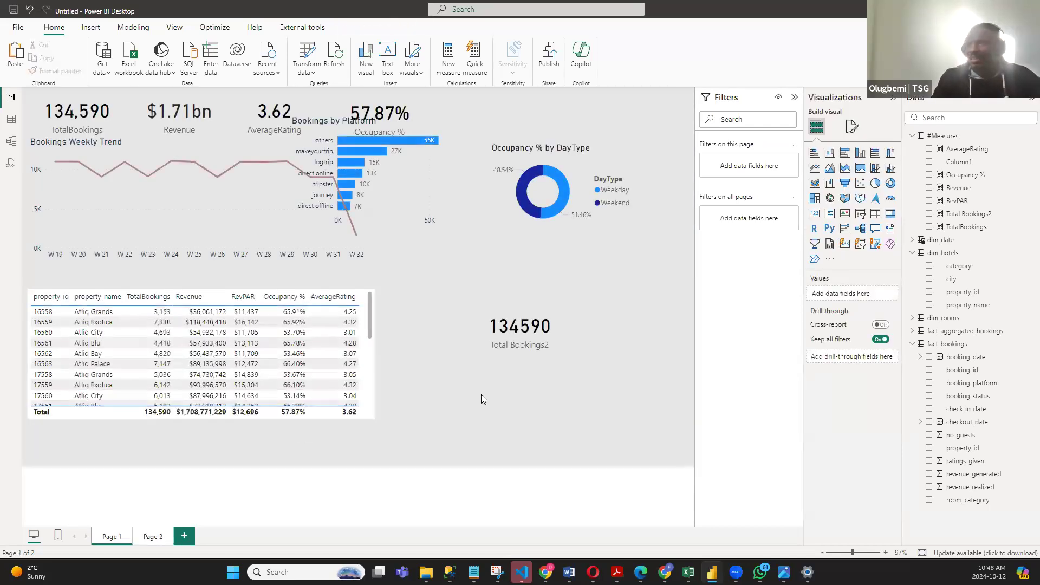
left_click_drag(179, 170, 433, 293)
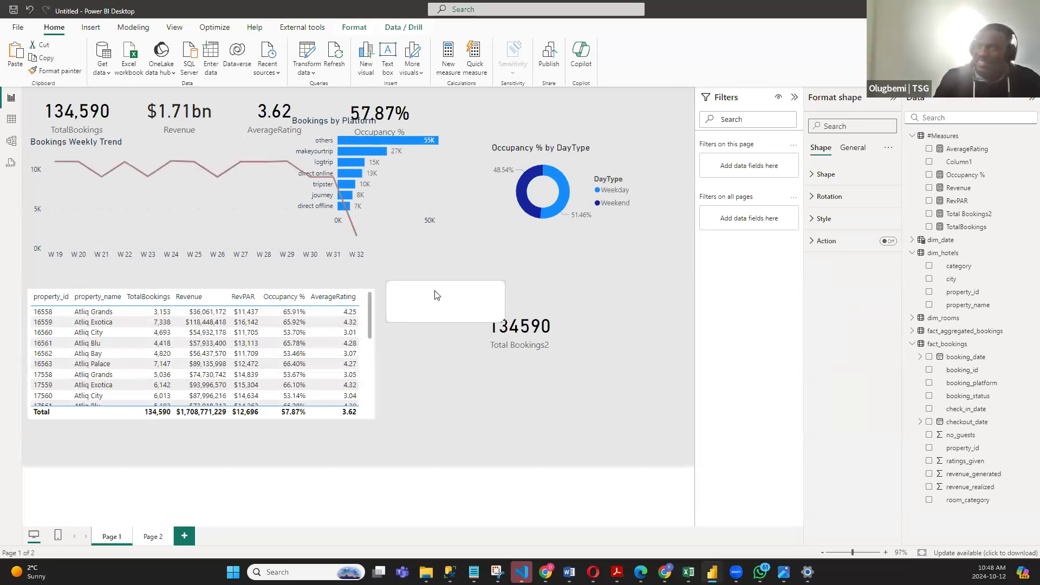
key("ctrl+v")
key("ctrl+v")
key("ctrl+v")
key("ctrl+v")
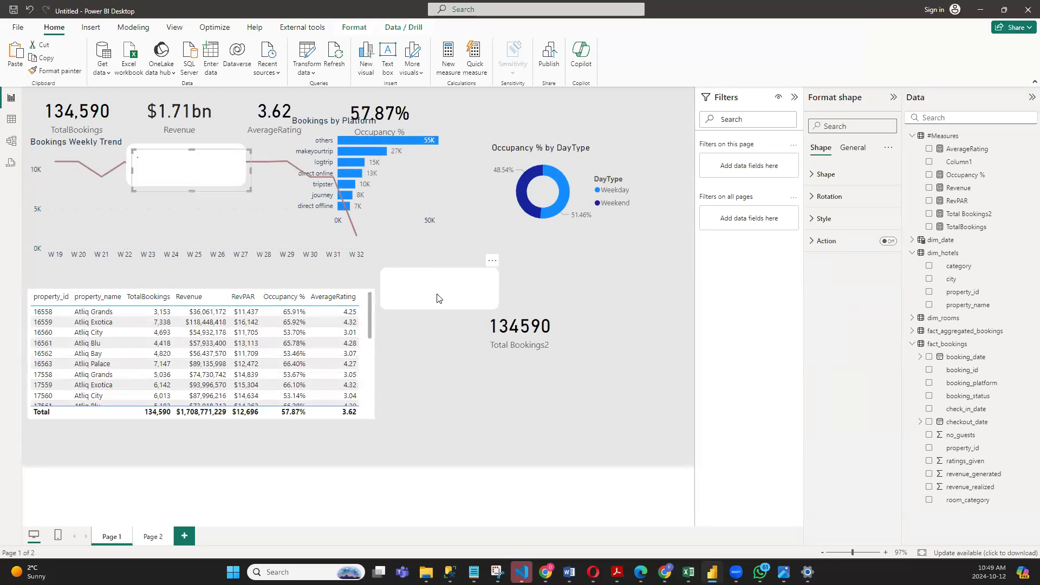
left_click_drag(230, 187, 590, 339)
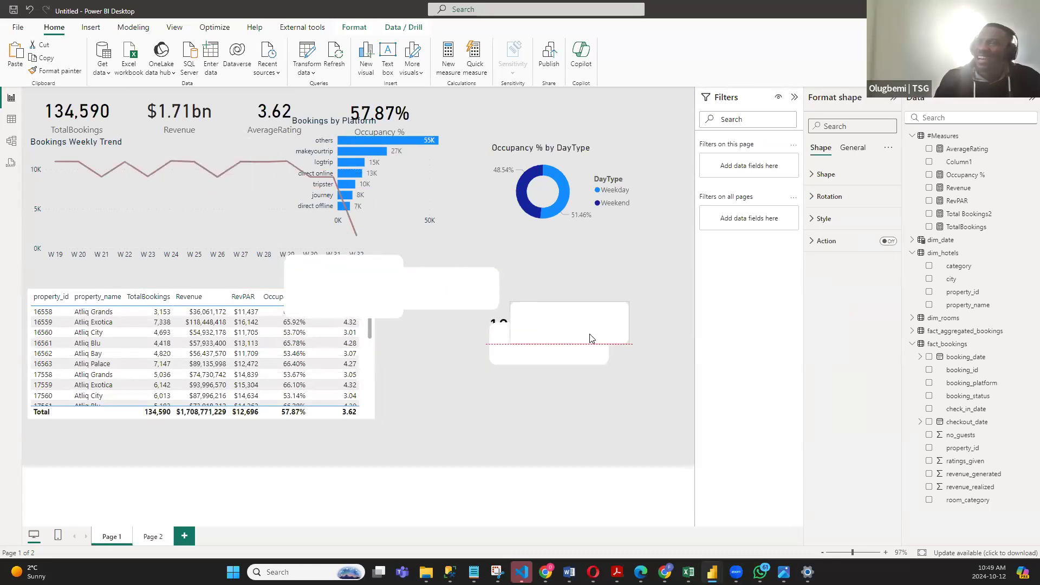
- Remove all the pasted white shapes from Page 1
key("Delete")
left_click(559, 344)
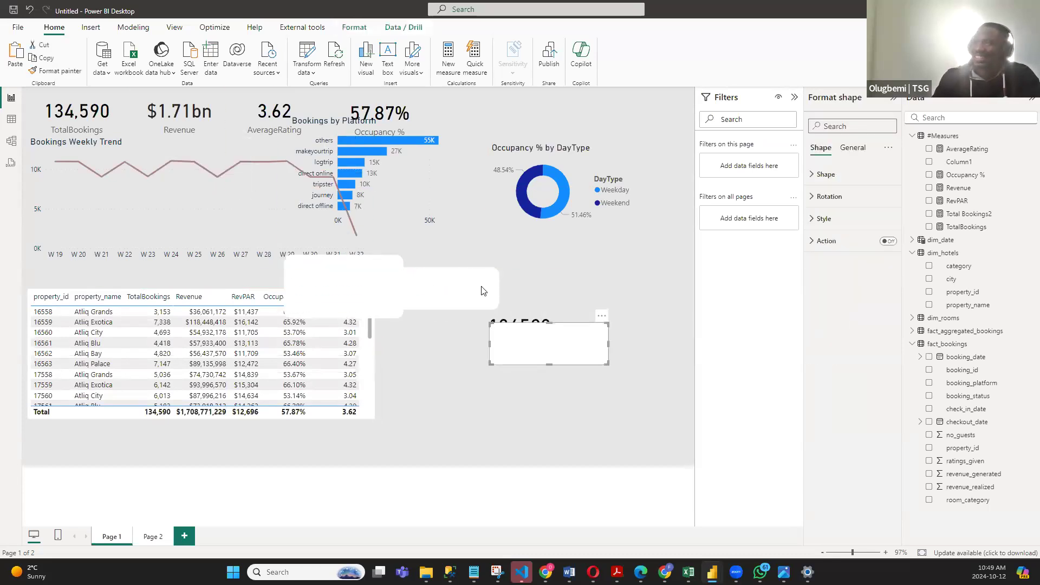
key("Delete")
left_click(476, 281)
key("Delete")
left_click(373, 281)
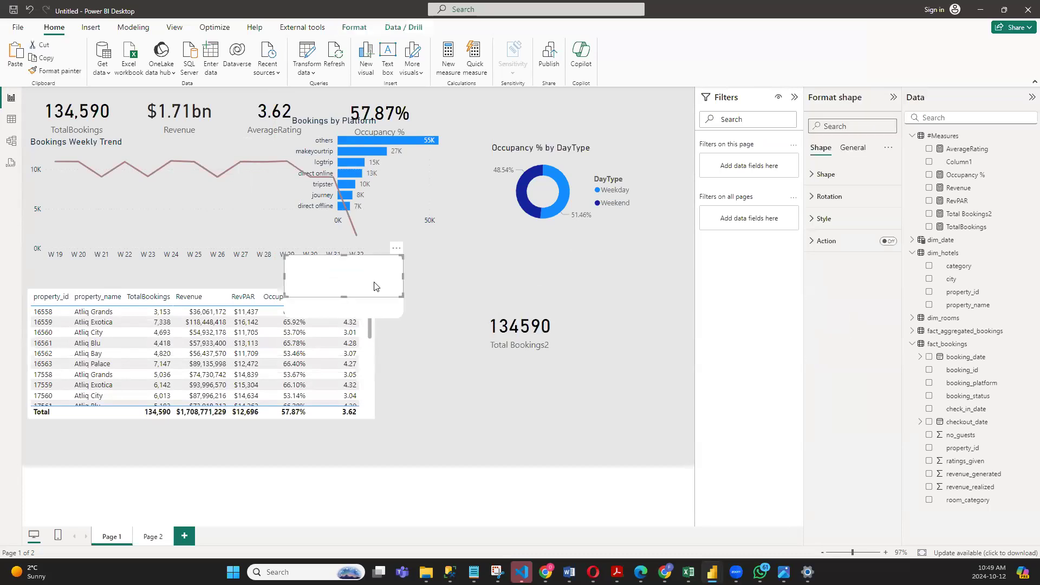
key("Delete")
left_click_drag(377, 298, 510, 284)
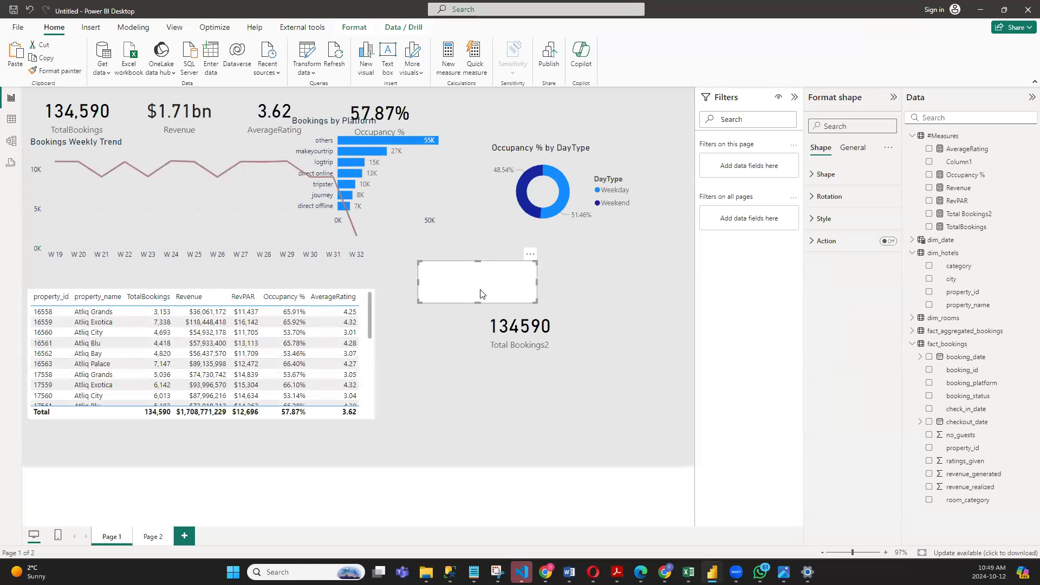
left_click(528, 255)
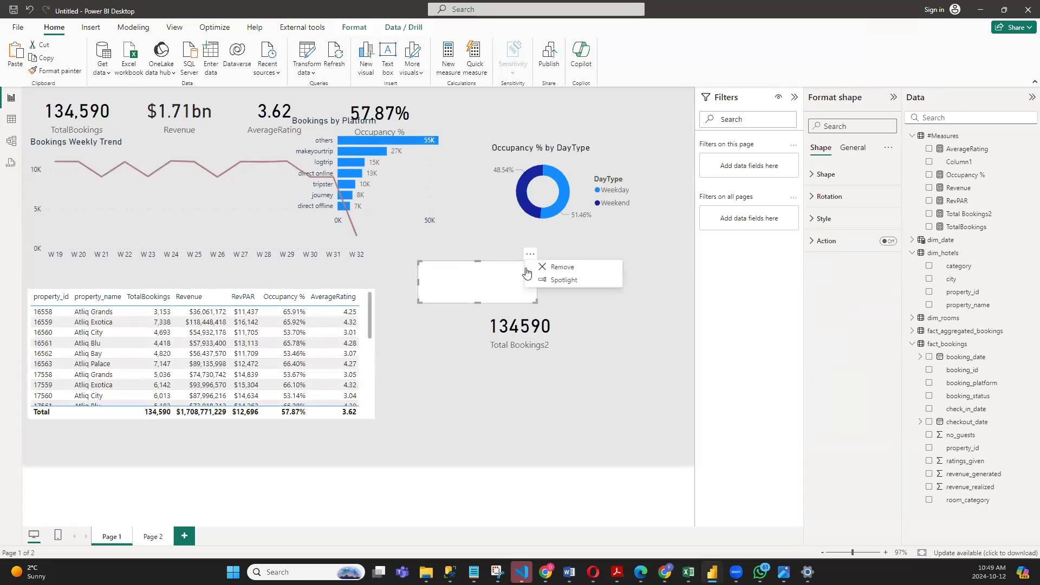
left_click(530, 270)
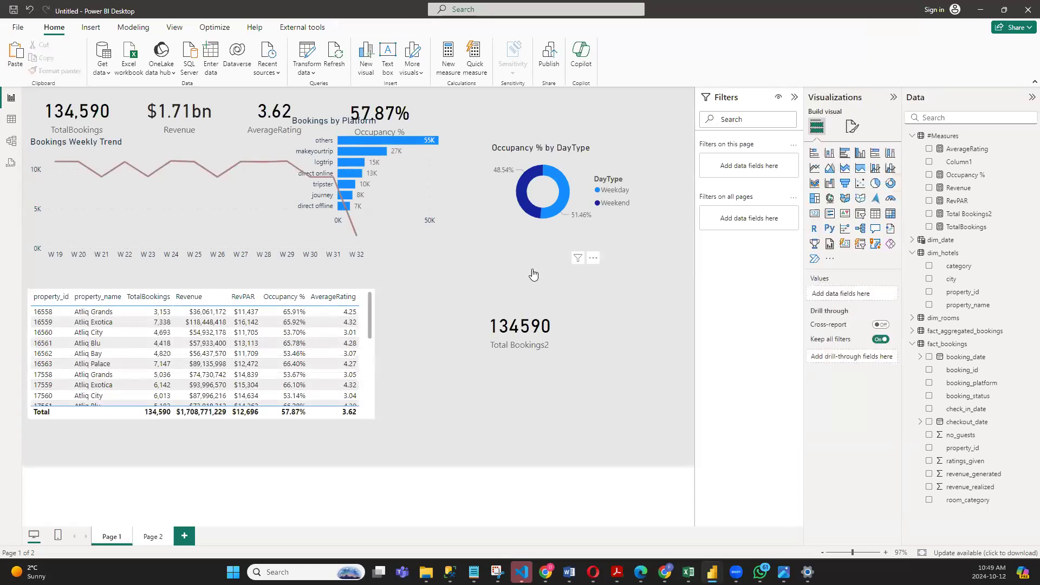
- Return to the Page 2 dashboard and collapse the fact_bookings table in the field list
left_click(154, 537)
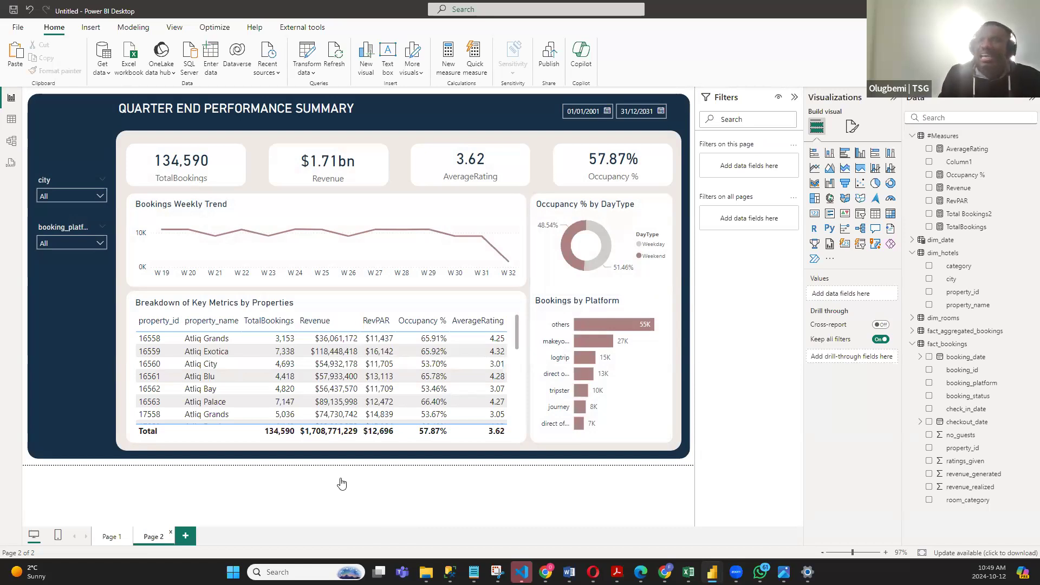
key("alt")
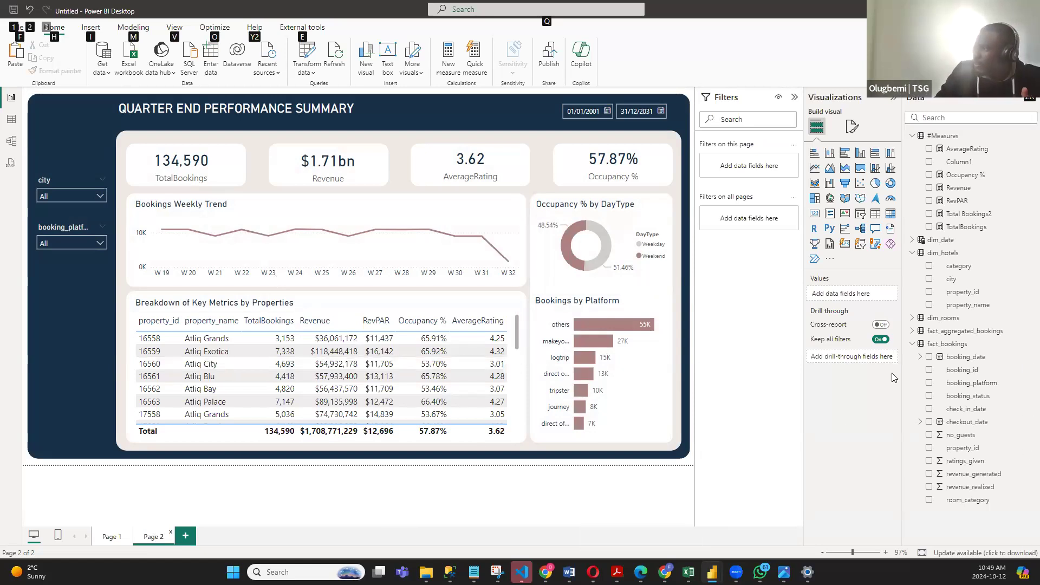
left_click(947, 350)
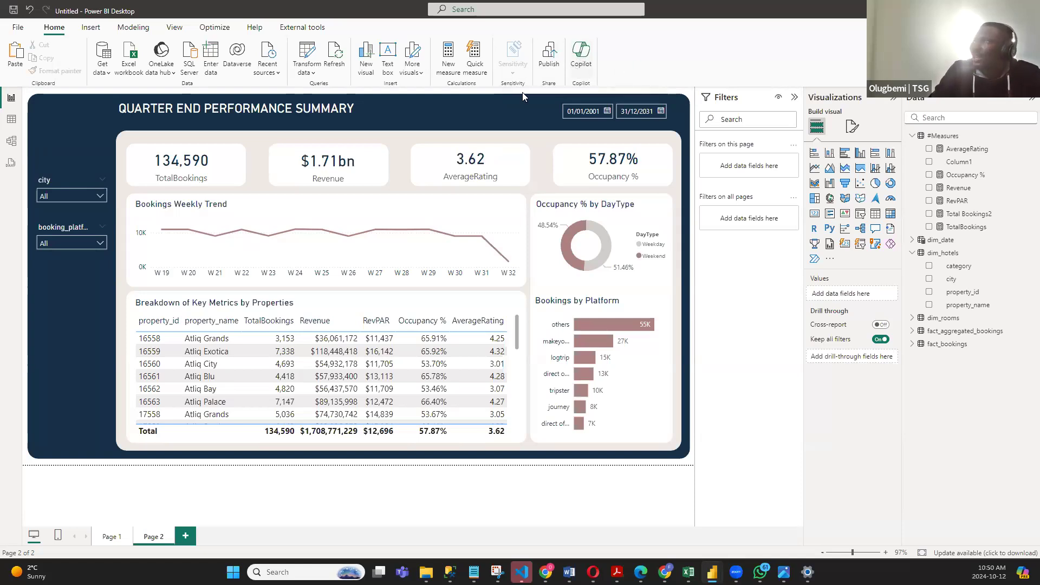
- Try to publish the report, cancel the e-mail sign-in, and close the Copilot pane
left_click(549, 65)
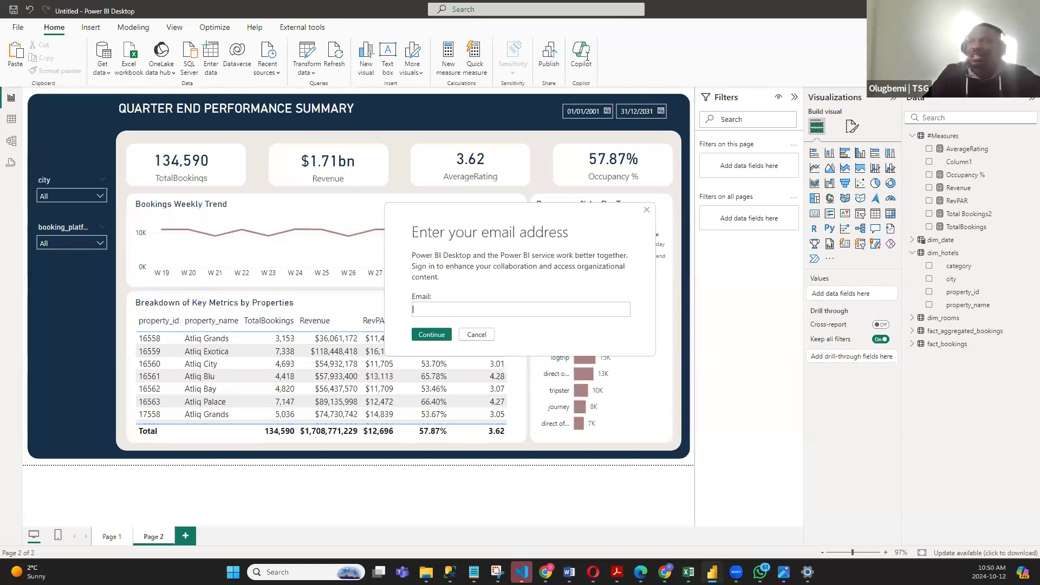
left_click(477, 334)
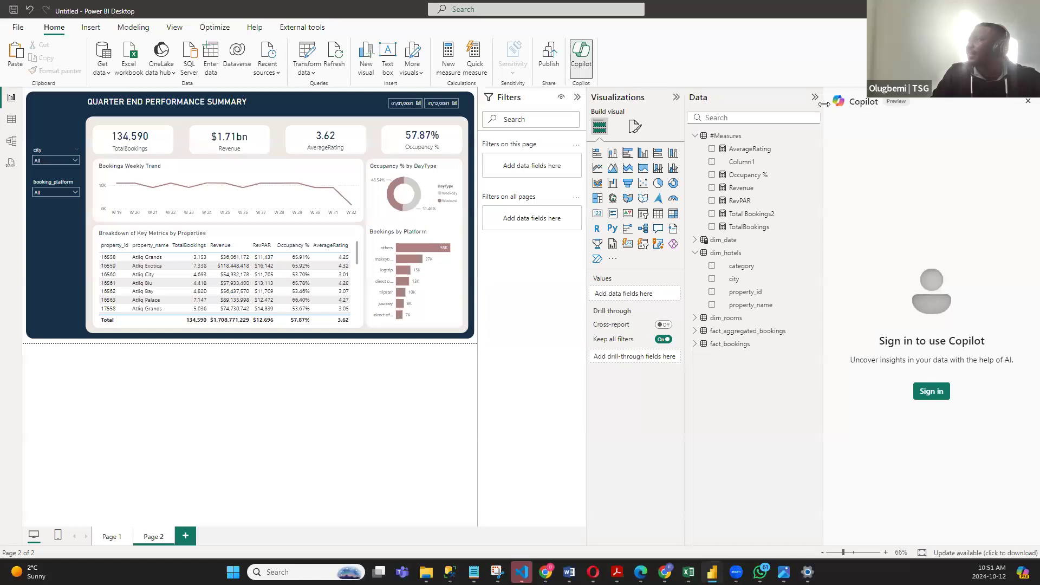
left_click(1027, 102)
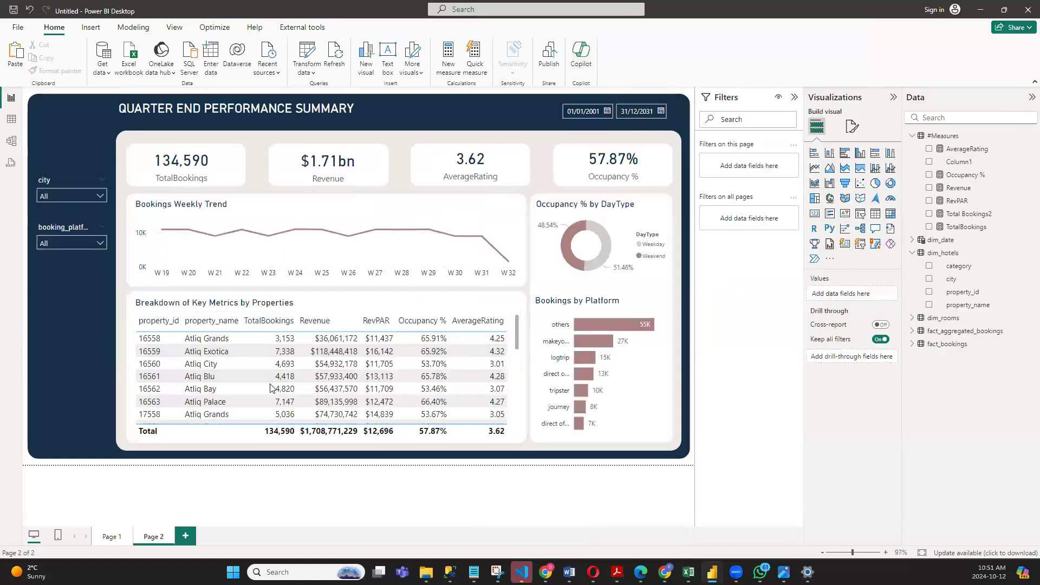